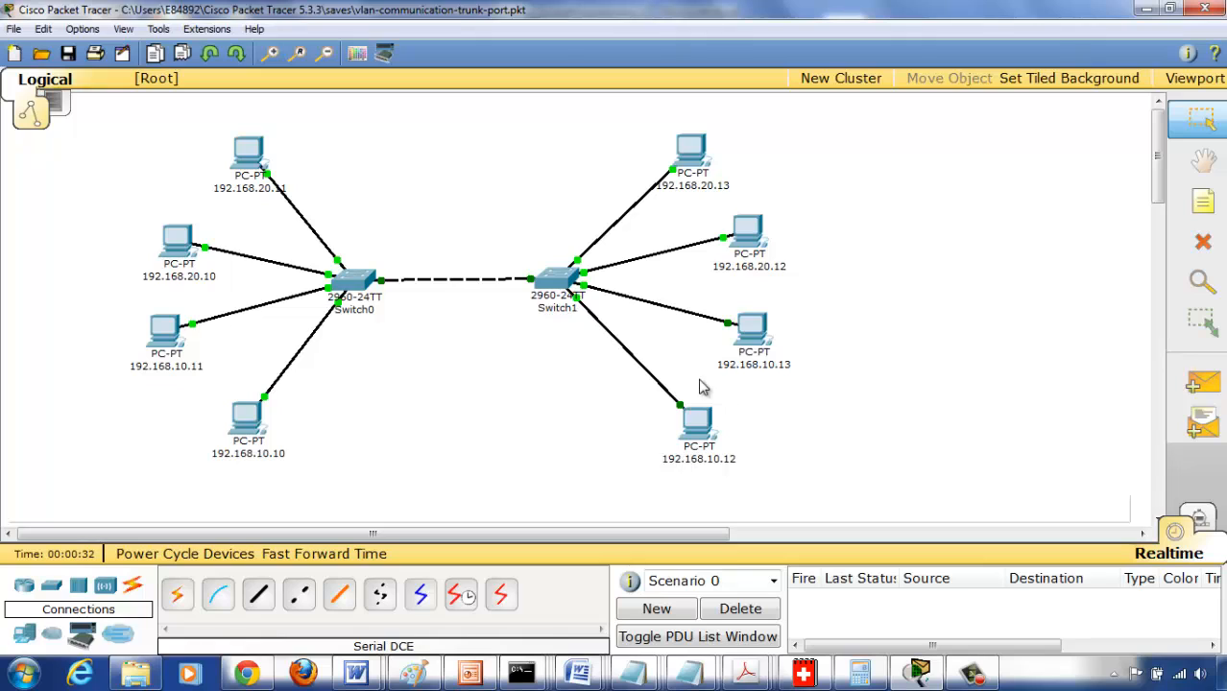
Open the Command Prompt of the PC labelled 192.168.10.12, keeping the network diagram in view beside it.
{"action": "mouse_move", "coordinate": [707, 432]}
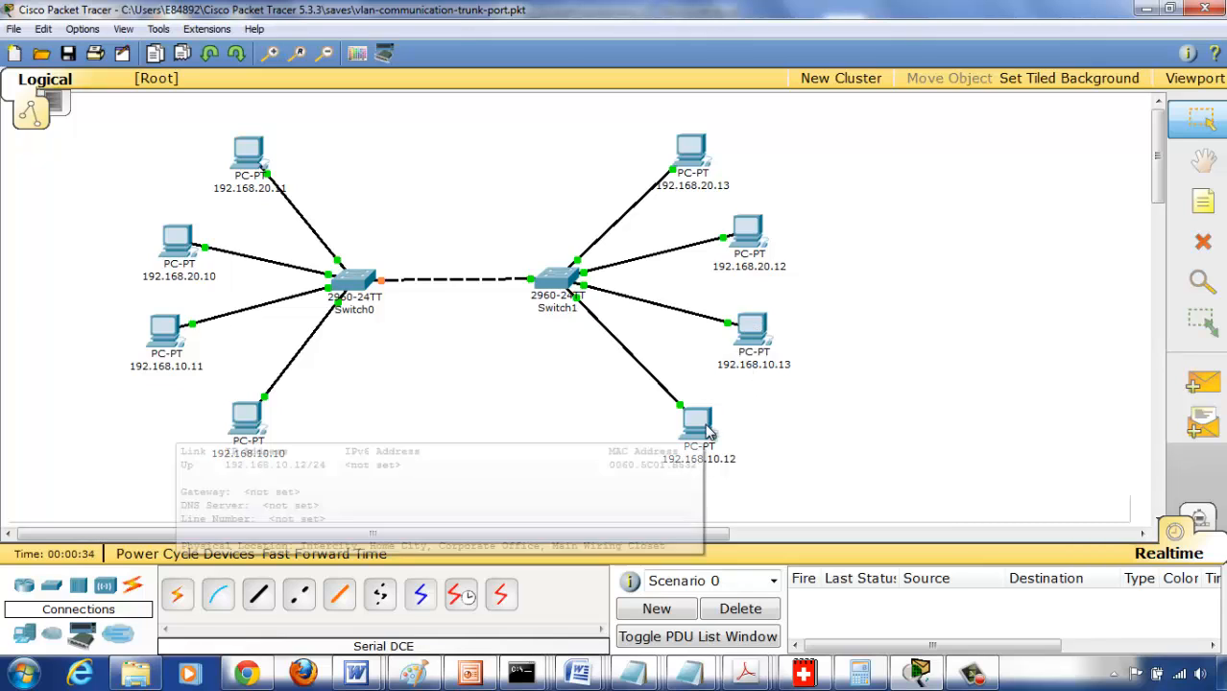
{"action": "mouse_move", "coordinate": [180, 338]}
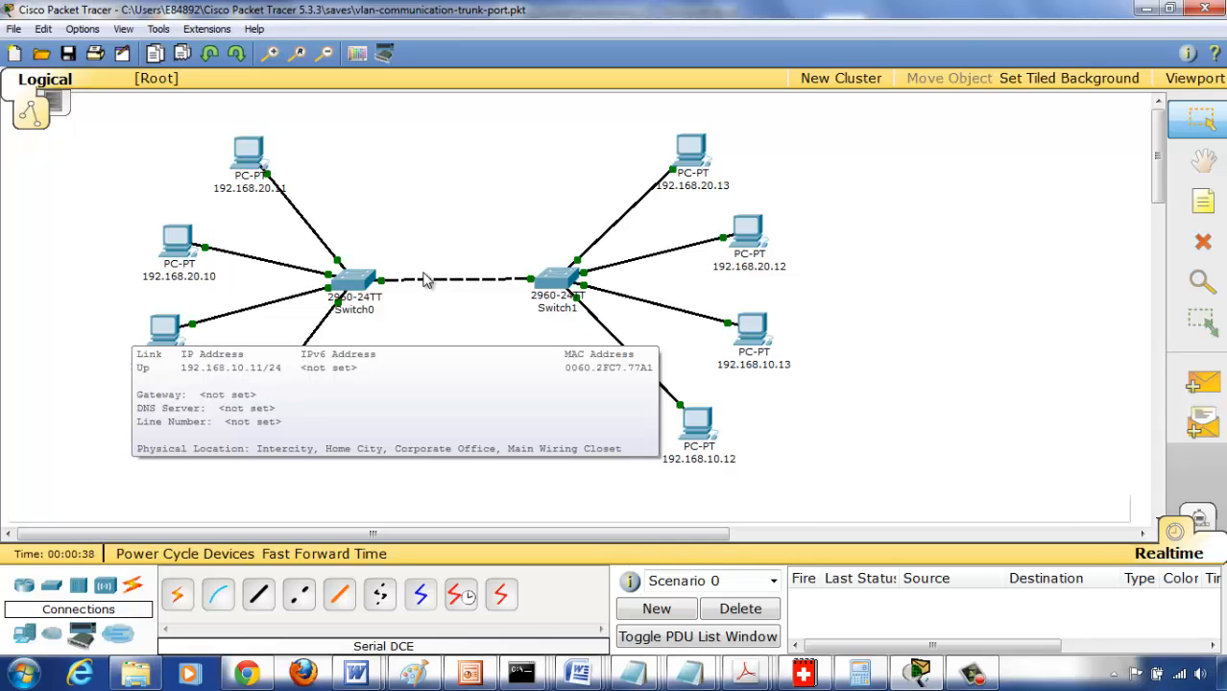
{"action": "mouse_move", "coordinate": [365, 288]}
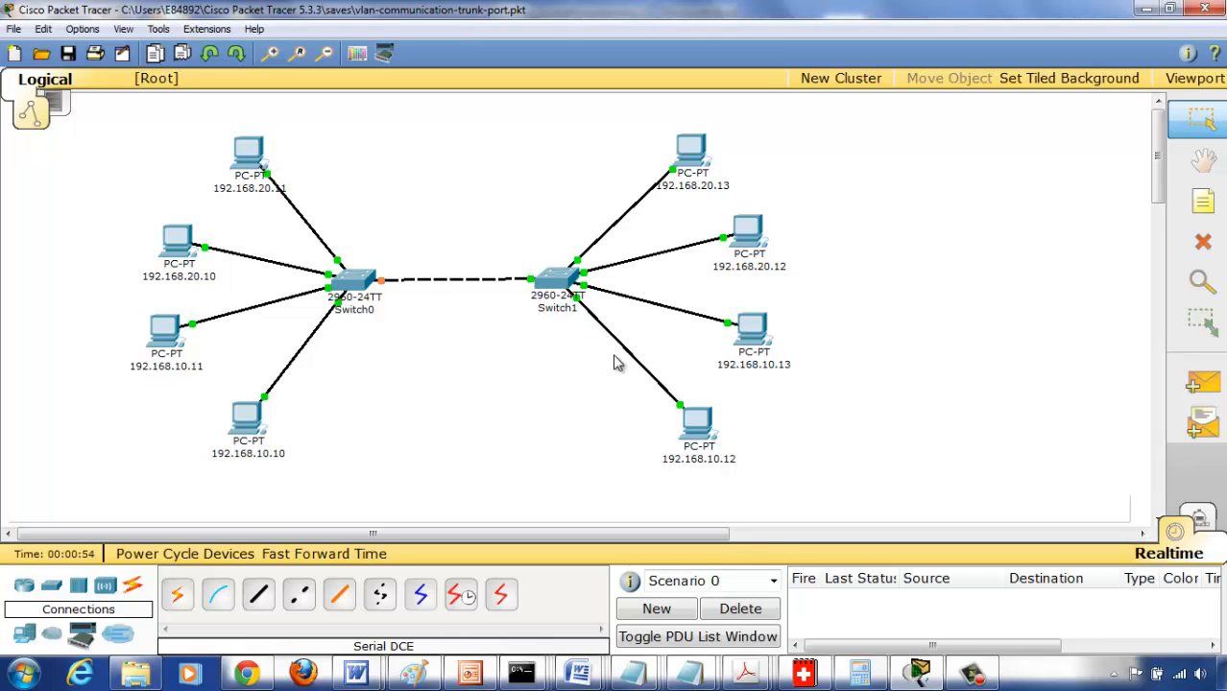
{"action": "left_click", "coordinate": [698, 428]}
{"action": "left_click", "coordinate": [352, 206]}
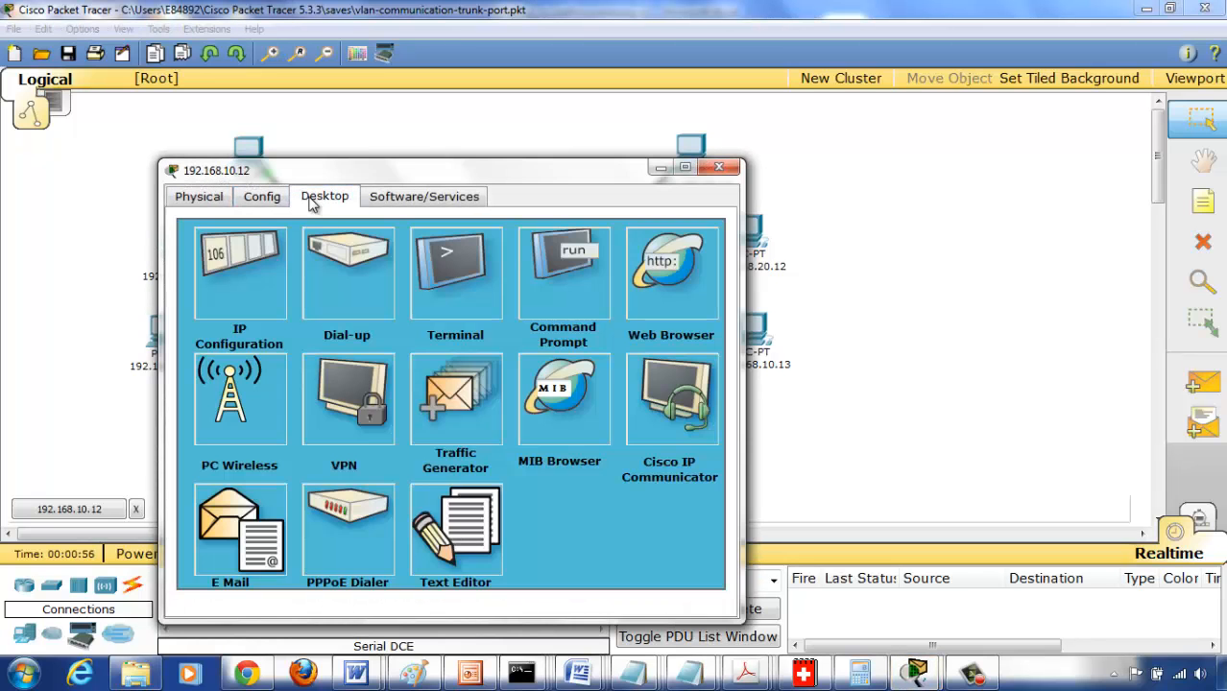
{"action": "left_click_drag", "start_coordinate": [300, 173], "coordinate": [831, 129]}
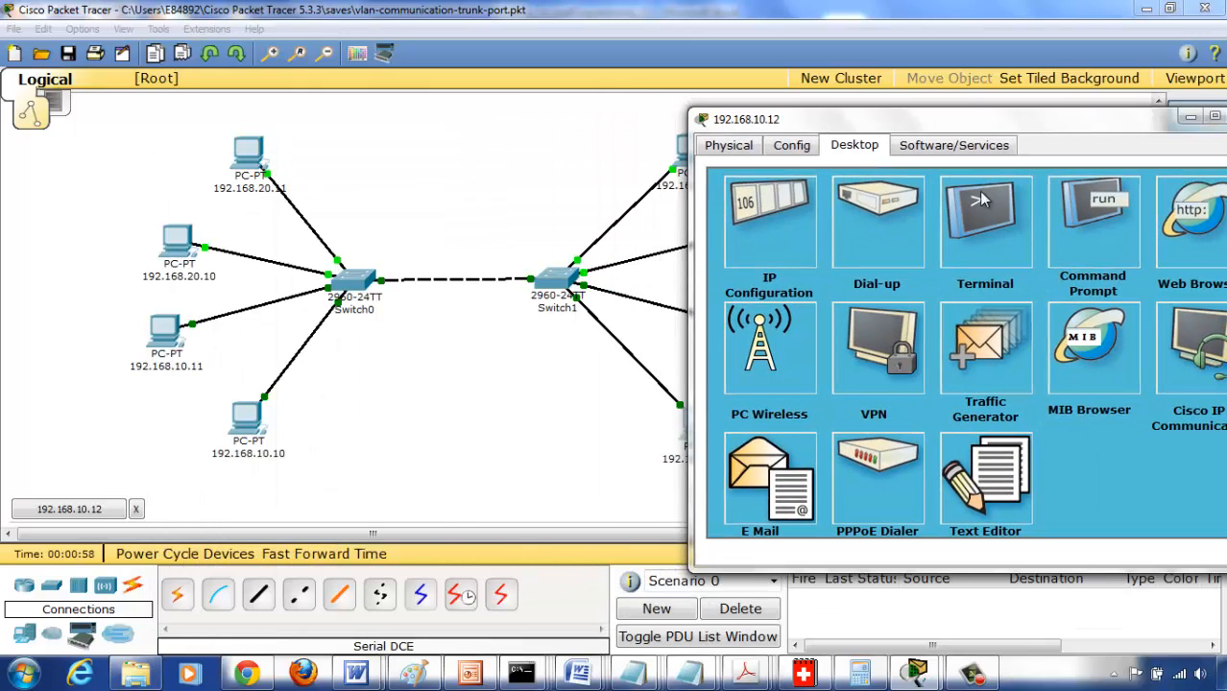
{"action": "left_click", "coordinate": [1089, 246]}
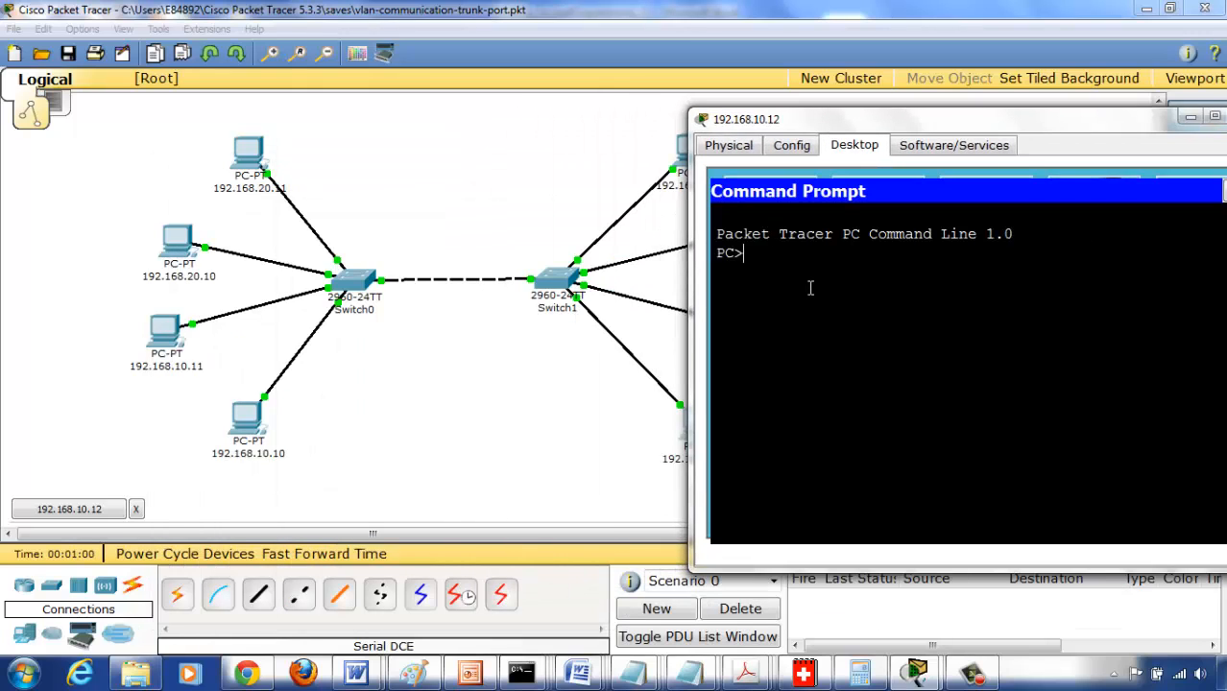
Ping 192.168.20.11 from this PC to test communication between the VLANs, and close the PC's window.
{"action": "type", "text": "ping 1"}
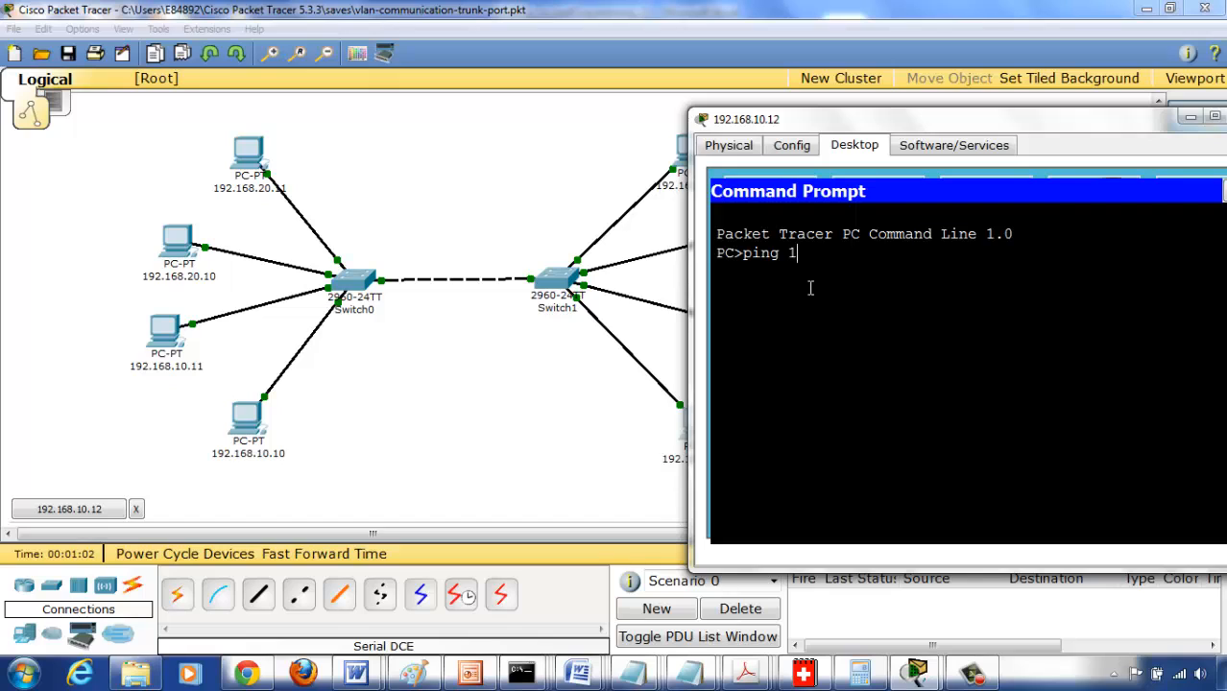
{"action": "type", "text": "92.168.20.11"}
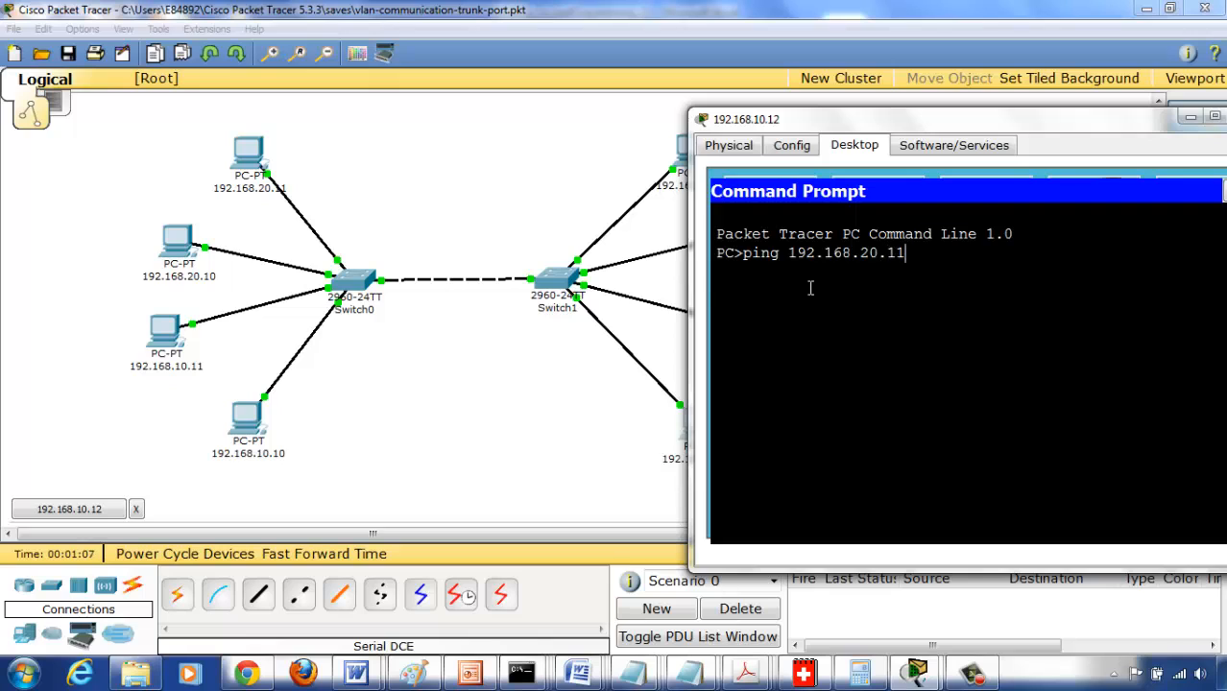
{"action": "key", "text": "Return"}
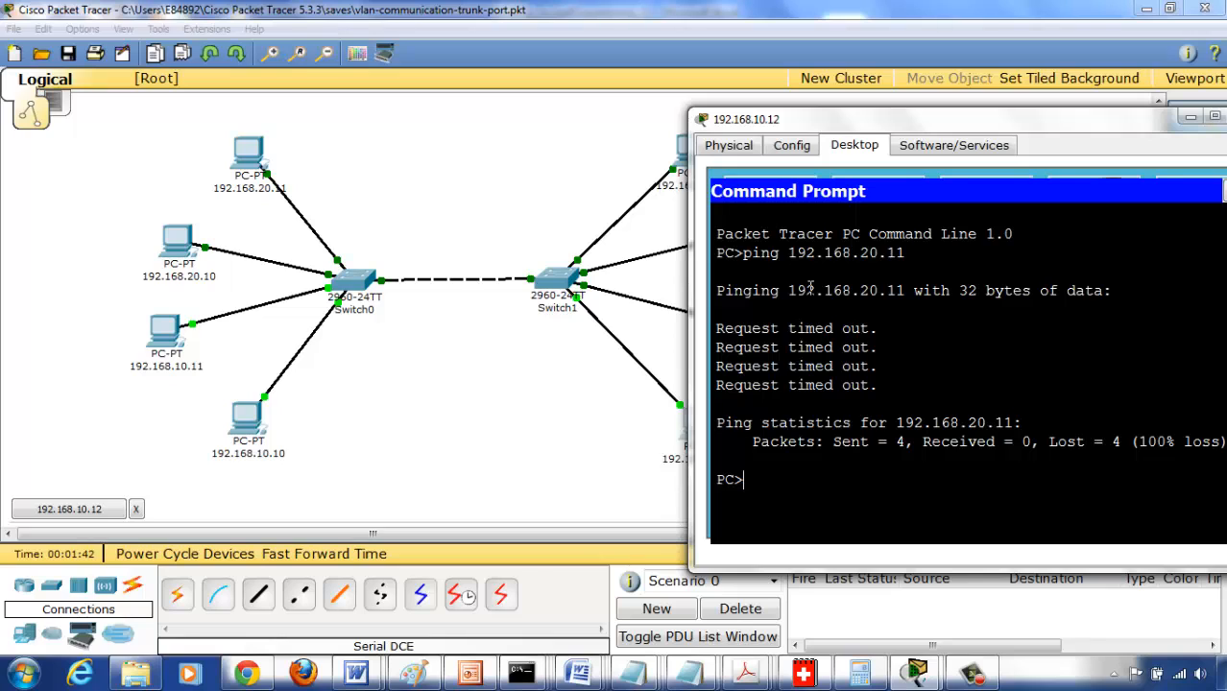
{"action": "left_click", "coordinate": [485, 390]}
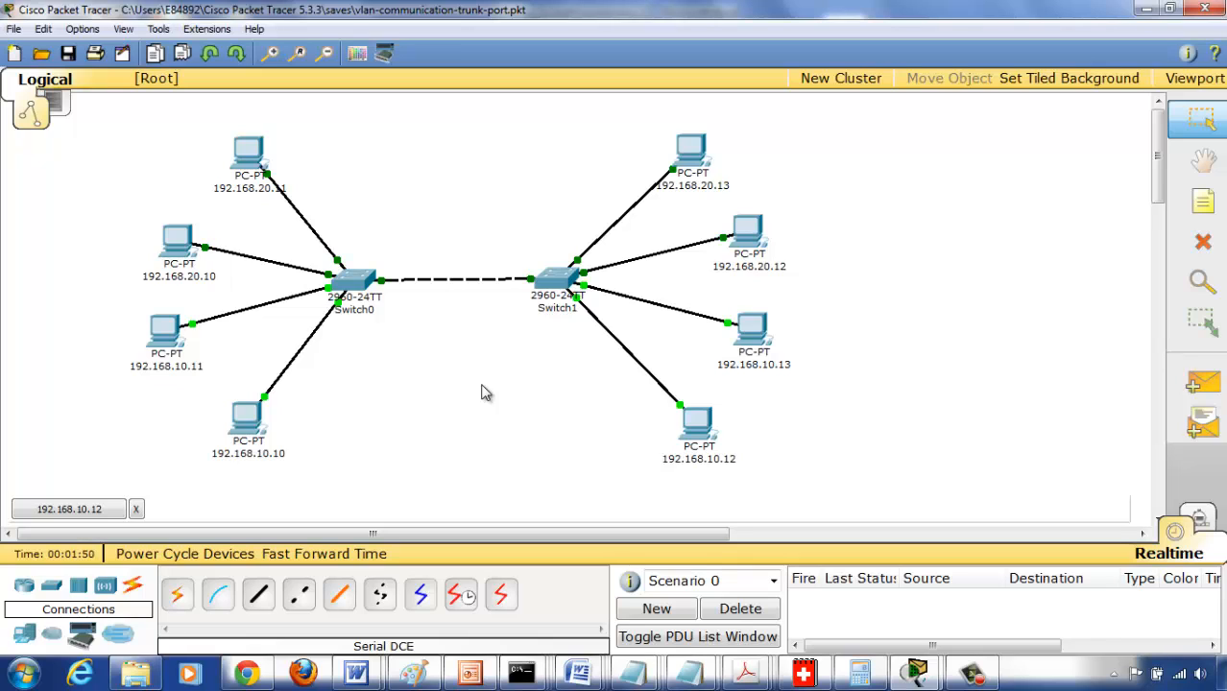
{"action": "left_click", "coordinate": [138, 510]}
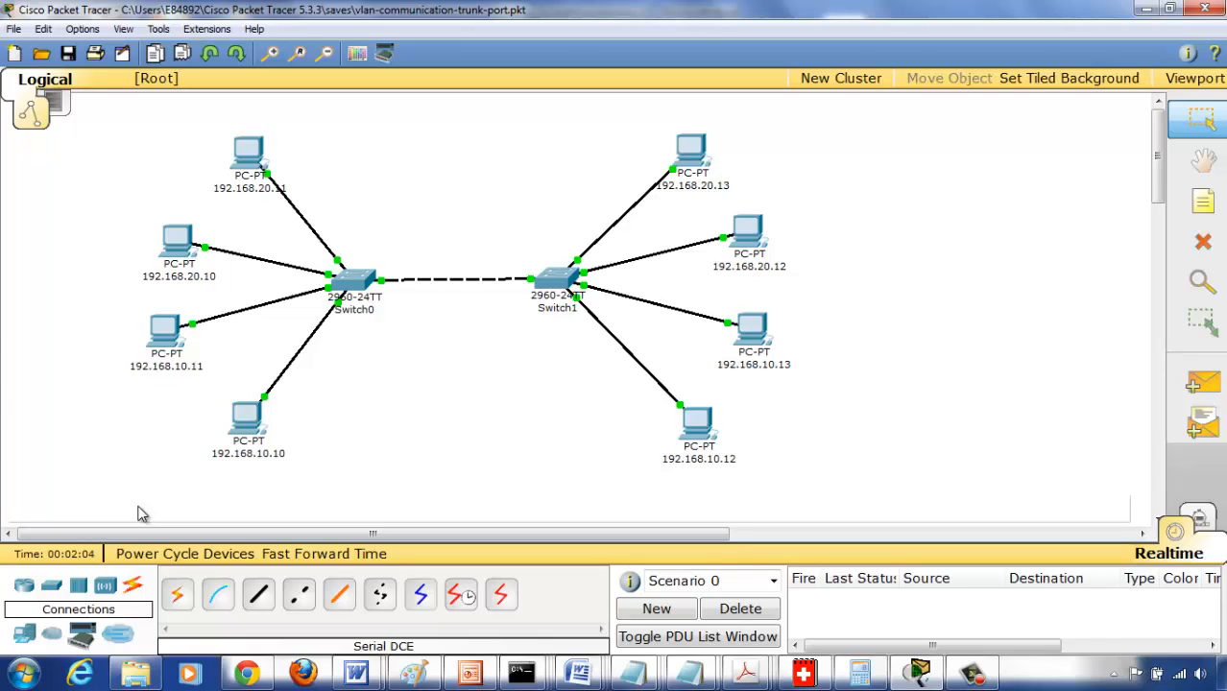
Start a new blank network without saving changes to the current one.
{"action": "left_click", "coordinate": [14, 31]}
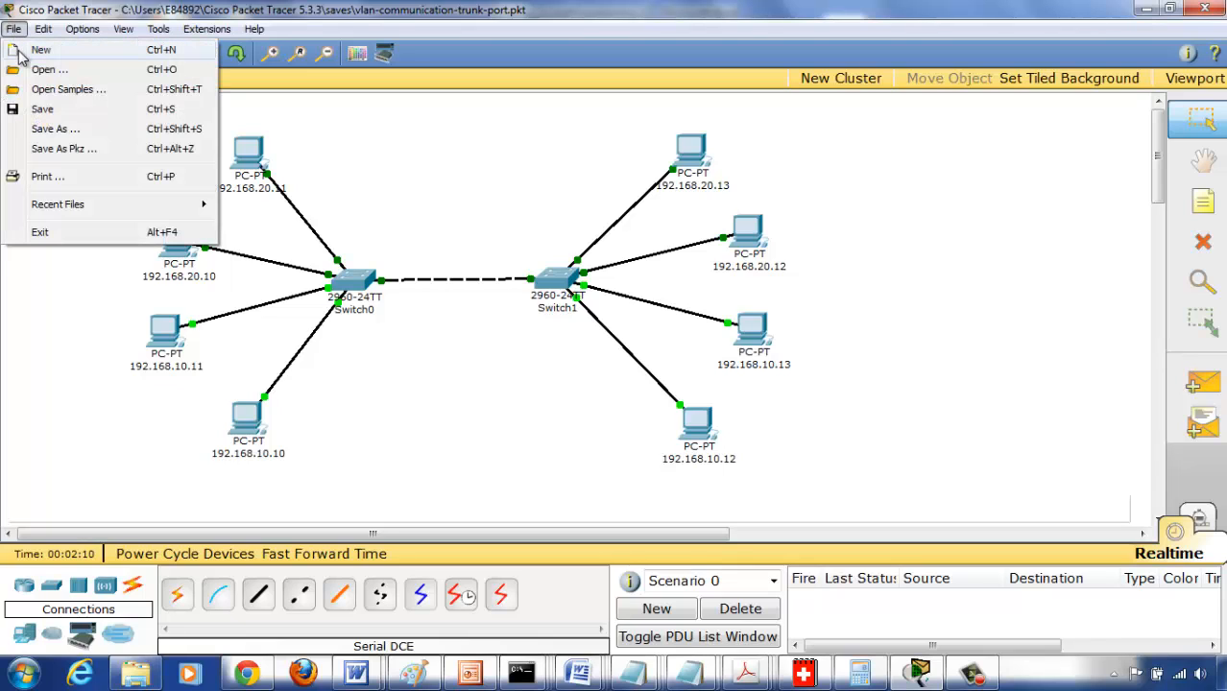
{"action": "left_click", "coordinate": [21, 54]}
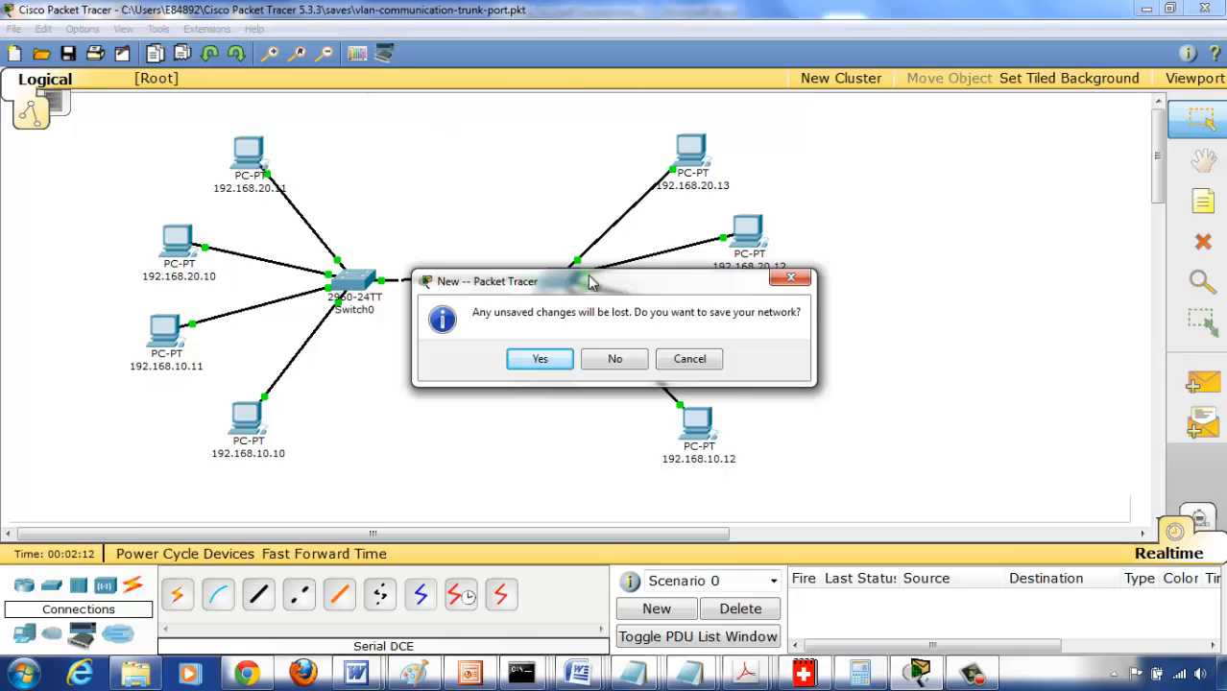
{"action": "left_click", "coordinate": [613, 359]}
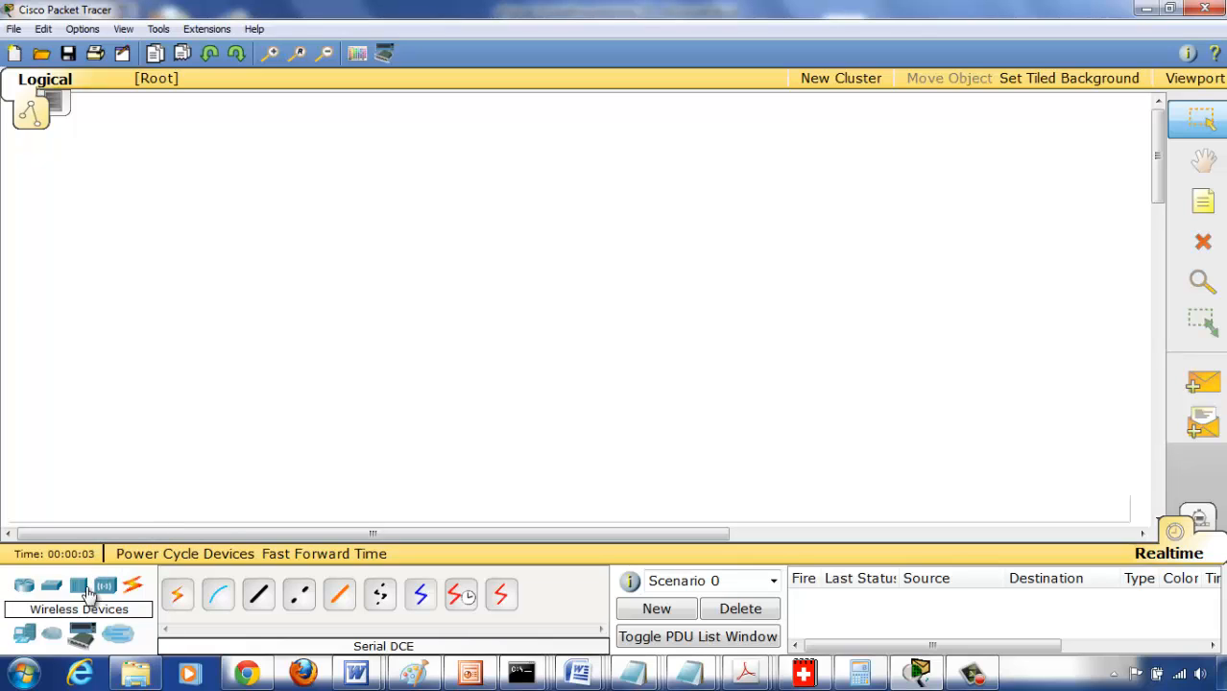
Place a 2960-24TT switch in the lower left area of the workspace and enlarge the view one level.
{"action": "left_click", "coordinate": [51, 585]}
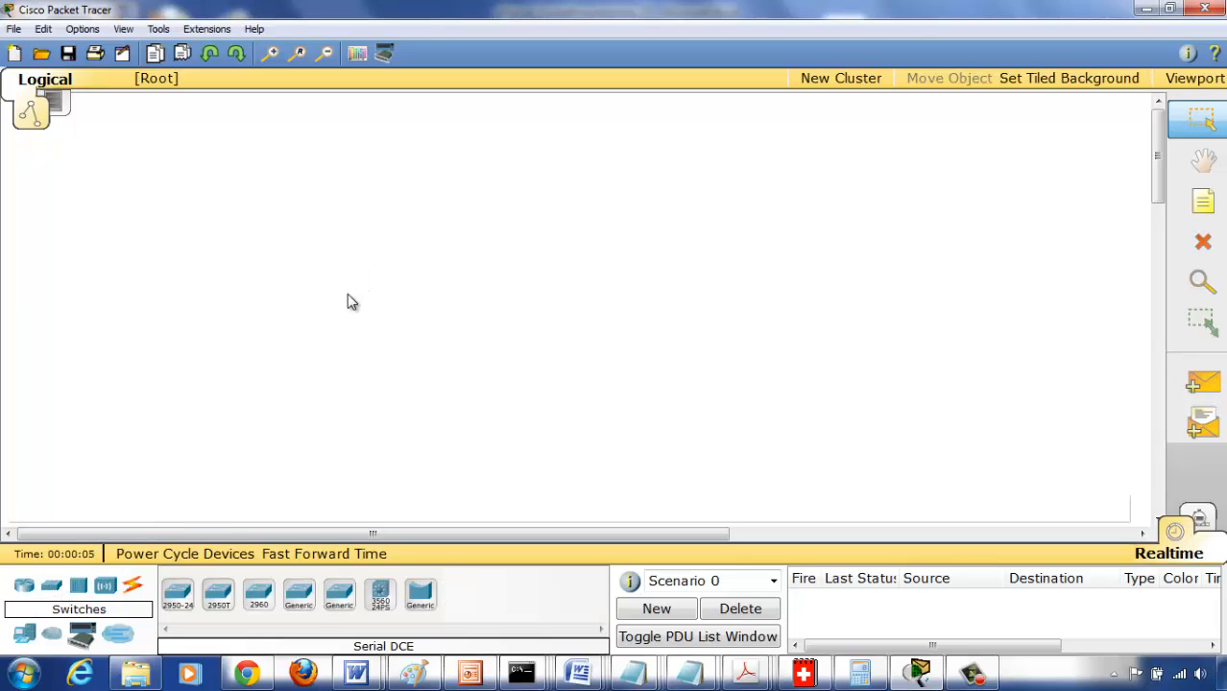
{"action": "left_click", "coordinate": [258, 595]}
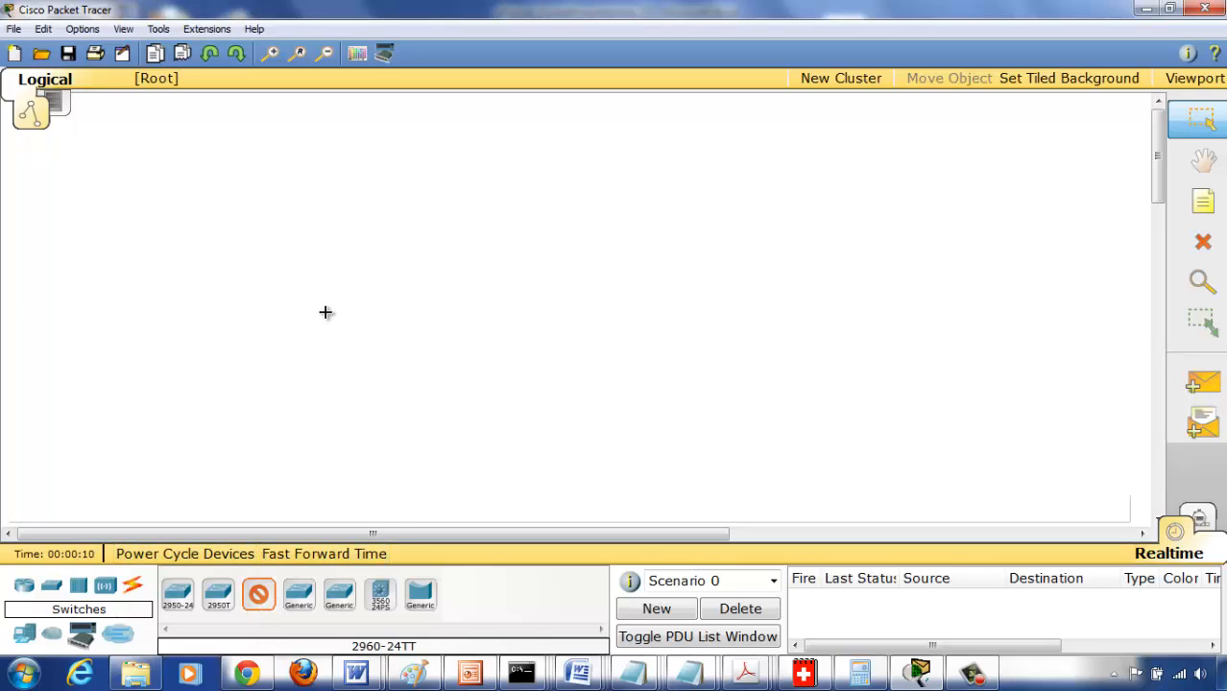
{"action": "left_click", "coordinate": [268, 415]}
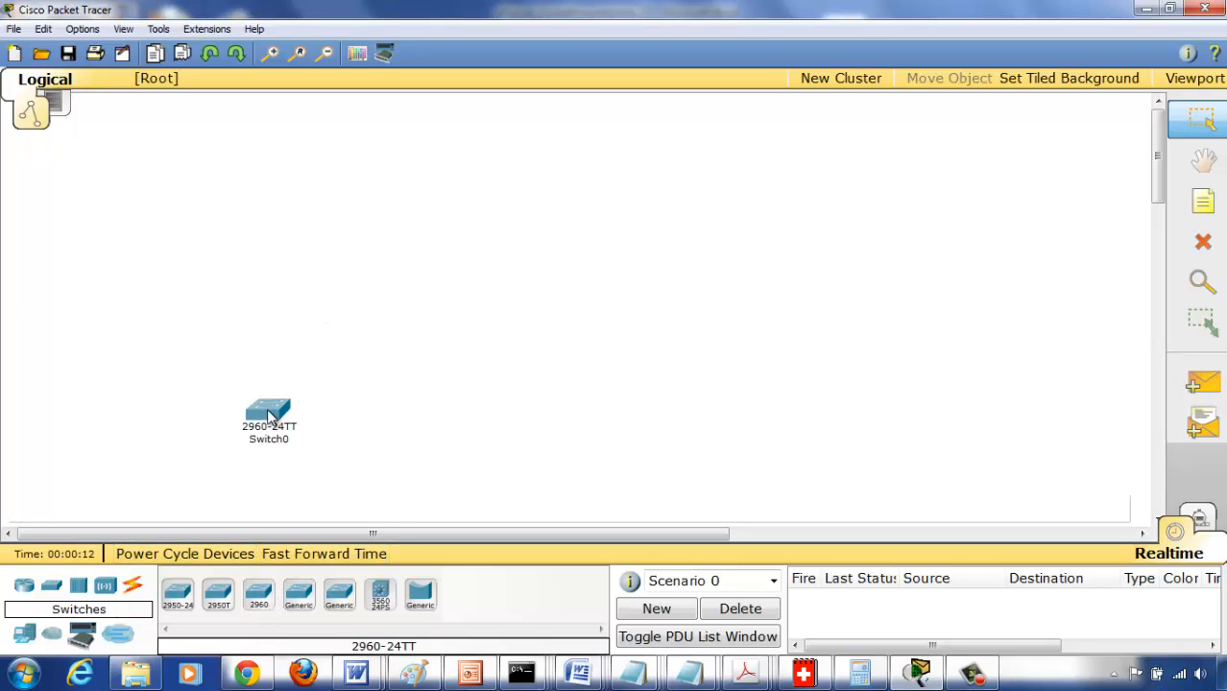
{"action": "left_click_drag", "start_coordinate": [268, 411], "coordinate": [272, 394]}
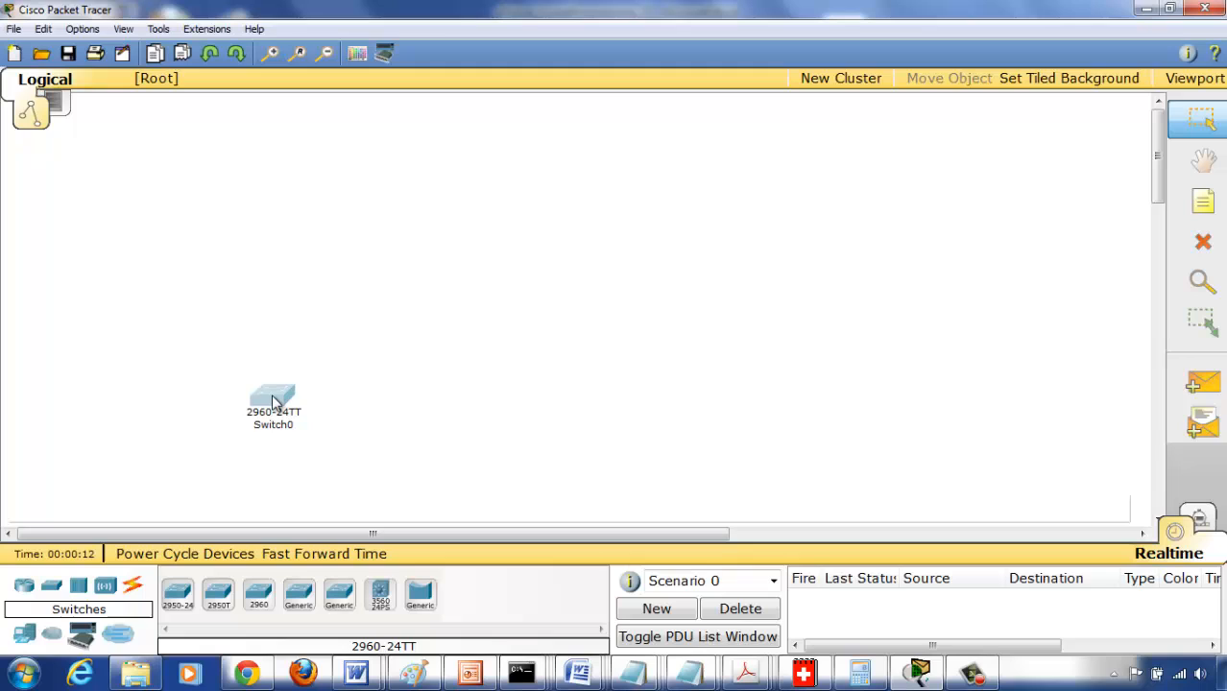
{"action": "left_click", "coordinate": [267, 54]}
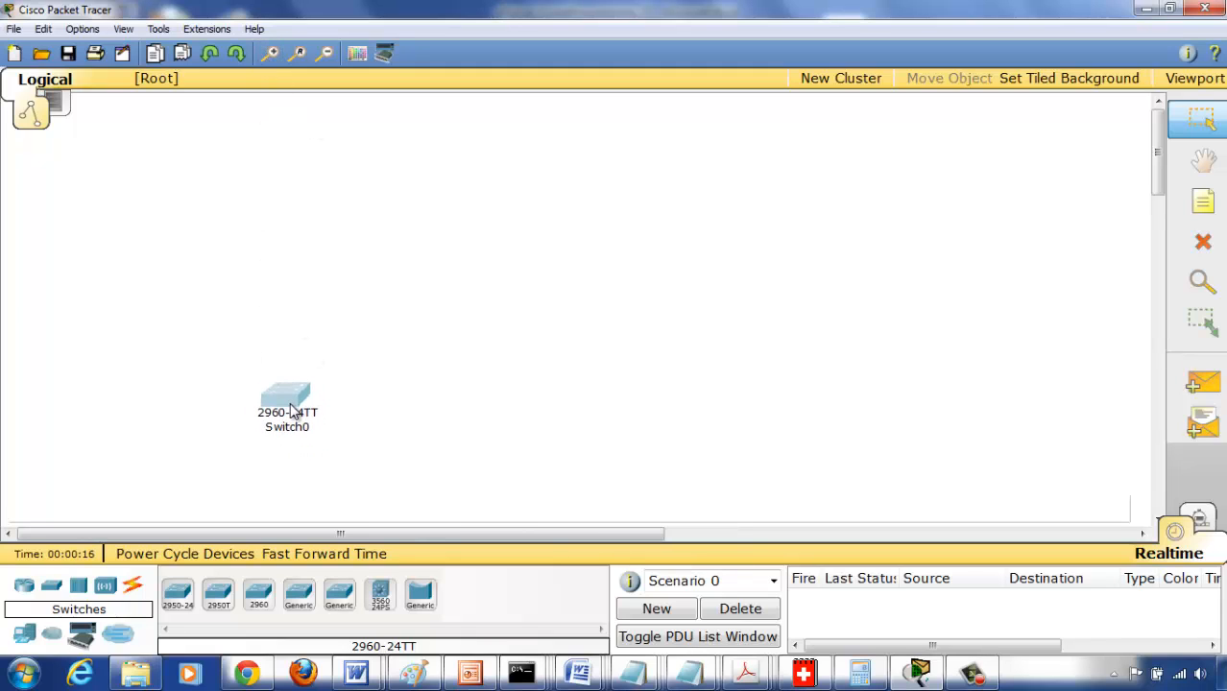
{"action": "left_click_drag", "start_coordinate": [289, 404], "coordinate": [289, 409]}
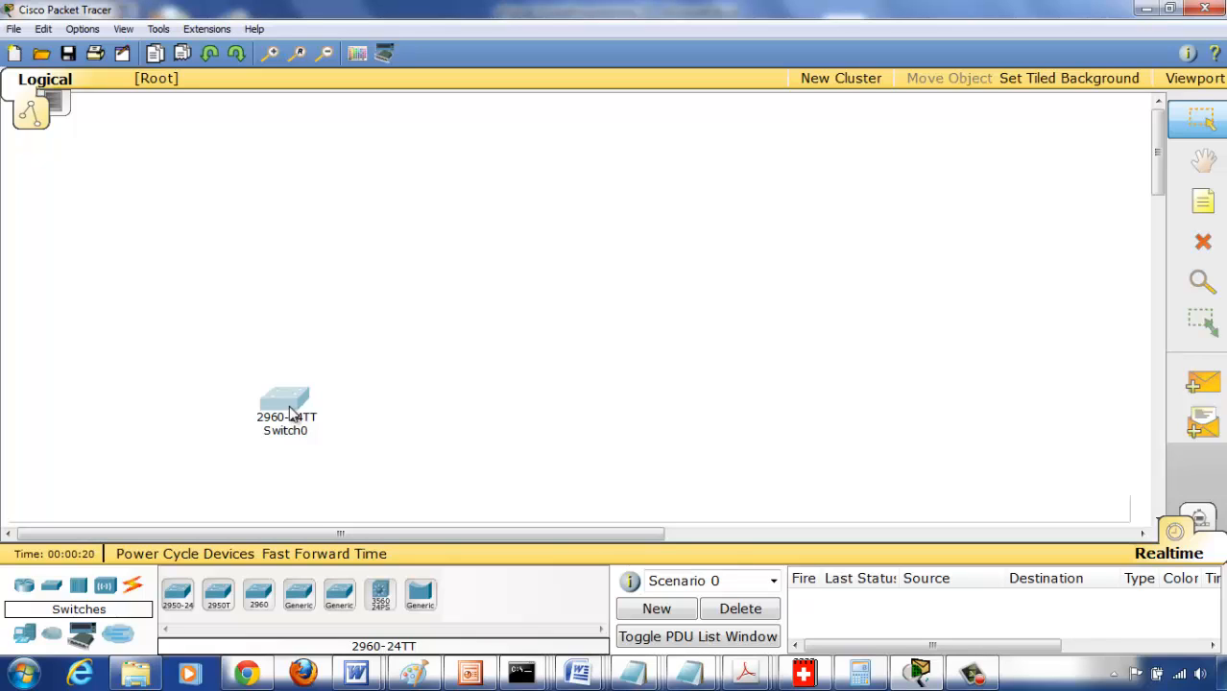
{"action": "left_click", "coordinate": [404, 473]}
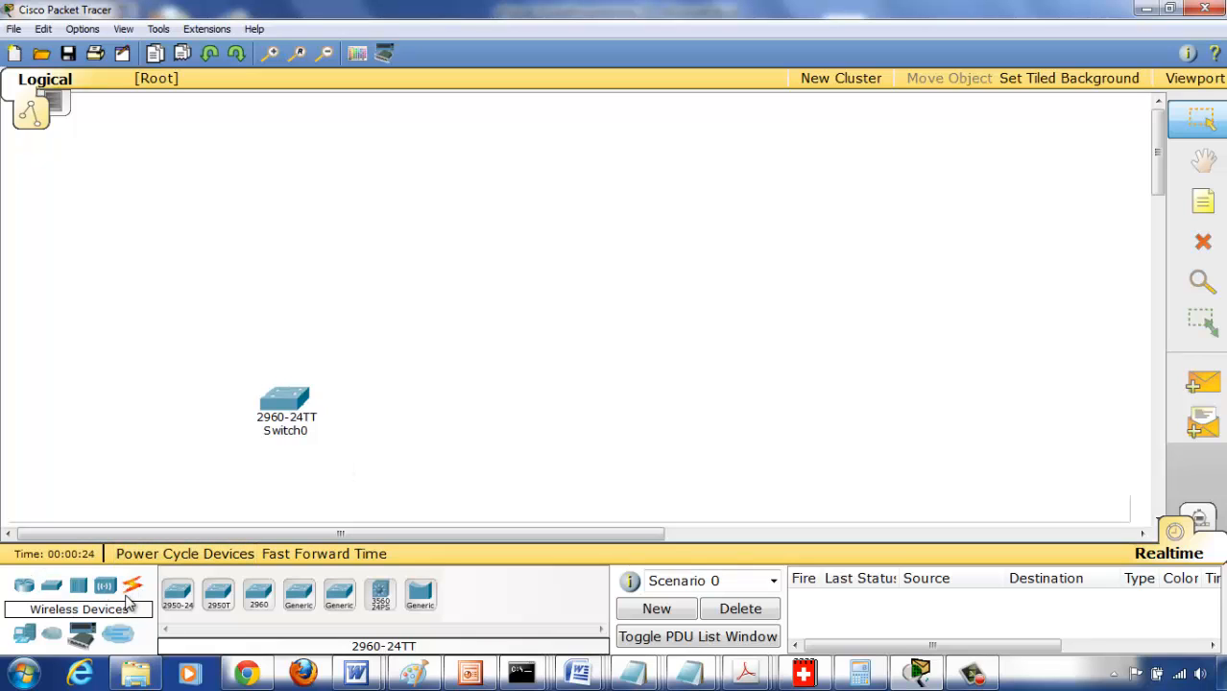
Add two generic PCs to the left of the switch, one slightly below it and the other above the first.
{"action": "left_click", "coordinate": [24, 635]}
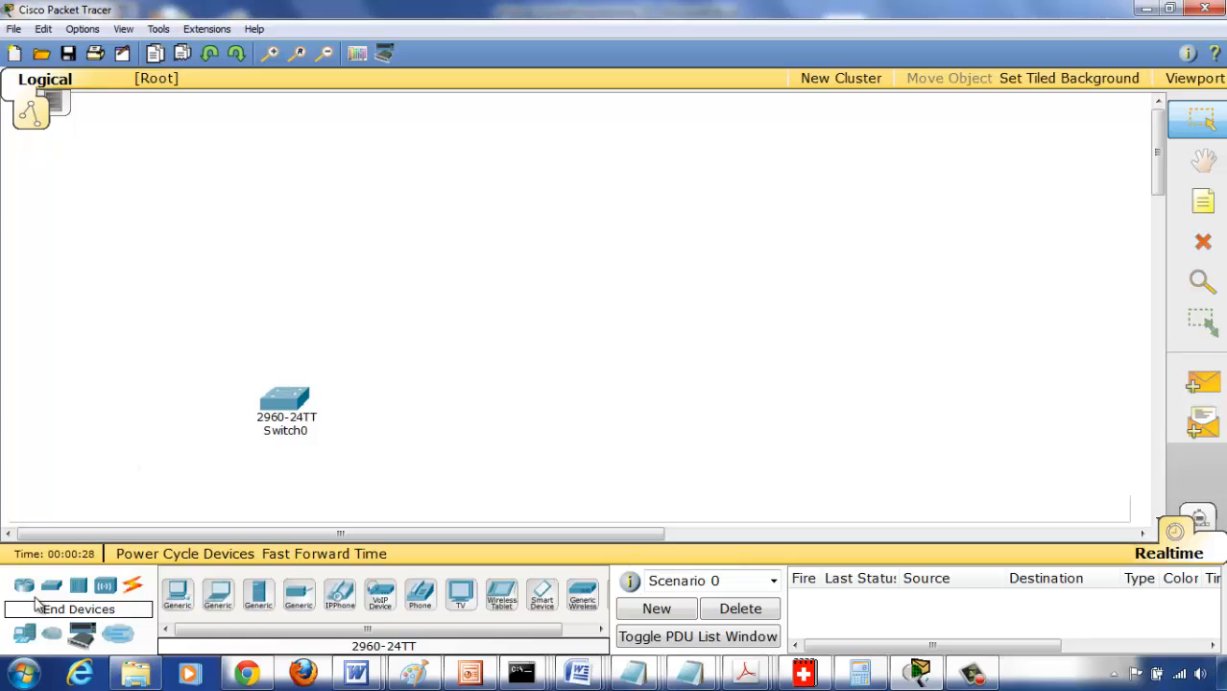
{"action": "left_click", "coordinate": [177, 589]}
{"action": "left_click", "coordinate": [143, 369]}
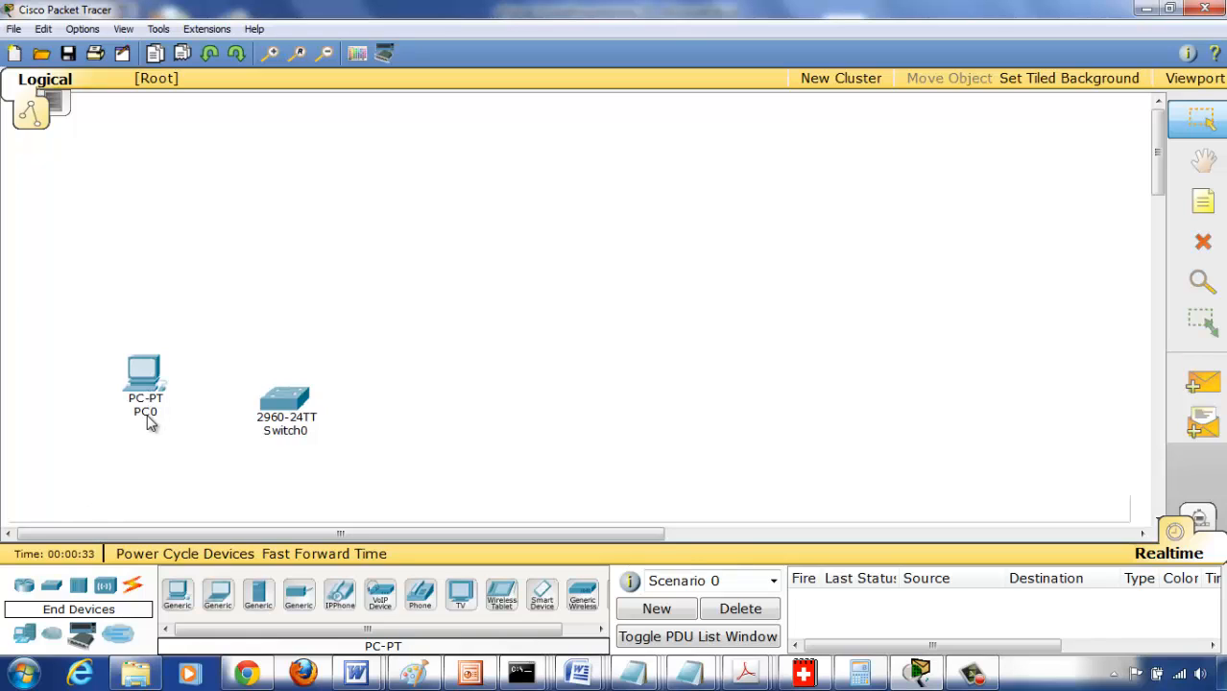
{"action": "left_click_drag", "start_coordinate": [158, 389], "coordinate": [154, 453]}
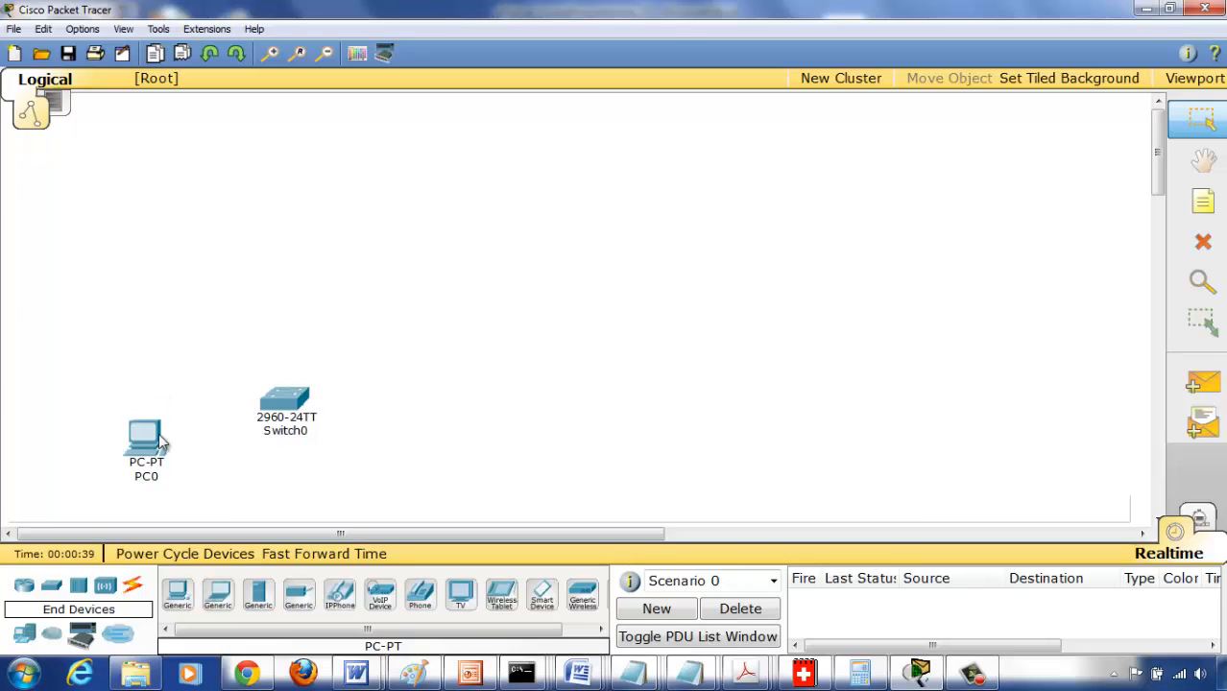
{"action": "left_click", "coordinate": [177, 595]}
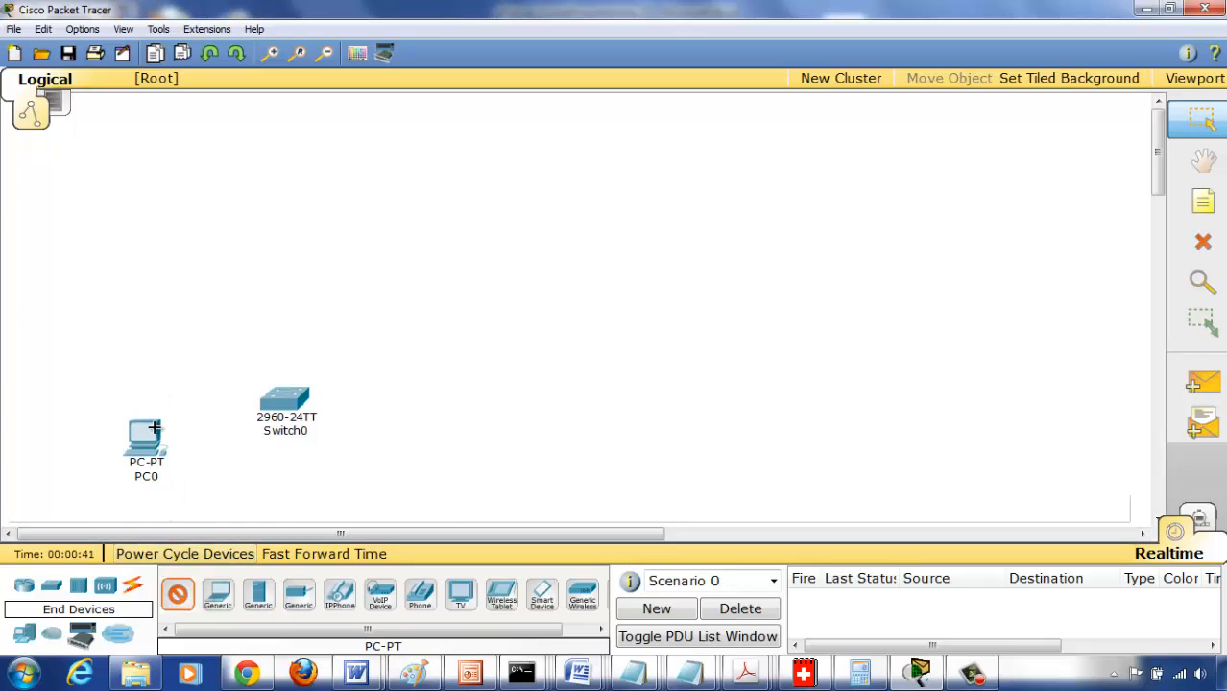
{"action": "left_click", "coordinate": [130, 353]}
{"action": "left_click", "coordinate": [149, 476]}
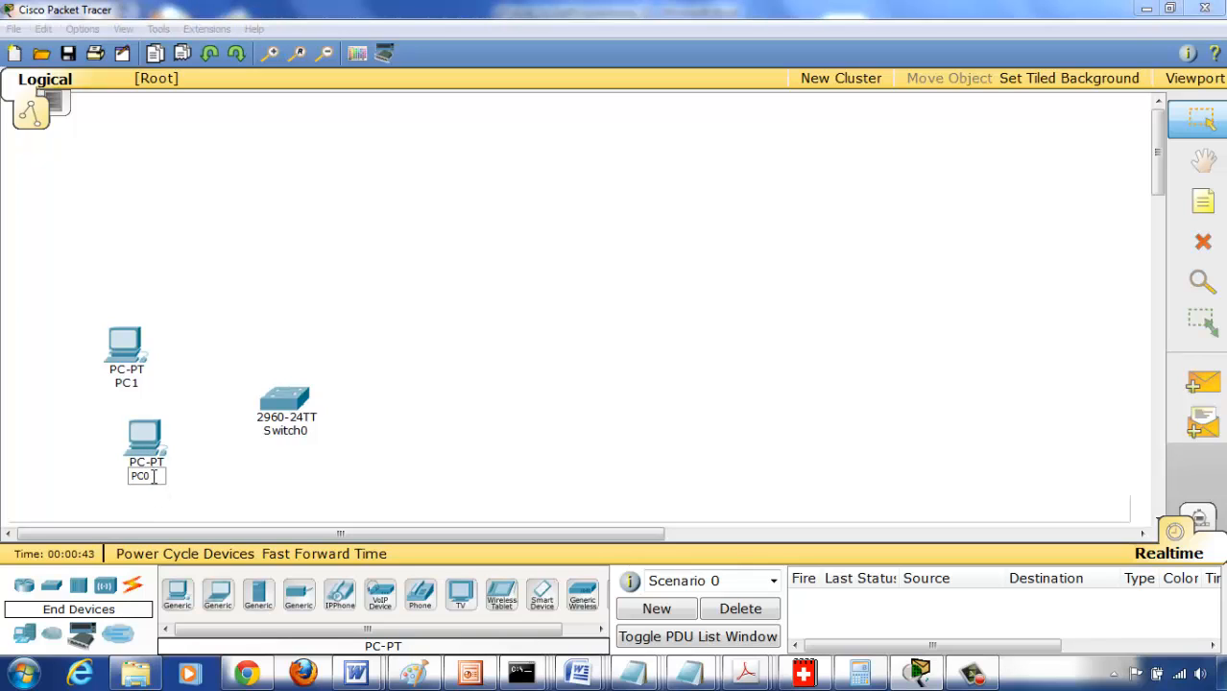
{"action": "left_click_drag", "start_coordinate": [154, 477], "coordinate": [101, 483]}
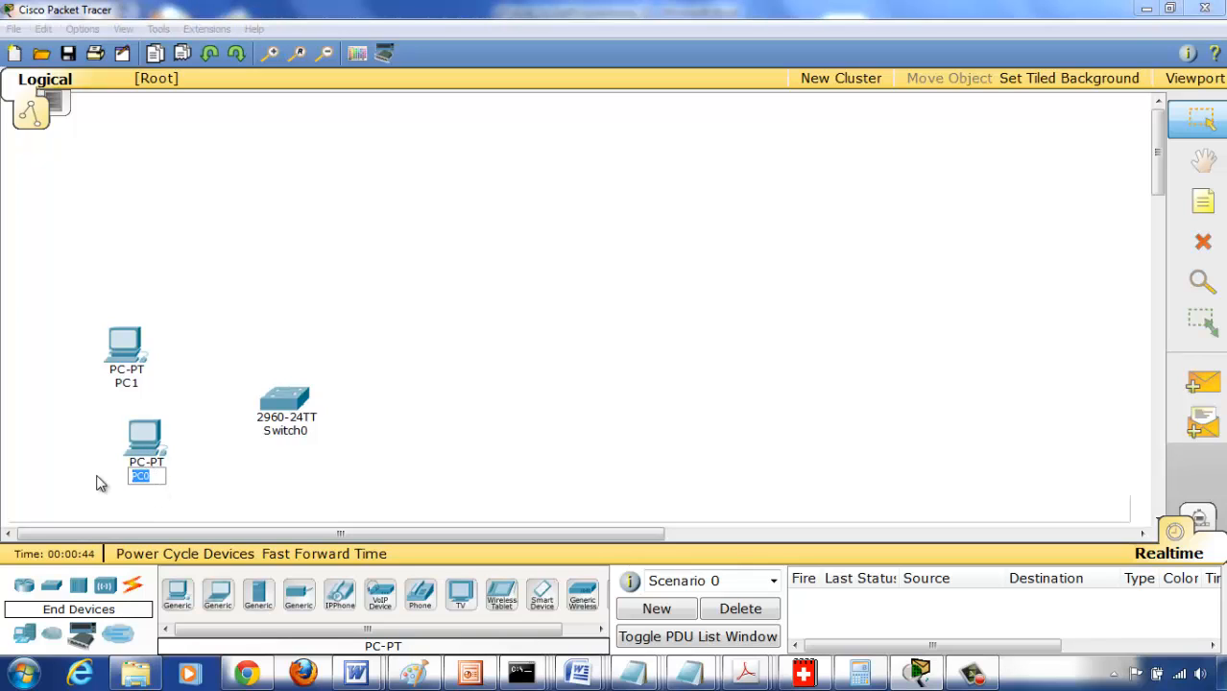
{"action": "left_click", "coordinate": [613, 477]}
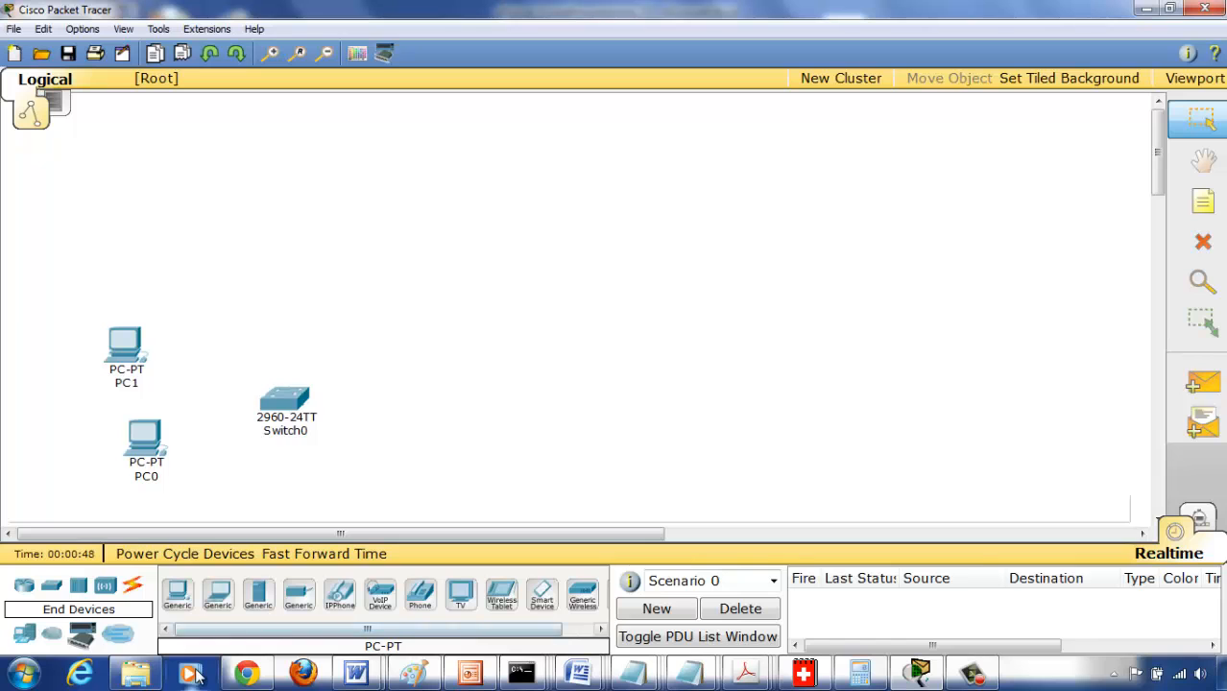
Open a new Notepad document beside the network and enter the headings VLAN1 and VLAN2, separated by blank lines.
{"action": "left_click", "coordinate": [21, 664]}
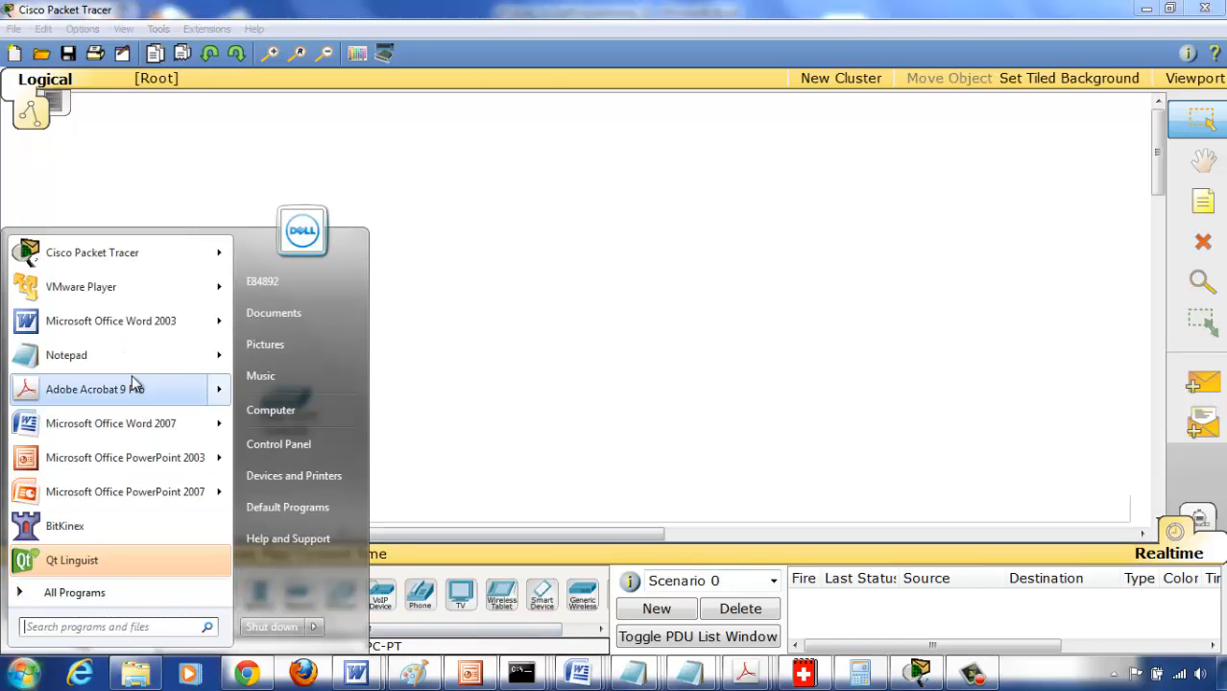
{"action": "left_click", "coordinate": [67, 355]}
{"action": "left_click_drag", "start_coordinate": [383, 205], "coordinate": [597, 130]}
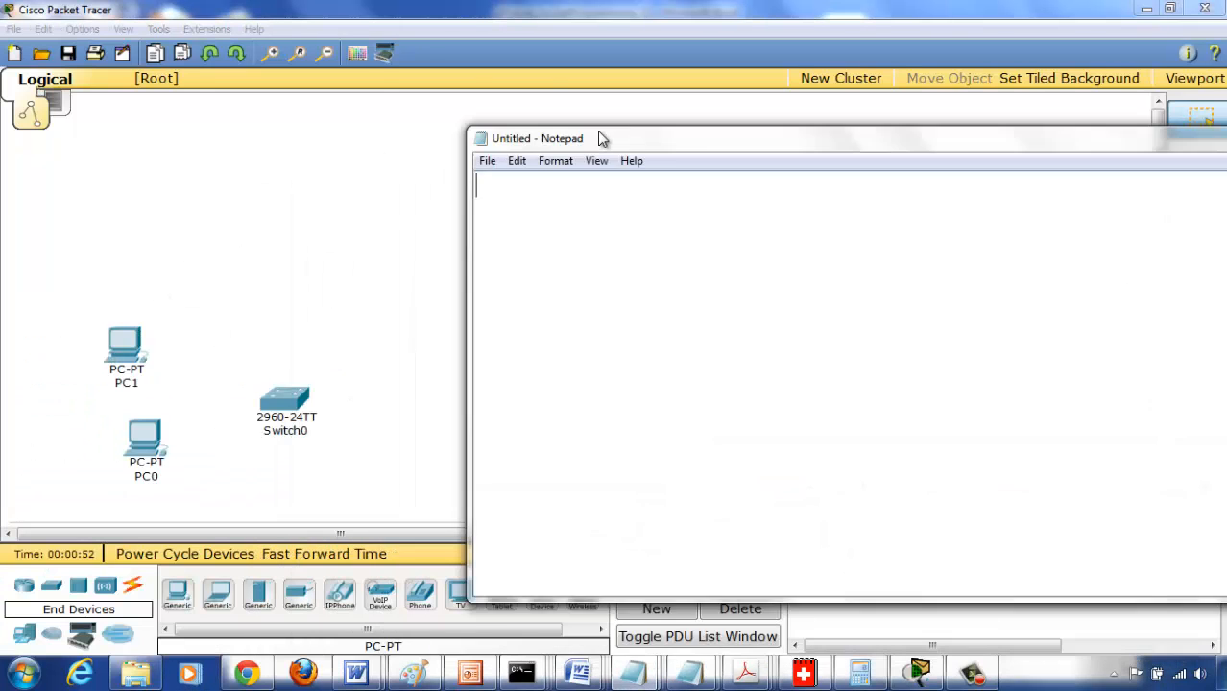
{"action": "type", "text": "VLAN1"}
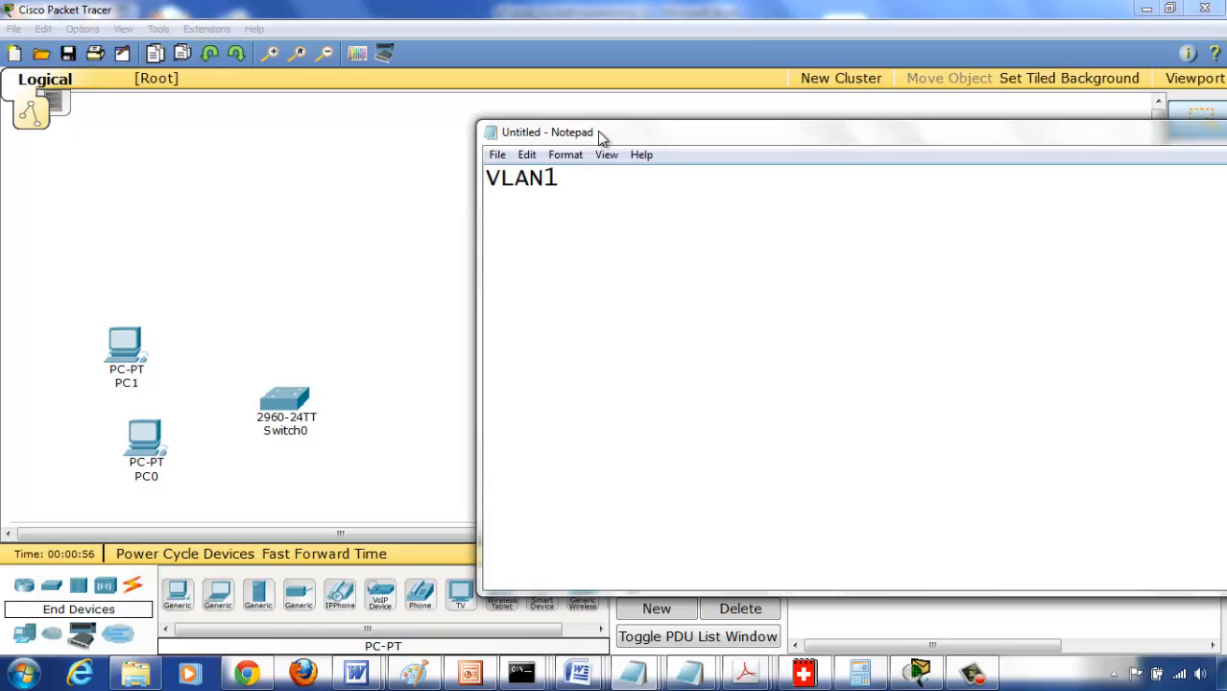
{"action": "key", "text": "Return"}
{"action": "key", "text": "Return"}
{"action": "key", "text": "Return"}
{"action": "type", "text": "VLAN2"}
Widen the gap between the two headings and list 192.168.10.10 and 192.168.10.11 on separate lines under VLAN1.
{"action": "key", "text": "Up"}
{"action": "key", "text": "Up"}
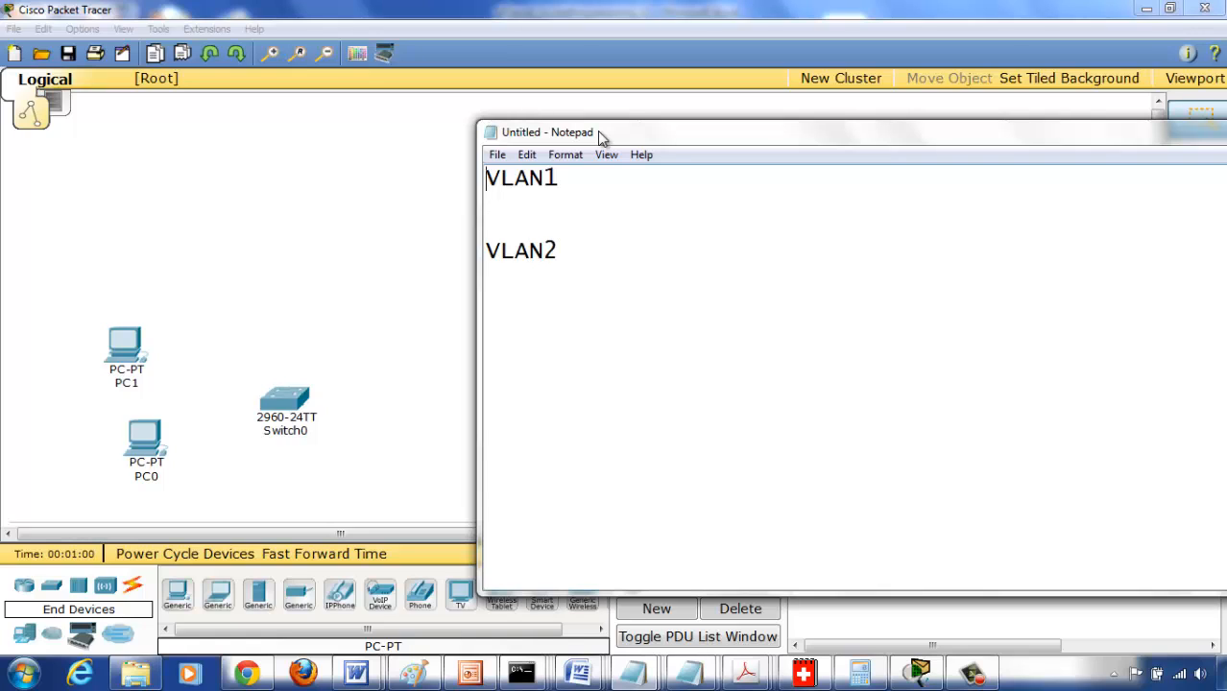
{"action": "key", "text": "Return"}
{"action": "key", "text": "Return"}
{"action": "key", "text": "Return"}
{"action": "key", "text": "Up"}
{"action": "key", "text": "Up"}
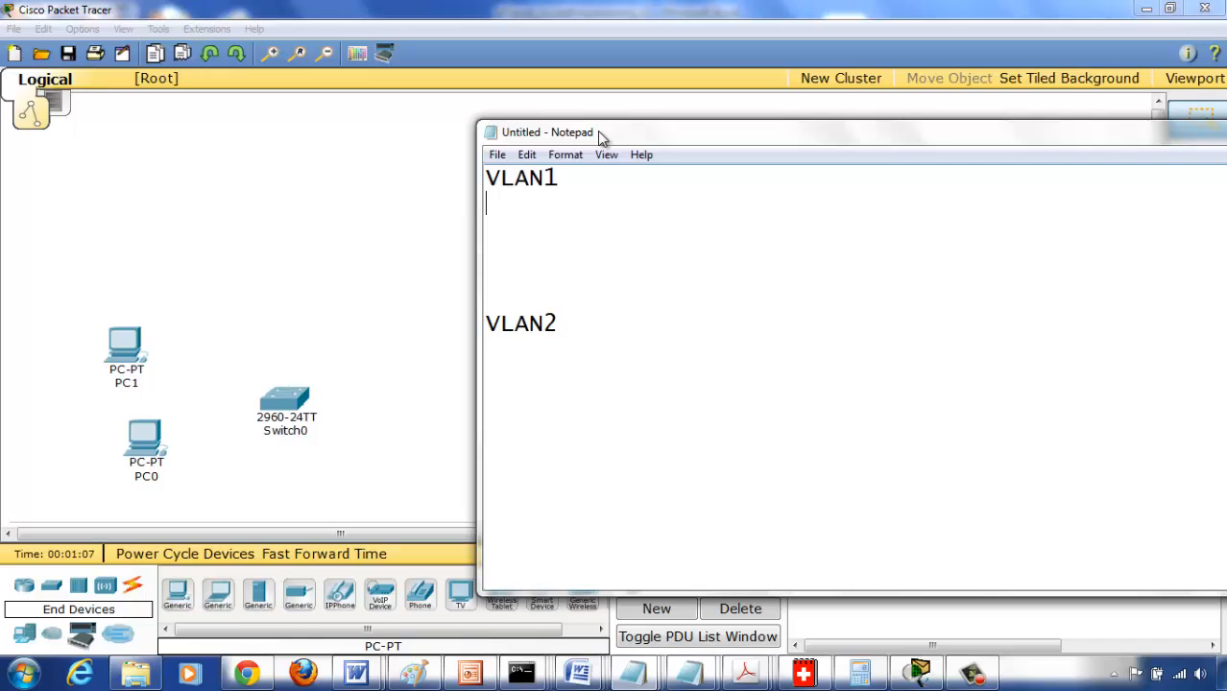
{"action": "type", "text": "192.168."}
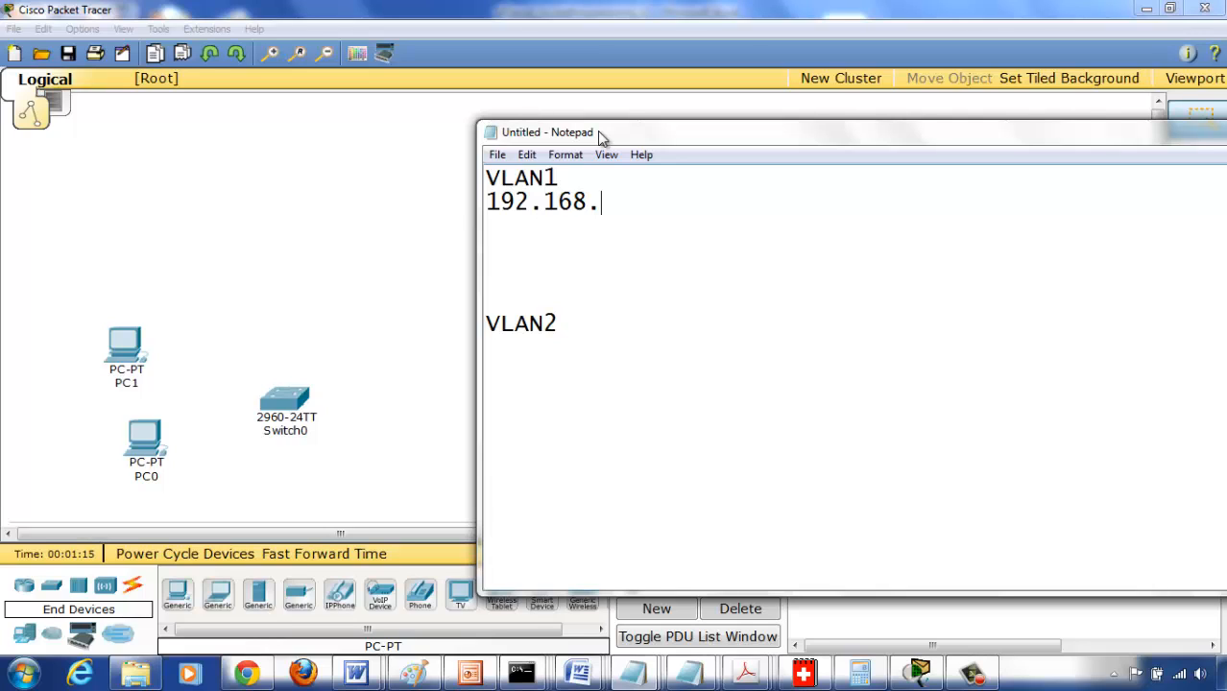
{"action": "type", "text": "10.10"}
{"action": "key", "text": "Return"}
{"action": "type", "text": "192"}
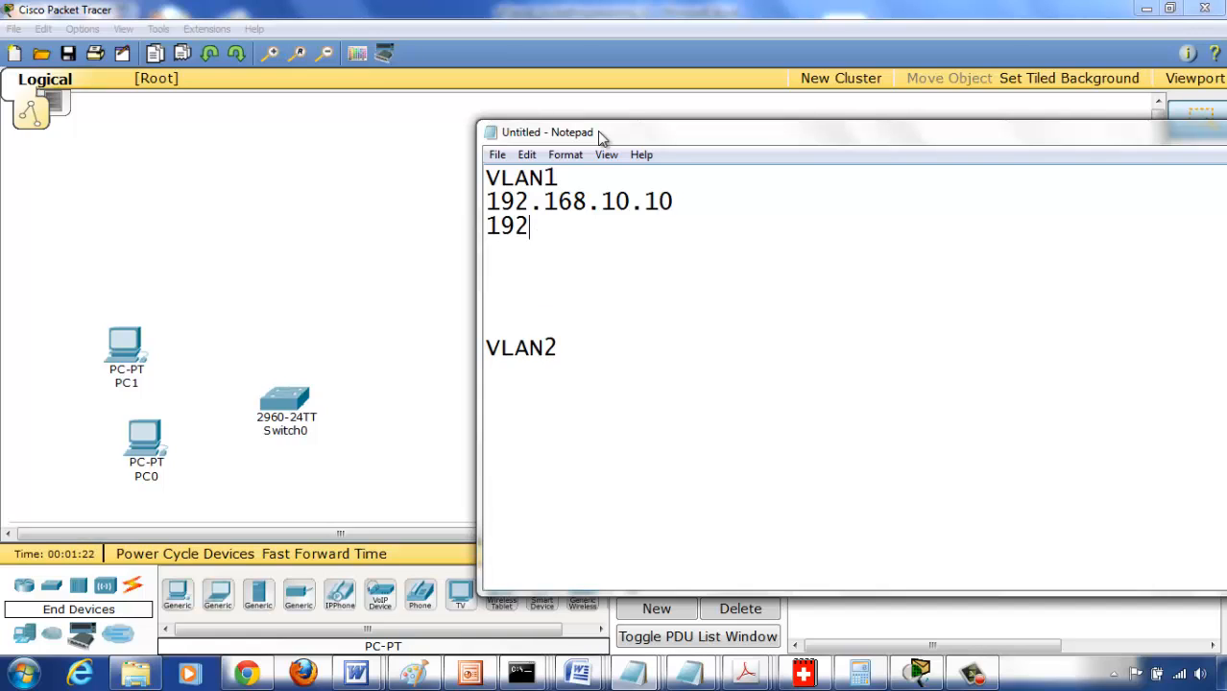
{"action": "type", "text": ".168.10.11"}
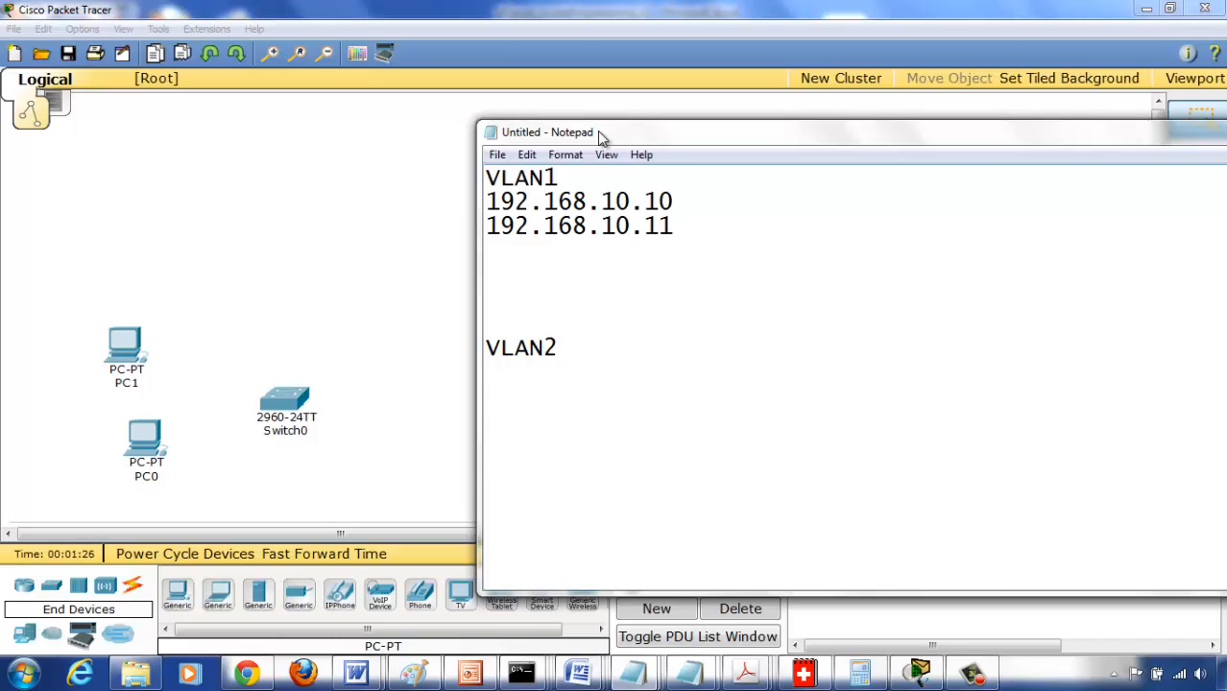
Insert the line "Switch 0" between the VLAN1 heading and its addresses, and add two blank lines below the addresses.
{"action": "key", "text": "Up"}
{"action": "key", "text": "Up"}
{"action": "key", "text": "Return"}
{"action": "type", "text": "Switch 0"}
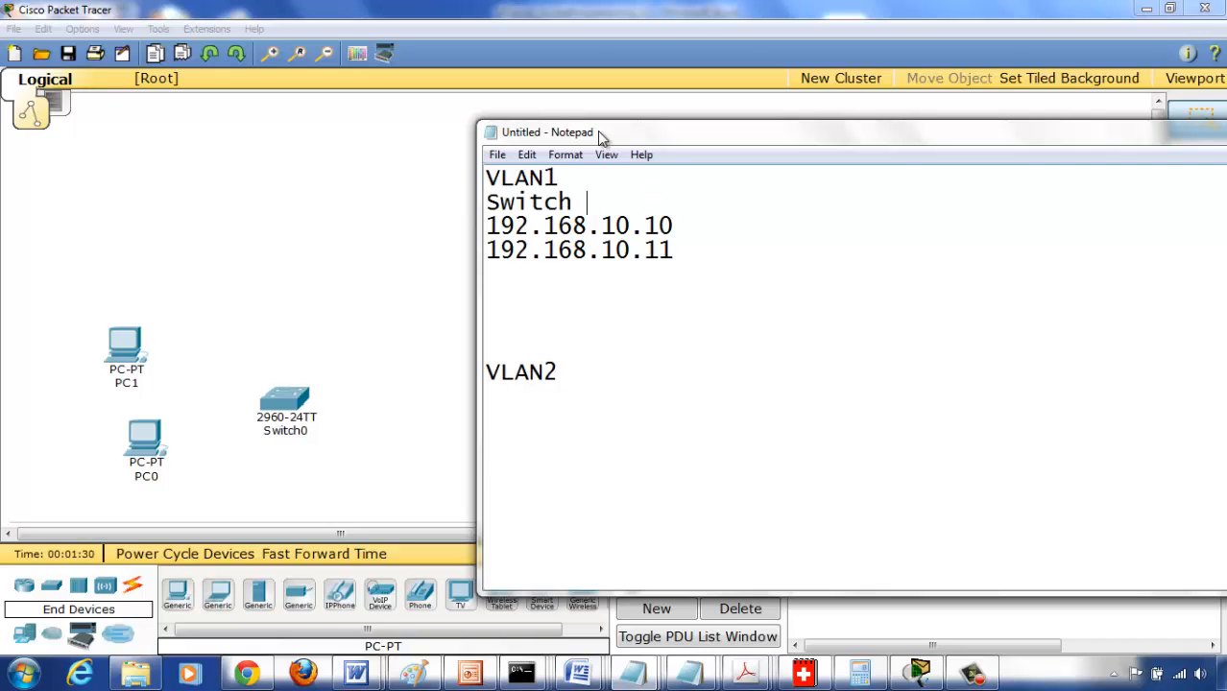
{"action": "key", "text": "Down"}
{"action": "key", "text": "Down"}
{"action": "key", "text": "Down"}
{"action": "key", "text": "Return"}
{"action": "key", "text": "Return"}
{"action": "key", "text": "Up"}
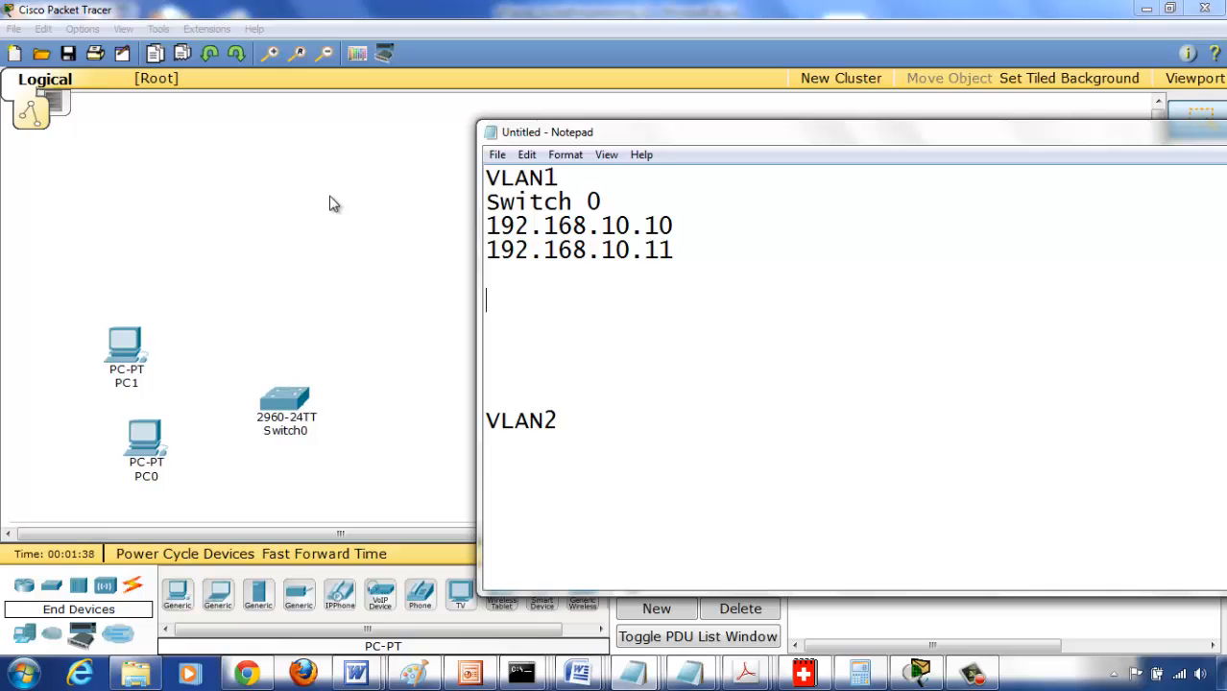
Return to Packet Tracer and place a second 2960-24TT switch well to the right of Switch0, at about the same height.
{"action": "left_click", "coordinate": [278, 238]}
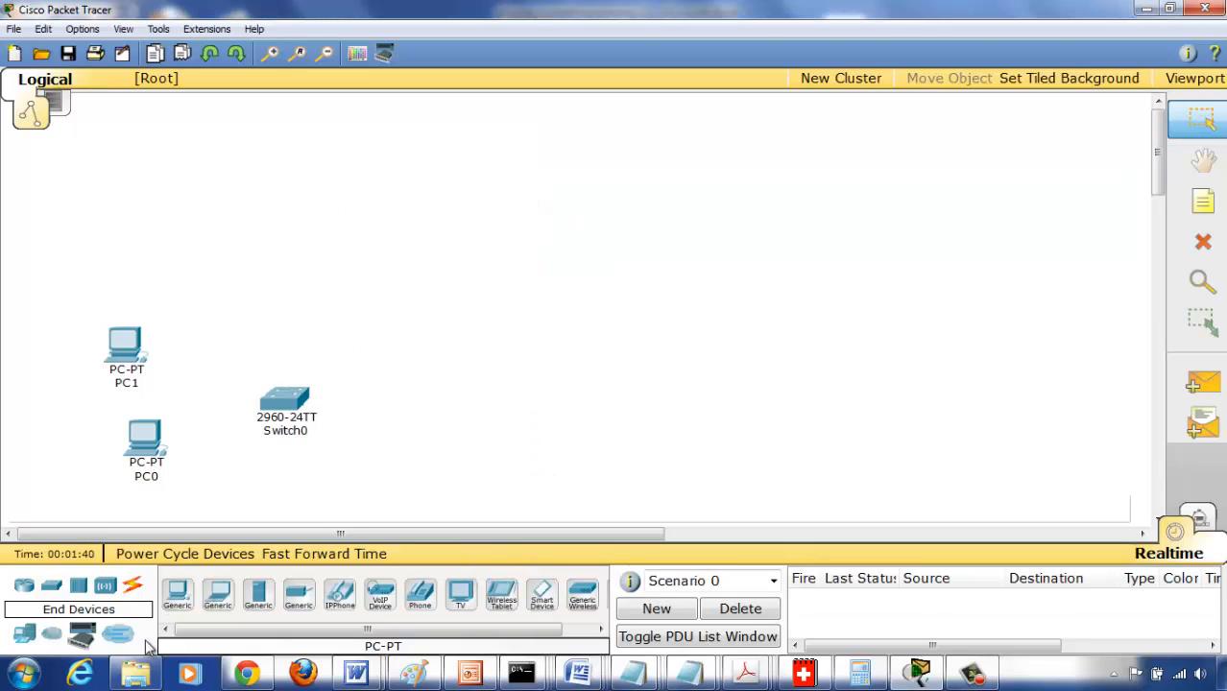
{"action": "left_click", "coordinate": [53, 589]}
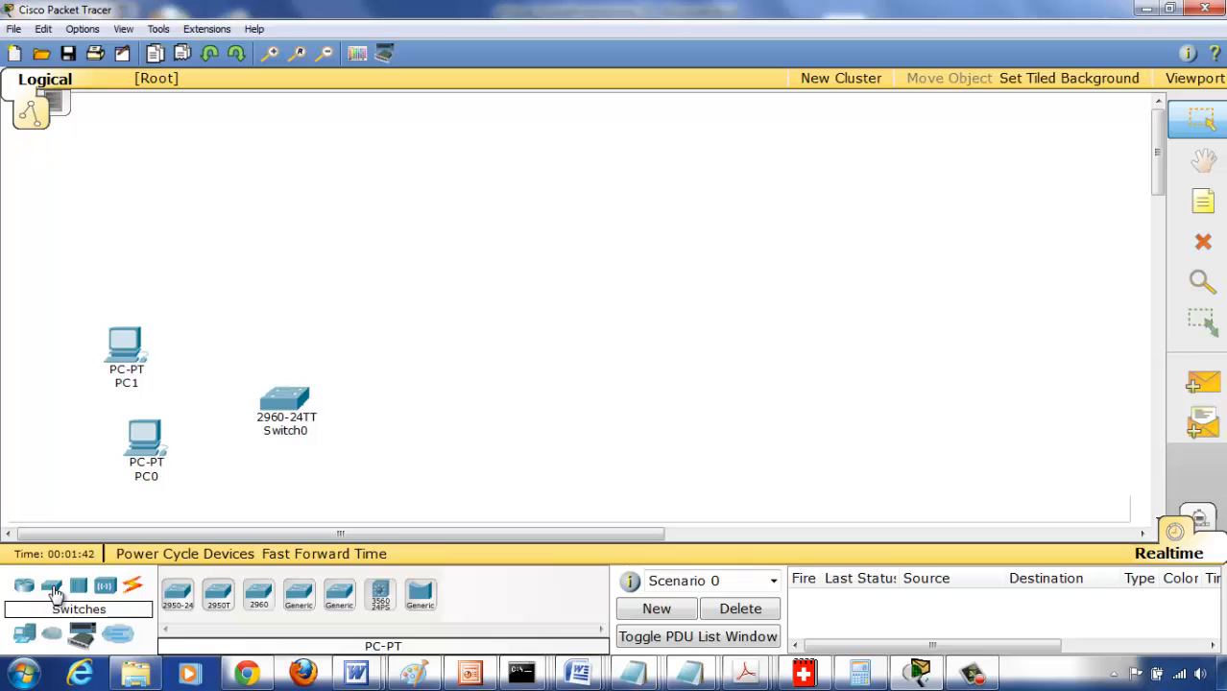
{"action": "left_click", "coordinate": [257, 597]}
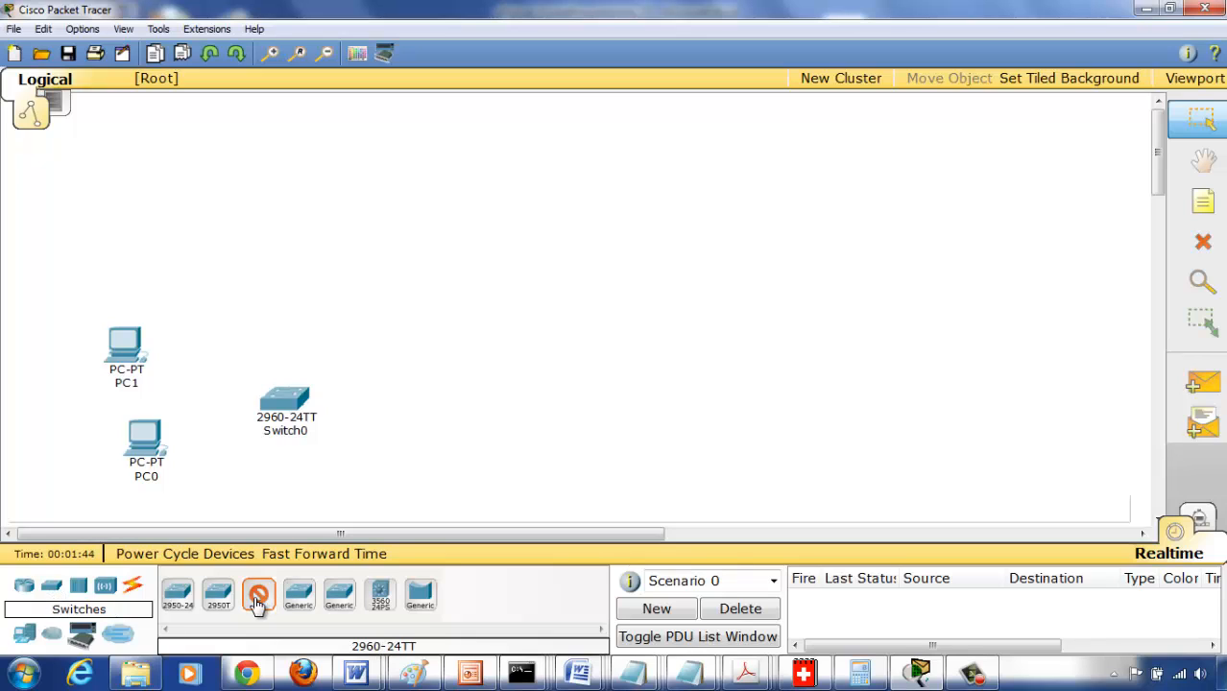
{"action": "left_click", "coordinate": [753, 392]}
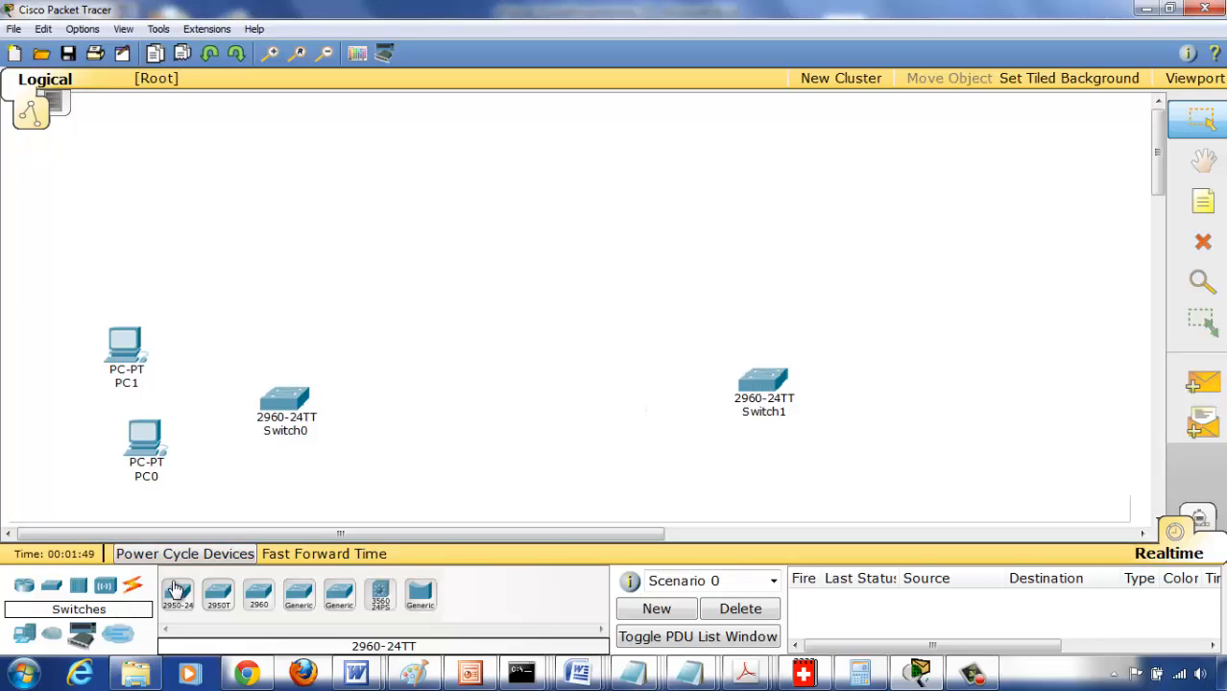
Add two generic PCs to the right of Switch1, one slightly below it and the other above the first.
{"action": "left_click", "coordinate": [25, 634]}
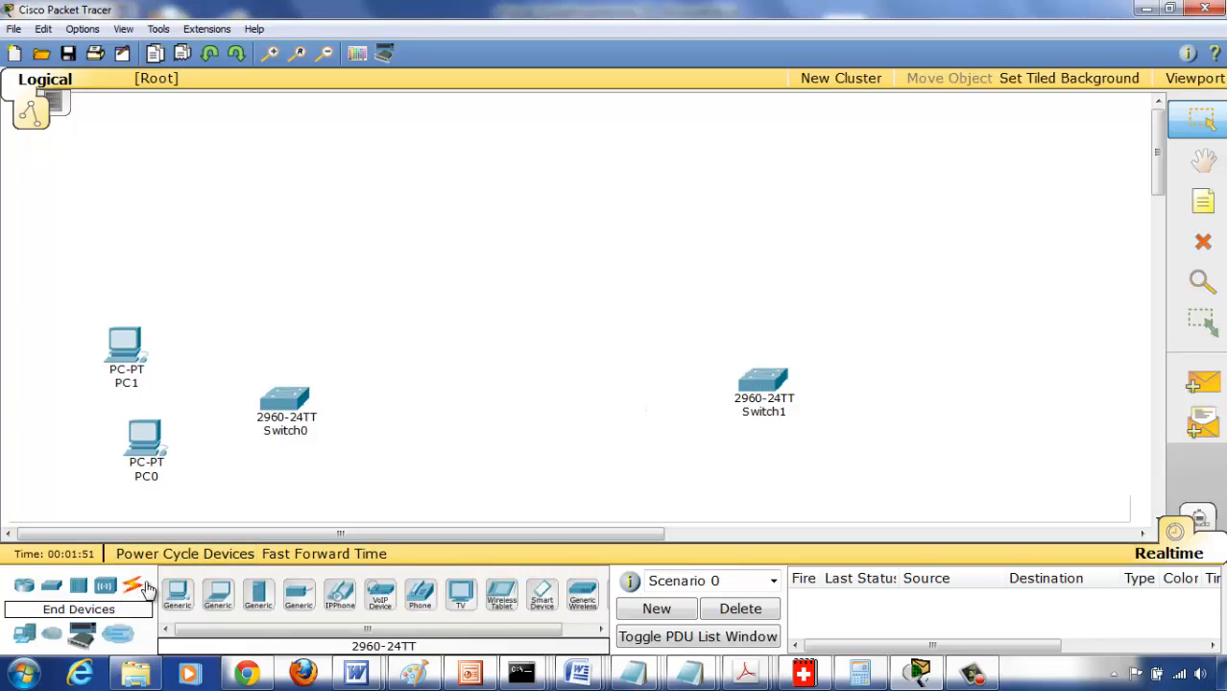
{"action": "left_click", "coordinate": [186, 594]}
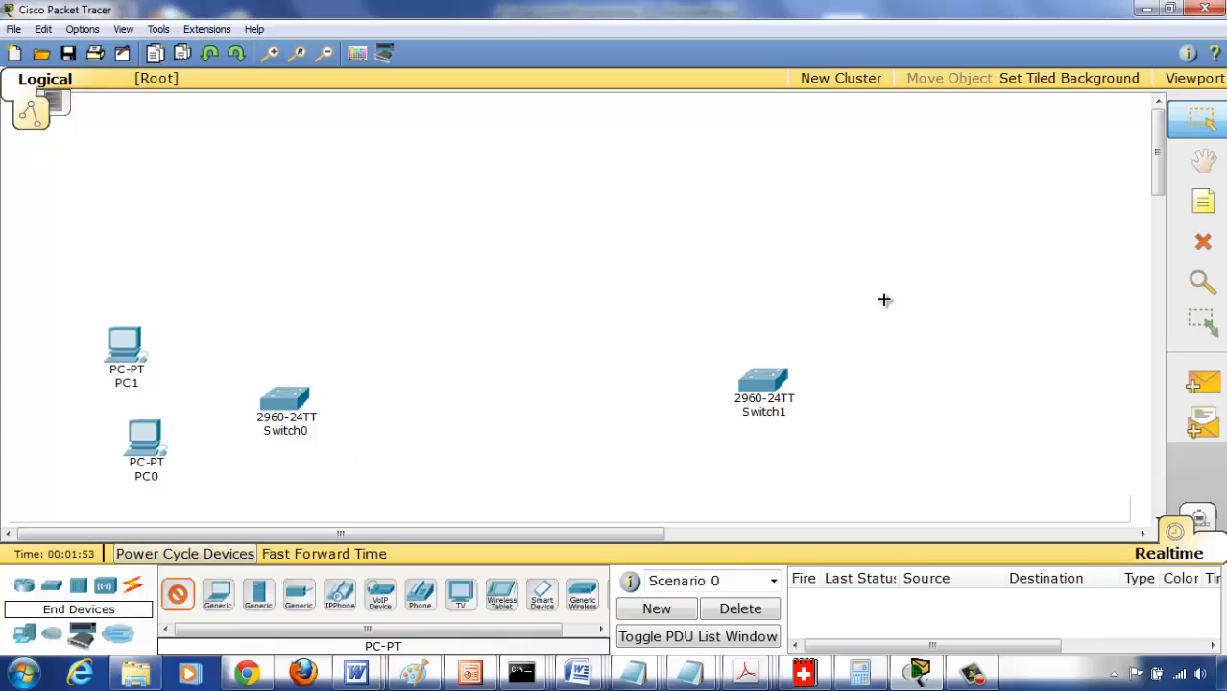
{"action": "left_click", "coordinate": [897, 456]}
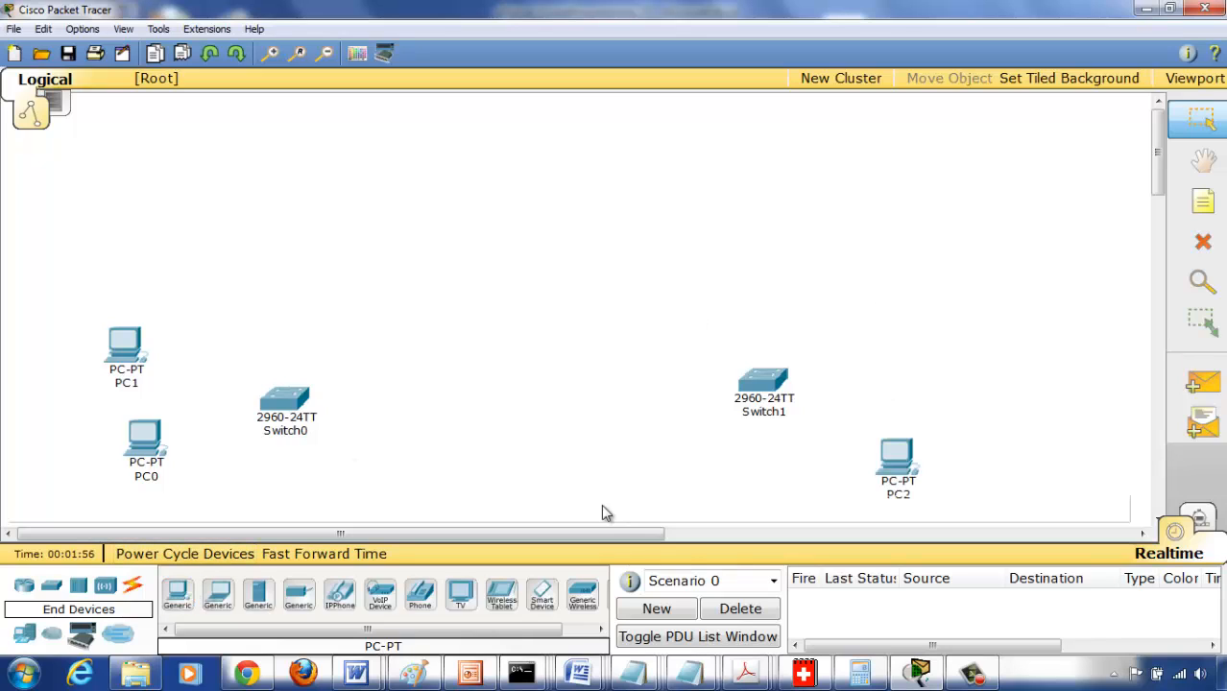
{"action": "left_click_drag", "start_coordinate": [909, 468], "coordinate": [924, 449]}
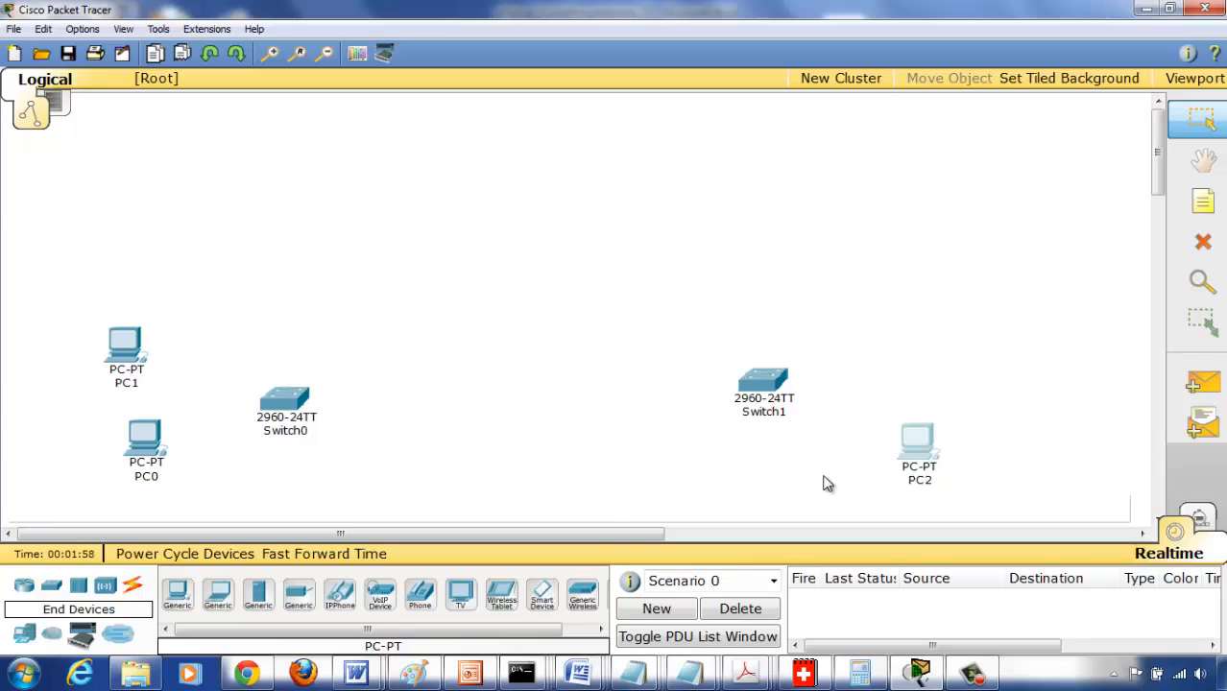
{"action": "left_click", "coordinate": [176, 594]}
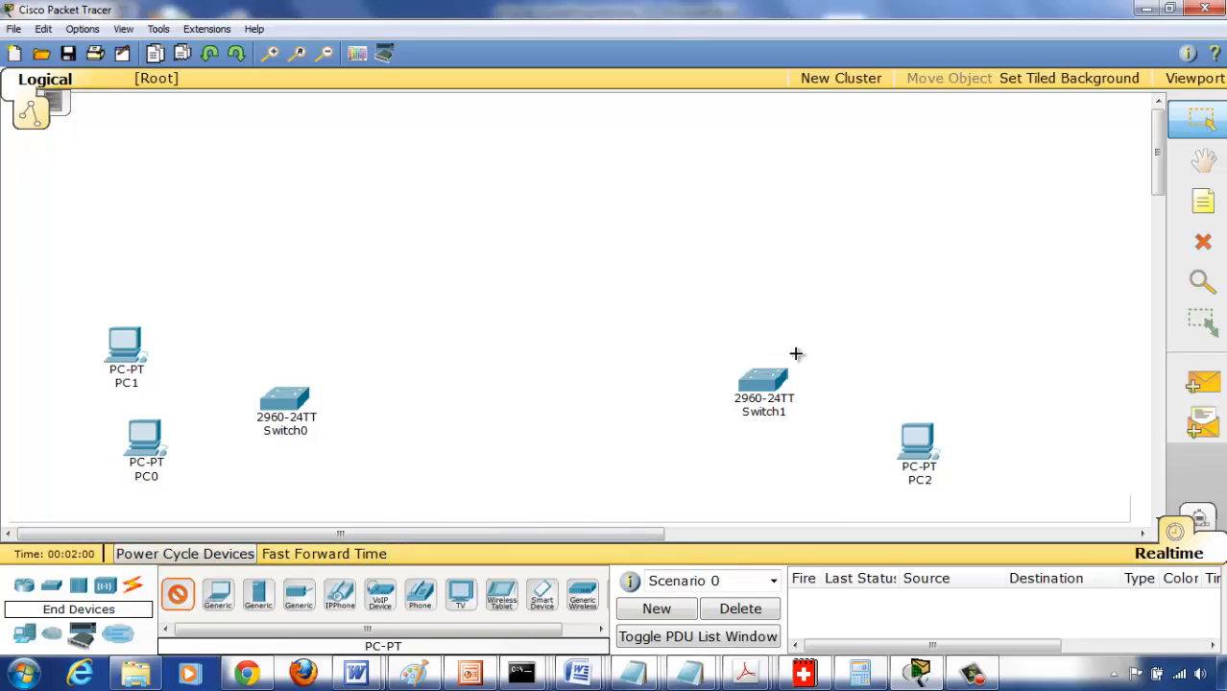
{"action": "left_click", "coordinate": [919, 355]}
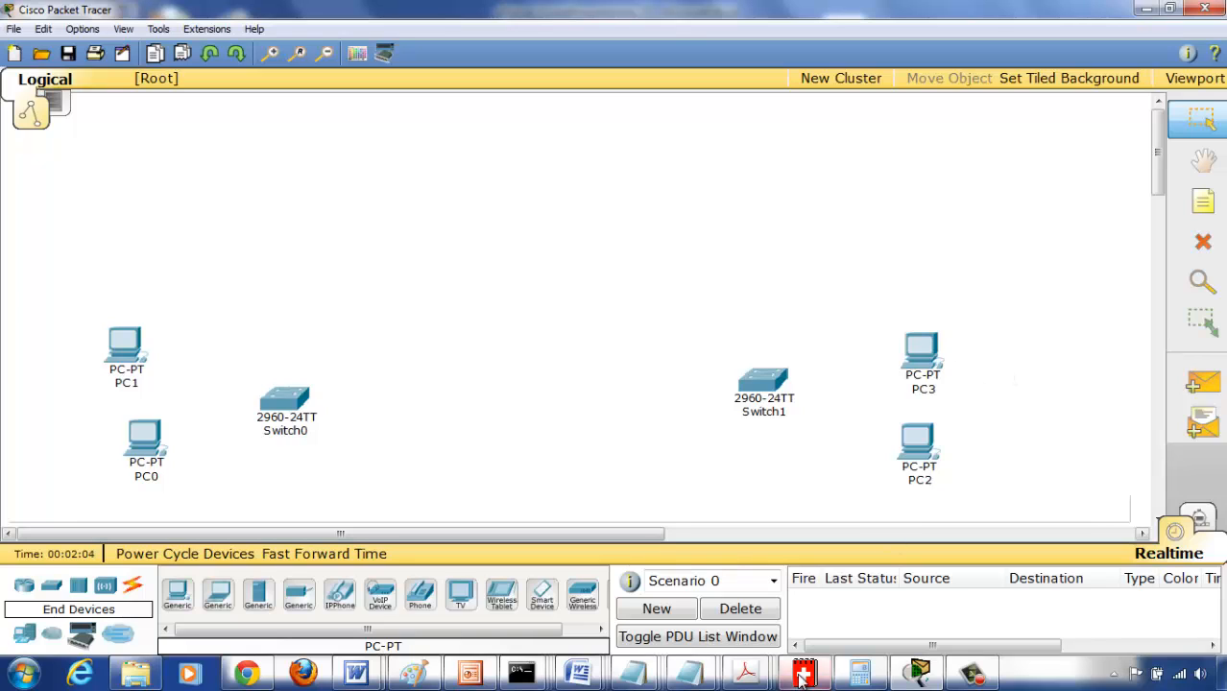
Rename PC0 as 192.168.10.10.
{"action": "left_click", "coordinate": [153, 477]}
{"action": "key", "text": "BackSpace"}
{"action": "key", "text": "BackSpace"}
{"action": "key", "text": "BackSpace"}
{"action": "type", "text": "1"}
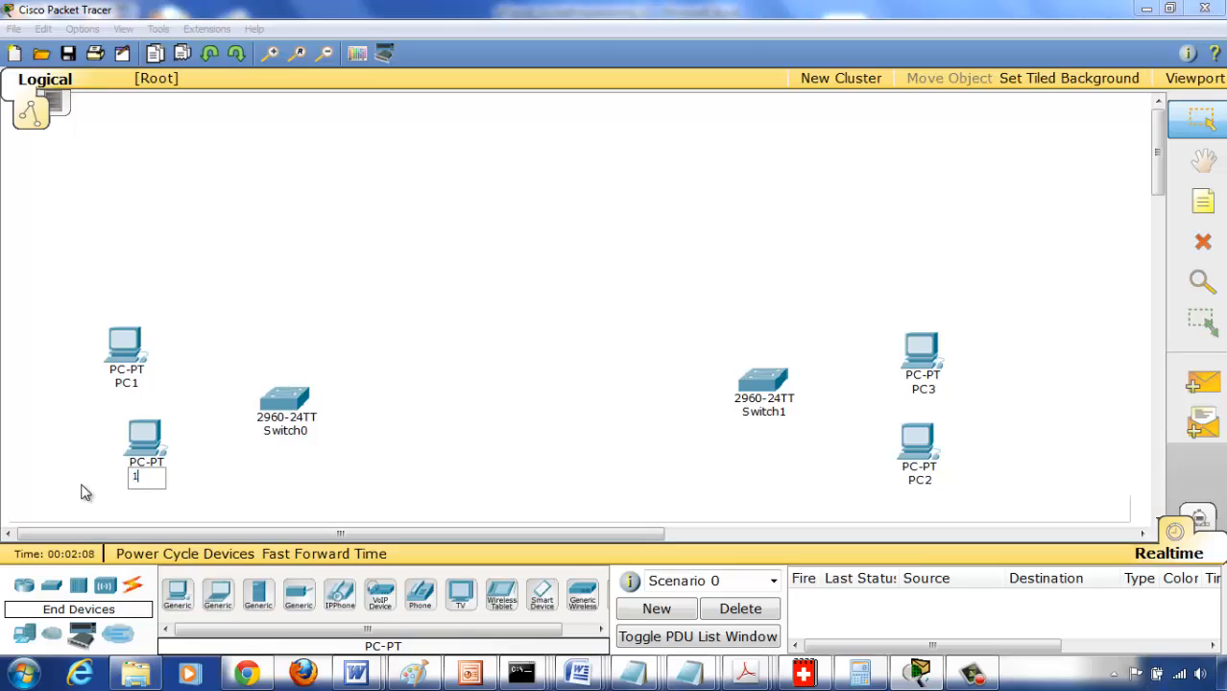
{"action": "type", "text": "92.168."}
{"action": "type", "text": "10.10"}
{"action": "key", "text": "Return"}
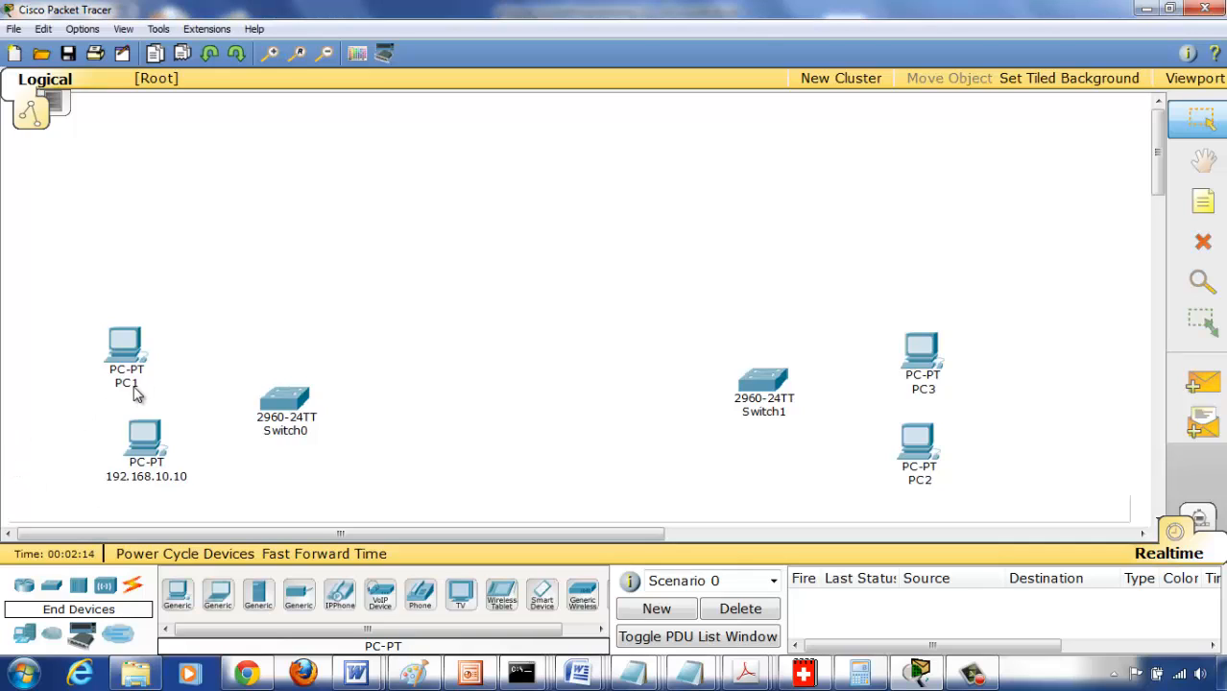
Rename PC1 as 192.168.10.11.
{"action": "left_click", "coordinate": [132, 385]}
{"action": "key", "text": "ctrl+a"}
{"action": "type", "text": "1"}
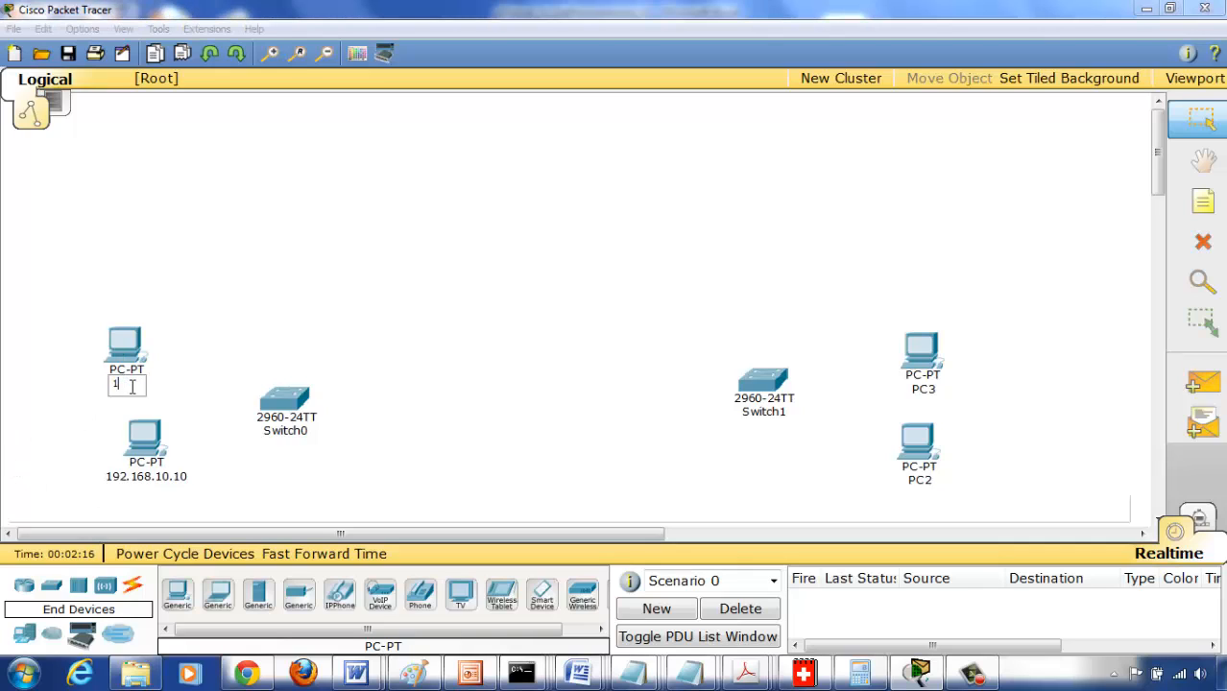
{"action": "type", "text": "92.168.10"}
{"action": "type", "text": ".11"}
{"action": "left_click", "coordinate": [446, 411]}
Rename PC2, the lower PC beside Switch1, as 192.168.10.130.
{"action": "left_click", "coordinate": [915, 481]}
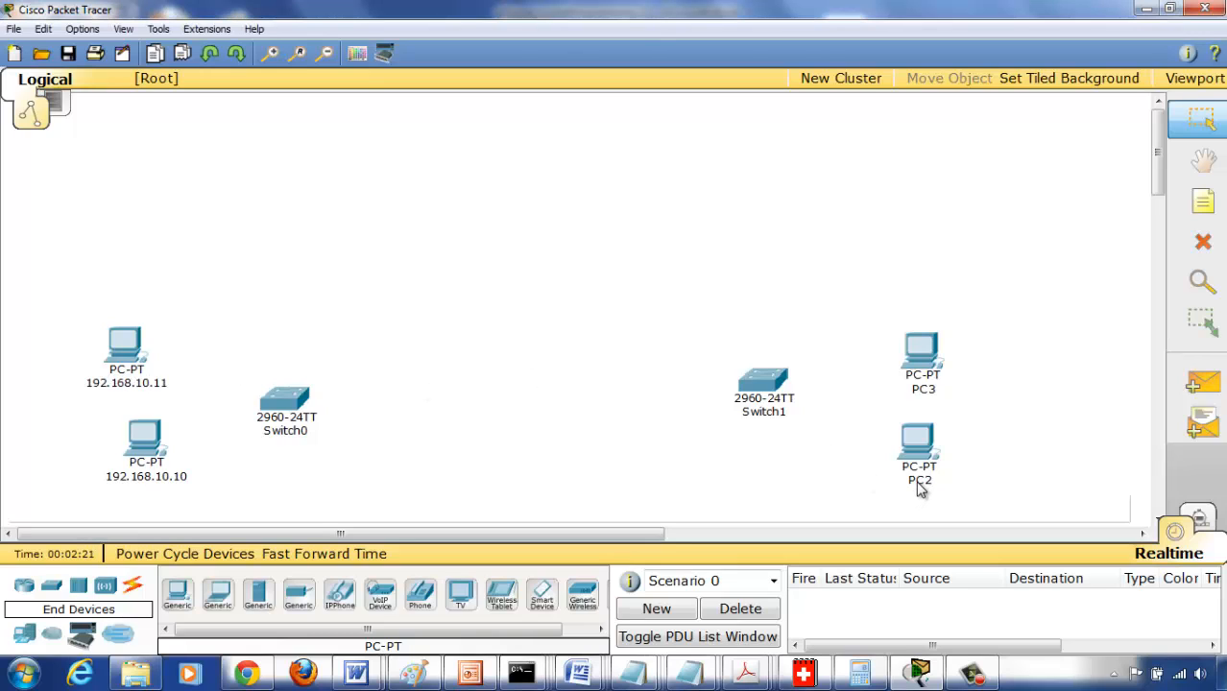
{"action": "left_click_drag", "start_coordinate": [917, 482], "coordinate": [878, 490]}
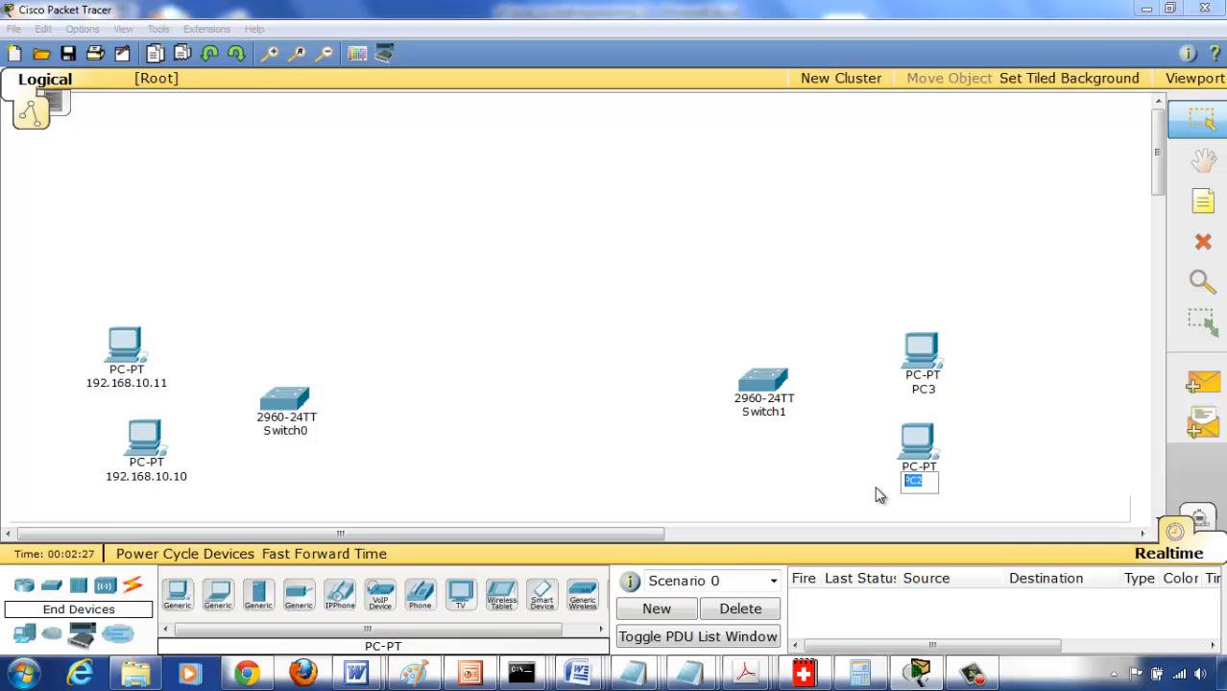
{"action": "type", "text": "1"}
{"action": "type", "text": "8."}
{"action": "type", "text": "10."}
{"action": "type", "text": "129"}
{"action": "key", "text": "BackSpace"}
{"action": "key", "text": "BackSpace"}
{"action": "type", "text": "30"}
{"action": "left_click", "coordinate": [1041, 429]}
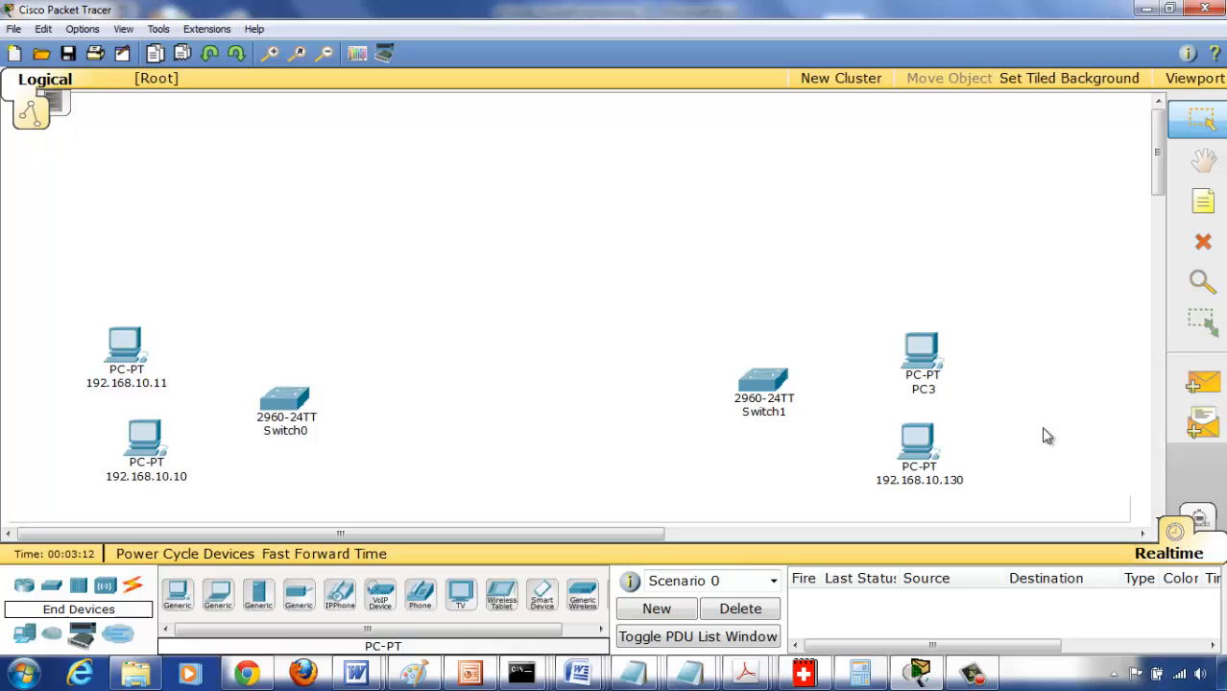
Rename PC3, the upper PC beside Switch1, as 192.168.10.131.
{"action": "left_click", "coordinate": [923, 389]}
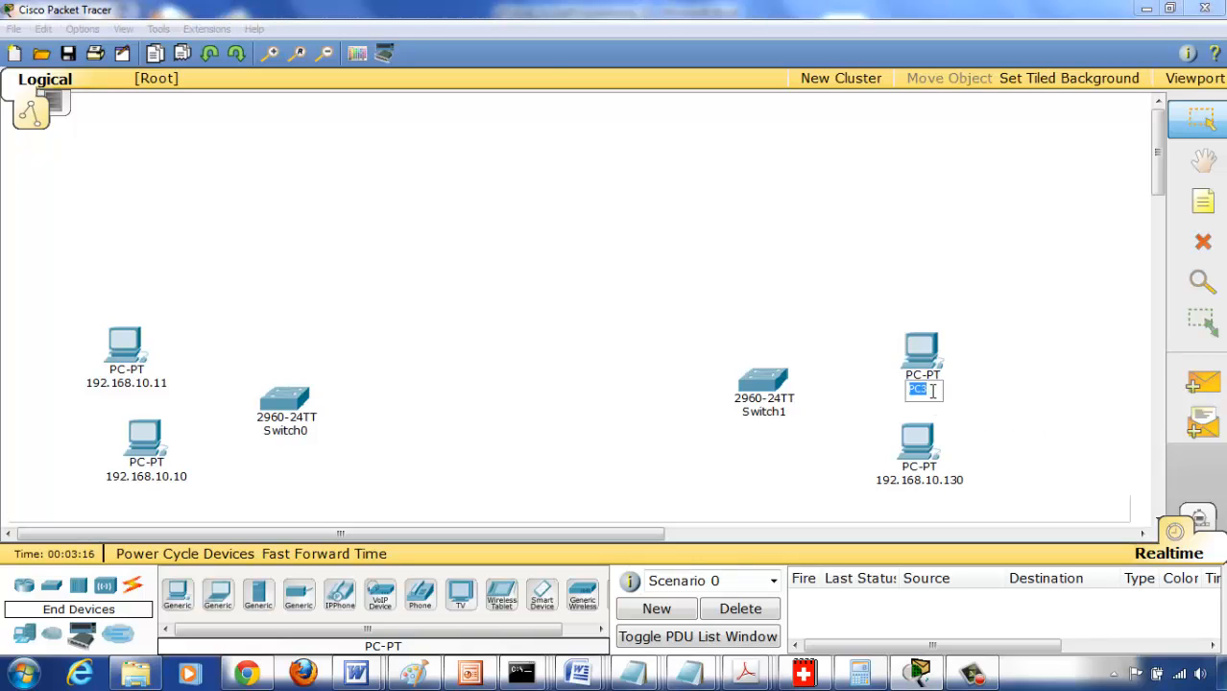
{"action": "left_click", "coordinate": [927, 389]}
{"action": "type", "text": "192"}
{"action": "type", "text": ".168."}
{"action": "type", "text": "10.131"}
{"action": "left_click", "coordinate": [1047, 363]}
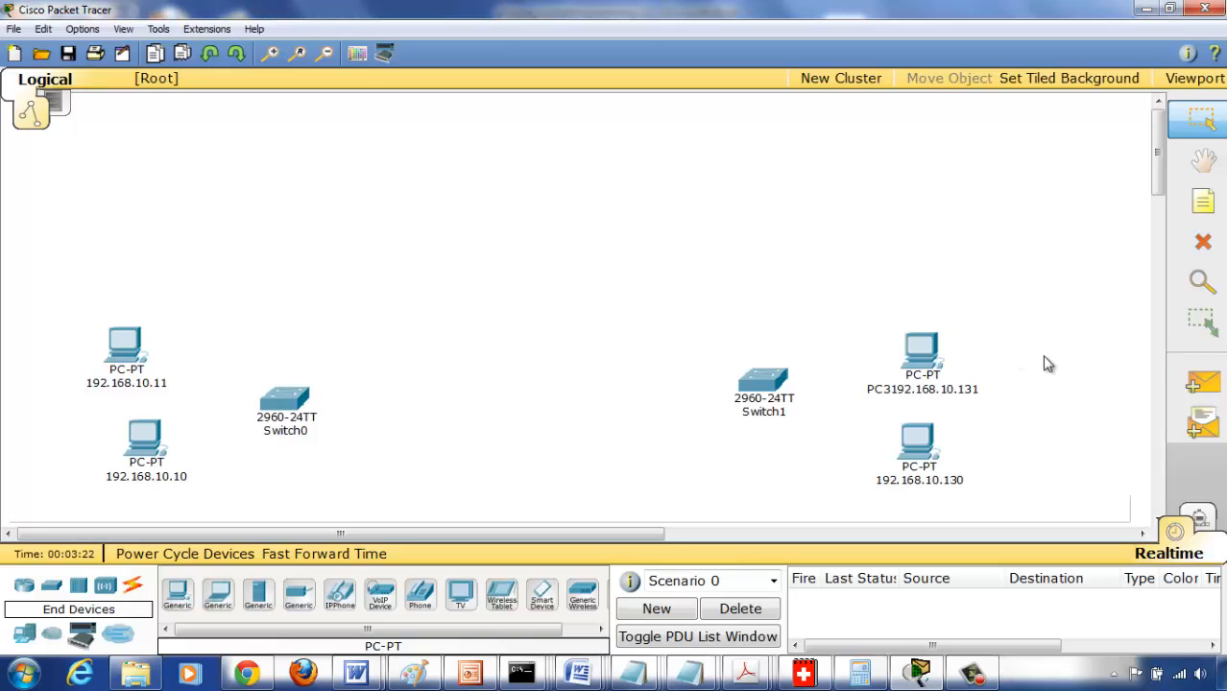
{"action": "left_click", "coordinate": [896, 389]}
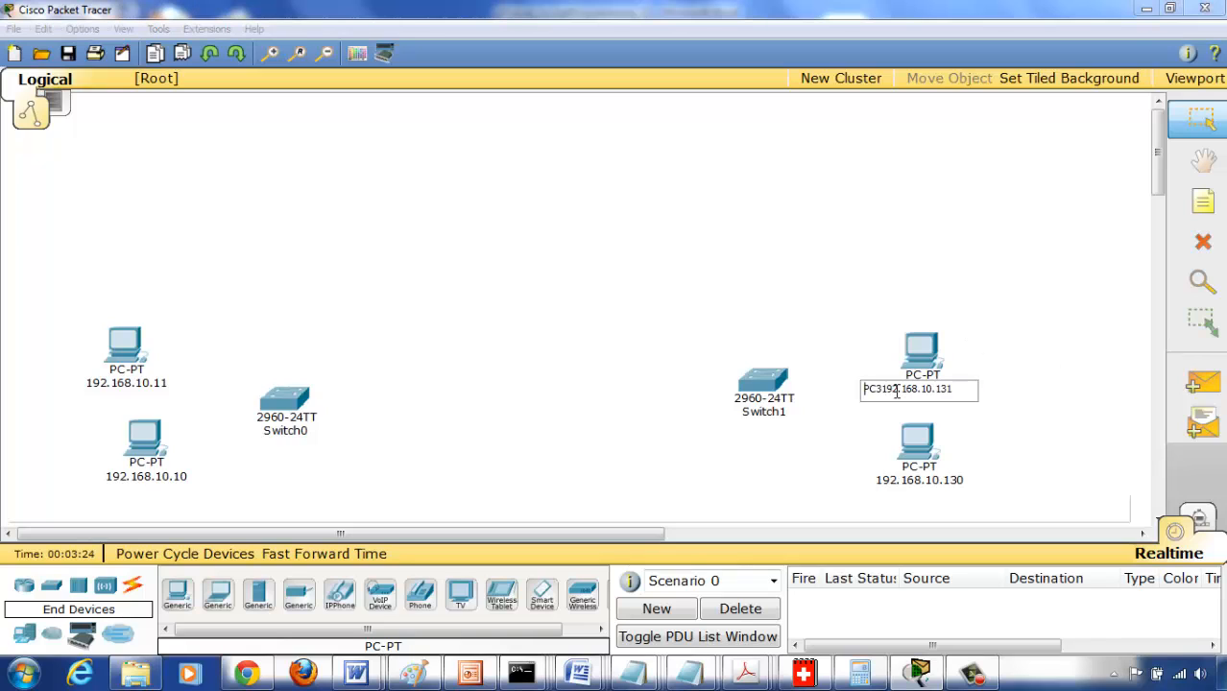
{"action": "left_click_drag", "start_coordinate": [881, 389], "coordinate": [853, 394]}
{"action": "key", "text": "BackSpace"}
{"action": "left_click", "coordinate": [1035, 427]}
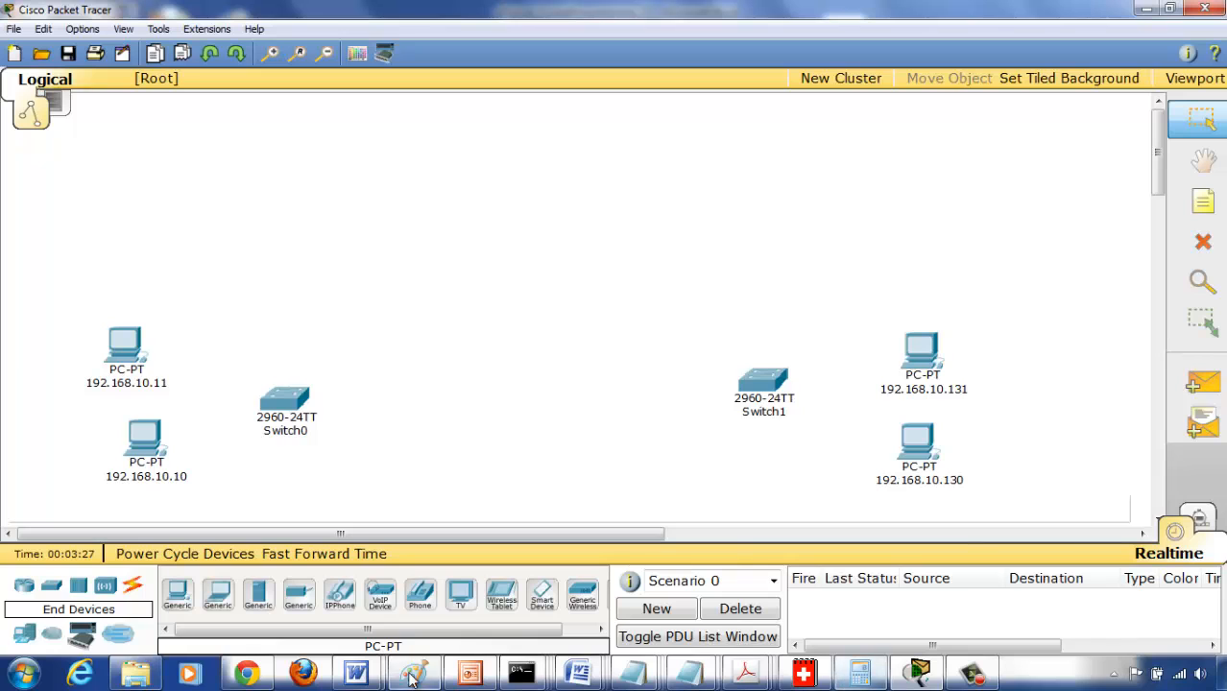
Switch to the Notepad address plan and add the subnet 192.168.10.0/25 below "Switch 0", set off by blank lines.
{"action": "mouse_move", "coordinate": [631, 672]}
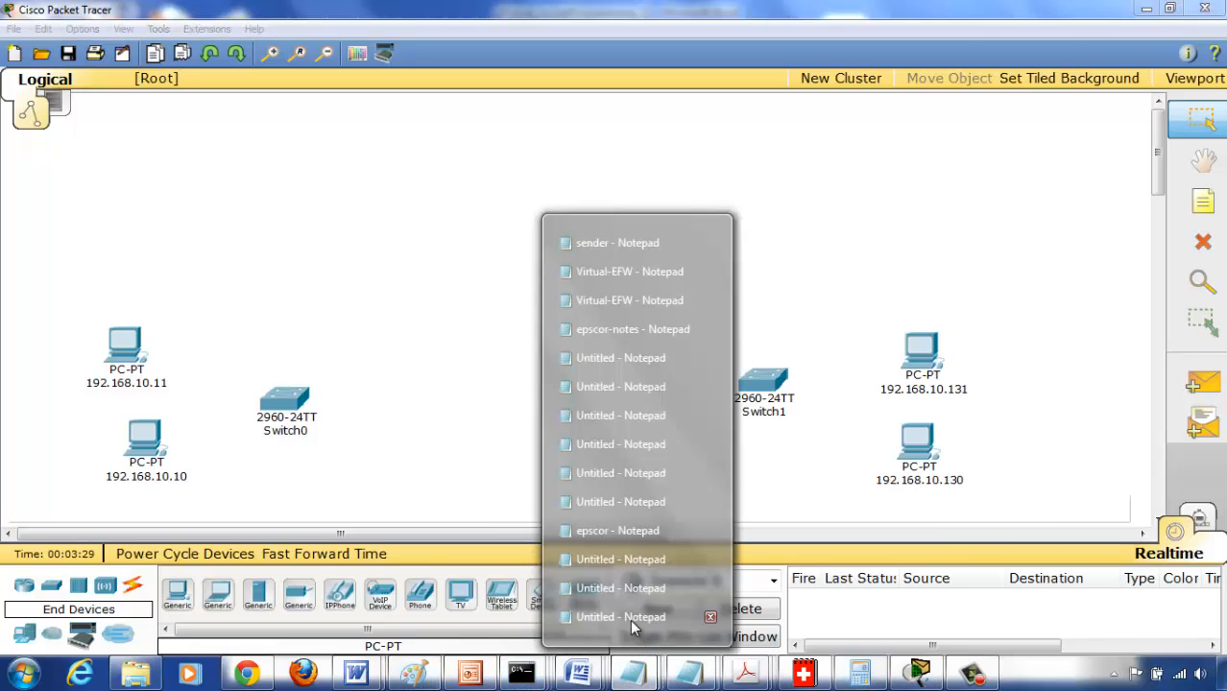
{"action": "left_click", "coordinate": [630, 613]}
{"action": "left_click", "coordinate": [706, 224]}
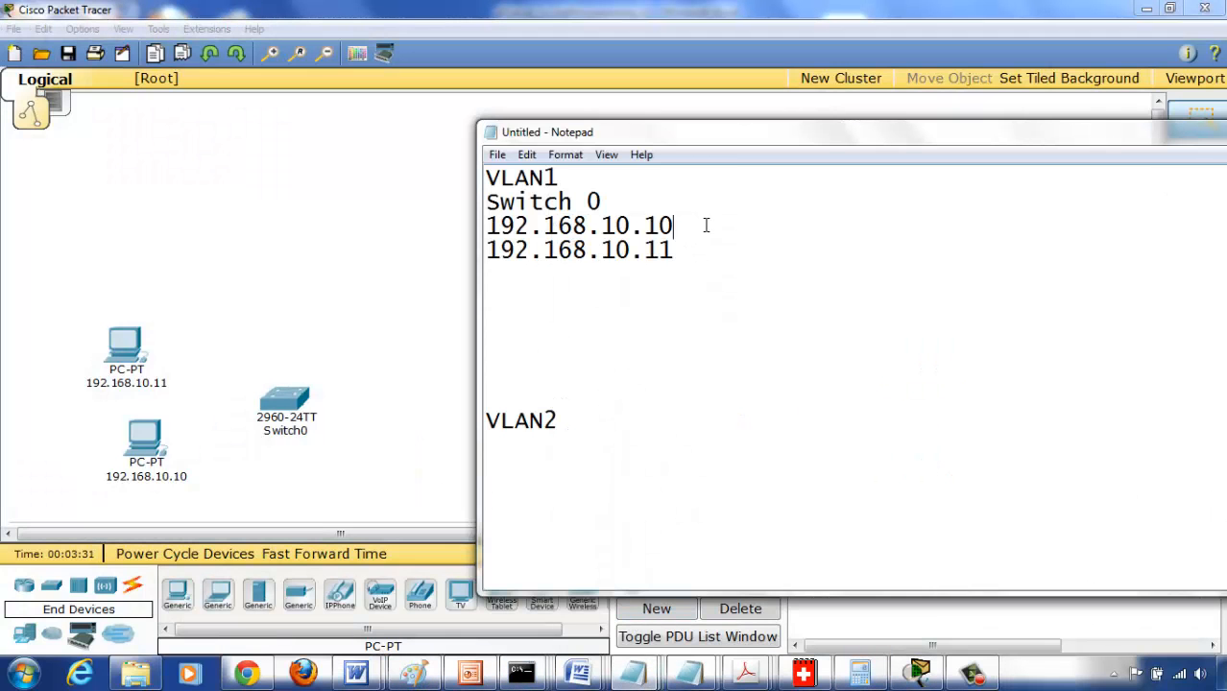
{"action": "key", "text": "Up"}
{"action": "key", "text": "Return"}
{"action": "key", "text": "Return"}
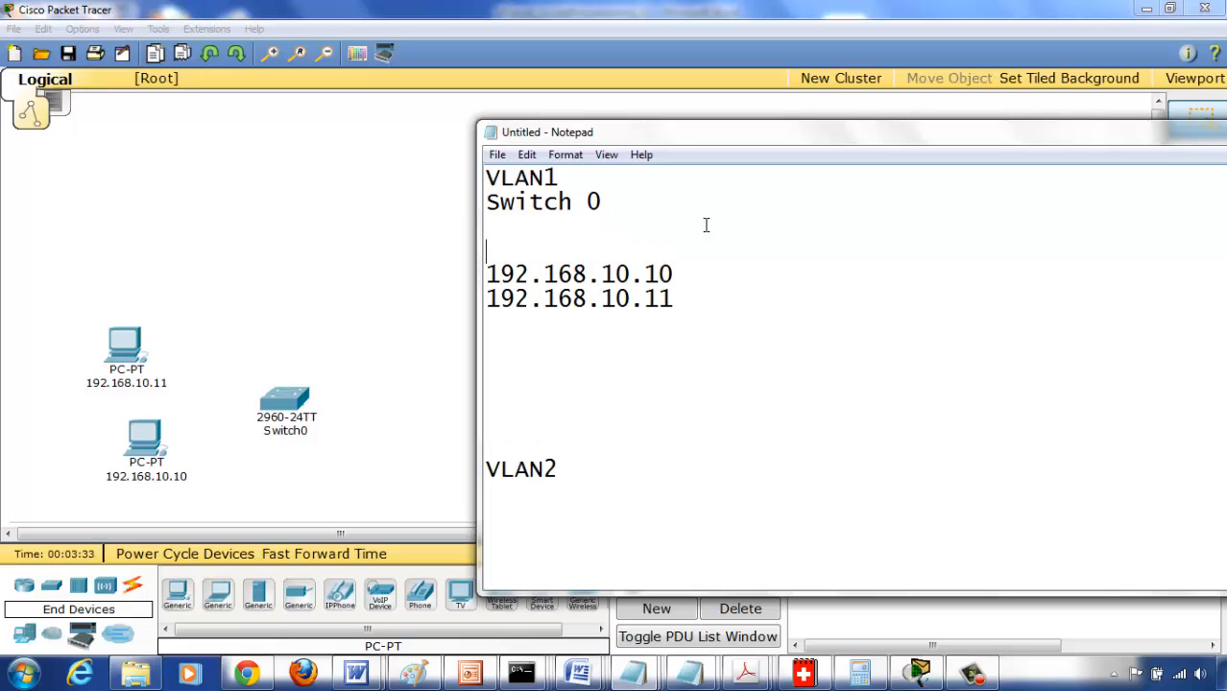
{"action": "type", "text": "192.168.1"}
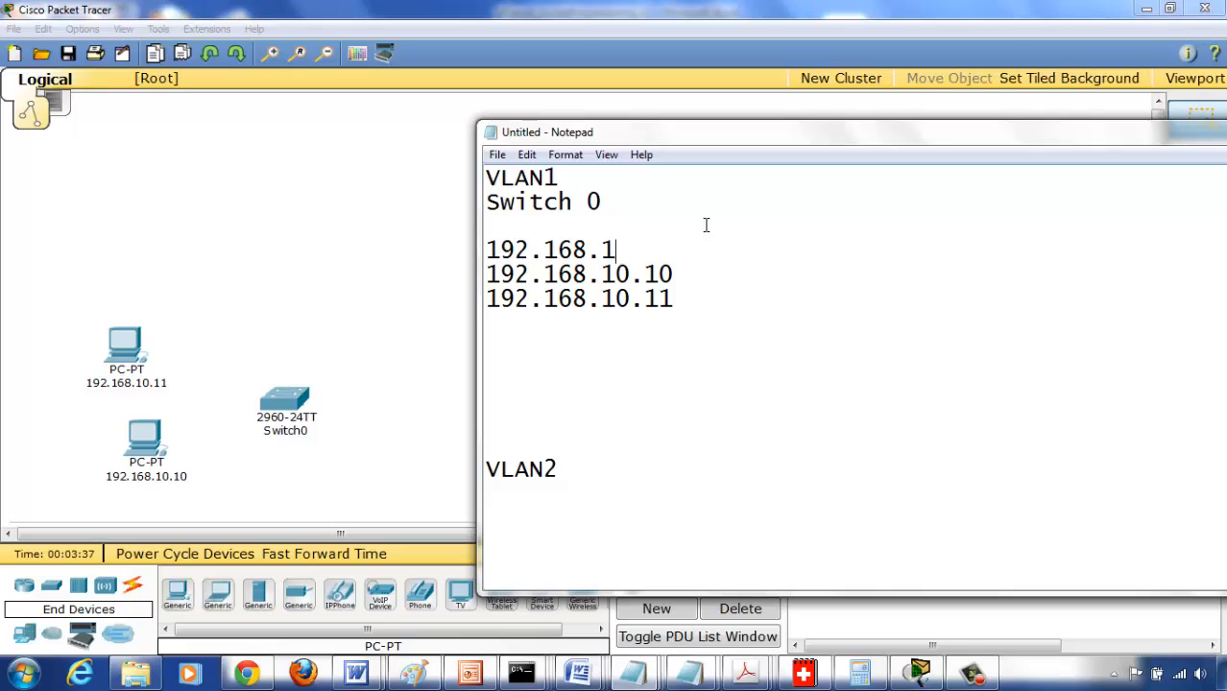
{"action": "type", "text": "0.0/25"}
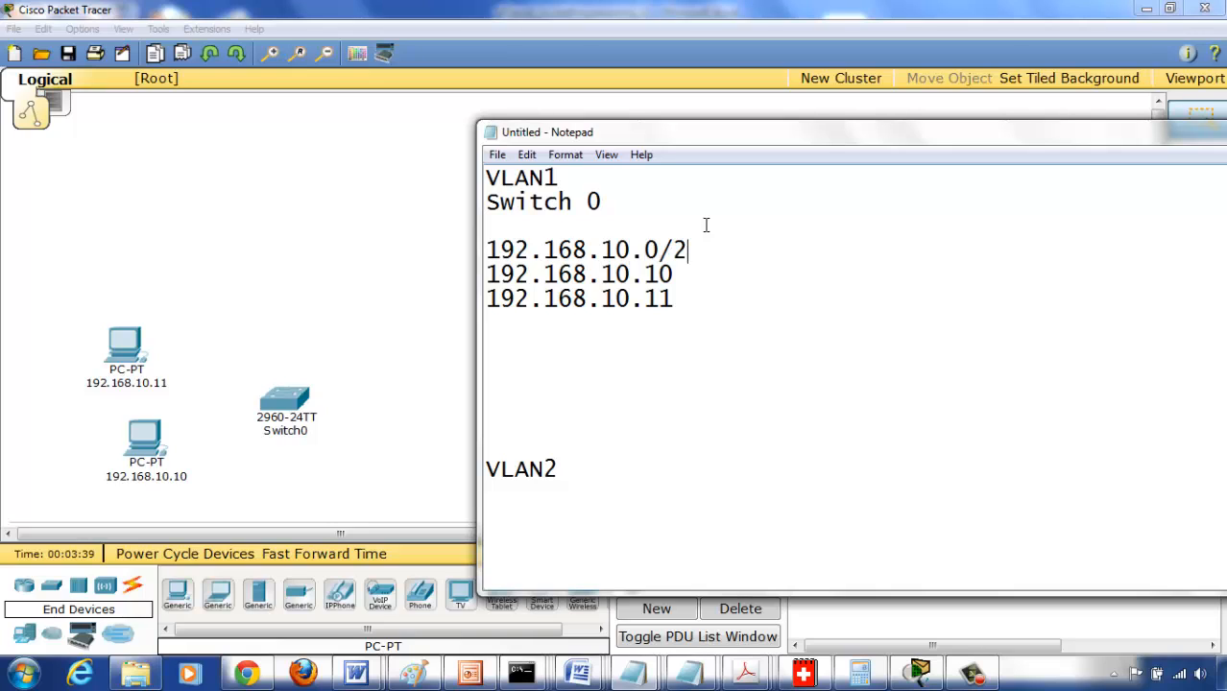
{"action": "key", "text": "Return"}
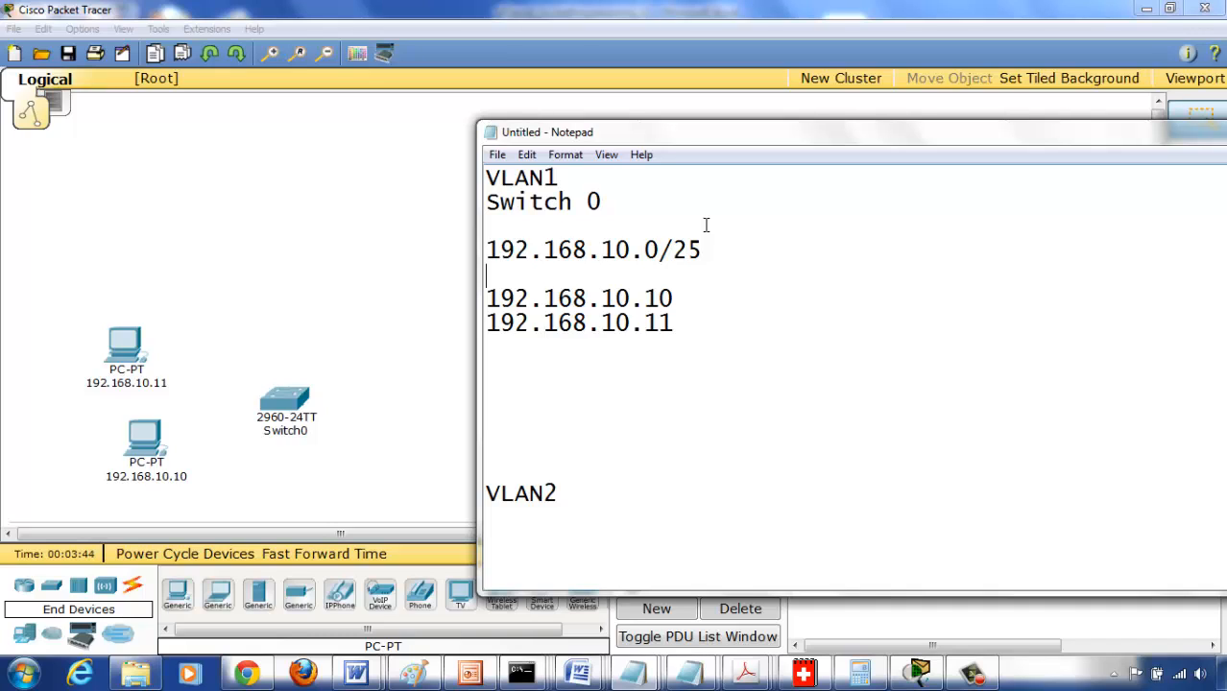
Add the address 192.168.10.1 on its own line directly above 192.168.10.10.
{"action": "key", "text": "Return"}
{"action": "type", "text": "192."}
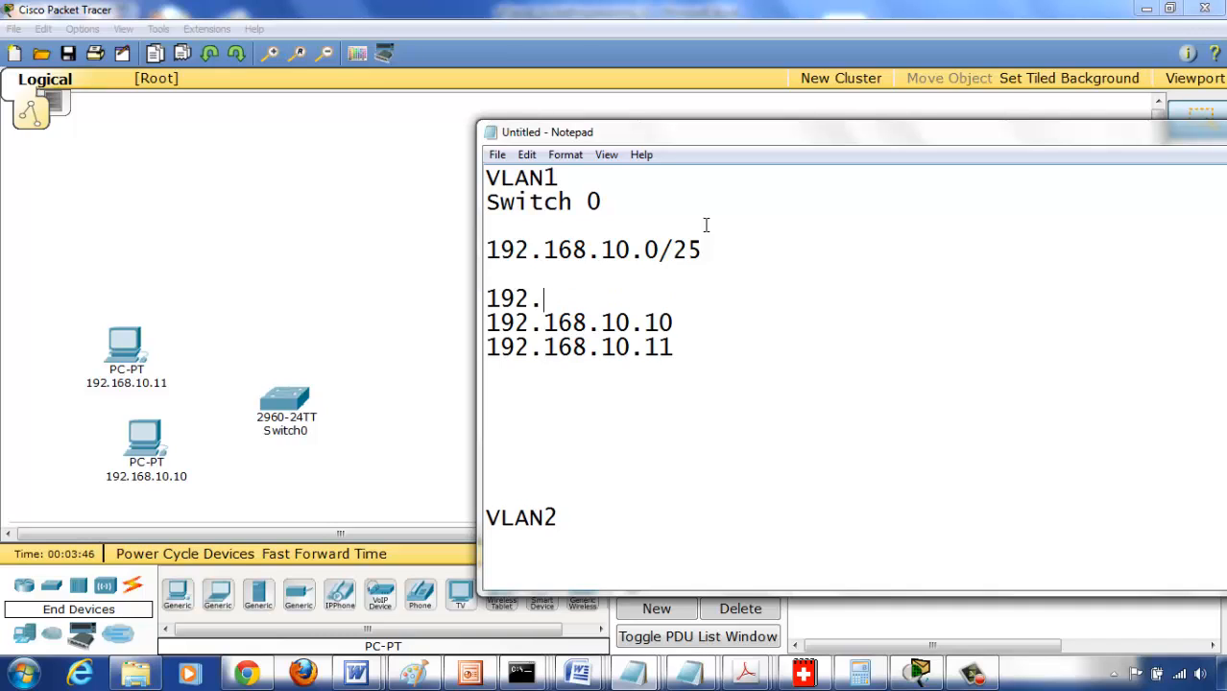
{"action": "type", "text": "168.10.1"}
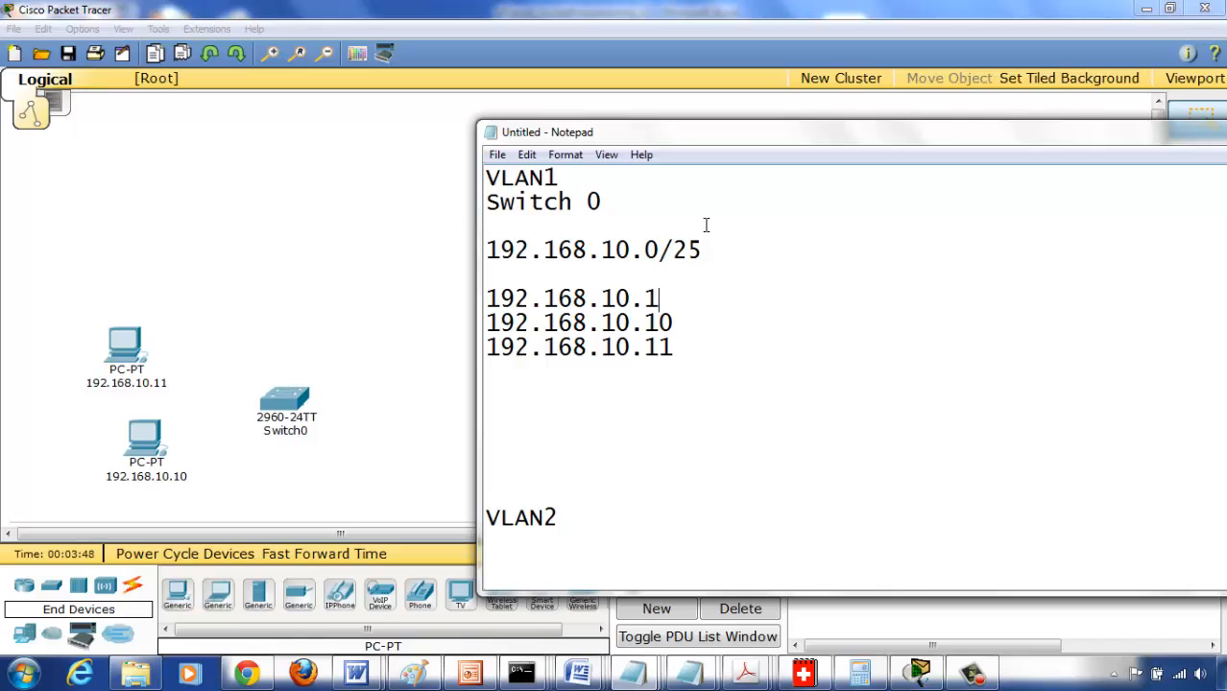
Extend the 192.168.10.1 line to the range "192.168.10.1 to 192.168.10.126" and add a blank line below it.
{"action": "type", "text": " to 192.168.10.1"}
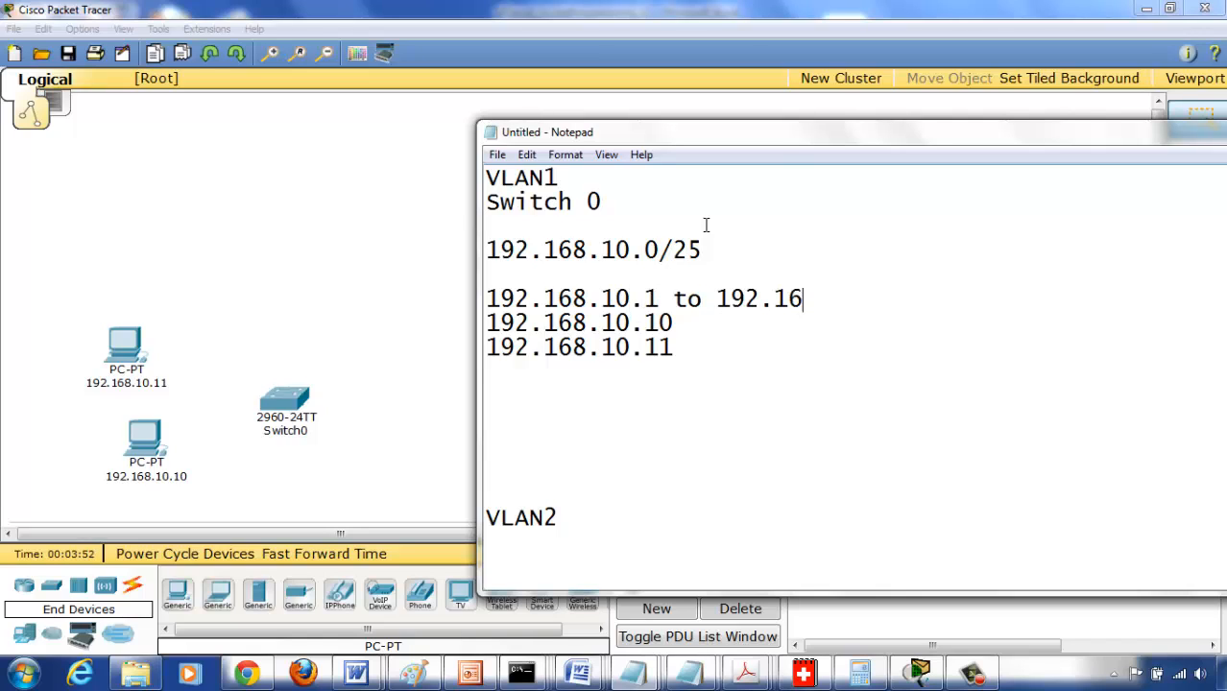
{"action": "type", "text": "27"}
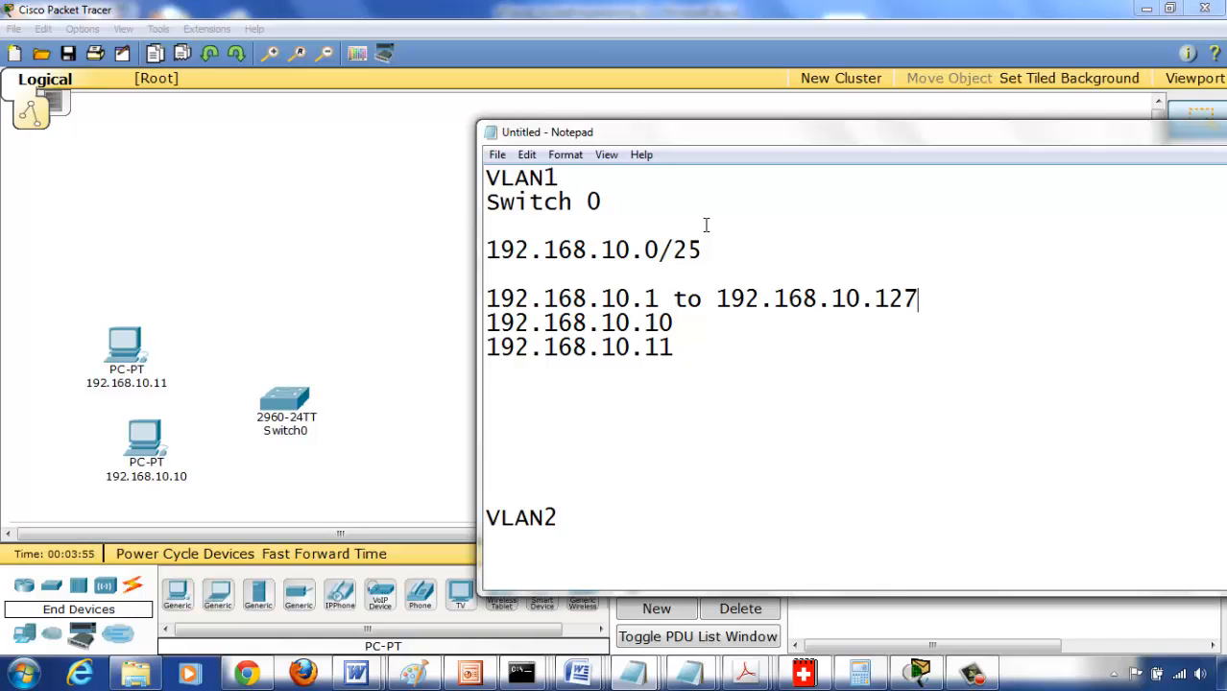
{"action": "key", "text": "BackSpace"}
{"action": "type", "text": "6"}
{"action": "key", "text": "Return"}
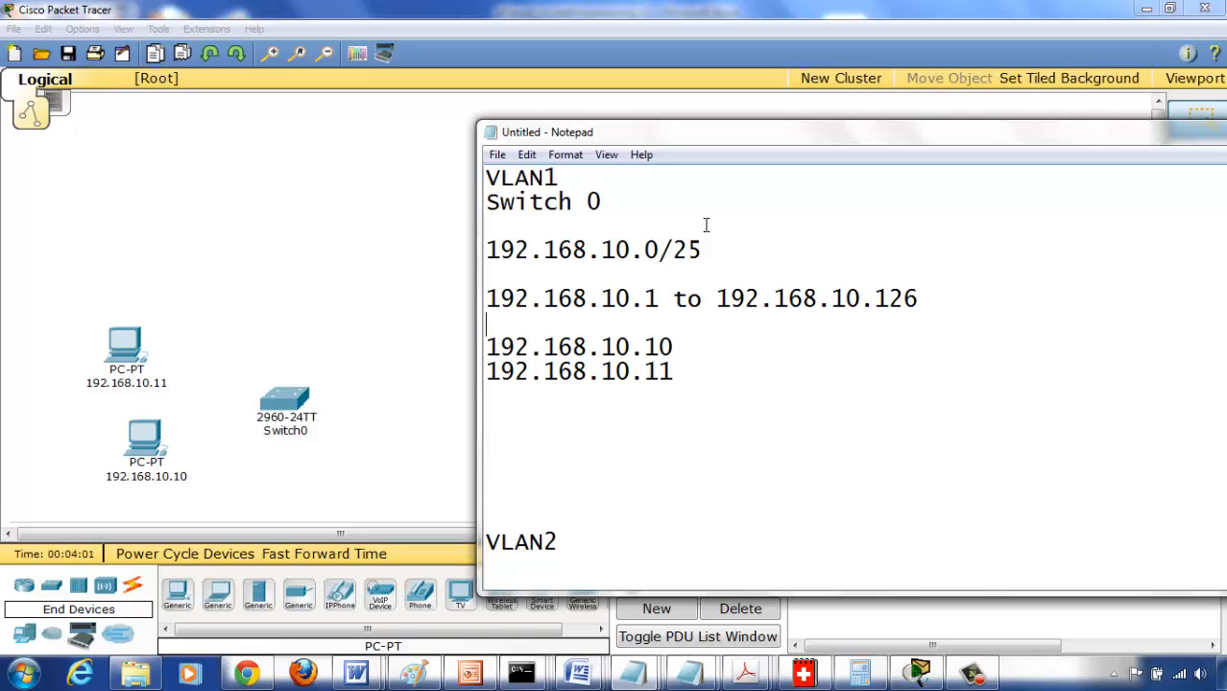
Add a "Switch 1" heading below the Switch 0 addresses with the subnet 192.168.10.128/25 under it.
{"action": "key", "text": "Down"}
{"action": "key", "text": "Down"}
{"action": "key", "text": "Down"}
{"action": "key", "text": "Return"}
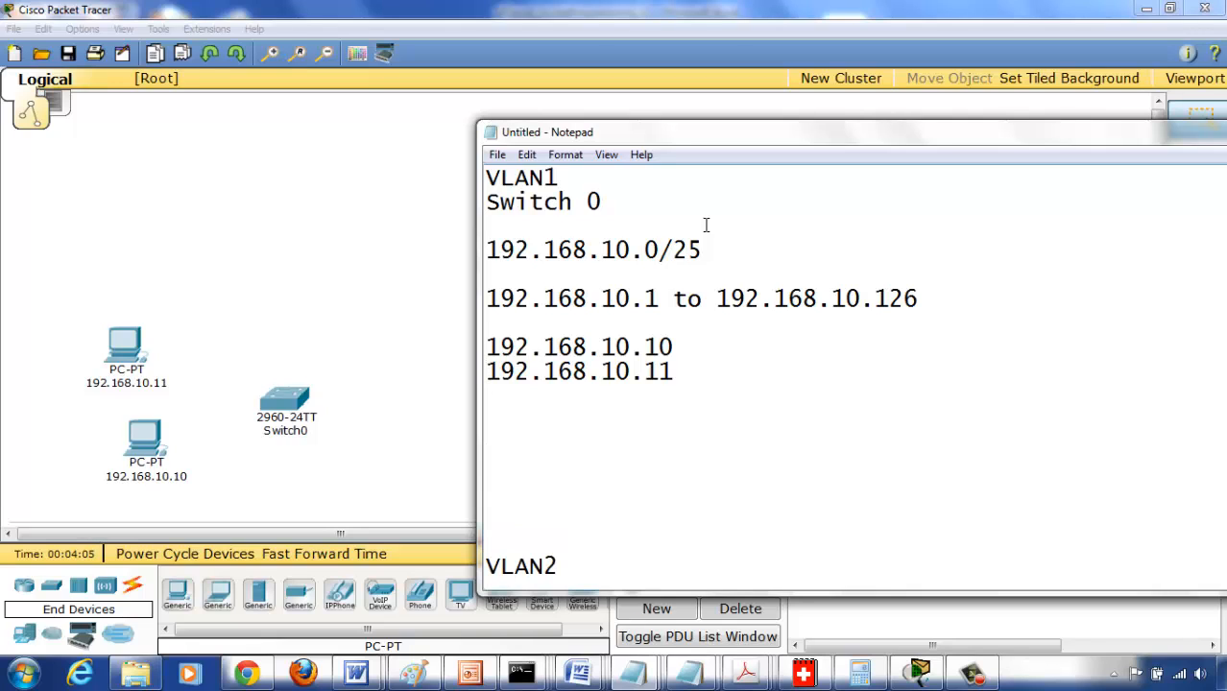
{"action": "type", "text": "Switch 1"}
{"action": "key", "text": "Return"}
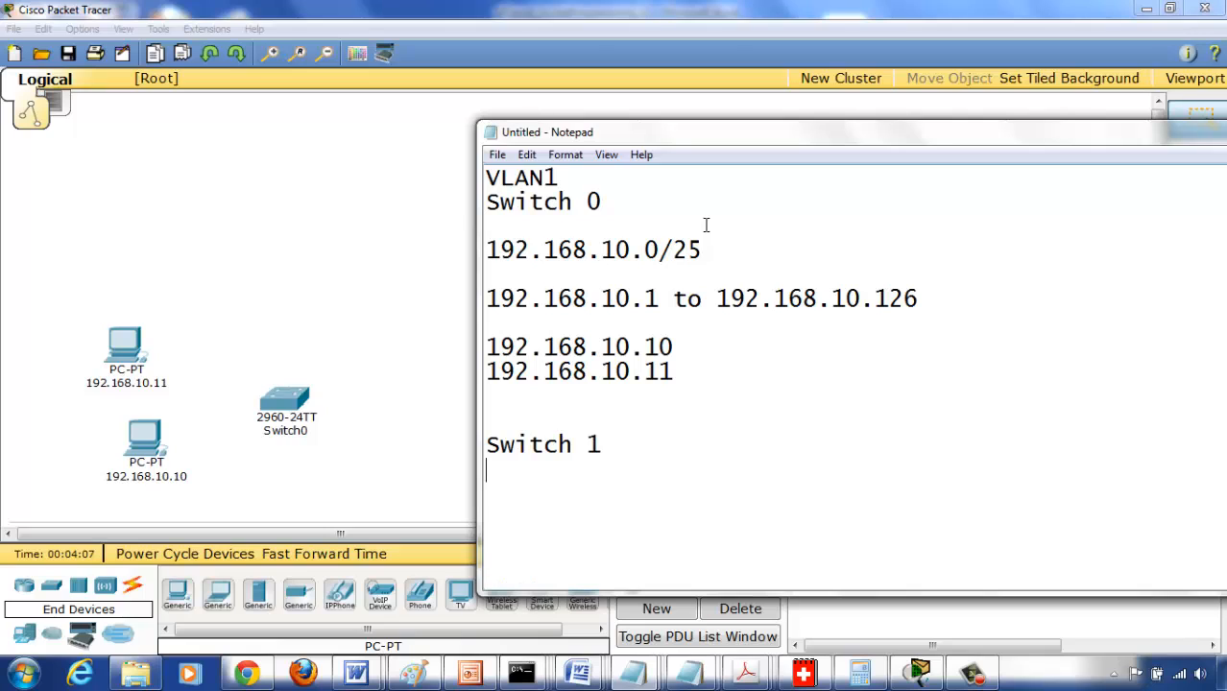
{"action": "type", "text": "192.168"}
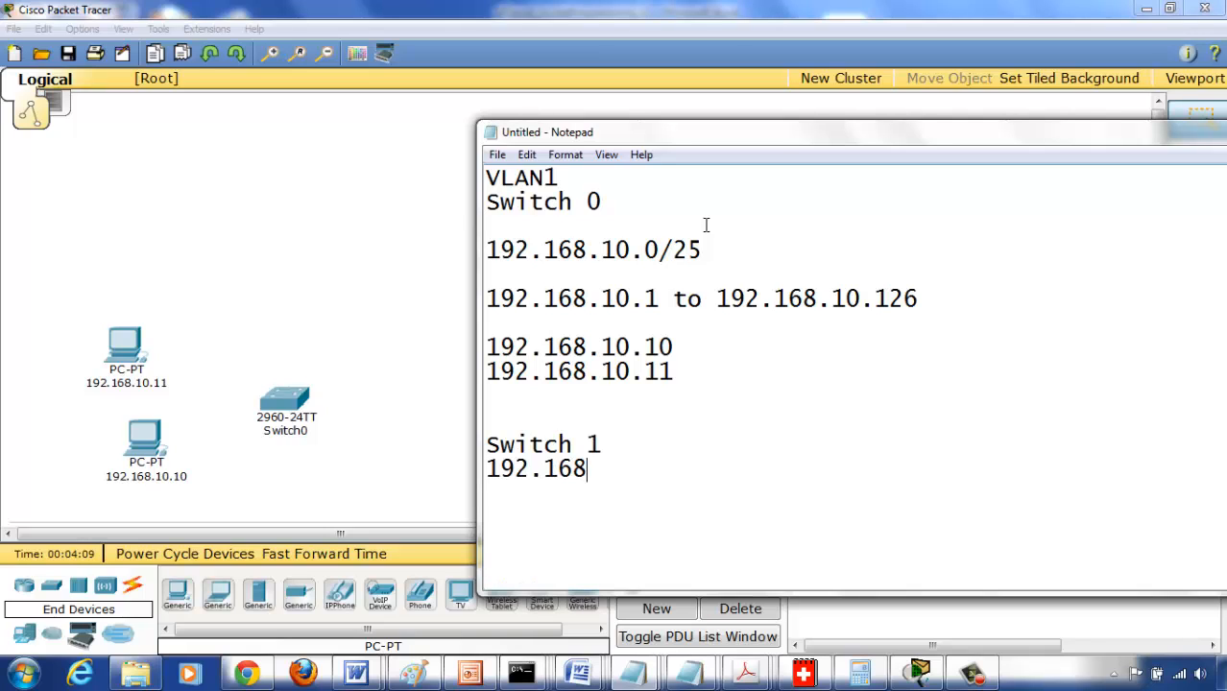
{"action": "type", "text": ".10.128"}
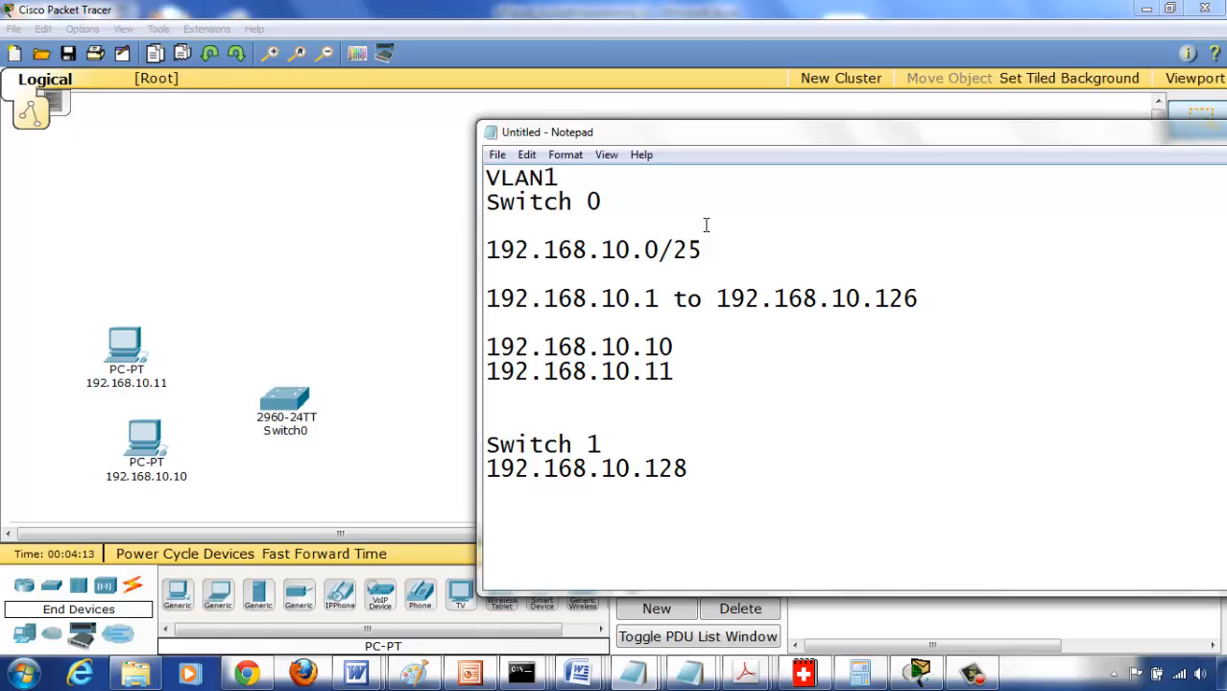
{"action": "type", "text": "/25"}
{"action": "key", "text": "Return"}
Add the address range "192.168.10.129 to 192.168.10.254" below the Switch 1 subnet, set off by blank lines.
{"action": "type", "text": "192.168.1"}
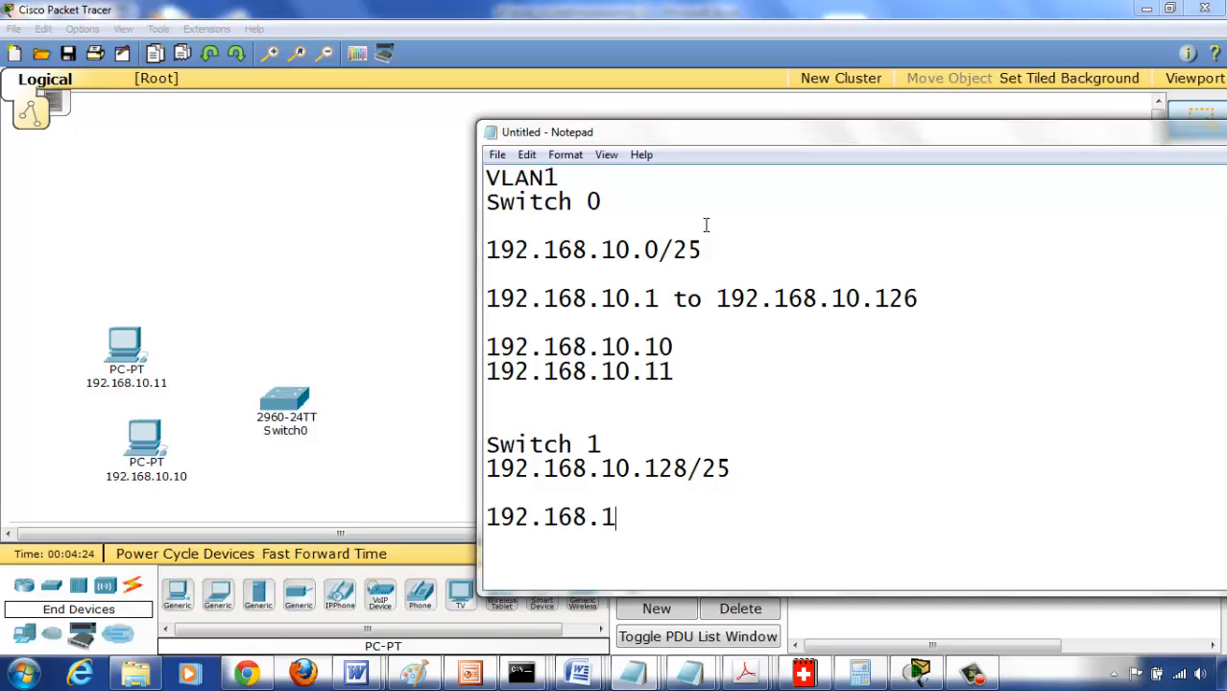
{"action": "type", "text": "0.129"}
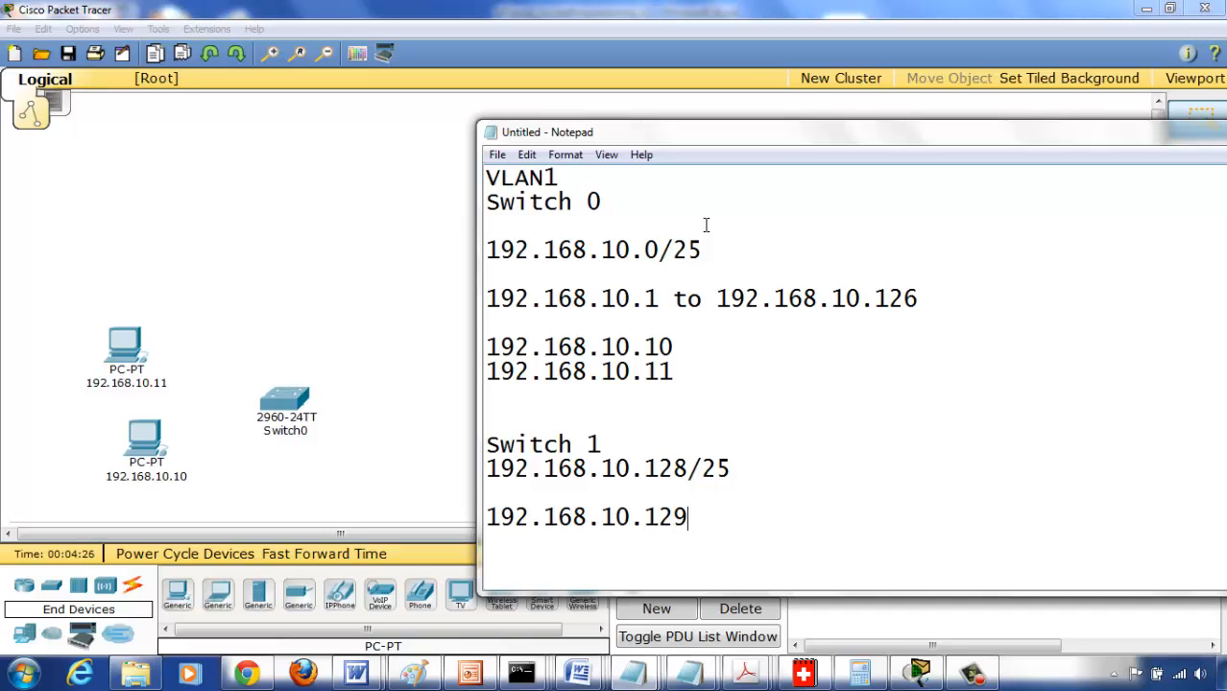
{"action": "type", "text": " to 192.168/1"}
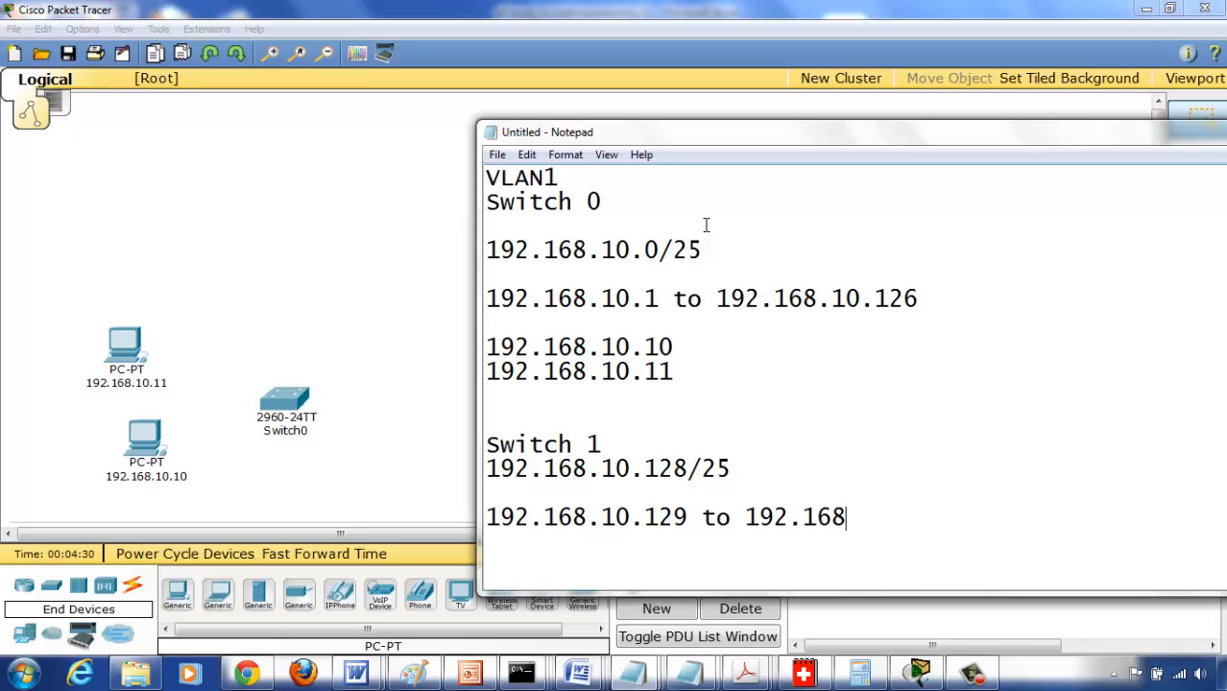
{"action": "key", "text": "BackSpace"}
{"action": "key", "text": "BackSpace"}
{"action": "type", "text": ".10.254  "}
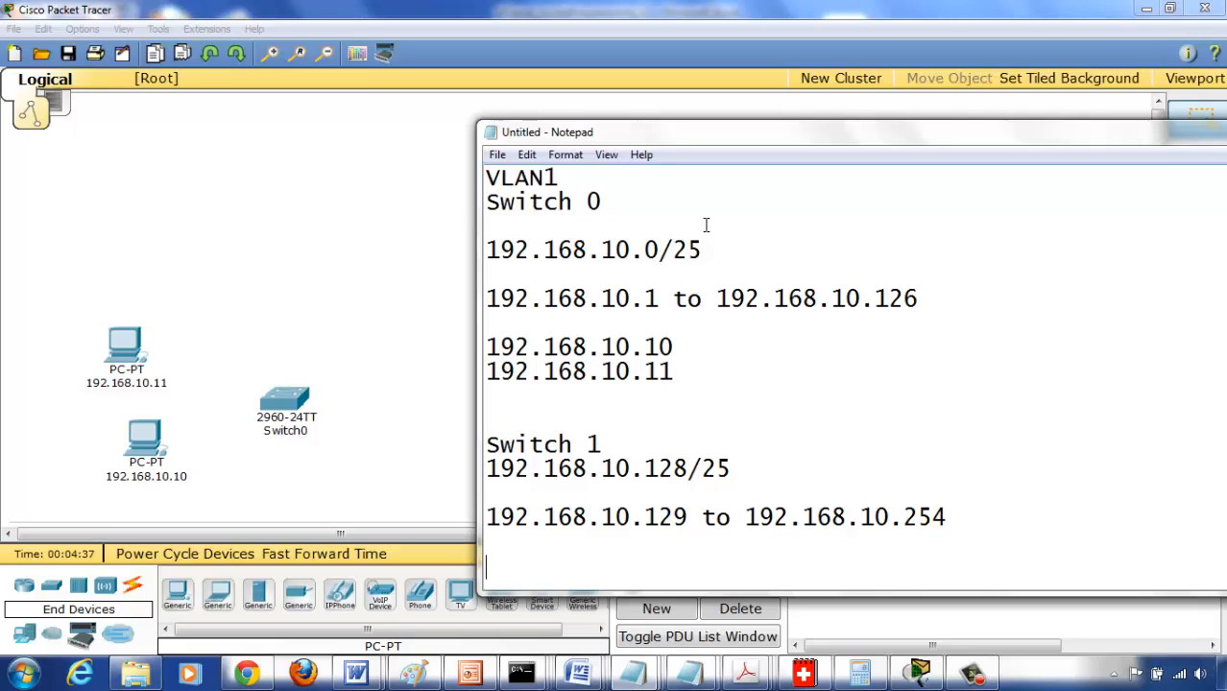
List the host addresses 192.168.10.130 and 192.168.10.131 on separate lines below the Switch 1 range.
{"action": "type", "text": "192.168.10.1"}
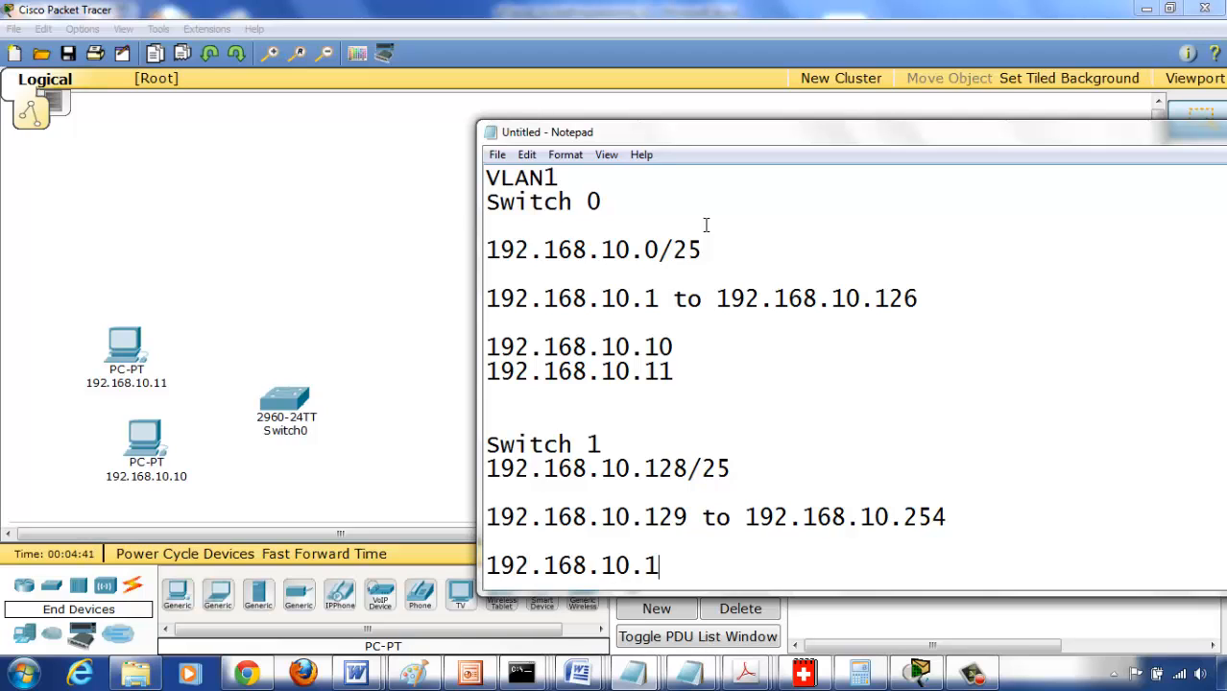
{"action": "type", "text": "30"}
{"action": "key", "text": "Return"}
{"action": "type", "text": "192."}
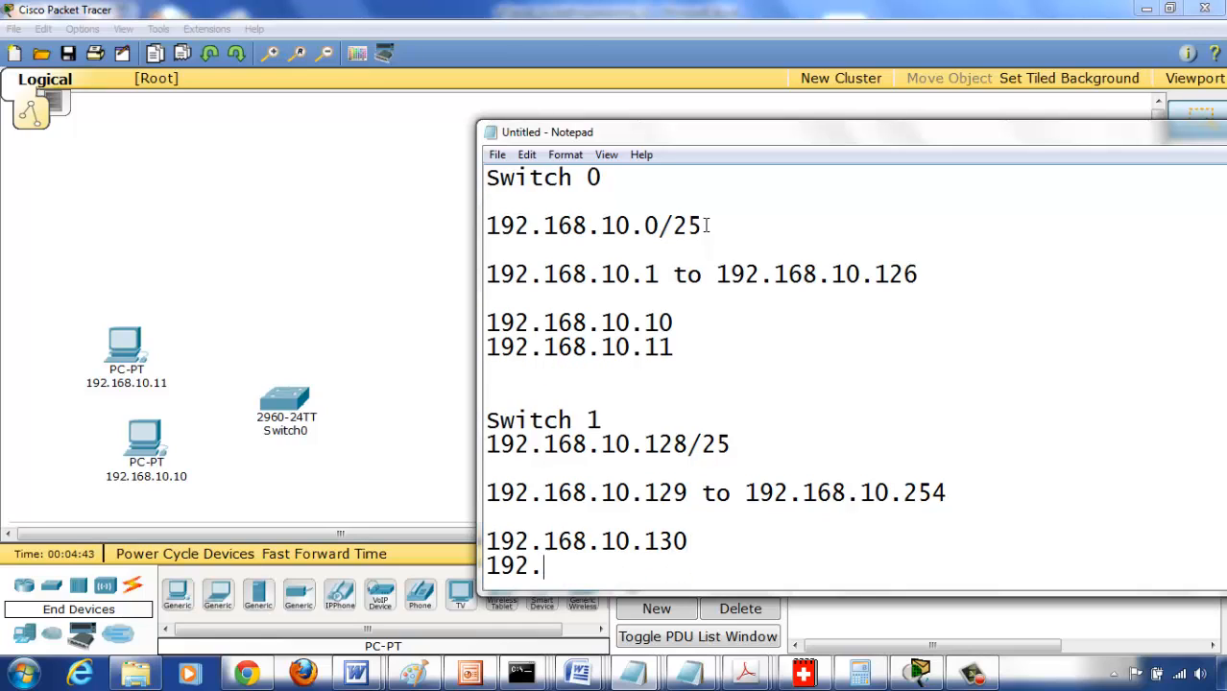
{"action": "type", "text": "168.10"}
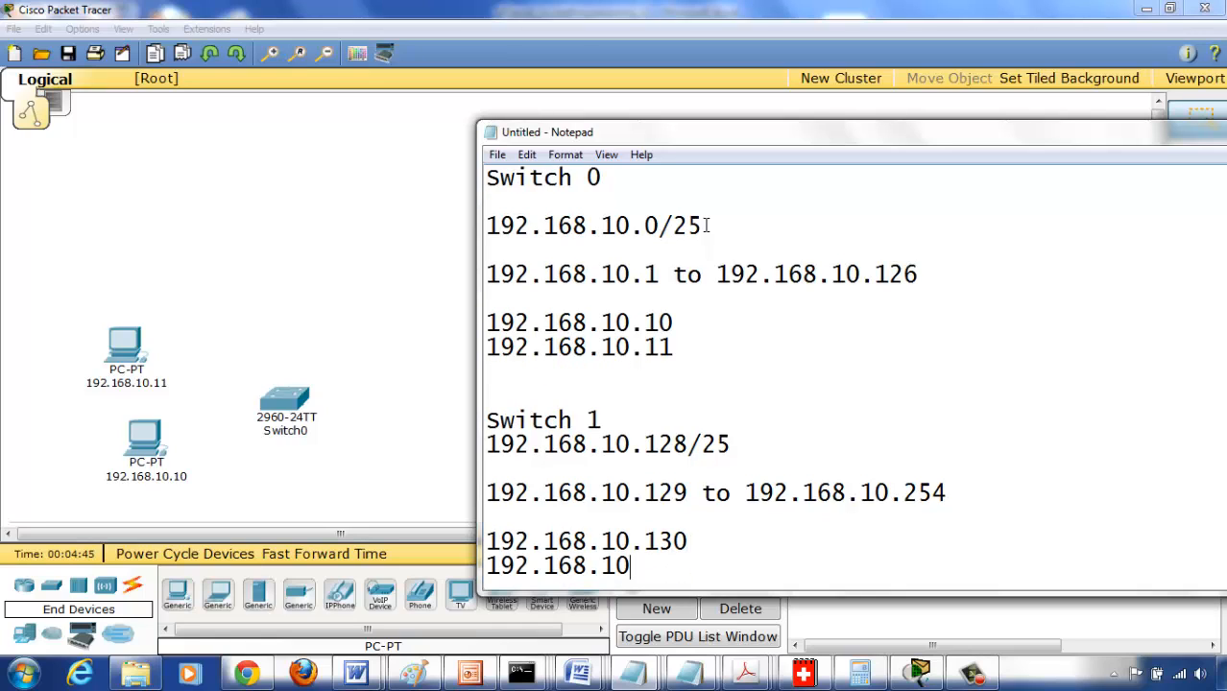
{"action": "type", "text": ".131"}
{"action": "key", "text": "Return"}
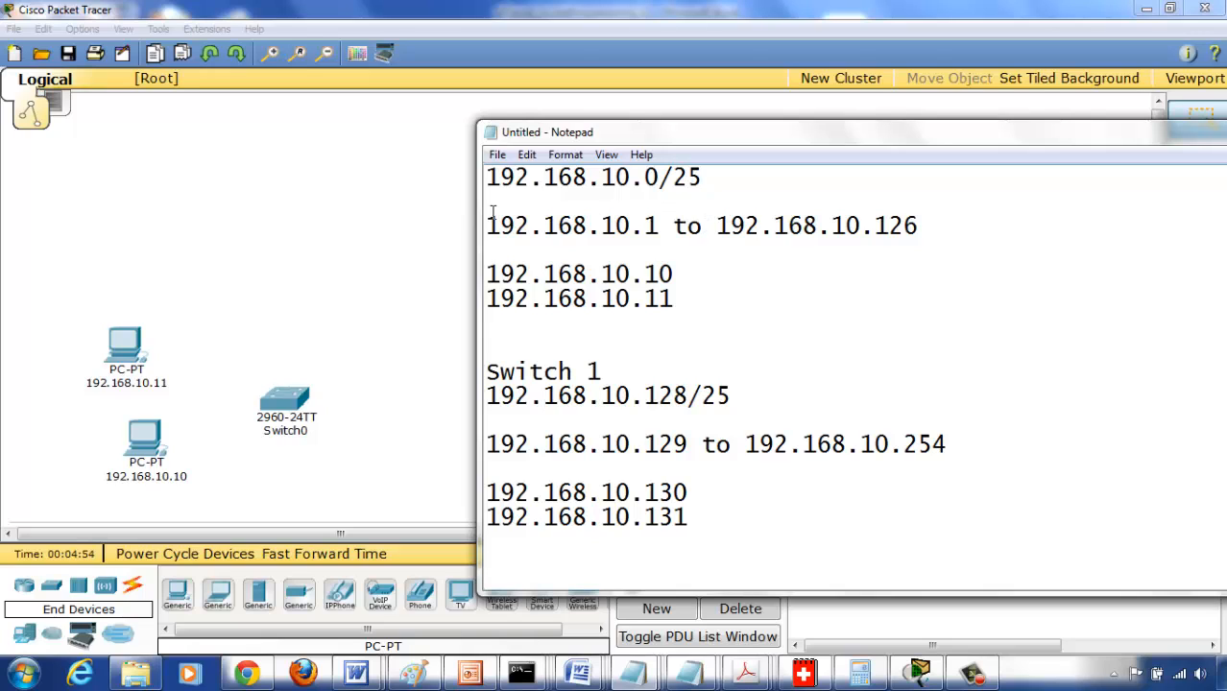
Switch to Packet Tracer and place a third 2960 switch above Switch0.
{"action": "left_click", "coordinate": [398, 247]}
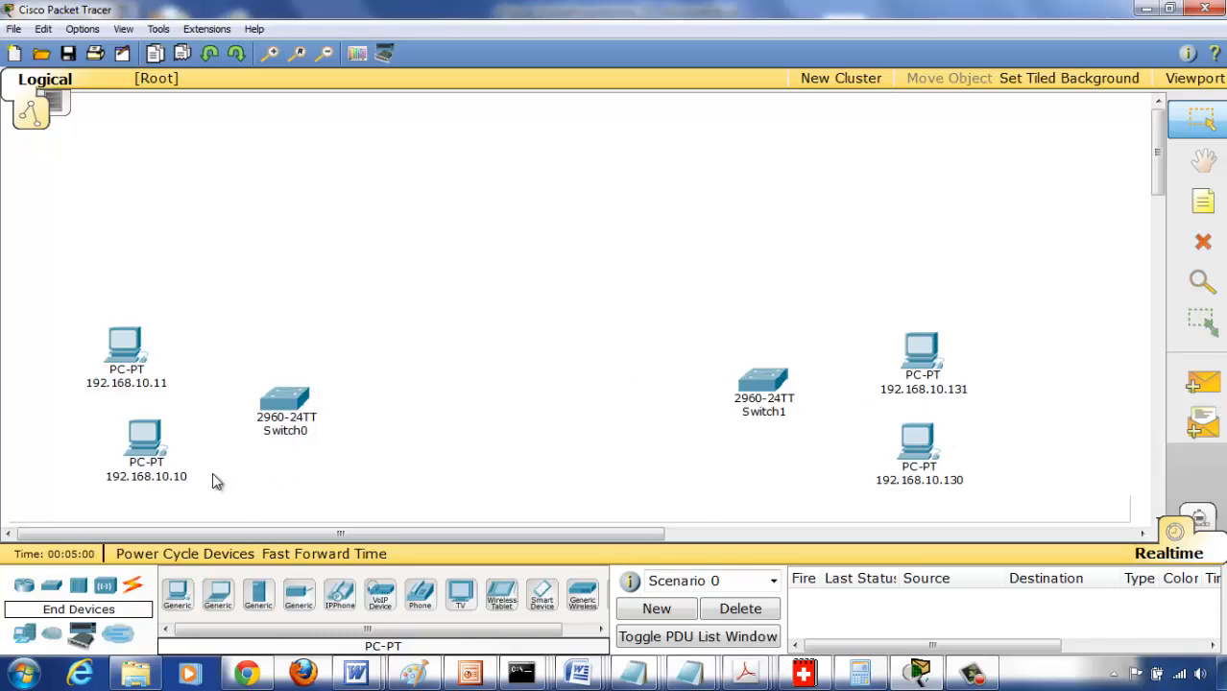
{"action": "mouse_move", "coordinate": [174, 484]}
{"action": "left_click", "coordinate": [45, 588]}
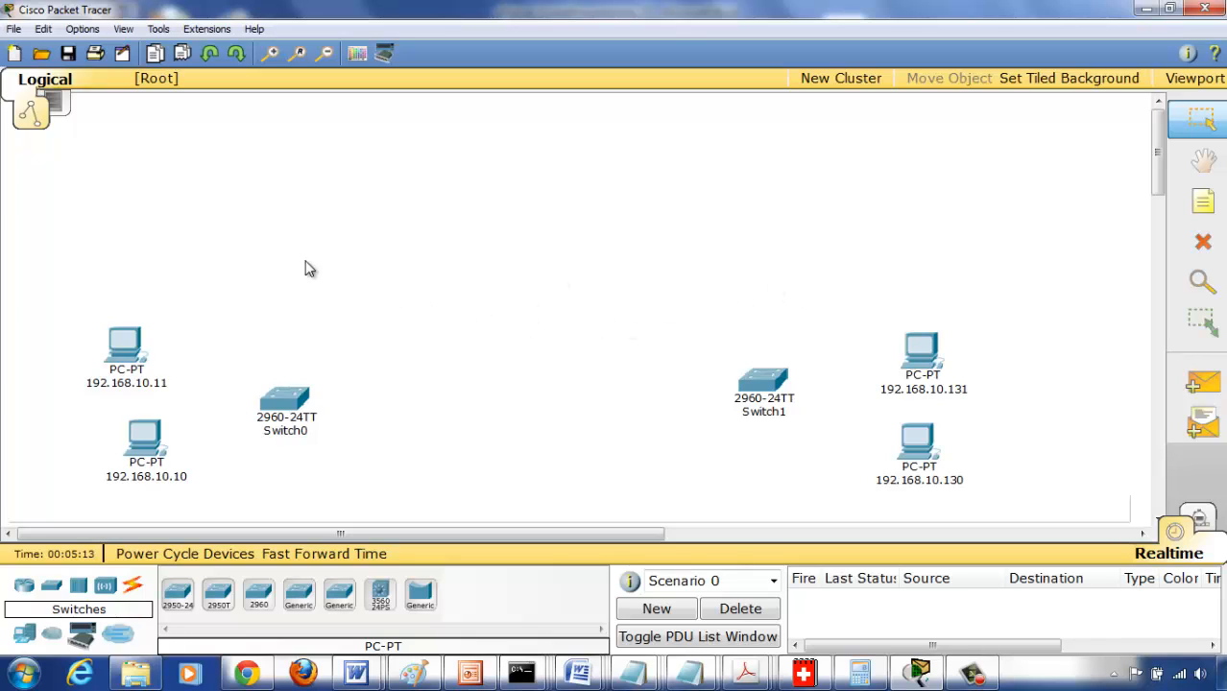
{"action": "left_click", "coordinate": [260, 598]}
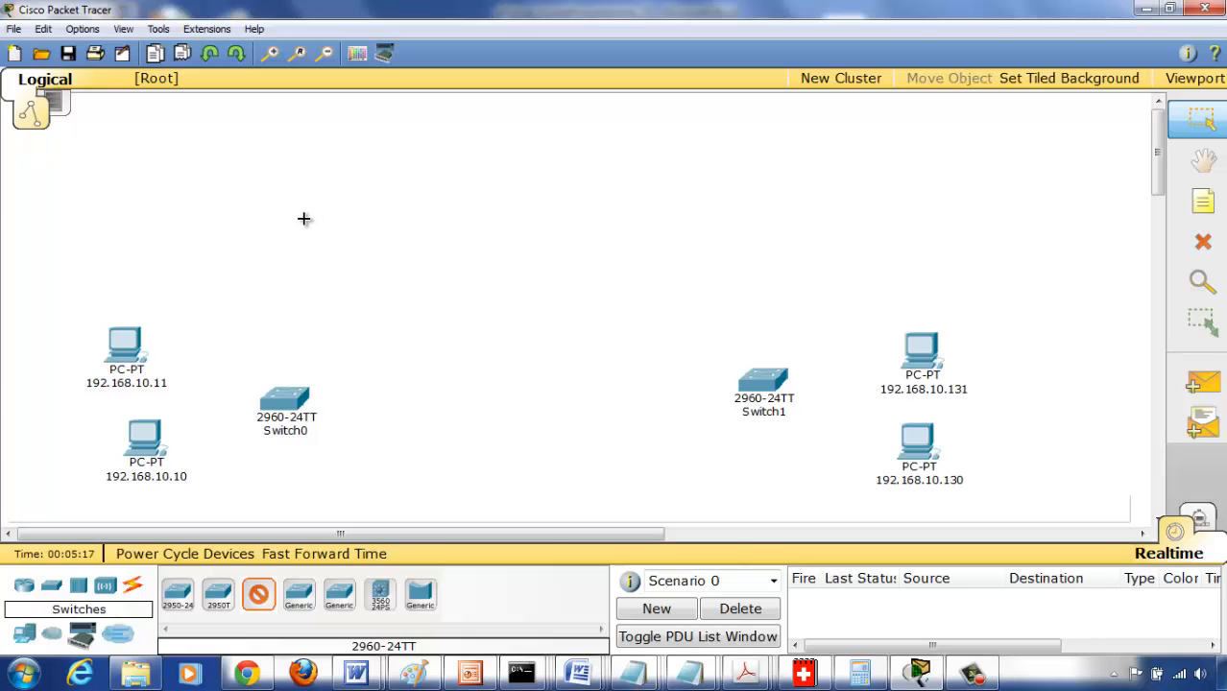
{"action": "left_click", "coordinate": [321, 212]}
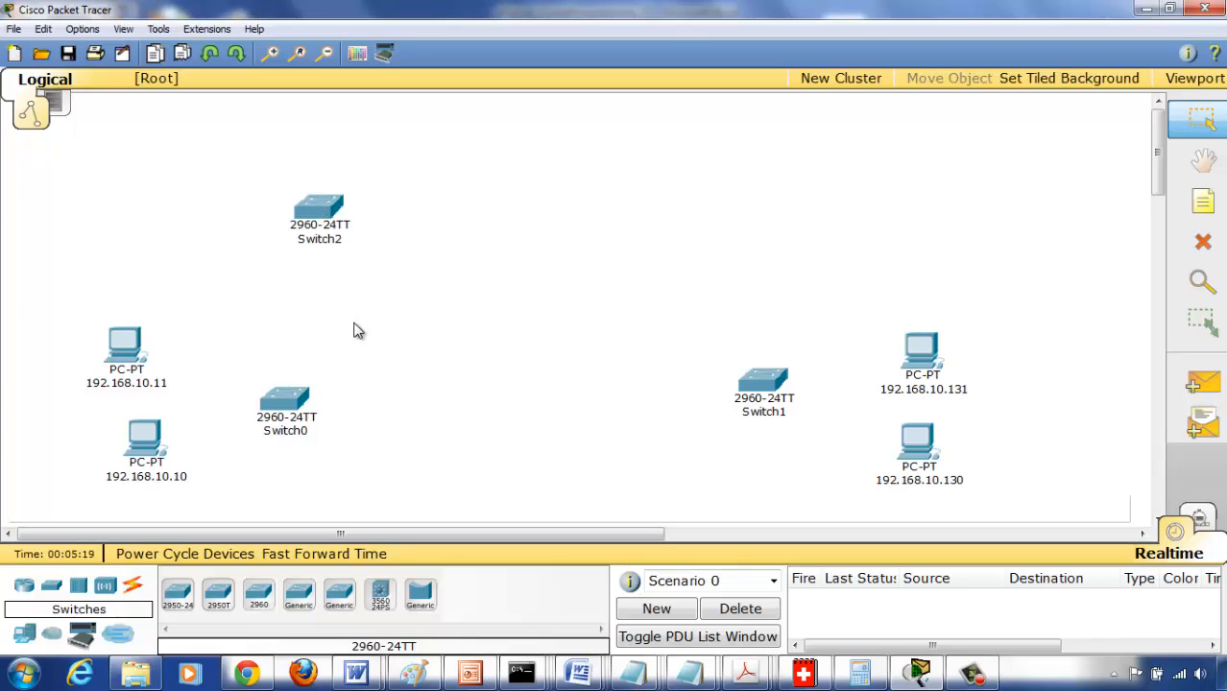
Place two generic PCs beside Switch2, one to its lower left and one to its upper left.
{"action": "left_click", "coordinate": [25, 634]}
{"action": "left_click", "coordinate": [178, 593]}
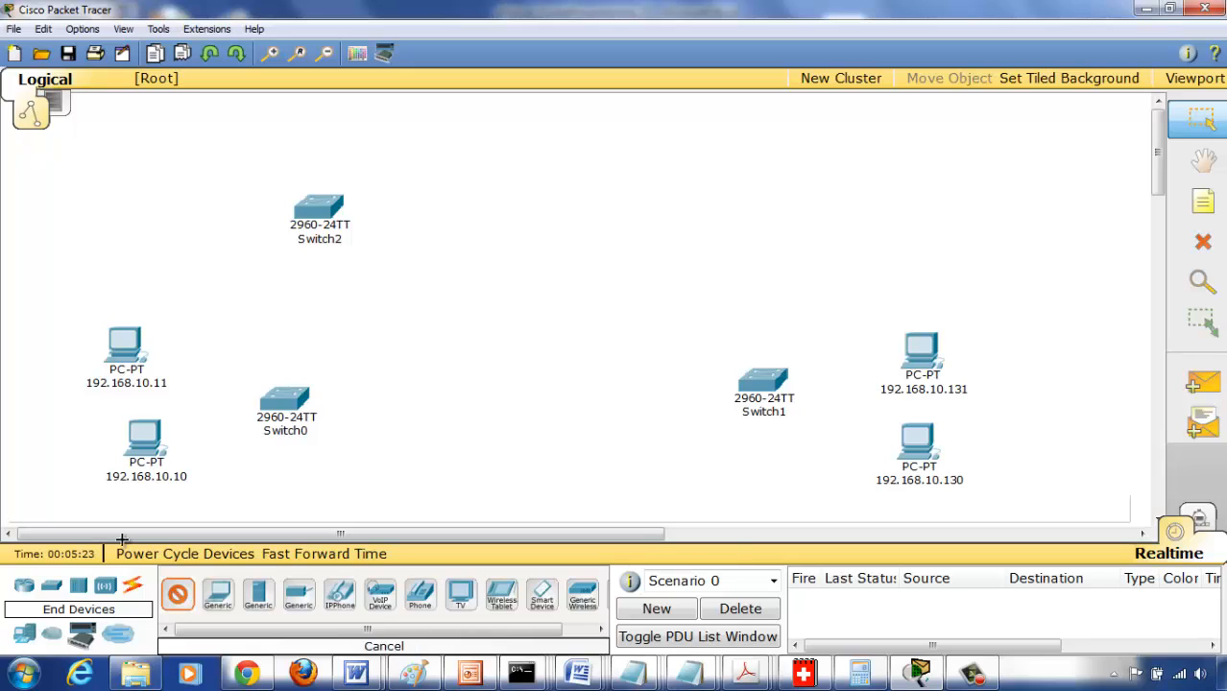
{"action": "left_click", "coordinate": [157, 229]}
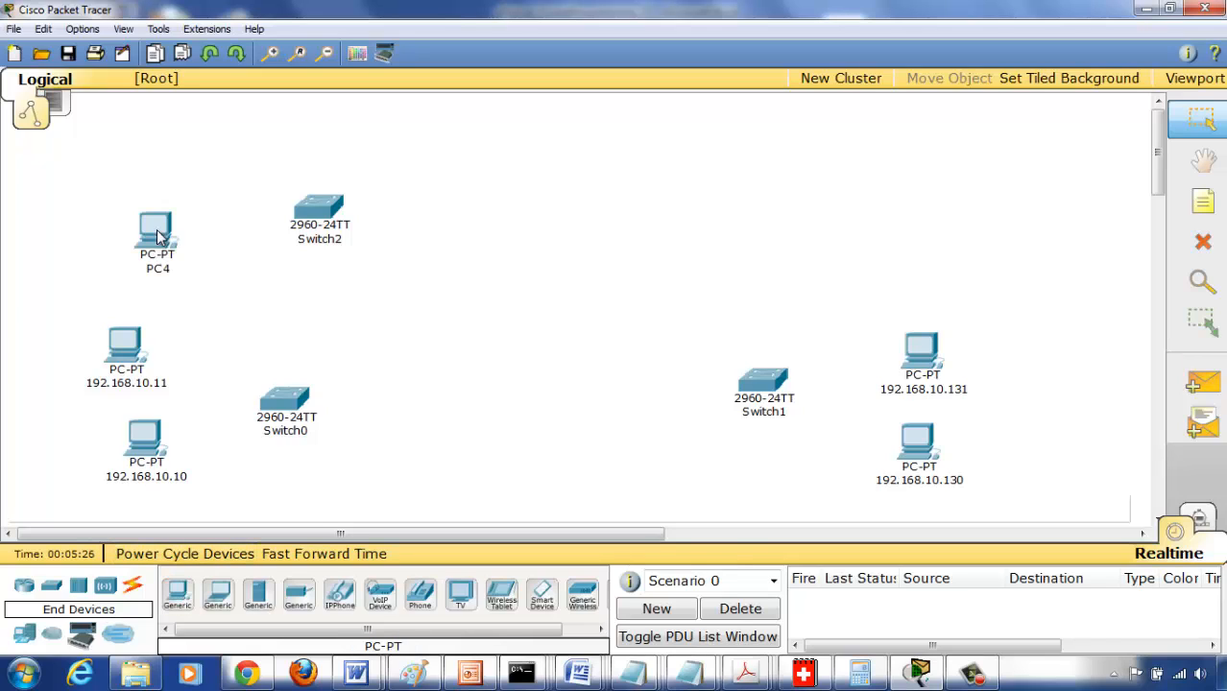
{"action": "left_click", "coordinate": [178, 595]}
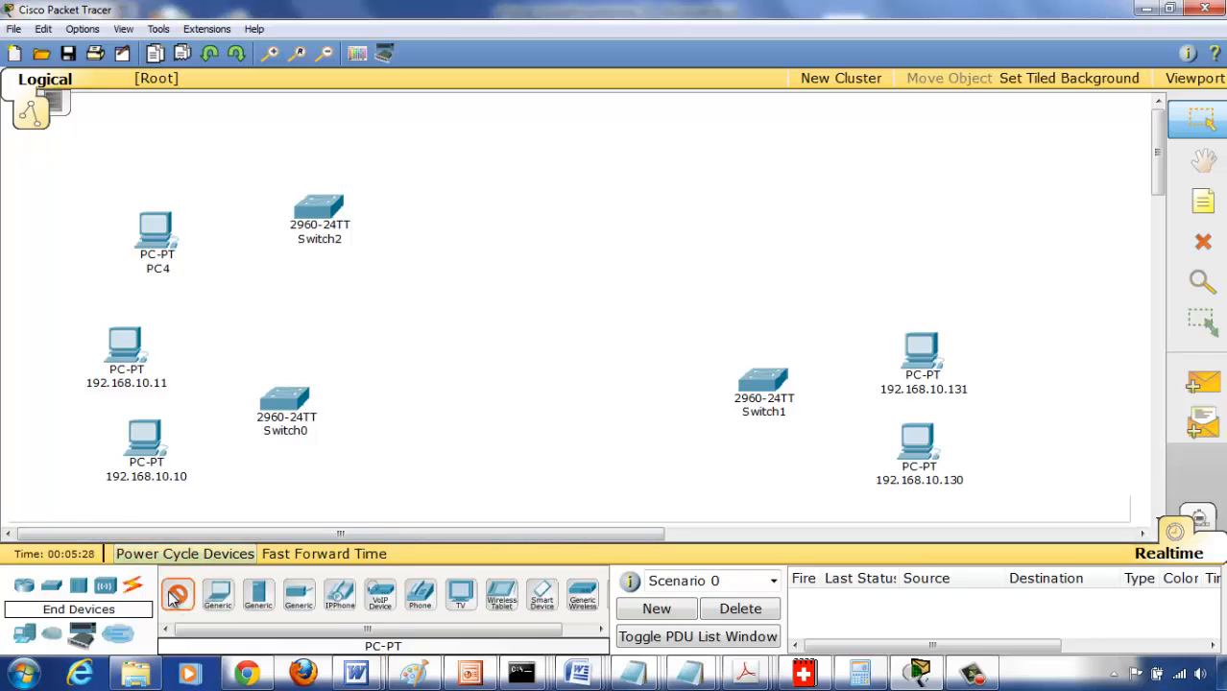
{"action": "left_click", "coordinate": [214, 136]}
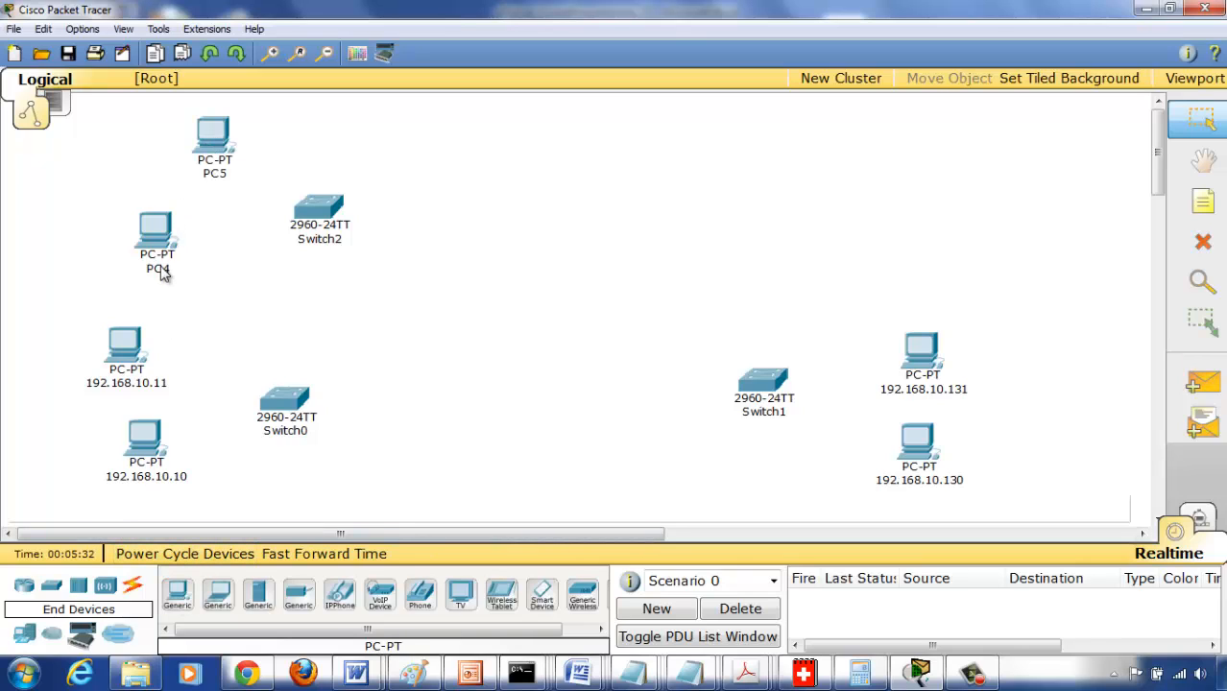
Rename PC4, the lower PC beside Switch2, as 192.168.20.10.
{"action": "left_click", "coordinate": [160, 270]}
{"action": "left_click_drag", "start_coordinate": [174, 273], "coordinate": [81, 277]}
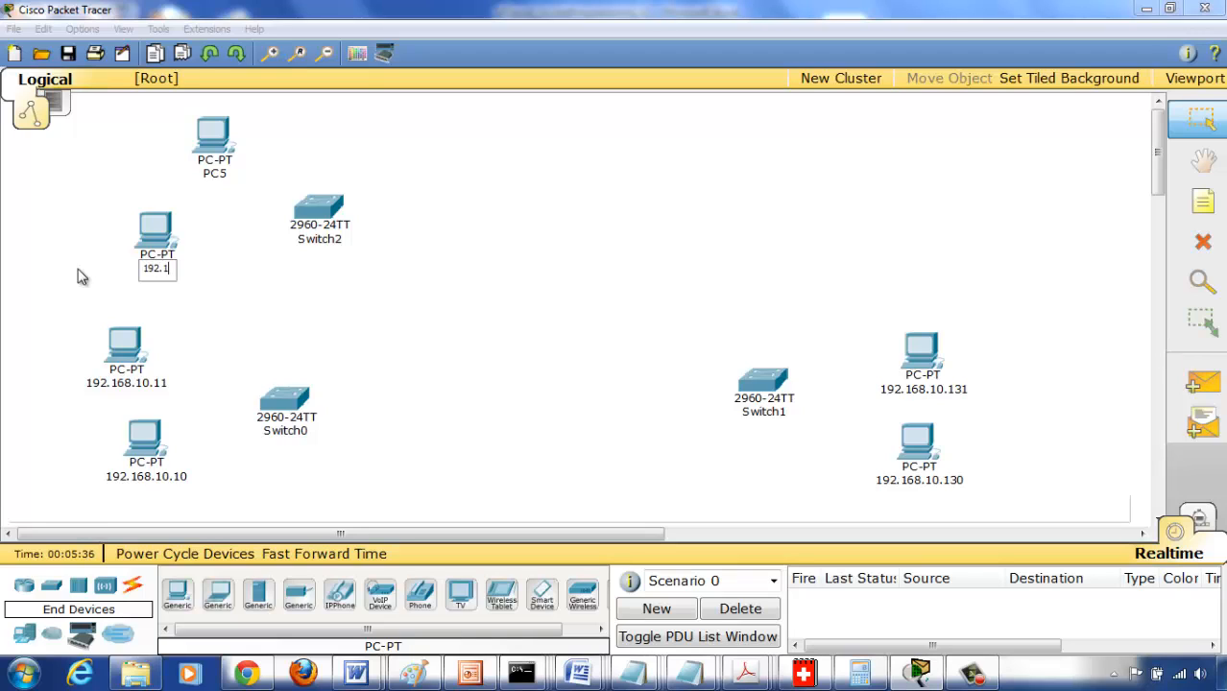
{"action": "type", "text": "192.168.20.1"}
Rename PC5, the upper PC beside Switch2, as 192.168.20.11.
{"action": "left_click", "coordinate": [213, 174]}
{"action": "left_click_drag", "start_coordinate": [223, 173], "coordinate": [152, 174]}
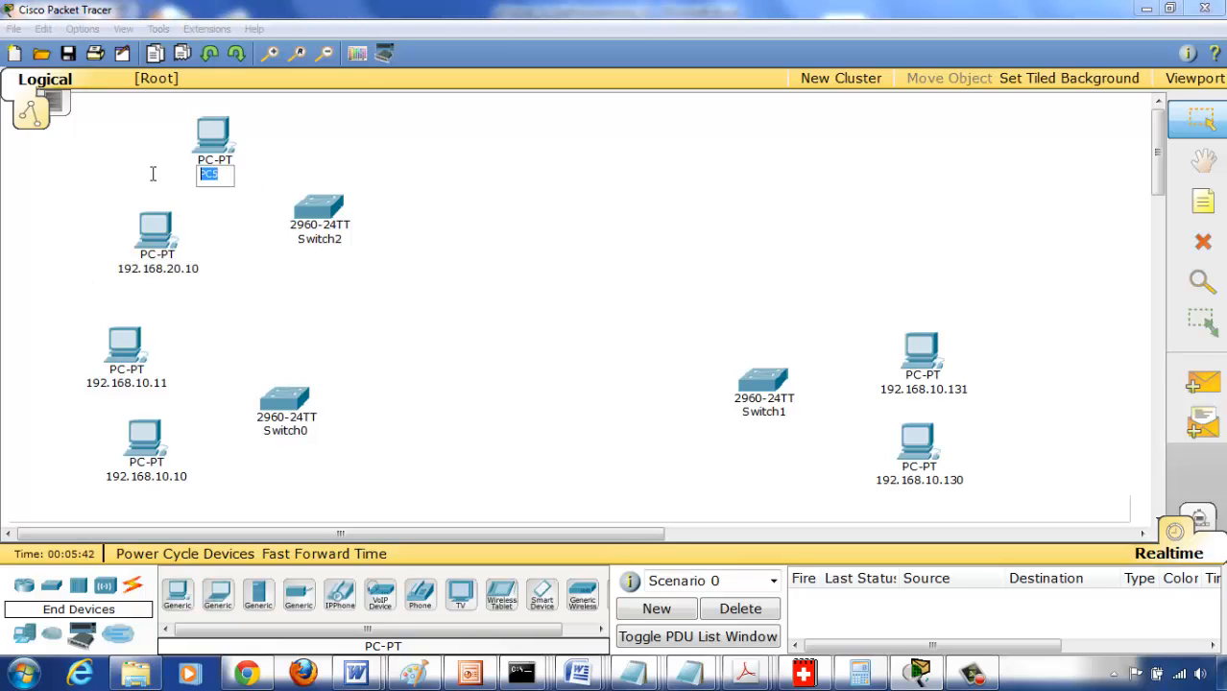
{"action": "type", "text": "1"}
{"action": "type", "text": "92.168.20.1"}
{"action": "type", "text": "1"}
{"action": "left_click", "coordinate": [776, 194]}
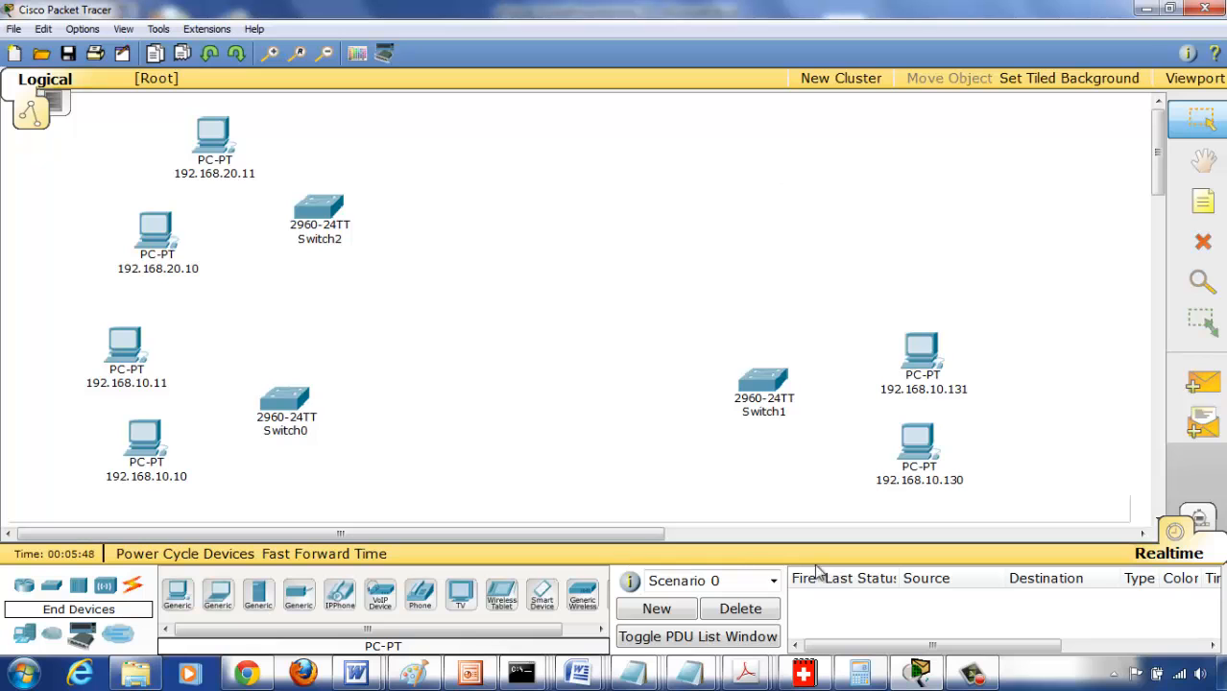
Switch to the Notepad address plan and add new lines below the VLAN2 heading.
{"action": "left_click", "coordinate": [634, 674]}
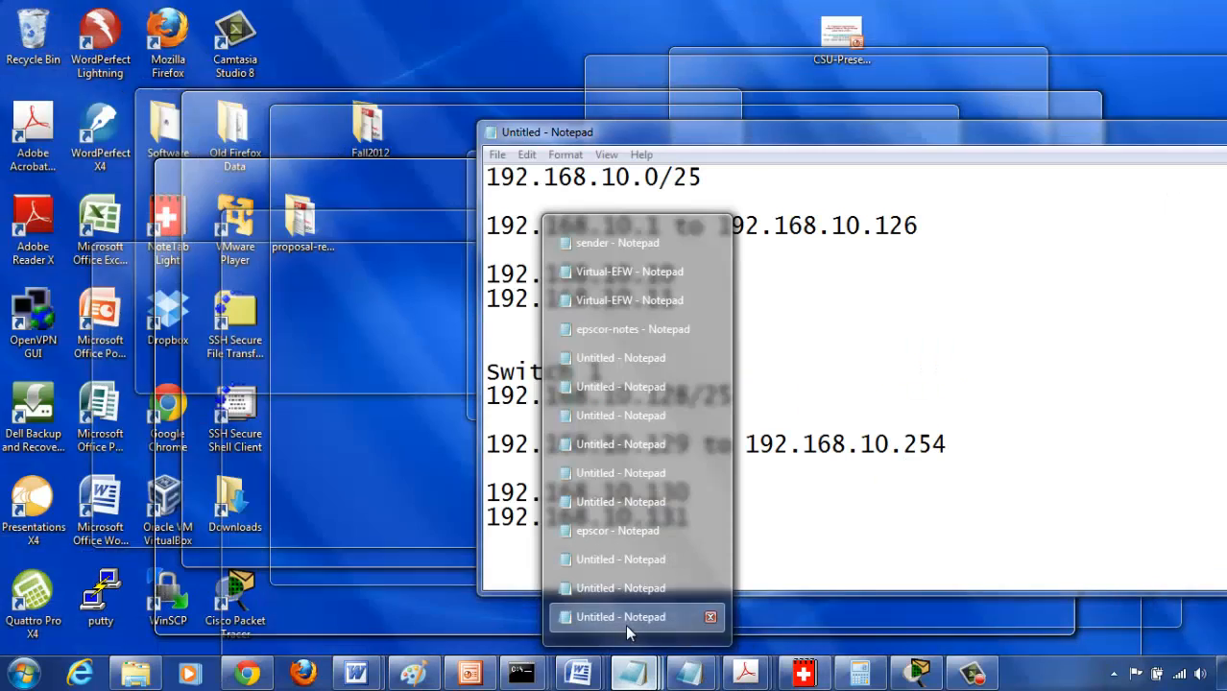
{"action": "left_click", "coordinate": [625, 624]}
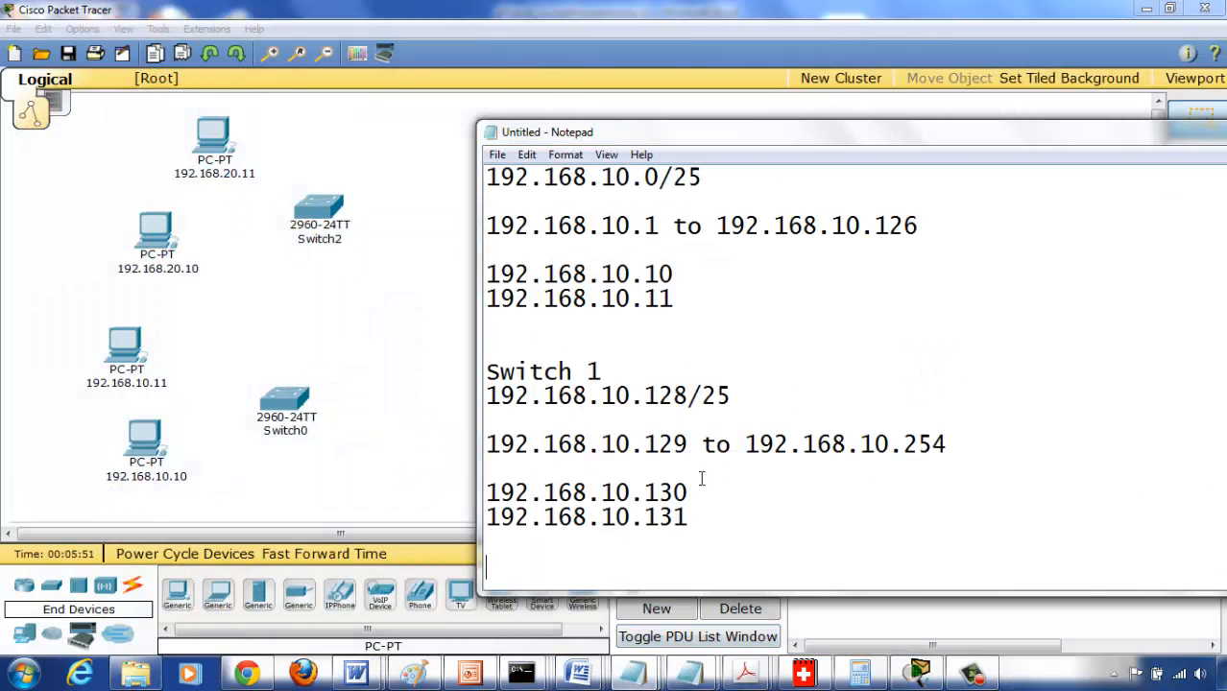
{"action": "key", "text": "Return"}
{"action": "key", "text": "Return"}
{"action": "key", "text": "Return"}
{"action": "key", "text": "Return"}
{"action": "key", "text": "Return"}
{"action": "key", "text": "Return"}
{"action": "key", "text": "Return"}
{"action": "type", "text": "VLAN2"}
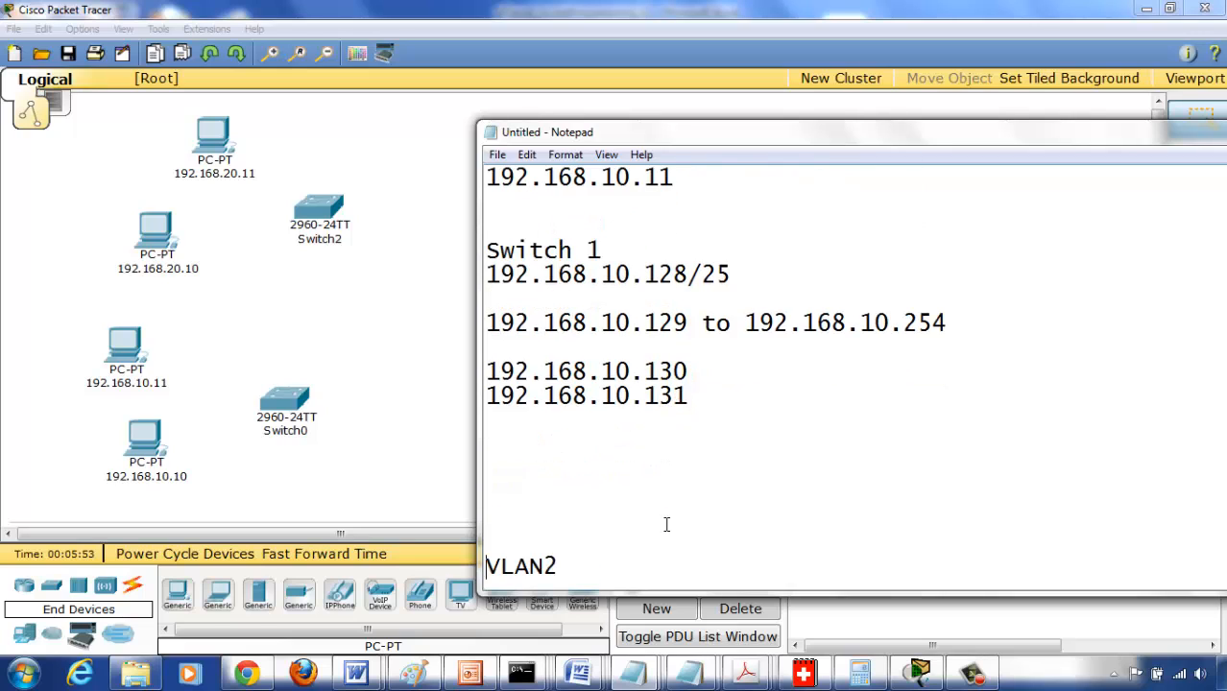
{"action": "key", "text": "Return"}
{"action": "key", "text": "Page_Up"}
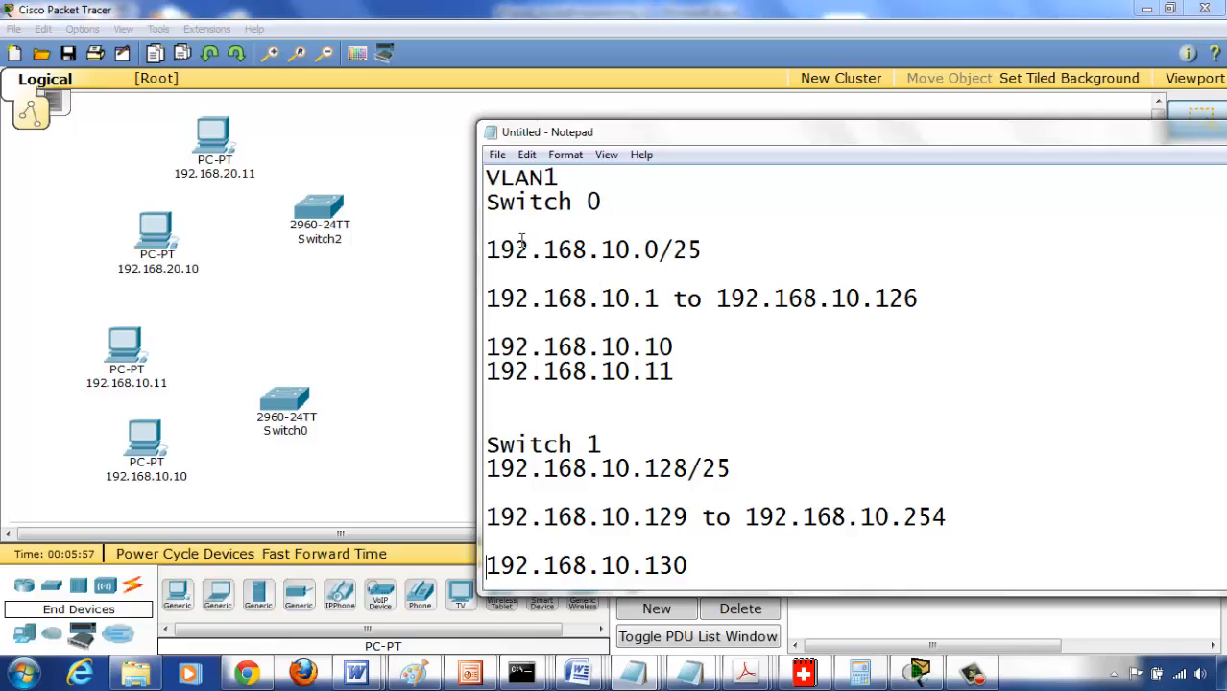
Add a "Switch 2" heading under VLAN2 and paste below it a copy of the VLAN1 lines from 192.168.10.0/25 through 192.168.10.131.
{"action": "left_click_drag", "start_coordinate": [489, 252], "coordinate": [729, 382]}
{"action": "left_click", "coordinate": [728, 382]}
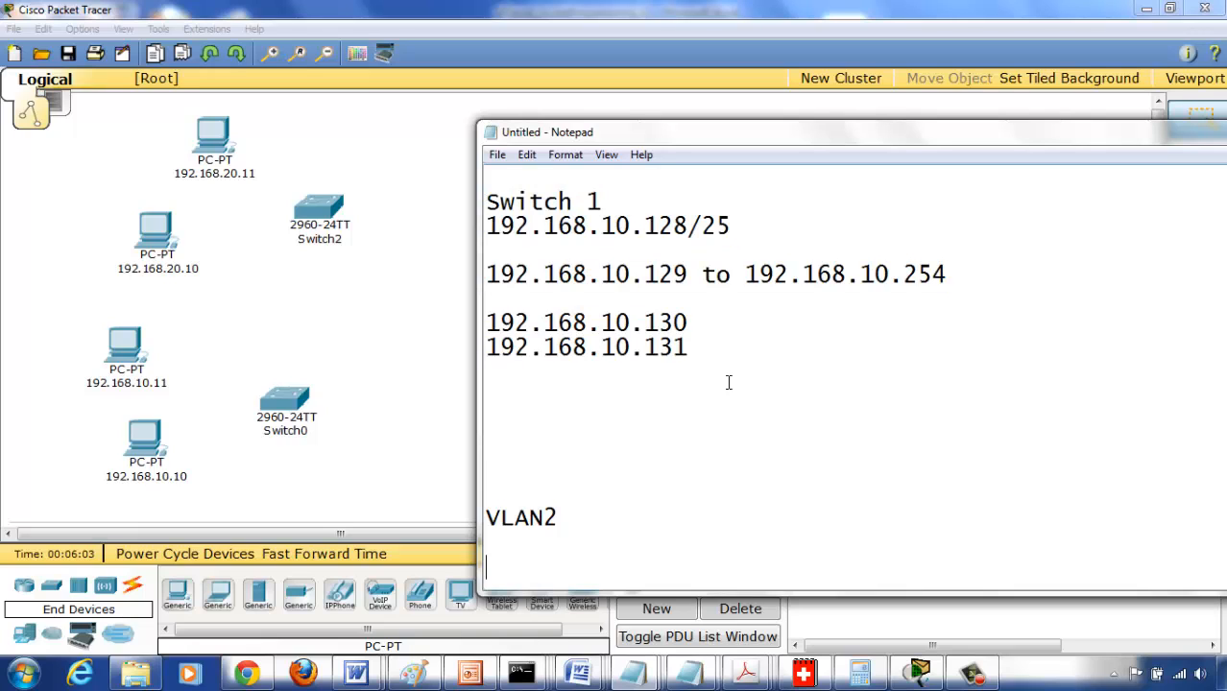
{"action": "type", "text": "Switch"}
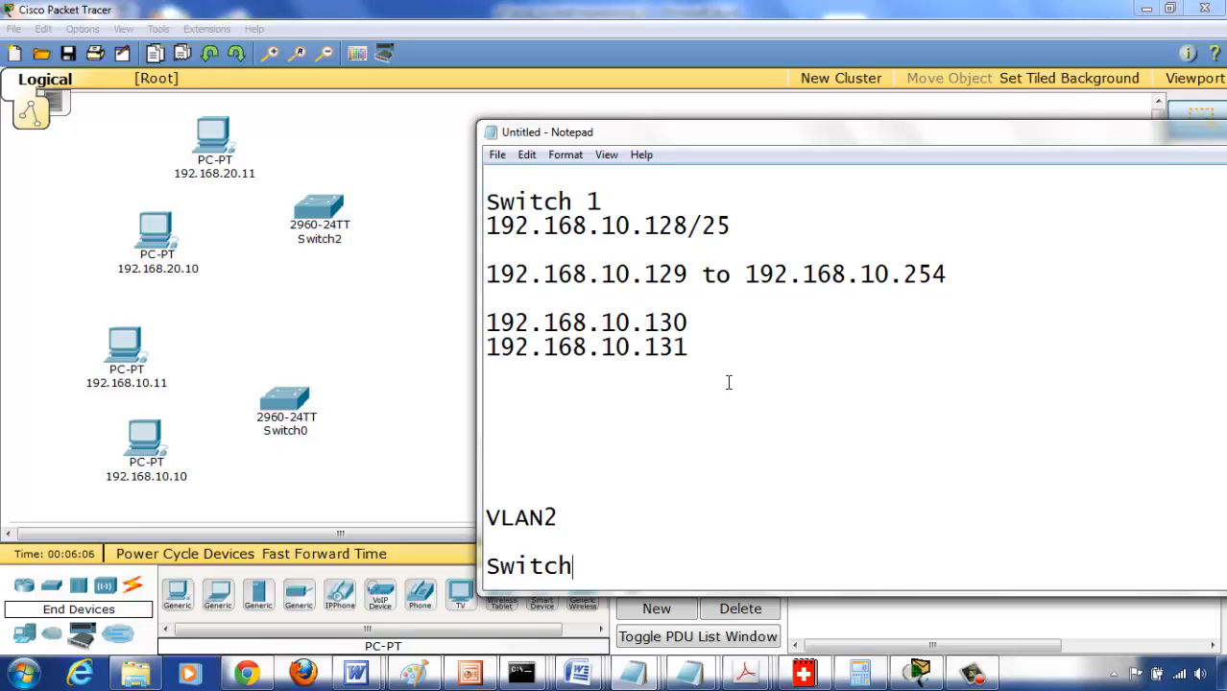
{"action": "type", "text": " 2"}
{"action": "key", "text": "Return"}
{"action": "key", "text": "Return"}
{"action": "key", "text": "Page_Up"}
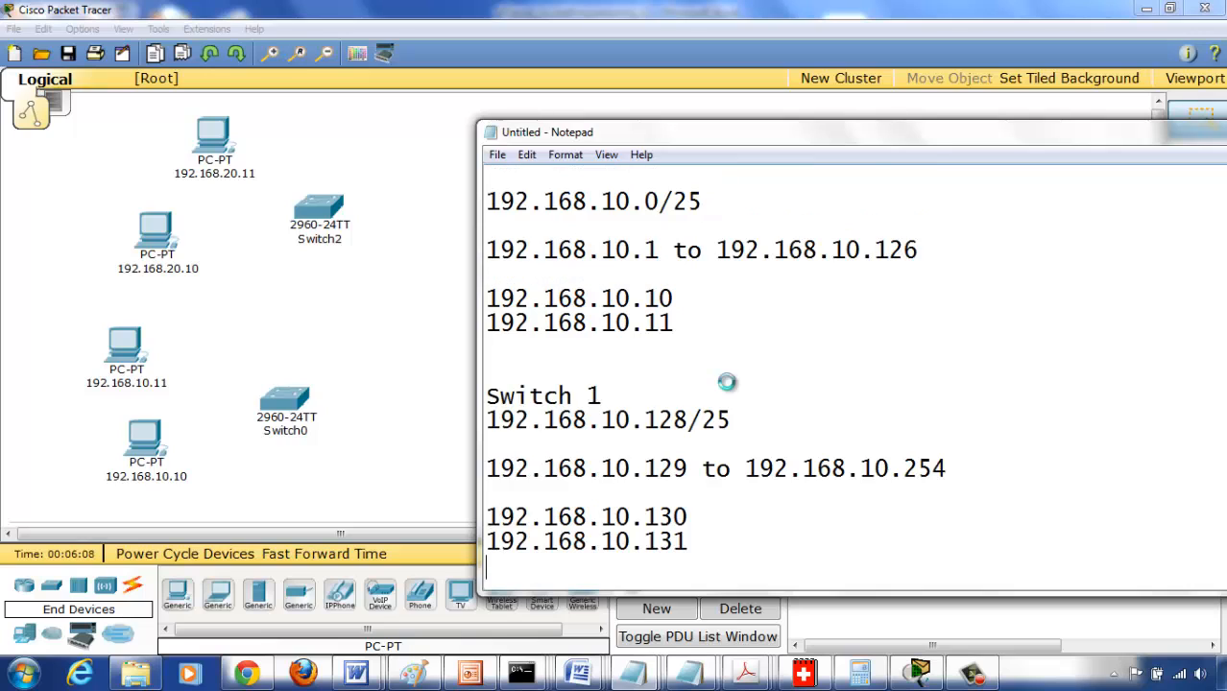
Rename the copied "Switch 1" heading in the VLAN2 section as "Switch 3".
{"action": "key", "text": "Up"}
{"action": "type", "text": "3"}
{"action": "key", "text": "Up"}
{"action": "key", "text": "Up"}
{"action": "key", "text": "Up"}
{"action": "key", "text": "Up"}
{"action": "key", "text": "Up"}
{"action": "key", "text": "Up"}
{"action": "key", "text": "Up"}
{"action": "key", "text": "Up"}
{"action": "key", "text": "Up"}
{"action": "key", "text": "Up"}
{"action": "key", "text": "Up"}
{"action": "key", "text": "Up"}
{"action": "key", "text": "Up"}
{"action": "key", "text": "Up"}
{"action": "key", "text": "Up"}
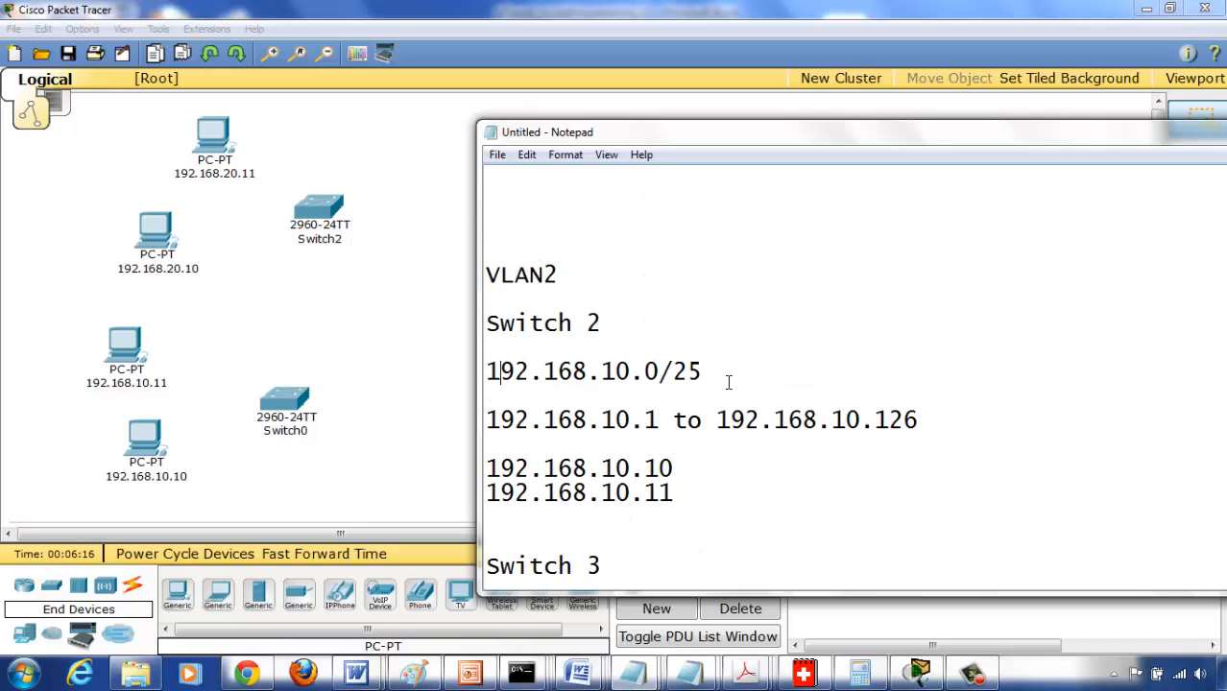
Change the Switch 2 subnet to 192.168.20.0/25 and the start of its address range to 192.168.20.1.
{"action": "key", "text": "Left"}
{"action": "key", "text": "Left"}
{"action": "key", "text": "Left"}
{"action": "key", "text": "BackSpace"}
{"action": "type", "text": "2"}
{"action": "key", "text": "BackSpace"}
{"action": "type", "text": "2"}
Change the end of the Switch 2 address range to 192.168.20.126.
{"action": "key", "text": "Right"}
{"action": "key", "text": "Right"}
{"action": "key", "text": "Right"}
{"action": "key", "text": "Right"}
{"action": "key", "text": "Right"}
{"action": "key", "text": "Right"}
{"action": "key", "text": "Right"}
{"action": "key", "text": "Right"}
{"action": "key", "text": "Right"}
{"action": "key", "text": "Right"}
{"action": "key", "text": "Right"}
{"action": "key", "text": "Left"}
{"action": "key", "text": "Left"}
{"action": "key", "text": "BackSpace"}
{"action": "type", "text": "2"}
Change the two Switch 2 host addresses to 192.168.20.10 and 192.168.20.11.
{"action": "key", "text": "BackSpace"}
{"action": "type", "text": "2"}
{"action": "key", "text": "Down"}
{"action": "key", "text": "BackSpace"}
{"action": "type", "text": "2"}
{"action": "key", "text": "Down"}
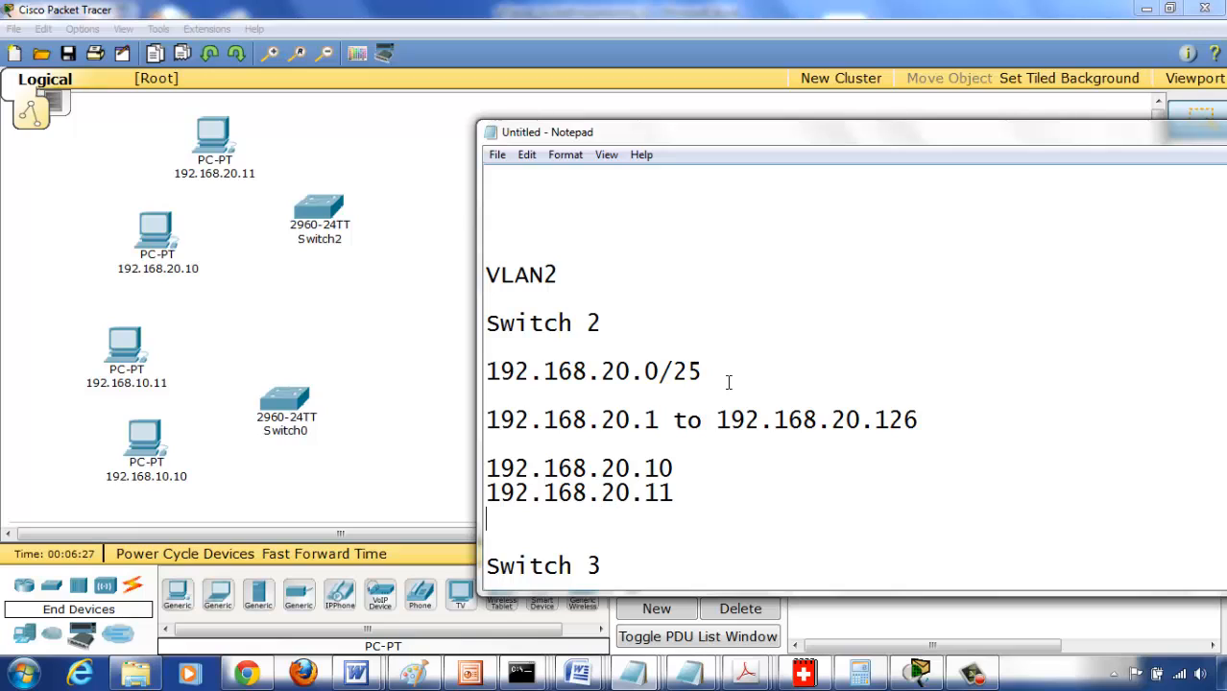
Change the Switch 3 subnet in the notes to 192.168.20.128/25.
{"action": "key", "text": "Down"}
{"action": "key", "text": "Down"}
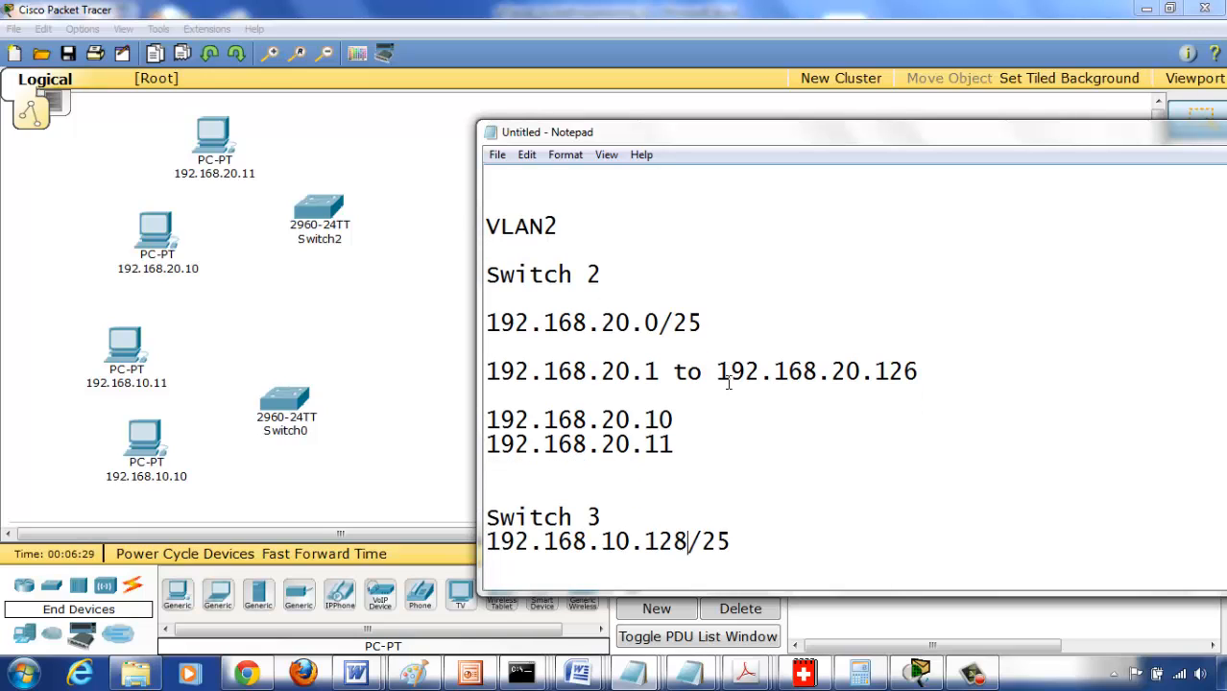
{"action": "key", "text": "BackSpace"}
{"action": "type", "text": "2"}
Change the Switch 3 address range to 192.168.20.129 to 192.168.20.254.
{"action": "key", "text": "Down"}
{"action": "key", "text": "Down"}
{"action": "key", "text": "Down"}
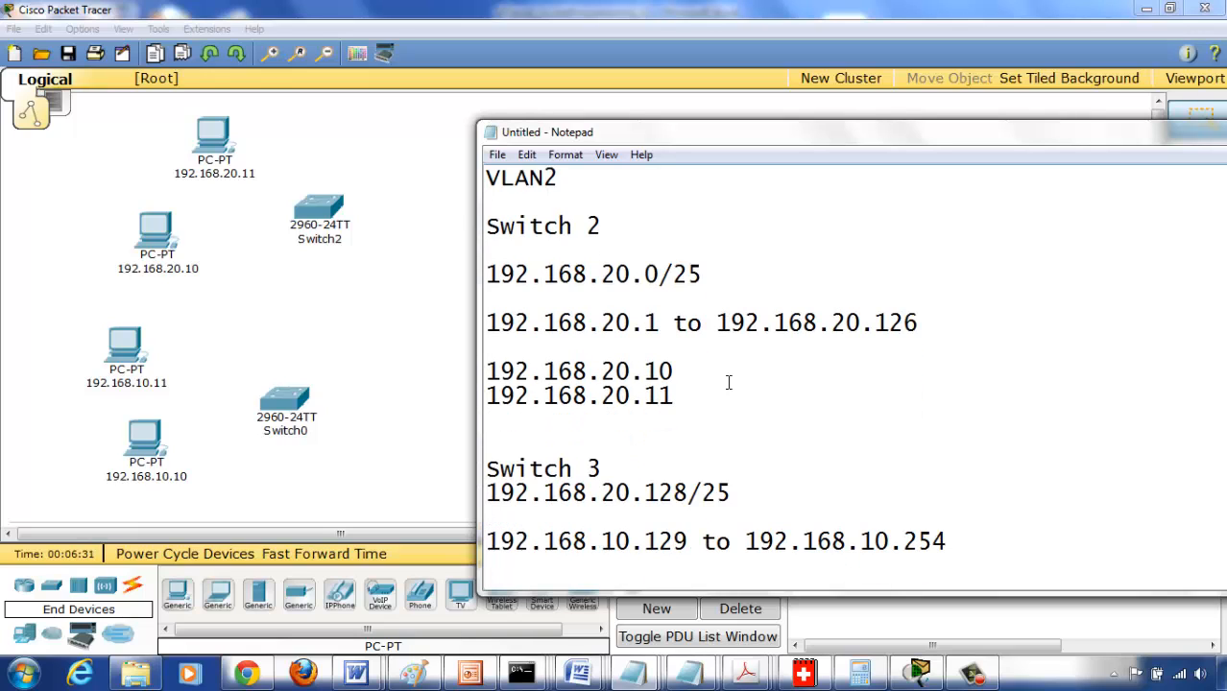
{"action": "key", "text": "Left"}
{"action": "key", "text": "Left"}
{"action": "key", "text": "Left"}
{"action": "key", "text": "Left"}
{"action": "key", "text": "Left"}
{"action": "key", "text": "BackSpace"}
{"action": "type", "text": "2"}
{"action": "key", "text": "Left"}
Move the Switch 3 host addresses to the 192.168.20 network, starting with 192.168.20.130.
{"action": "type", "text": "192.168.10.130 192.168.10.131"}
{"action": "key", "text": "Left"}
{"action": "key", "text": "Left"}
{"action": "key", "text": "Left"}
{"action": "key", "text": "Left"}
{"action": "key", "text": "Left"}
{"action": "key", "text": "Left"}
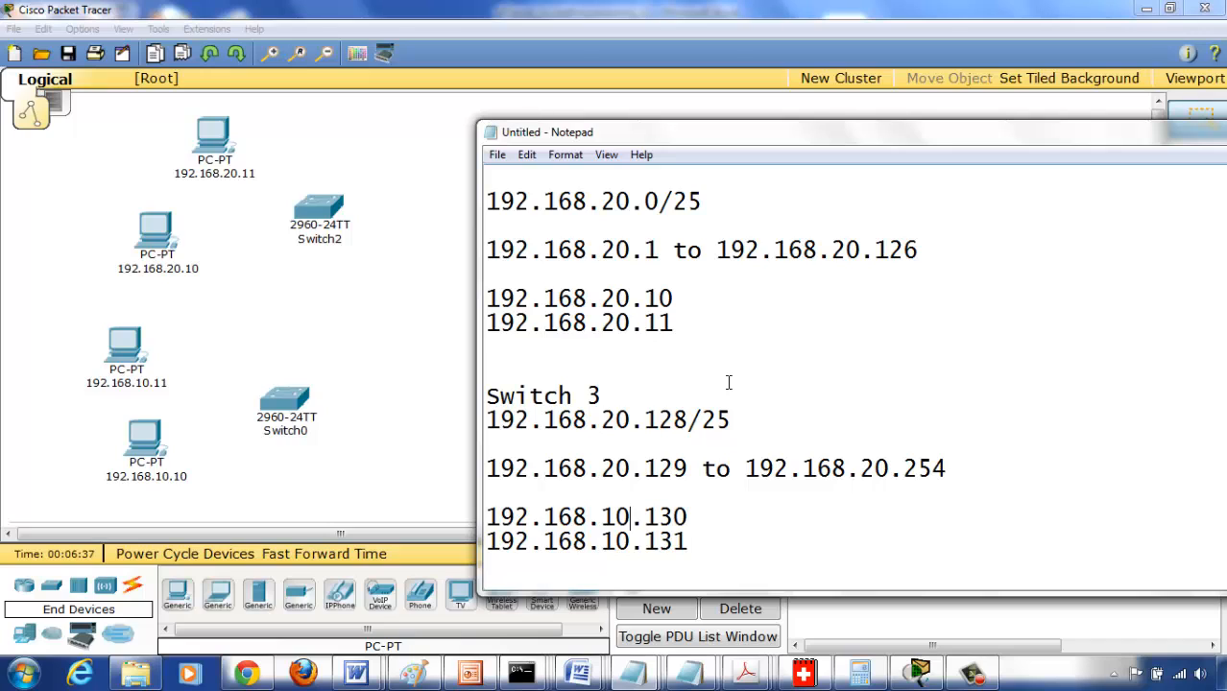
{"action": "key", "text": "BackSpace"}
{"action": "type", "text": "2"}
{"action": "key", "text": "Down"}
Switch to Packet Tracer and place another 2960 switch above Switch1, level with Switch2.
{"action": "left_click", "coordinate": [336, 320]}
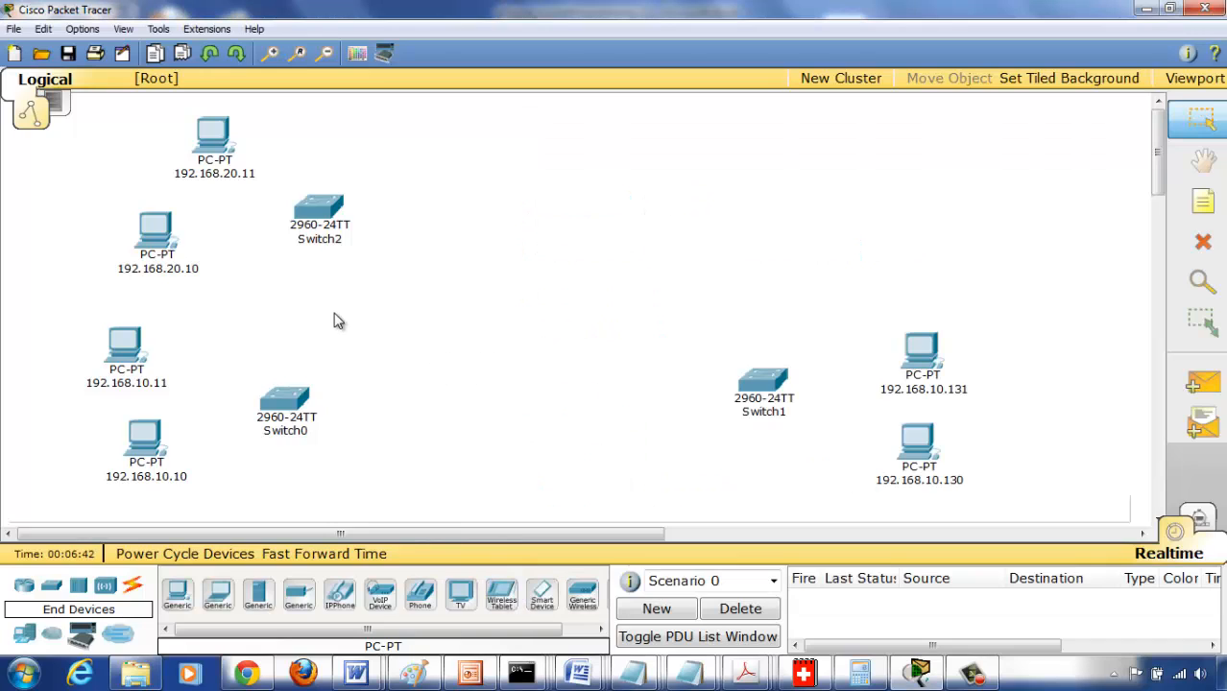
{"action": "left_click", "coordinate": [52, 586]}
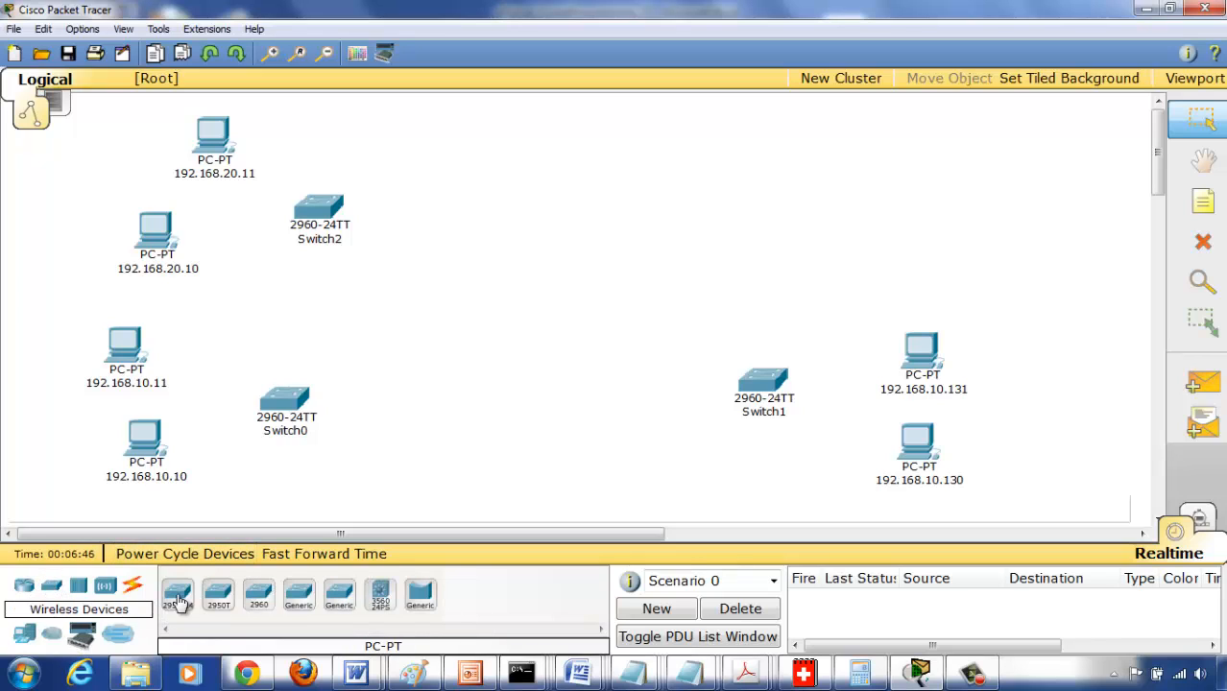
{"action": "left_click", "coordinate": [259, 595]}
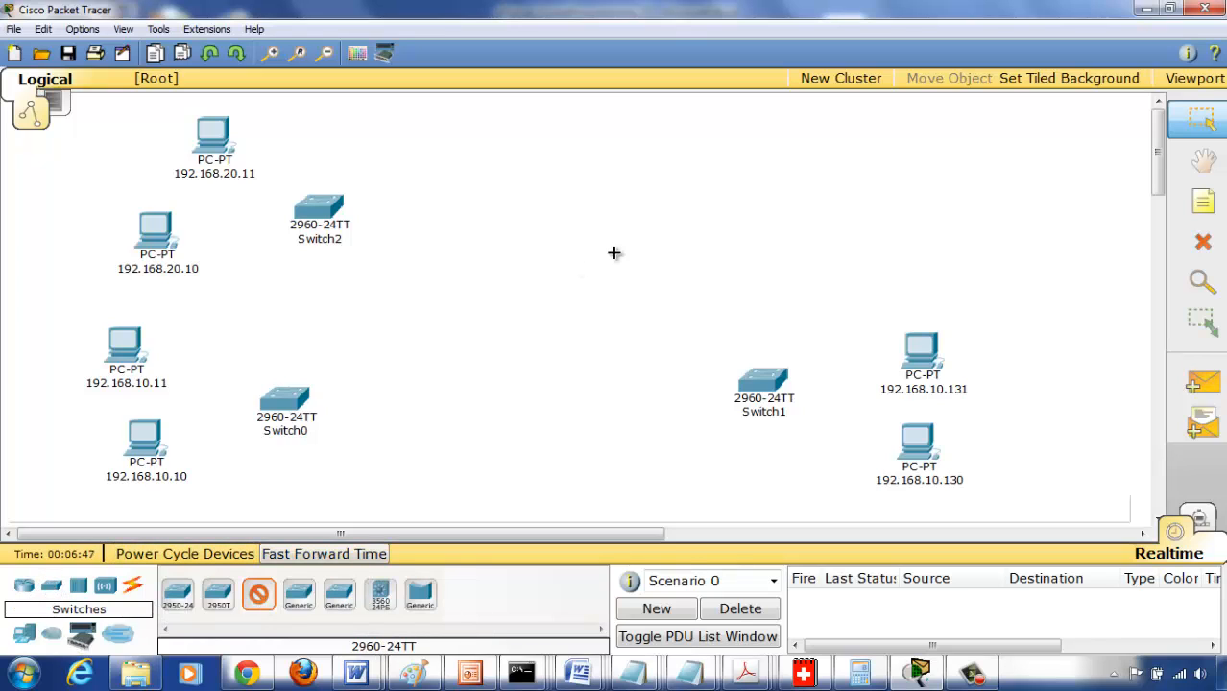
{"action": "left_click", "coordinate": [765, 205]}
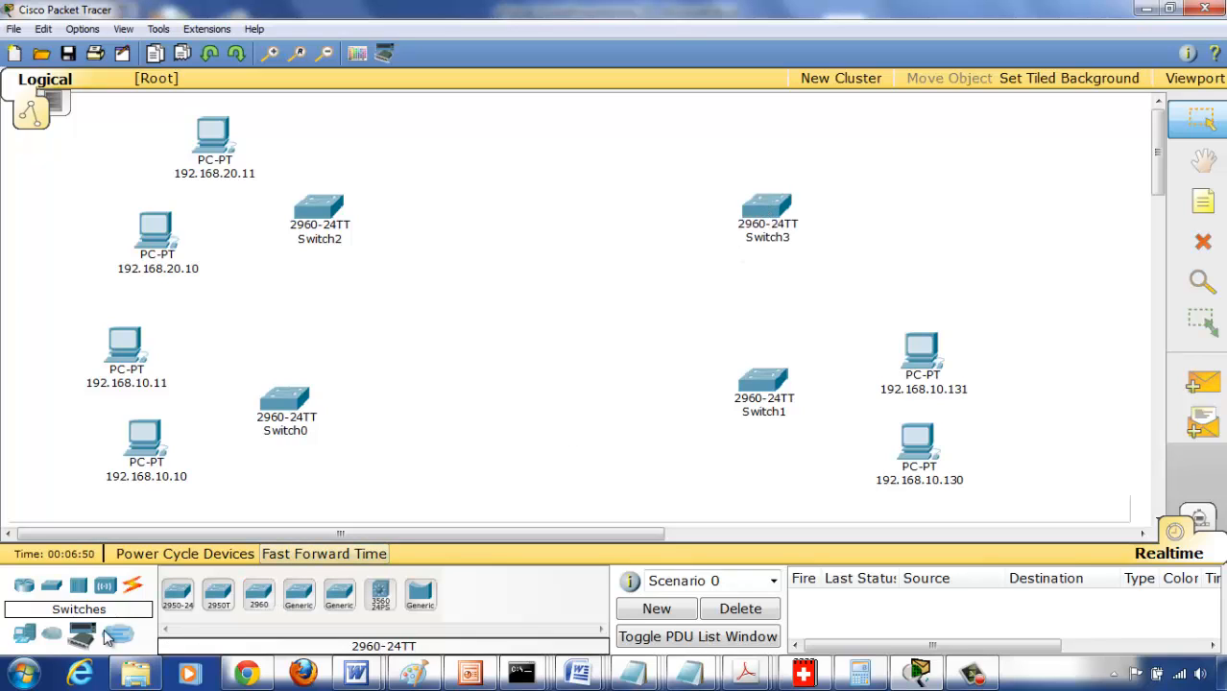
Place two generic PCs to the right of Switch3, one above the other.
{"action": "left_click", "coordinate": [29, 635]}
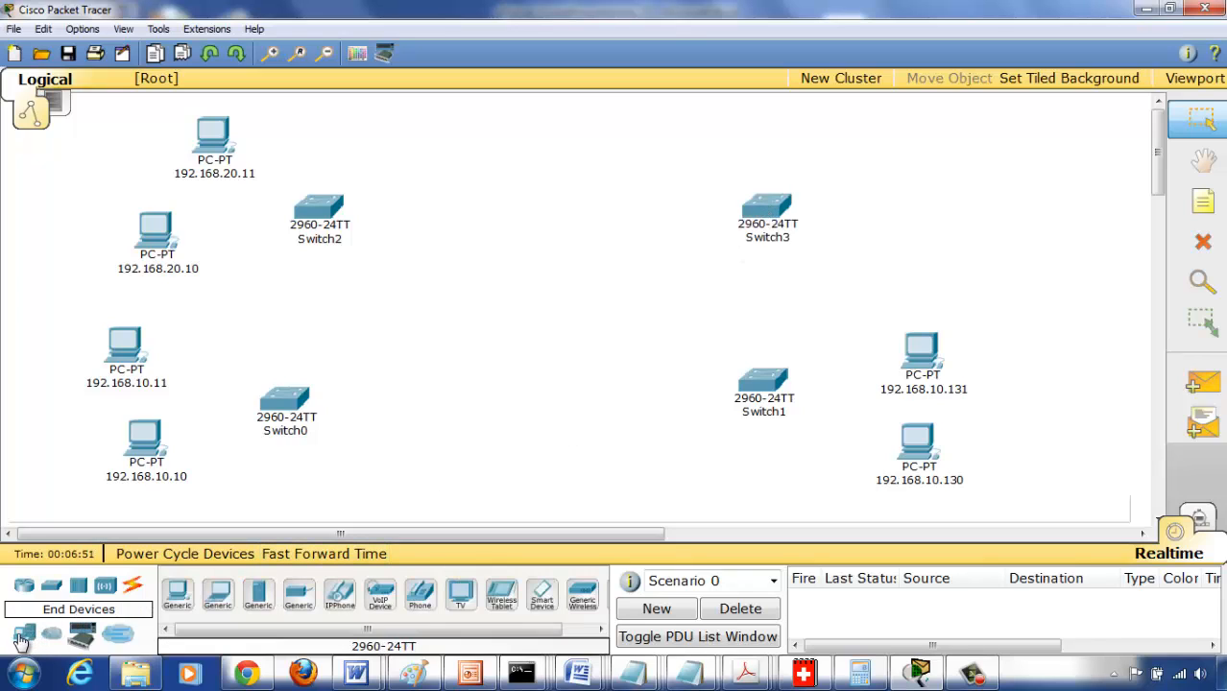
{"action": "left_click", "coordinate": [177, 596]}
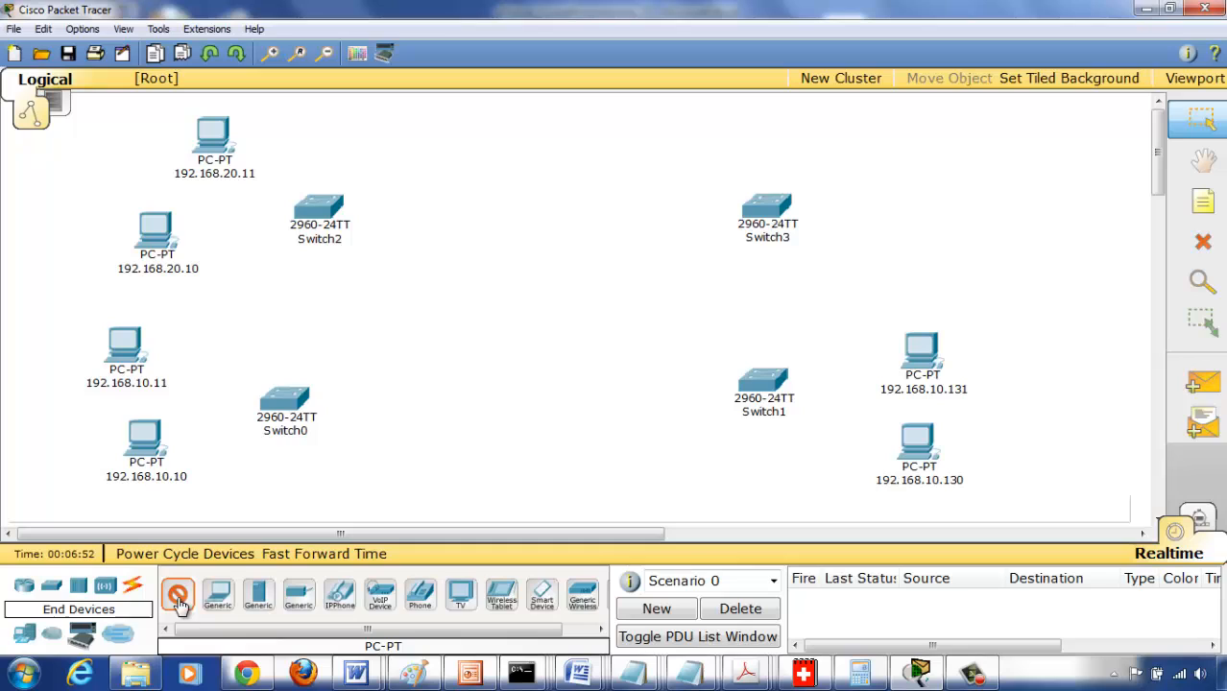
{"action": "left_click", "coordinate": [915, 247]}
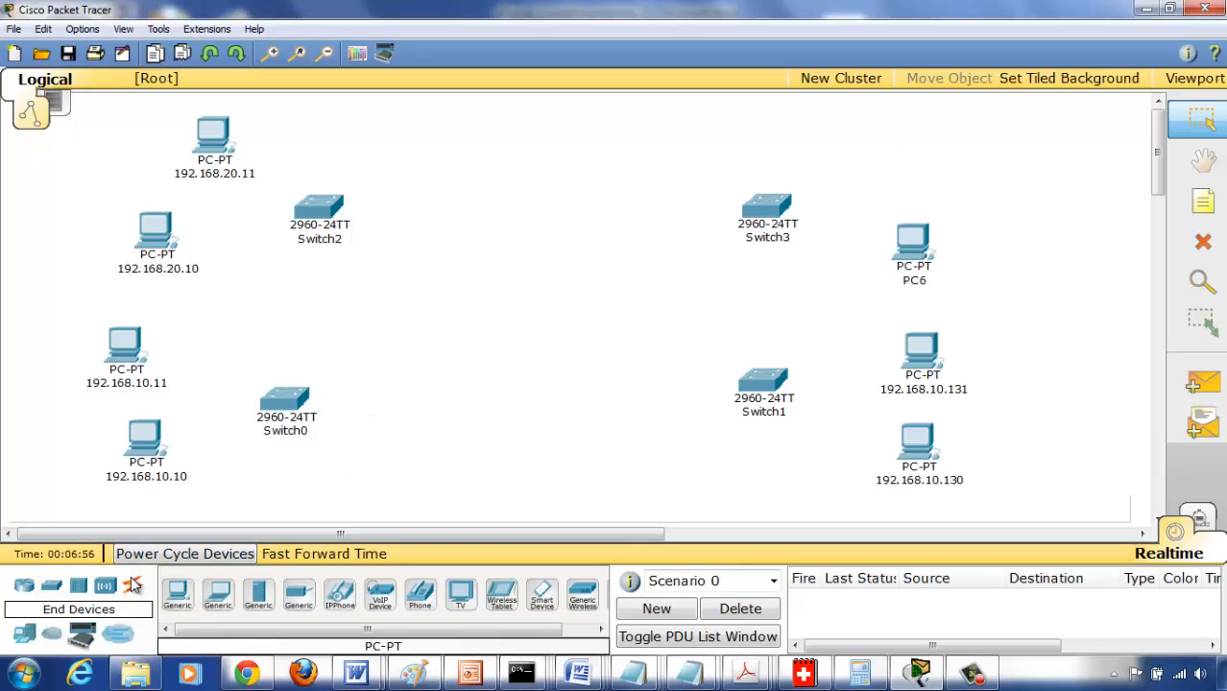
{"action": "left_click", "coordinate": [178, 596]}
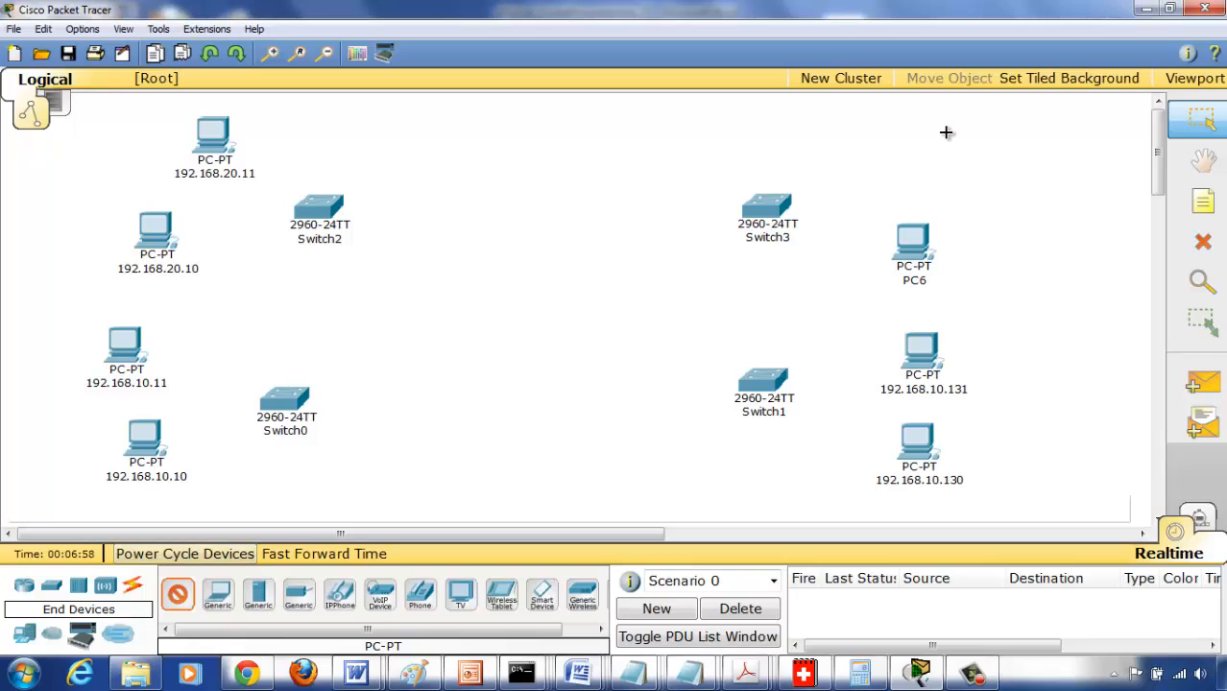
{"action": "left_click", "coordinate": [917, 138]}
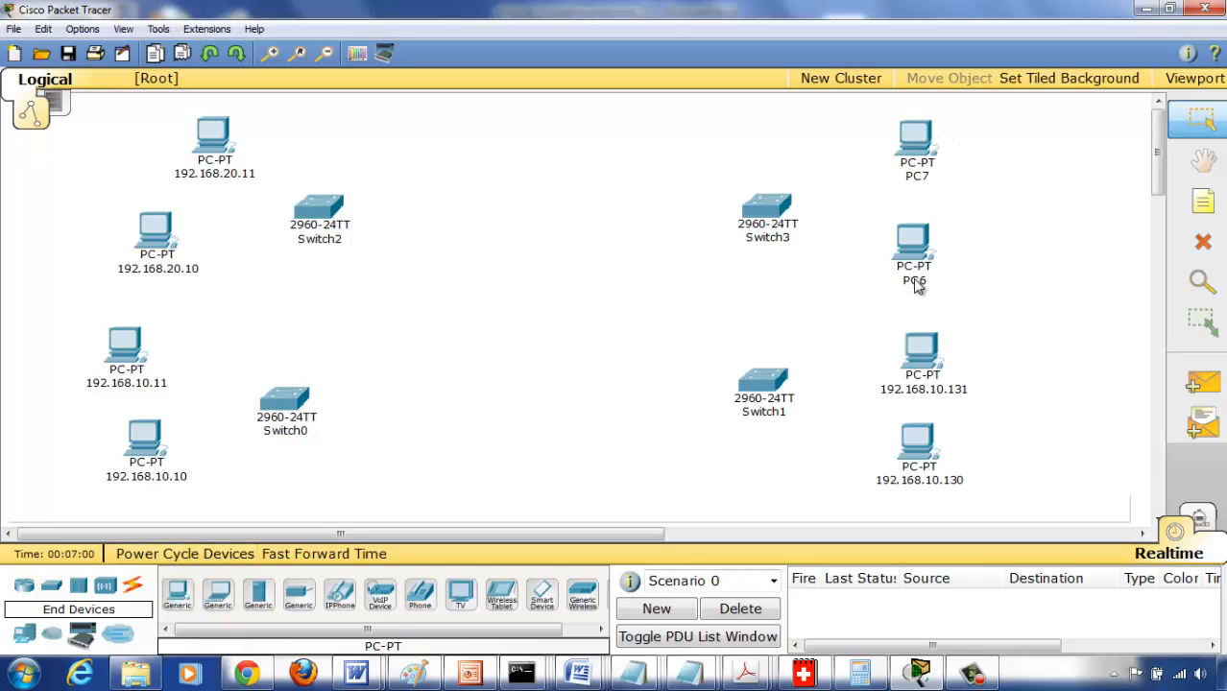
Rename the lower of the two new PCs beside Switch3 as 192.168.20.130.
{"action": "left_click", "coordinate": [914, 279]}
{"action": "left_click_drag", "start_coordinate": [924, 280], "coordinate": [875, 289]}
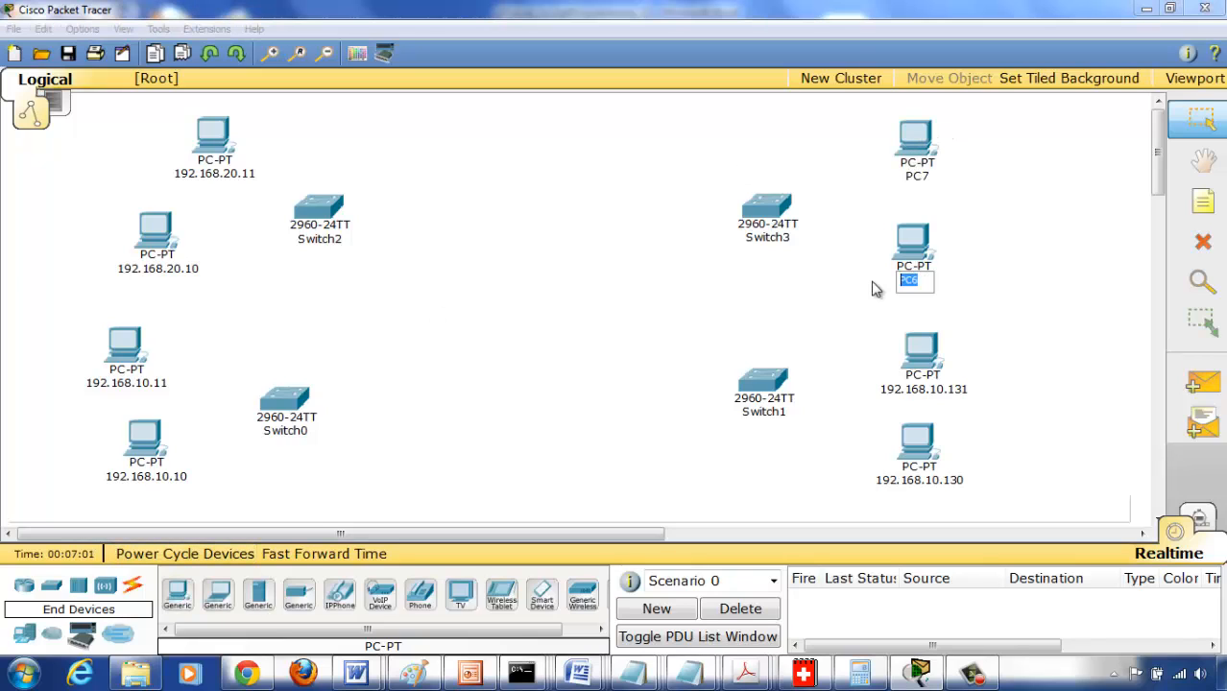
{"action": "type", "text": "19"}
{"action": "type", "text": "2.168."}
{"action": "type", "text": "20.130"}
{"action": "key", "text": "Return"}
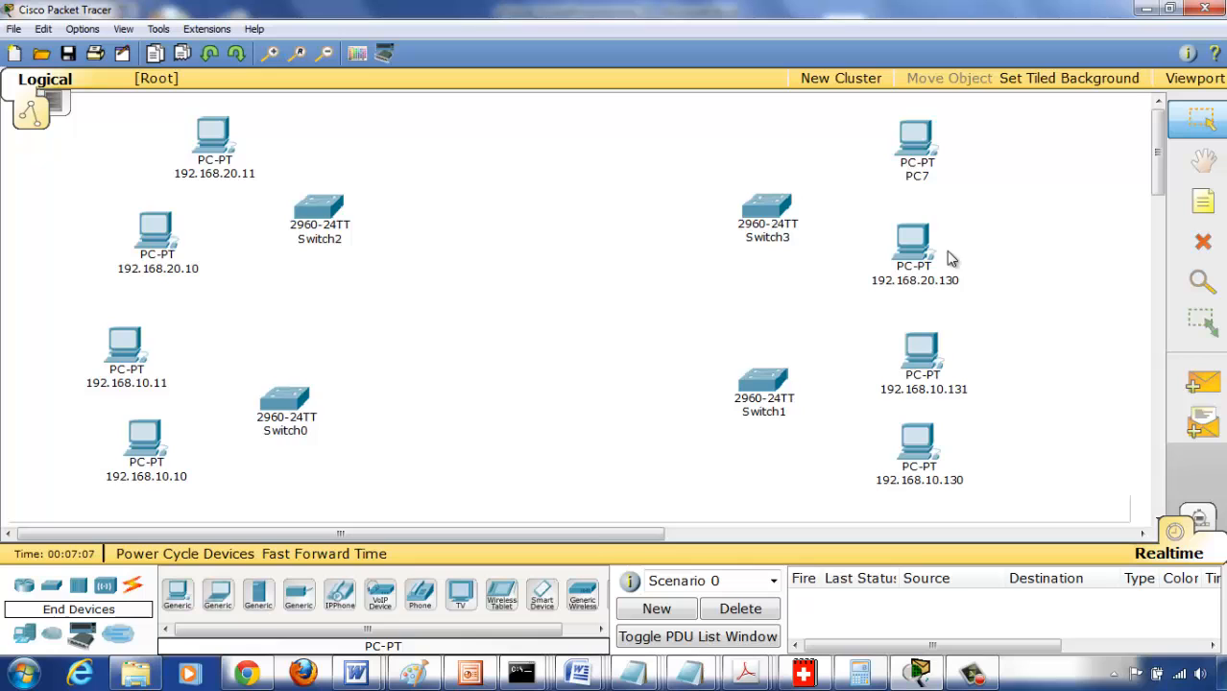
Rename the upper PC beside Switch3 as 192.168.20.131.
{"action": "left_click", "coordinate": [923, 184]}
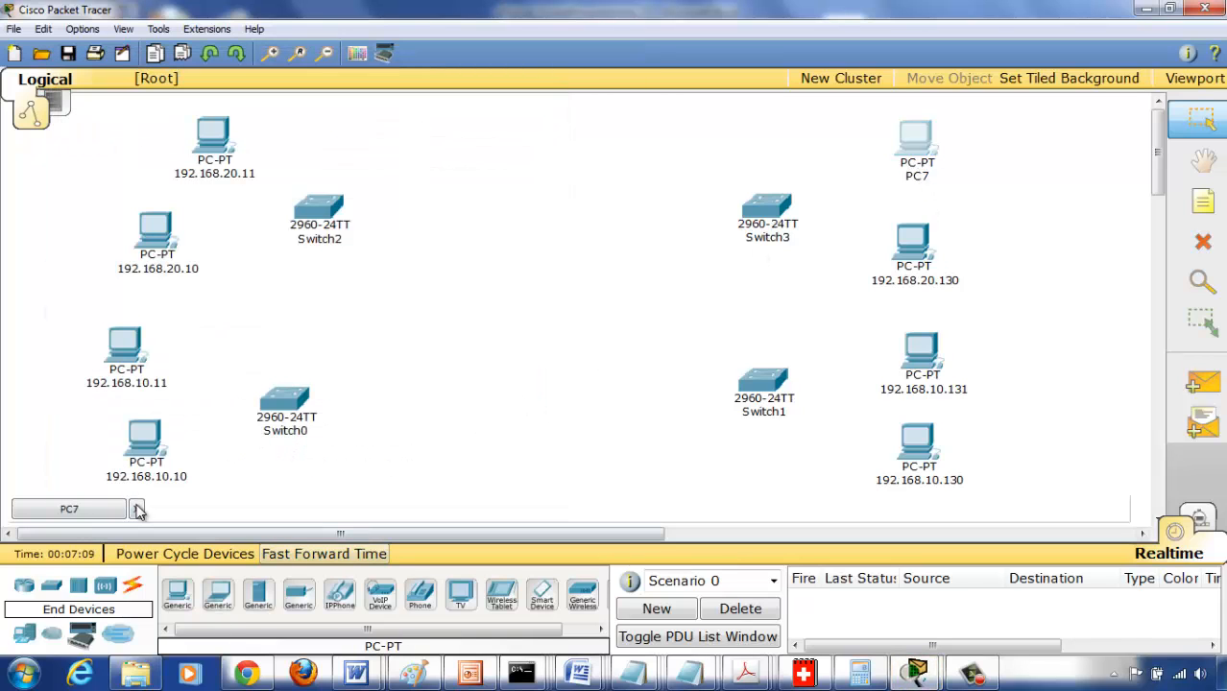
{"action": "left_click", "coordinate": [137, 512]}
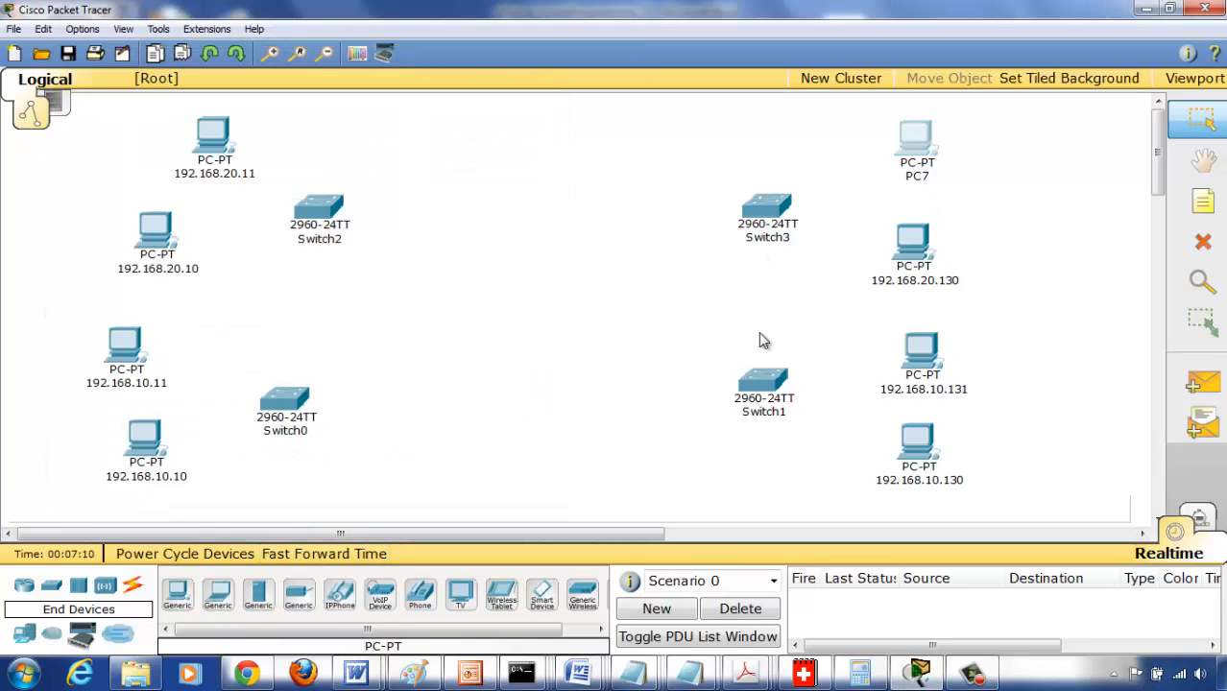
{"action": "left_click", "coordinate": [924, 176]}
{"action": "type", "text": "19"}
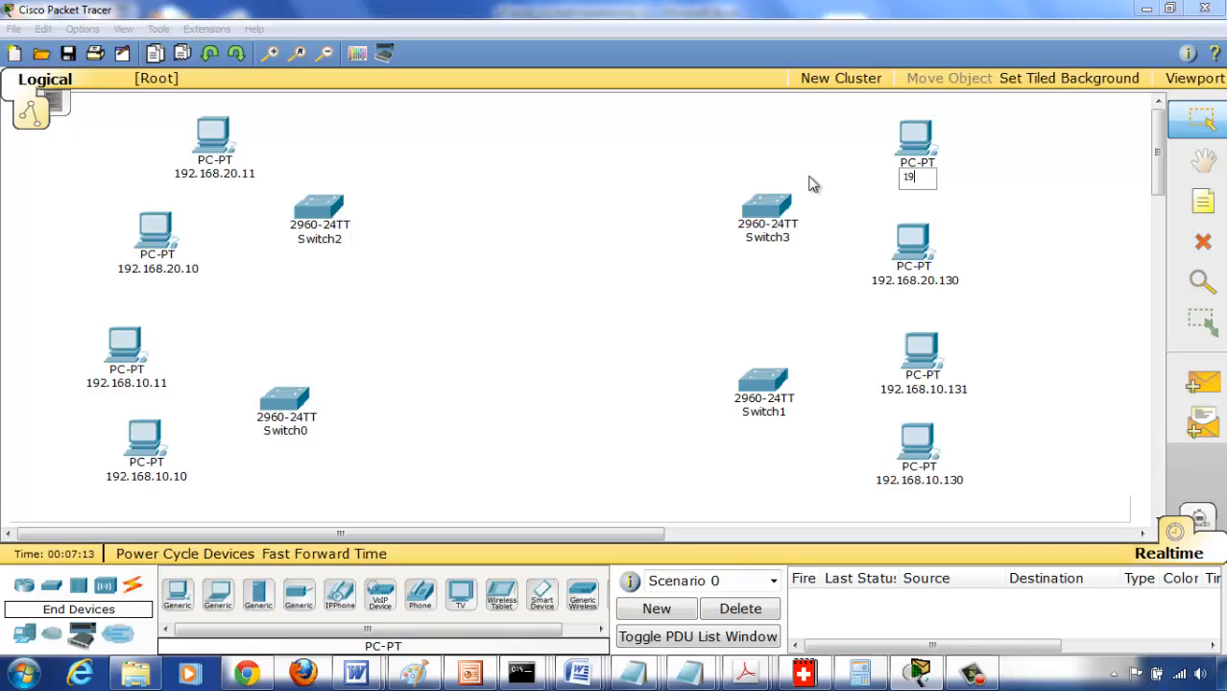
{"action": "type", "text": "2.168.20.131"}
{"action": "left_click", "coordinate": [1017, 205]}
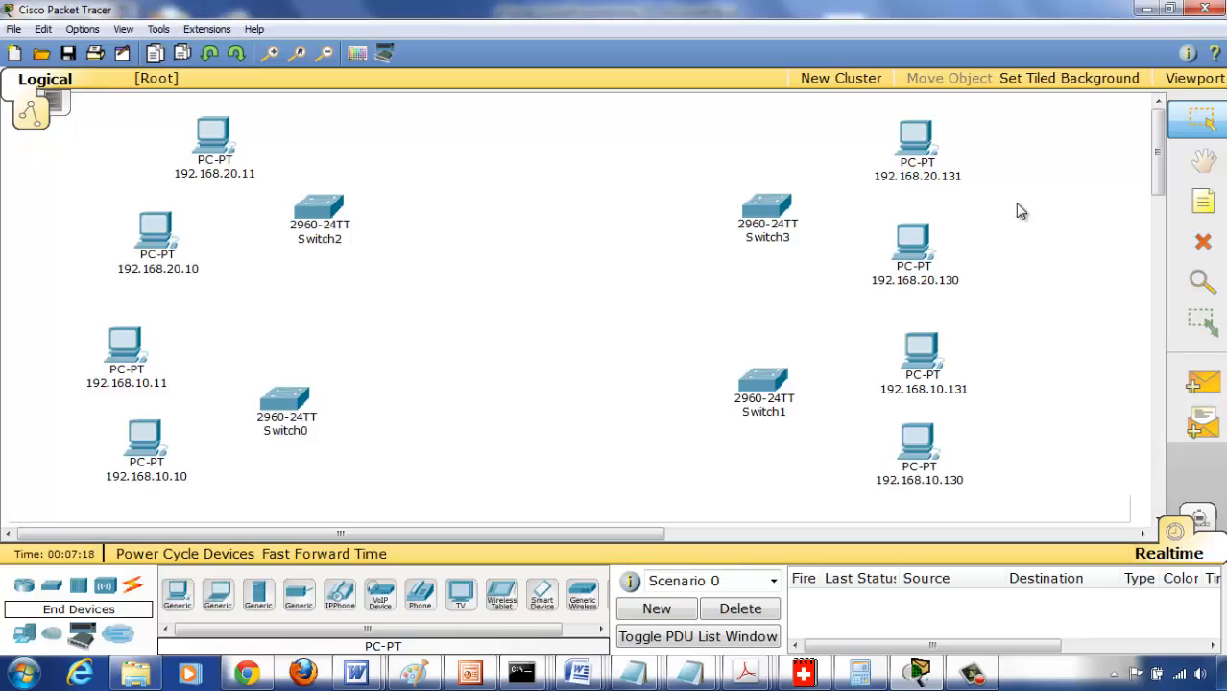
Connect PC 192.168.10.10 to port FastEthernet0/2 of Switch0 with a copper straight-through cable.
{"action": "left_click", "coordinate": [135, 594]}
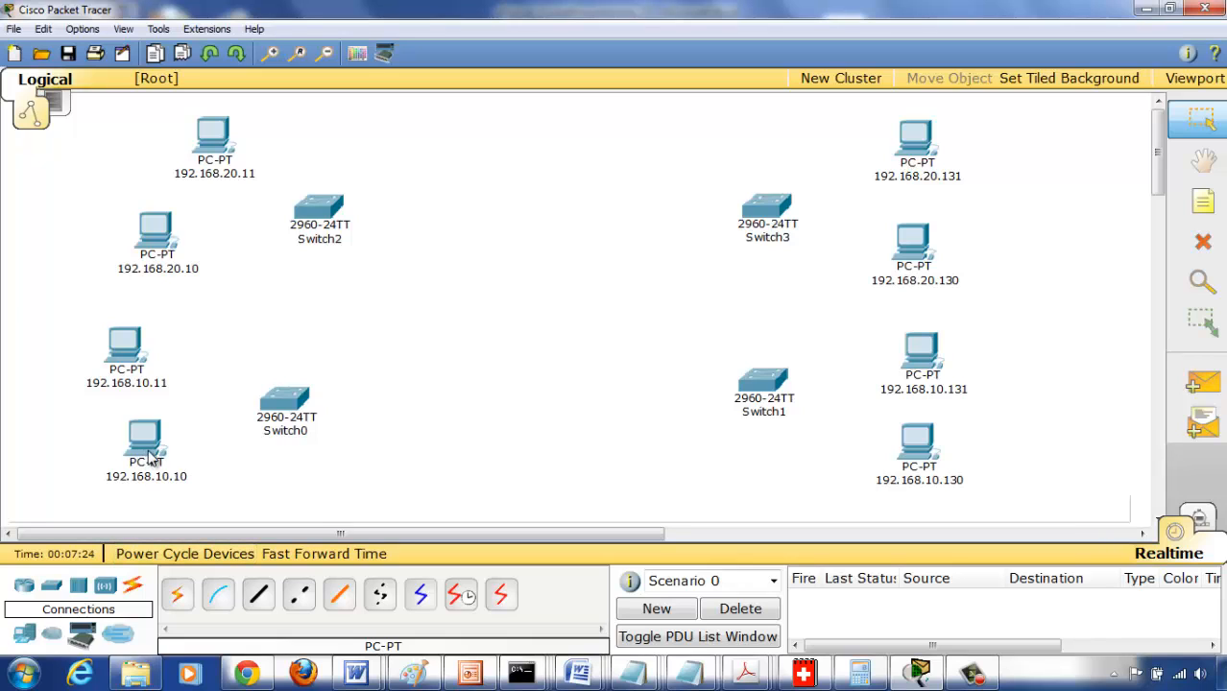
{"action": "left_click", "coordinate": [259, 595]}
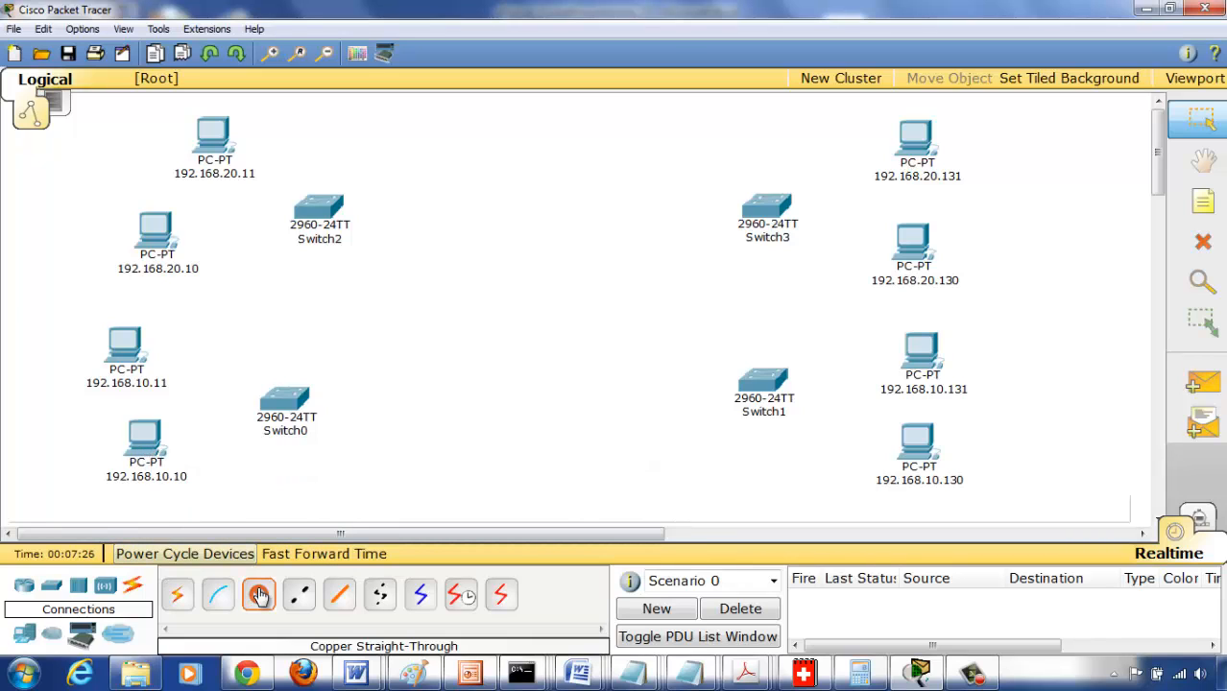
{"action": "left_click", "coordinate": [150, 441]}
{"action": "left_click", "coordinate": [163, 449]}
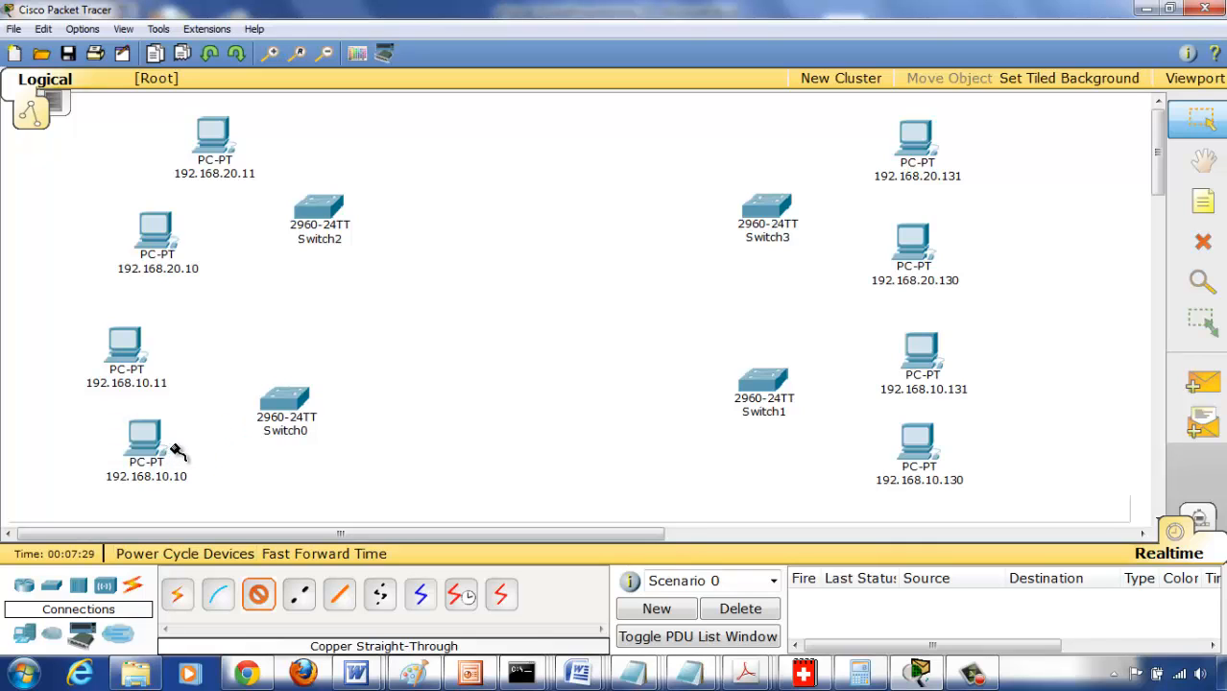
{"action": "left_click", "coordinate": [286, 401]}
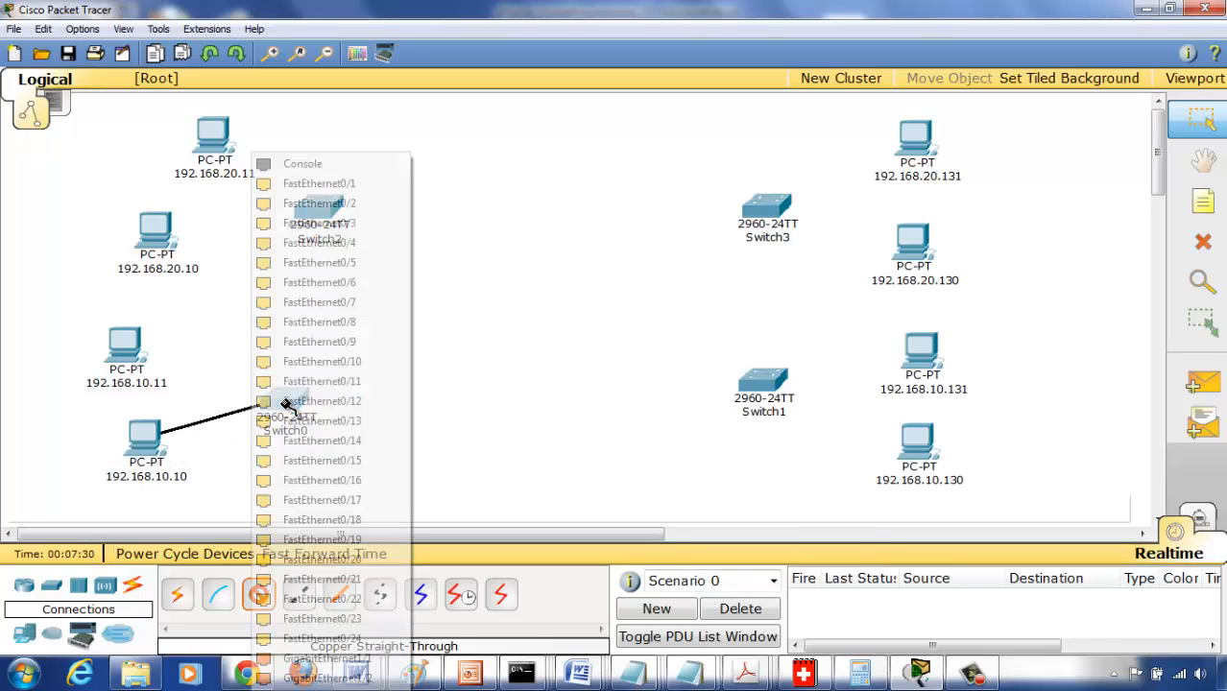
{"action": "left_click", "coordinate": [378, 210]}
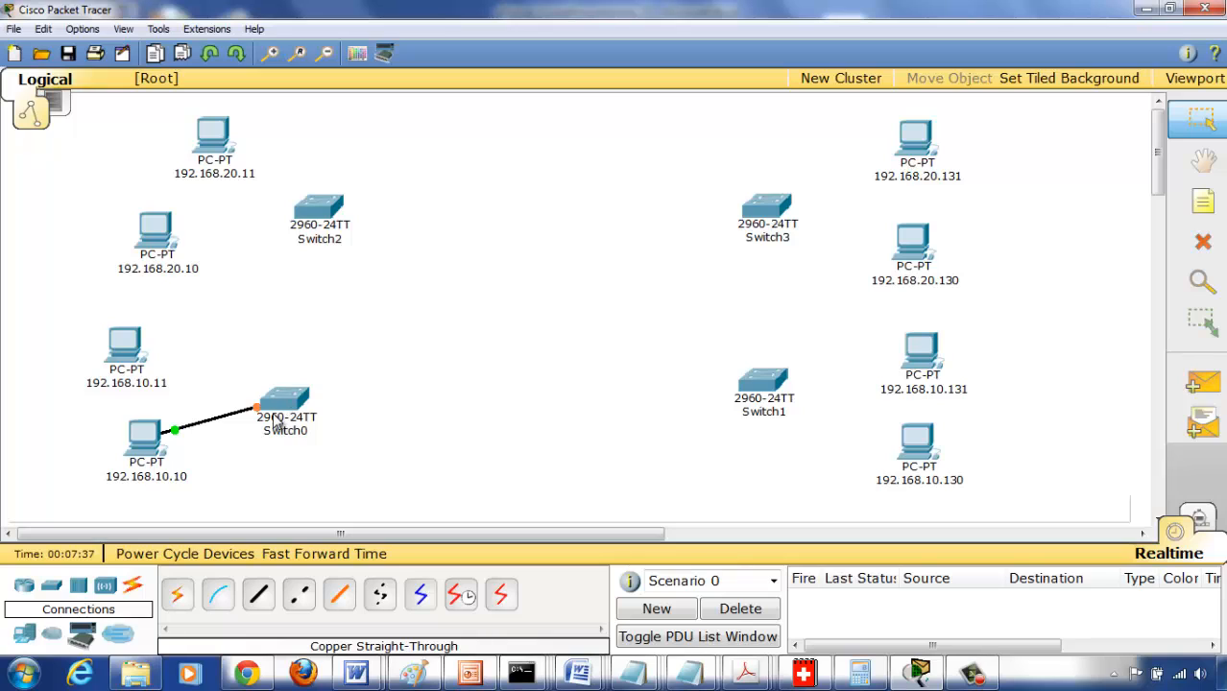
Connect the FastEthernet port of PC 192.168.10.11 to FastEthernet0/3 of Switch0 with a copper straight-through cable.
{"action": "left_click", "coordinate": [258, 592]}
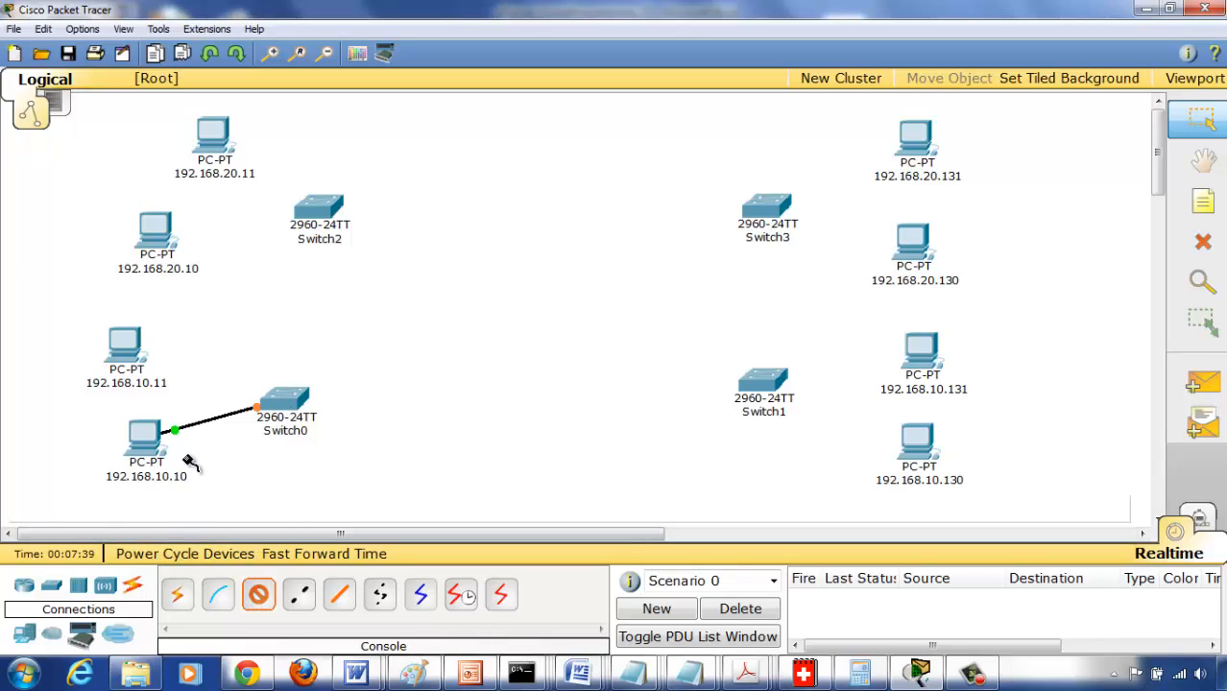
{"action": "left_click", "coordinate": [128, 348]}
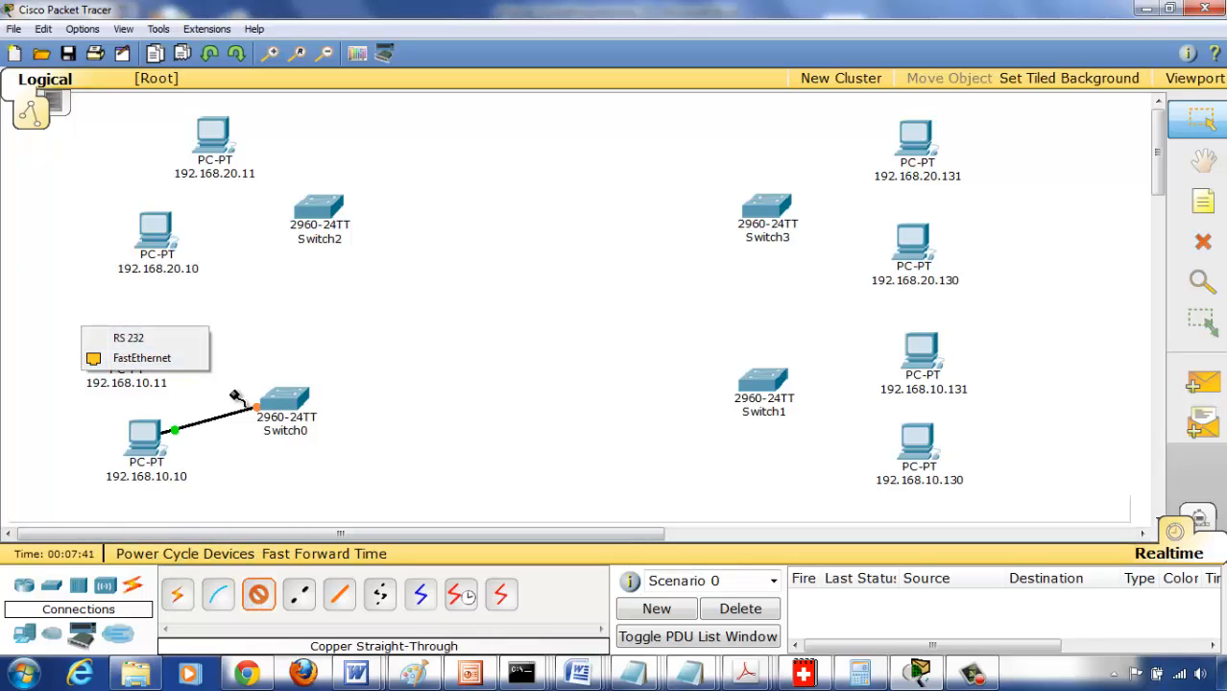
{"action": "left_click", "coordinate": [173, 358]}
{"action": "left_click", "coordinate": [281, 402]}
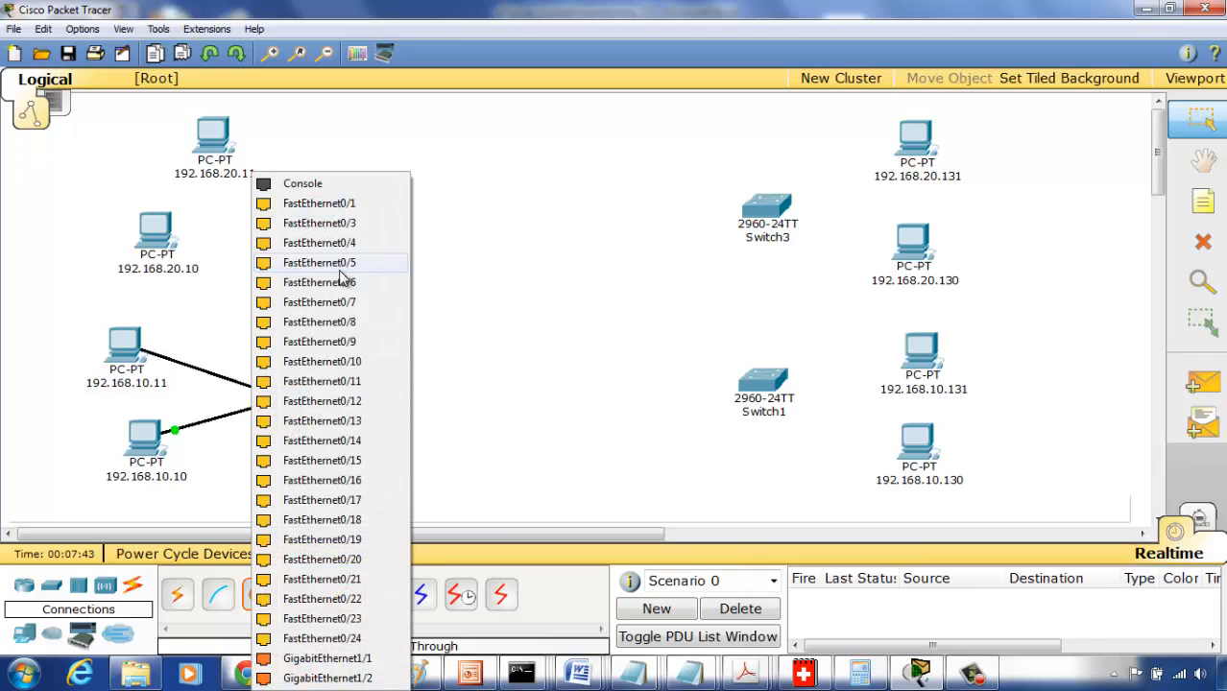
{"action": "left_click", "coordinate": [338, 224]}
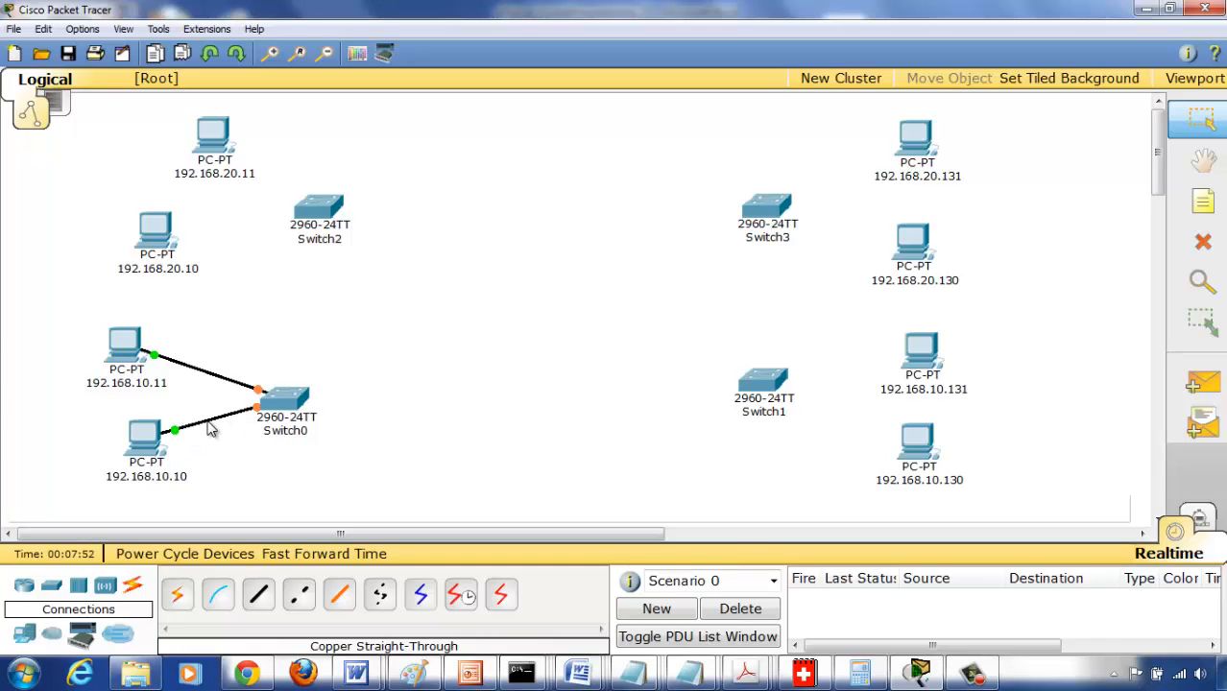
Review Switch0's VLAN database and the settings of ports FastEthernet0/2 and FastEthernet0/3, then close its window.
{"action": "left_click", "coordinate": [282, 403]}
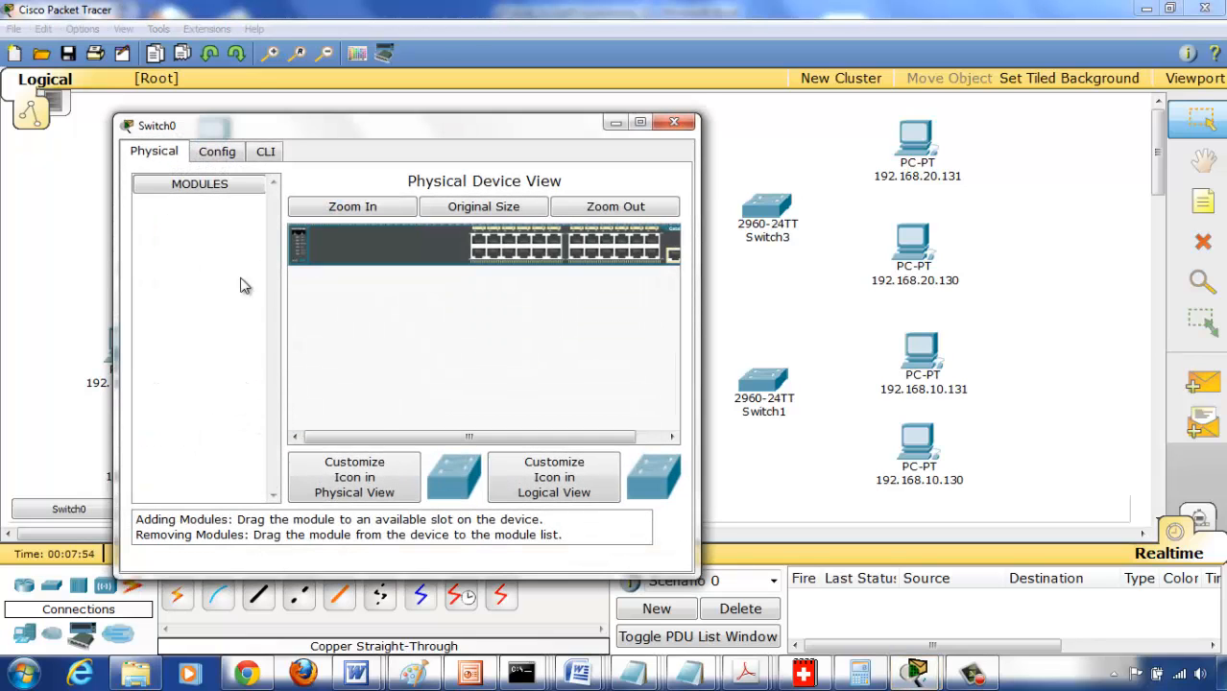
{"action": "left_click", "coordinate": [221, 151]}
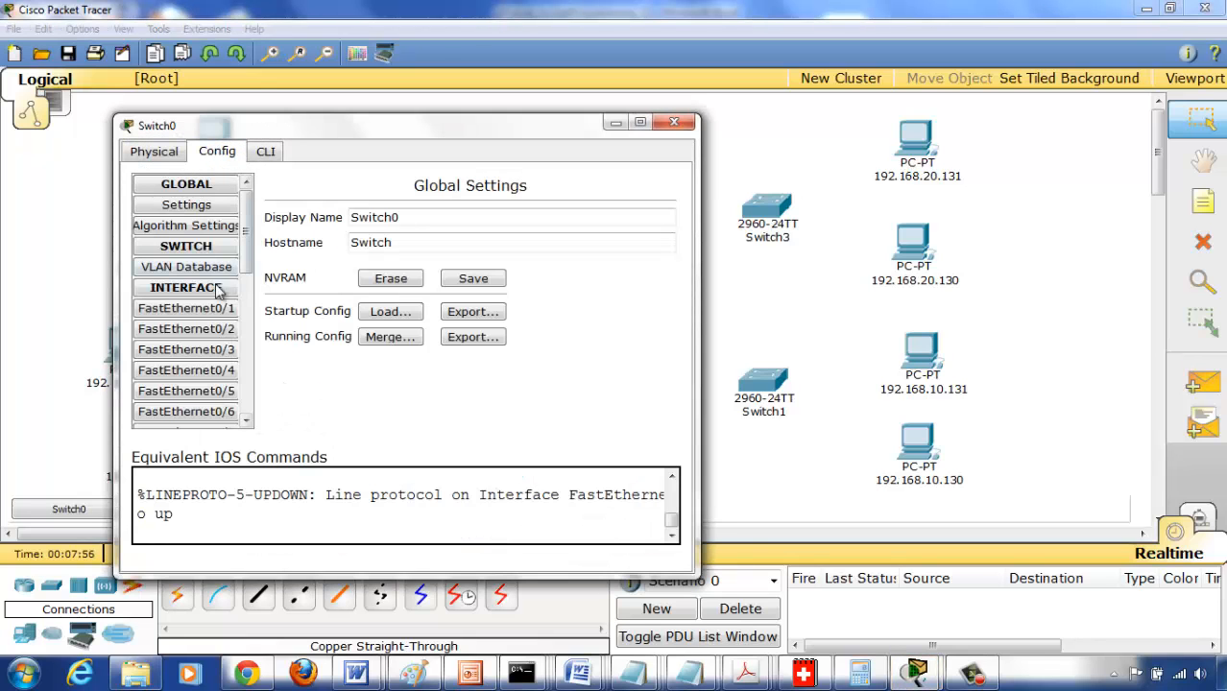
{"action": "left_click", "coordinate": [187, 270]}
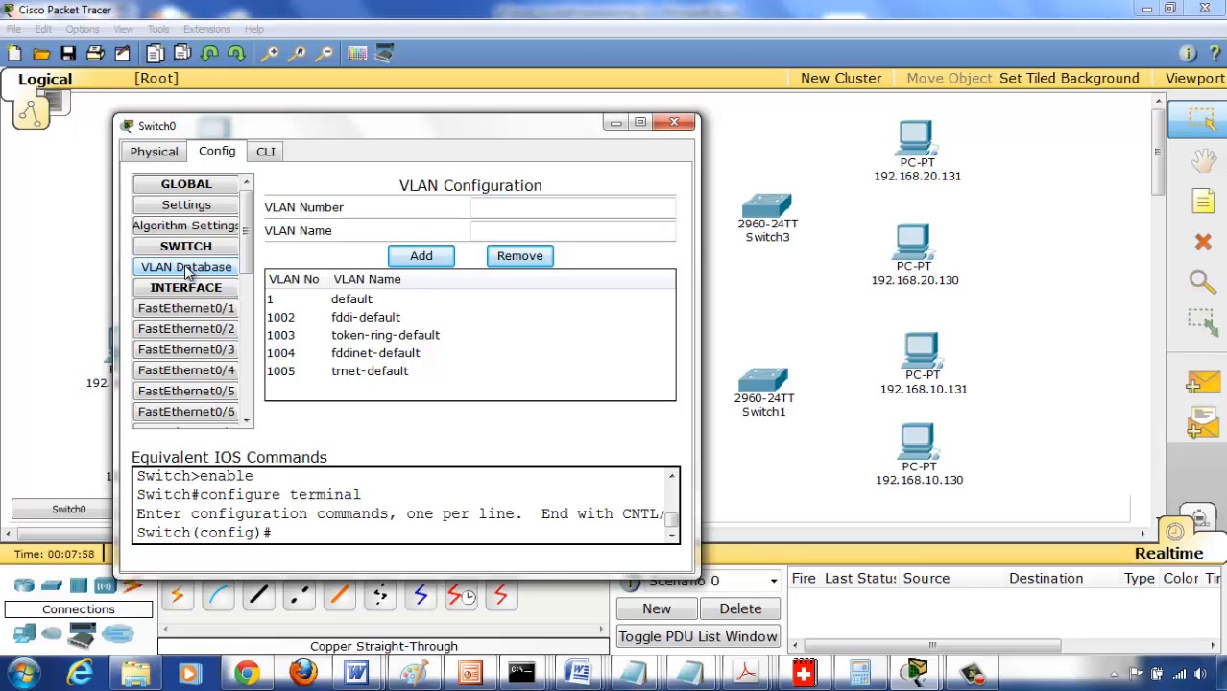
{"action": "left_click", "coordinate": [217, 330]}
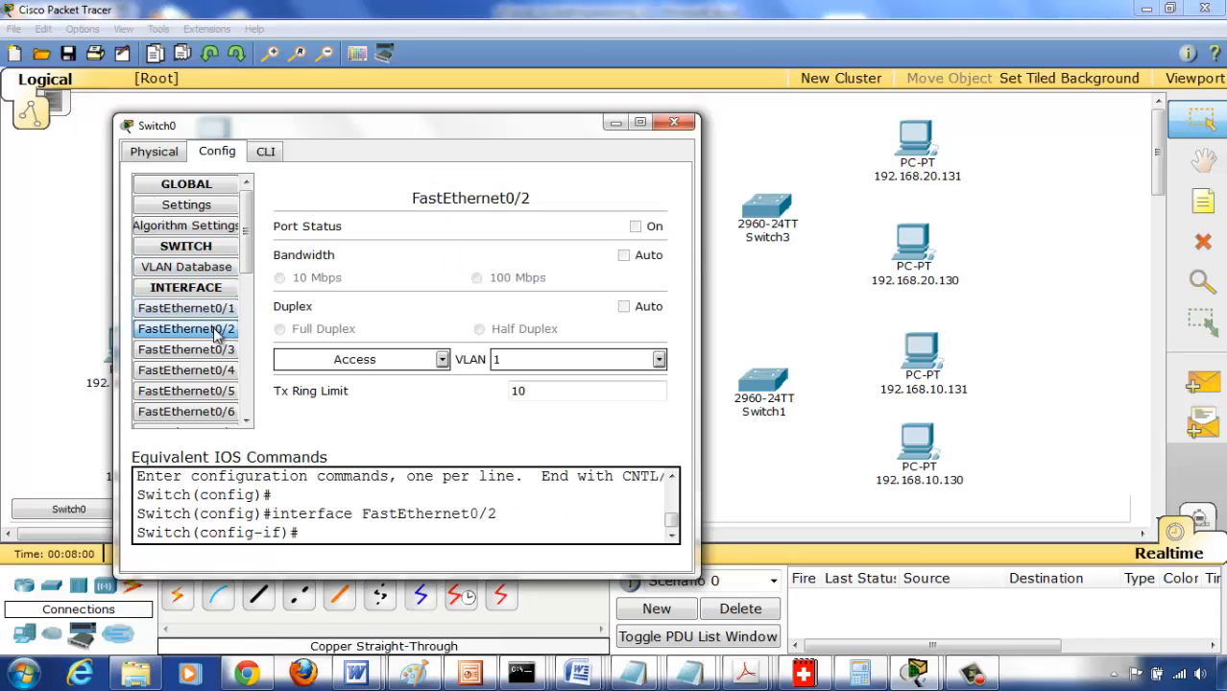
{"action": "left_click", "coordinate": [211, 354]}
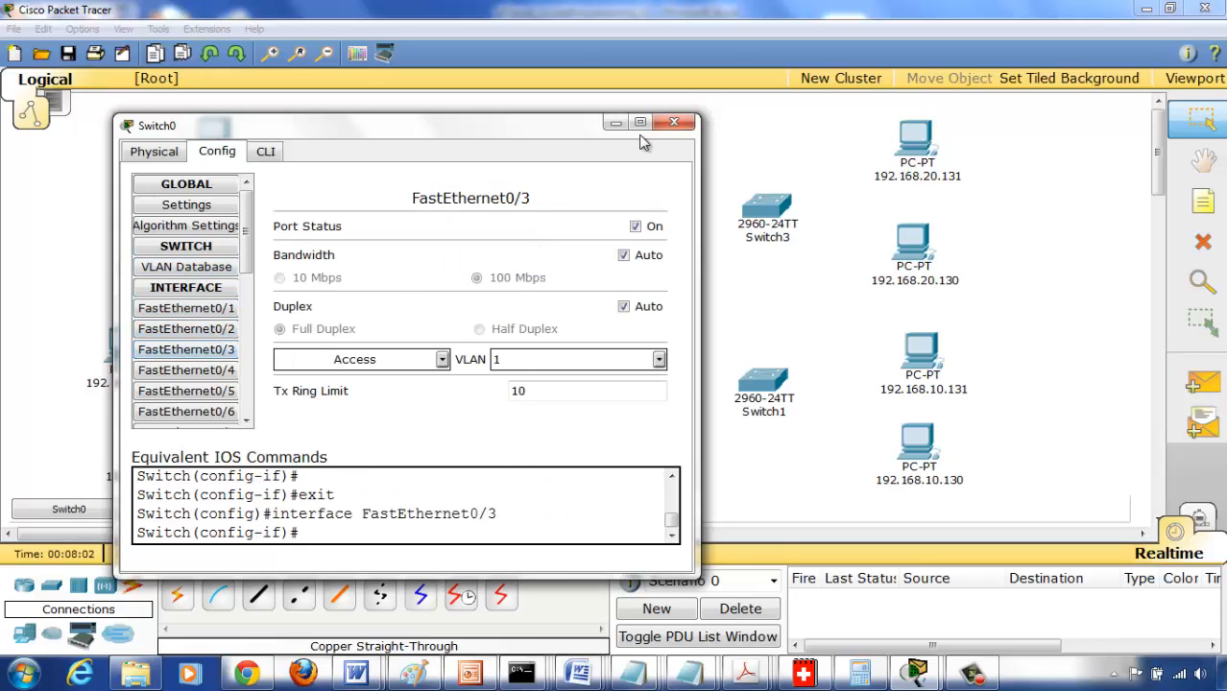
{"action": "left_click", "coordinate": [678, 129]}
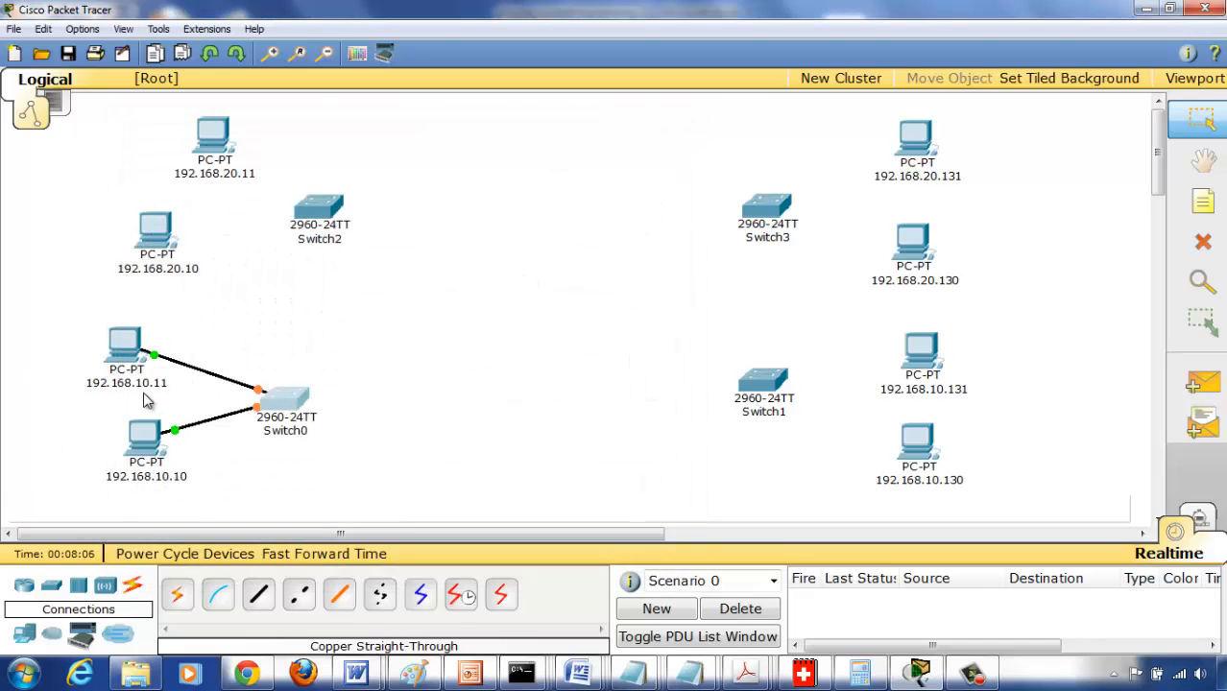
{"action": "left_click", "coordinate": [144, 434]}
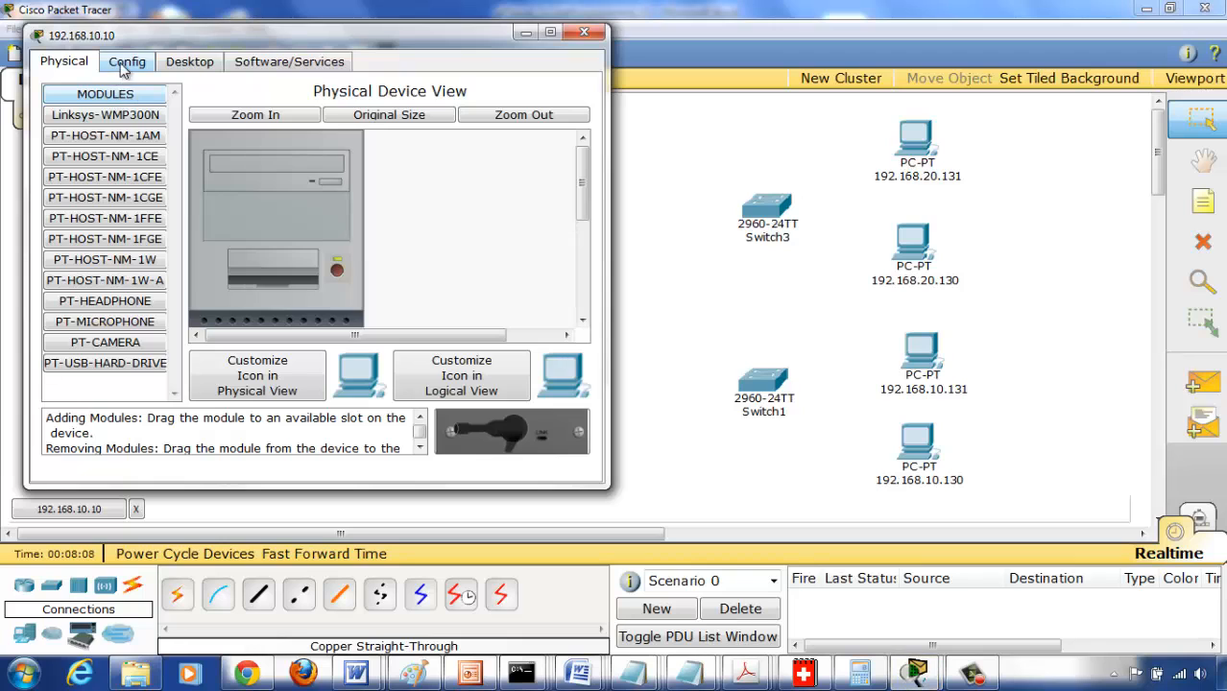
{"action": "left_click", "coordinate": [124, 65]}
{"action": "left_click", "coordinate": [184, 61]}
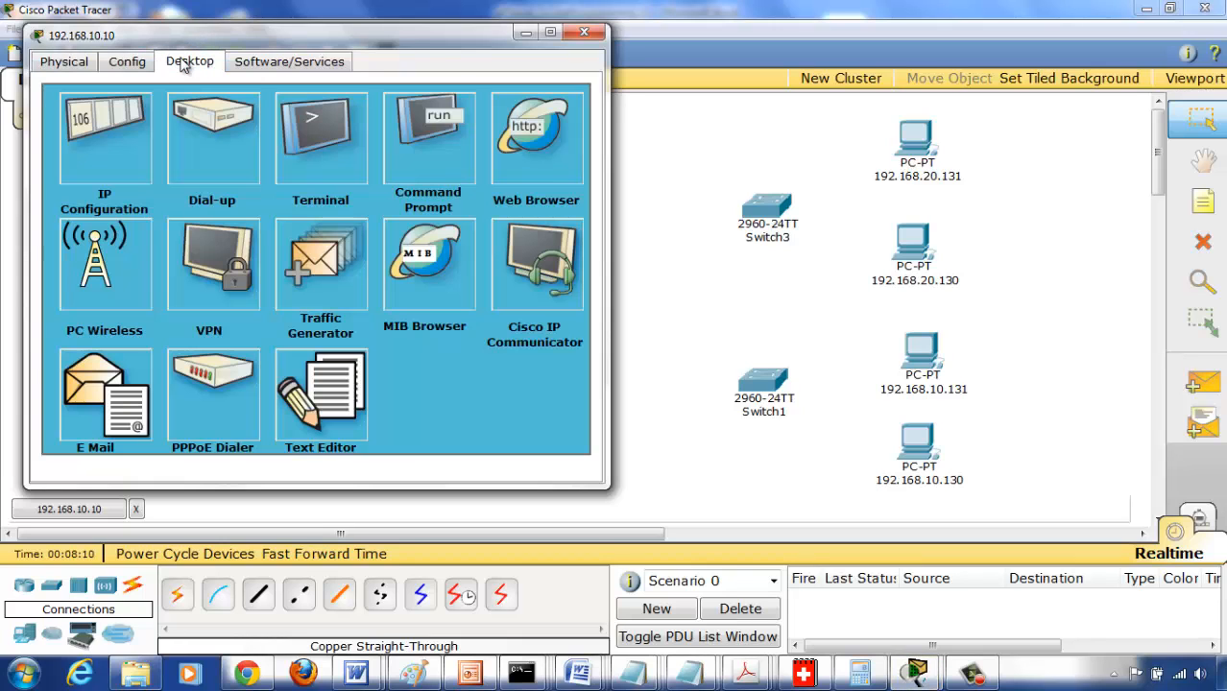
{"action": "left_click", "coordinate": [582, 36]}
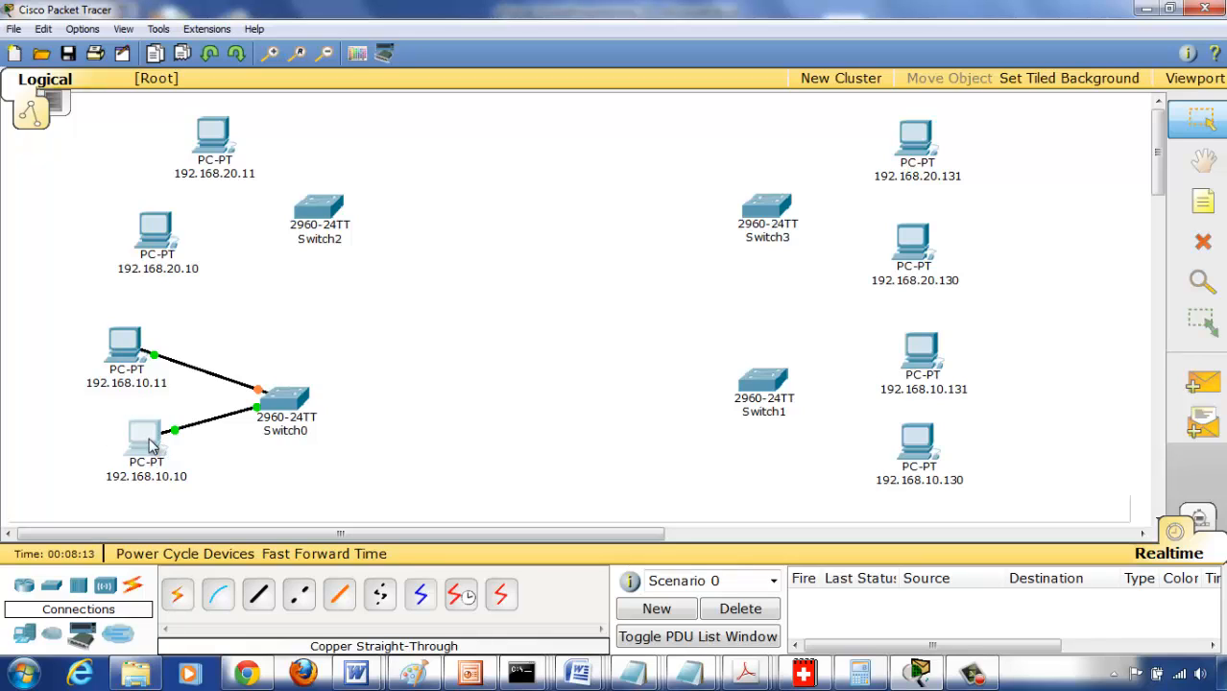
{"action": "mouse_move", "coordinate": [151, 445]}
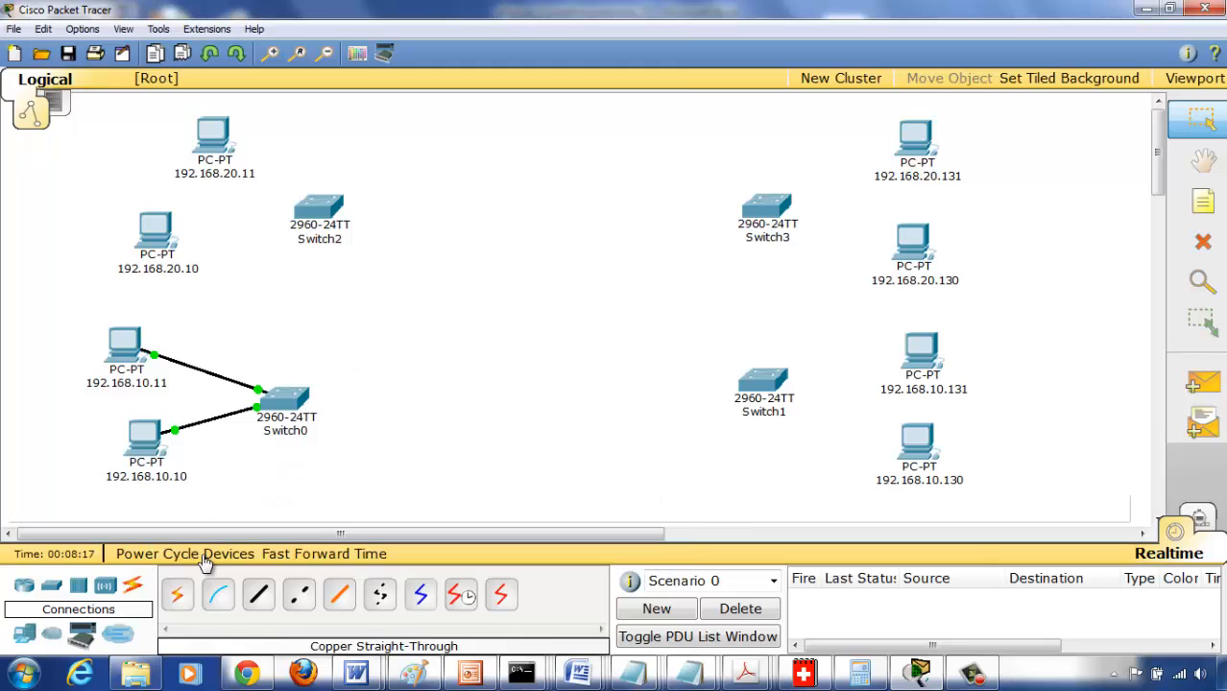
Connect the FastEthernet port of PC 192.168.20.10 to FastEthernet0/2 of Switch2 with a copper straight-through cable.
{"action": "left_click", "coordinate": [259, 598]}
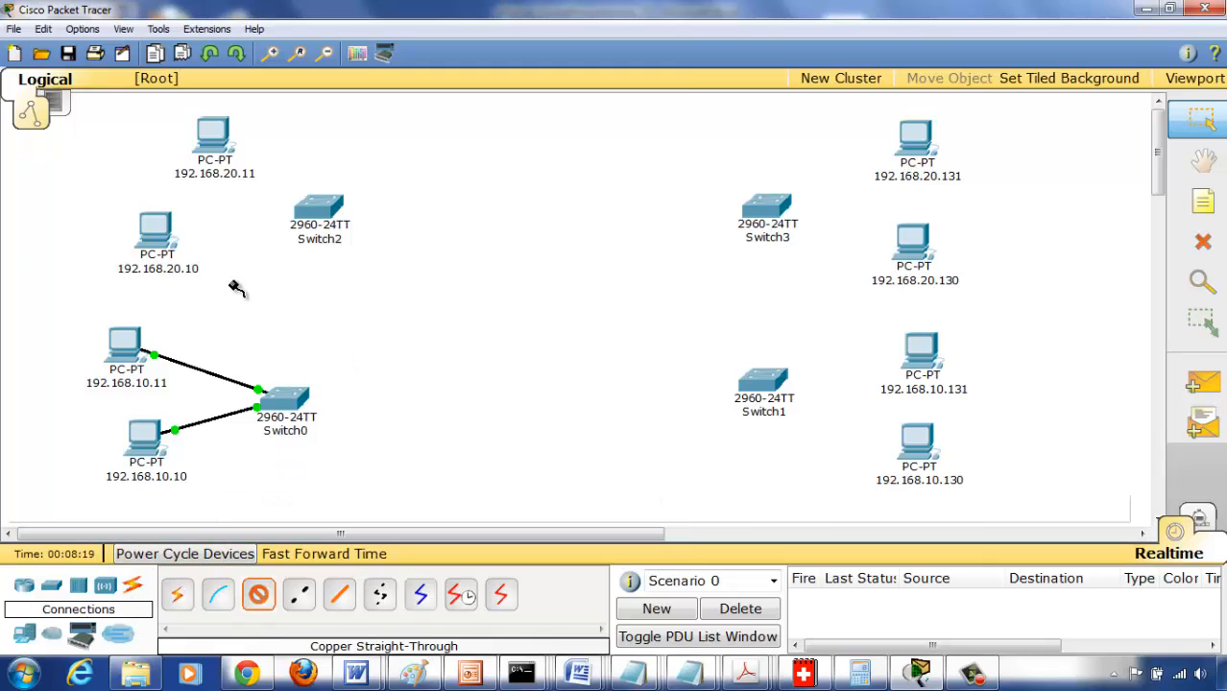
{"action": "left_click", "coordinate": [159, 231]}
{"action": "left_click", "coordinate": [182, 242]}
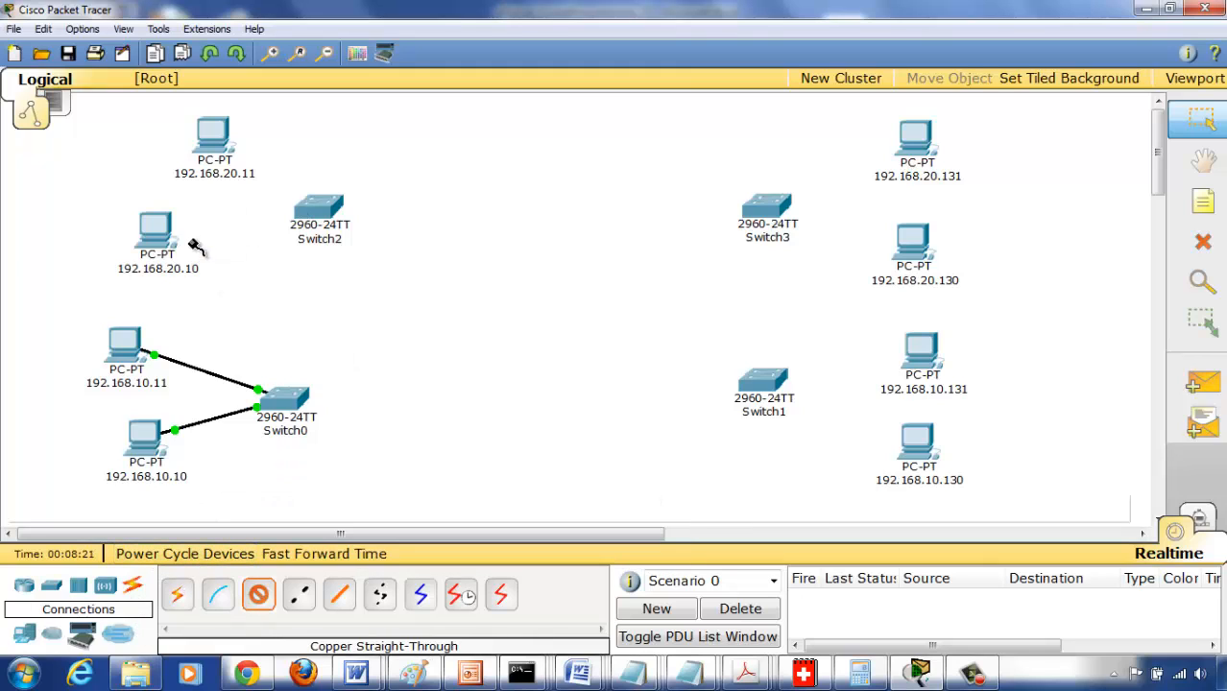
{"action": "left_click", "coordinate": [319, 210]}
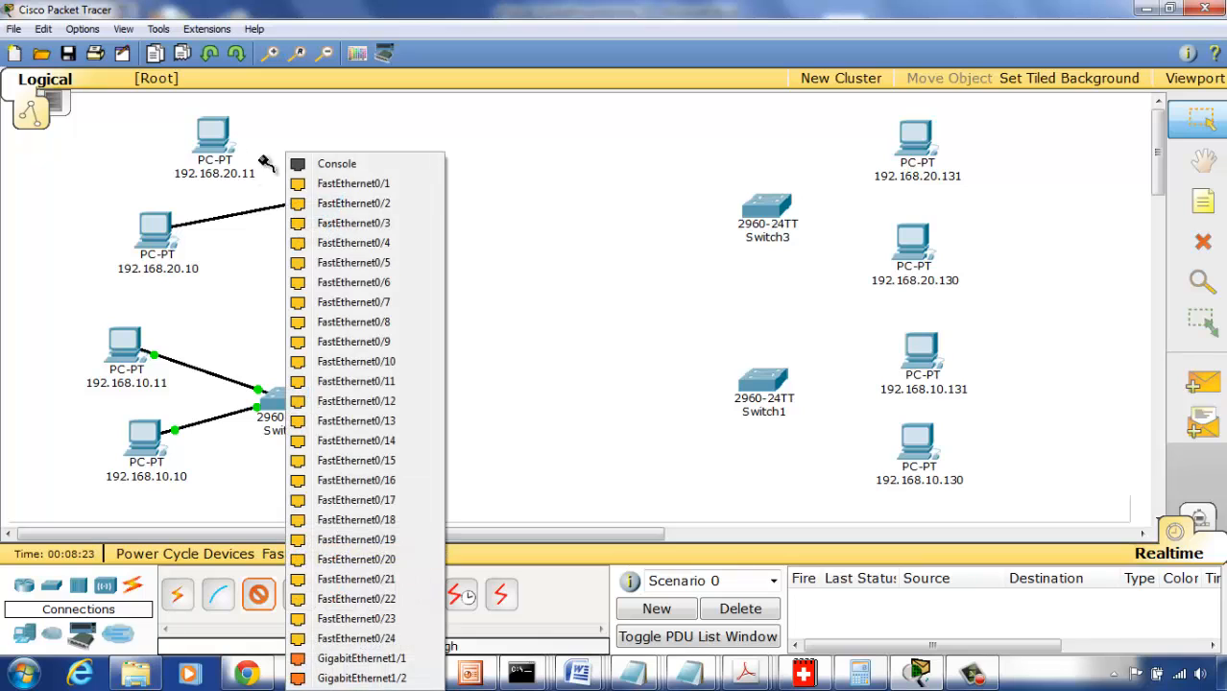
{"action": "left_click", "coordinate": [315, 203]}
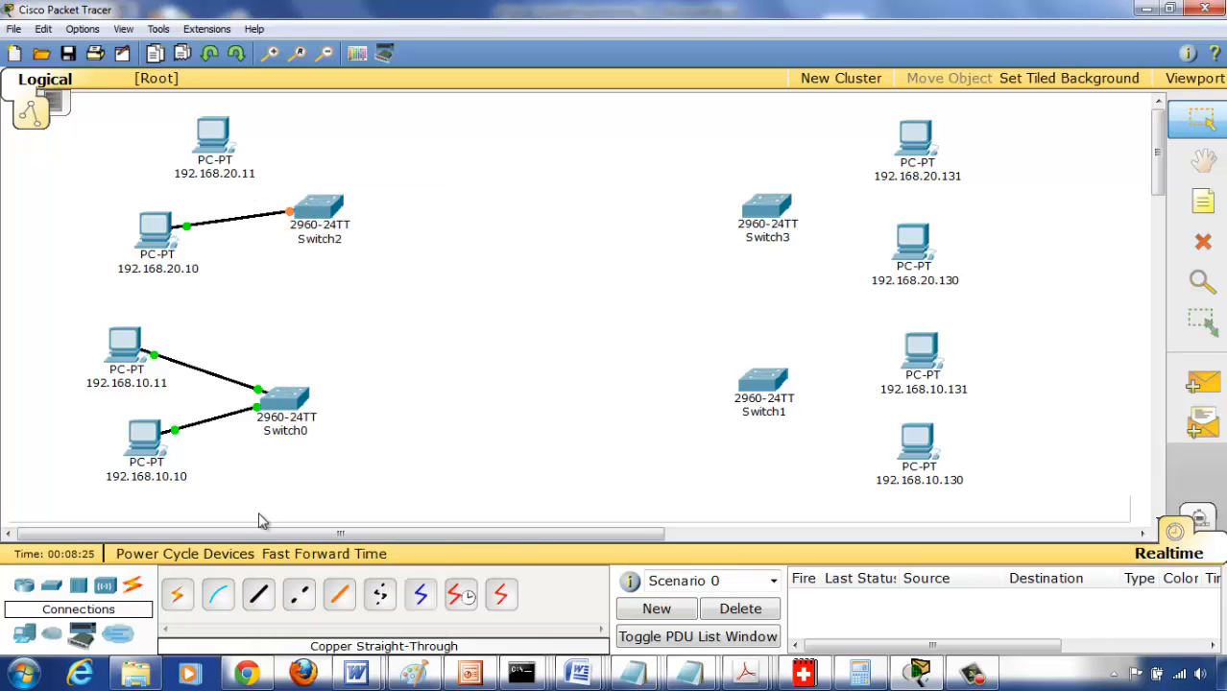
Connect the FastEthernet port of PC 192.168.20.11 to FastEthernet0/3 of Switch2 with a copper straight-through cable.
{"action": "left_click", "coordinate": [259, 595]}
{"action": "left_click", "coordinate": [238, 149]}
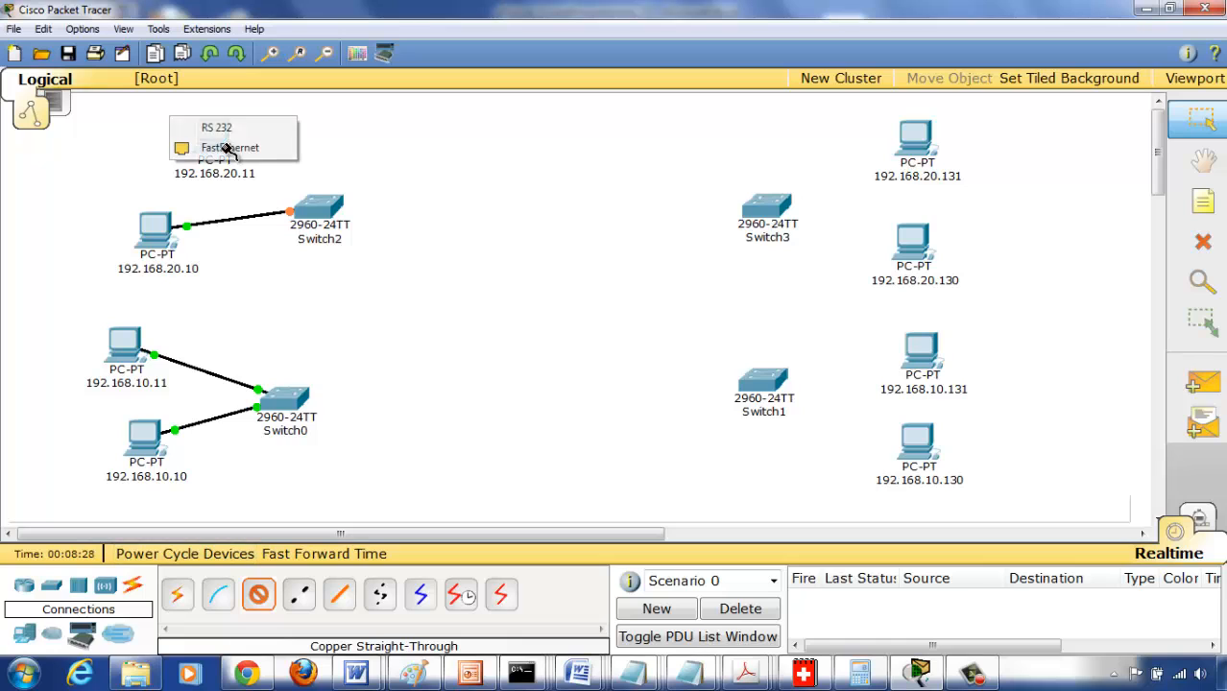
{"action": "left_click", "coordinate": [216, 146]}
{"action": "left_click", "coordinate": [327, 205]}
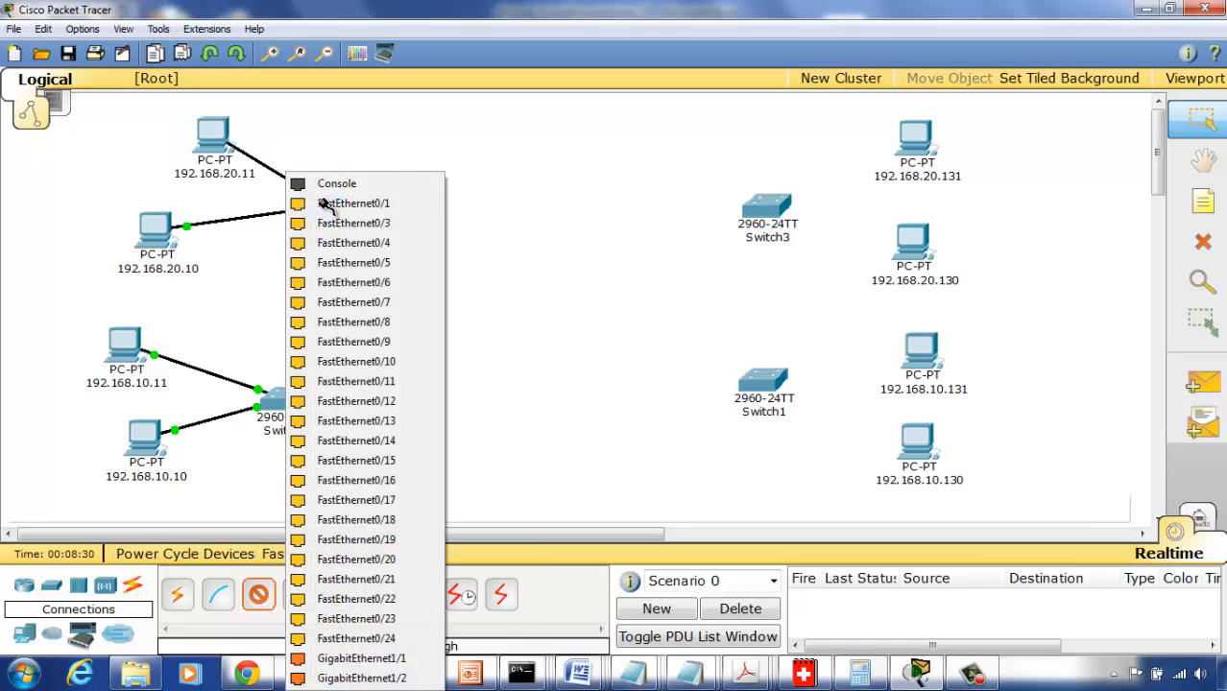
{"action": "left_click", "coordinate": [359, 223]}
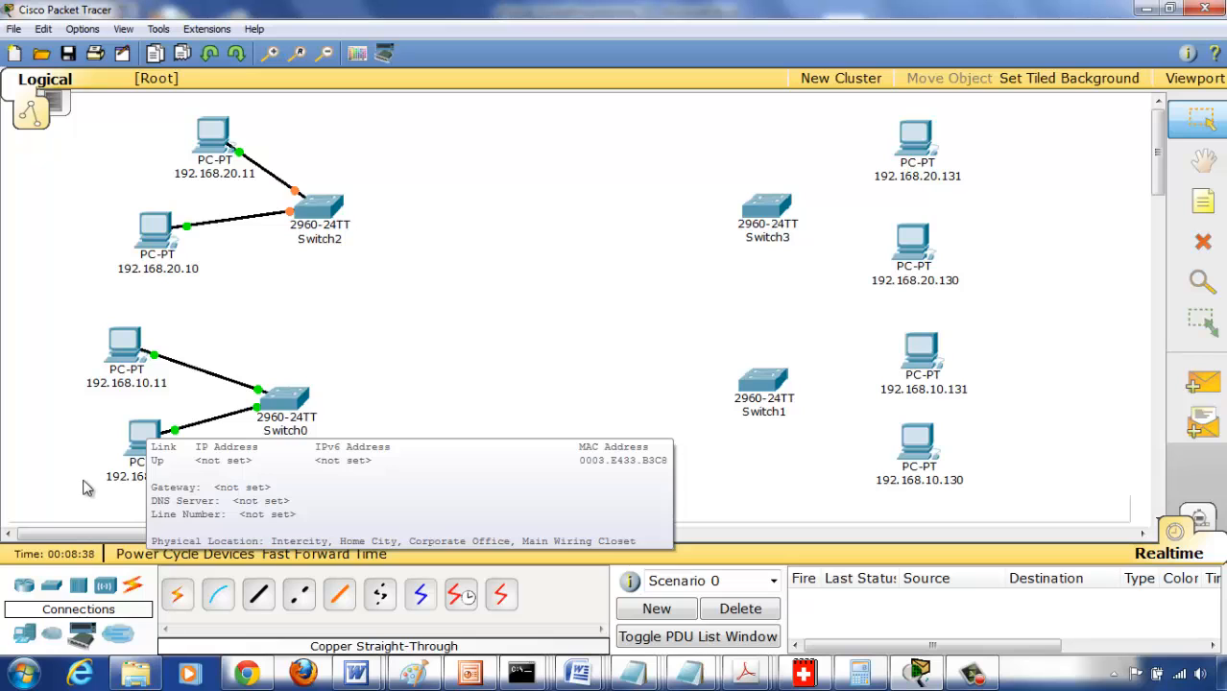
Add a VLAN-1 note beside Switch0's PCs and position it between 192.168.10.11 and 192.168.10.10.
{"action": "left_click", "coordinate": [1183, 203]}
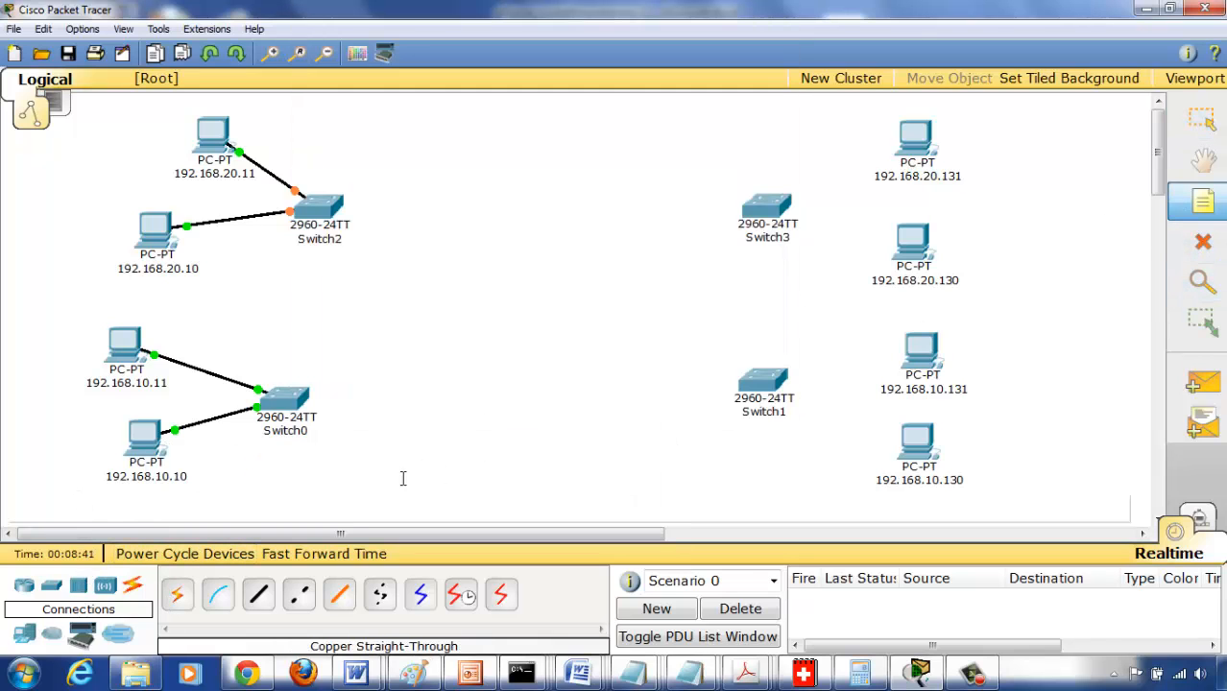
{"action": "left_click", "coordinate": [27, 439]}
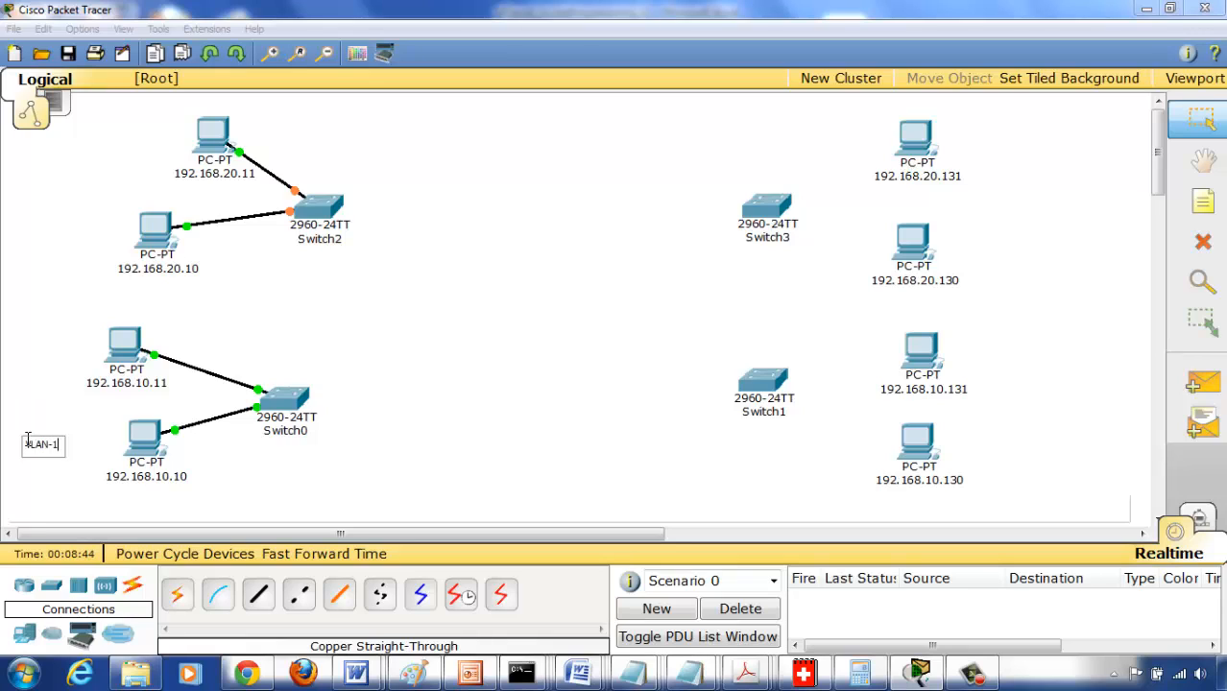
{"action": "left_click", "coordinate": [382, 338]}
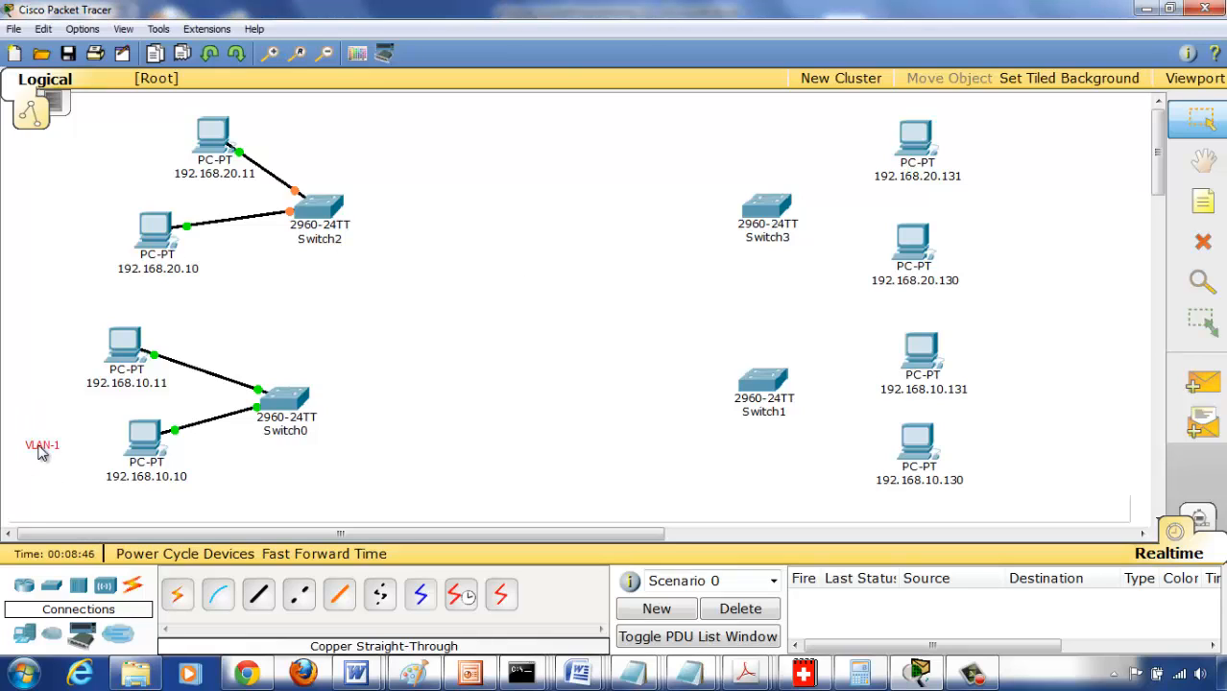
{"action": "left_click_drag", "start_coordinate": [41, 453], "coordinate": [55, 415]}
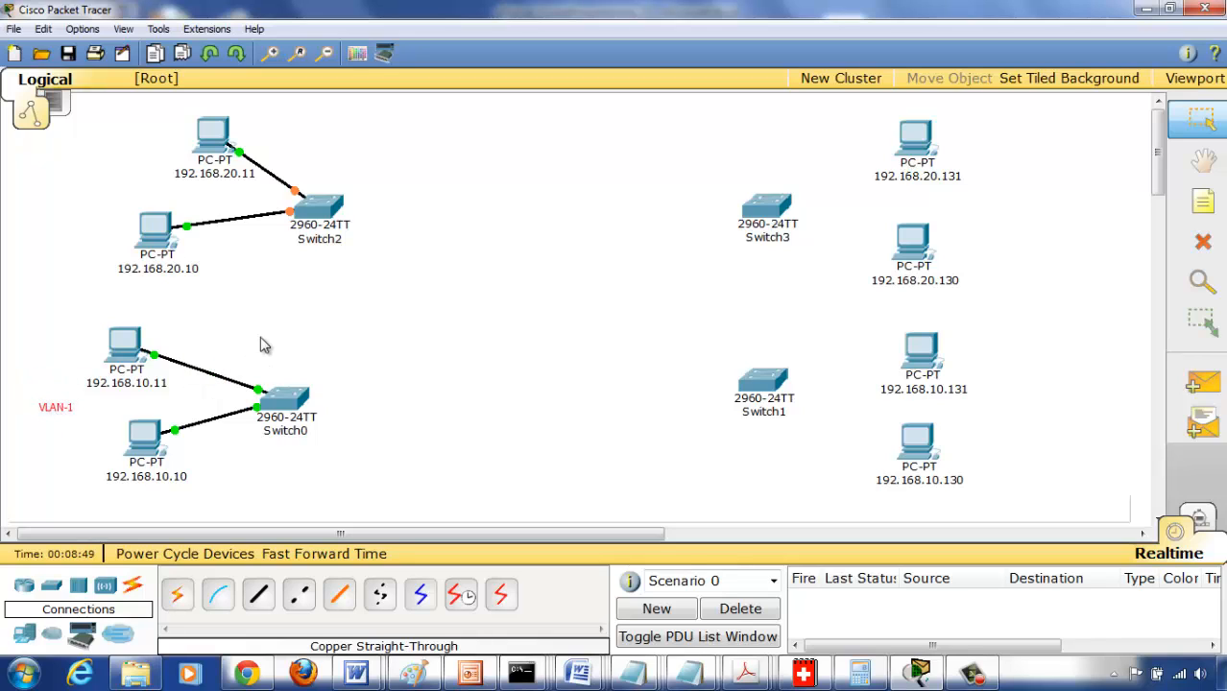
{"action": "left_click", "coordinate": [373, 325]}
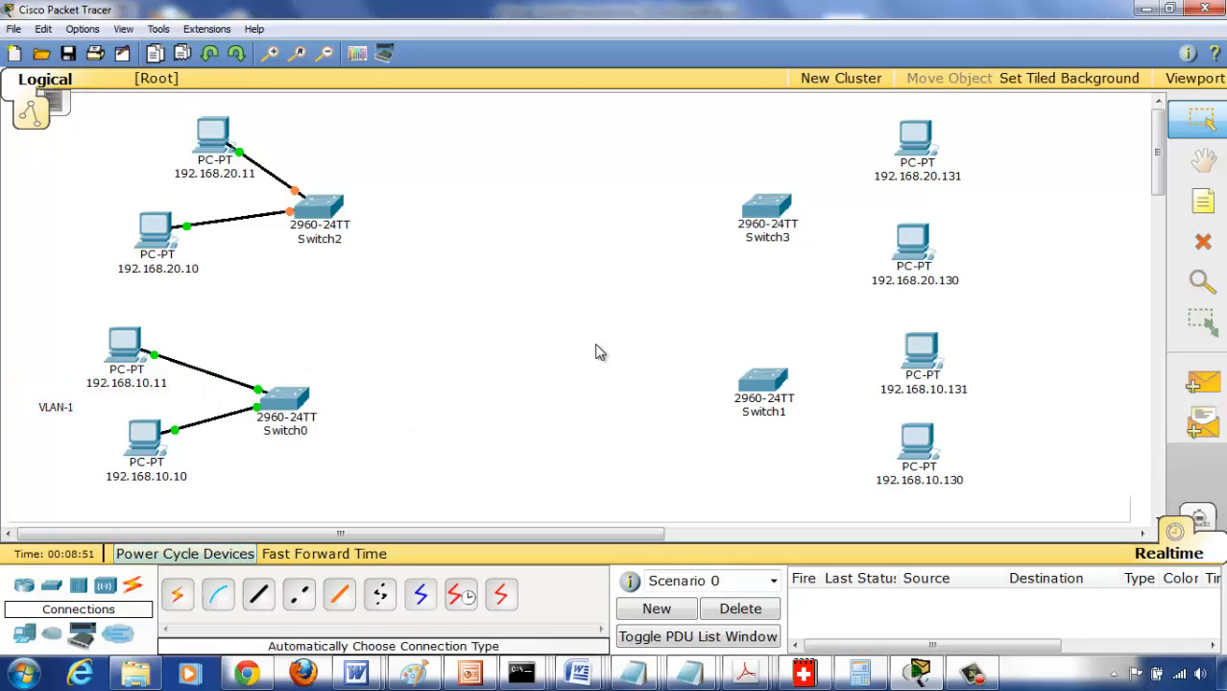
Add a VLAN-2 note beside PCs 192.168.20.11 and 192.168.20.10 near Switch2.
{"action": "left_click", "coordinate": [1203, 199]}
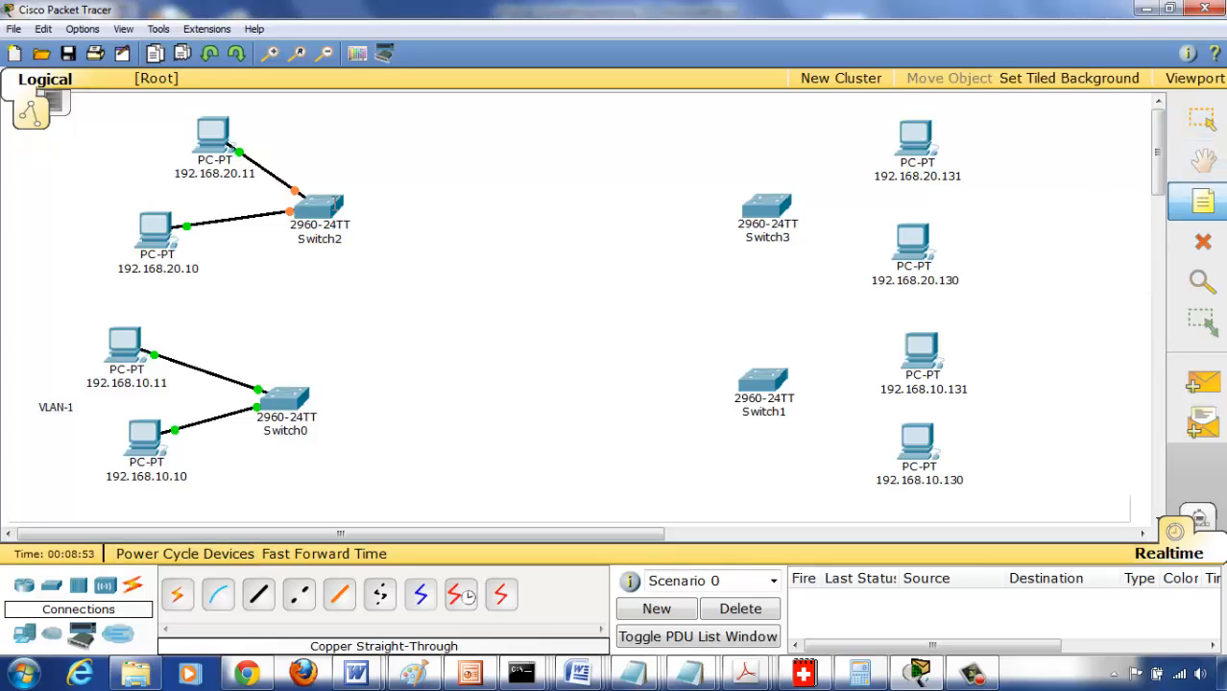
{"action": "left_click", "coordinate": [79, 176]}
{"action": "type", "text": "VLAN-2"}
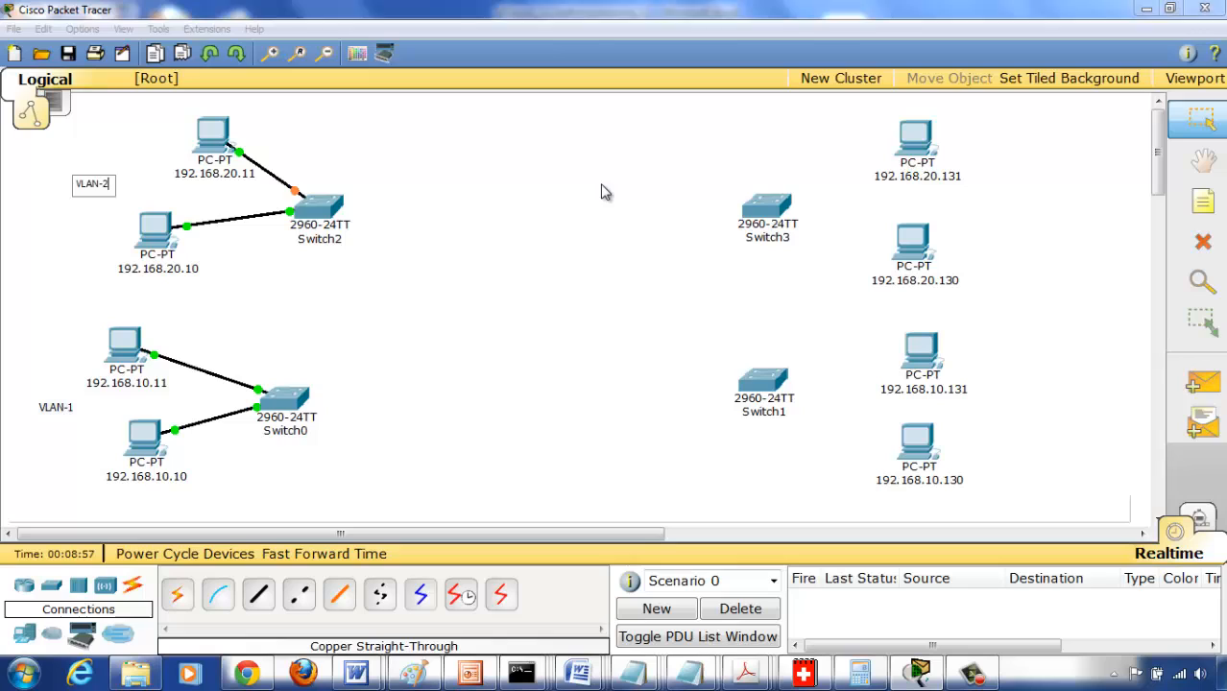
{"action": "left_click", "coordinate": [601, 193]}
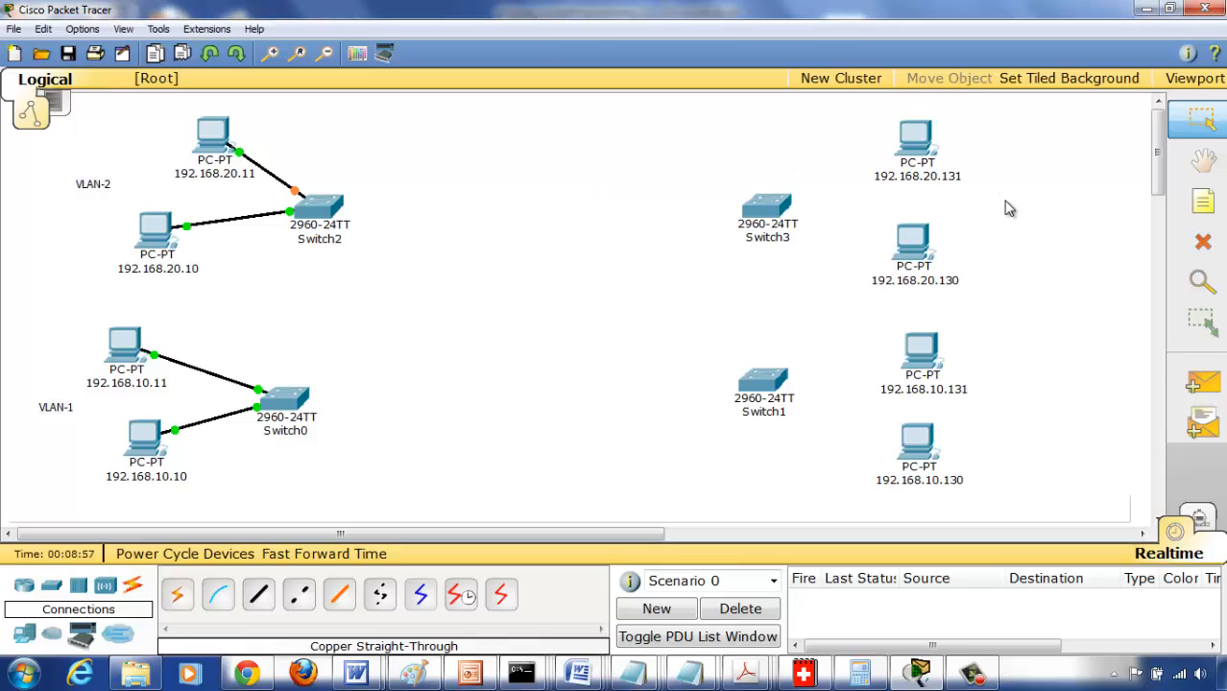
Add a VLAN-2 note beside PCs 192.168.20.131 and 192.168.20.130 near Switch3.
{"action": "left_click", "coordinate": [1203, 199]}
{"action": "left_click", "coordinate": [1033, 191]}
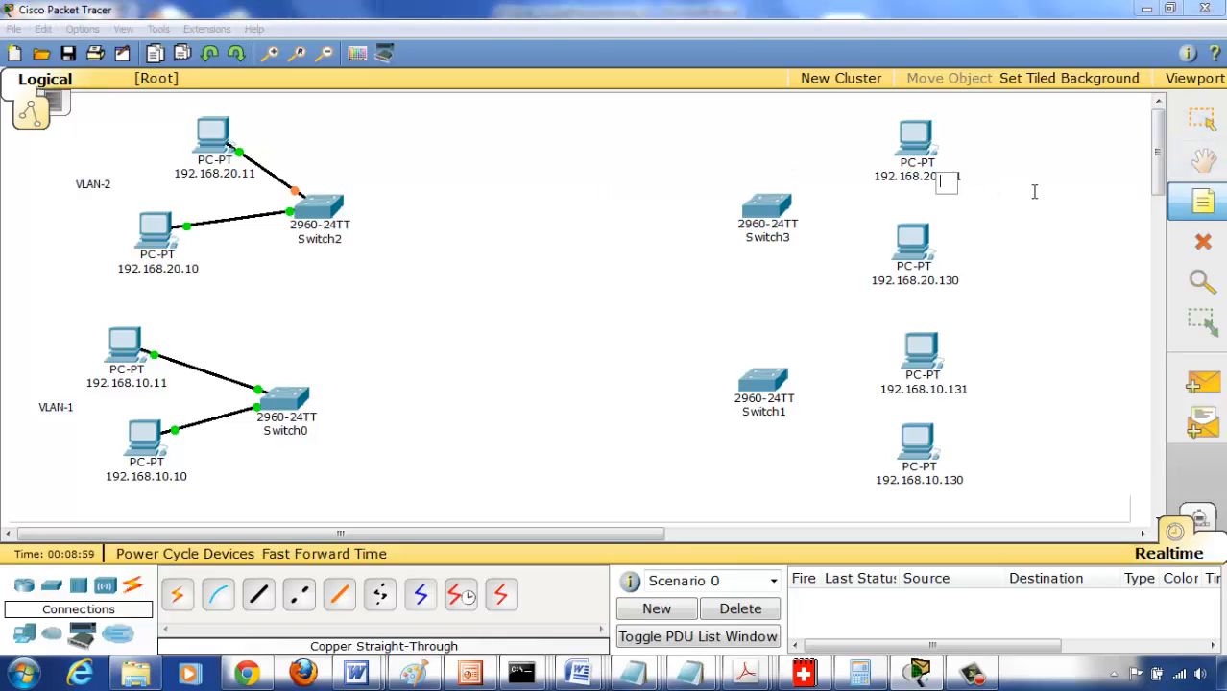
{"action": "type", "text": "VLA"}
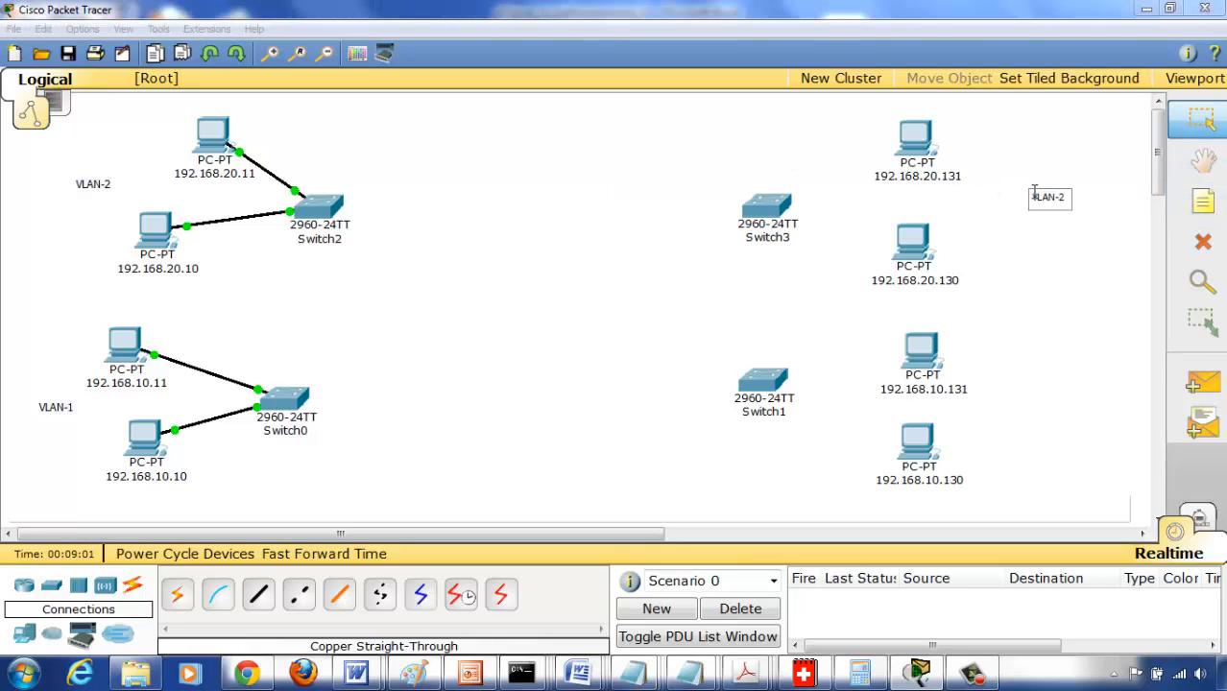
{"action": "type", "text": "N-2"}
{"action": "left_click", "coordinate": [1158, 383]}
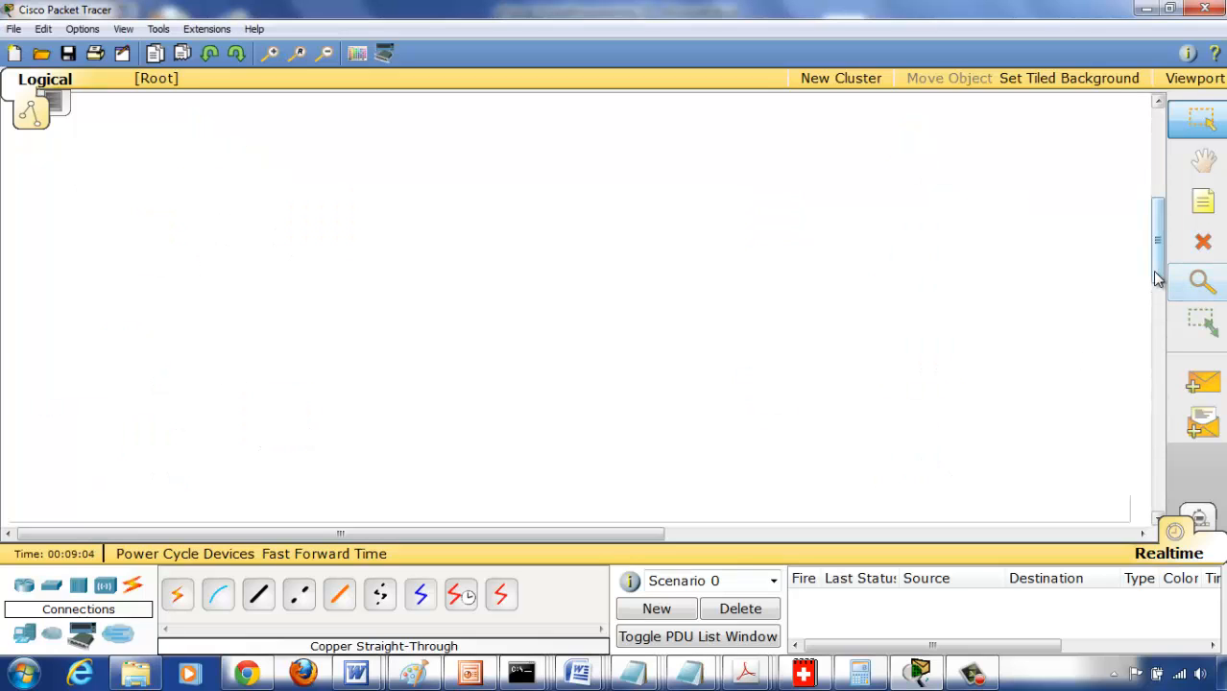
{"action": "left_click_drag", "start_coordinate": [1158, 279], "coordinate": [1158, 190]}
Add a VLAN-1 note beside PCs 192.168.10.131 and 192.168.10.130 near Switch1.
{"action": "left_click", "coordinate": [1193, 219]}
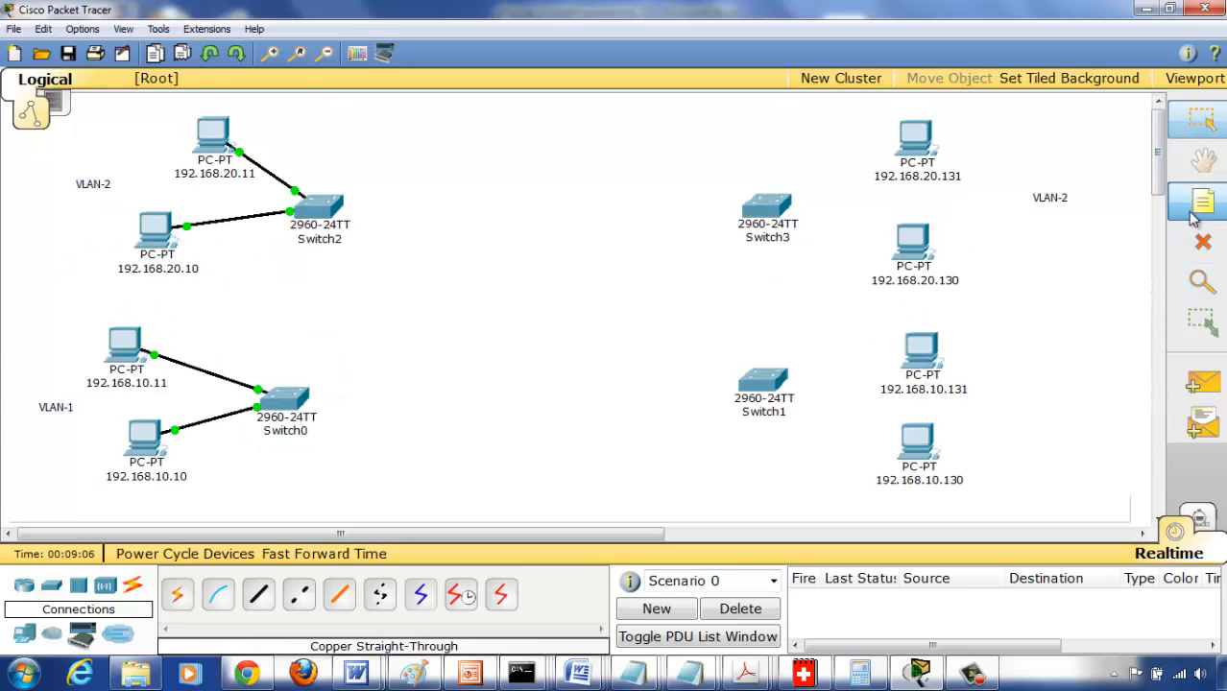
{"action": "left_click", "coordinate": [1016, 431]}
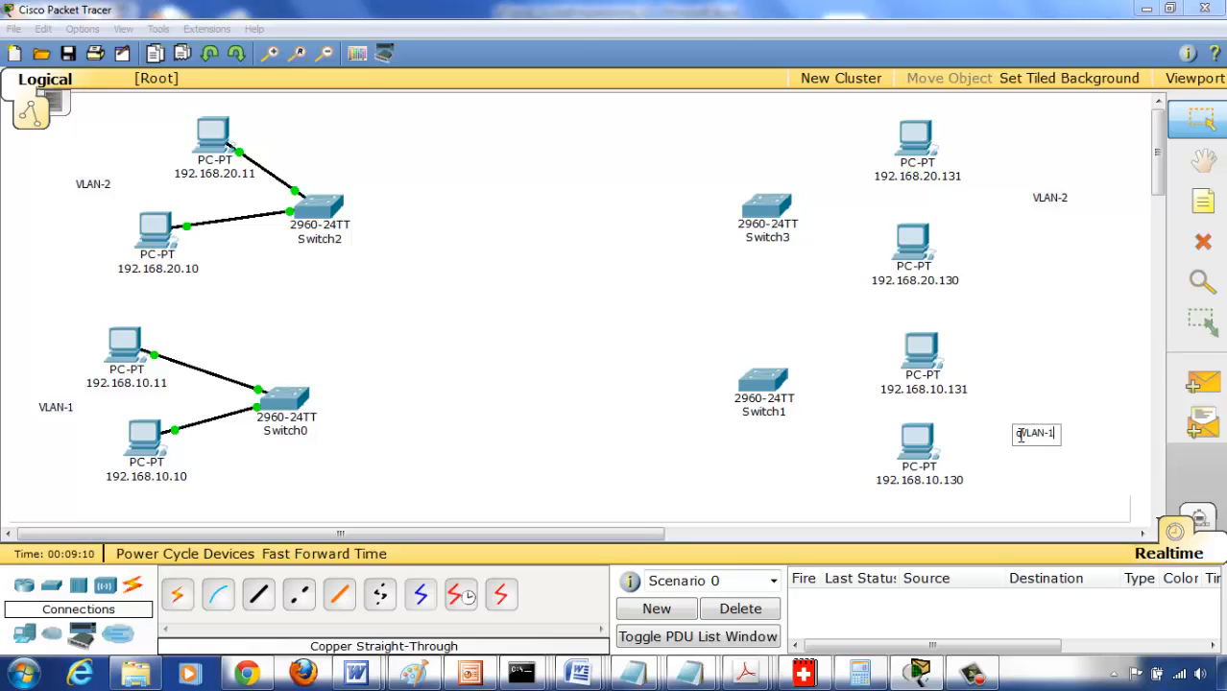
{"action": "left_click", "coordinate": [1064, 361]}
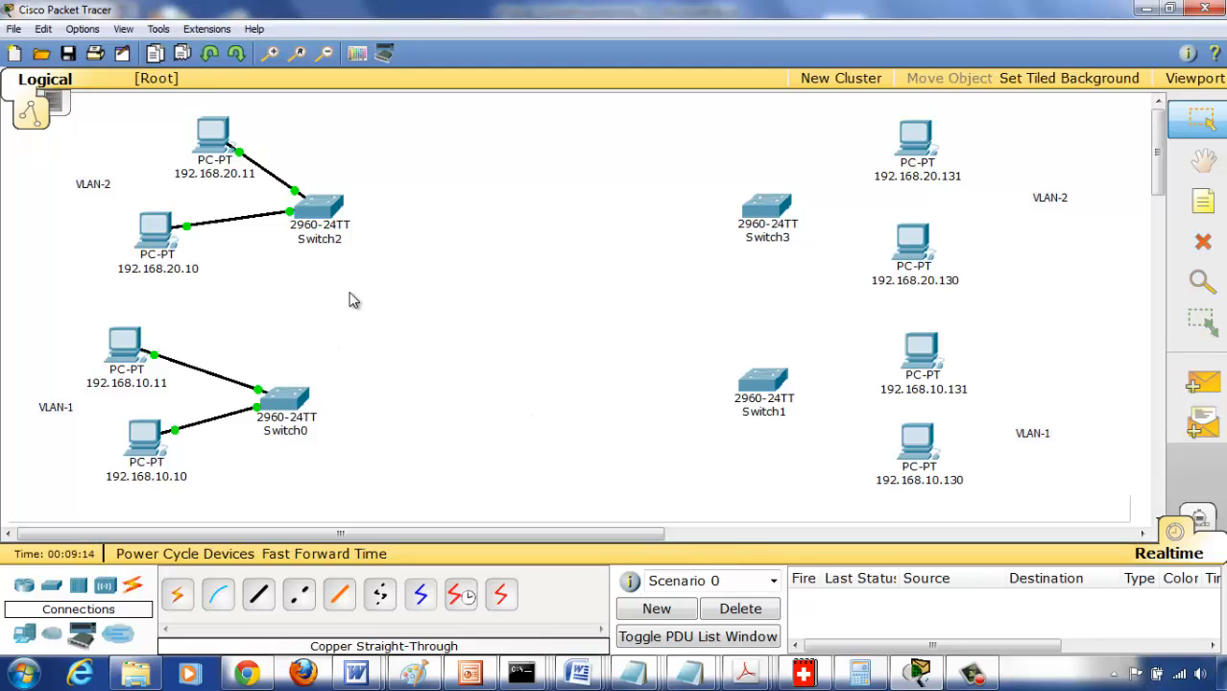
Add VLAN number 2 with the name VLAN-2 to Switch2's VLAN database.
{"action": "left_click", "coordinate": [314, 209]}
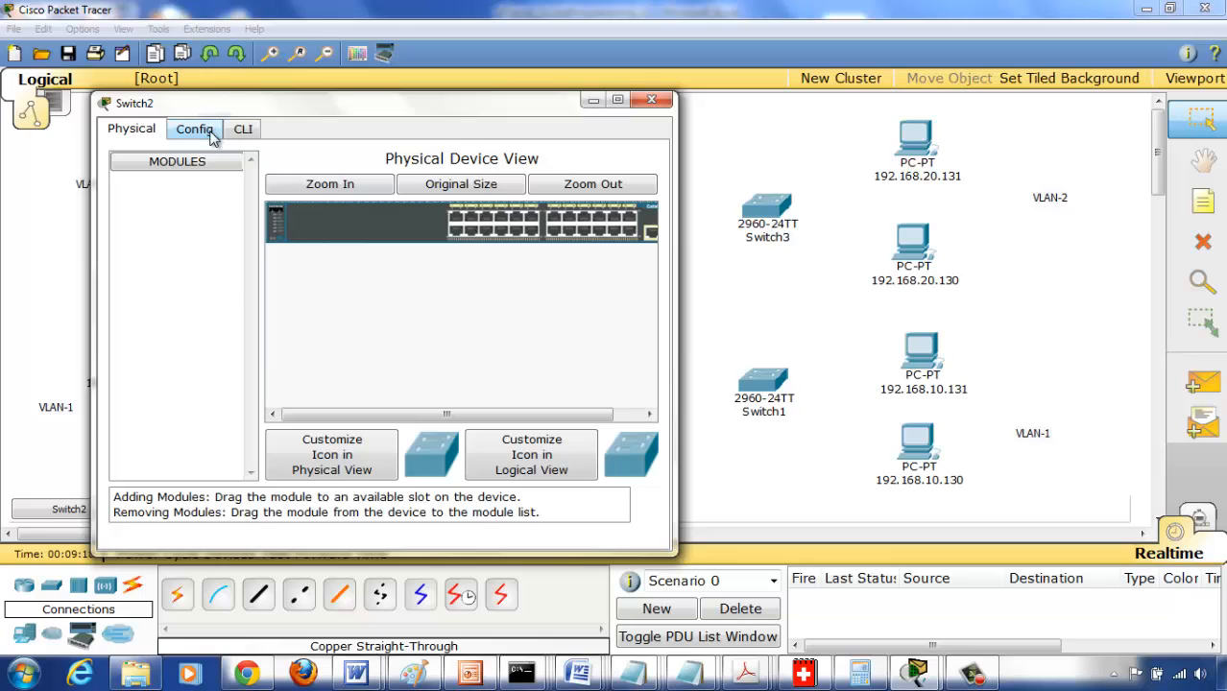
{"action": "left_click", "coordinate": [213, 134]}
{"action": "left_click", "coordinate": [160, 248]}
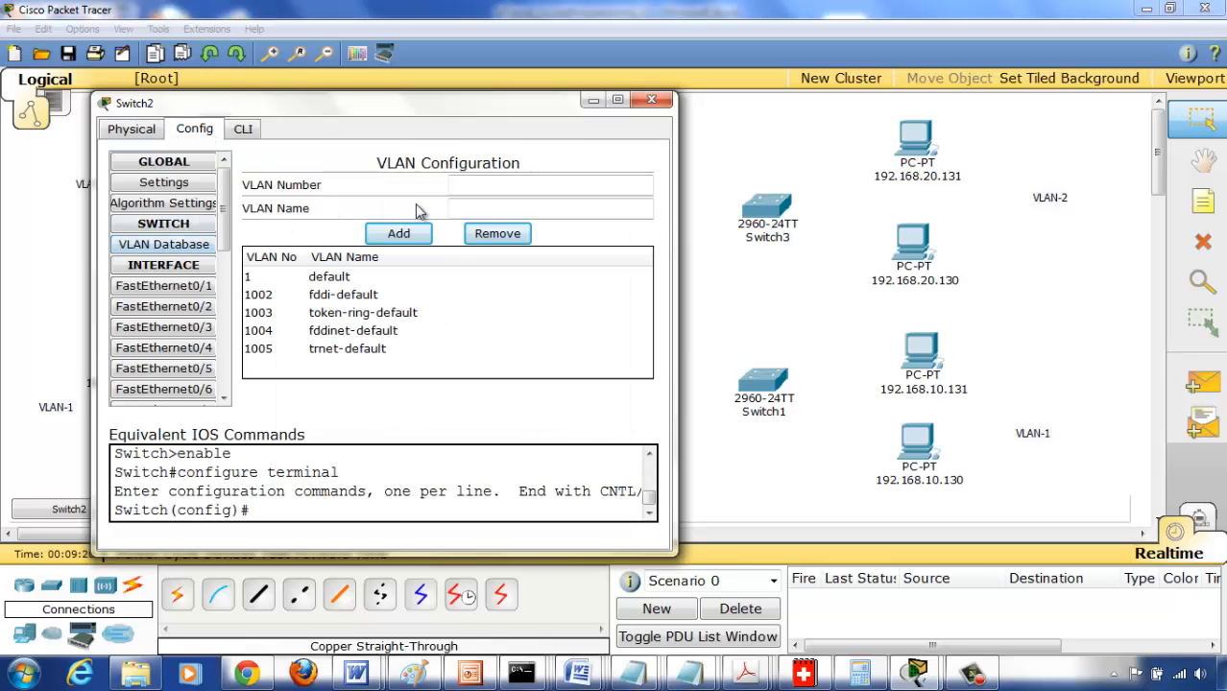
{"action": "key", "text": "Tab"}
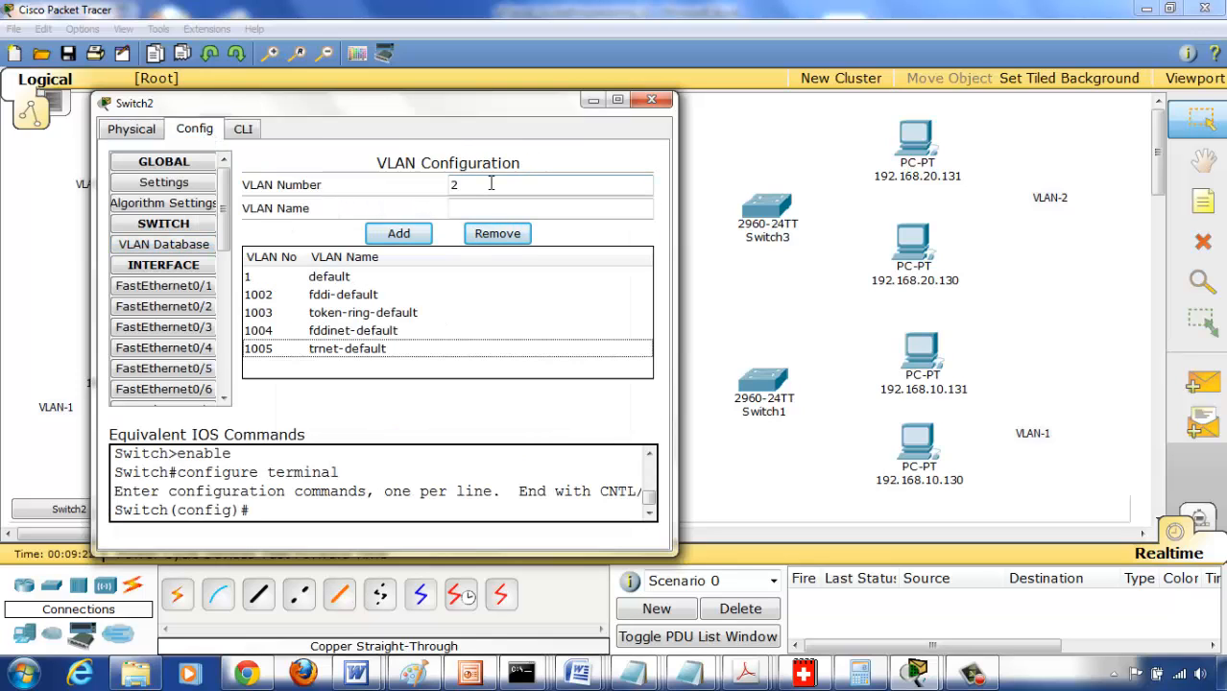
{"action": "left_click", "coordinate": [482, 207]}
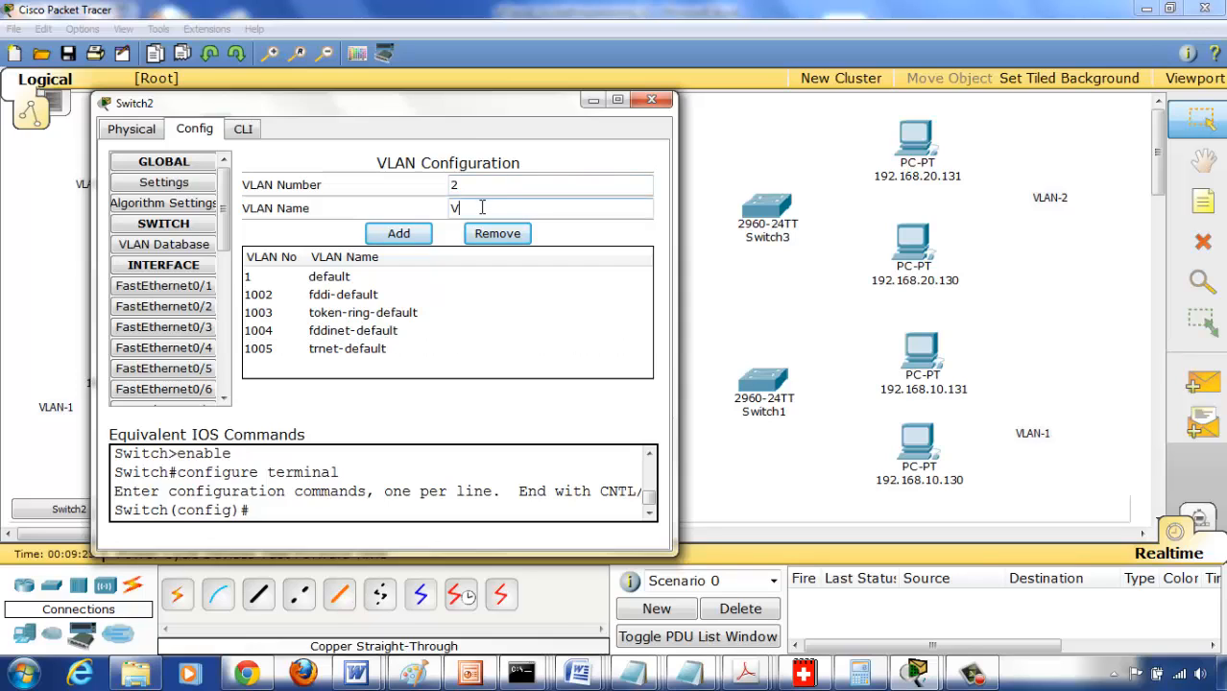
{"action": "left_click", "coordinate": [424, 239]}
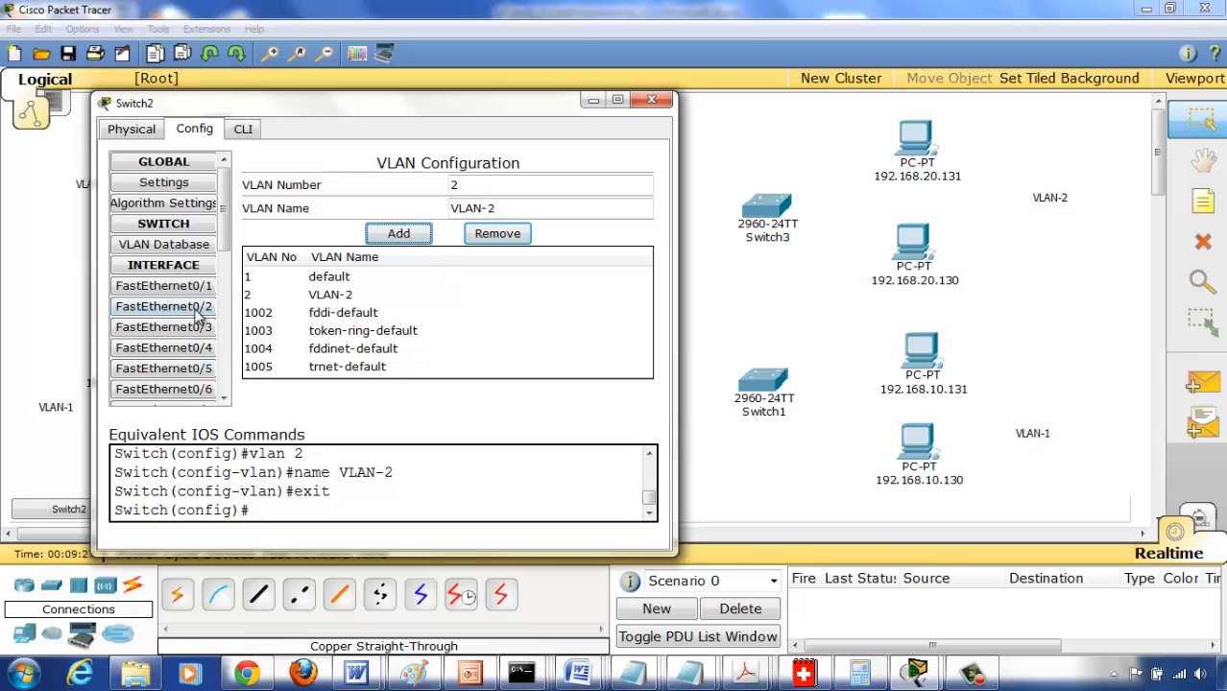
Assign Switch2's access ports FastEthernet0/2 and FastEthernet0/3 to VLAN 2.
{"action": "left_click", "coordinate": [178, 307]}
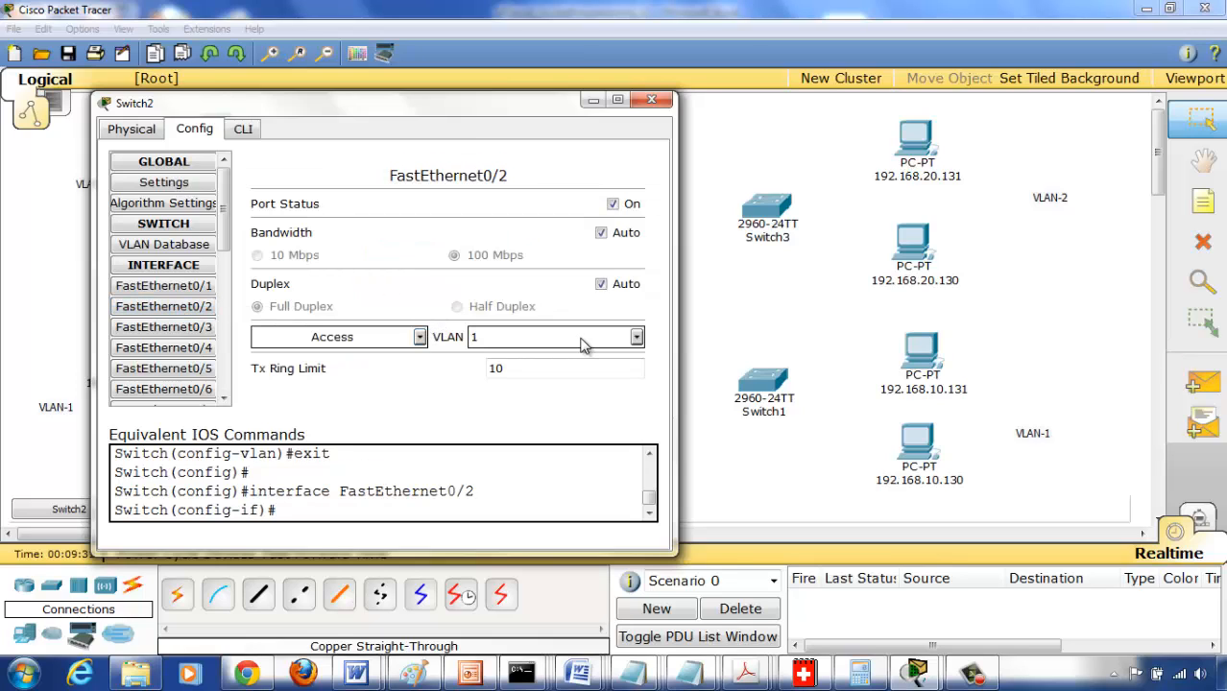
{"action": "left_click", "coordinate": [637, 337]}
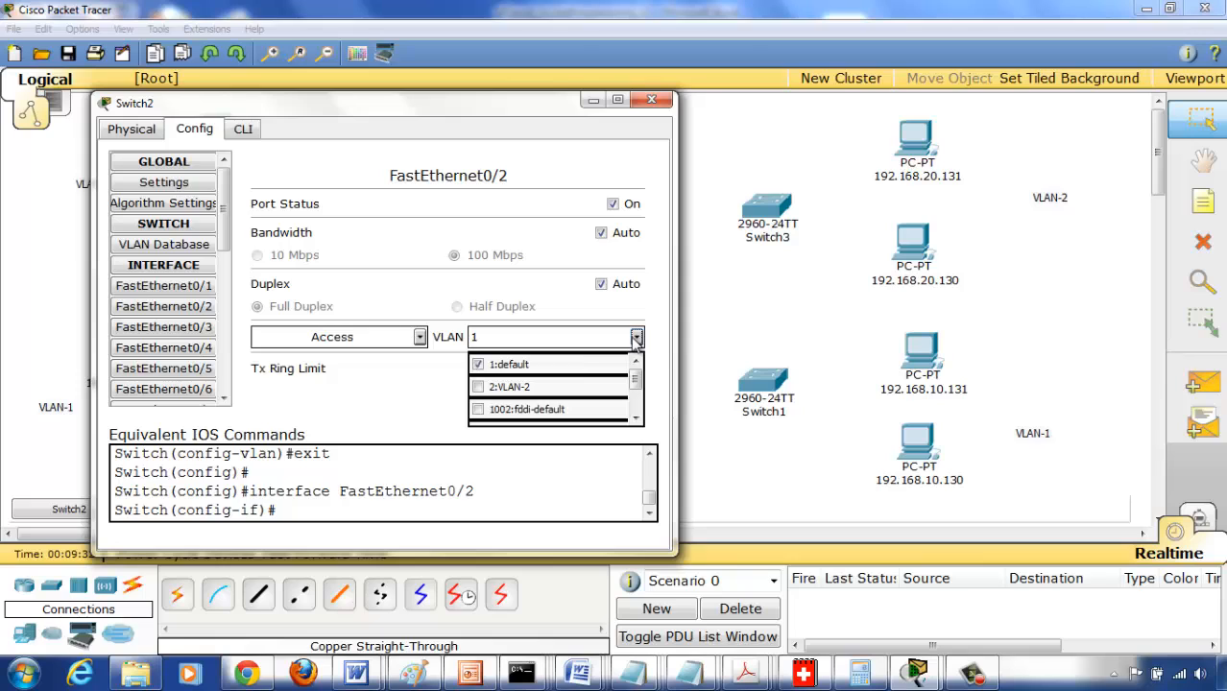
{"action": "left_click", "coordinate": [498, 389]}
{"action": "left_click", "coordinate": [185, 328]}
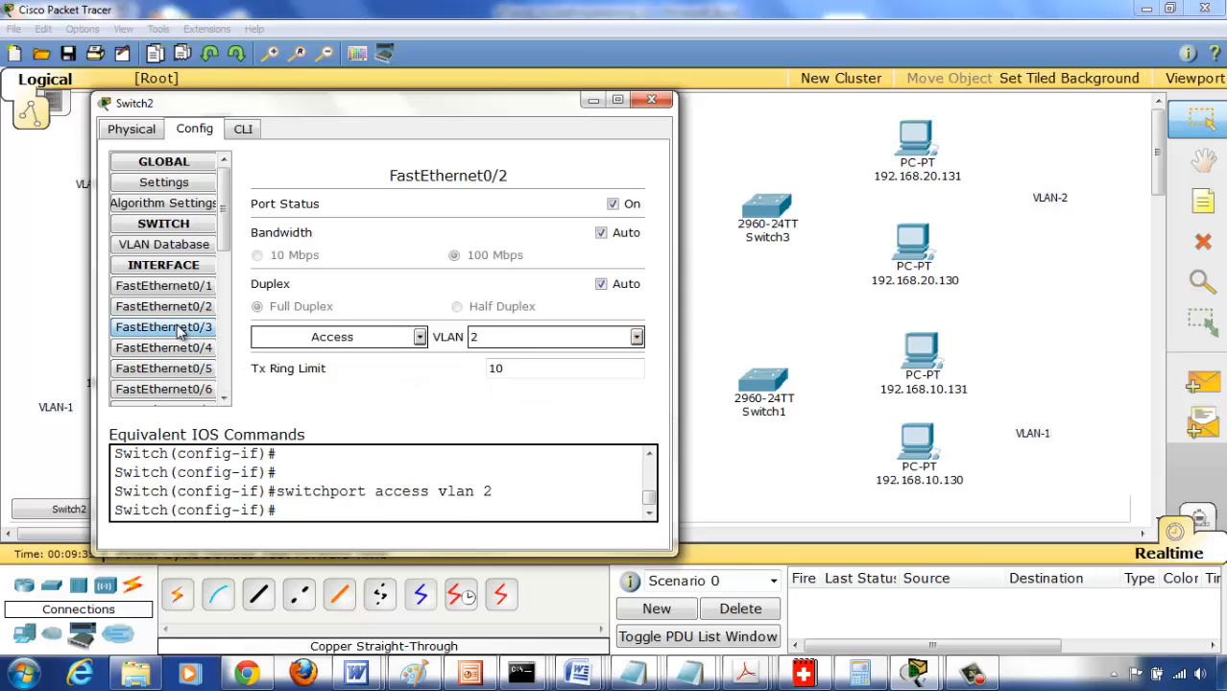
{"action": "left_click", "coordinate": [636, 337]}
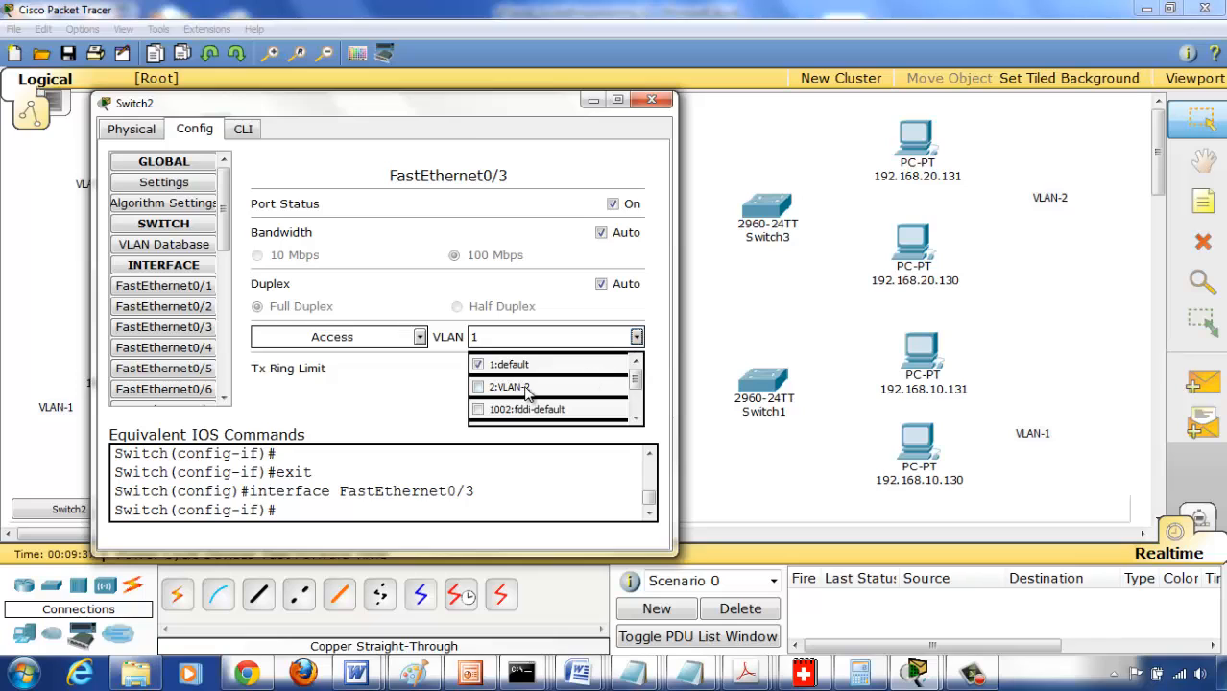
{"action": "left_click", "coordinate": [512, 388]}
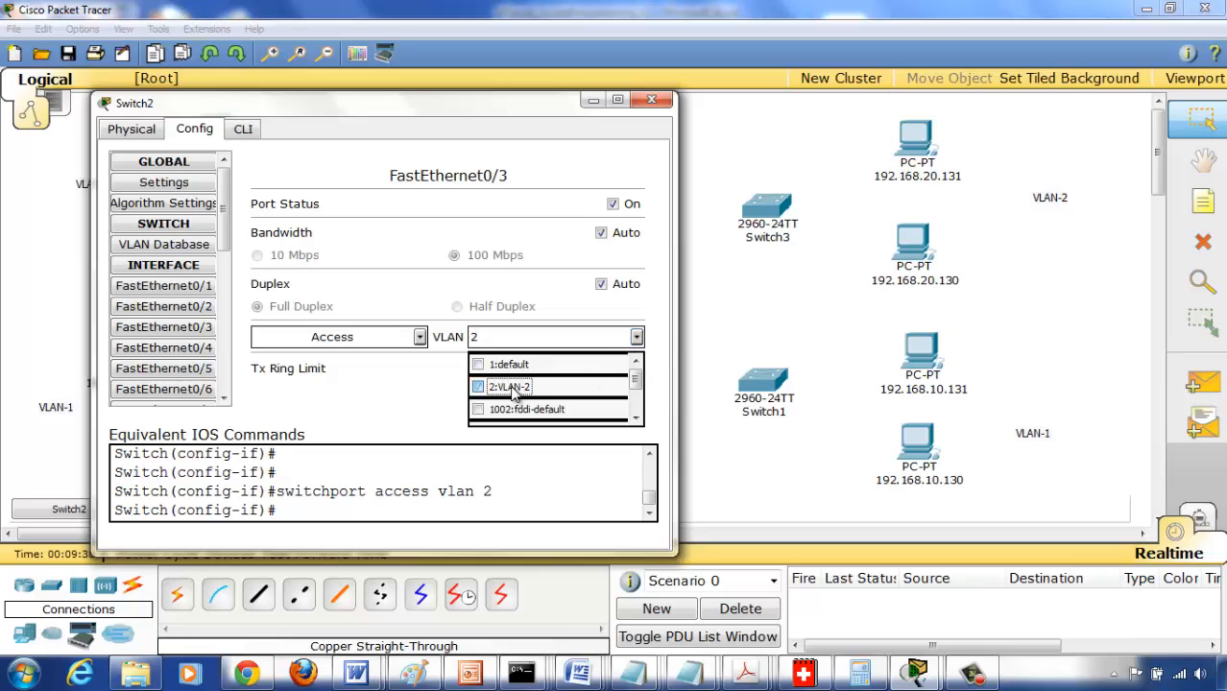
Connect PC 192.168.10.130's FastEthernet port to Switch1's FastEthernet0/2 with a copper straight-through cable.
{"action": "left_click", "coordinate": [654, 101]}
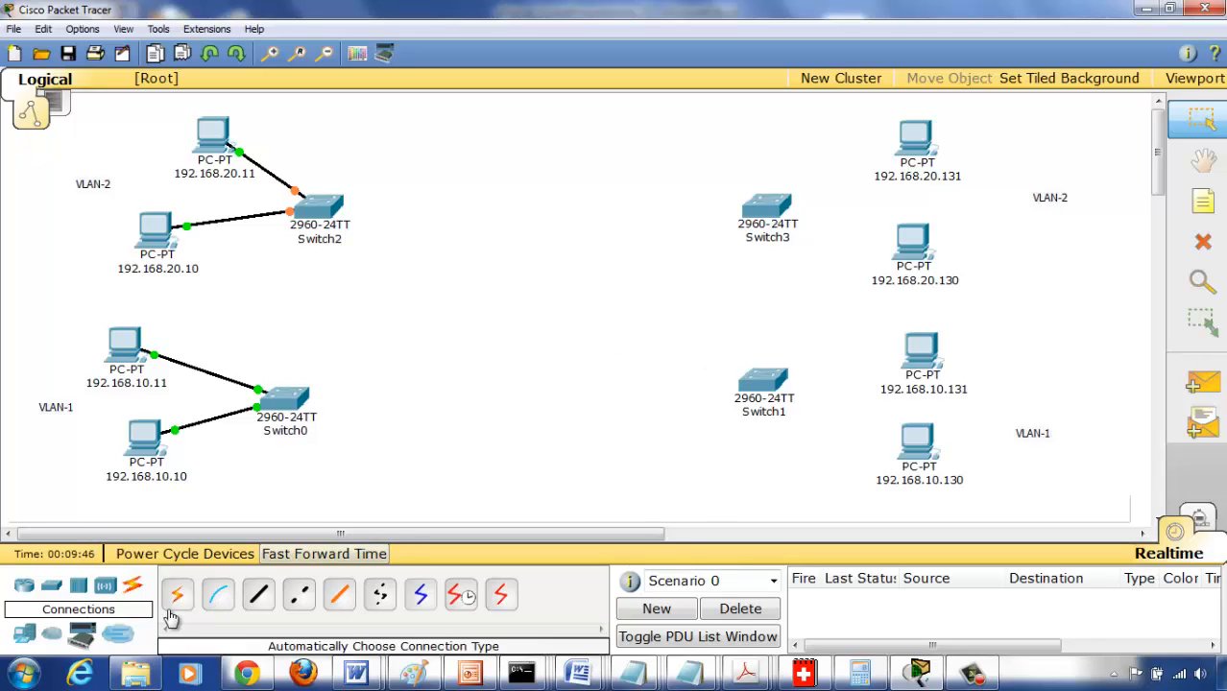
{"action": "left_click", "coordinate": [259, 595]}
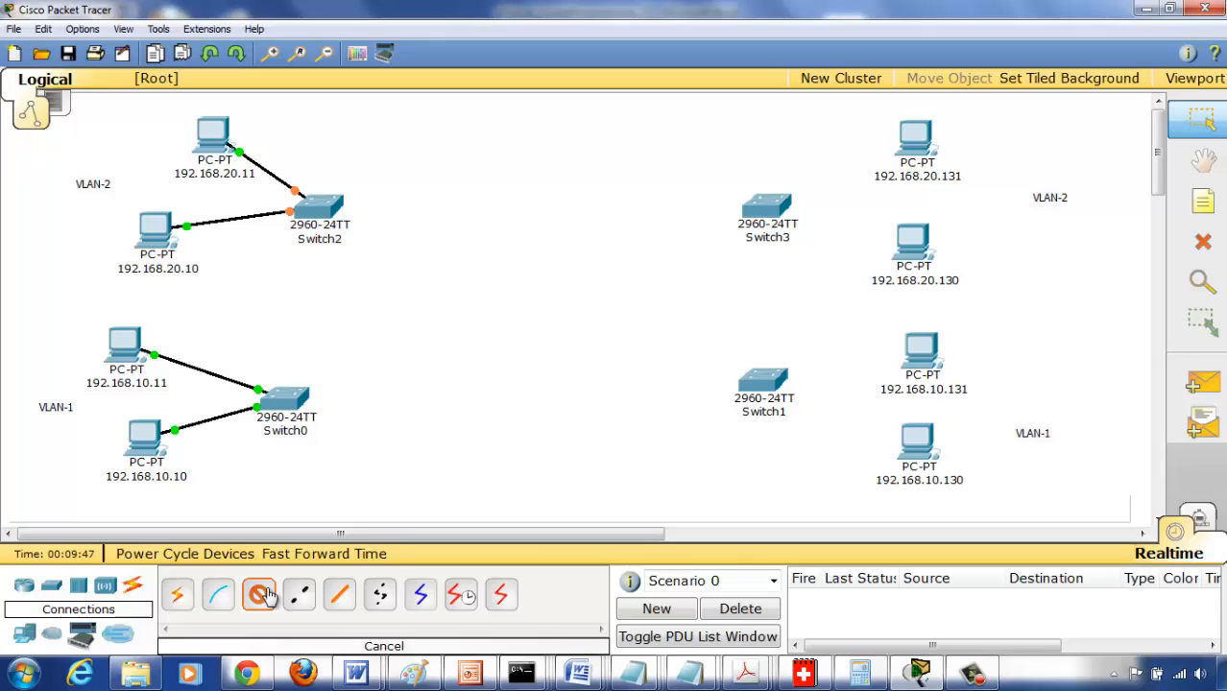
{"action": "left_click", "coordinate": [906, 434]}
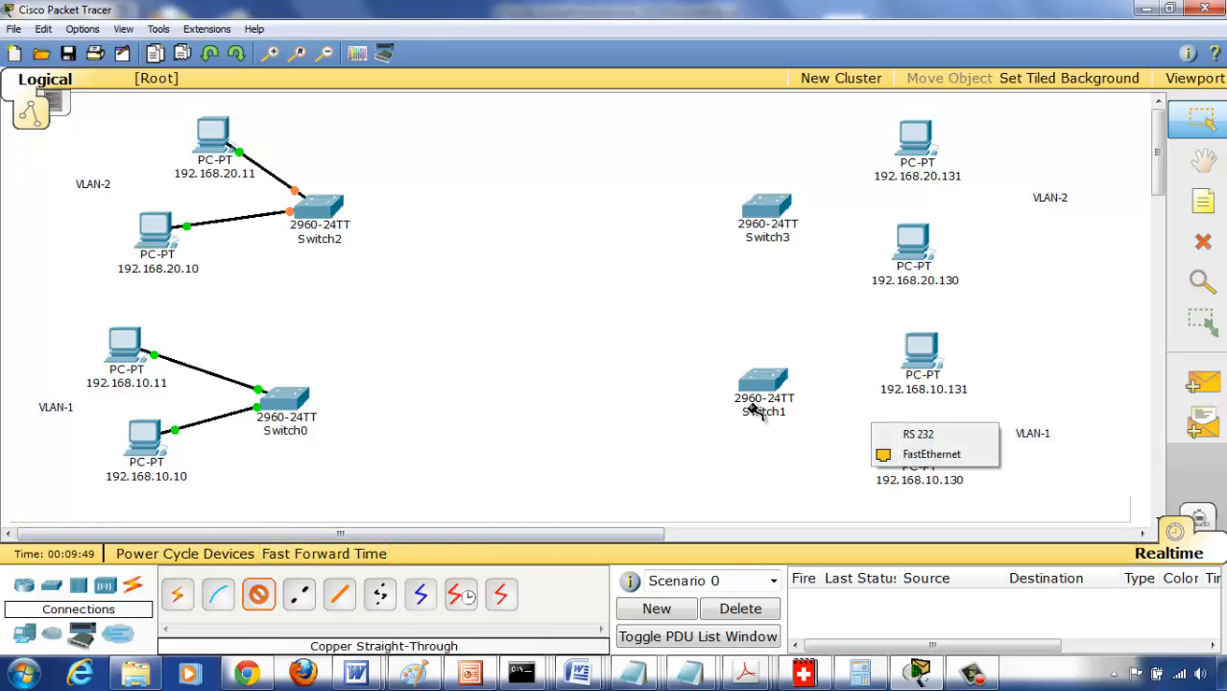
{"action": "left_click", "coordinate": [907, 454]}
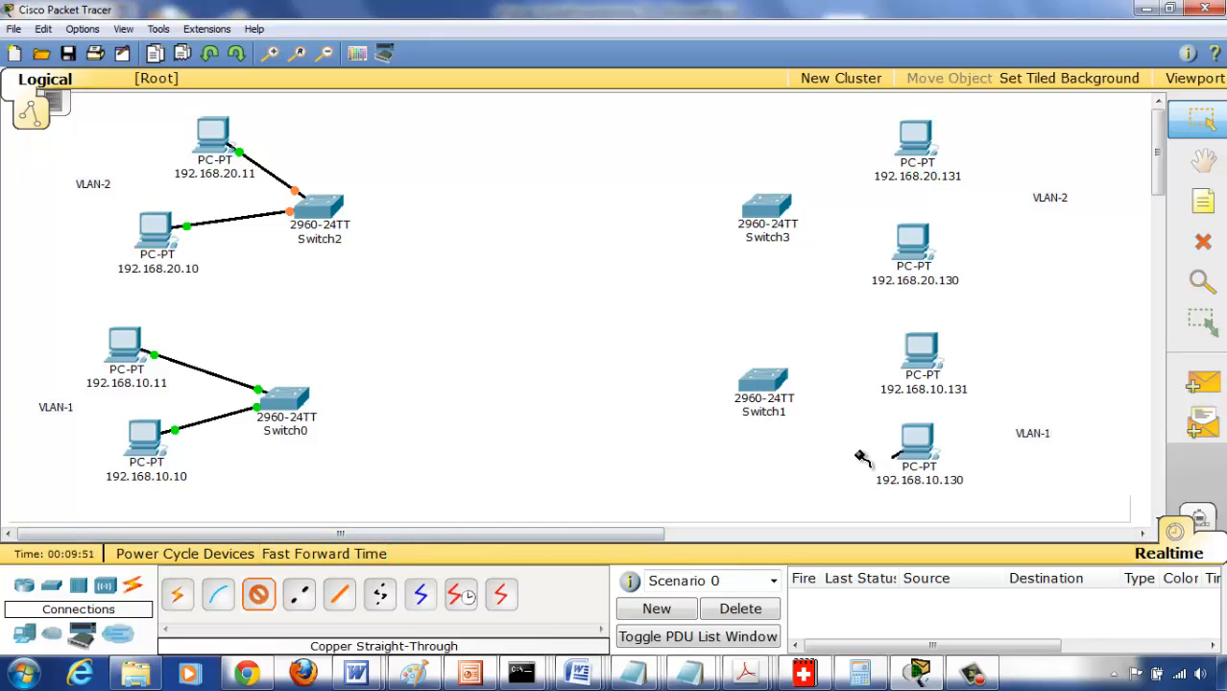
{"action": "left_click", "coordinate": [779, 390]}
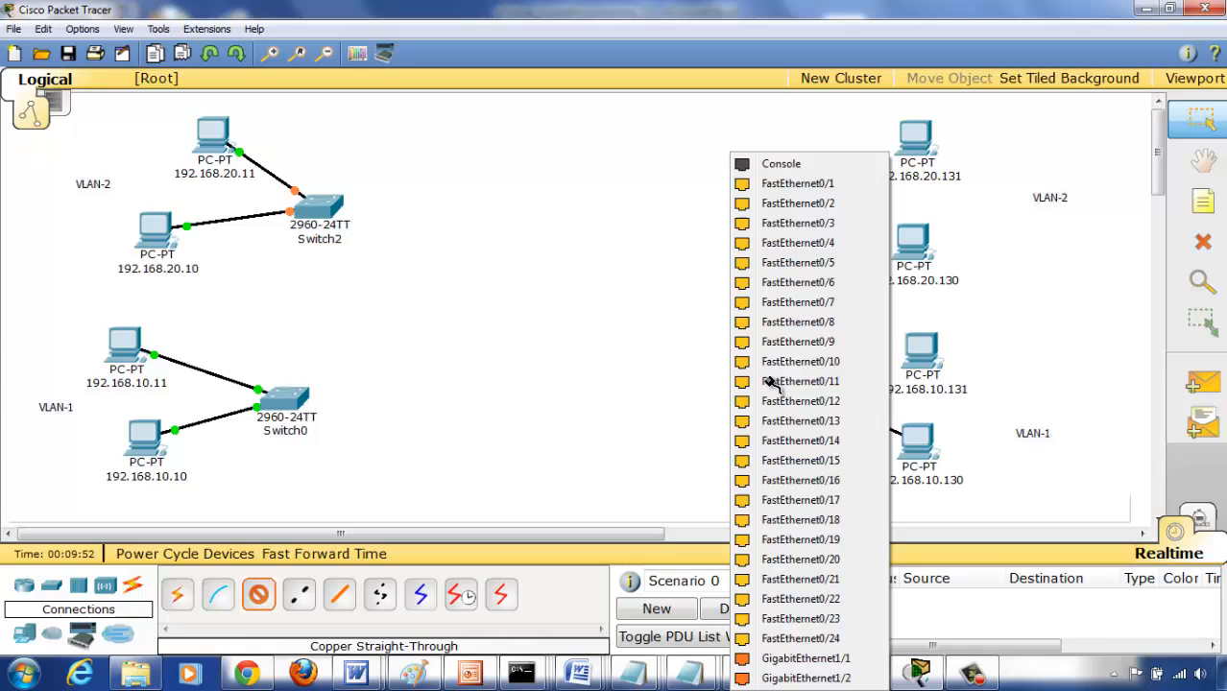
{"action": "left_click", "coordinate": [798, 213]}
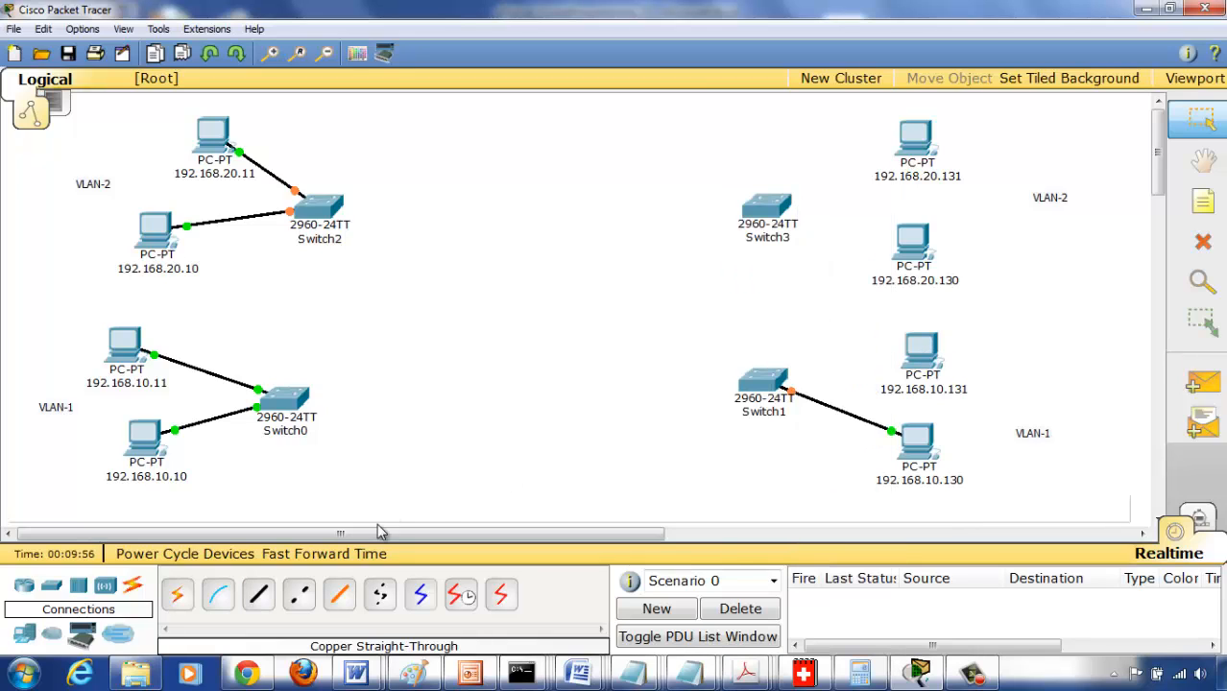
Connect PC 192.168.10.131's FastEthernet port to Switch1's FastEthernet0/3 with a copper straight-through cable.
{"action": "left_click", "coordinate": [258, 595]}
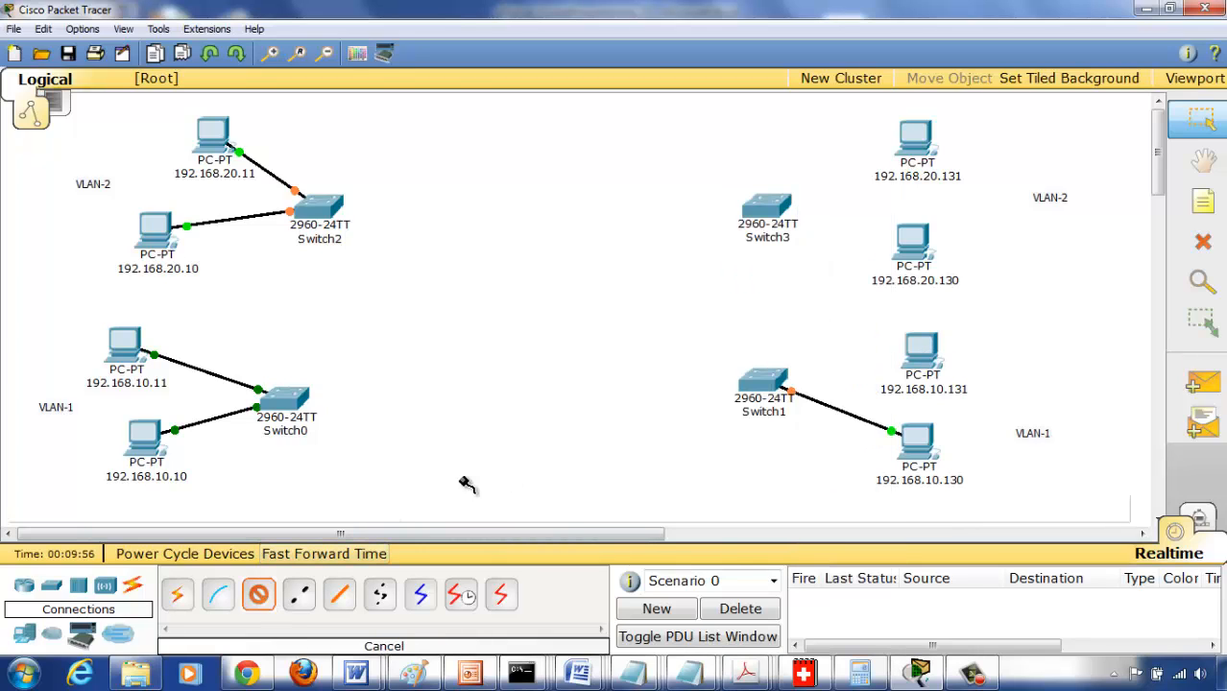
{"action": "left_click", "coordinate": [924, 343]}
{"action": "left_click", "coordinate": [912, 361]}
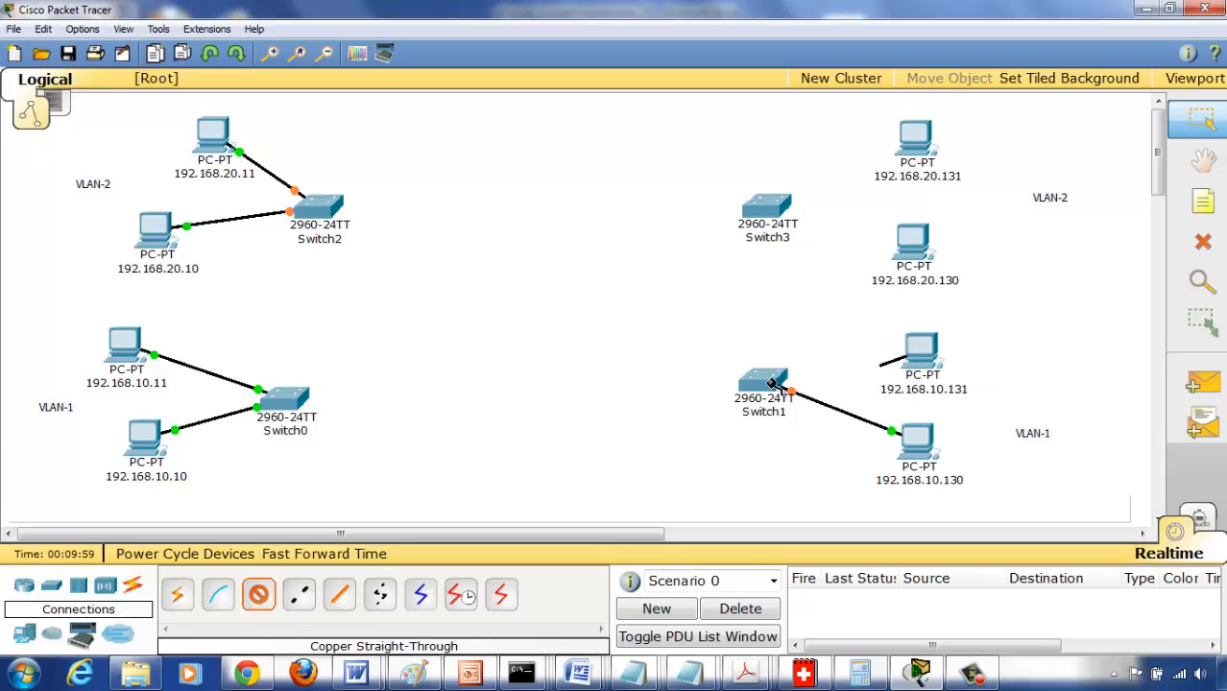
{"action": "left_click", "coordinate": [768, 384]}
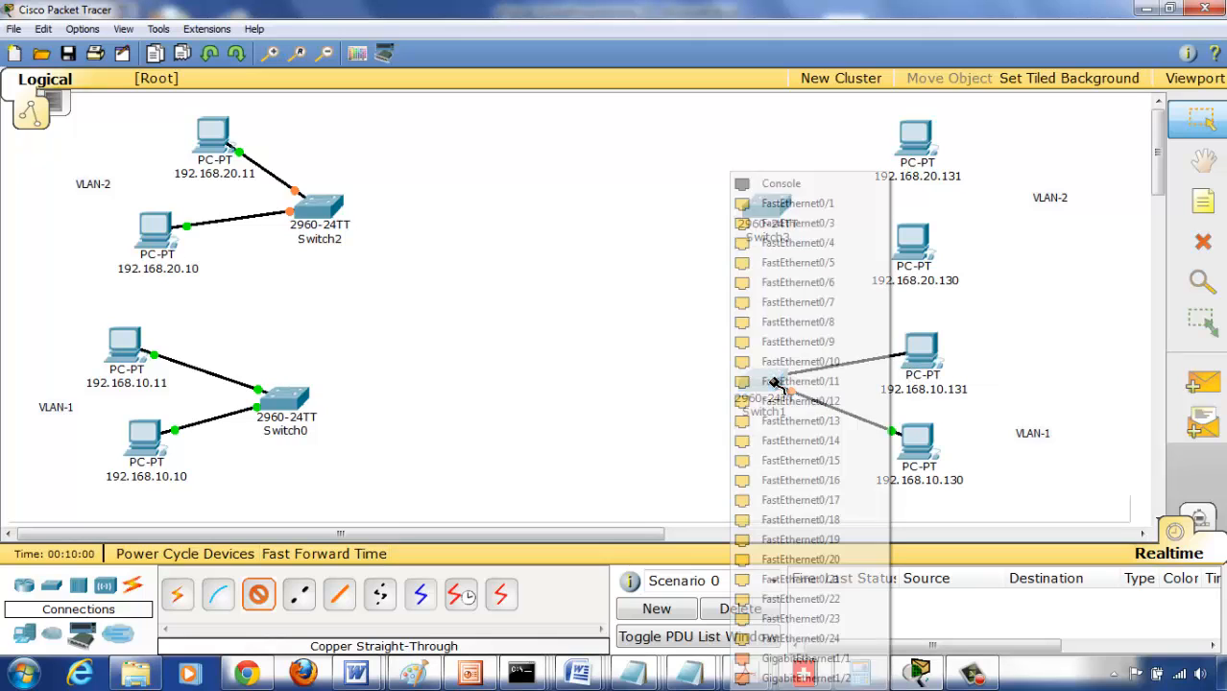
{"action": "left_click", "coordinate": [810, 225]}
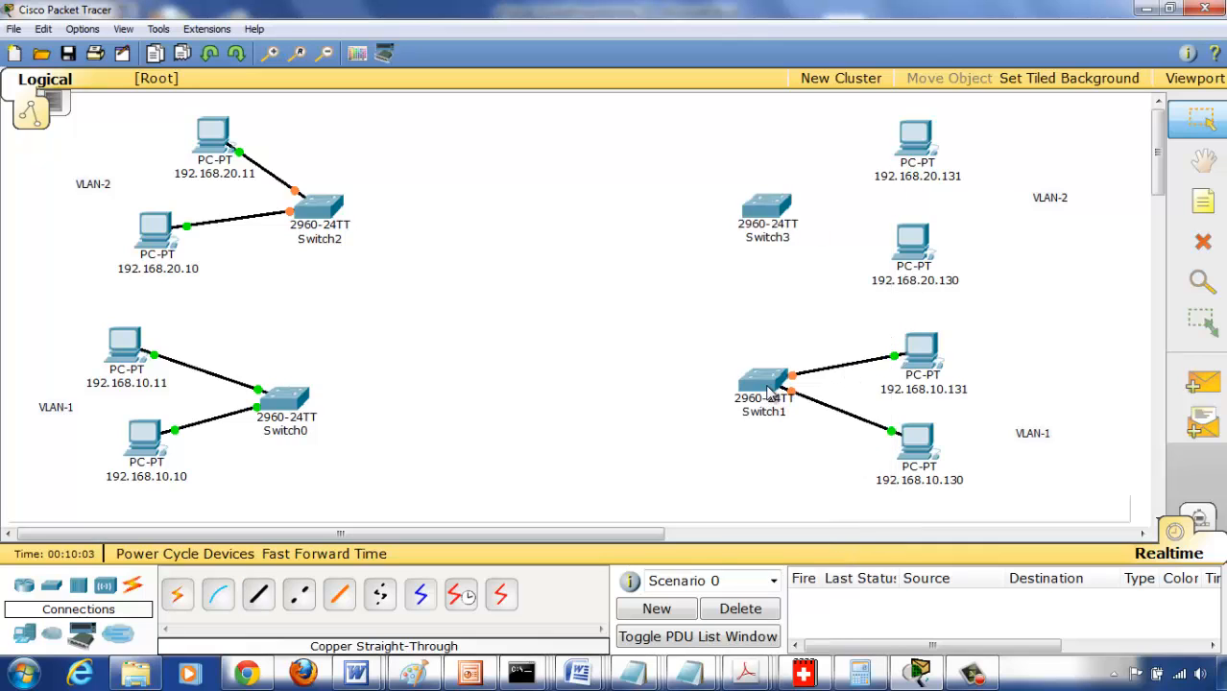
{"action": "mouse_move", "coordinate": [769, 392]}
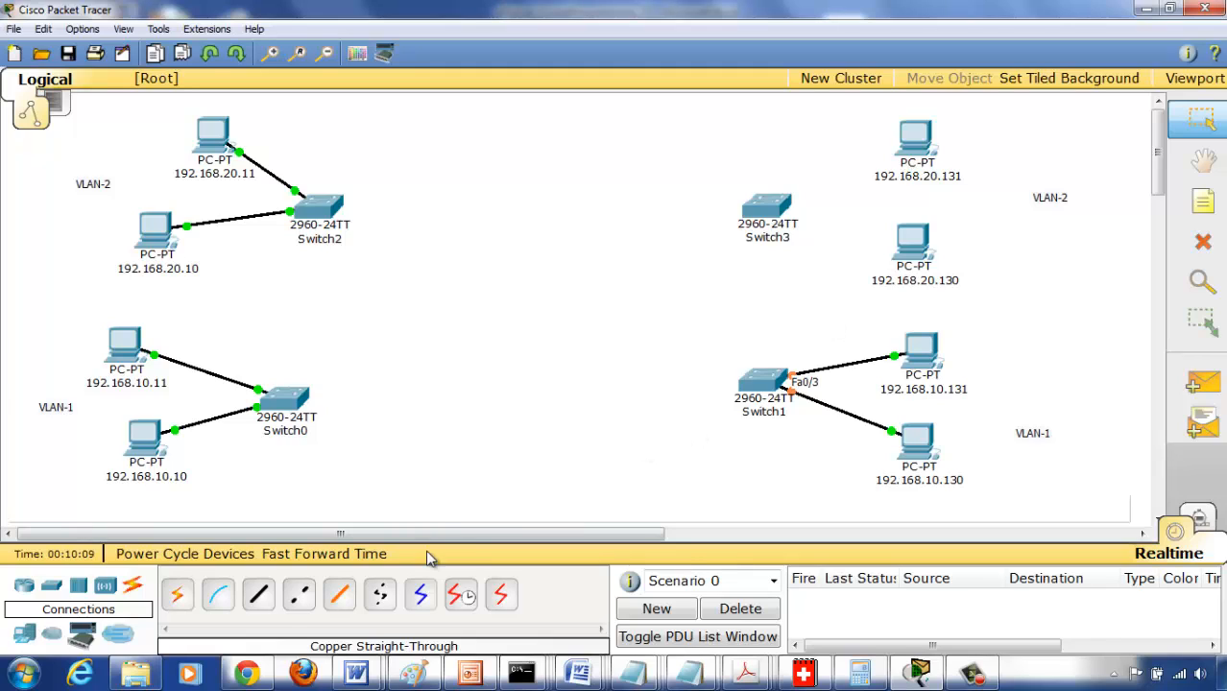
Connect PC 192.168.20.130's FastEthernet port to Switch3's FastEthernet0/2 with a copper straight-through cable.
{"action": "left_click", "coordinate": [261, 614]}
{"action": "left_click", "coordinate": [785, 220]}
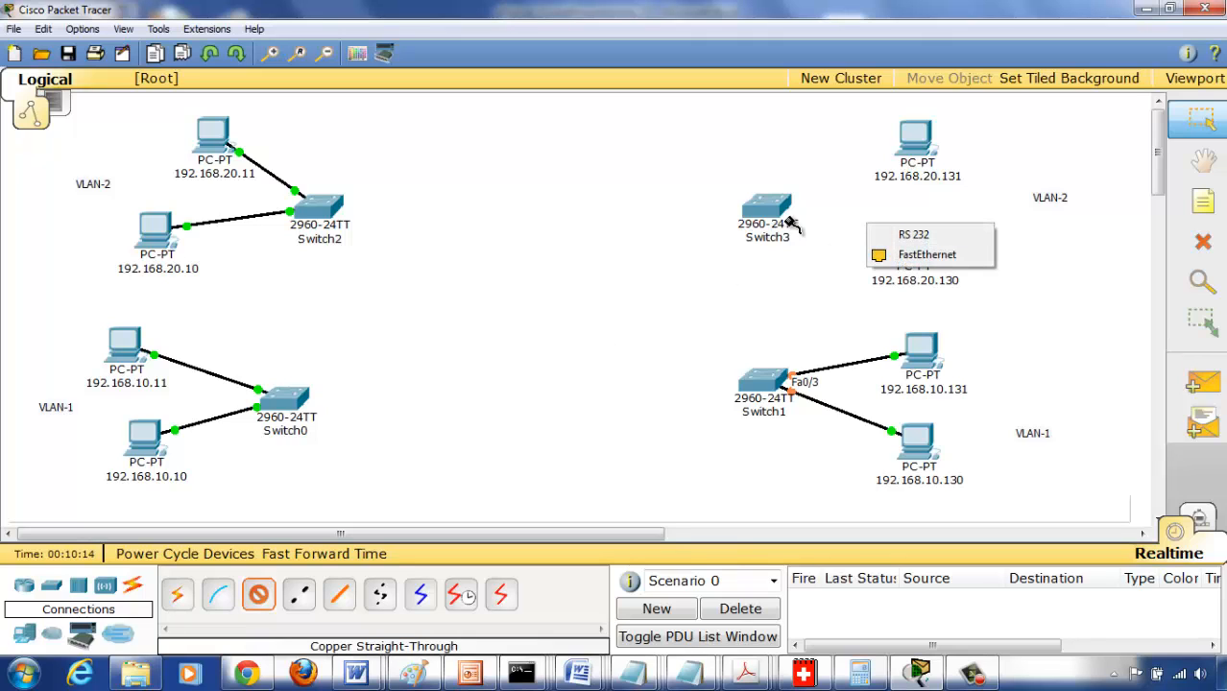
{"action": "left_click", "coordinate": [912, 255]}
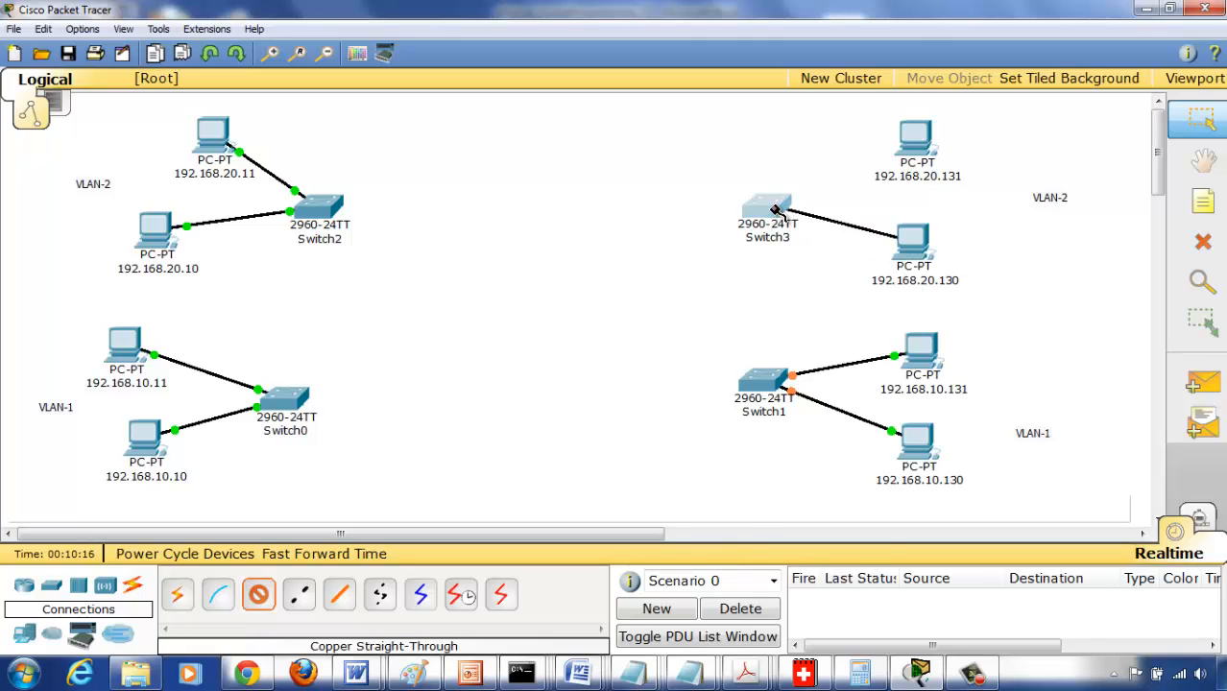
{"action": "left_click", "coordinate": [775, 211]}
{"action": "left_click", "coordinate": [798, 199]}
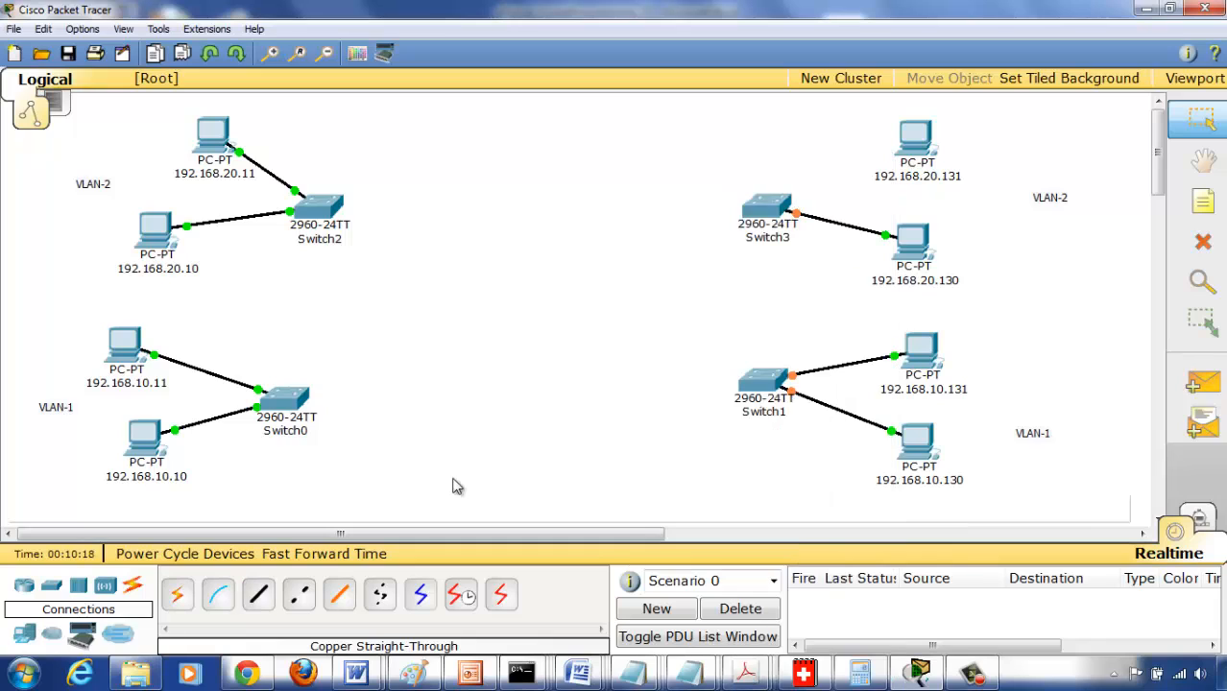
Connect PC 192.168.20.131's FastEthernet port to Switch3's FastEthernet0/3 with a copper straight-through cable.
{"action": "left_click", "coordinate": [249, 599]}
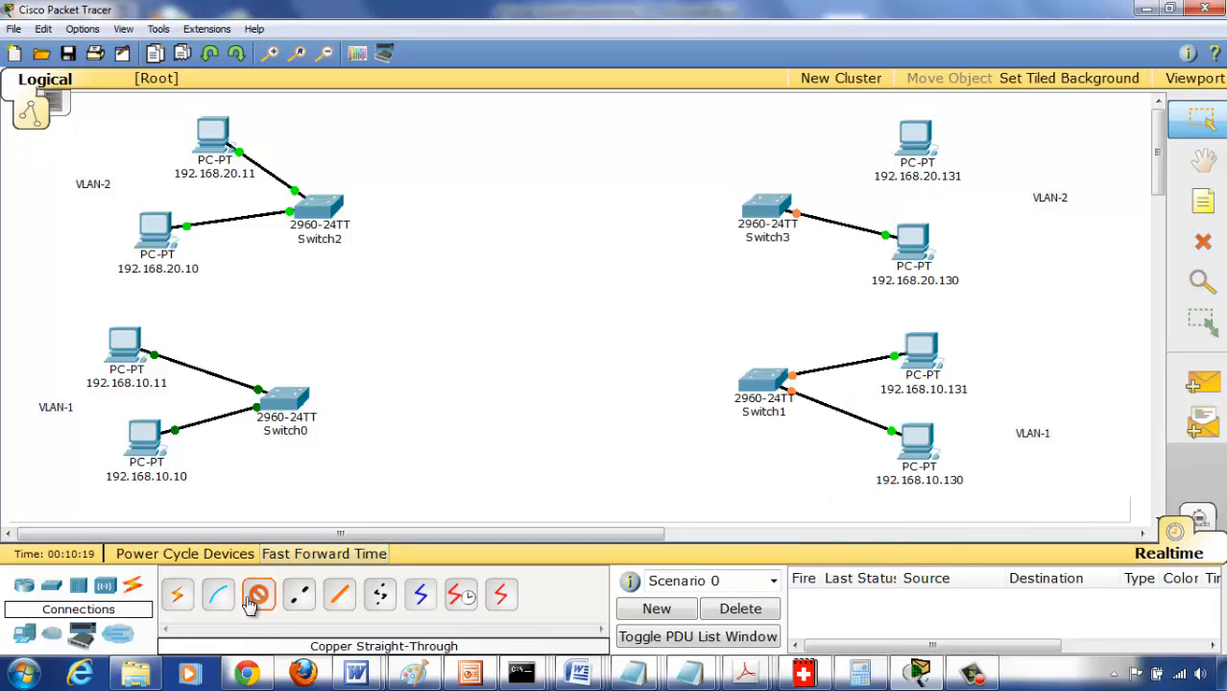
{"action": "left_click", "coordinate": [917, 132]}
{"action": "left_click", "coordinate": [917, 152]}
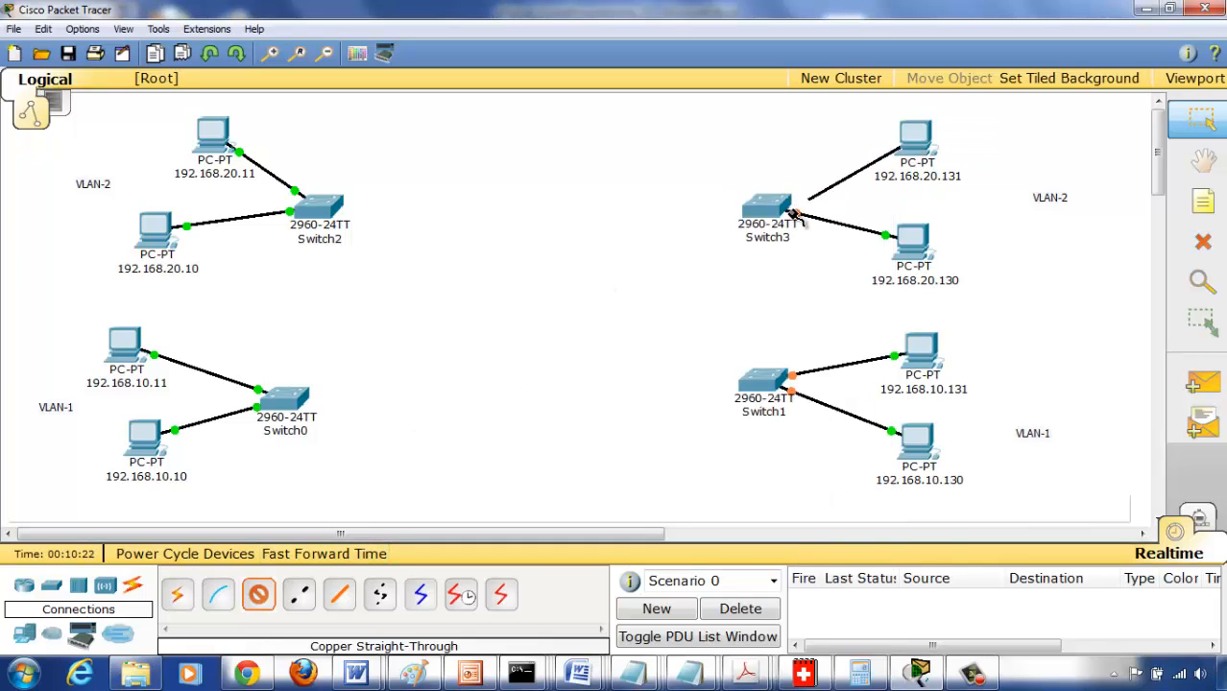
{"action": "left_click", "coordinate": [781, 210]}
{"action": "left_click", "coordinate": [786, 223]}
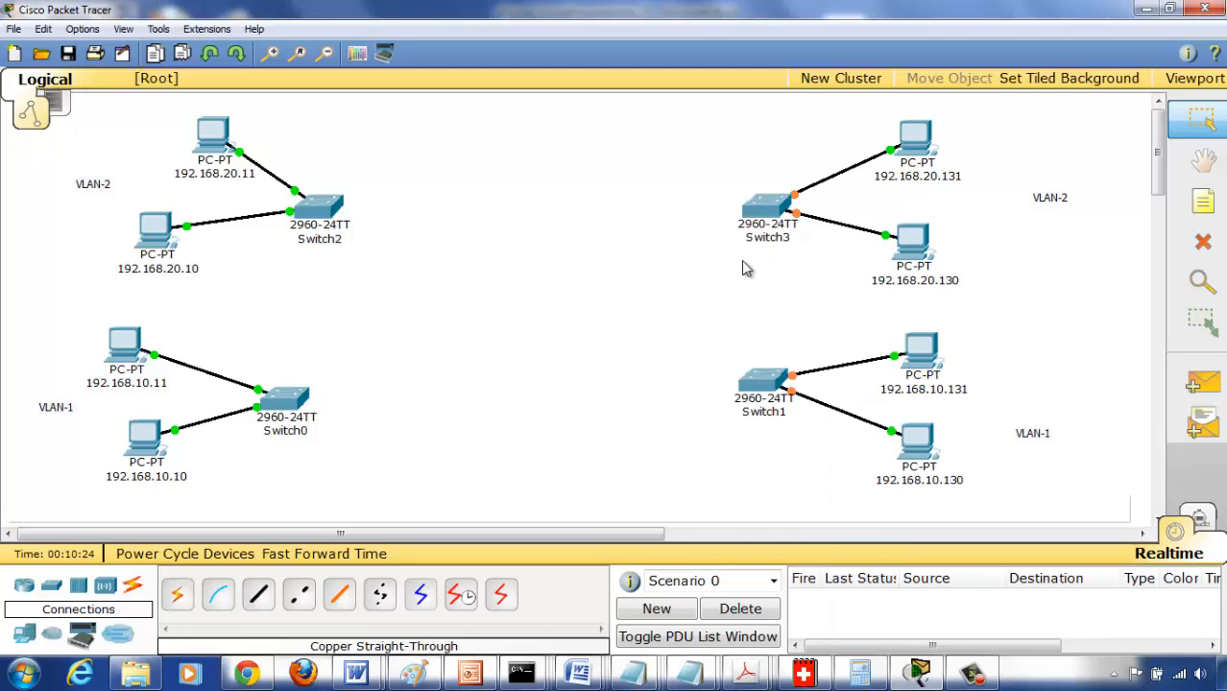
Add VLAN number 2 with the name VLAN-2 to Switch3's VLAN database.
{"action": "double_click", "coordinate": [770, 205]}
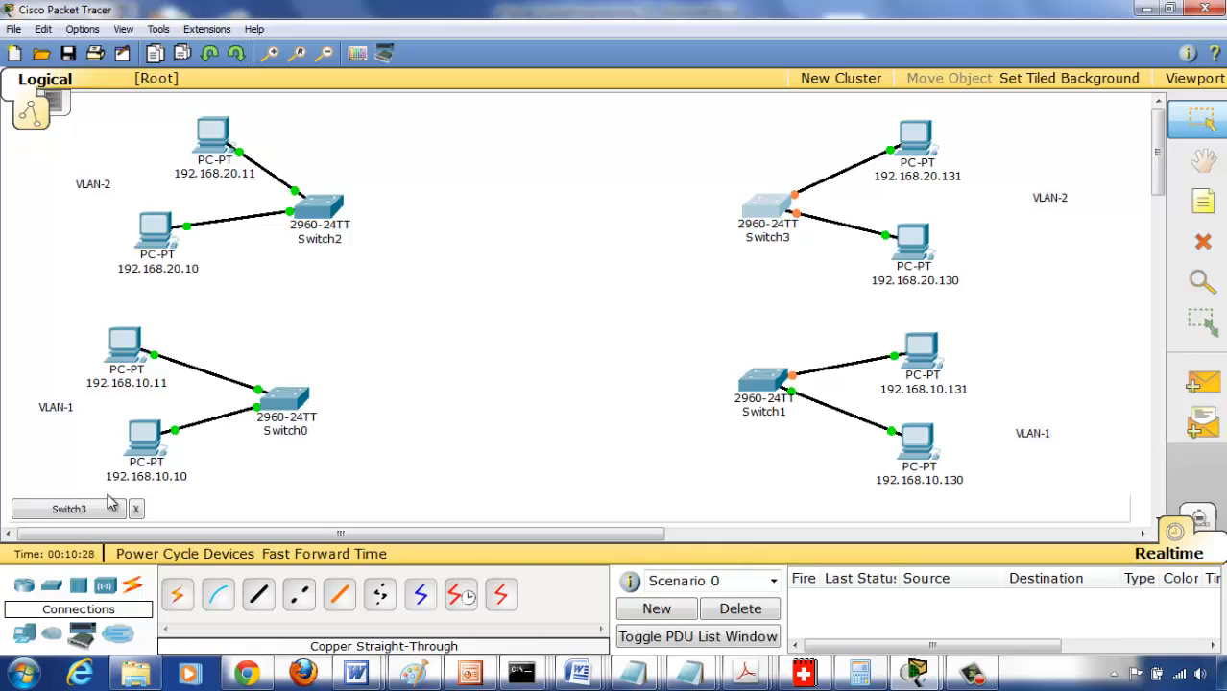
{"action": "left_click", "coordinate": [108, 505]}
{"action": "left_click", "coordinate": [265, 199]}
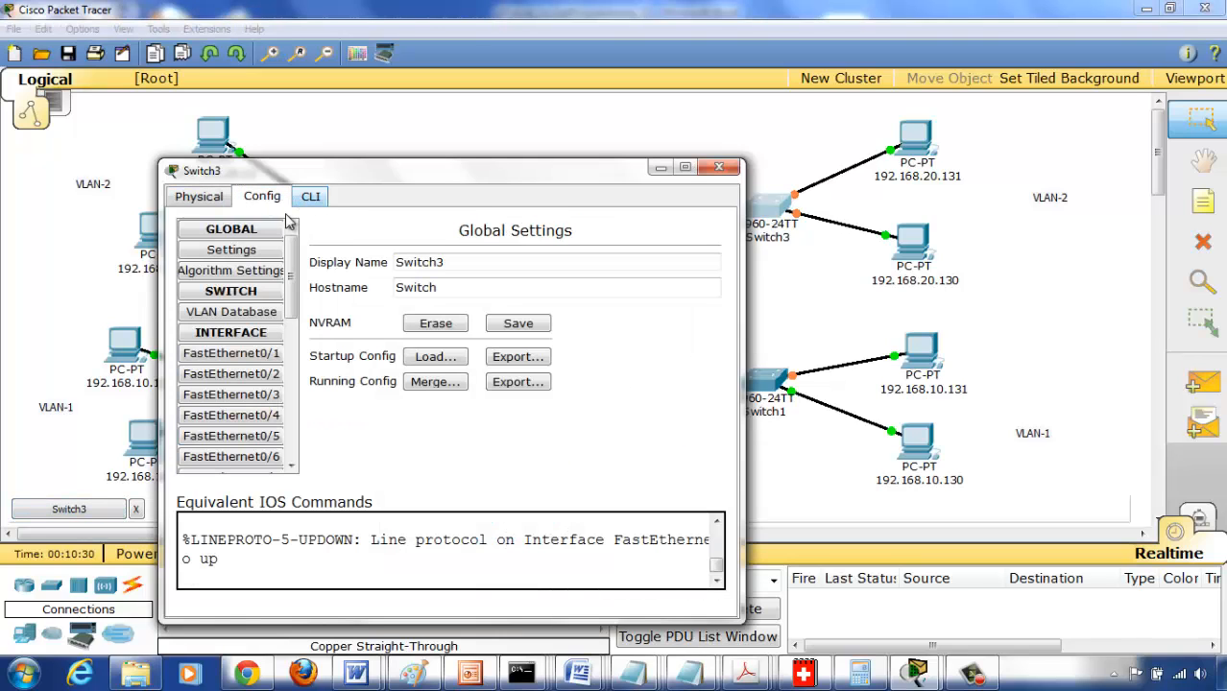
{"action": "left_click", "coordinate": [222, 314]}
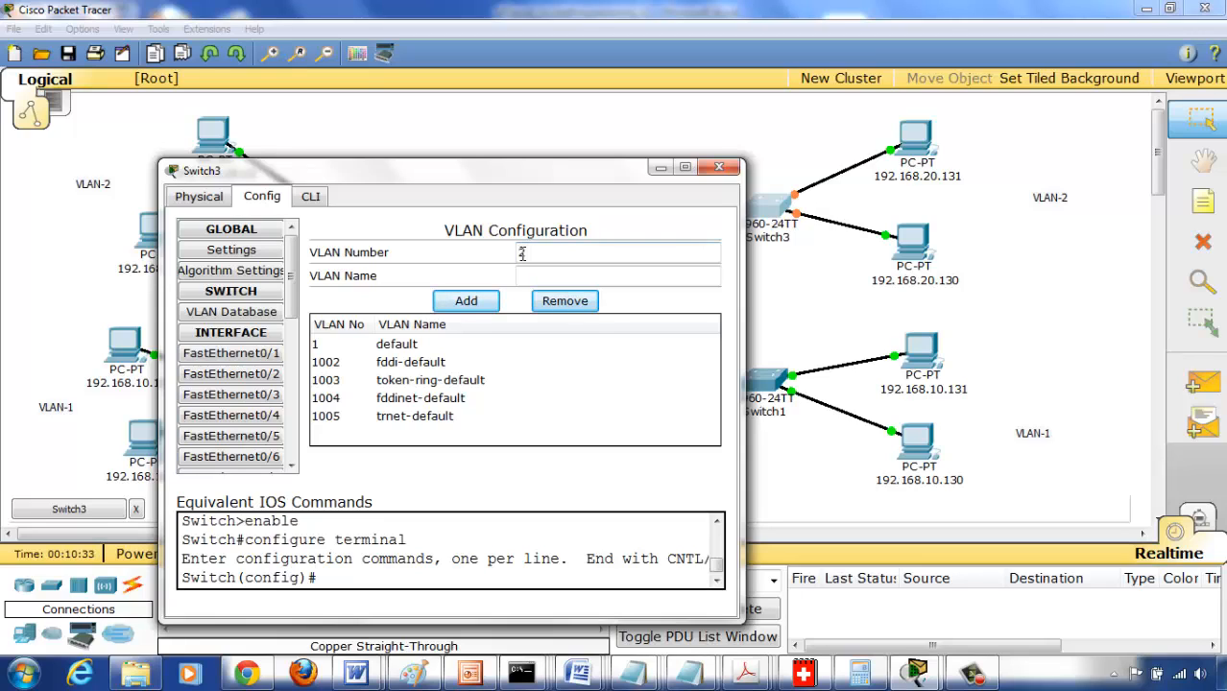
{"action": "left_click", "coordinate": [542, 274]}
{"action": "type", "text": "VLAN2"}
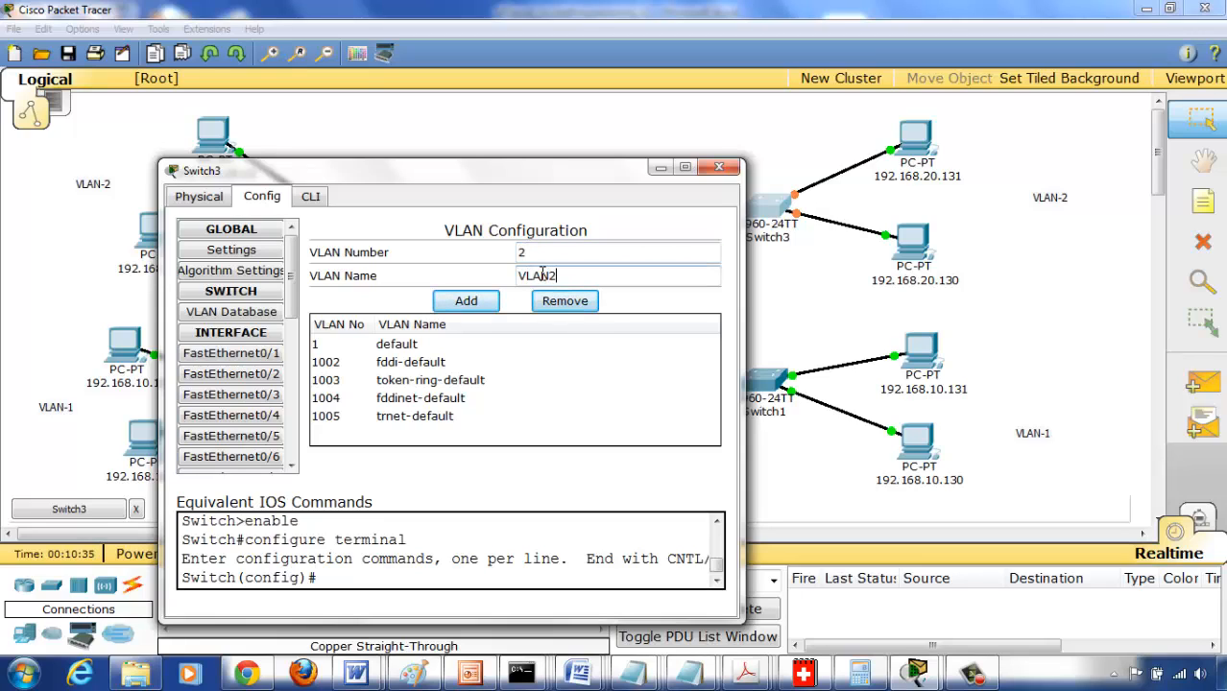
{"action": "left_click", "coordinate": [465, 301]}
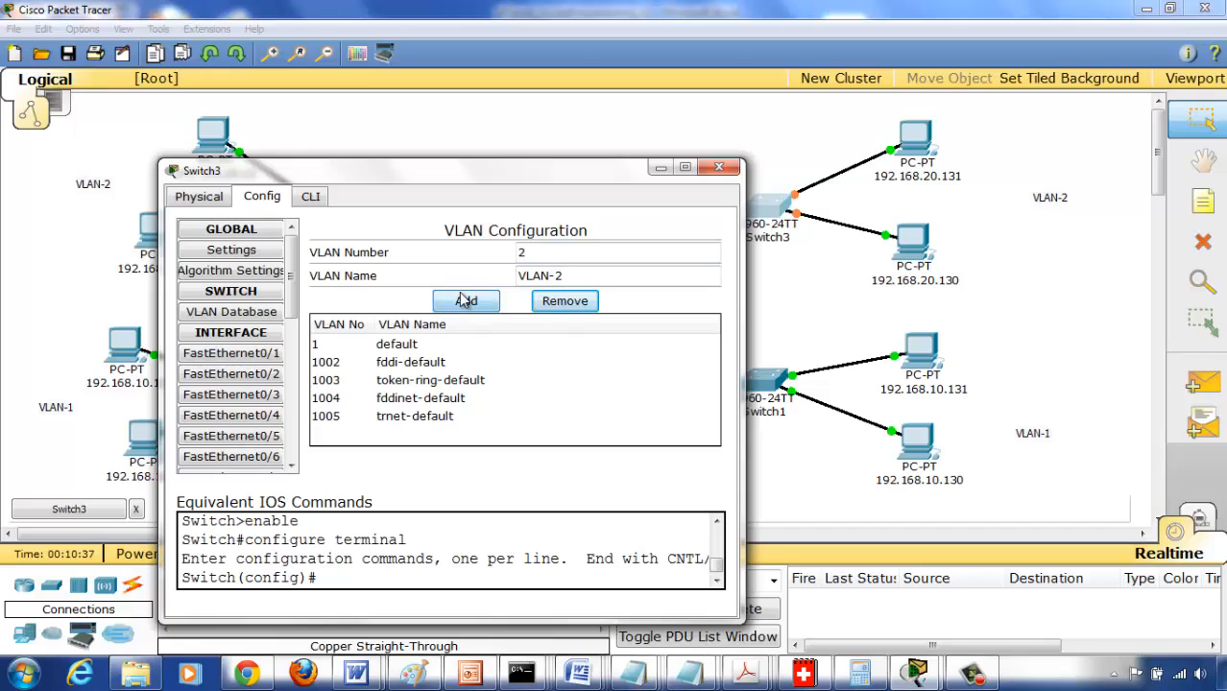
Assign Switch3's access ports FastEthernet0/2 and FastEthernet0/3 to VLAN 2.
{"action": "left_click", "coordinate": [246, 378]}
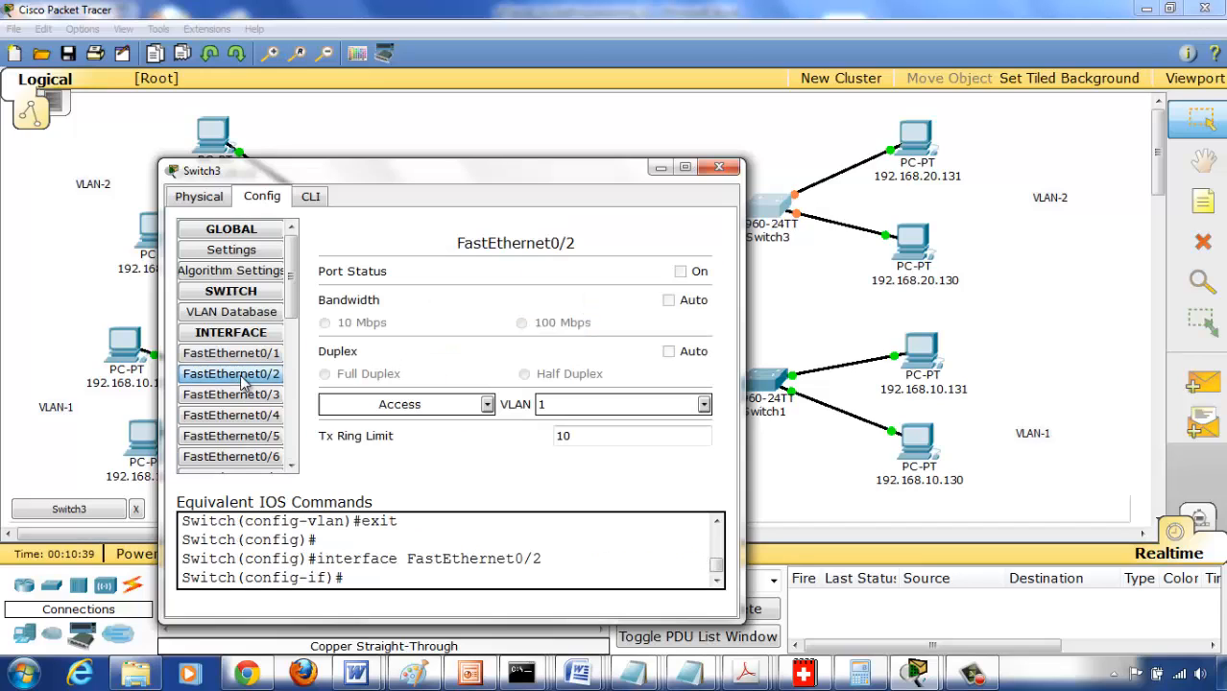
{"action": "left_click", "coordinate": [704, 404]}
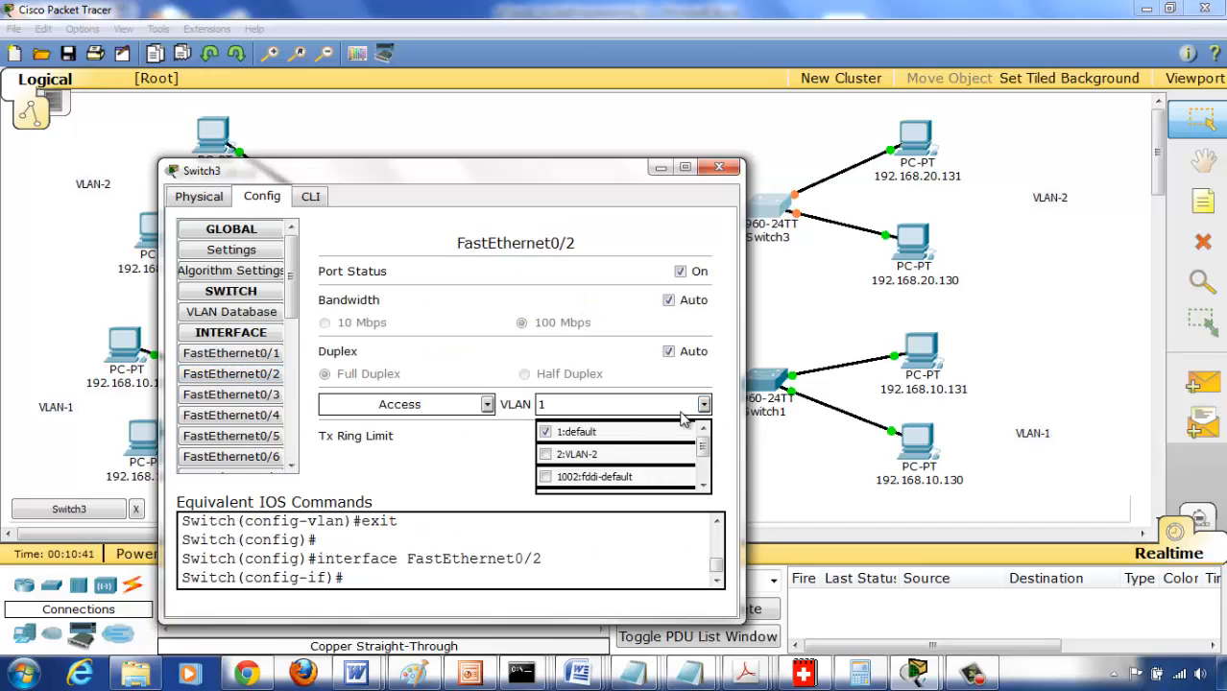
{"action": "left_click", "coordinate": [581, 455]}
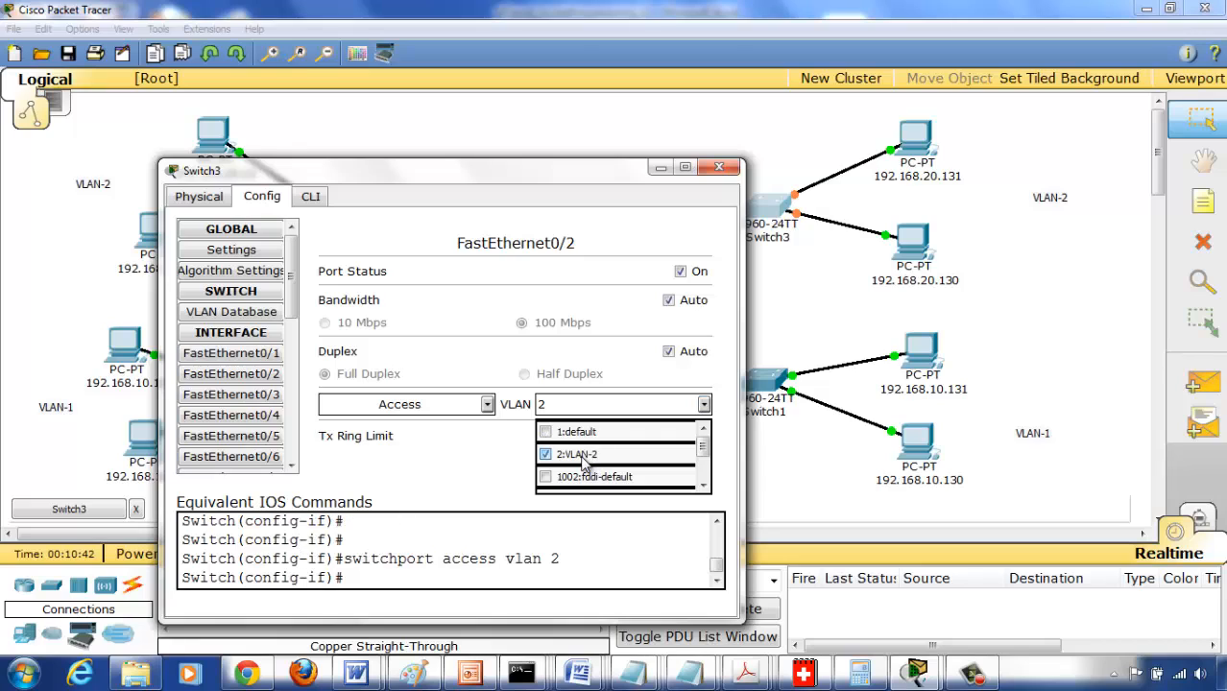
{"action": "left_click", "coordinate": [246, 395]}
{"action": "left_click", "coordinate": [703, 404]}
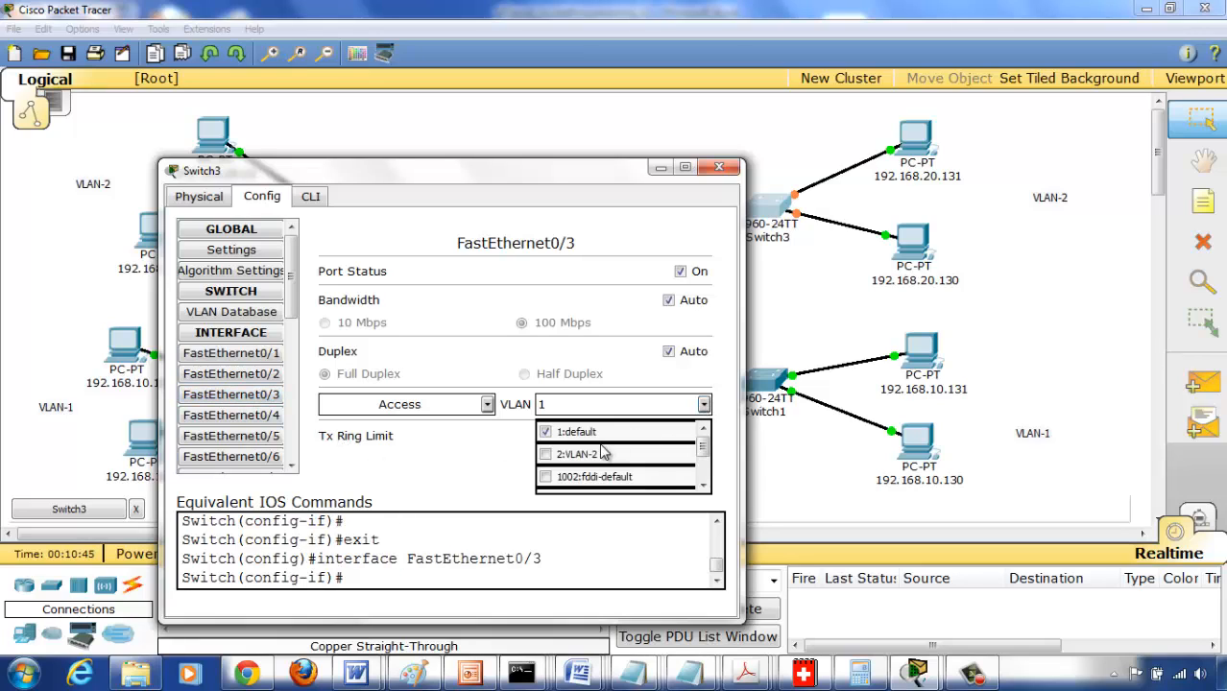
{"action": "left_click", "coordinate": [603, 453]}
{"action": "left_click", "coordinate": [718, 168]}
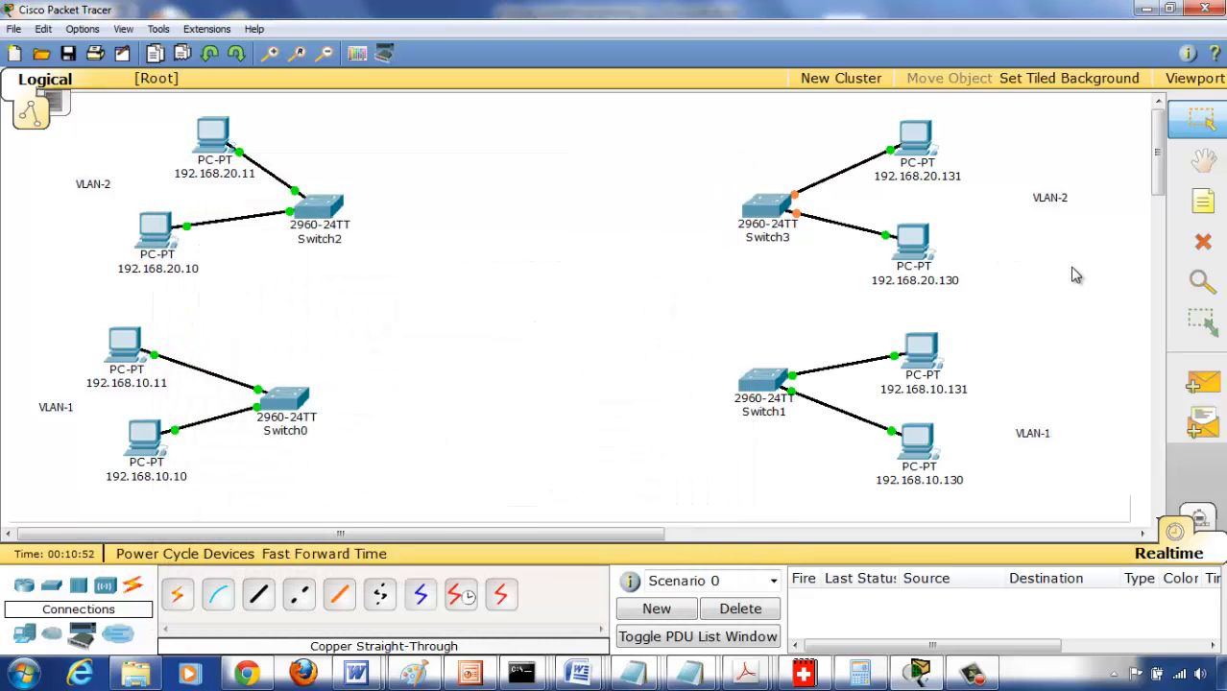
Place two generic Router-PT routers side by side in the space between the Switch0/Switch2 and Switch1/Switch3 groups.
{"action": "left_click", "coordinate": [24, 588]}
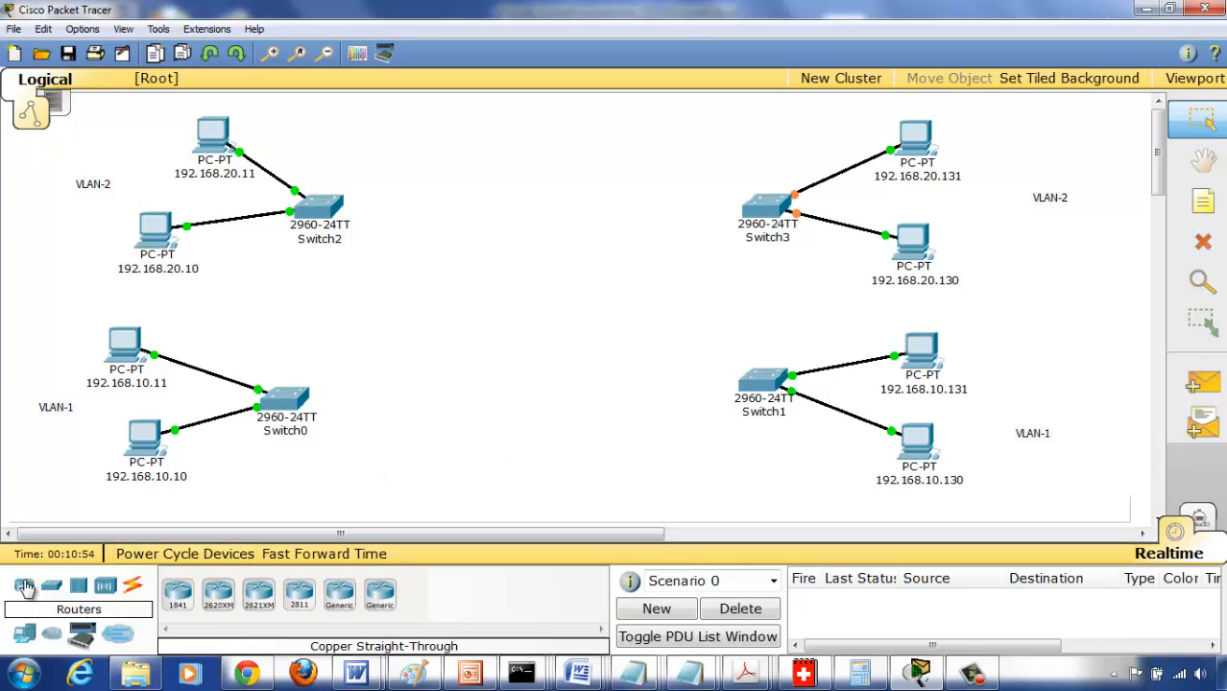
{"action": "left_click", "coordinate": [339, 595]}
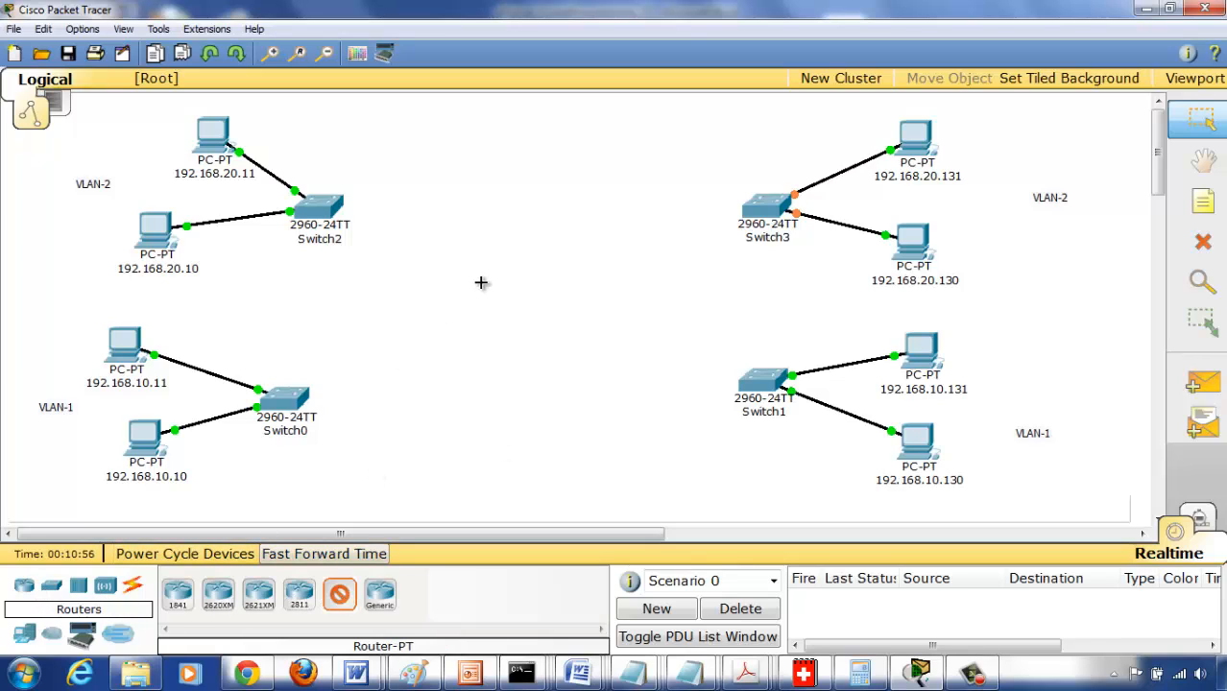
{"action": "left_click", "coordinate": [430, 305]}
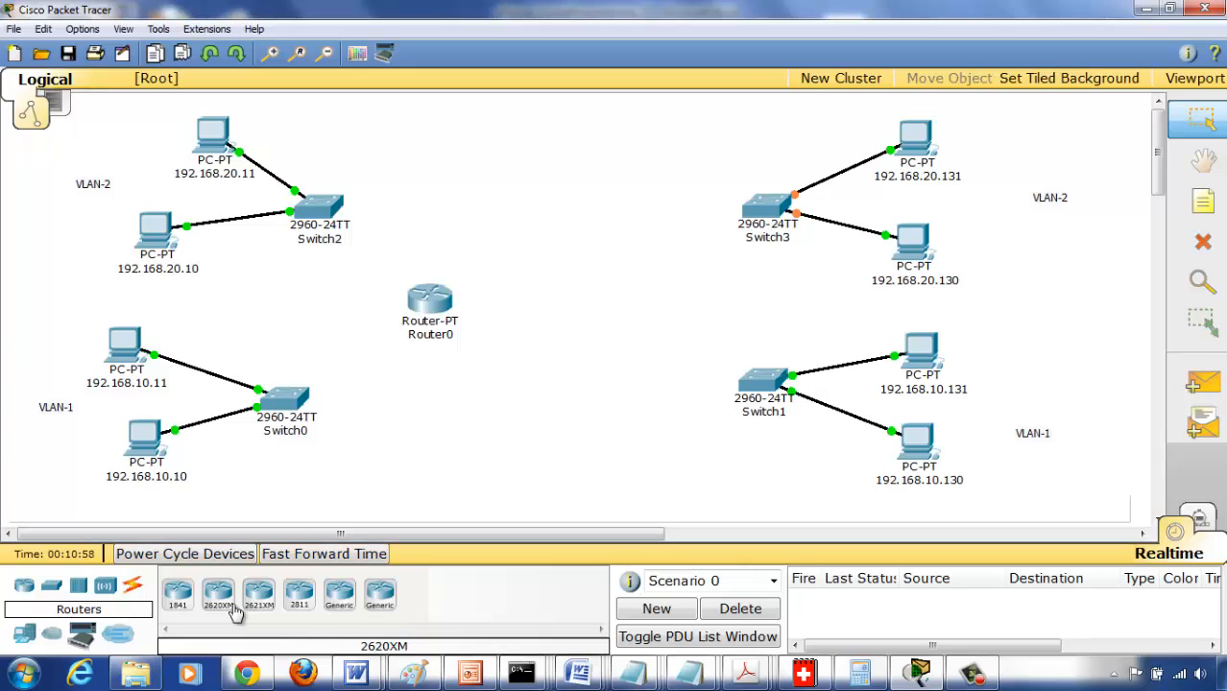
{"action": "left_click", "coordinate": [339, 597]}
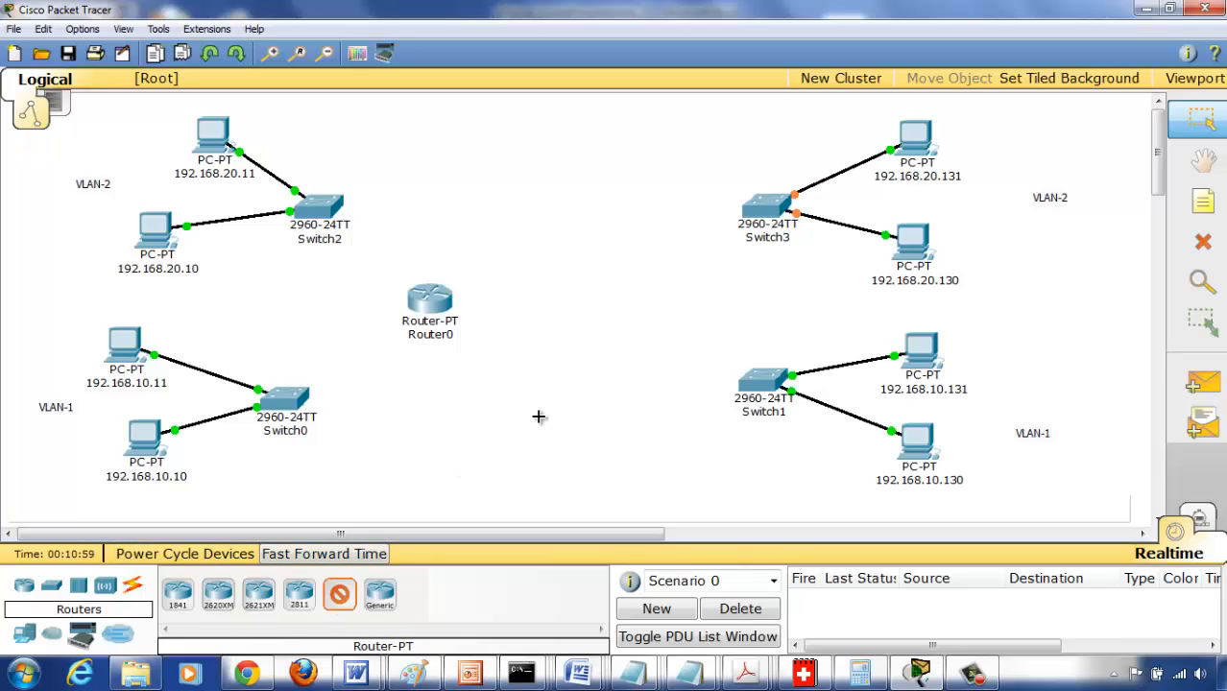
{"action": "left_click", "coordinate": [604, 307]}
{"action": "left_click_drag", "start_coordinate": [606, 308], "coordinate": [614, 299]}
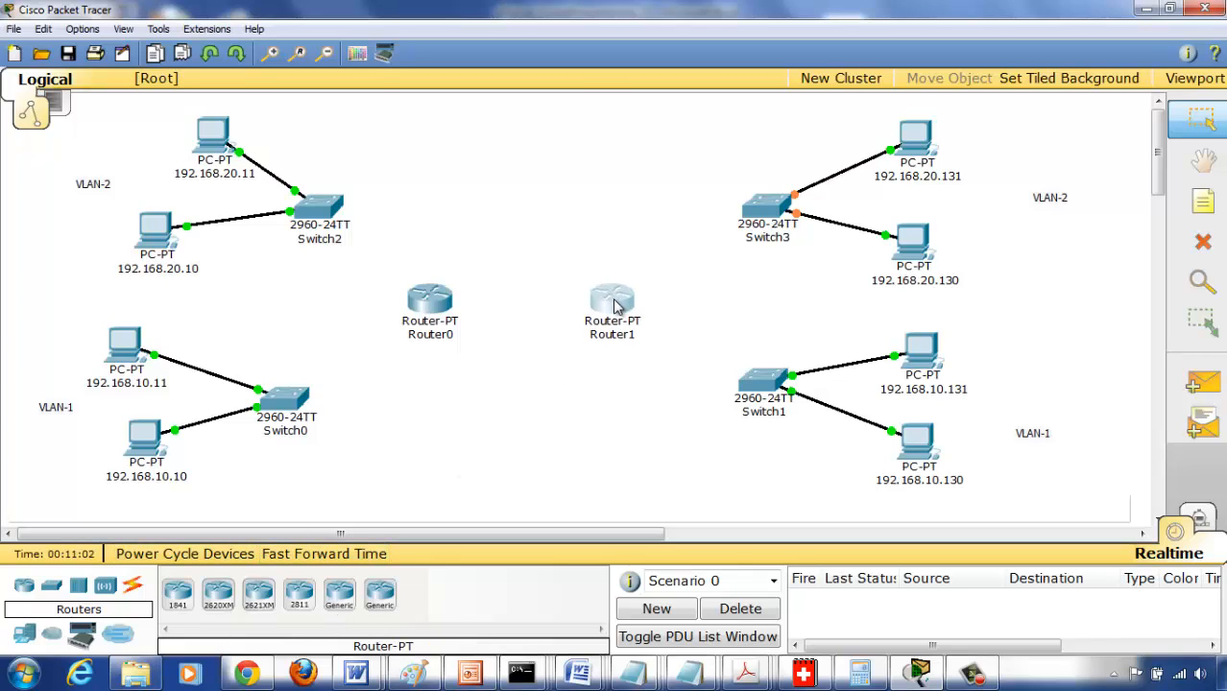
{"action": "left_click", "coordinate": [607, 230]}
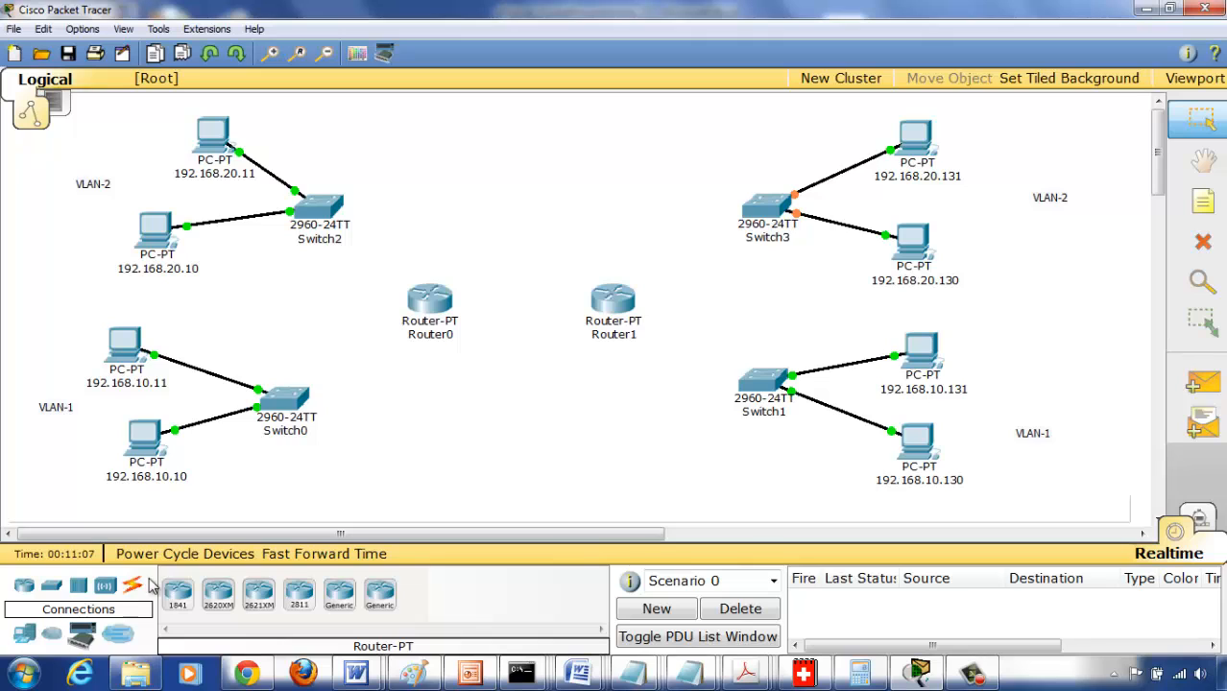
Connect Switch0's FastEthernet0/1 to Router0's FastEthernet0/0 with a copper straight-through cable.
{"action": "left_click", "coordinate": [134, 587]}
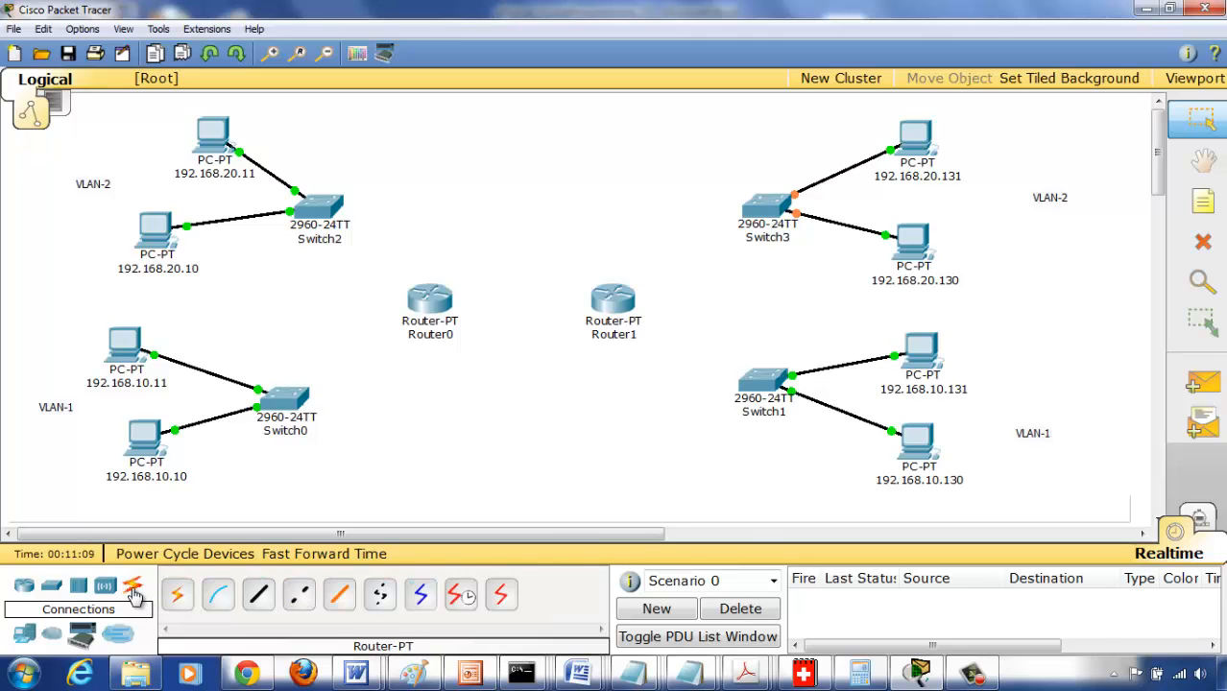
{"action": "left_click", "coordinate": [262, 599]}
{"action": "left_click", "coordinate": [299, 401]}
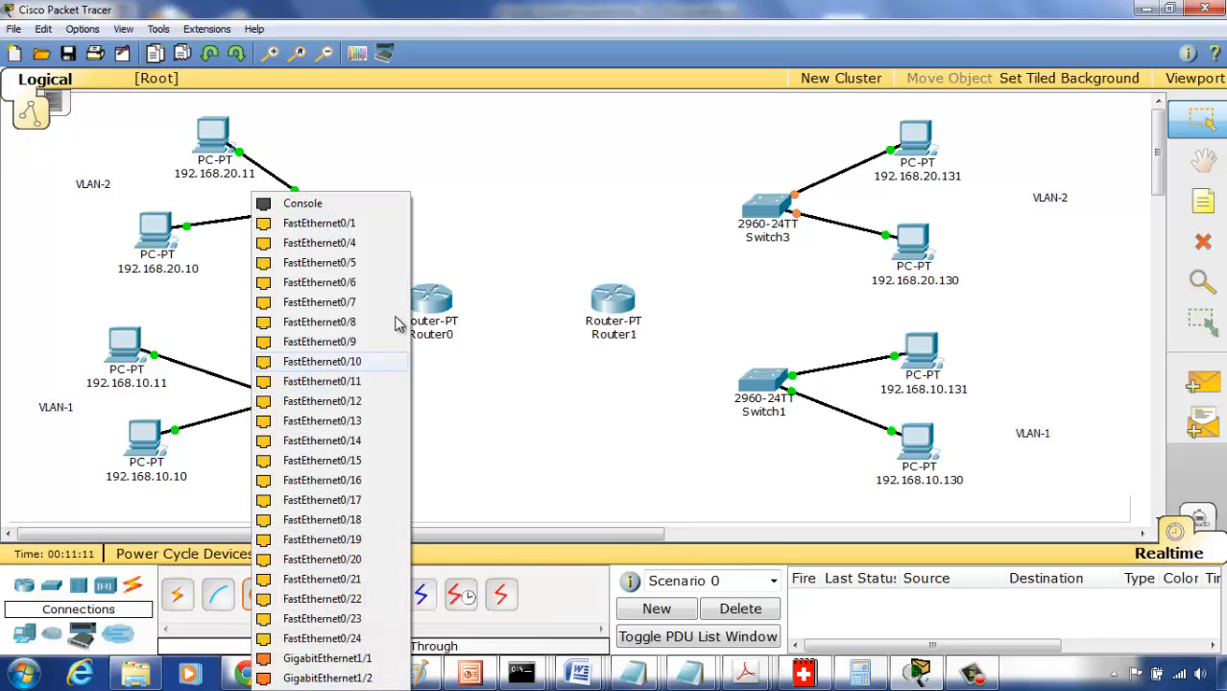
{"action": "left_click", "coordinate": [371, 227]}
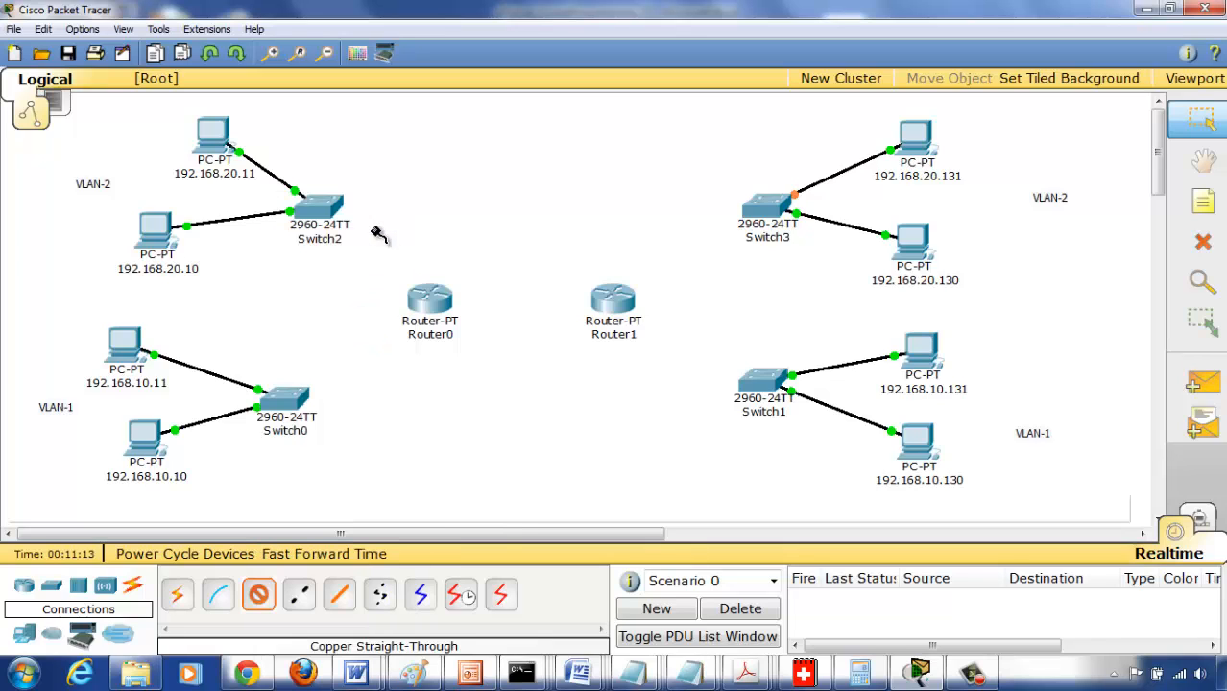
{"action": "left_click", "coordinate": [426, 303]}
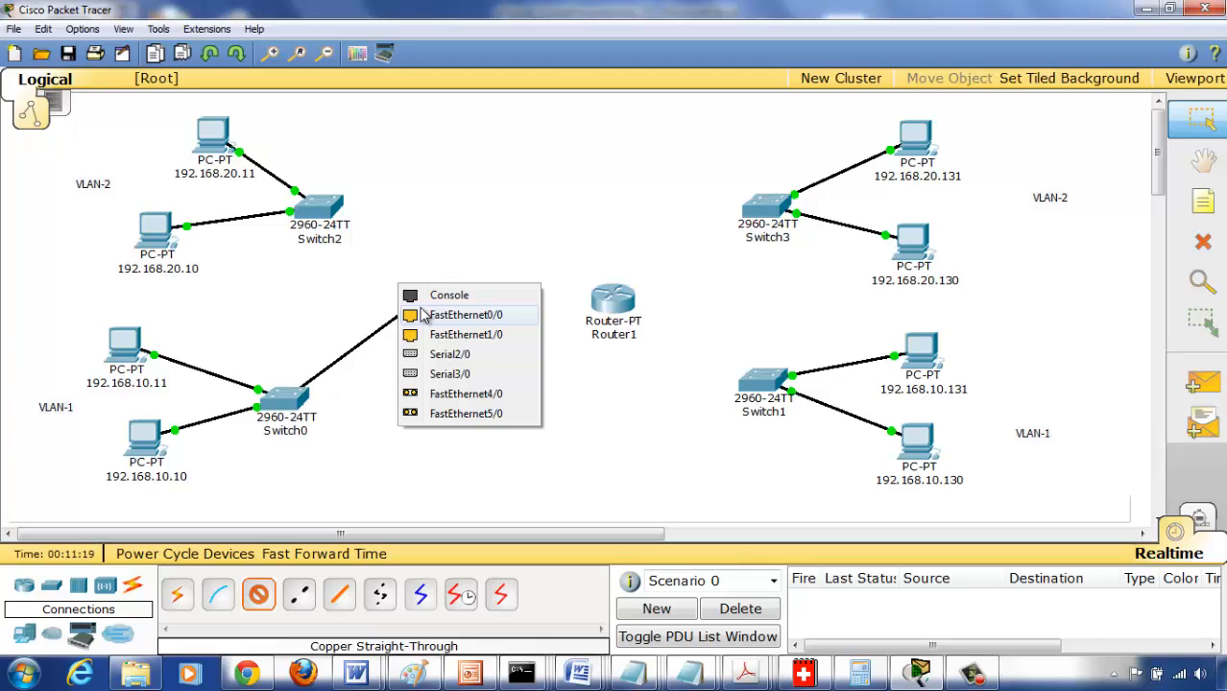
{"action": "left_click", "coordinate": [423, 315]}
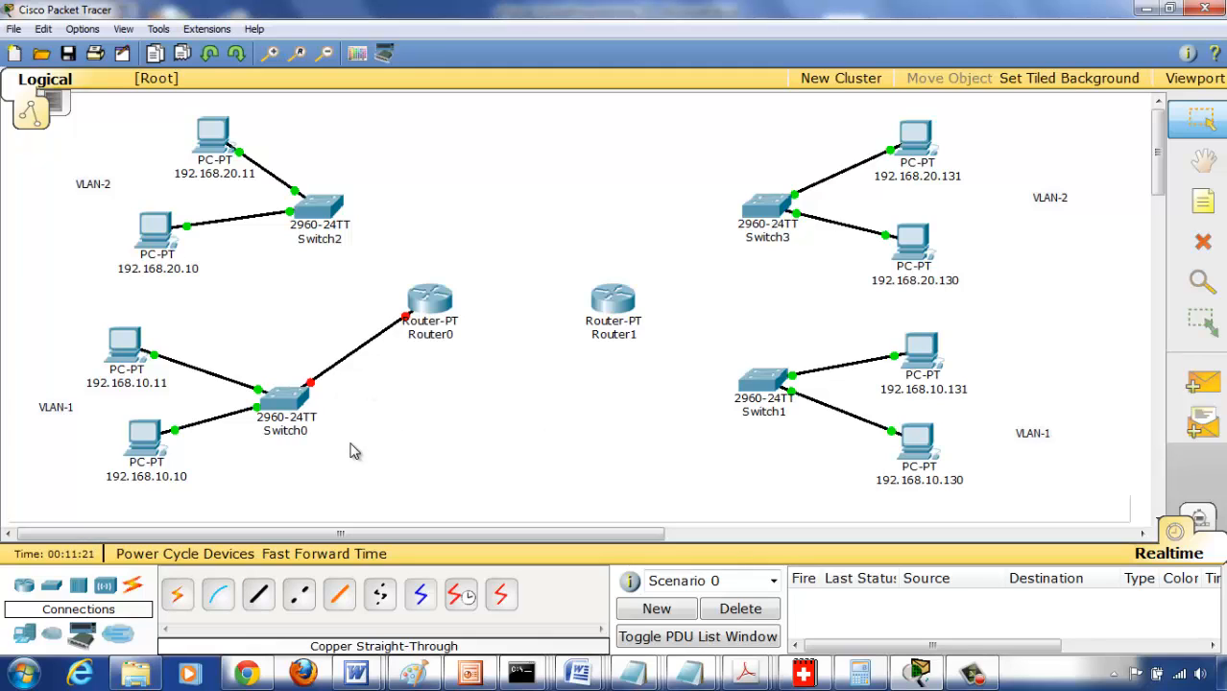
Add a two-line note reading fa0/0 and 192.168.10.1, and position it just above the Switch0–Router0 link.
{"action": "left_click", "coordinate": [1200, 202]}
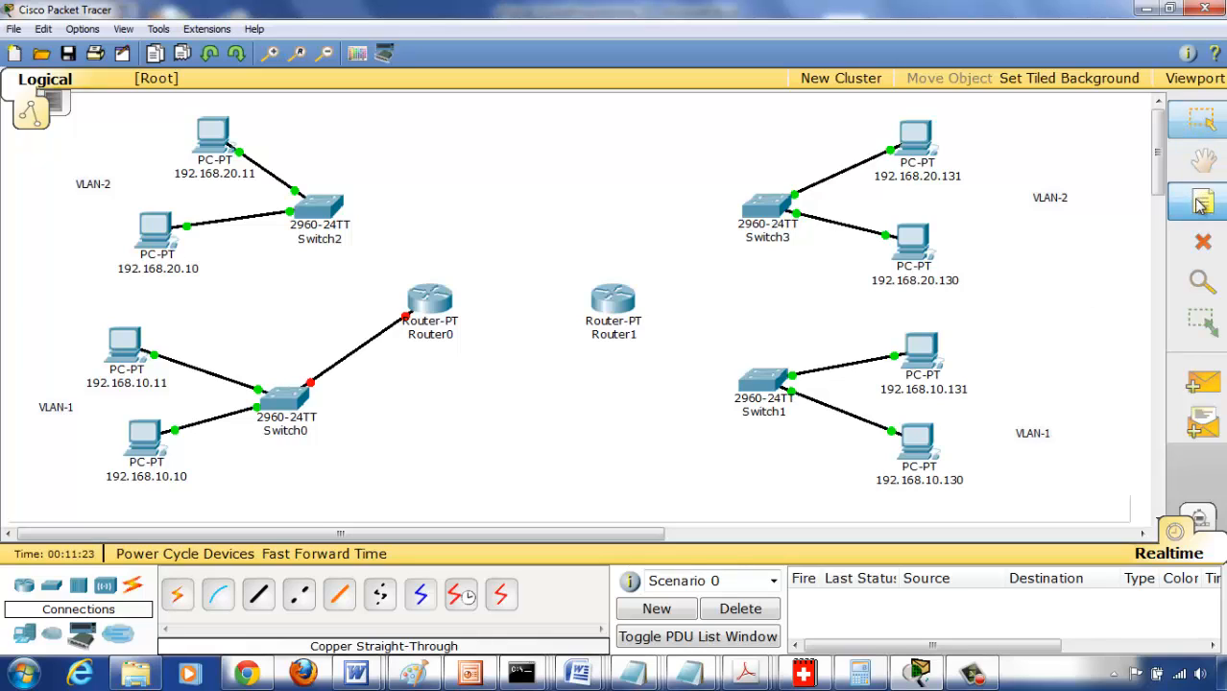
{"action": "left_click", "coordinate": [365, 315]}
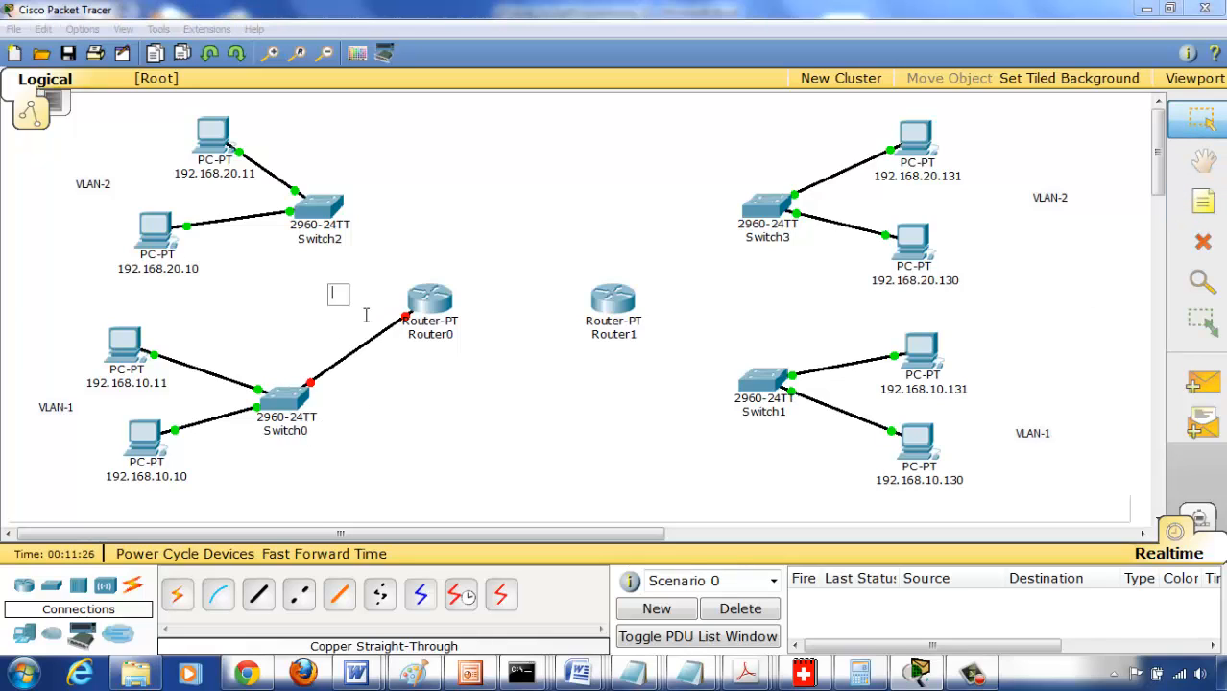
{"action": "type", "text": "fa0"}
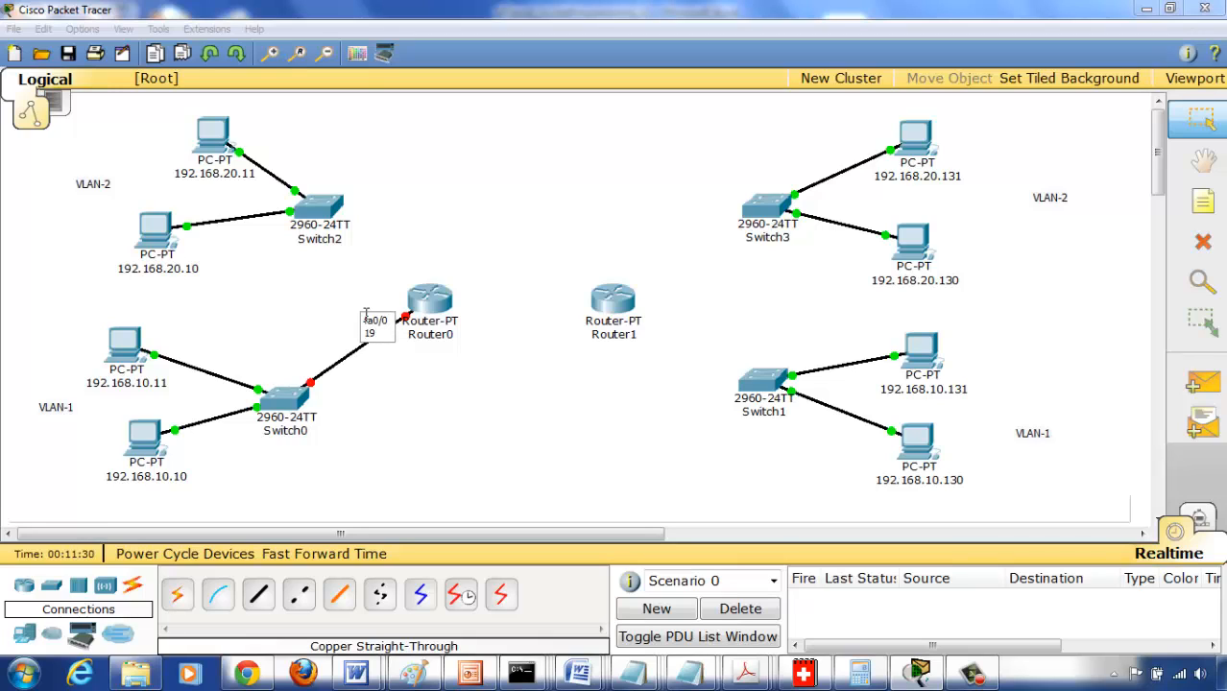
{"action": "type", "text": "/0"}
{"action": "key", "text": "Return"}
{"action": "type", "text": "192.18"}
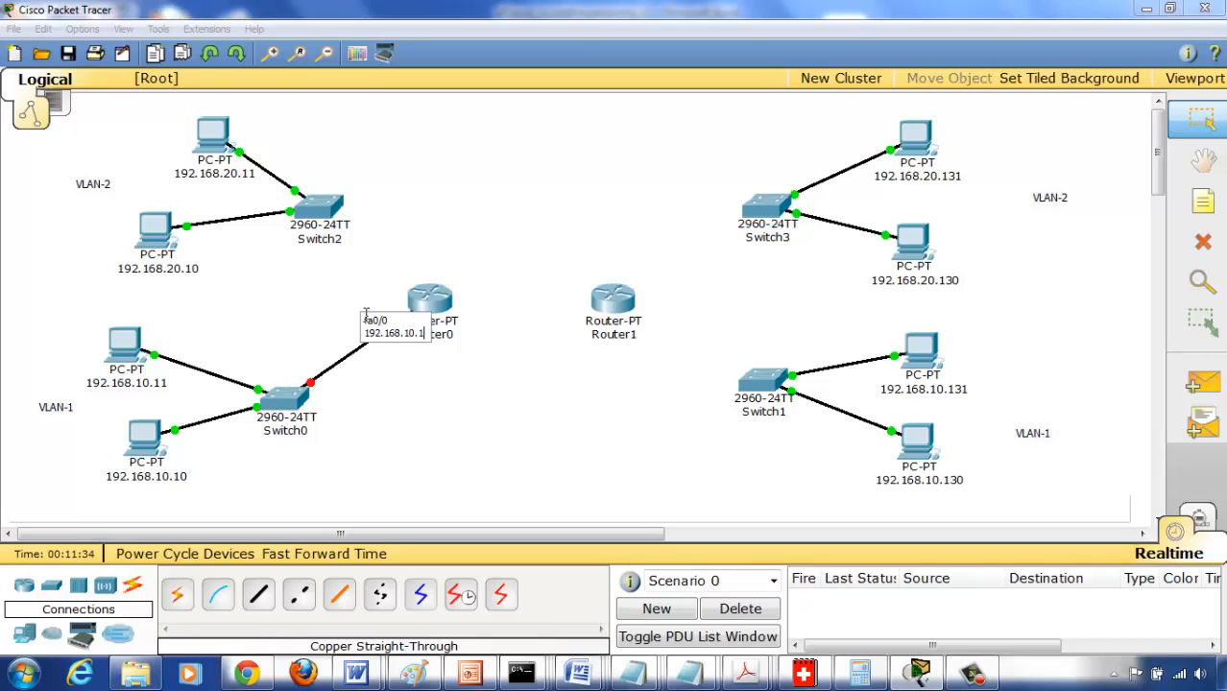
{"action": "left_click", "coordinate": [441, 386]}
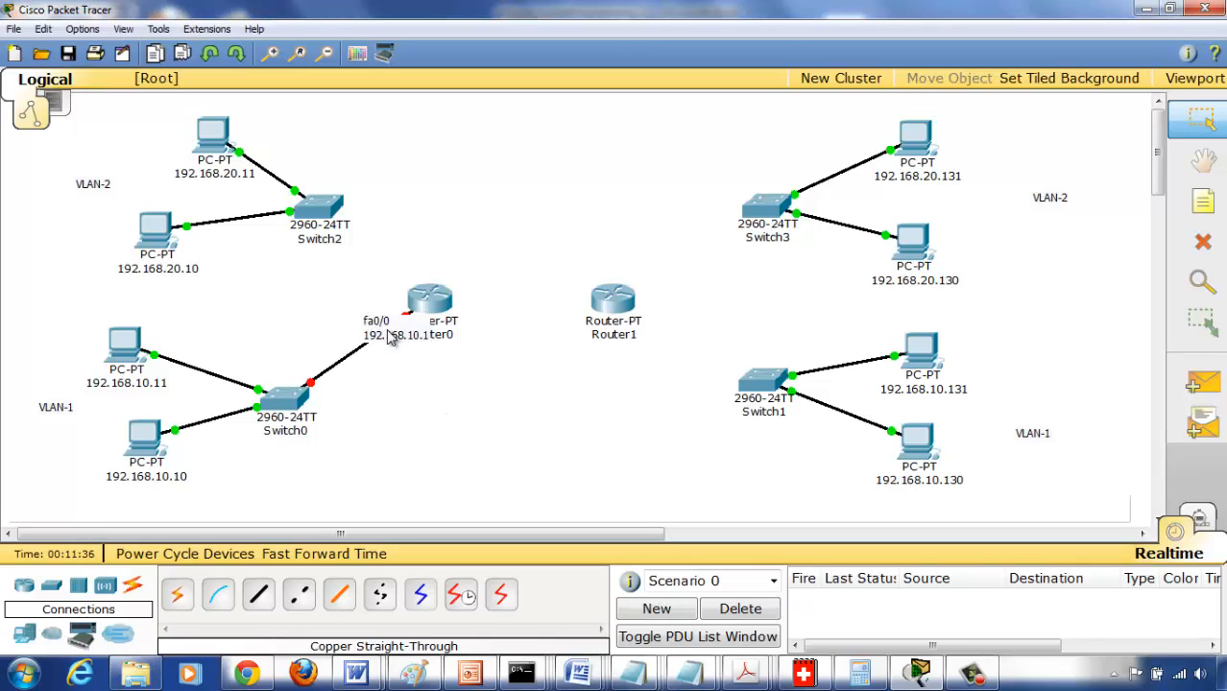
{"action": "left_click_drag", "start_coordinate": [388, 338], "coordinate": [336, 319]}
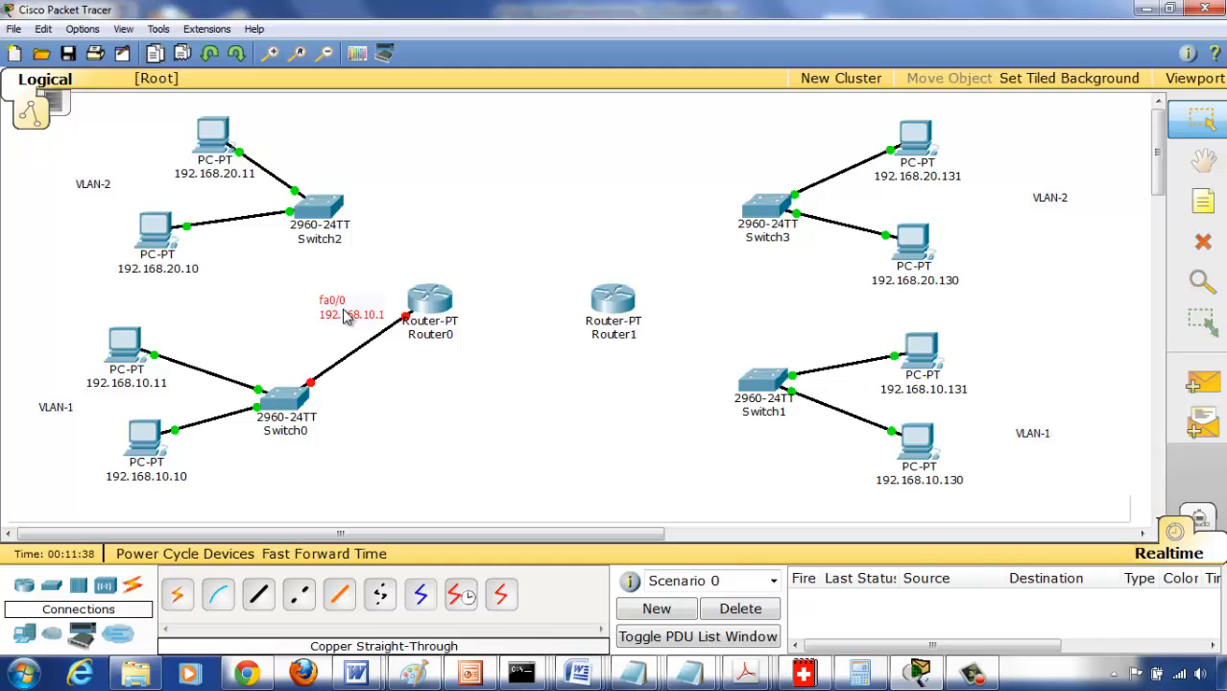
{"action": "left_click", "coordinate": [403, 414]}
{"action": "left_click_drag", "start_coordinate": [349, 322], "coordinate": [335, 343]}
{"action": "left_click", "coordinate": [402, 433]}
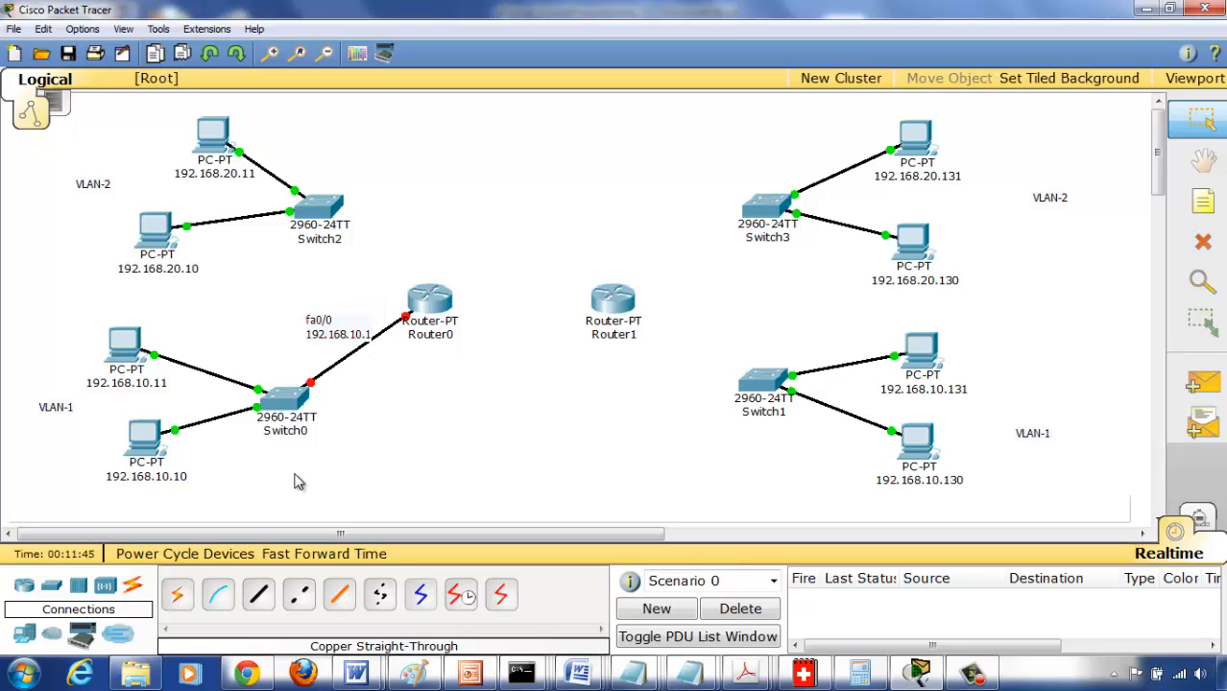
Connect Switch2 to Router0's FastEthernet1/0 with a copper straight-through cable.
{"action": "left_click", "coordinate": [258, 595]}
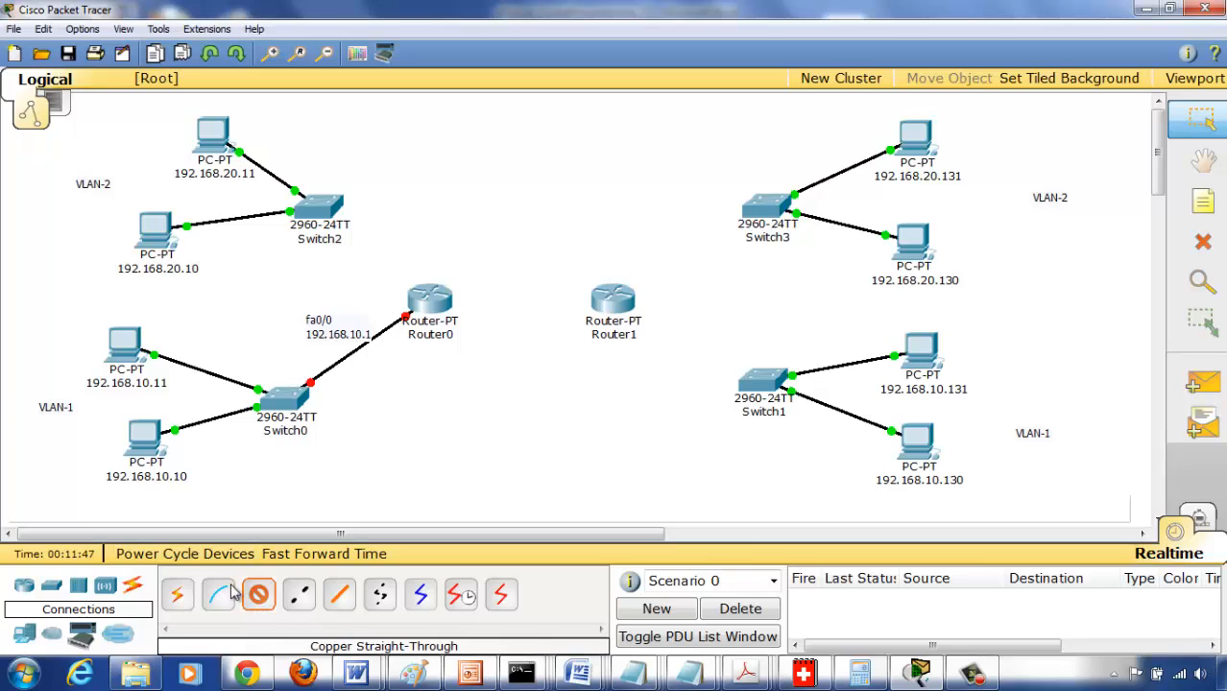
{"action": "left_click", "coordinate": [317, 204]}
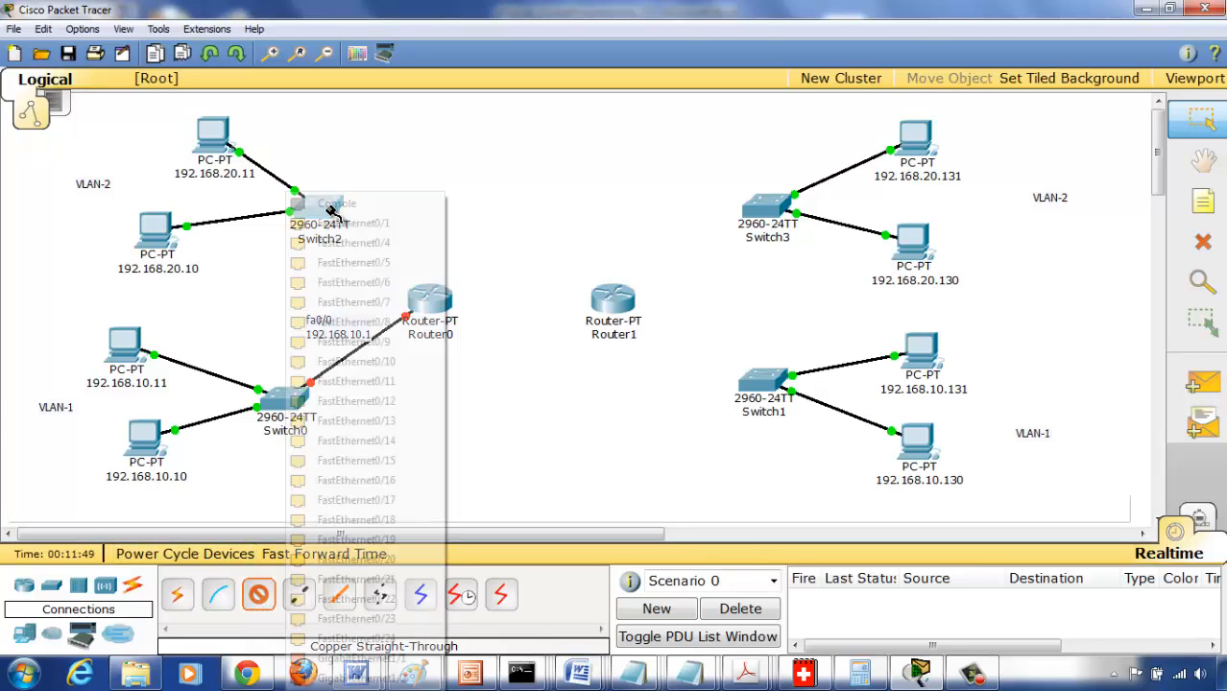
{"action": "left_click", "coordinate": [396, 265]}
{"action": "left_click", "coordinate": [423, 293]}
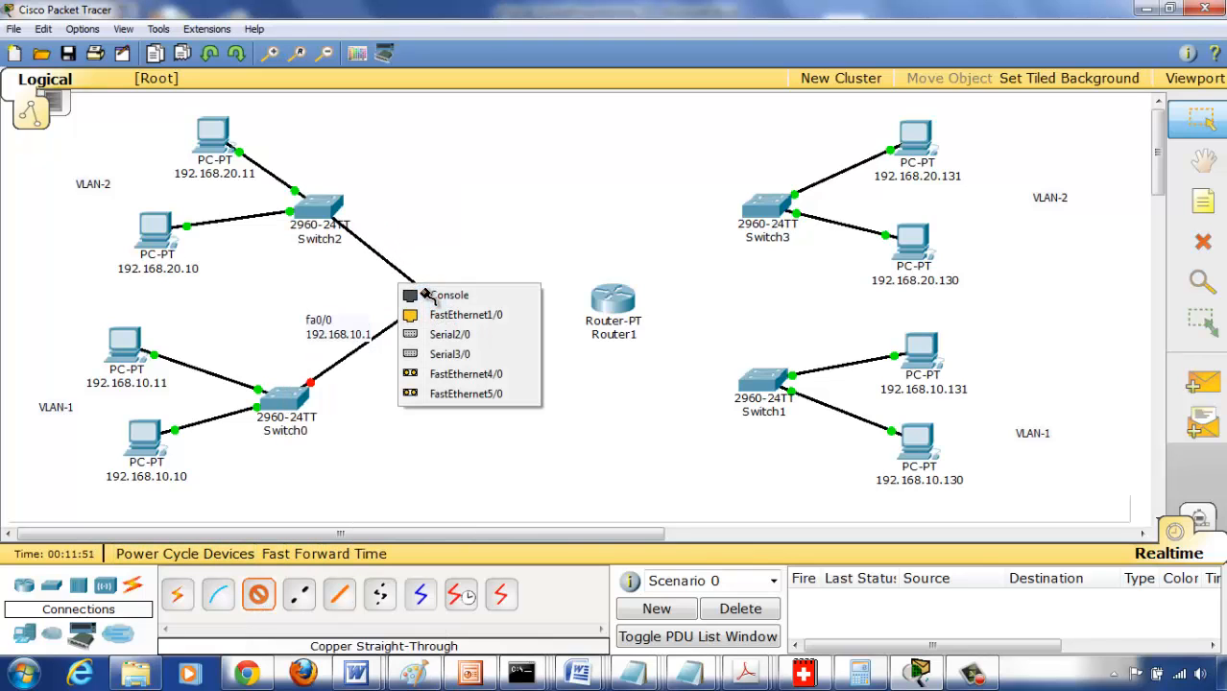
{"action": "left_click", "coordinate": [422, 315]}
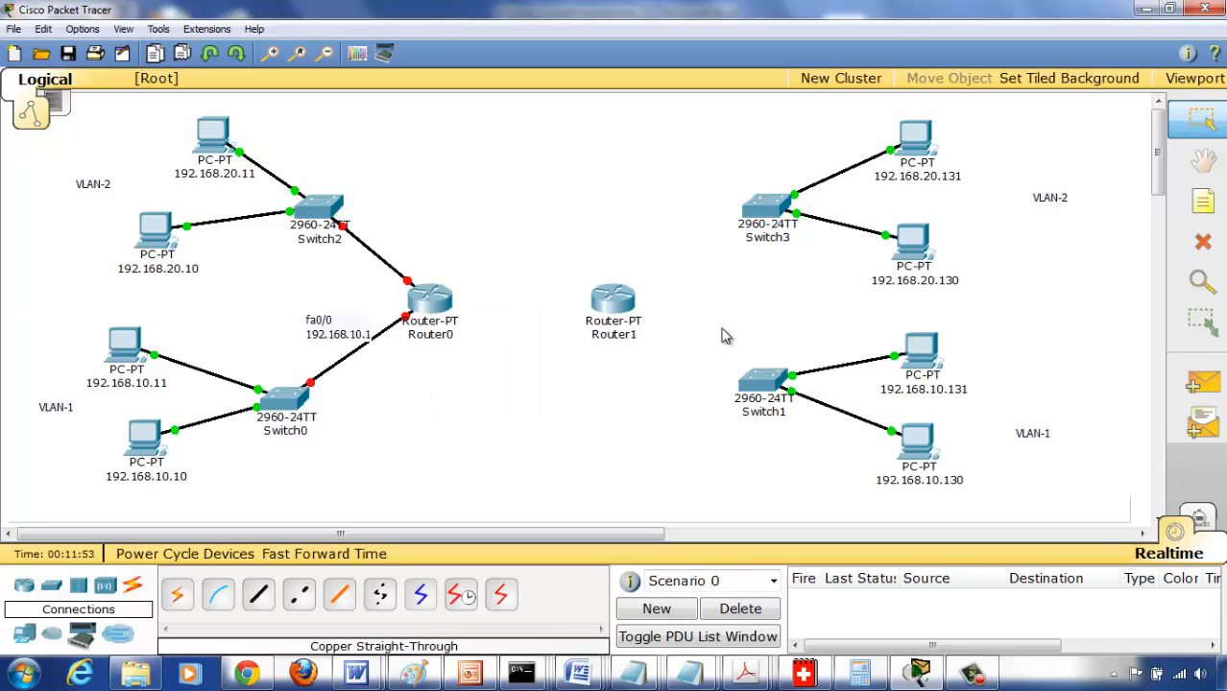
Add a two-line note reading fa1/0 and 192.168.20.1 beside the Switch2–Router0 link.
{"action": "left_click", "coordinate": [1202, 201]}
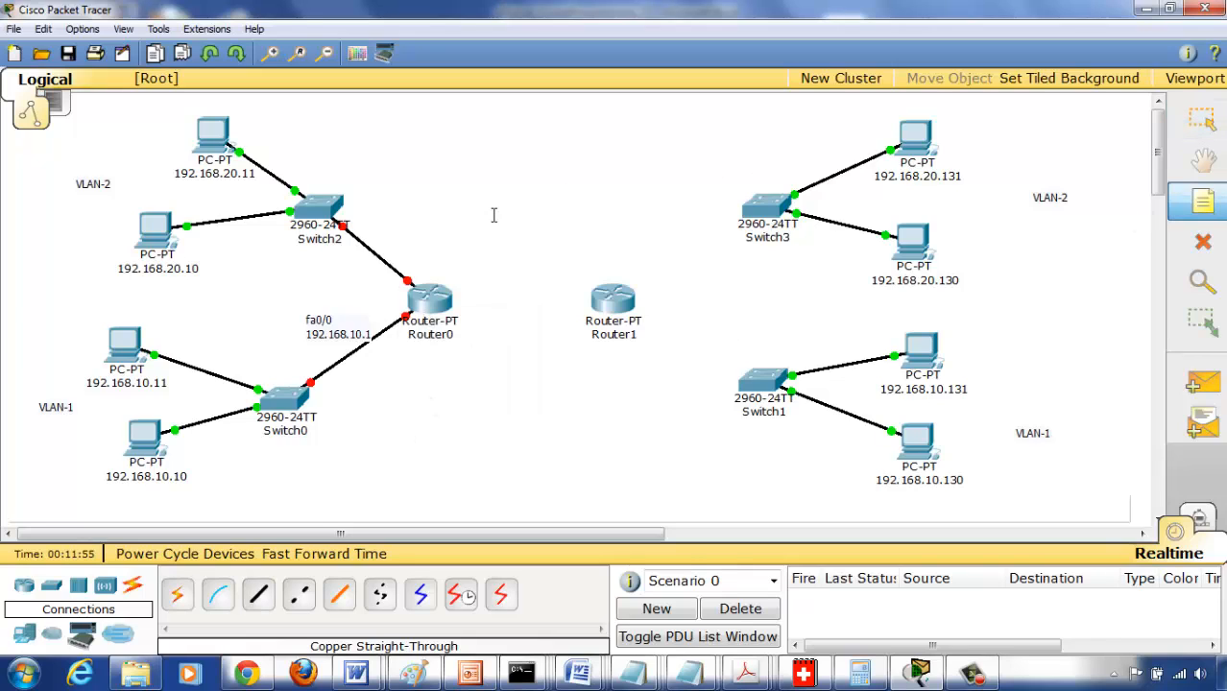
{"action": "left_click", "coordinate": [382, 248]}
{"action": "type", "text": "fa"}
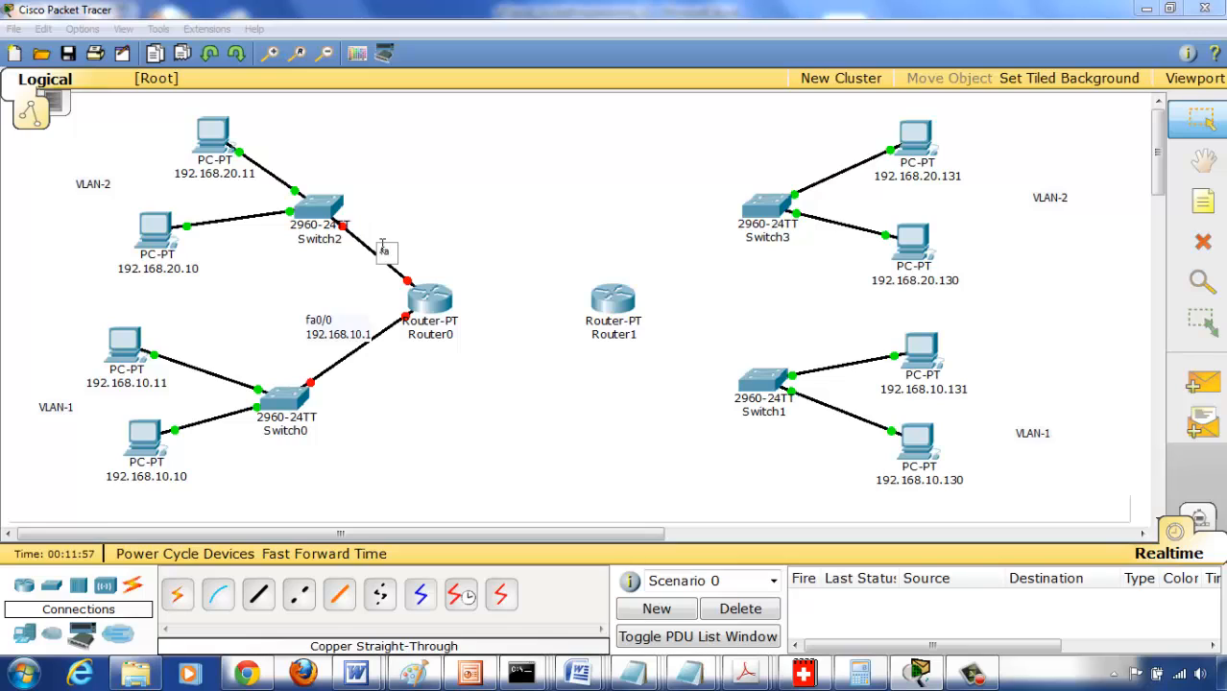
{"action": "type", "text": "1/0"}
{"action": "key", "text": "Return"}
{"action": "type", "text": "192.168.20.1"}
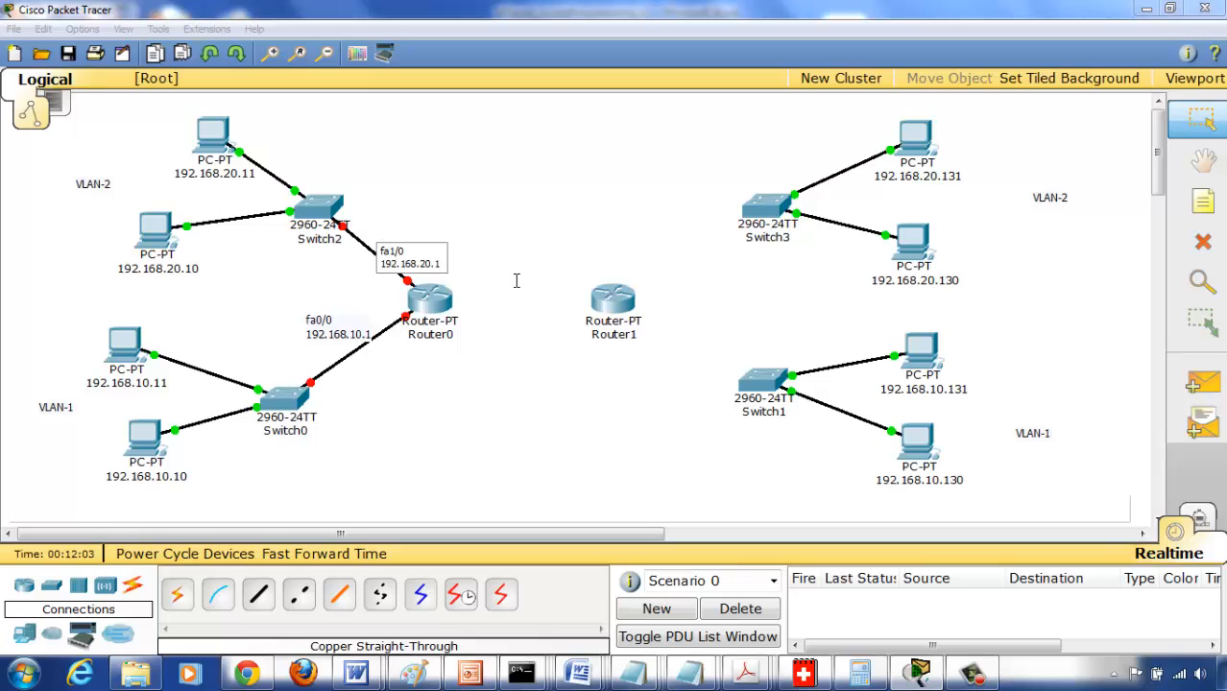
{"action": "left_click", "coordinate": [488, 423]}
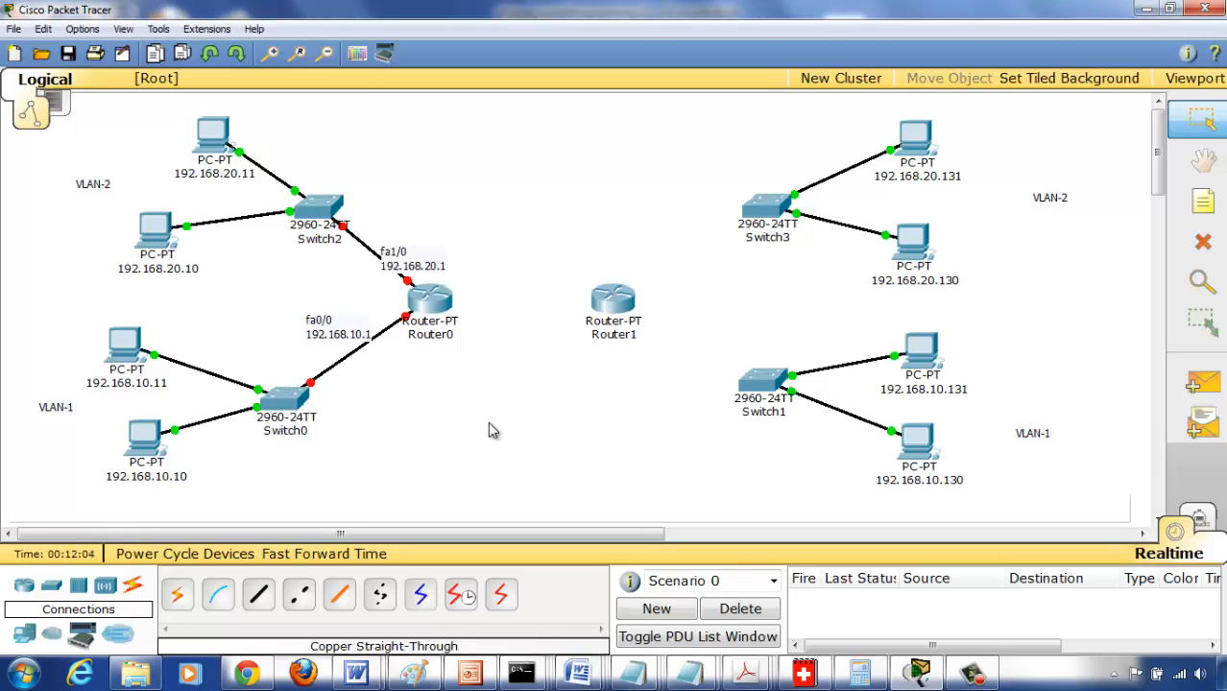
Check the VLAN assignment of Switch0's FastEthernet0/1 port.
{"action": "left_click", "coordinate": [300, 402]}
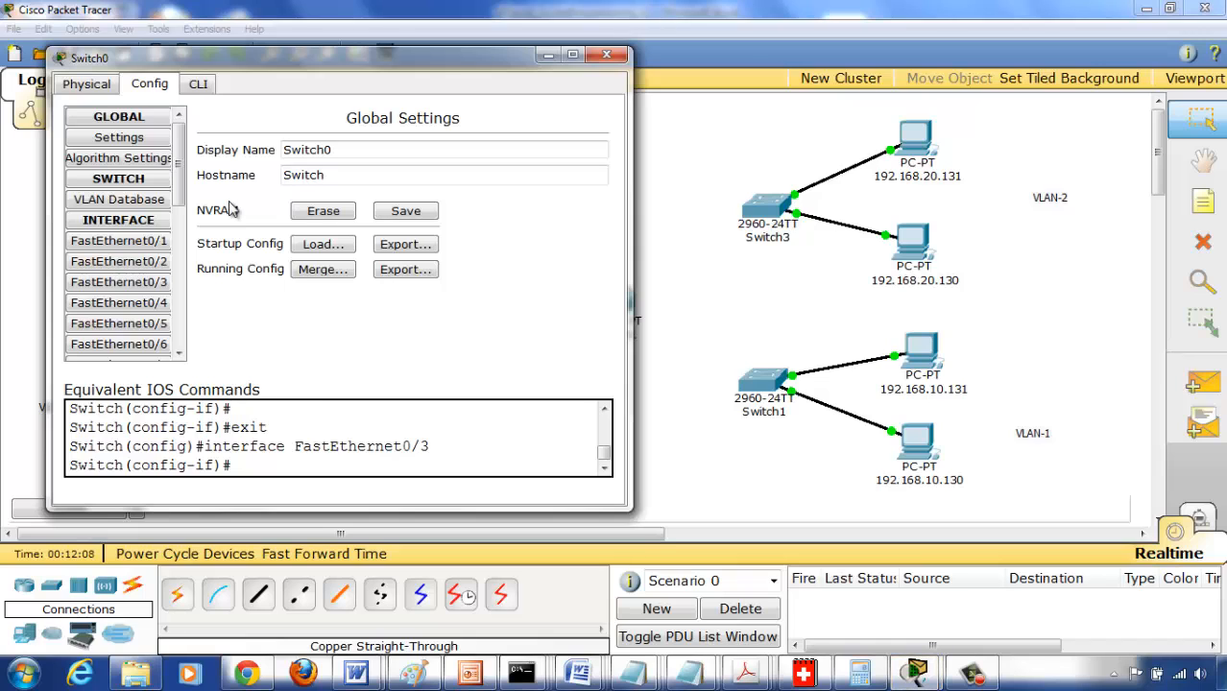
{"action": "left_click", "coordinate": [137, 242]}
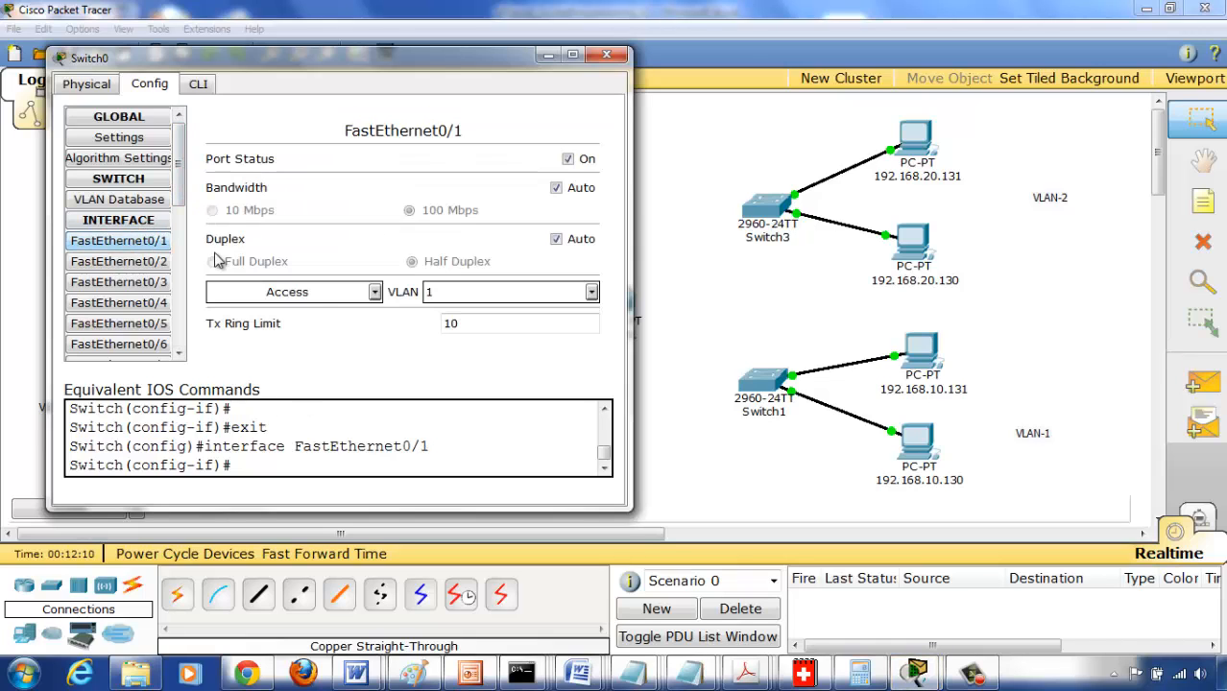
{"action": "left_click", "coordinate": [607, 55]}
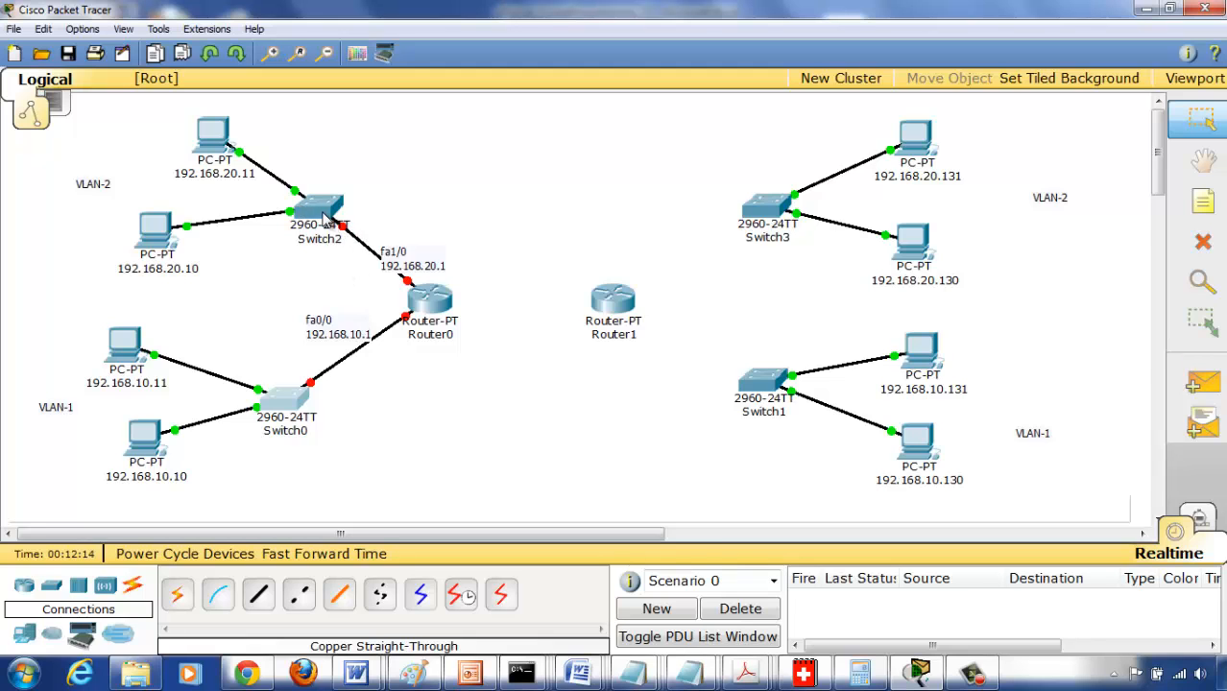
Assign Switch2's access port FastEthernet0/1 to VLAN 2.
{"action": "left_click", "coordinate": [327, 219]}
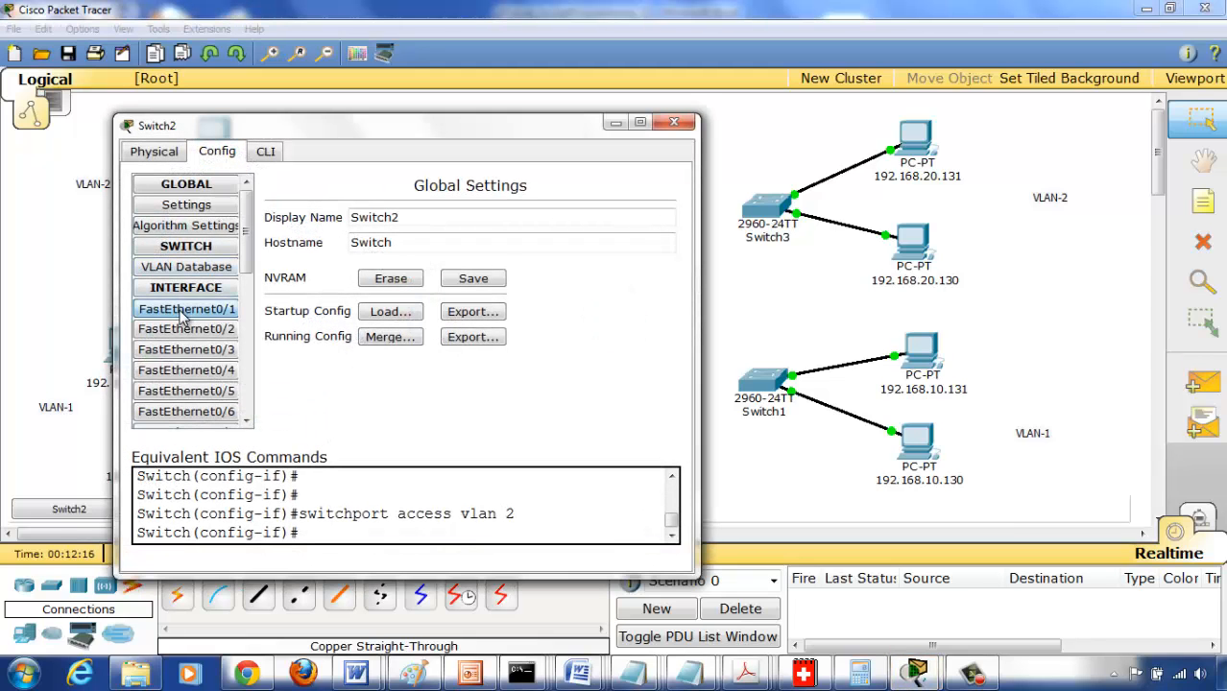
{"action": "left_click", "coordinate": [180, 312]}
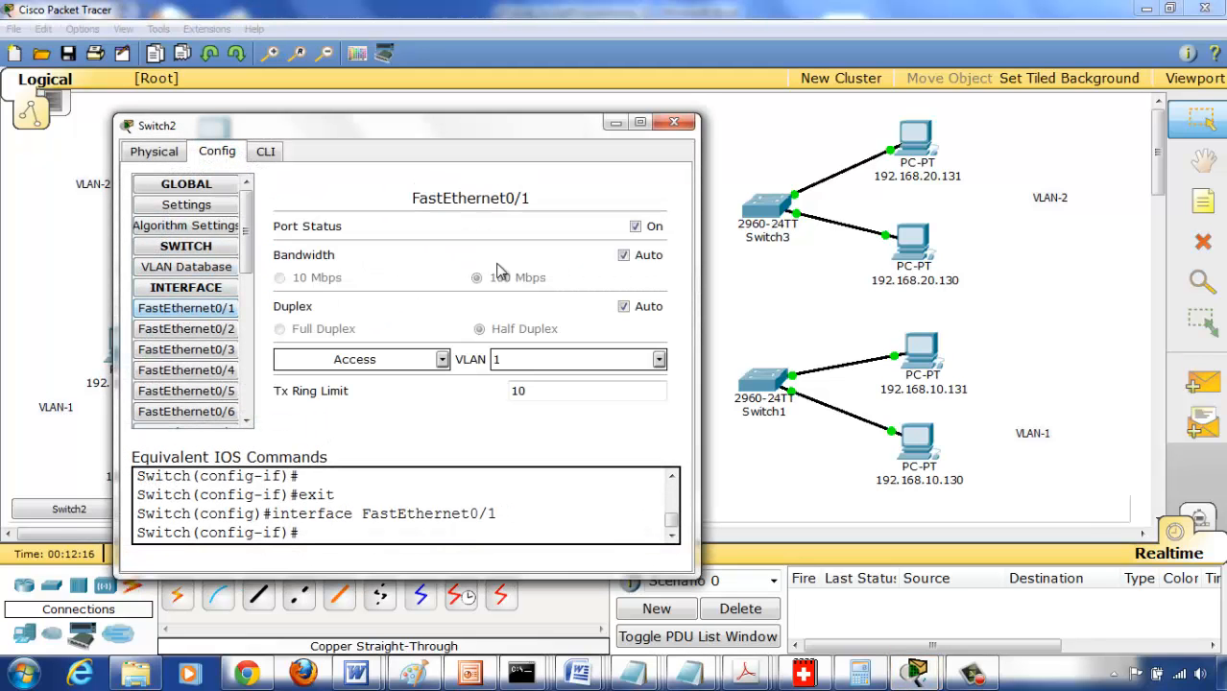
{"action": "left_click", "coordinate": [660, 361]}
{"action": "left_click", "coordinate": [533, 410]}
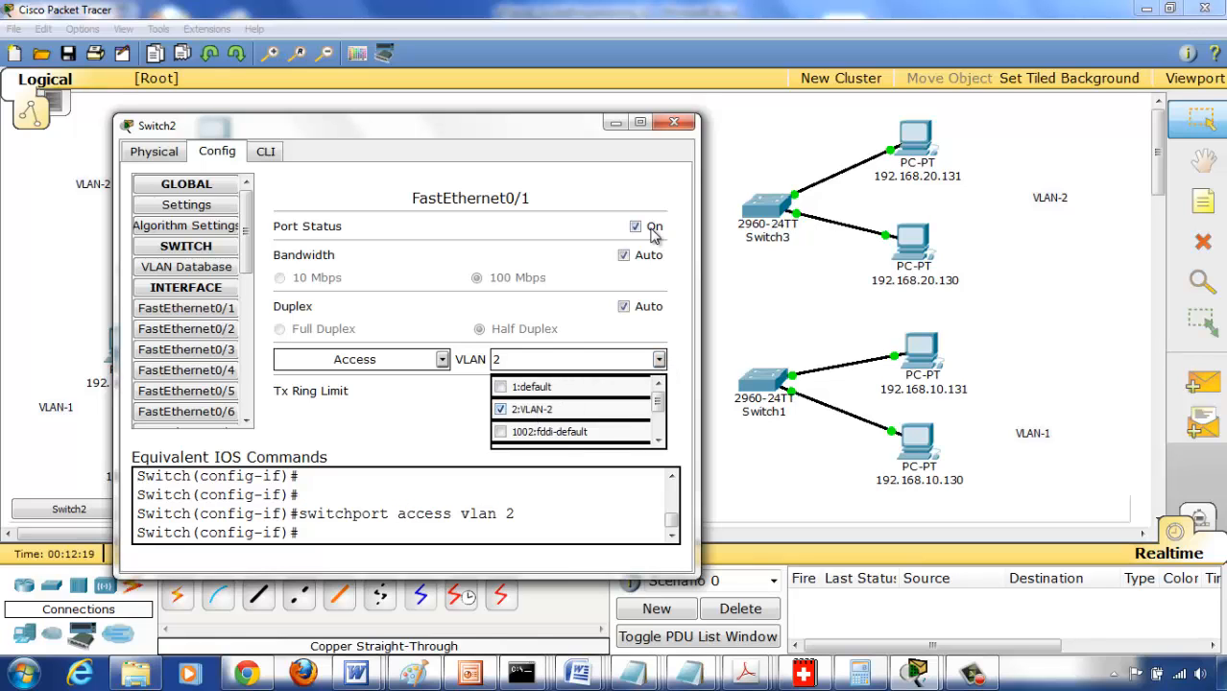
{"action": "left_click", "coordinate": [675, 125]}
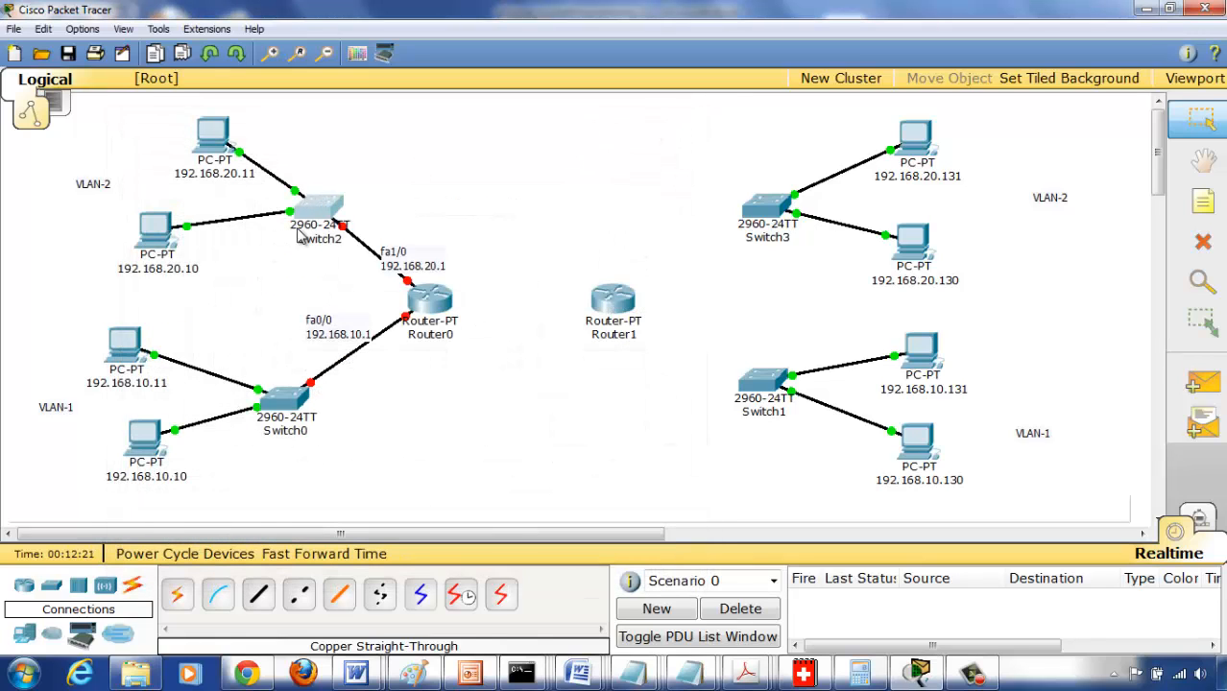
{"action": "mouse_move", "coordinate": [226, 156]}
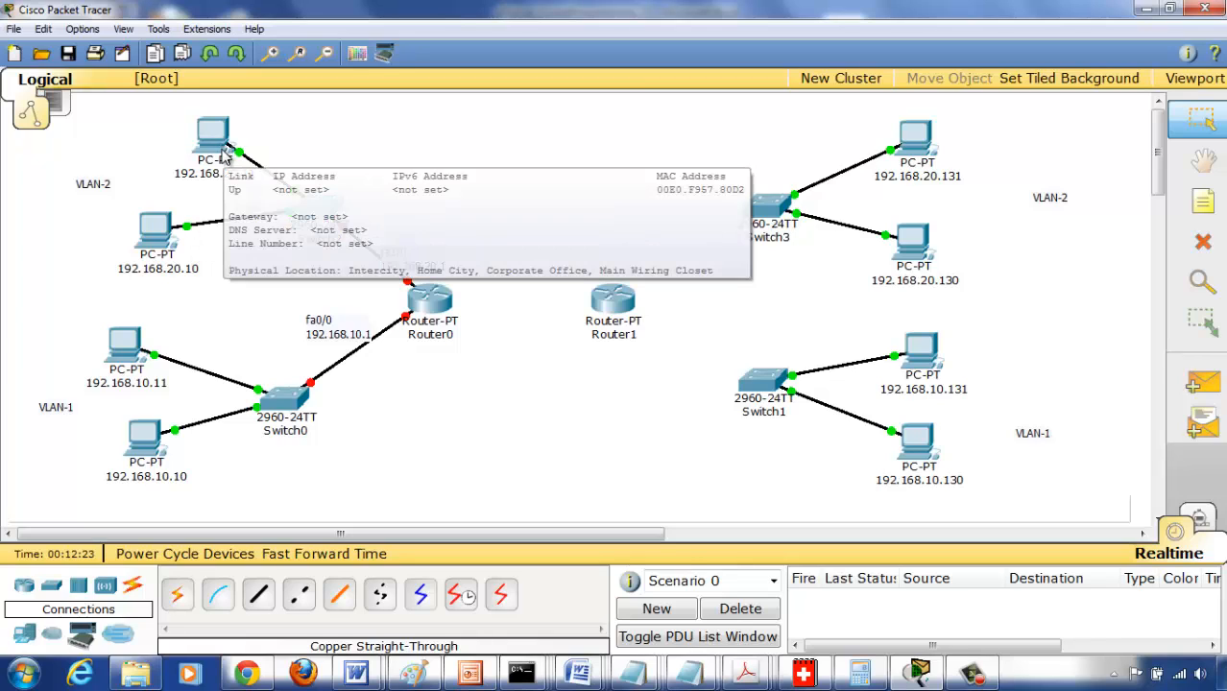
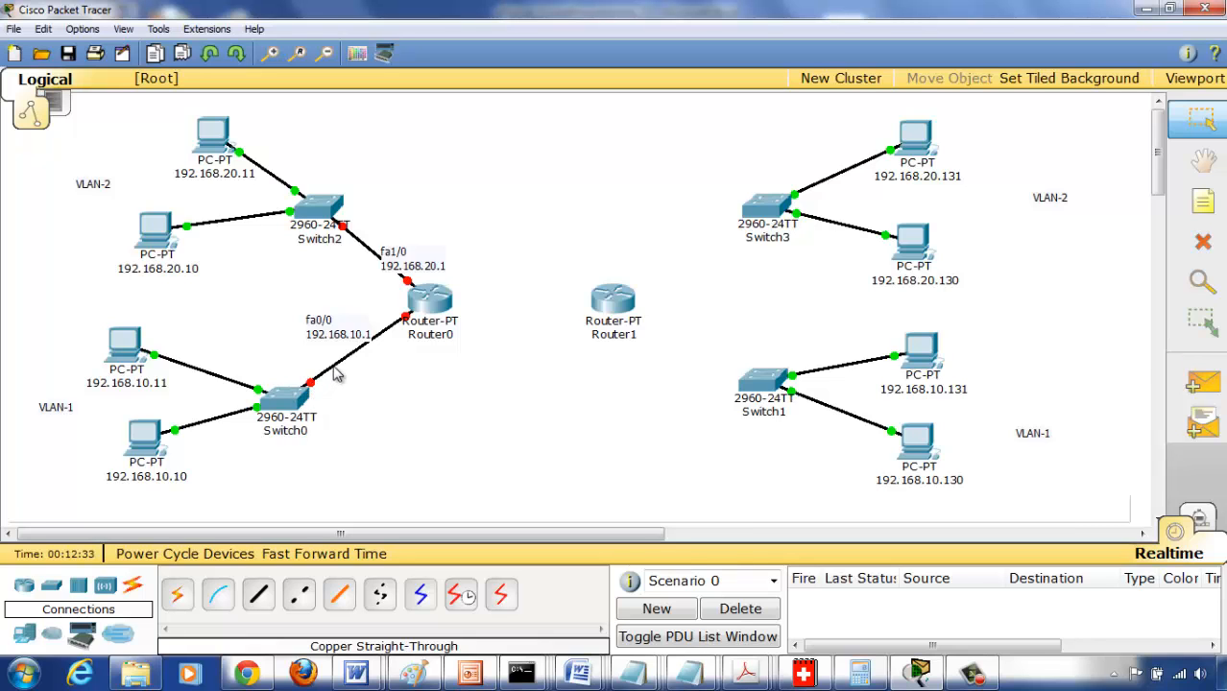
Open Router0's command line interface and answer no to the initial configuration dialog.
{"action": "left_click", "coordinate": [437, 300]}
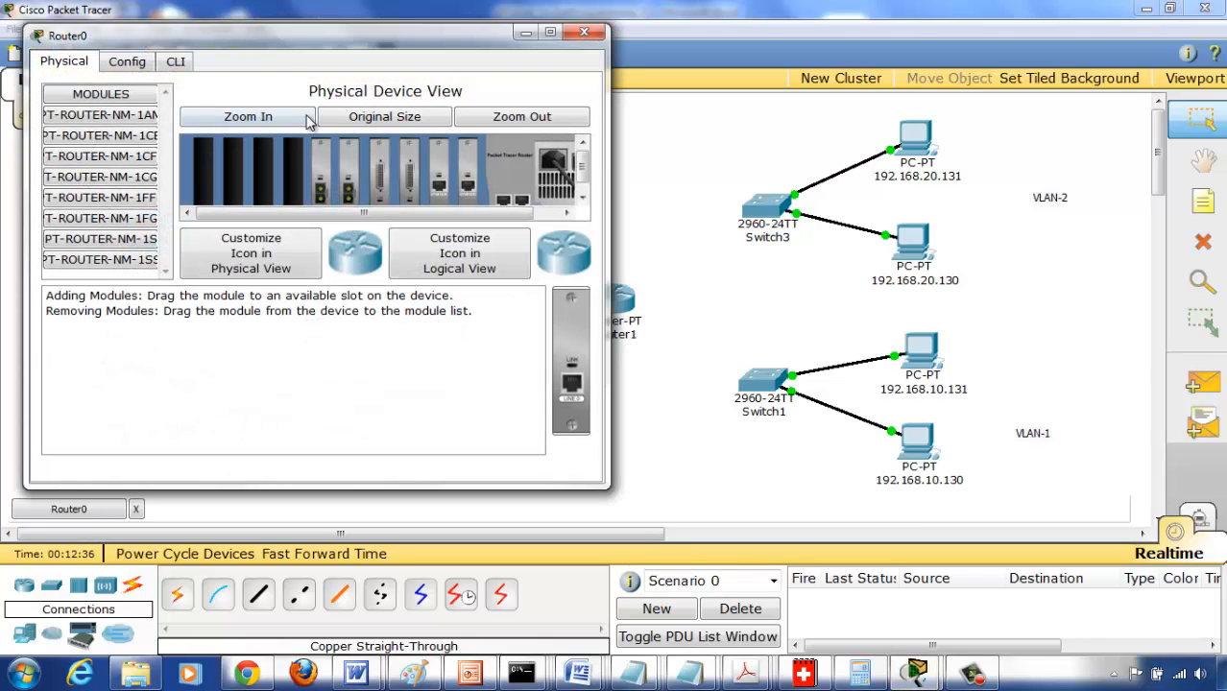
{"action": "left_click", "coordinate": [176, 62]}
{"action": "left_click_drag", "start_coordinate": [160, 44], "coordinate": [631, 50]}
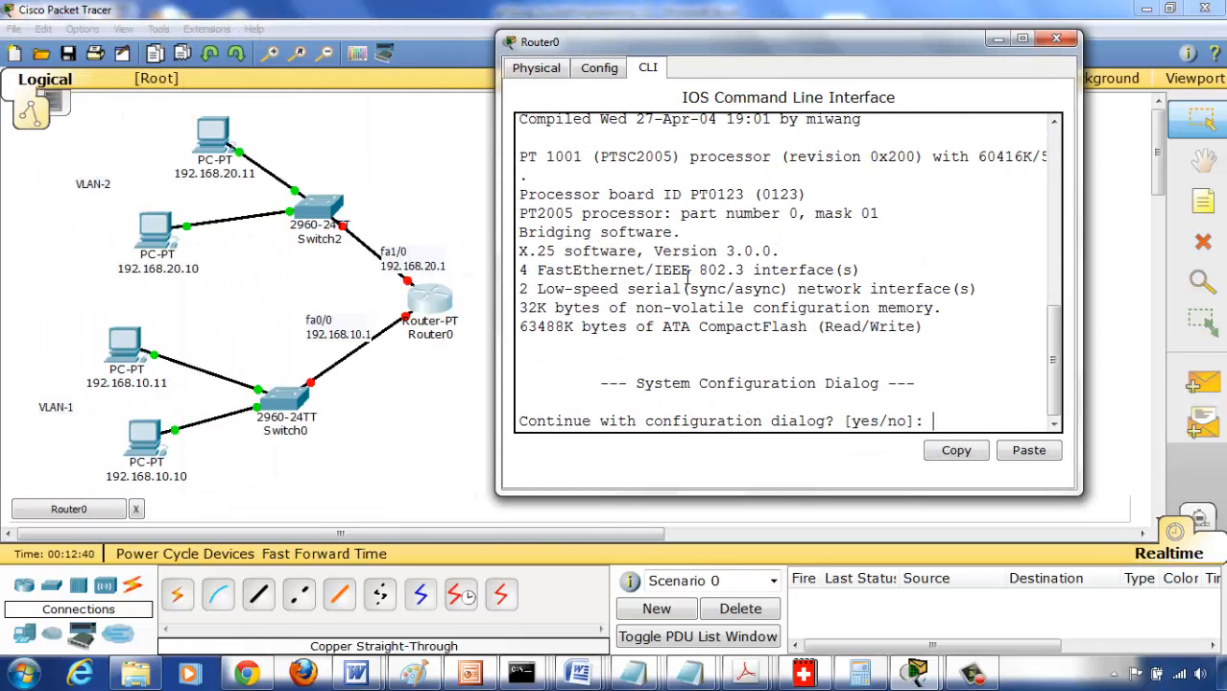
{"action": "type", "text": "no"}
{"action": "key", "text": "Return"}
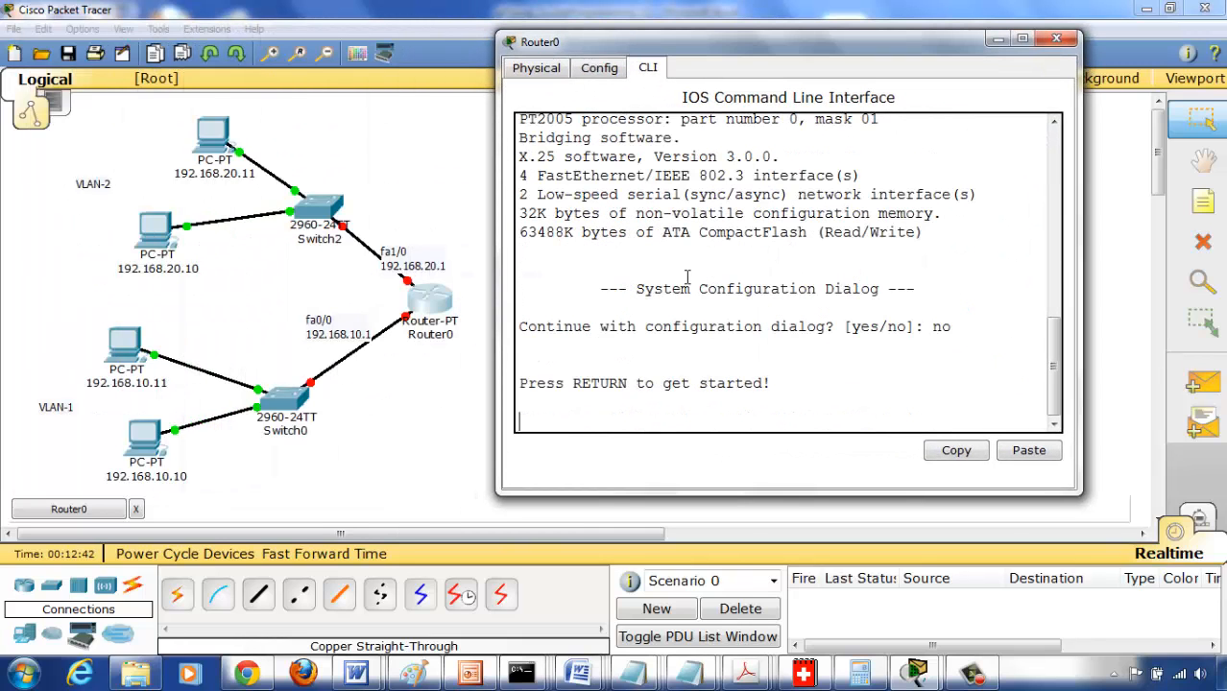
{"action": "key", "text": "Return"}
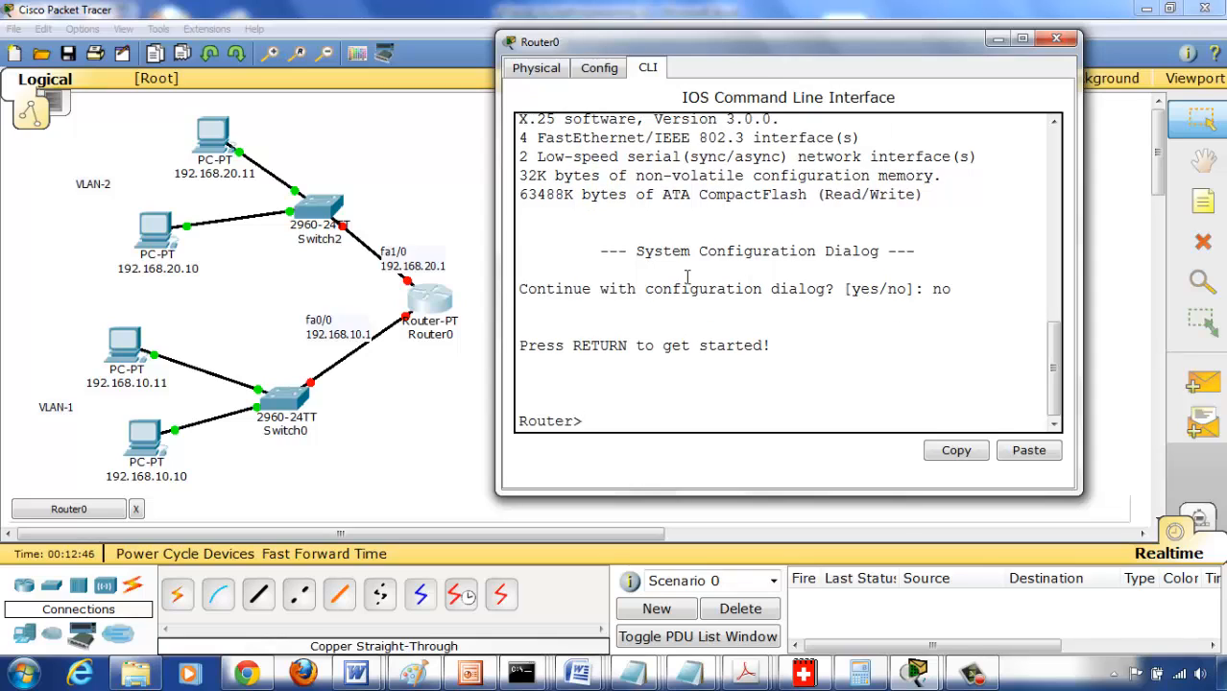
Enter Router0's privileged and global configuration modes and open interface fa0/0 for configuration.
{"action": "type", "text": "enable"}
{"action": "key", "text": "Return"}
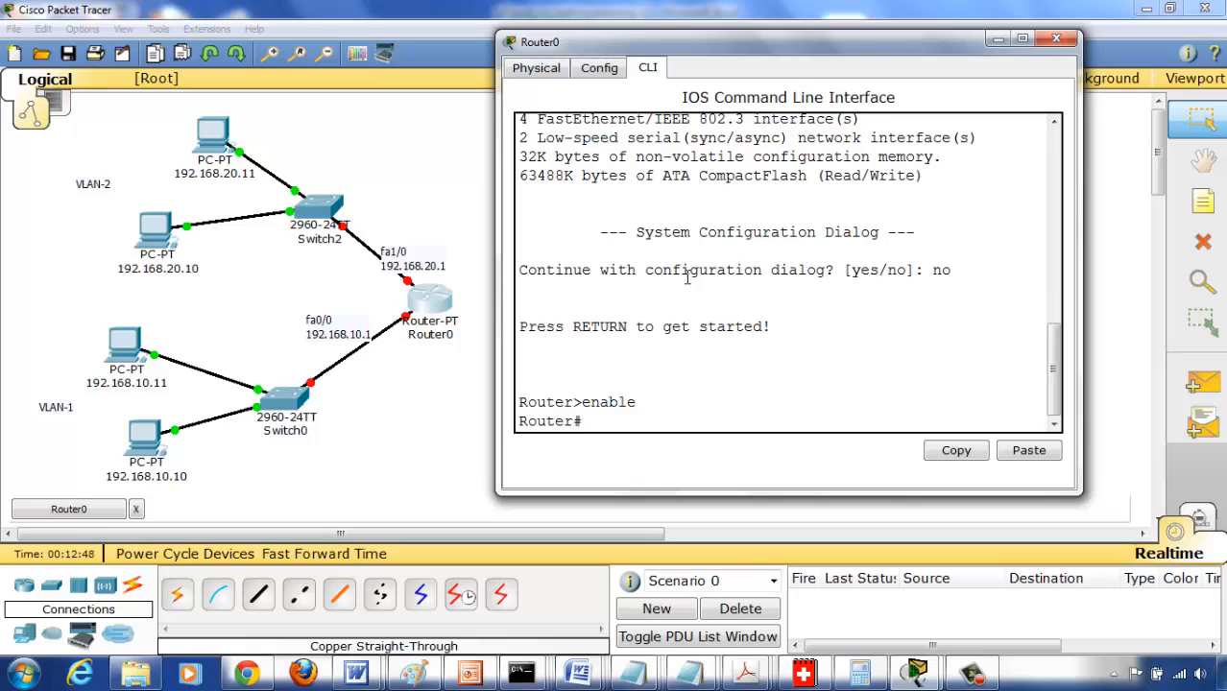
{"action": "type", "text": "config t"}
{"action": "key", "text": "Return"}
{"action": "type", "text": "int"}
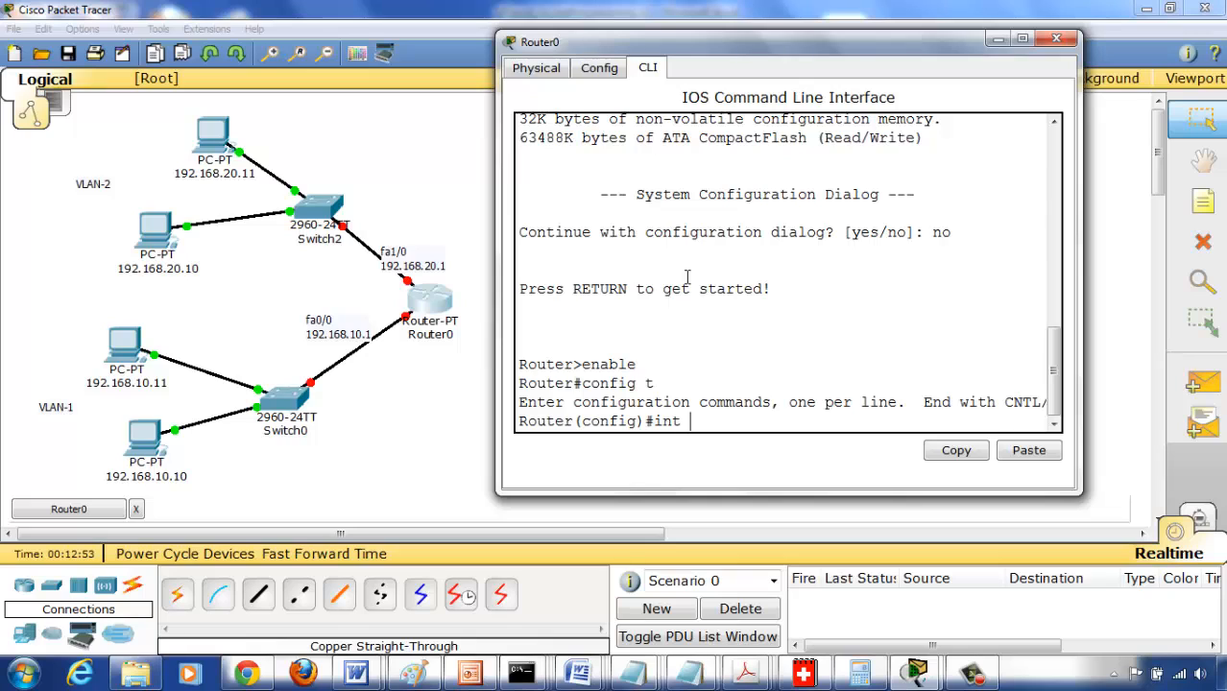
{"action": "key", "text": "Tab"}
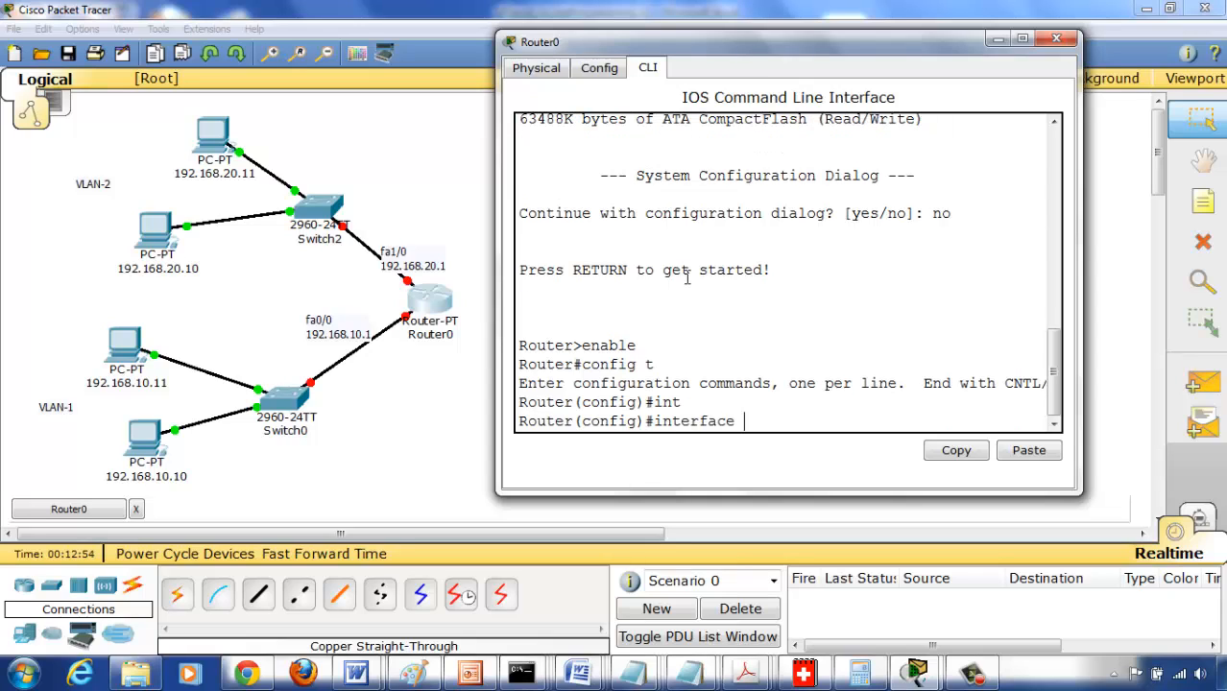
{"action": "type", "text": "fa0/0"}
{"action": "key", "text": "Return"}
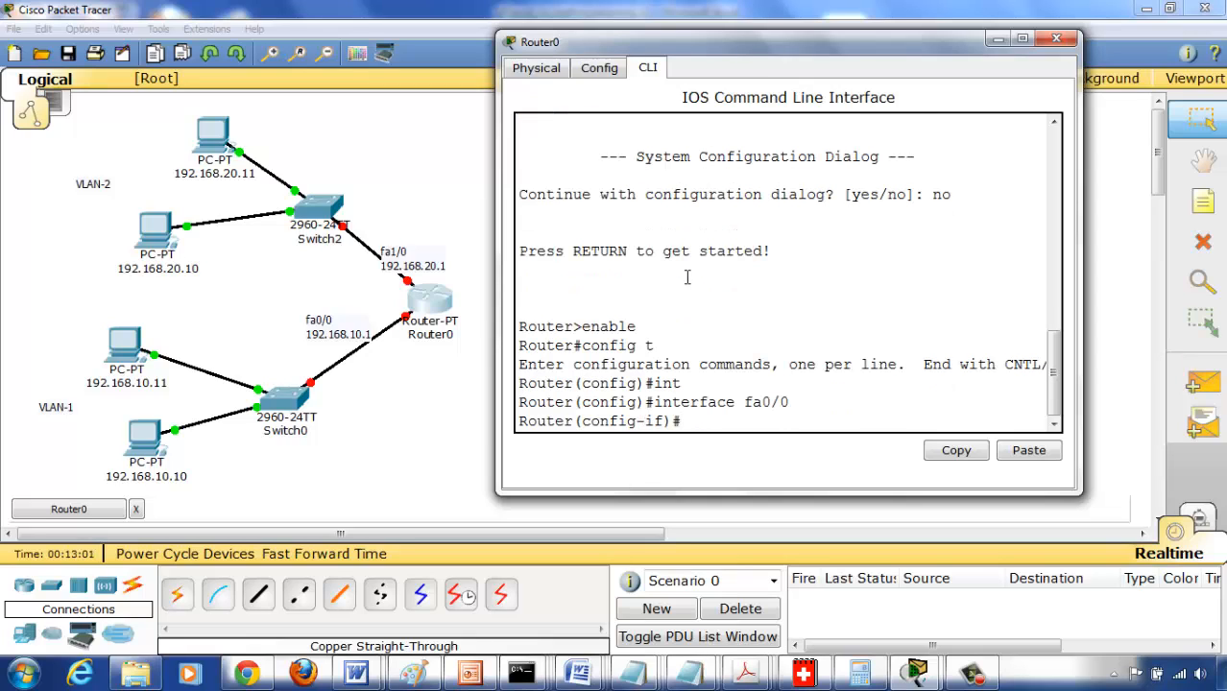
Begin fa0/0's ip address command with 192.168.10.1 and the first mask octets 255.255.
{"action": "type", "text": "ip address 192.168"}
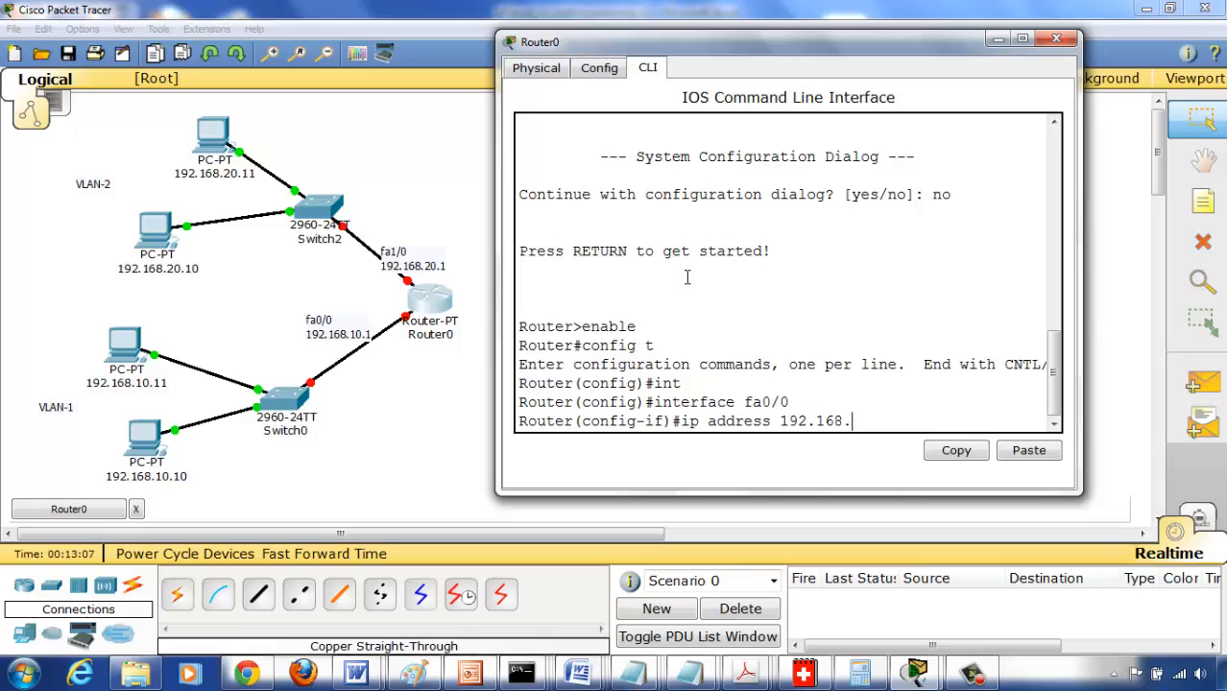
{"action": "type", "text": ".10.1 255."}
{"action": "type", "text": "255"}
{"action": "type", "text": "2"}
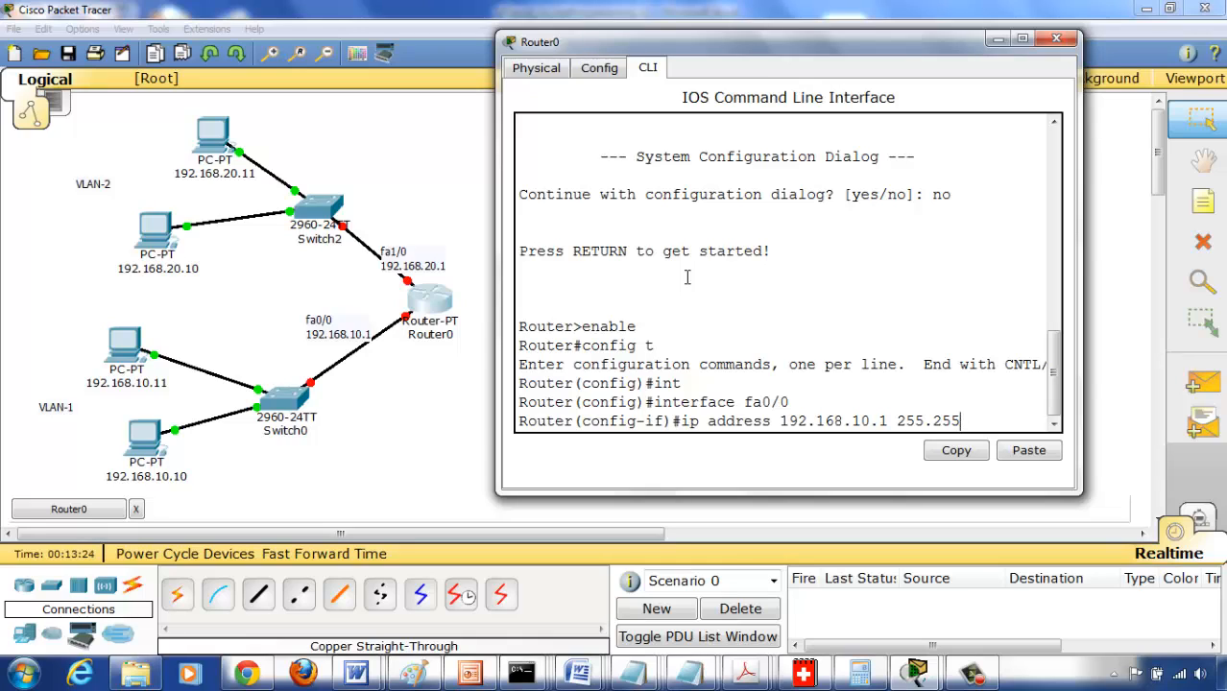
{"action": "type", "text": ".255."}
Switch to the Notepad notes and write the mask 255.255.255.10000000 a few lines below the last address.
{"action": "left_click", "coordinate": [622, 683]}
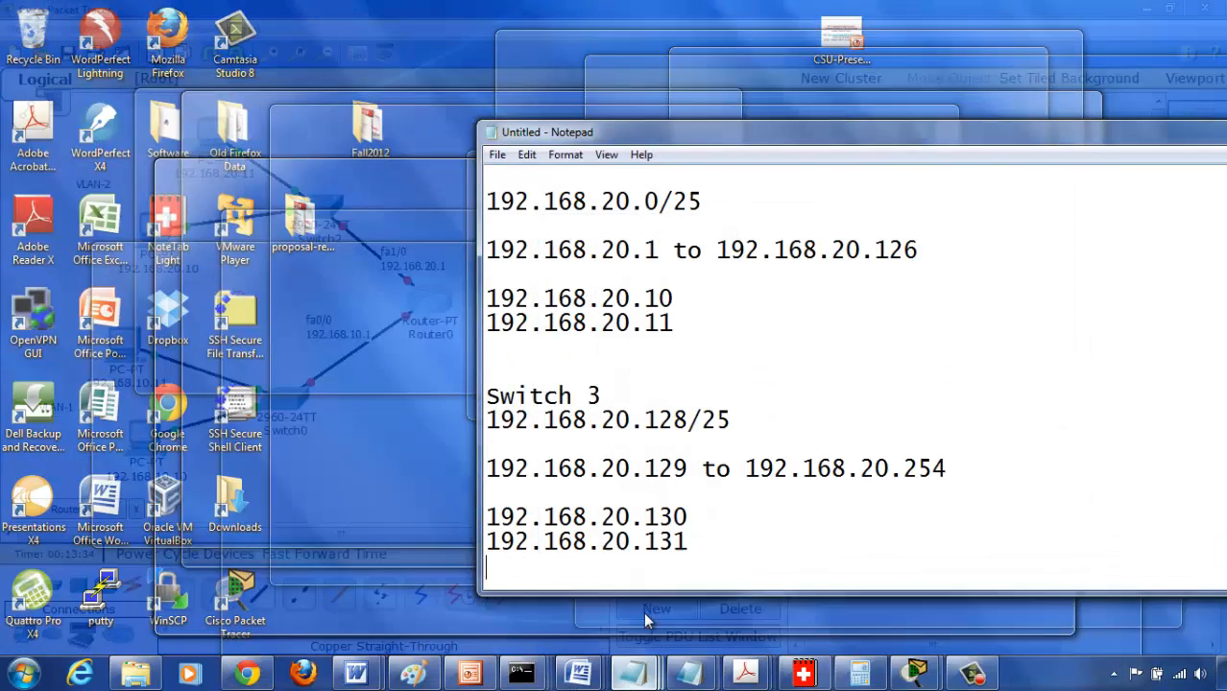
{"action": "left_click", "coordinate": [643, 611]}
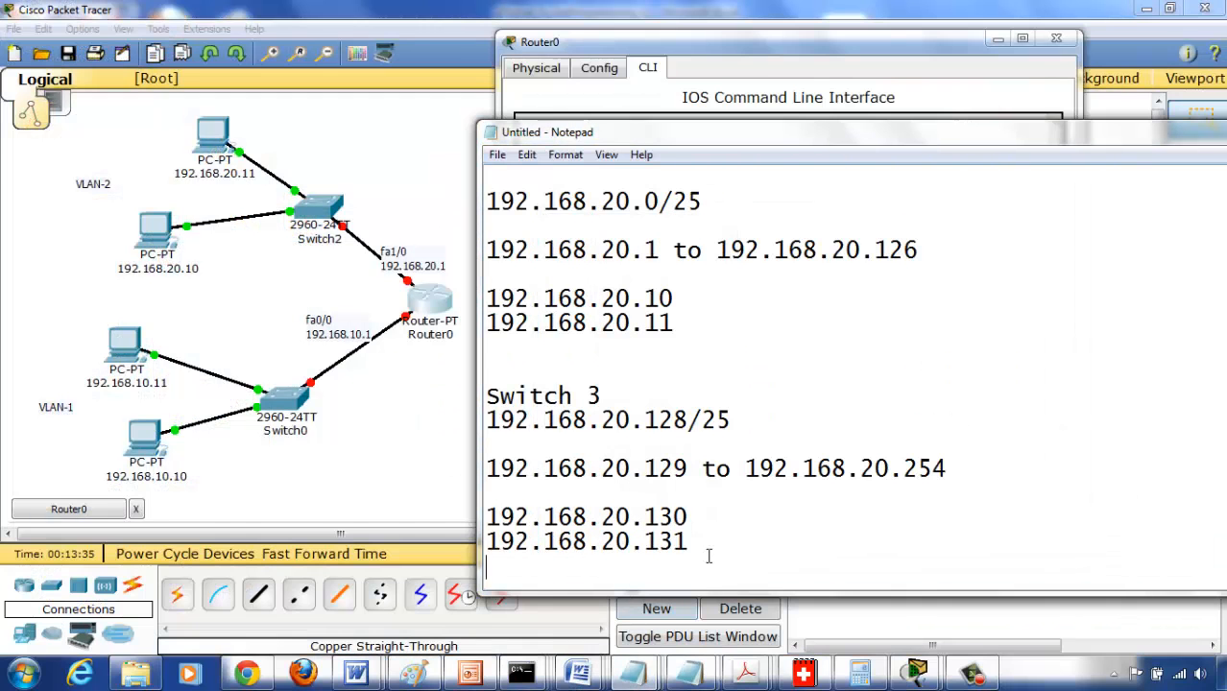
{"action": "key", "text": "Return"}
{"action": "key", "text": "Return"}
{"action": "key", "text": "Return"}
{"action": "type", "text": "11"}
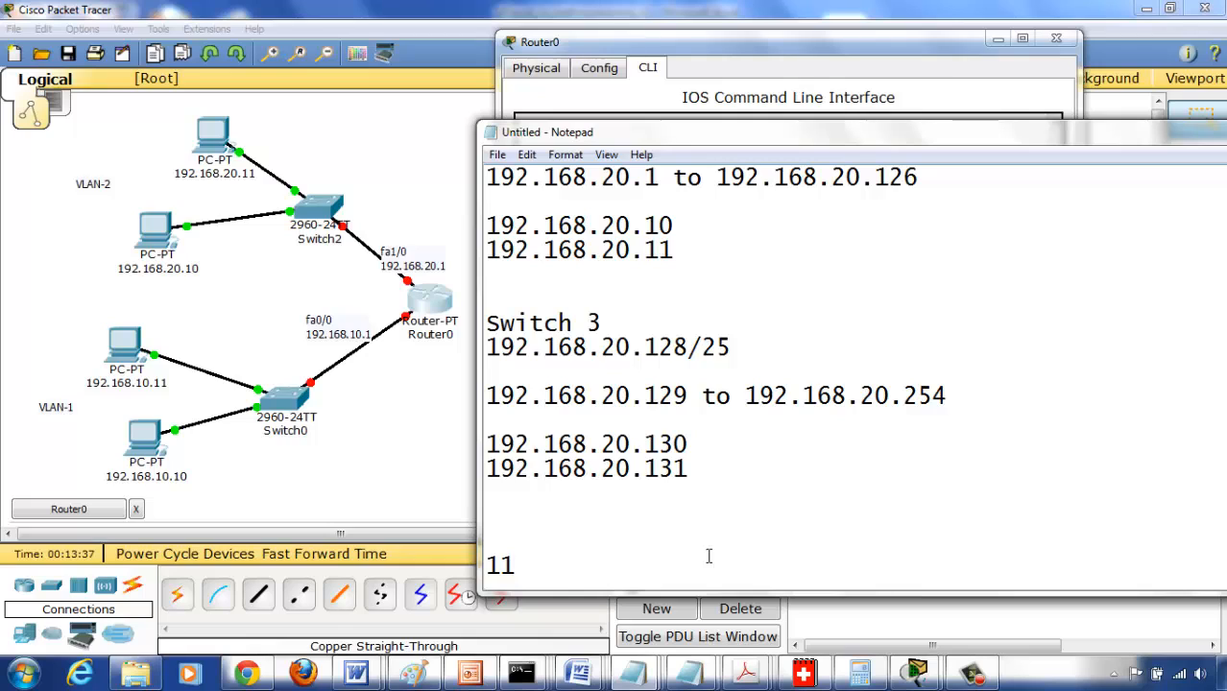
{"action": "key", "text": "BackSpace"}
{"action": "key", "text": "BackSpace"}
{"action": "type", "text": "255.255"}
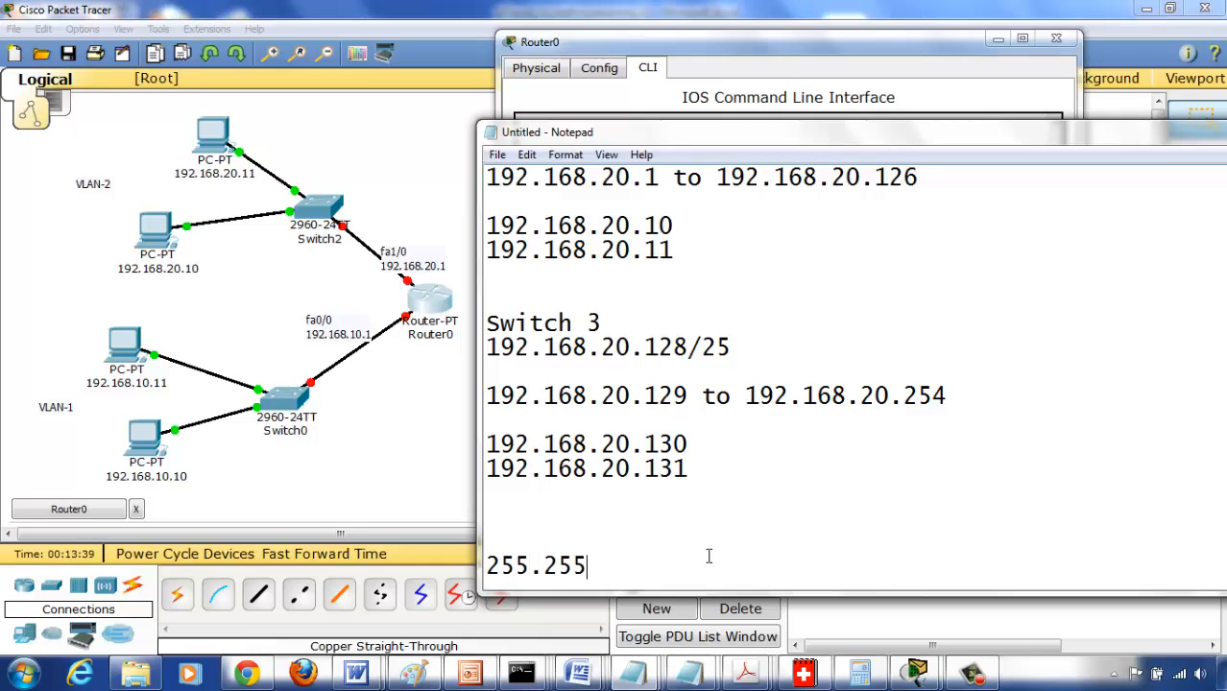
{"action": "type", "text": ".255.1000"}
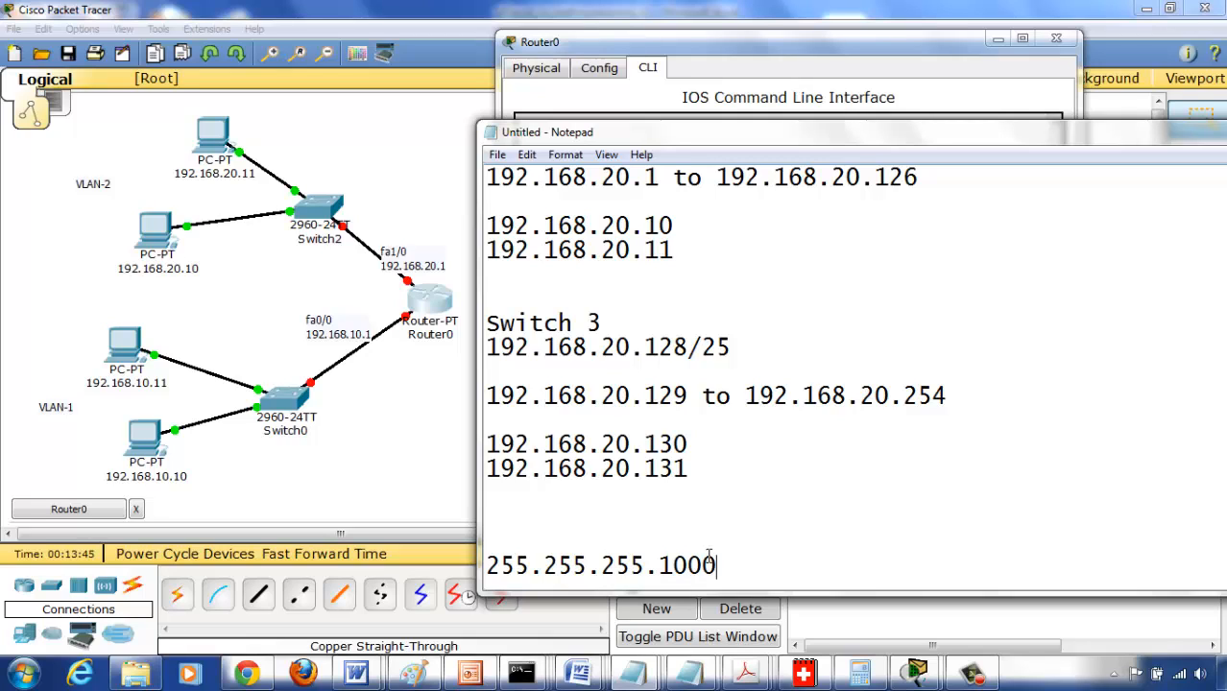
{"action": "type", "text": "0000"}
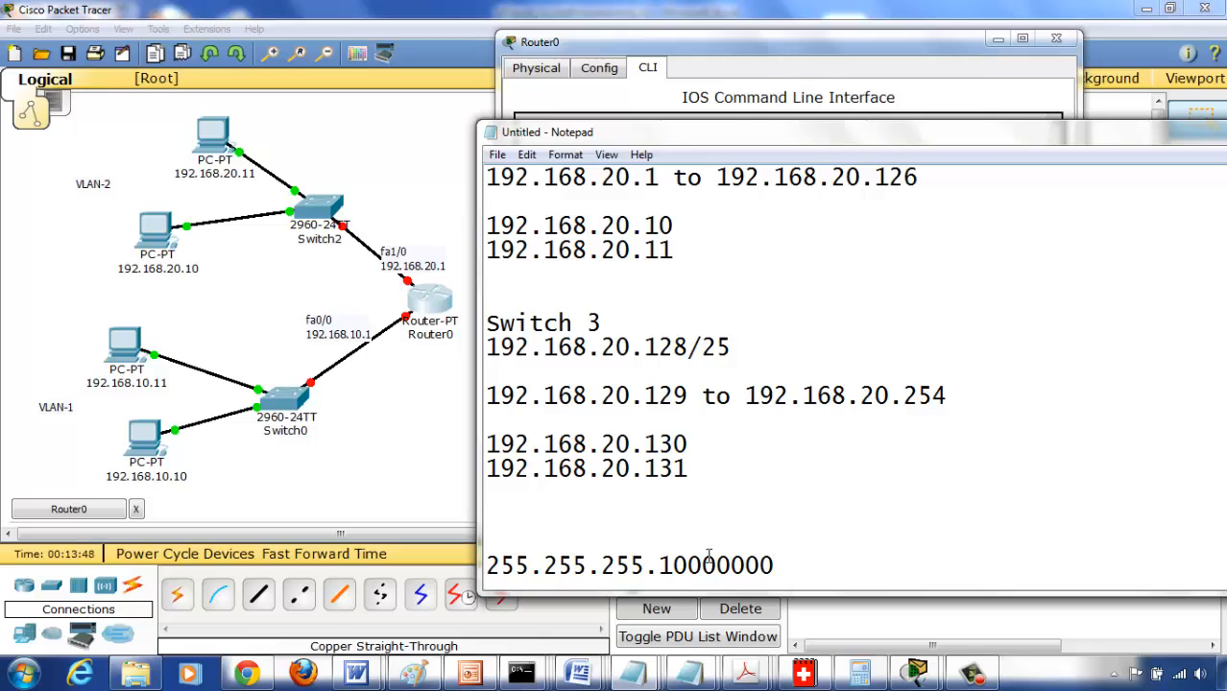
{"action": "key", "text": "BackSpace"}
{"action": "type", "text": "0"}
{"action": "key", "text": "Left"}
{"action": "key", "text": "Left"}
{"action": "key", "text": "Left"}
{"action": "key", "text": "Left"}
{"action": "key", "text": "End"}
Write the decimal subnet mask 255.255.255.128 two lines below the binary form.
{"action": "key", "text": "Return"}
{"action": "key", "text": "Return"}
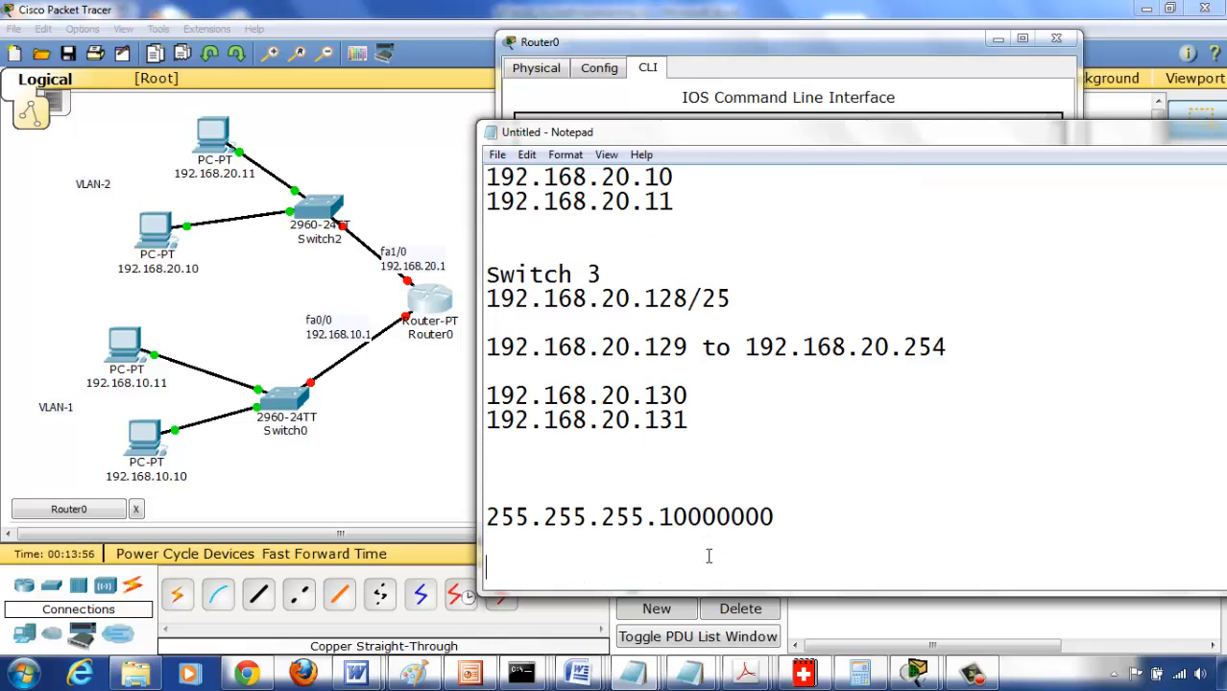
{"action": "type", "text": "255.255.25"}
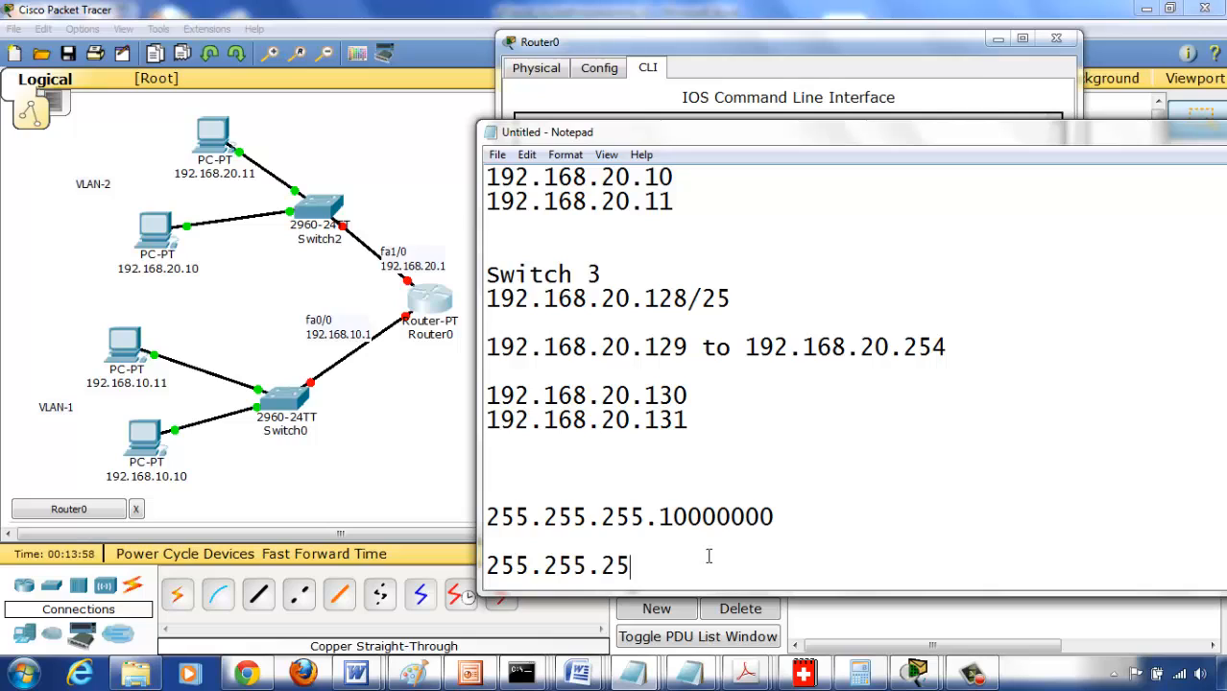
{"action": "type", "text": "5.128"}
{"action": "key", "text": "Return"}
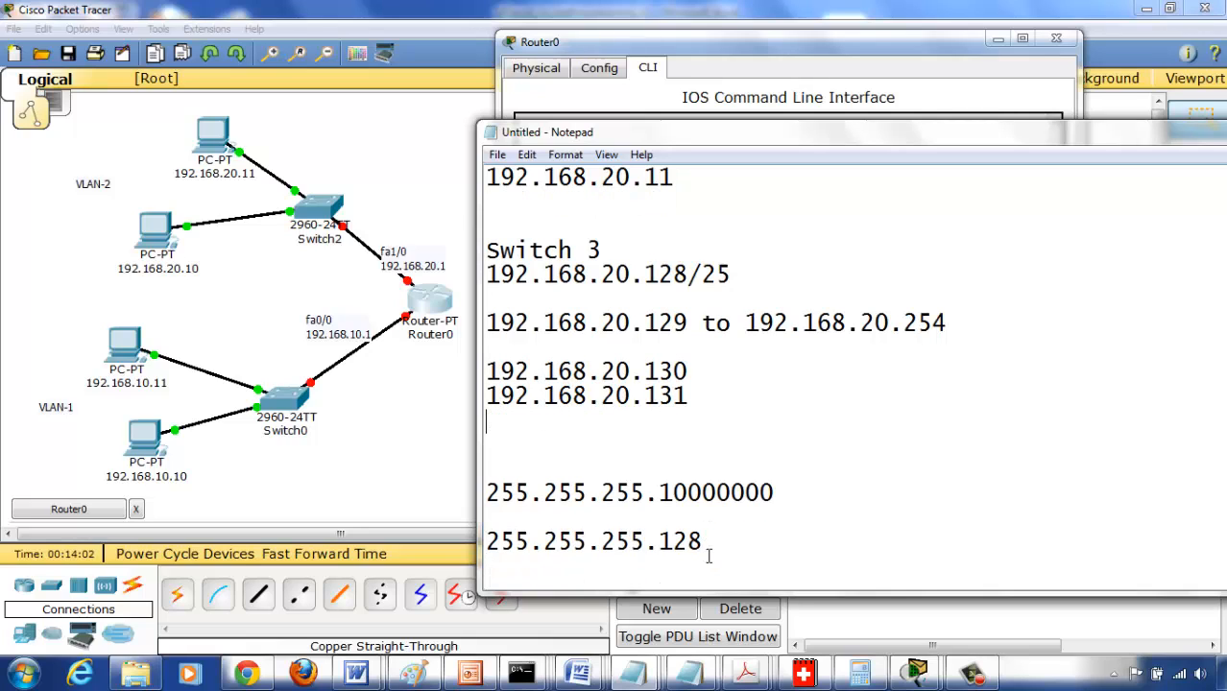
Write 192.168.10. 10 directly above the 255.255.255.128 mask and a dashed line beneath it.
{"action": "key", "text": "Down"}
{"action": "key", "text": "Down"}
{"action": "key", "text": "Down"}
{"action": "key", "text": "Down"}
{"action": "key", "text": "Down"}
{"action": "key", "text": "Down"}
{"action": "key", "text": "Up"}
{"action": "key", "text": "Return"}
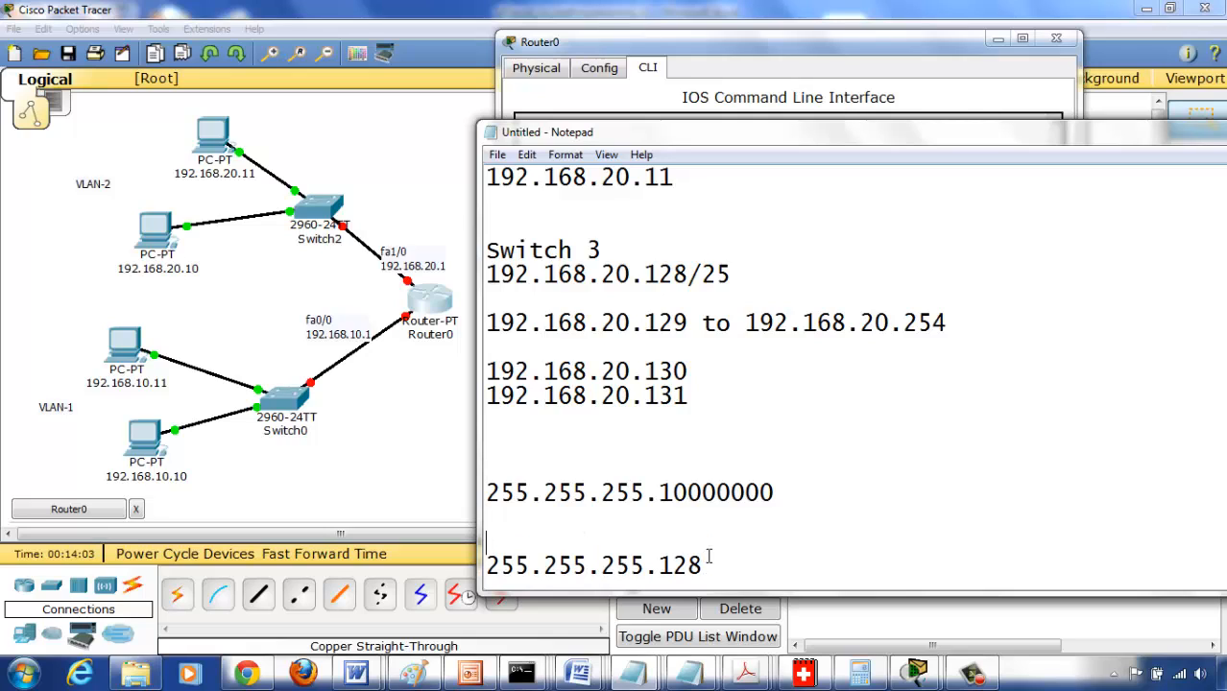
{"action": "type", "text": "192.168.10"}
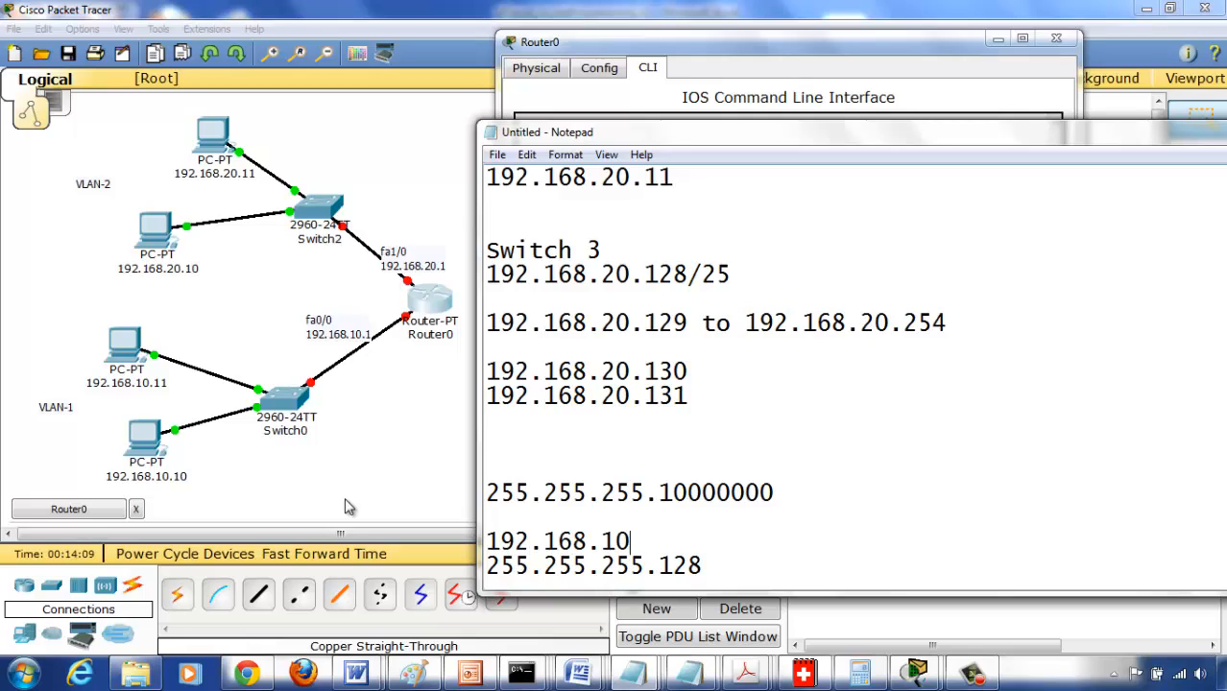
{"action": "type", "text": ".10"}
{"action": "key", "text": "BackSpace"}
{"action": "key", "text": "Left"}
{"action": "key", "text": "Return"}
{"action": "type", "text": "----------------"}
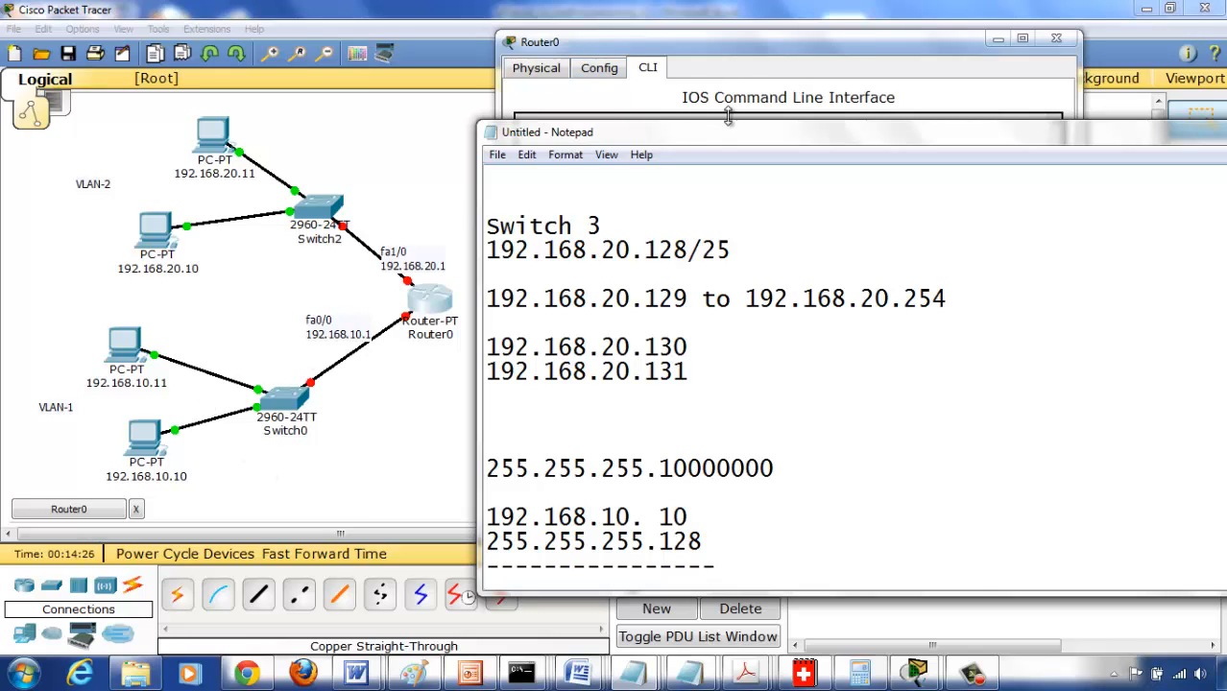
Return to Router0's command line in Packet Tracer, complete fa0/0's address with mask 255.255.255.128 and exit the interface.
{"action": "left_click", "coordinate": [461, 185]}
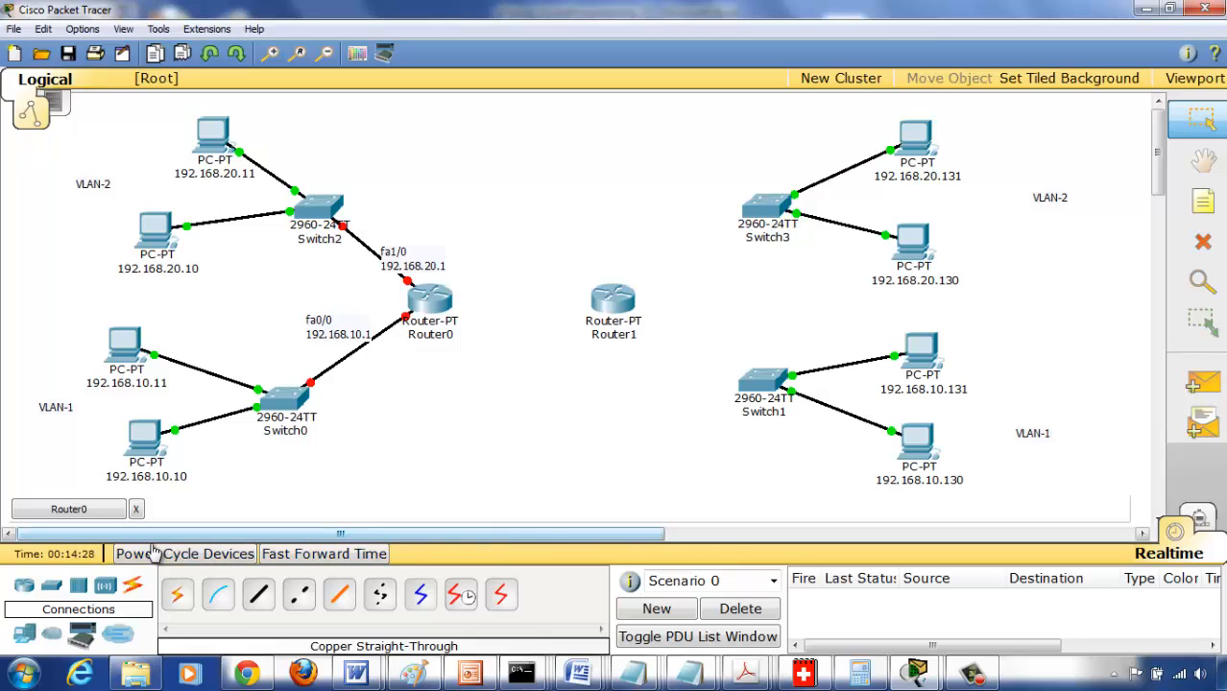
{"action": "left_click", "coordinate": [82, 509]}
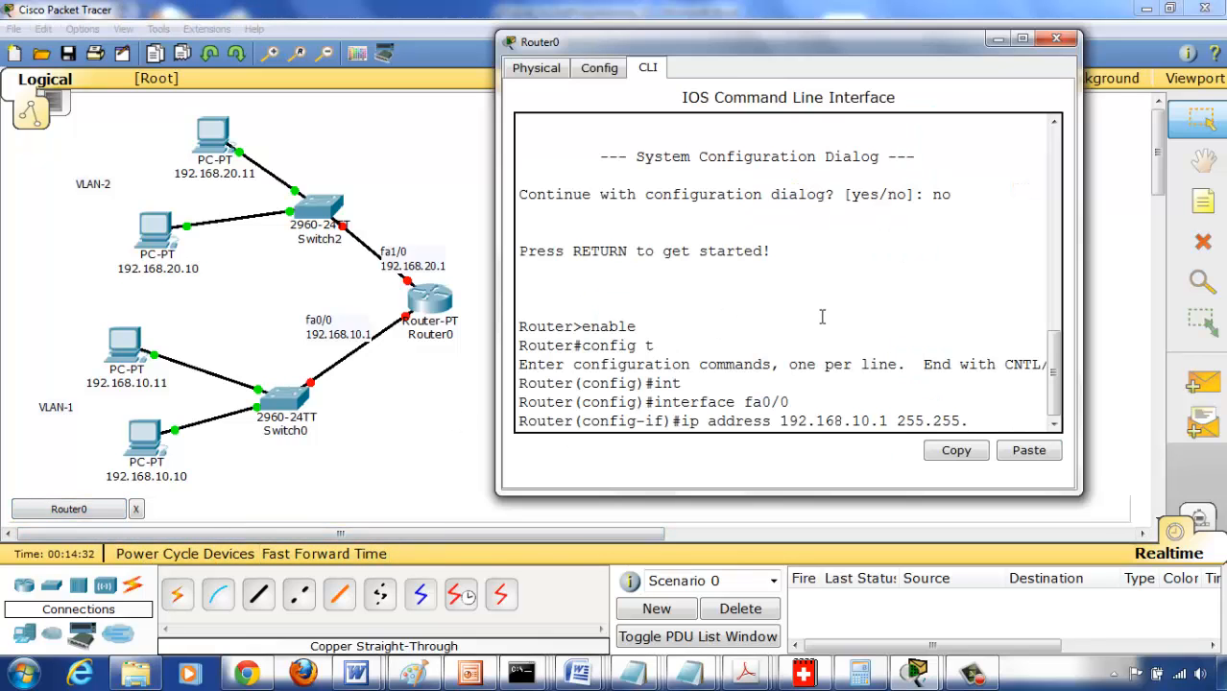
{"action": "type", "text": "255.128"}
{"action": "key", "text": "Return"}
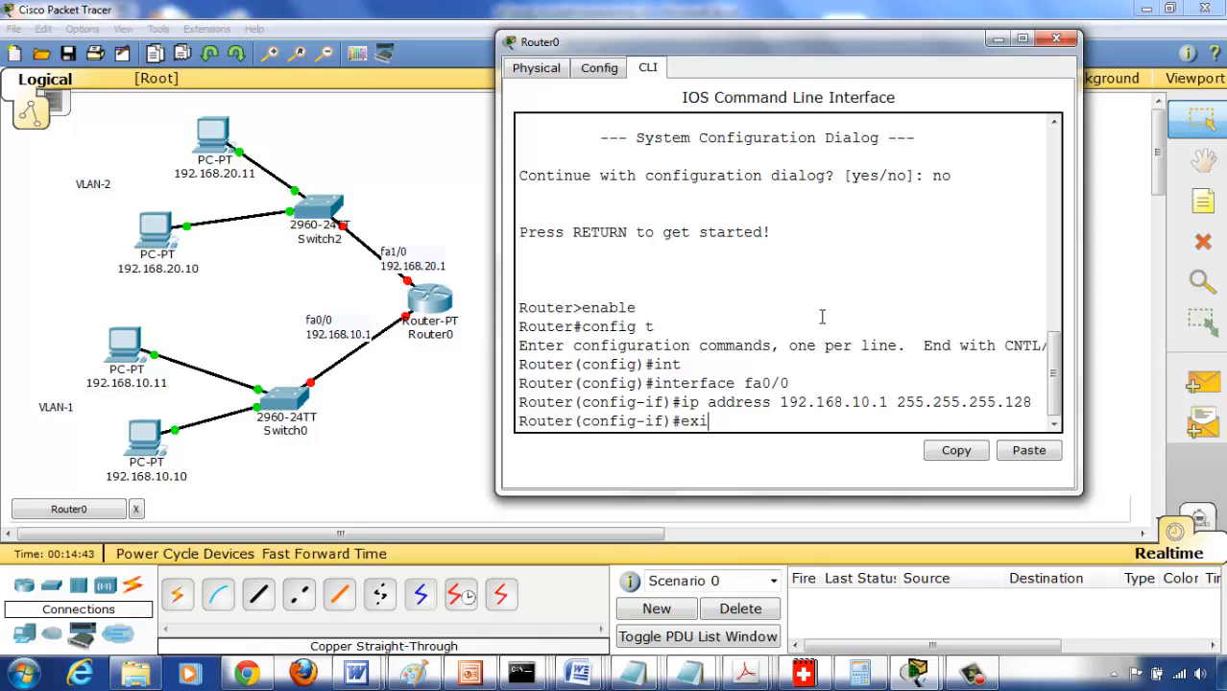
{"action": "key", "text": "Return"}
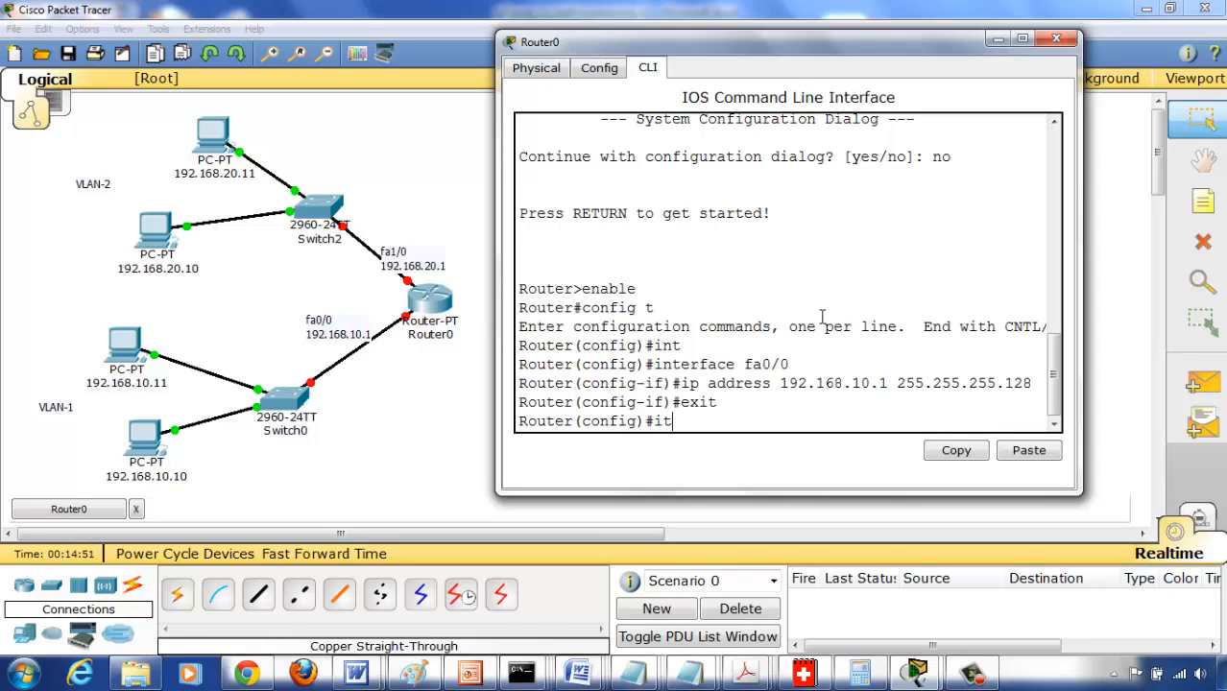
Reopen interface fa0/0 on Router0, enable it with no shutdown and exit to global configuration.
{"action": "type", "text": "it"}
{"action": "key", "text": "BackSpace"}
{"action": "type", "text": "nt"}
{"action": "key", "text": "Tab"}
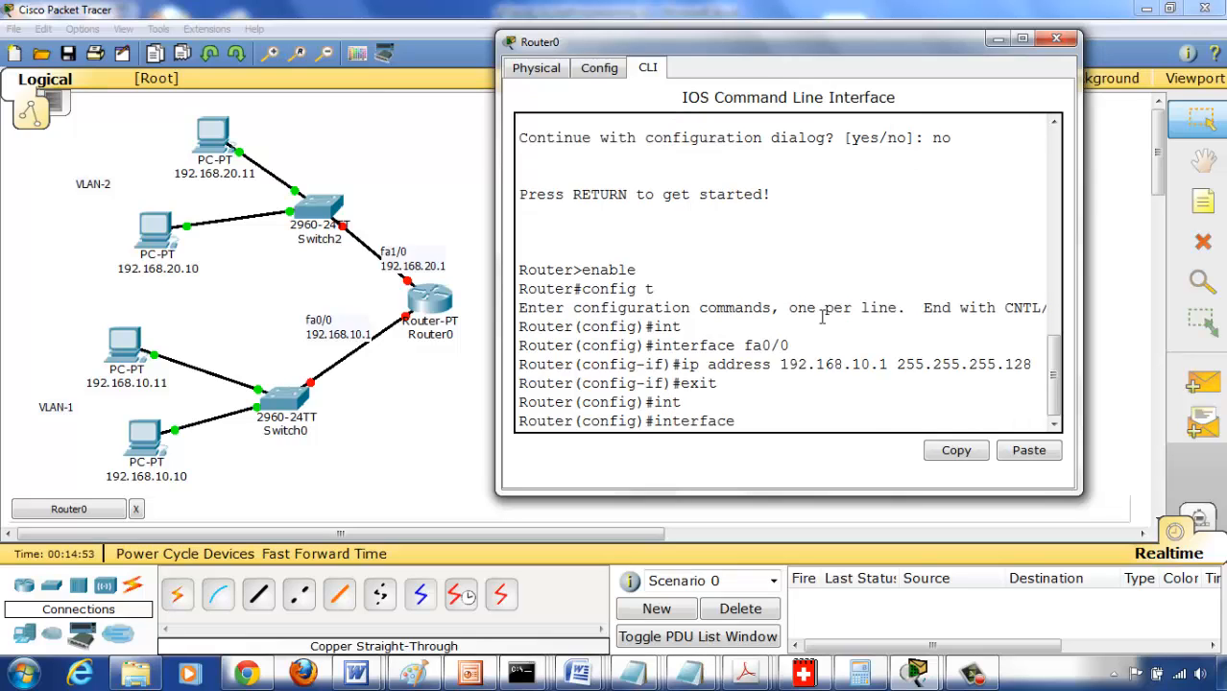
{"action": "type", "text": "fa0/0"}
{"action": "key", "text": "Return"}
{"action": "type", "text": "o "}
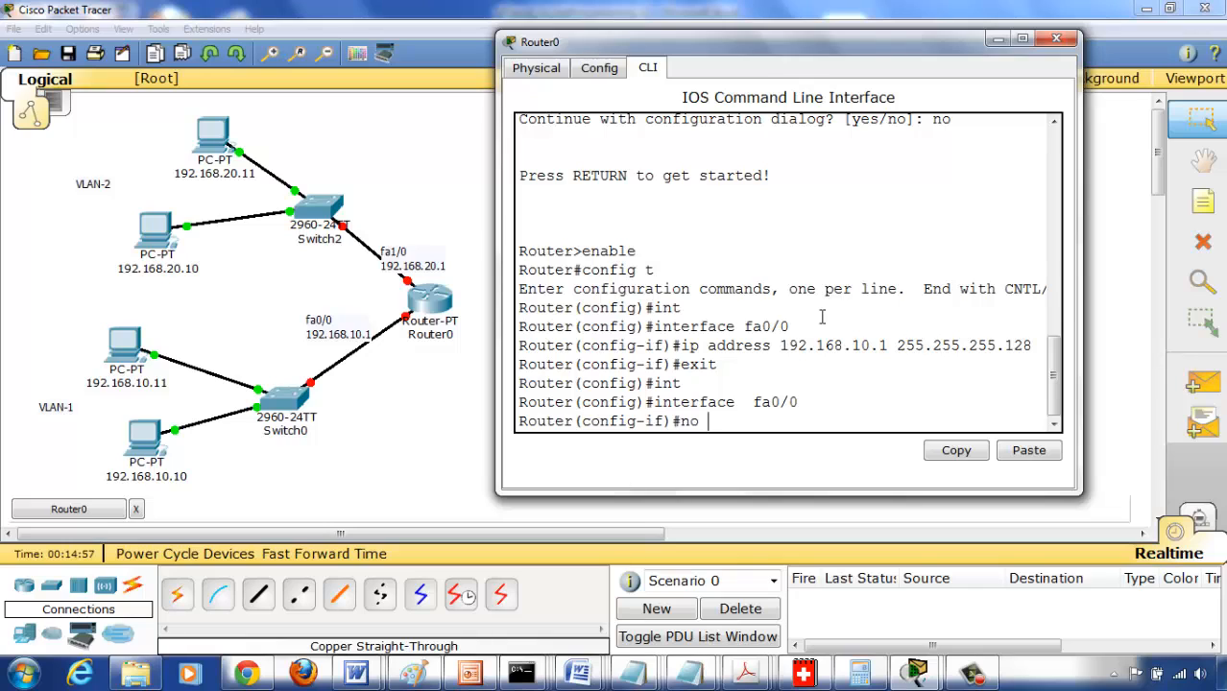
{"action": "type", "text": "shutdown"}
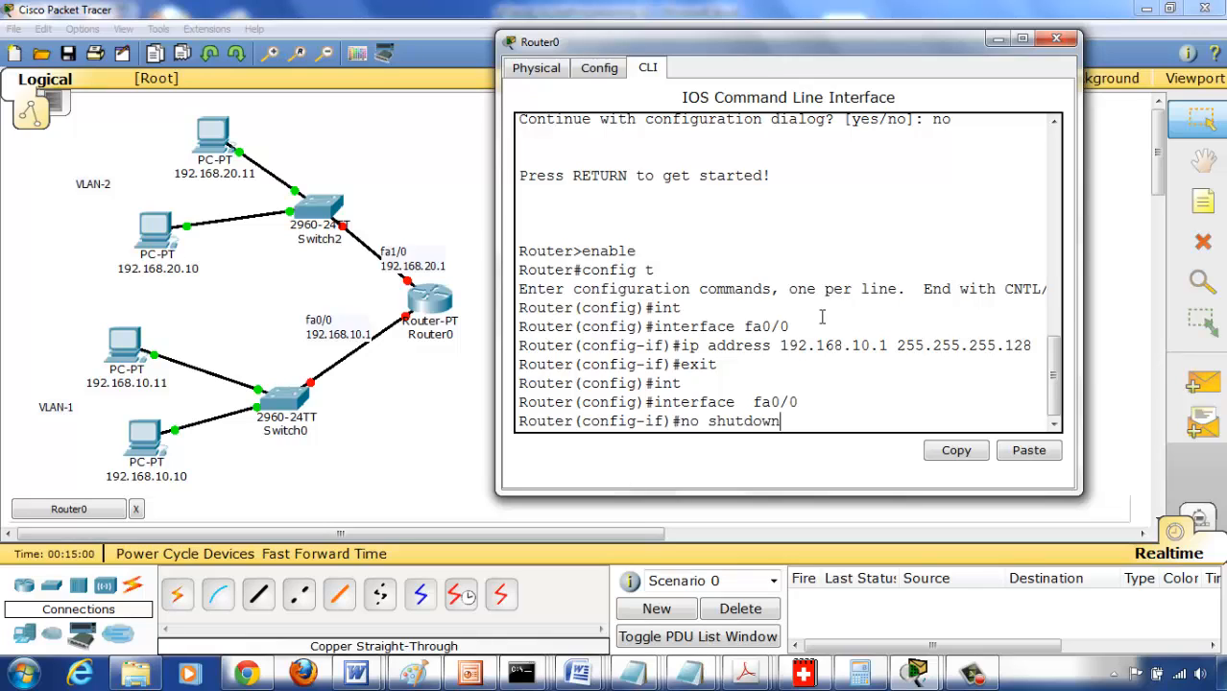
{"action": "key", "text": "Return"}
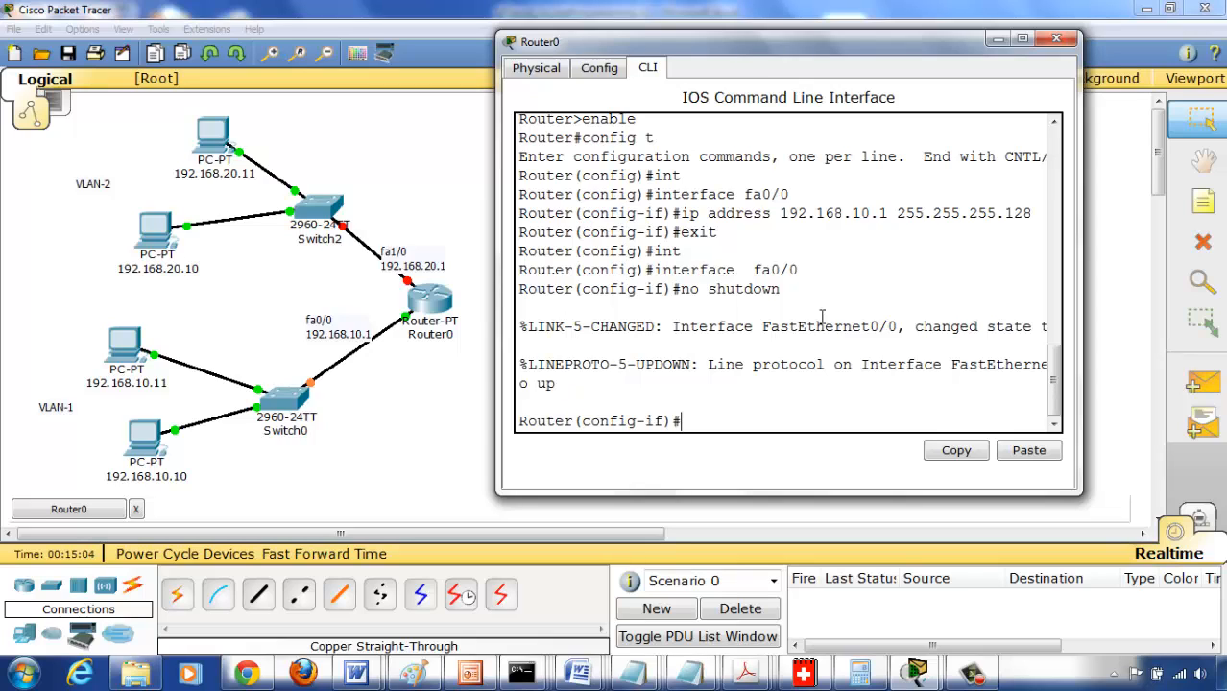
{"action": "type", "text": "exit"}
{"action": "key", "text": "Return"}
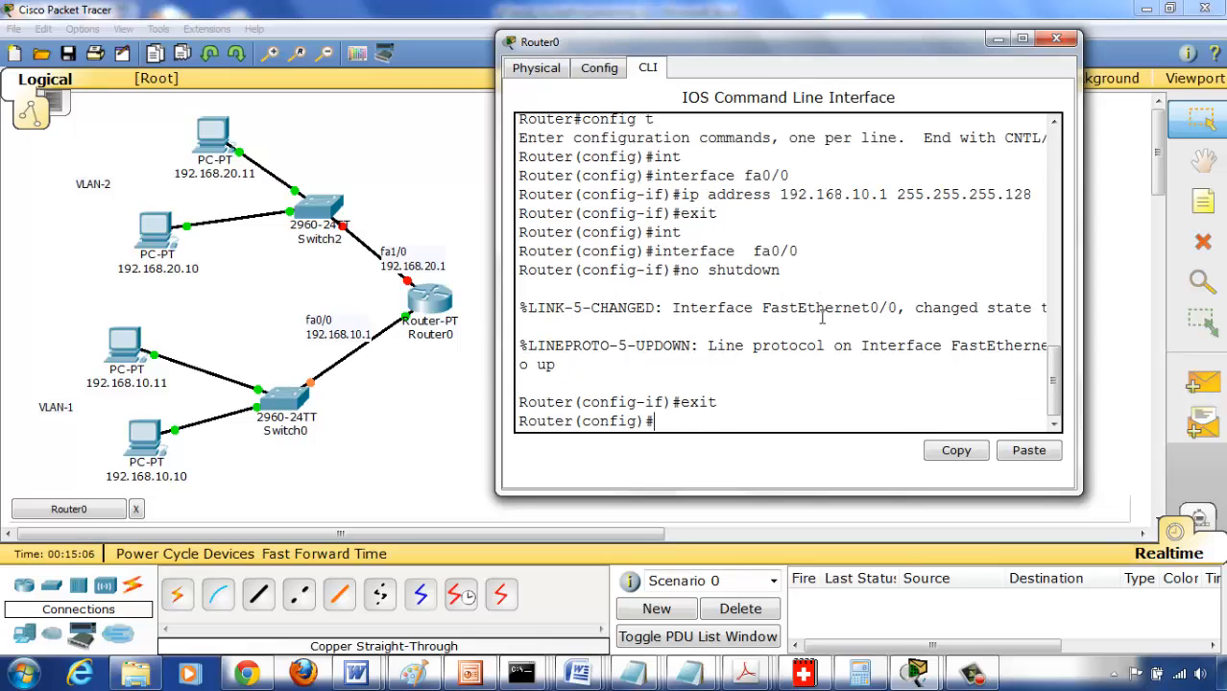
Assign interface fa1/0 on Router0 the IP address 192.168.20.1 with mask 255.255.255.128.
{"action": "type", "text": "int"}
{"action": "key", "text": "Tab"}
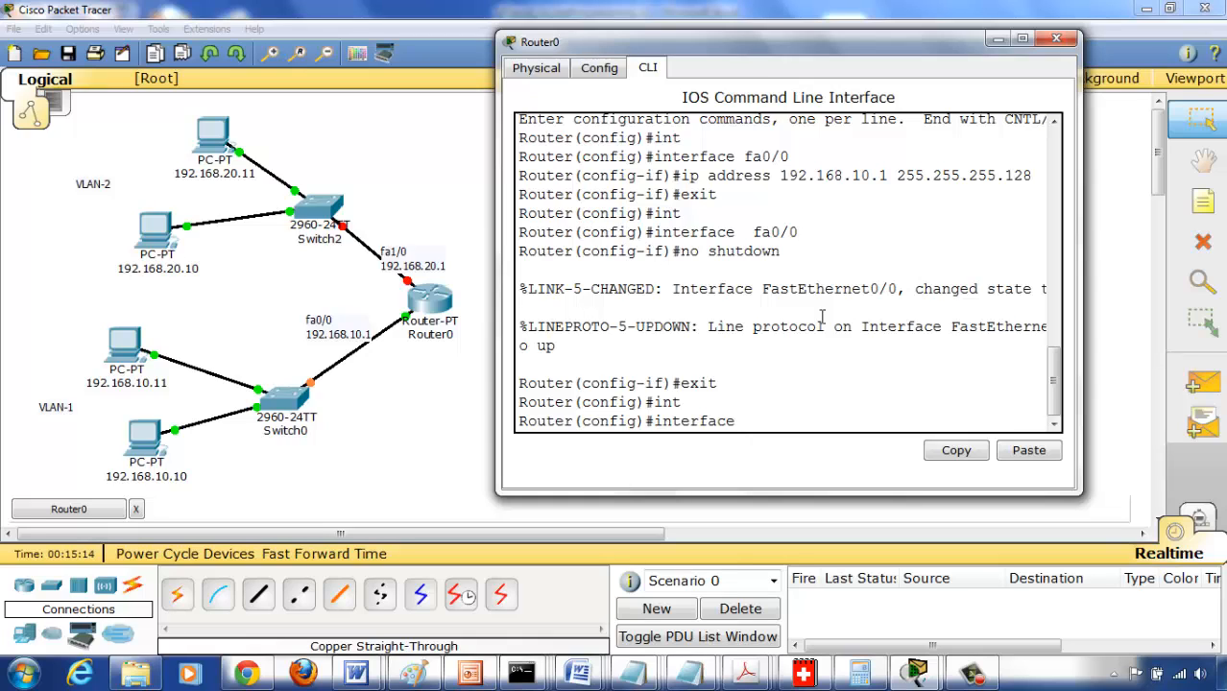
{"action": "type", "text": "fa1/0"}
{"action": "key", "text": "Return"}
{"action": "type", "text": "ip "}
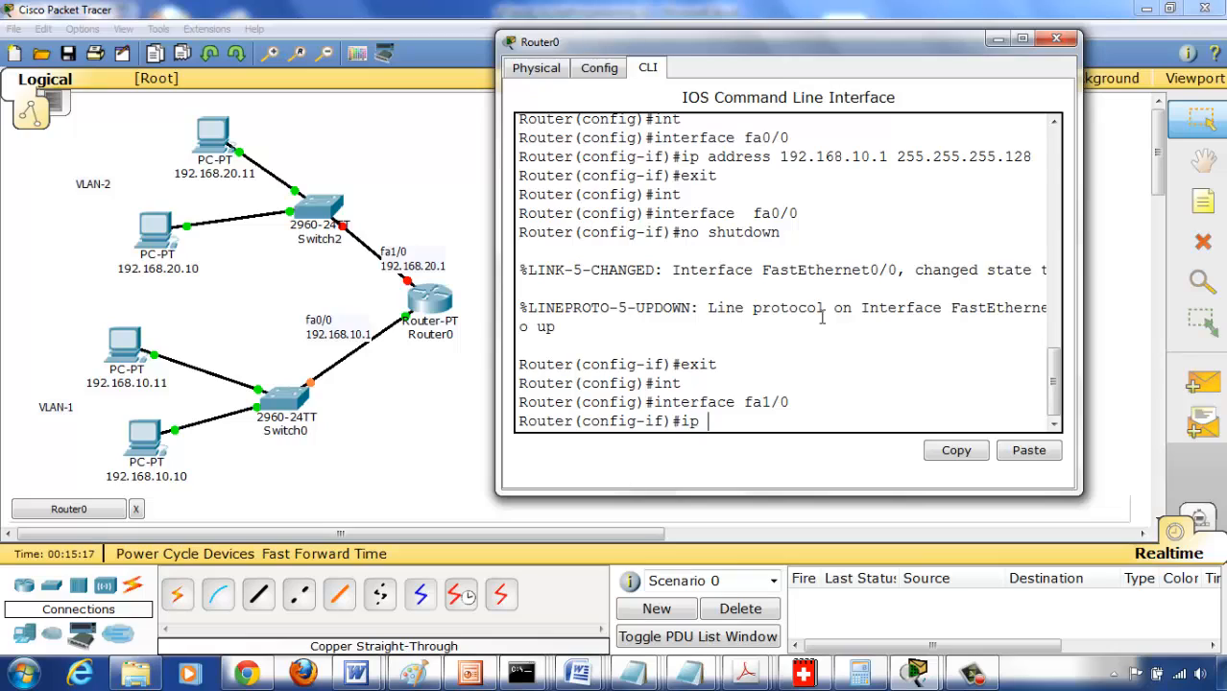
{"action": "type", "text": "address 192.168"}
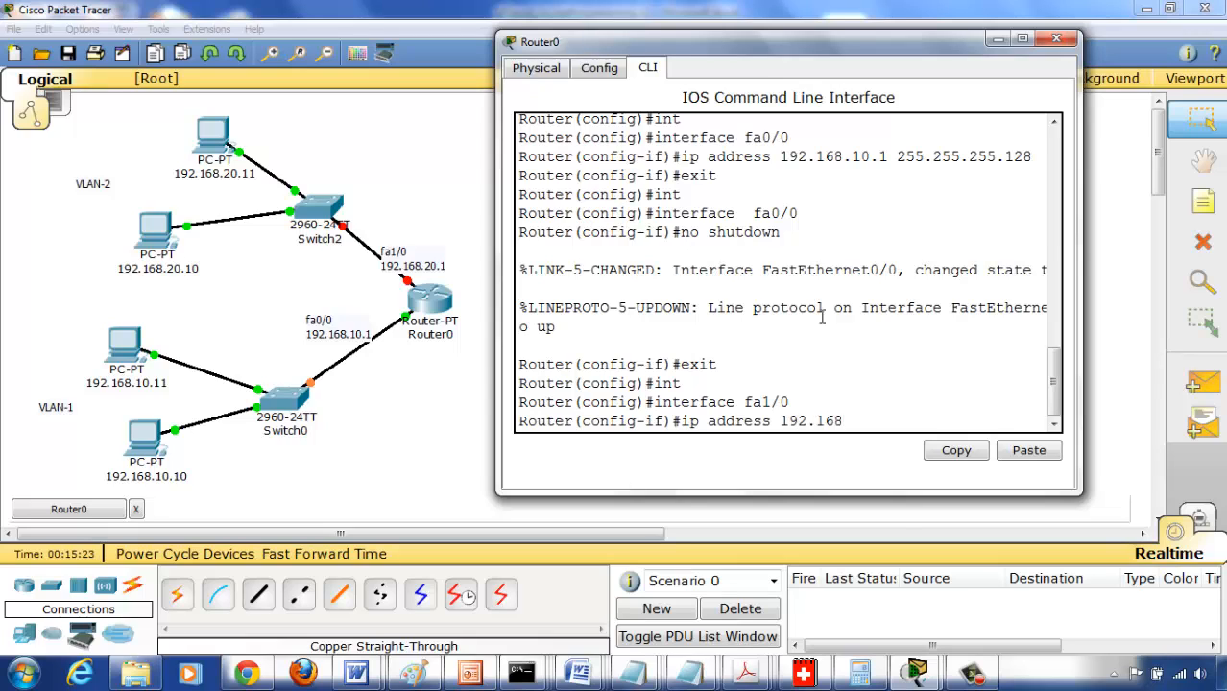
{"action": "type", "text": ".20.1 255.255.255.128"}
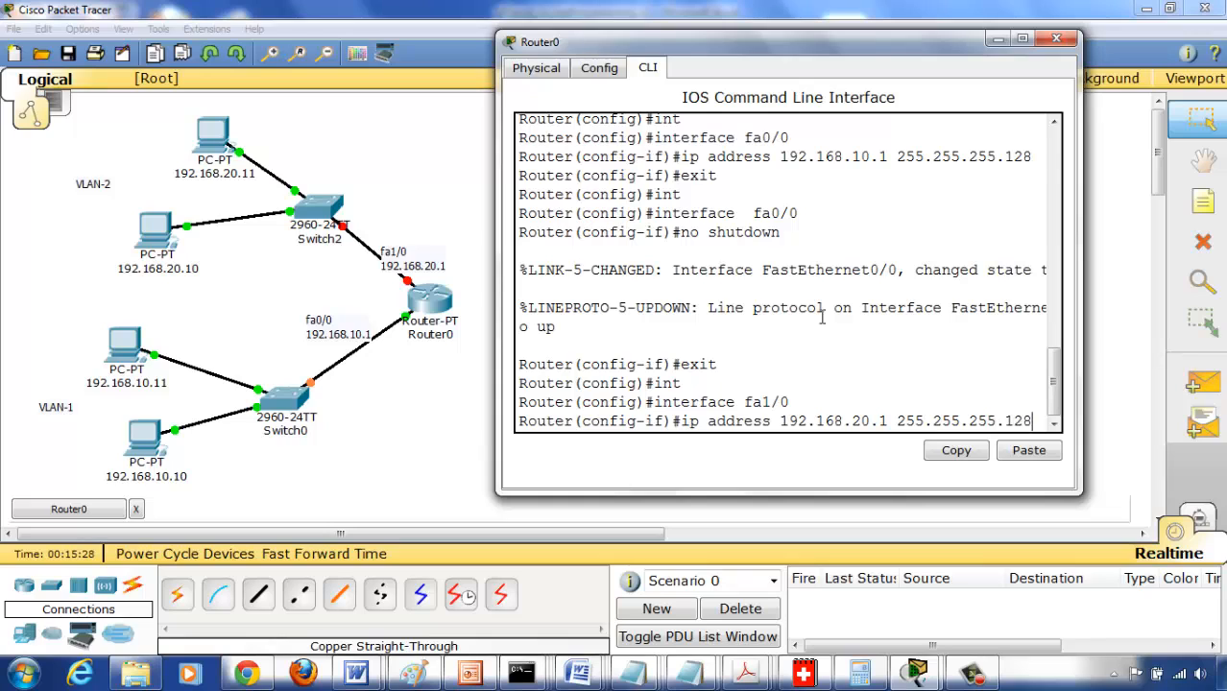
{"action": "key", "text": "Return"}
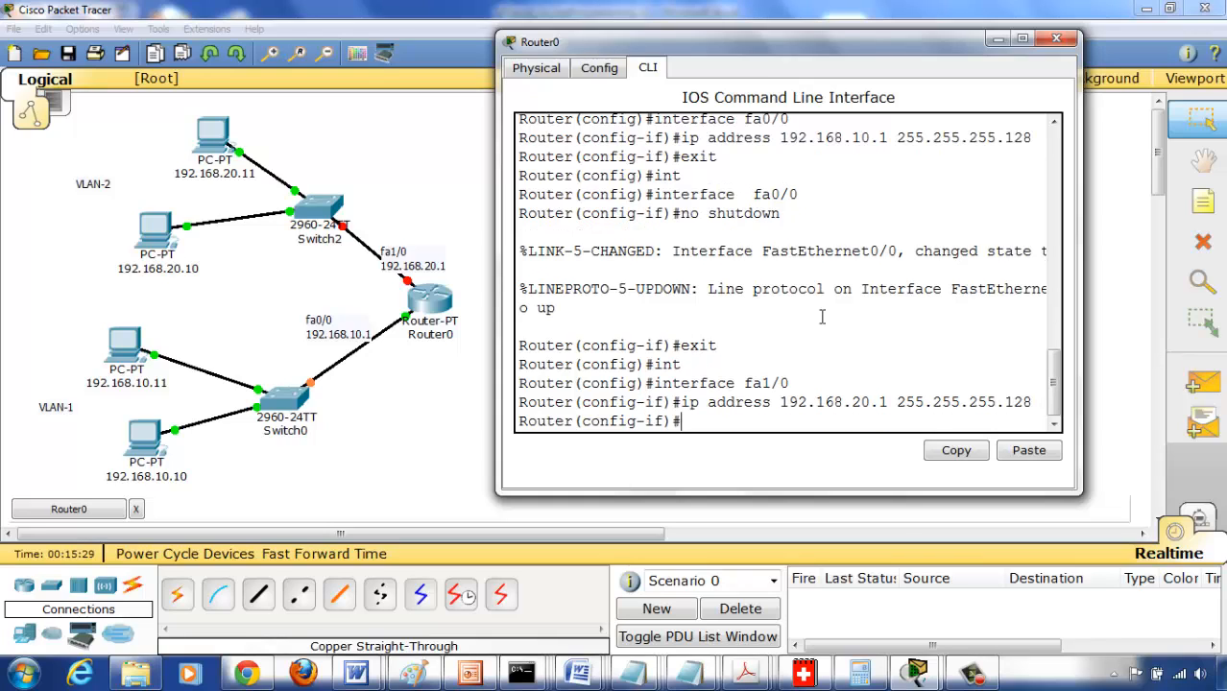
Enable interface fa1/0 on Router0 with no shutdown and exit back to privileged EXEC mode.
{"action": "type", "text": "no shutdow"}
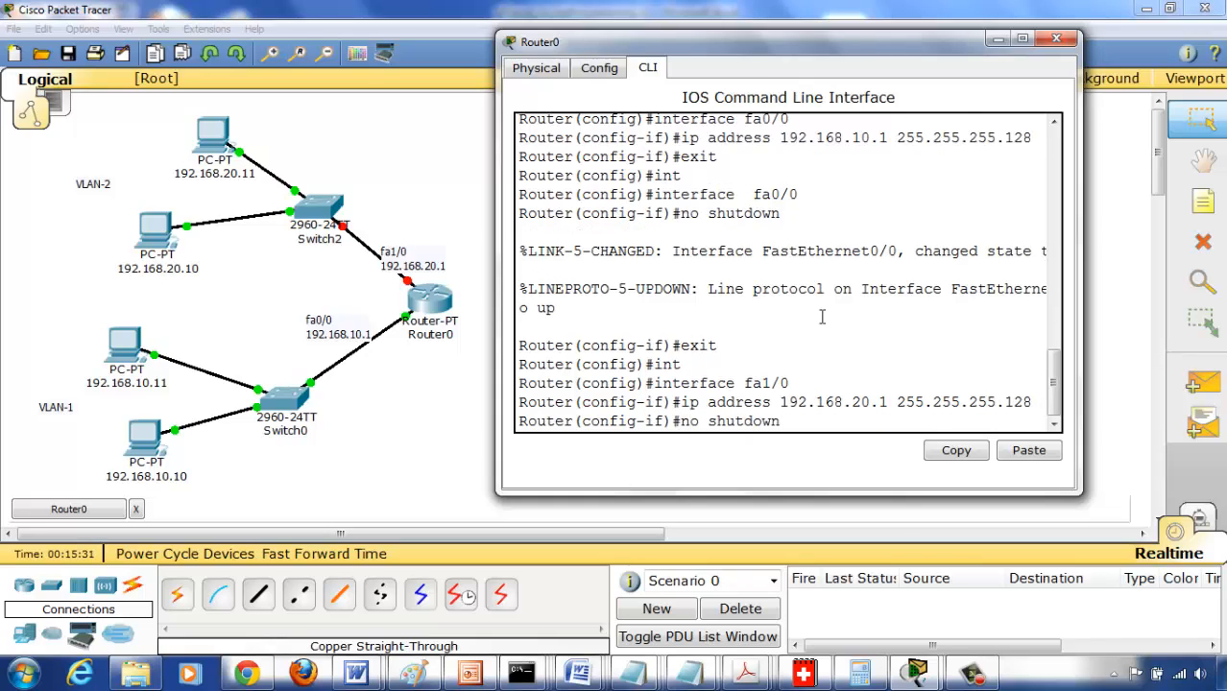
{"action": "type", "text": "n"}
{"action": "key", "text": "Return"}
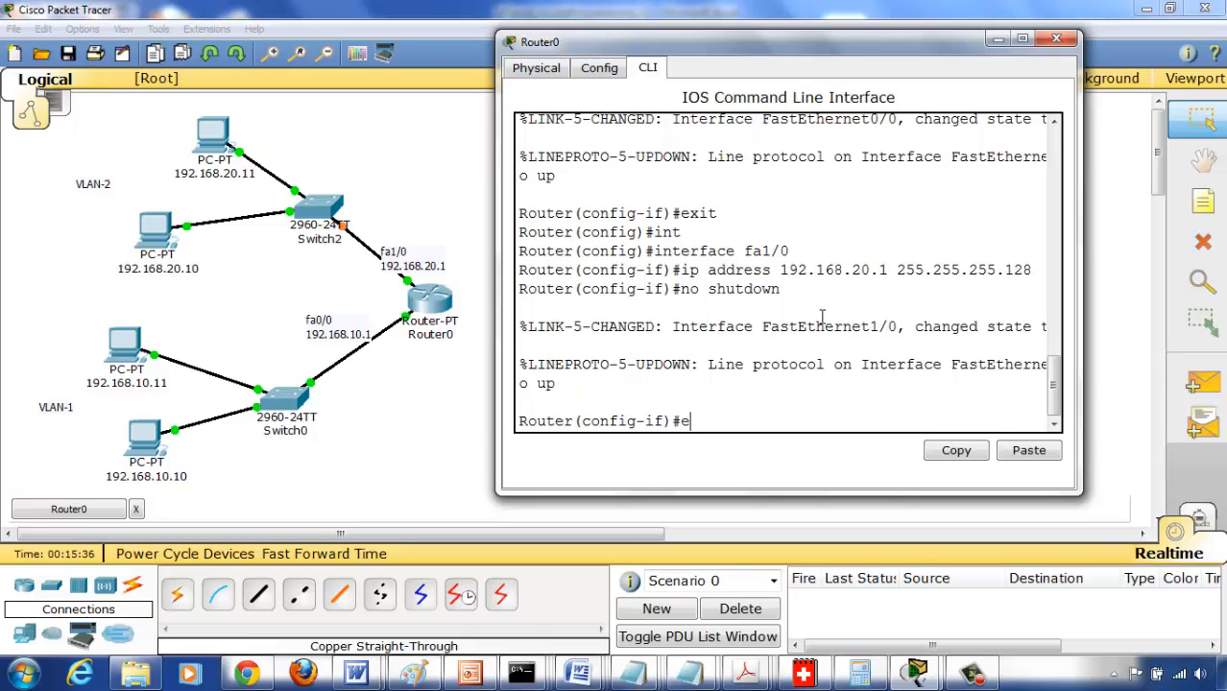
{"action": "type", "text": "exit"}
{"action": "key", "text": "Return"}
{"action": "type", "text": "exit'"}
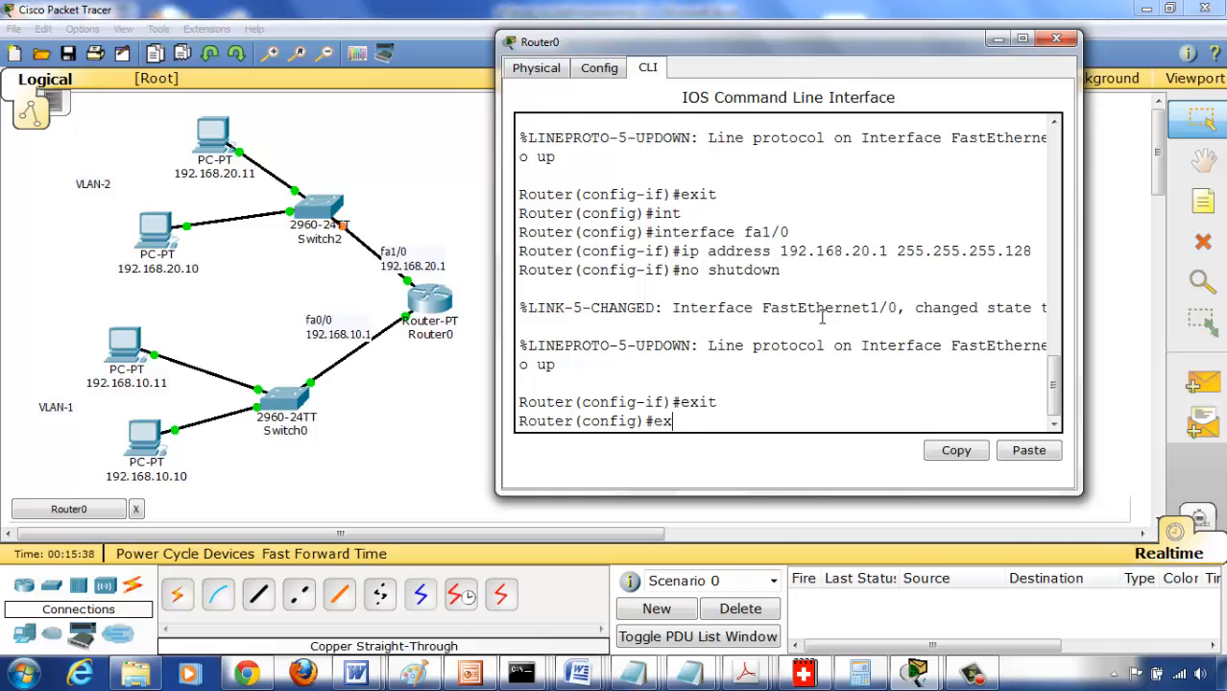
{"action": "key", "text": "Return"}
{"action": "type", "text": "exit"}
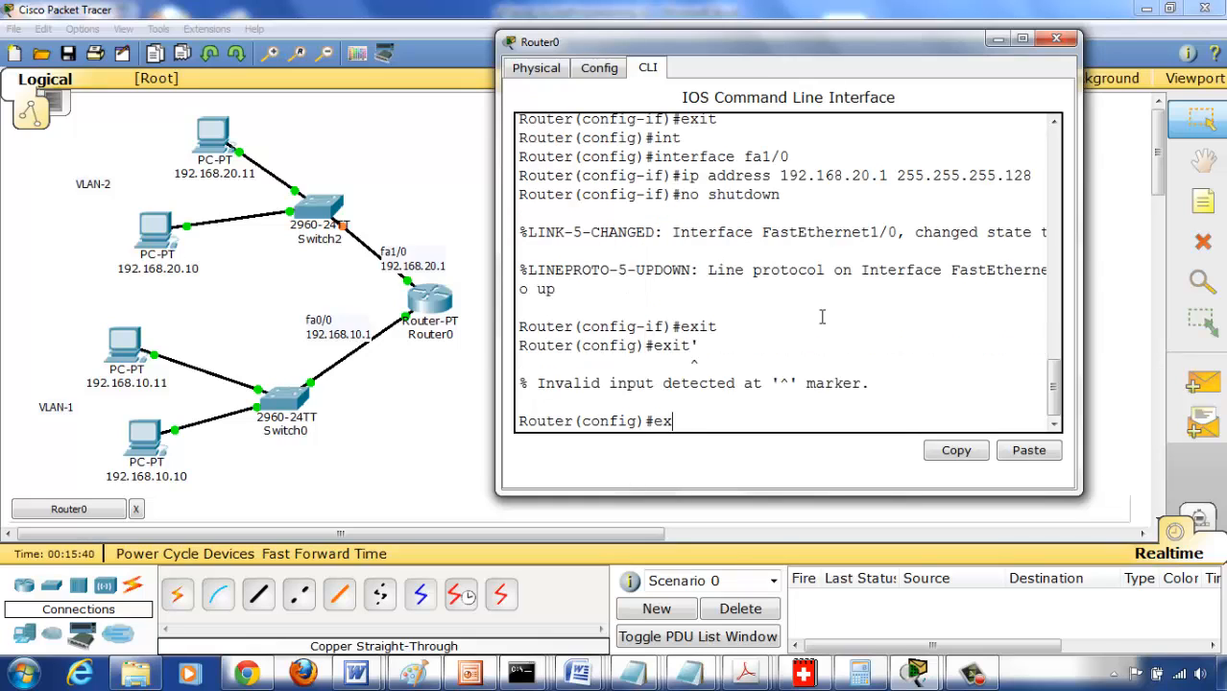
{"action": "key", "text": "Return"}
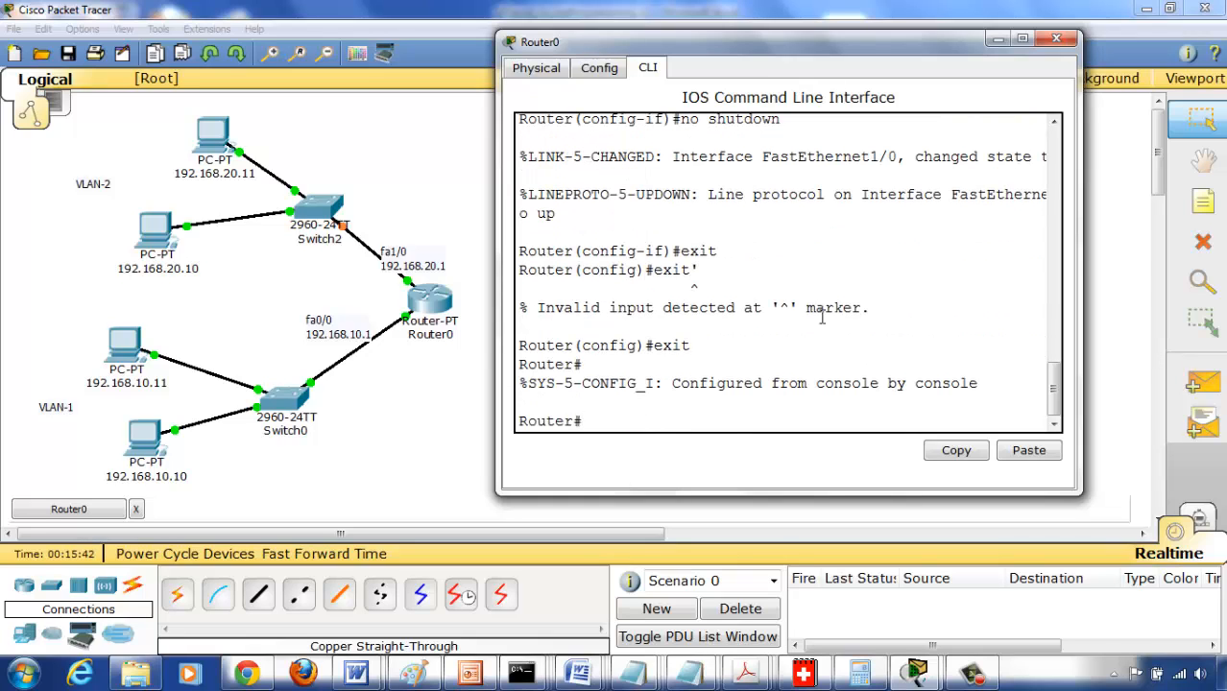
Display Router0's IP routing table with show ip route, then close the router's window.
{"action": "type", "text": "show ip route"}
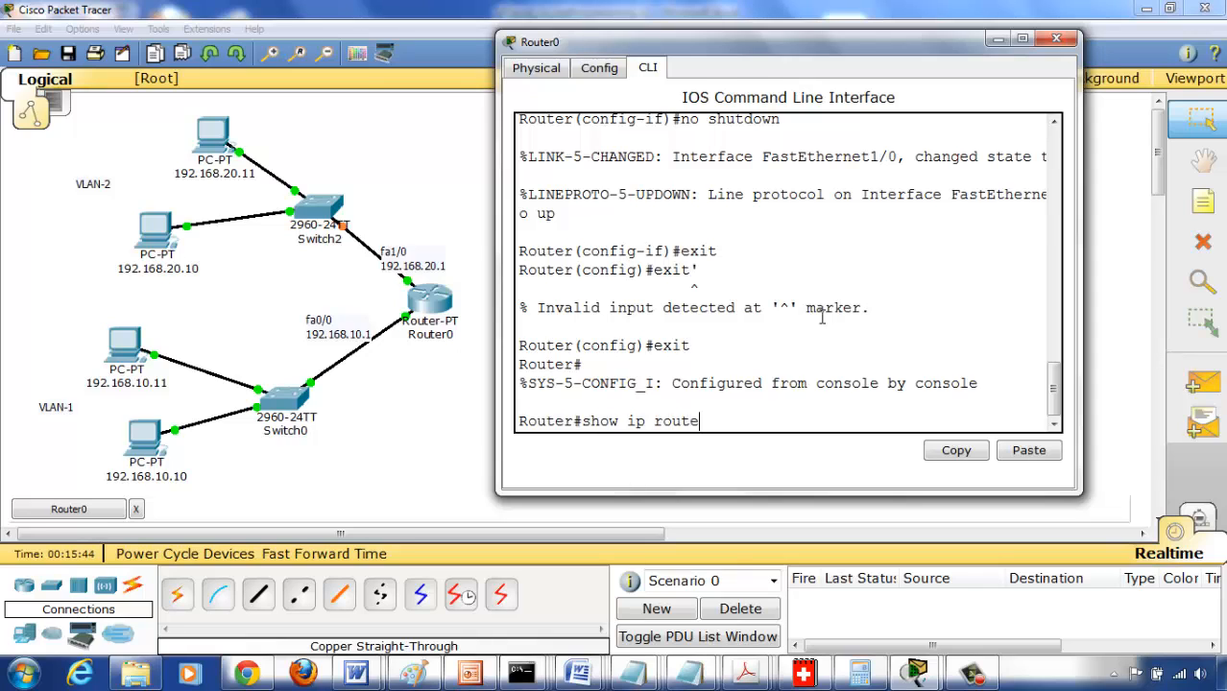
{"action": "key", "text": "Return"}
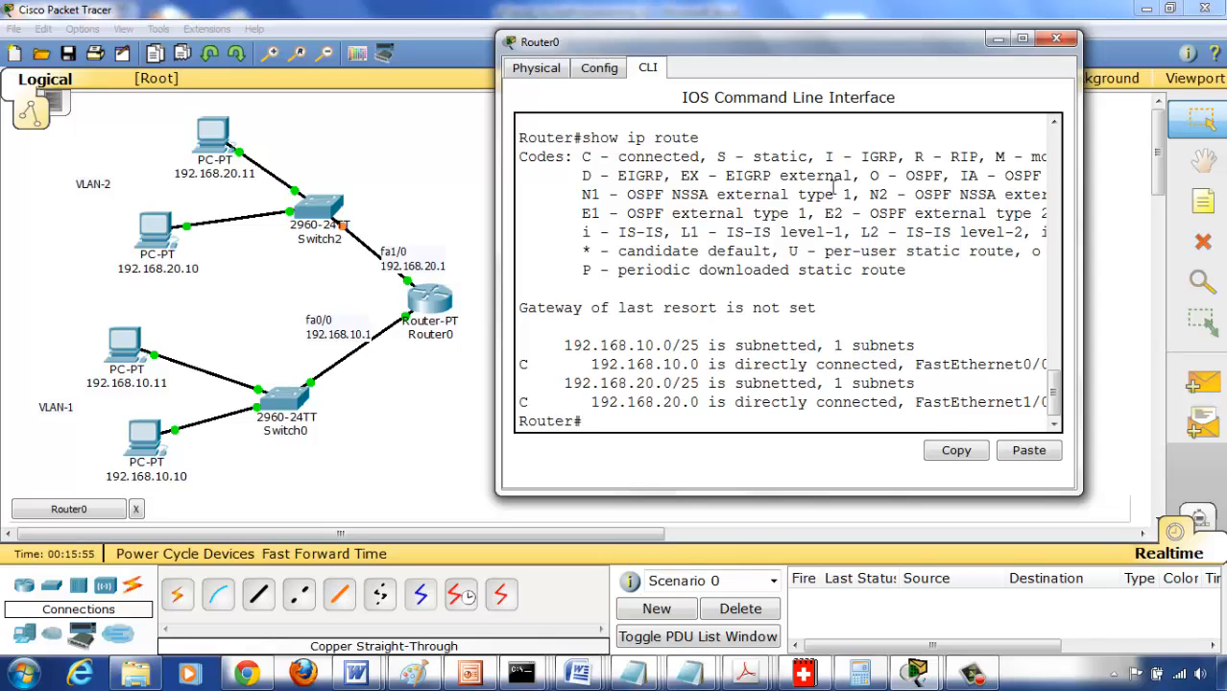
{"action": "left_click", "coordinate": [1057, 39]}
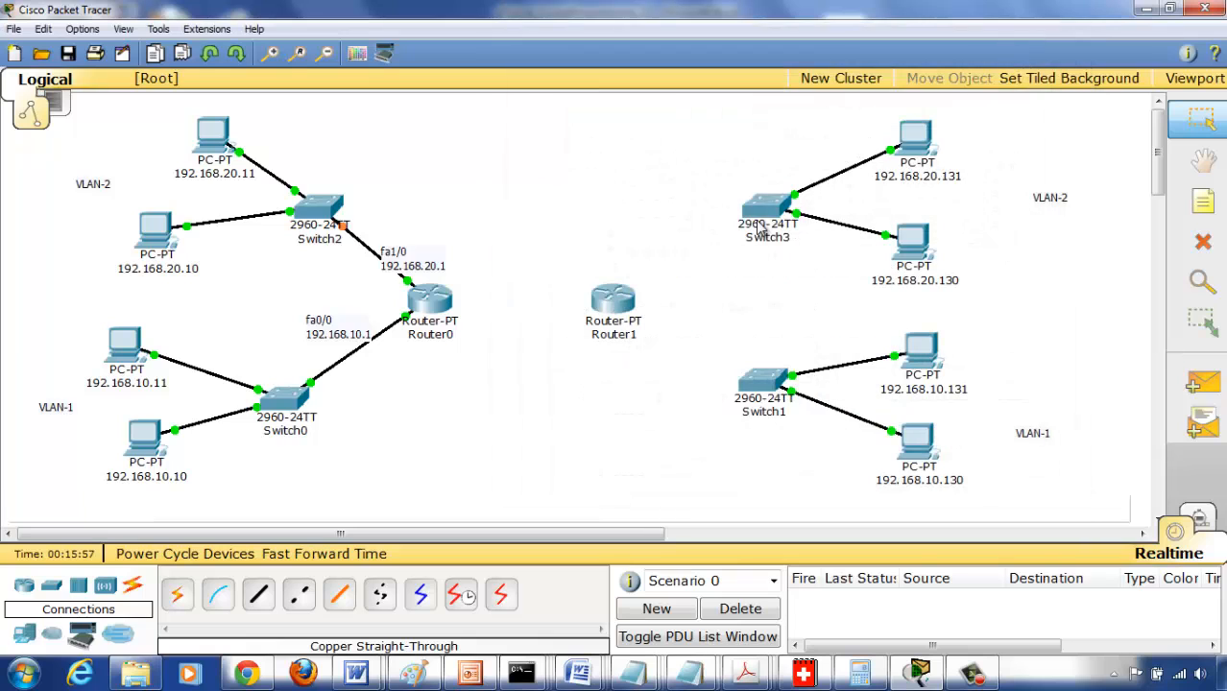
Open the IP configuration of the VLAN-1 PC labelled 192.168.10.10 and move its window clear of Router0's part of the topology.
{"action": "left_click", "coordinate": [145, 441]}
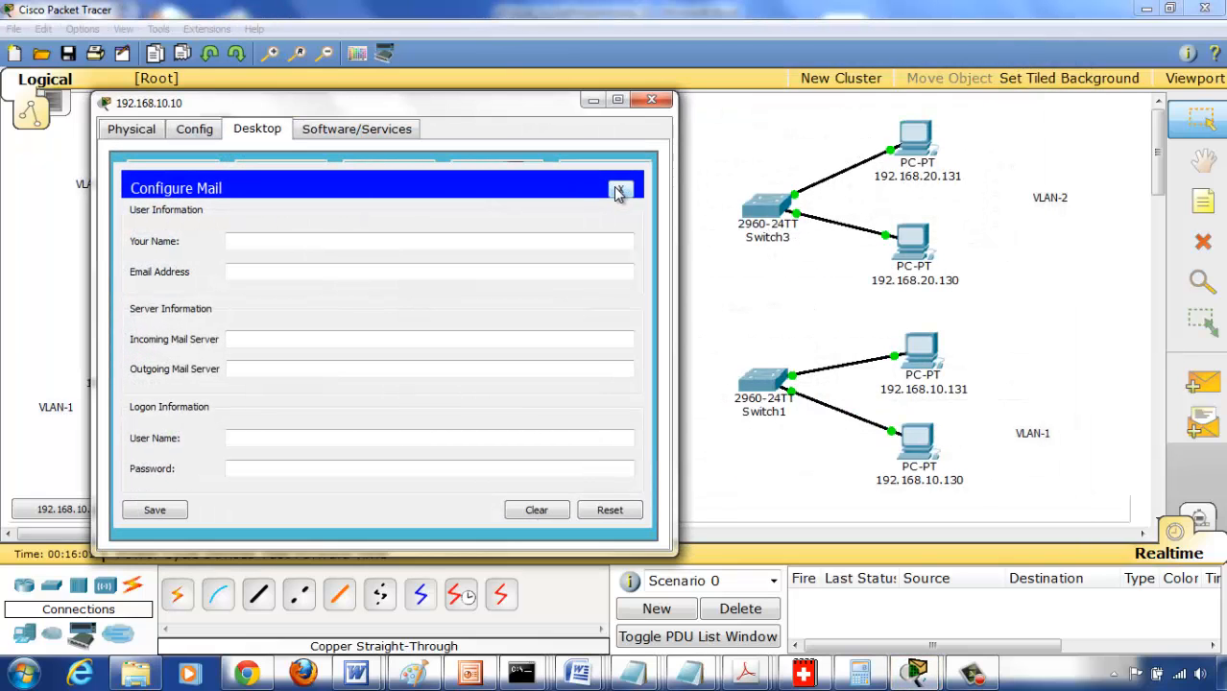
{"action": "left_click", "coordinate": [619, 190]}
{"action": "left_click", "coordinate": [621, 191]}
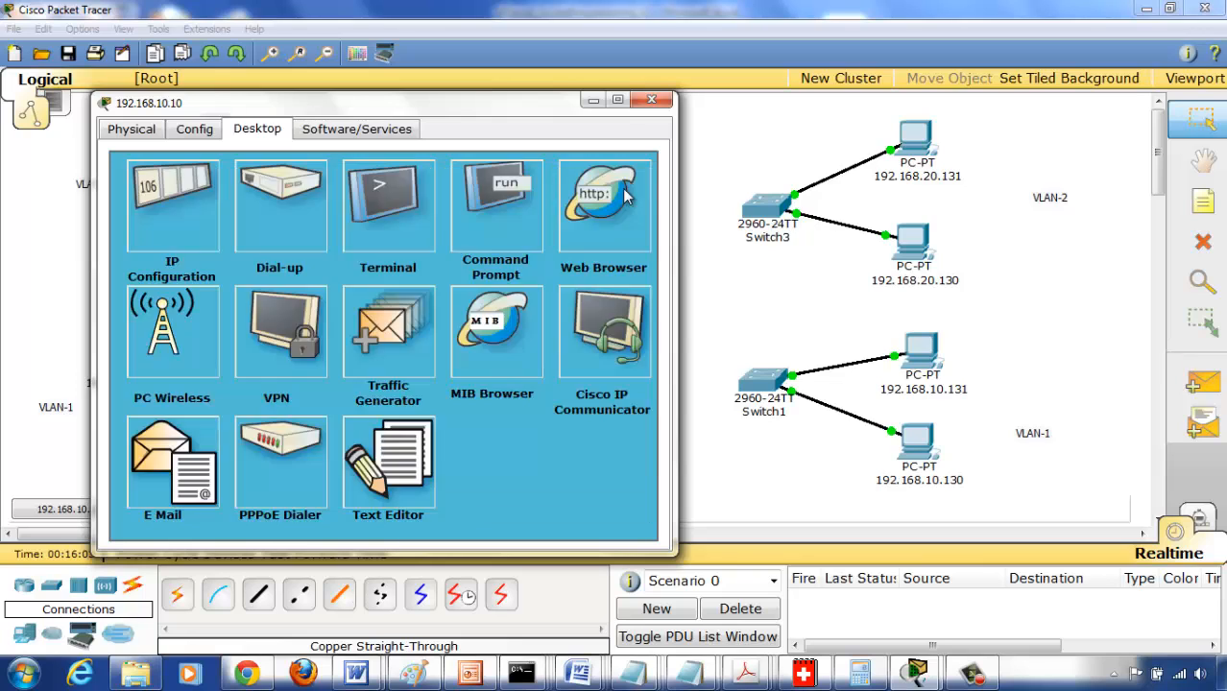
{"action": "left_click", "coordinate": [610, 196]}
{"action": "left_click", "coordinate": [640, 174]}
{"action": "left_click", "coordinate": [173, 222]}
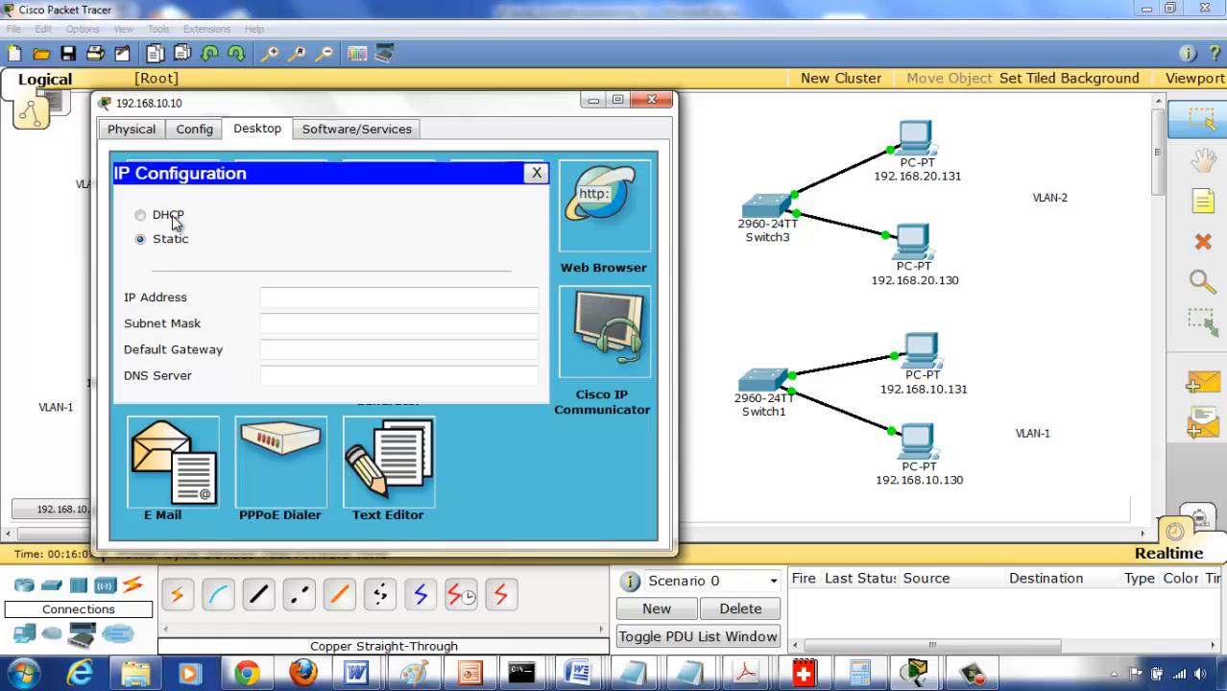
{"action": "left_click_drag", "start_coordinate": [249, 102], "coordinate": [628, 82]}
Assign the PC the static IP address 192.168.10.10 with the default subnet mask 255.255.255.0.
{"action": "left_click", "coordinate": [685, 273]}
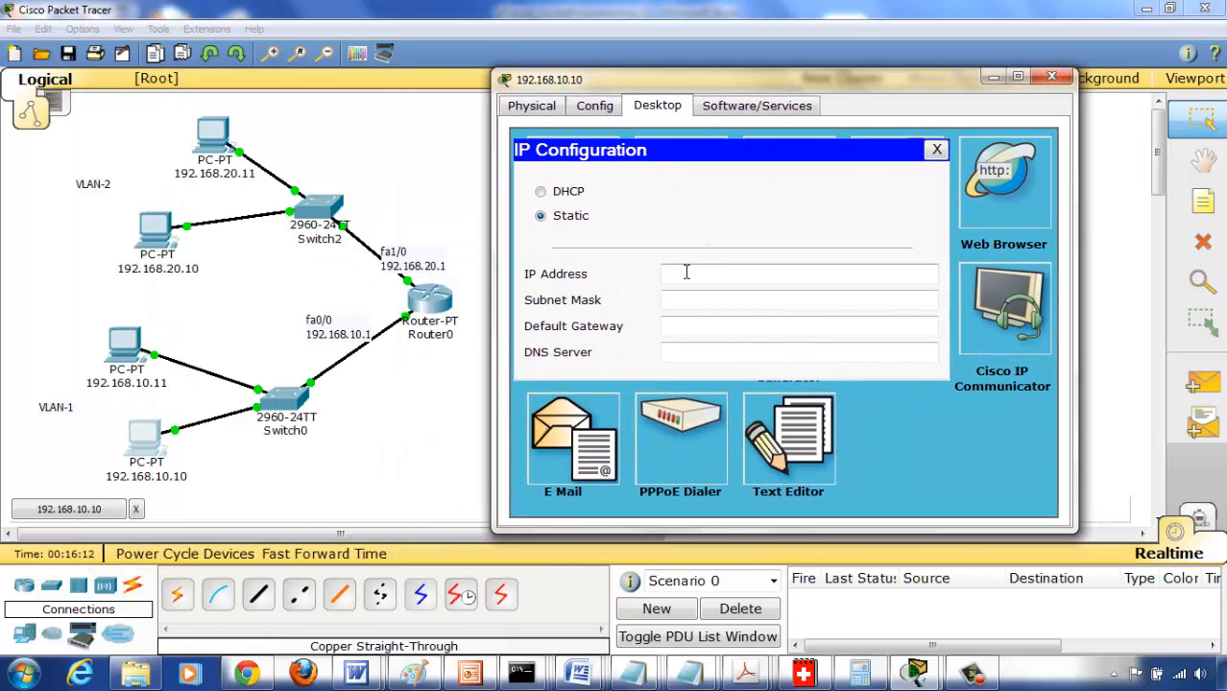
{"action": "type", "text": "192.168.10.0"}
{"action": "key", "text": "Tab"}
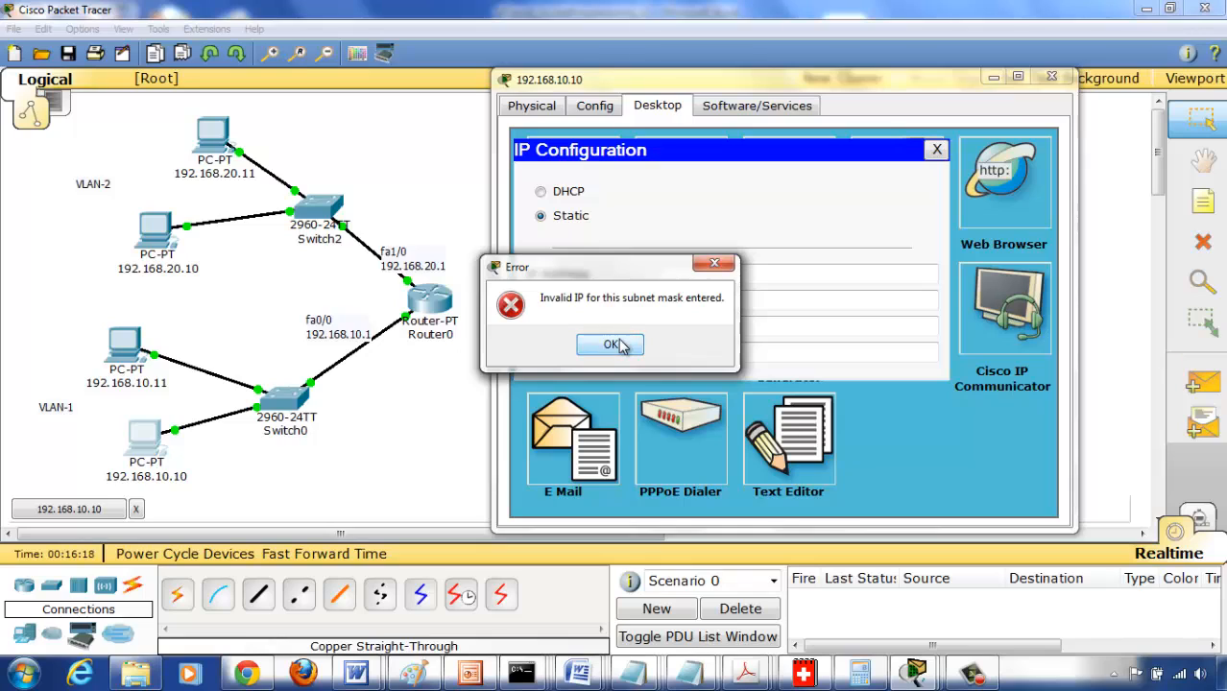
{"action": "left_click", "coordinate": [612, 344]}
{"action": "type", "text": "19"}
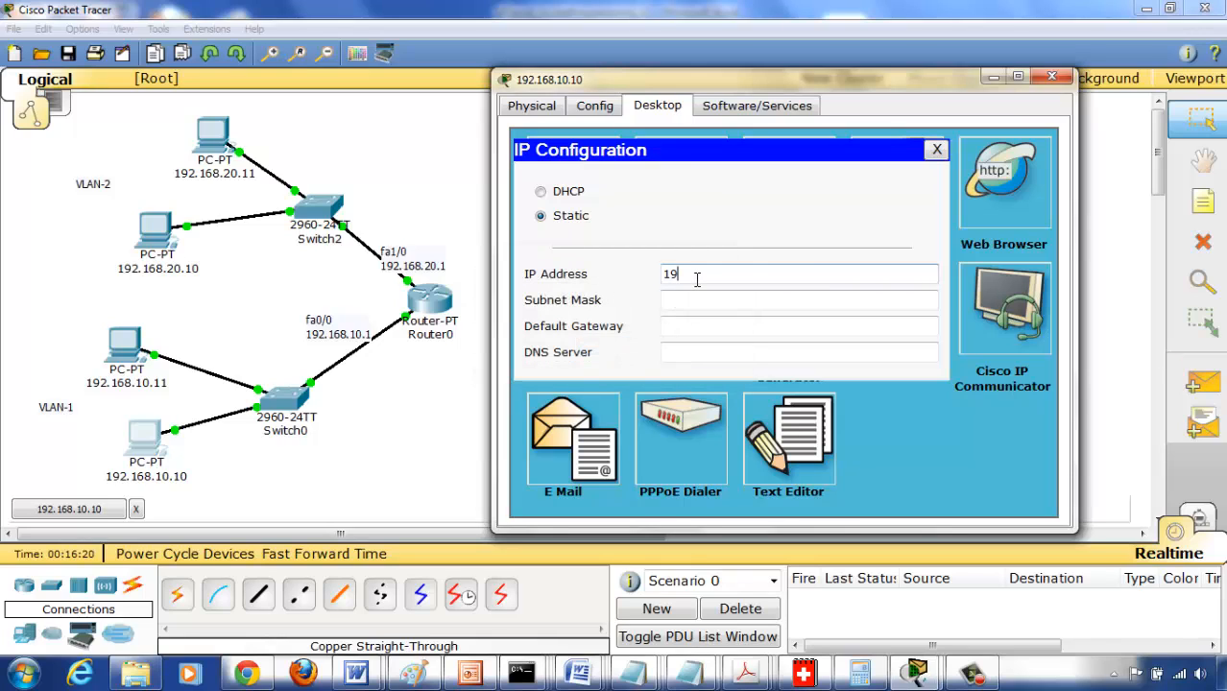
{"action": "type", "text": "2.168.10.10"}
{"action": "key", "text": "Tab"}
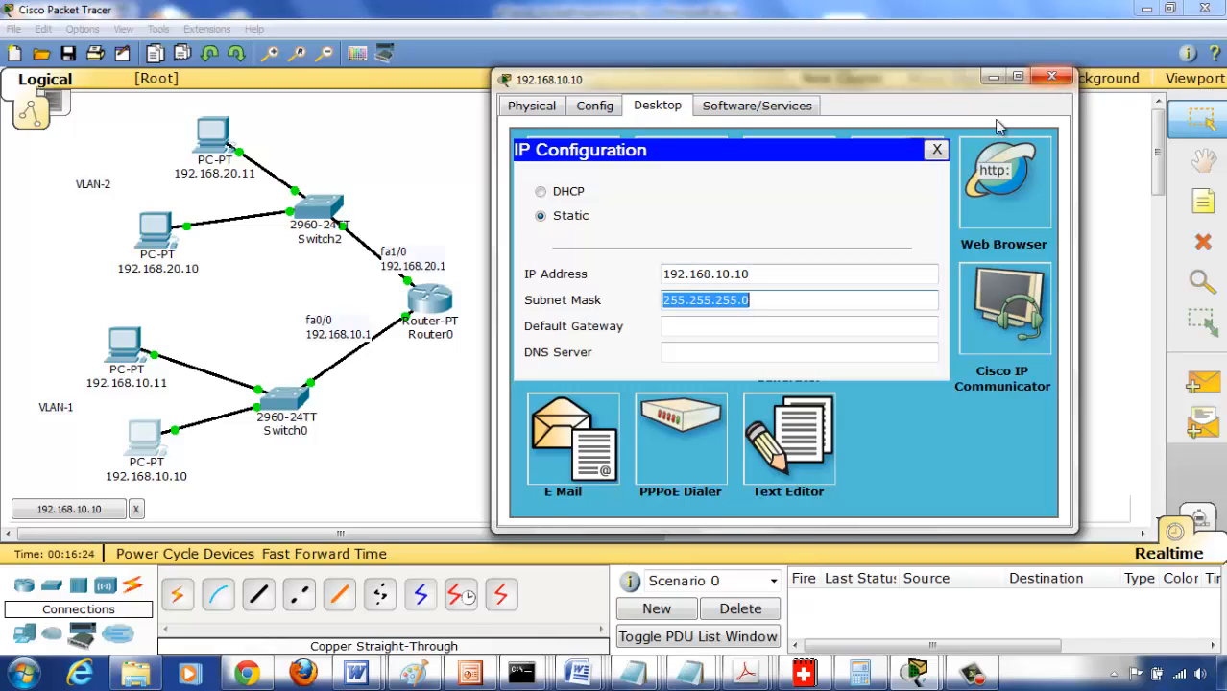
Set the PC's default gateway to 192.168.10.1 and close its configuration window.
{"action": "left_click", "coordinate": [701, 326]}
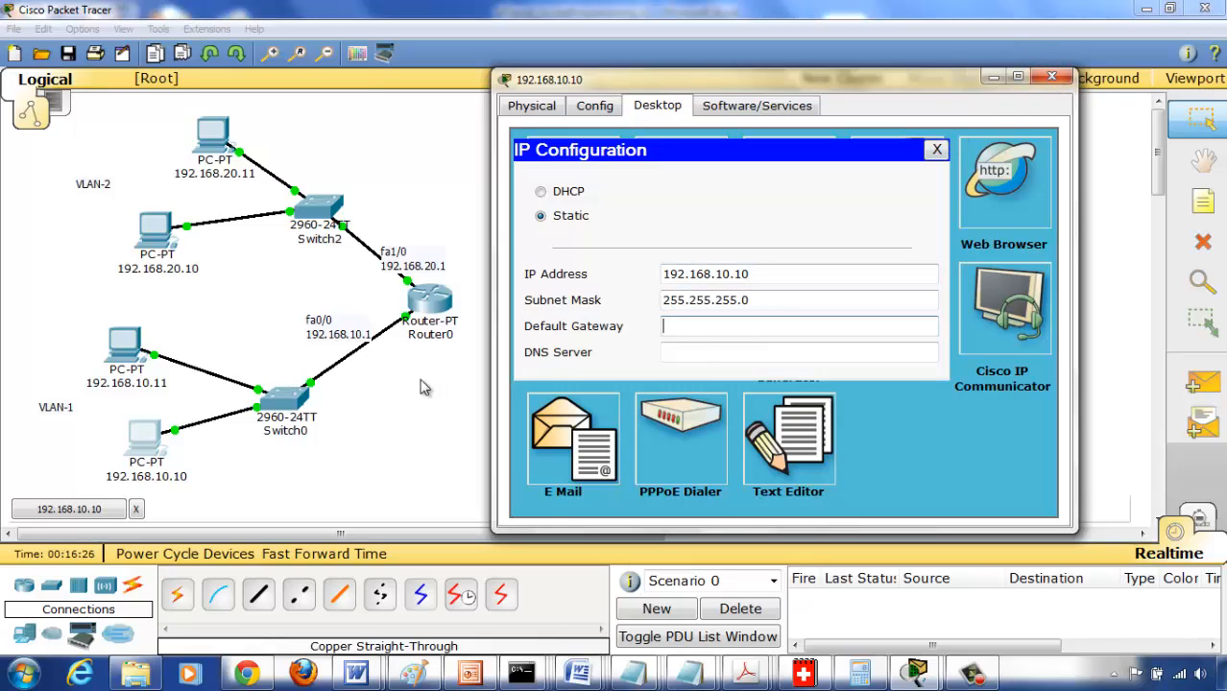
{"action": "type", "text": "192.168.1"}
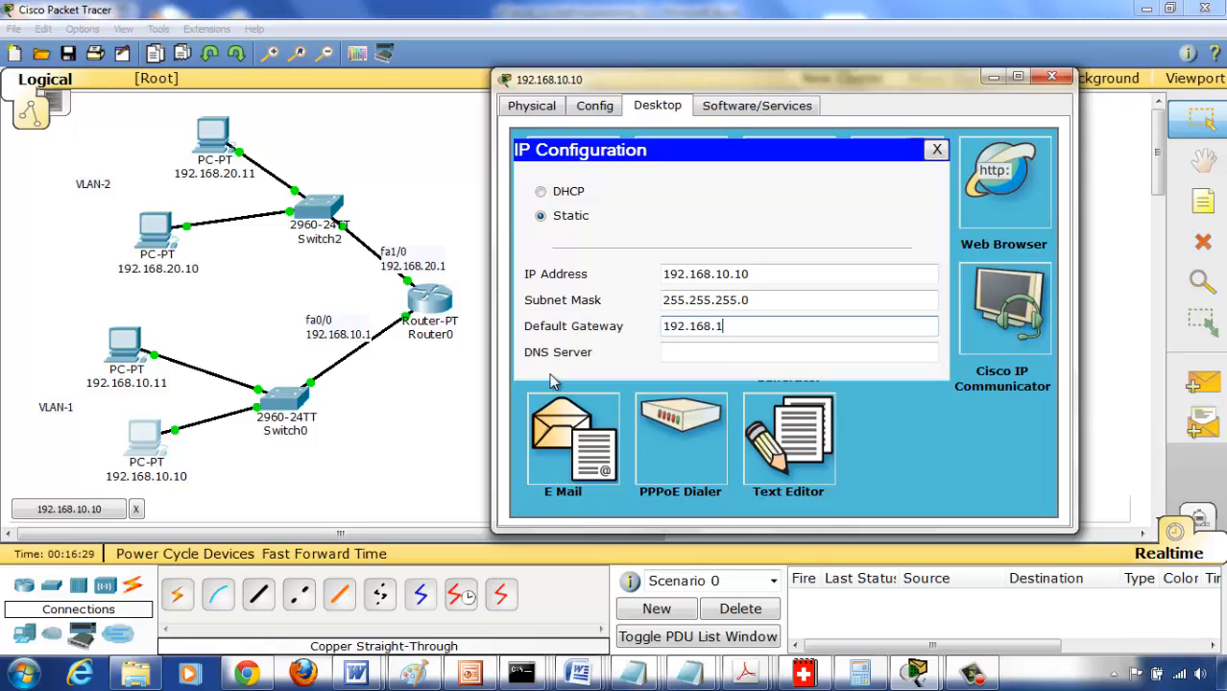
{"action": "type", "text": "0.1"}
{"action": "left_click", "coordinate": [937, 151]}
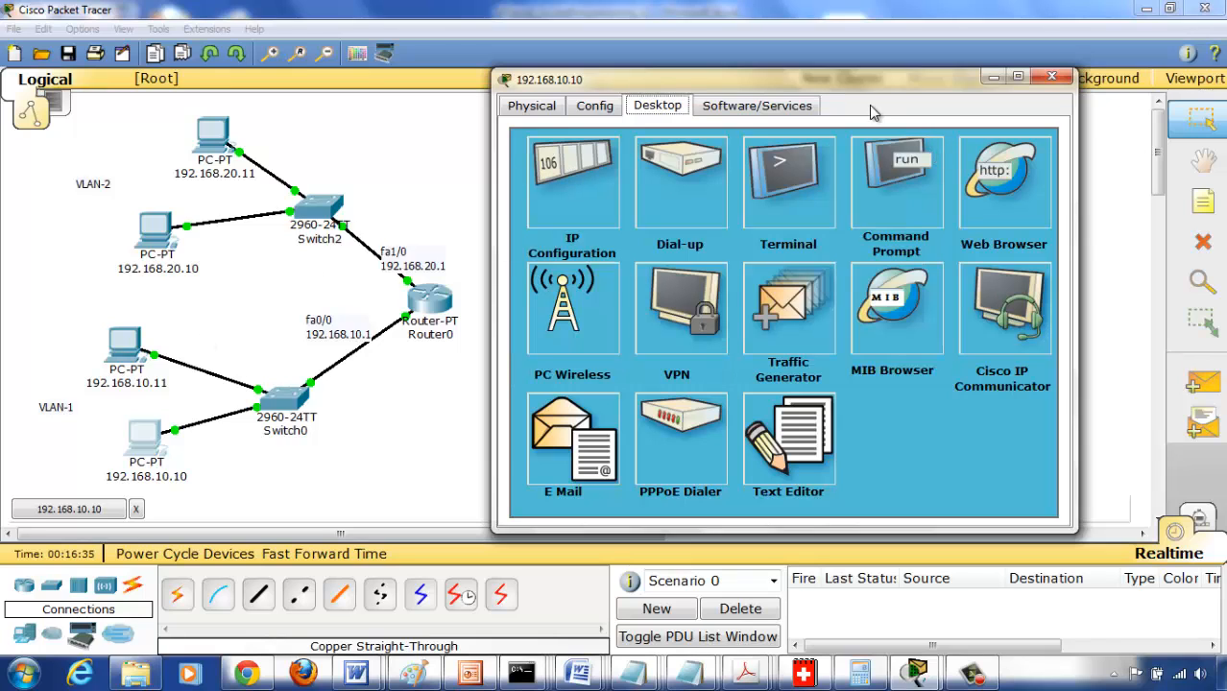
{"action": "left_click", "coordinate": [1054, 76]}
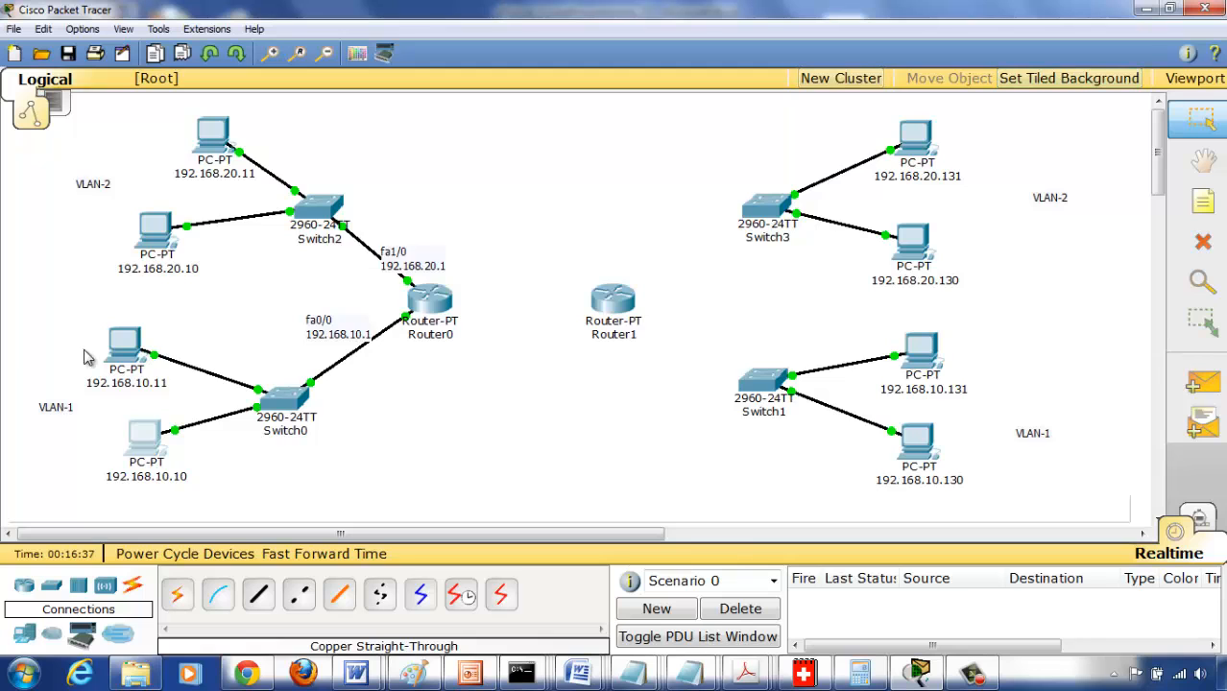
Configure the other VLAN-1 PC on Switch0 with static IP 192.168.10.11, default mask 255.255.255.0 and default gateway 192.168.10.1.
{"action": "left_click", "coordinate": [125, 343]}
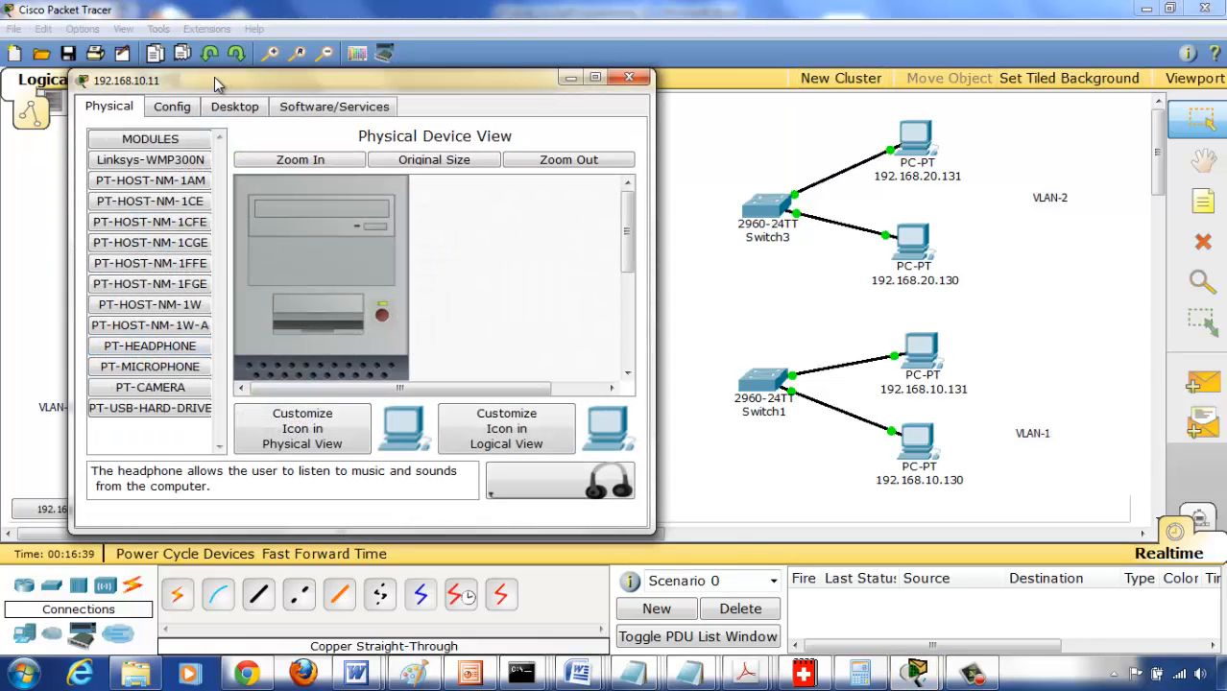
{"action": "left_click_drag", "start_coordinate": [214, 77], "coordinate": [647, 80]}
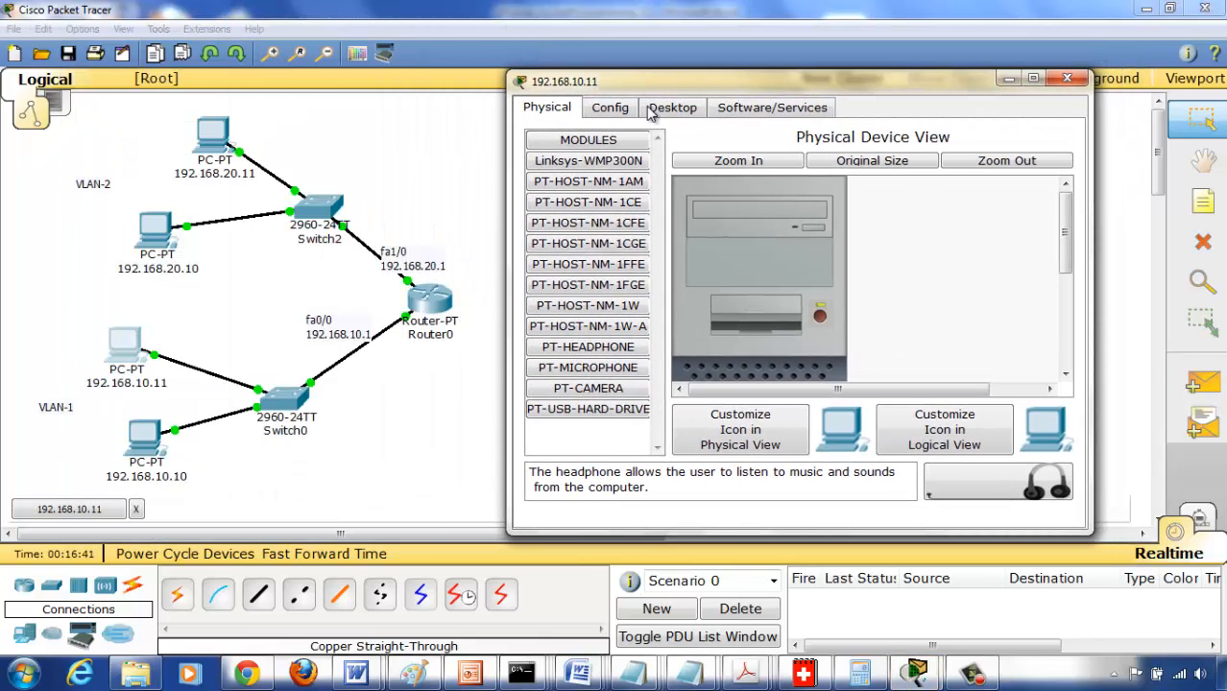
{"action": "left_click", "coordinate": [653, 109]}
{"action": "left_click", "coordinate": [603, 204]}
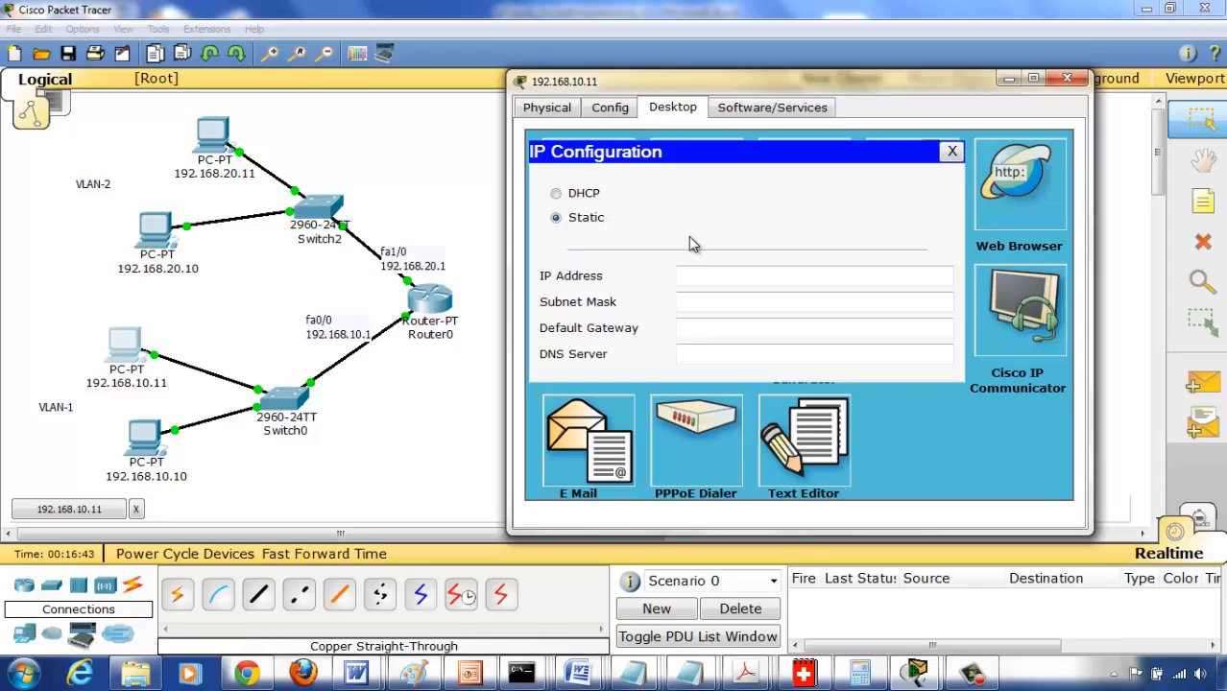
{"action": "type", "text": "192."}
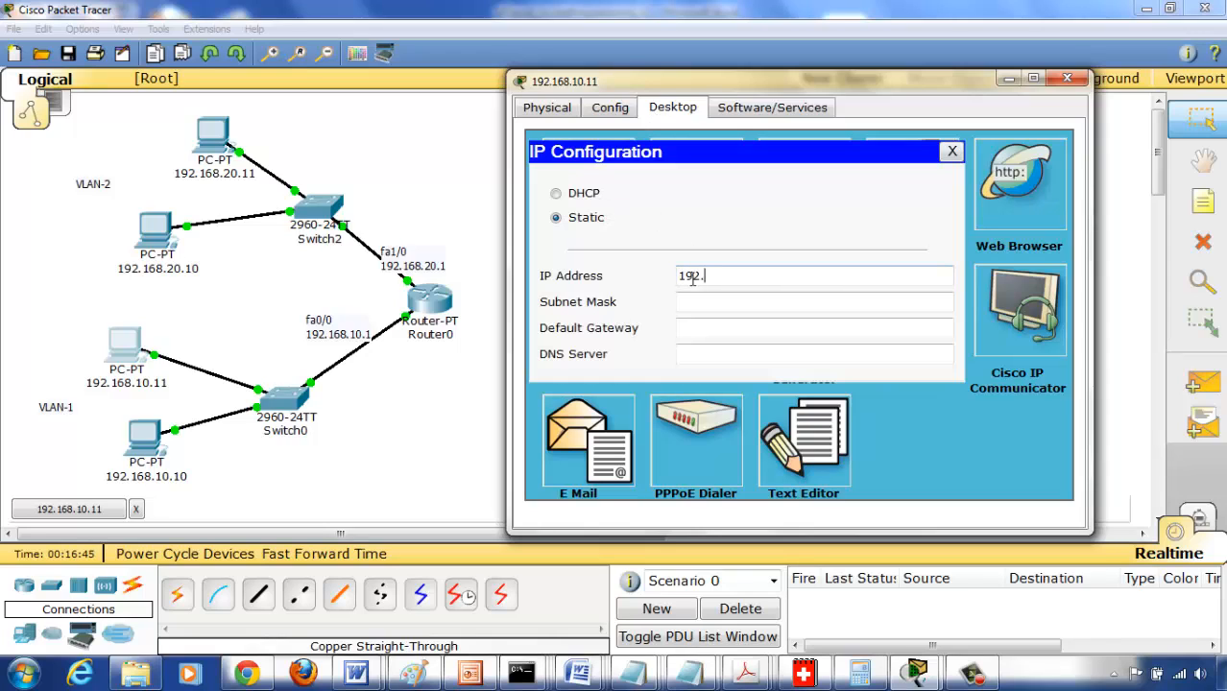
{"action": "type", "text": "168.10.11"}
{"action": "key", "text": "Tab"}
{"action": "key", "text": "Tab"}
{"action": "type", "text": "1"}
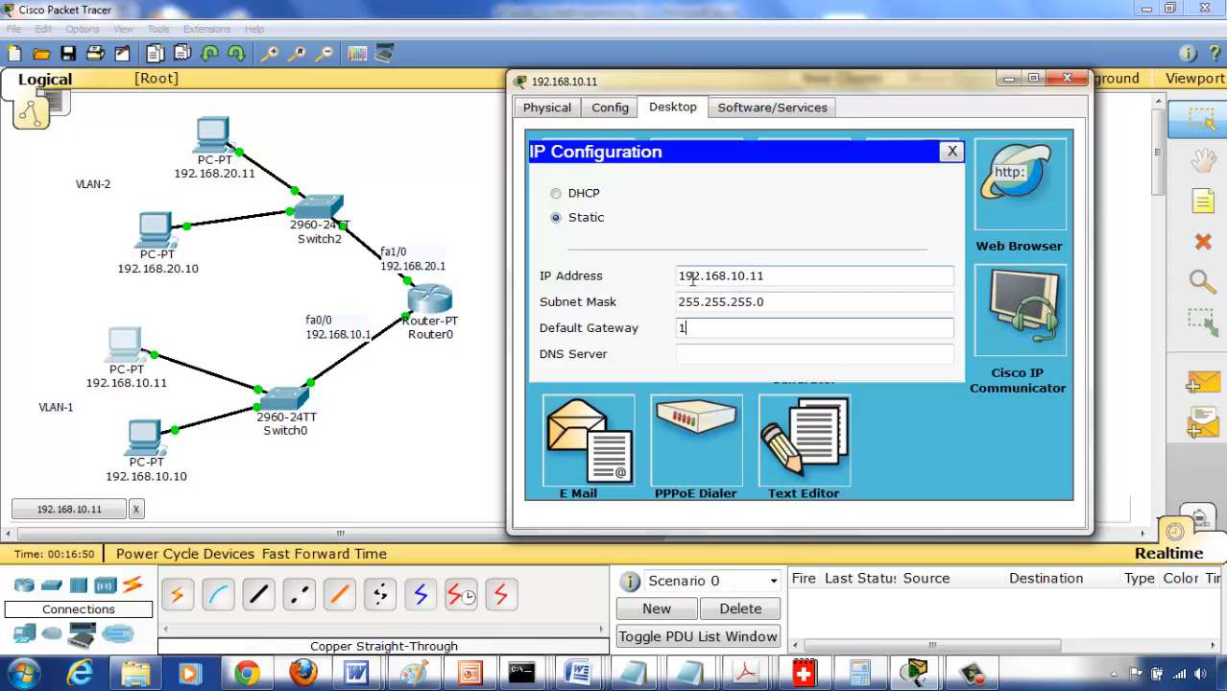
{"action": "type", "text": "92.168.10.1"}
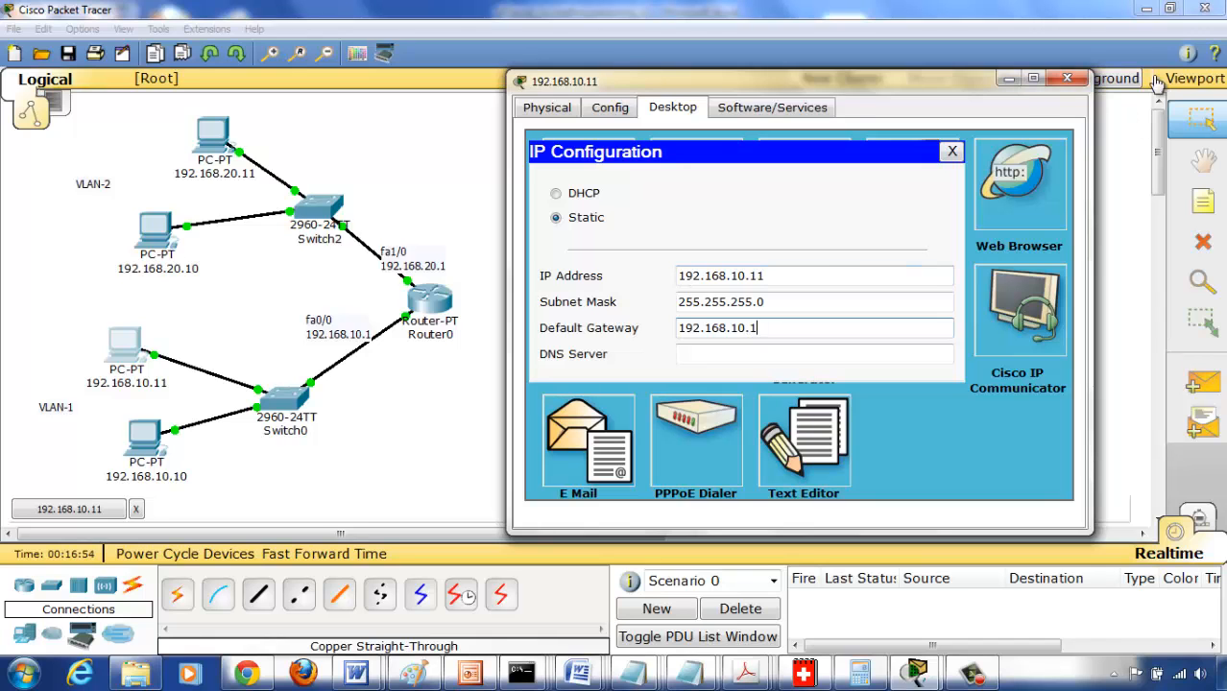
{"action": "left_click", "coordinate": [1068, 79]}
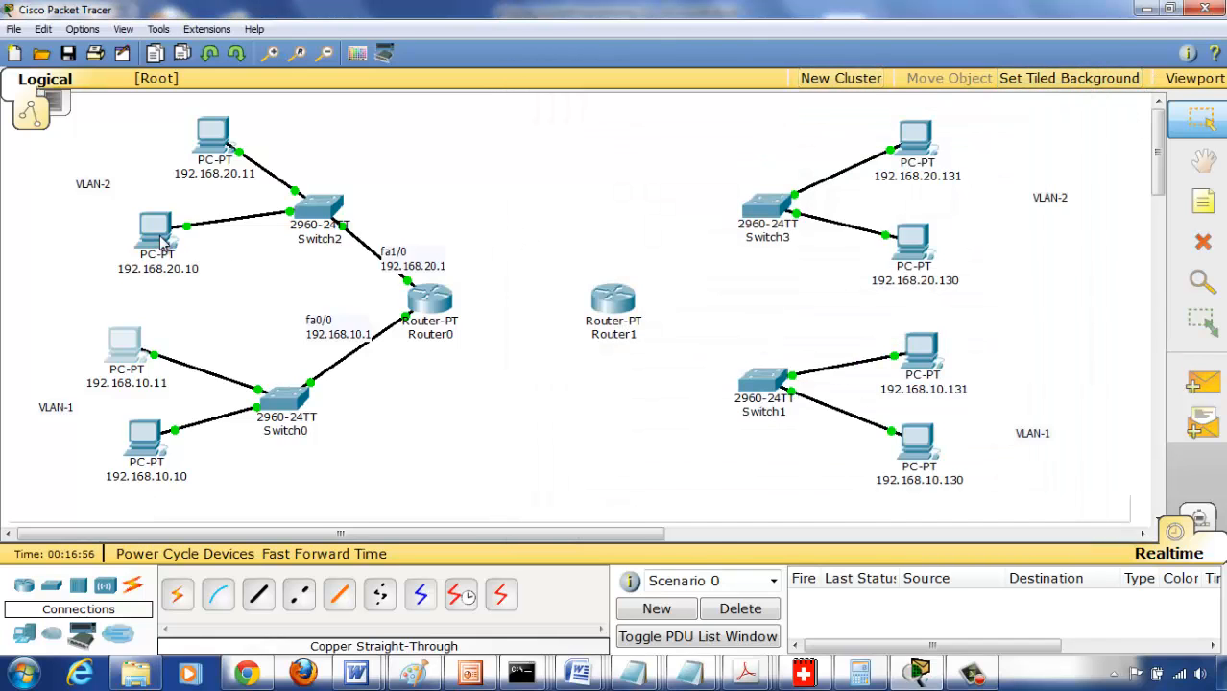
Give the VLAN-2 PC labelled 192.168.20.10 the static IP 192.168.20.10 with mask 255.255.255.0 and start entering its default gateway.
{"action": "left_click", "coordinate": [158, 238]}
{"action": "left_click_drag", "start_coordinate": [223, 152], "coordinate": [566, 99]}
{"action": "left_click", "coordinate": [636, 128]}
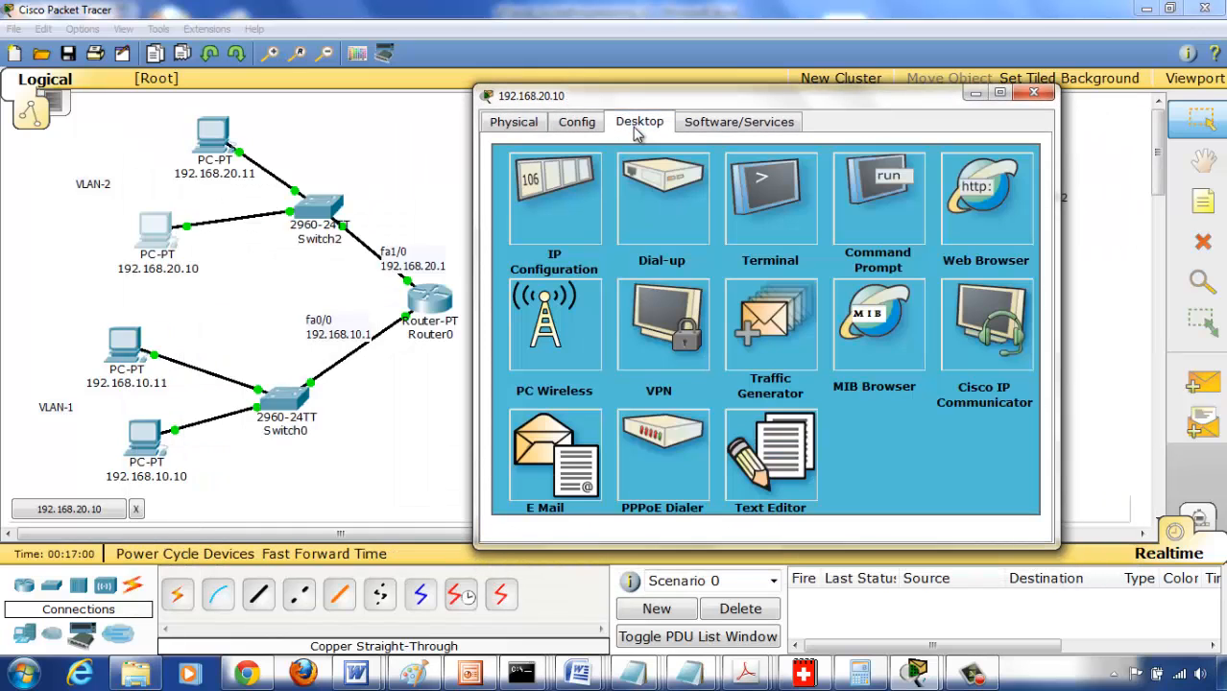
{"action": "left_click", "coordinate": [566, 225]}
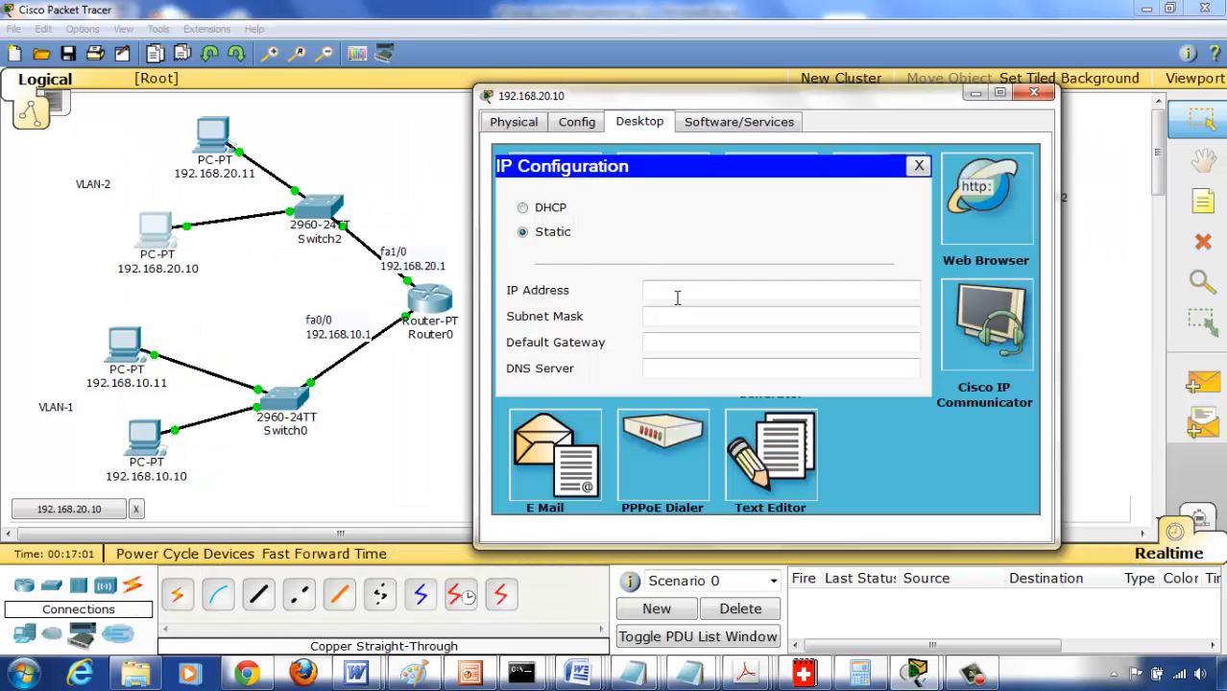
{"action": "left_click", "coordinate": [672, 291]}
{"action": "type", "text": "192"}
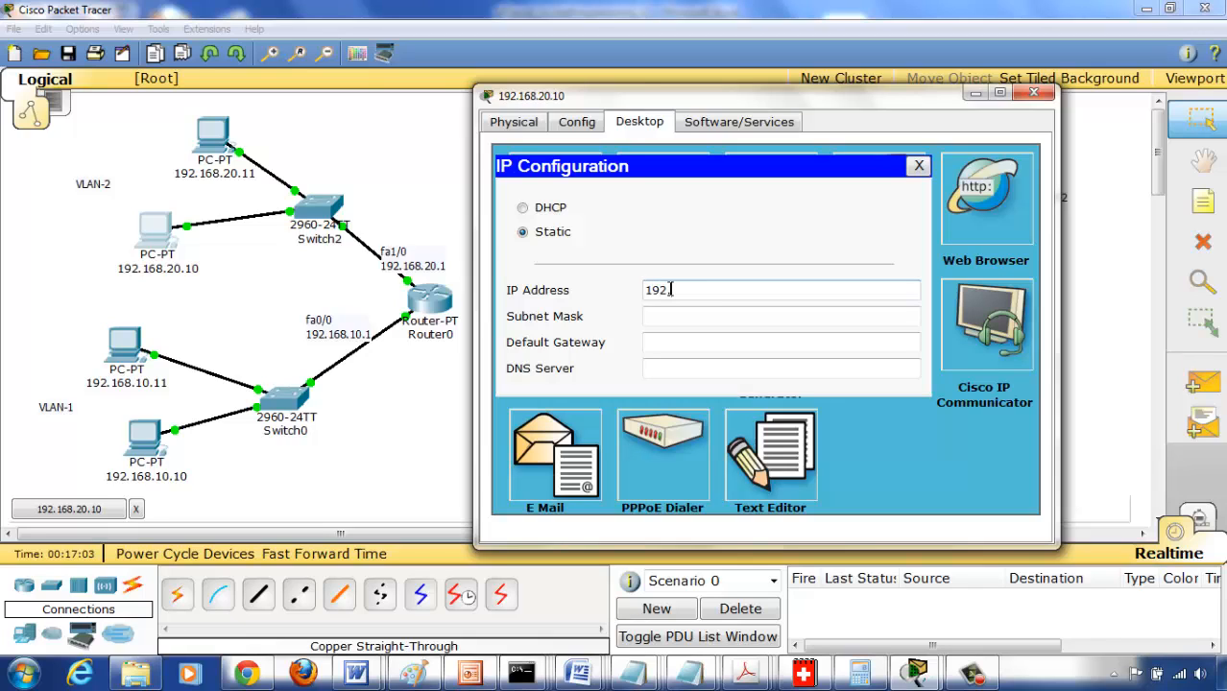
{"action": "type", "text": ".168.20.10"}
{"action": "key", "text": "Tab"}
{"action": "key", "text": "Tab"}
{"action": "type", "text": "192."}
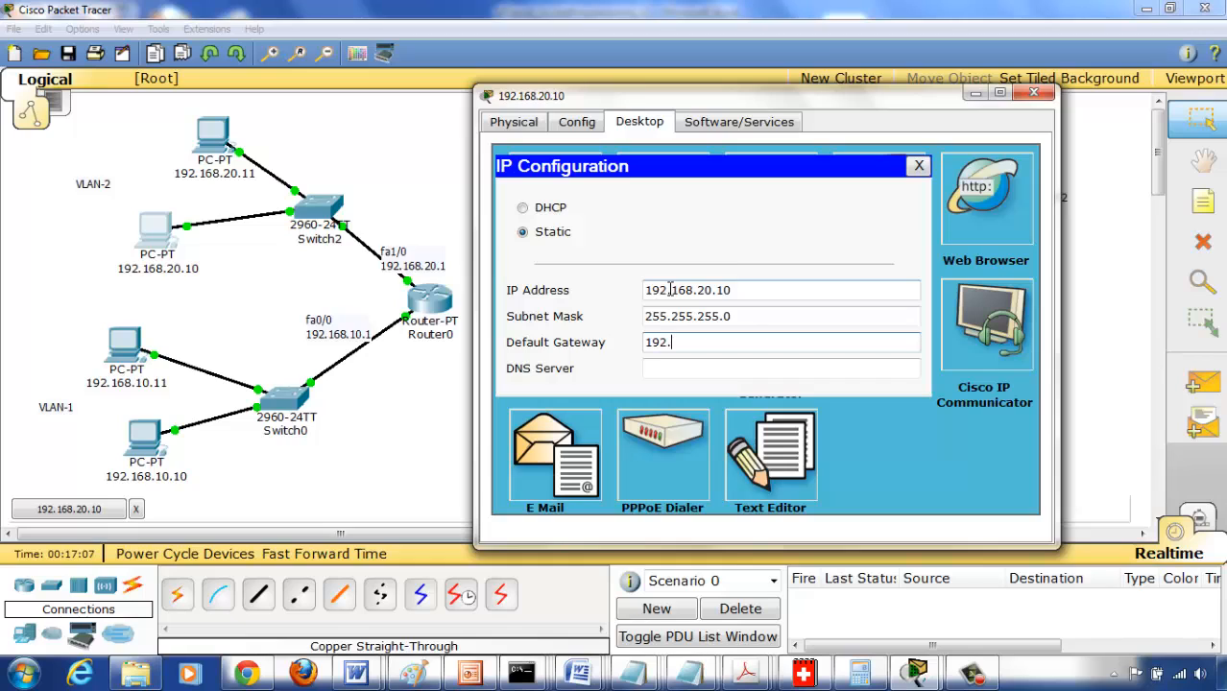
Complete the default gateway of PC 192.168.20.10 as 192.168.20.1 and close its configuration window.
{"action": "type", "text": "168.20.1"}
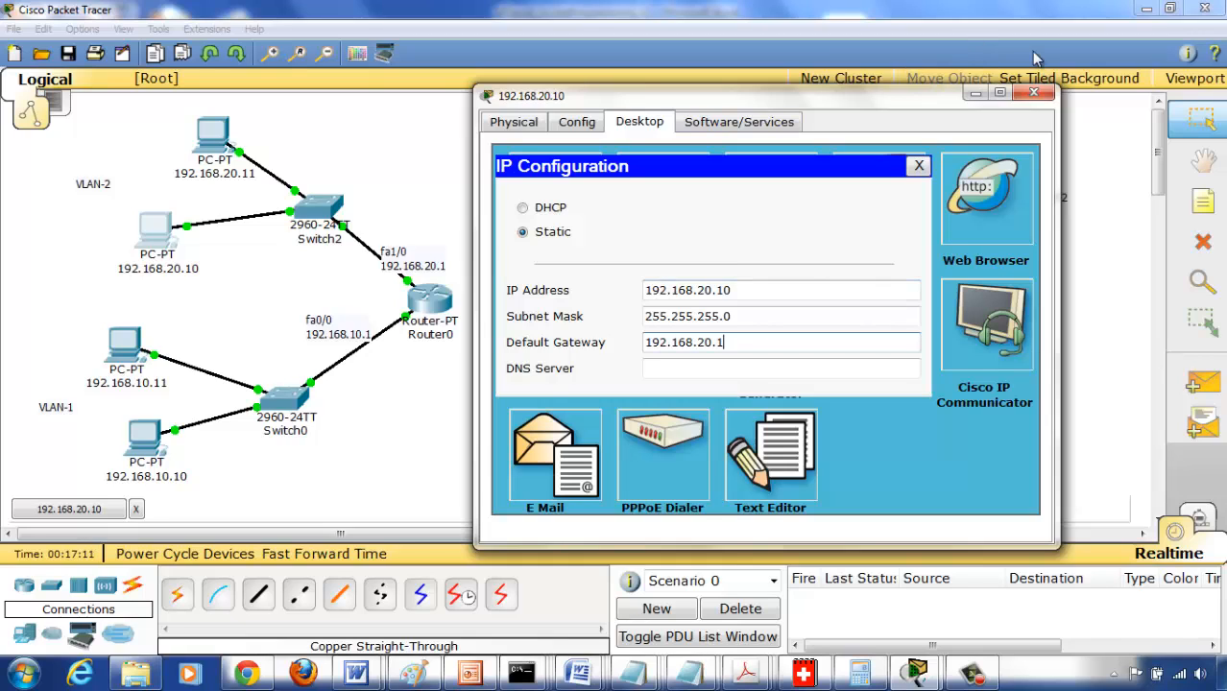
{"action": "left_click", "coordinate": [1034, 93]}
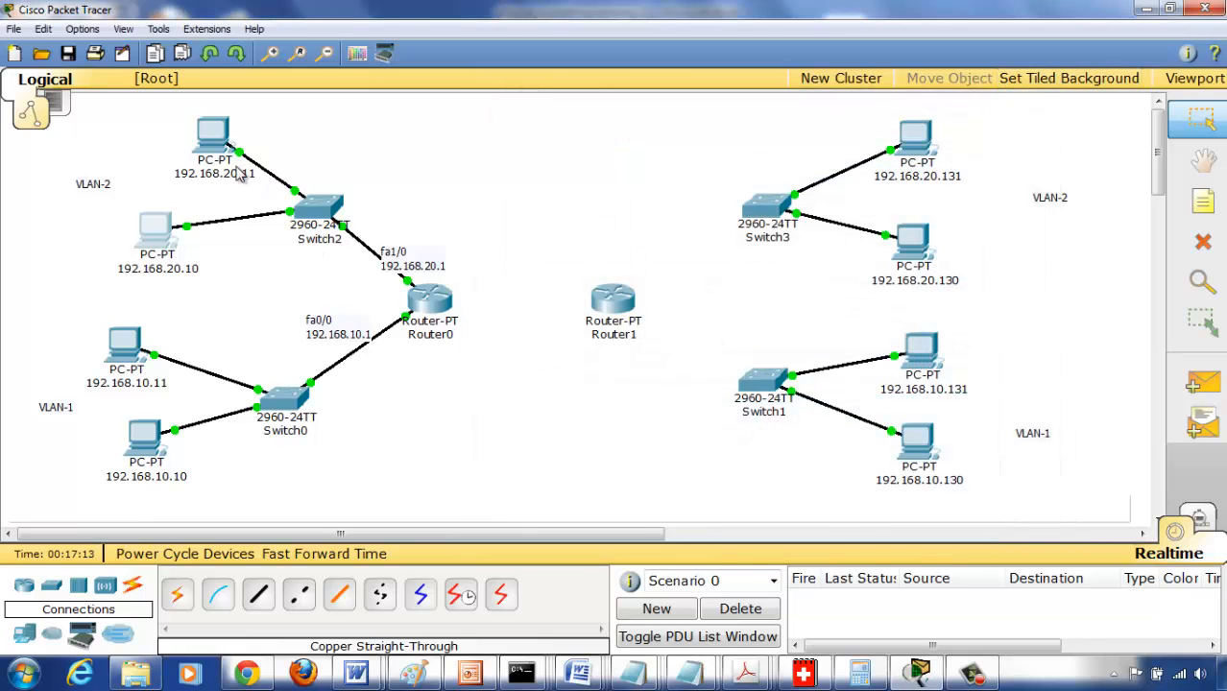
Give the upper VLAN-2 PC beside Switch2 the static IP address 192.168.20.11 with subnet mask 255.255.255.0.
{"action": "left_click", "coordinate": [210, 135]}
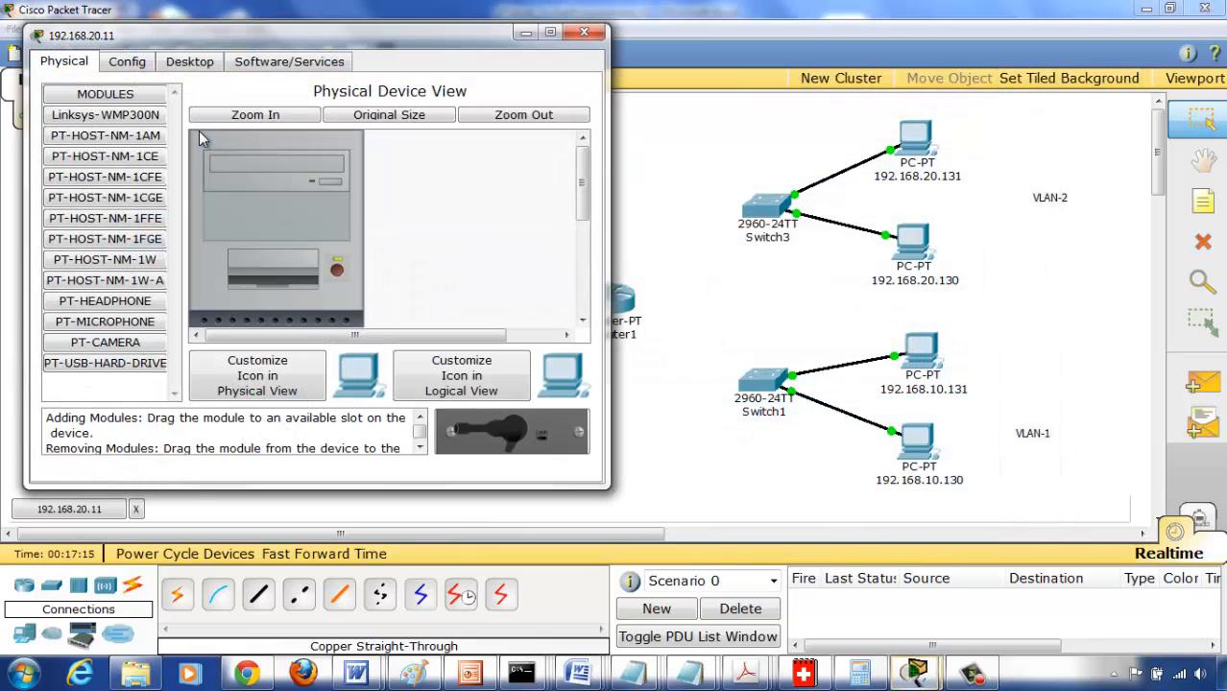
{"action": "left_click_drag", "start_coordinate": [150, 38], "coordinate": [636, 72]}
{"action": "left_click", "coordinate": [675, 96]}
{"action": "left_click", "coordinate": [596, 171]}
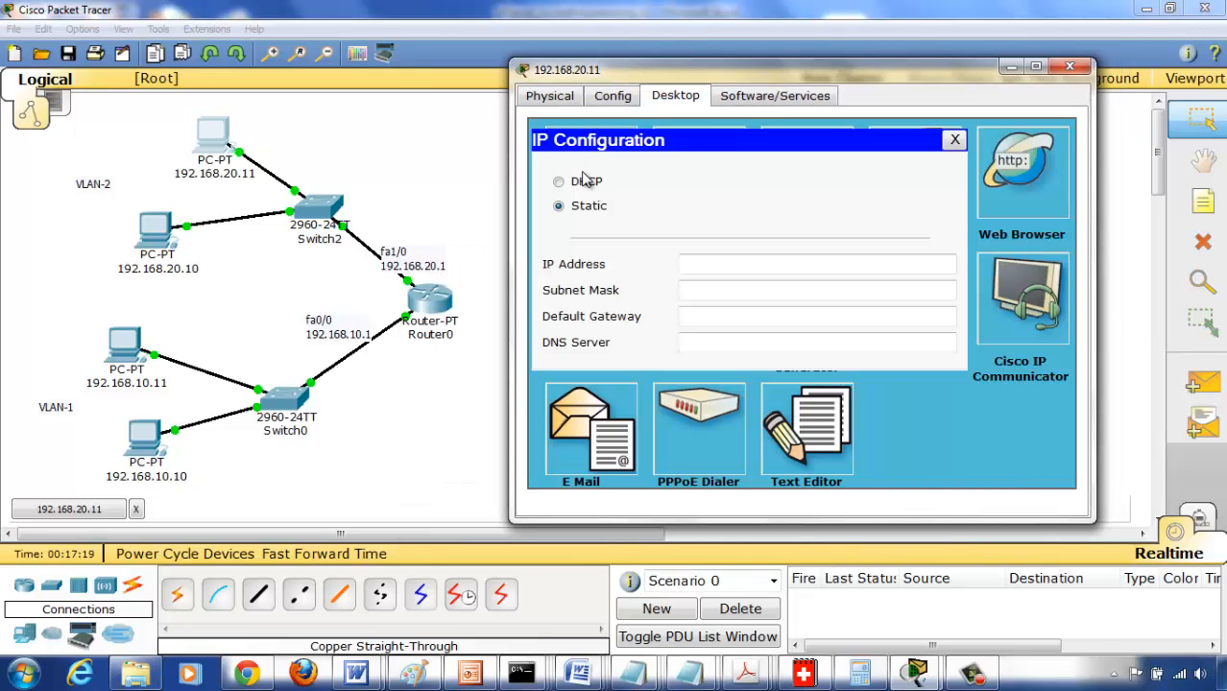
{"action": "left_click", "coordinate": [693, 266]}
{"action": "type", "text": "19"}
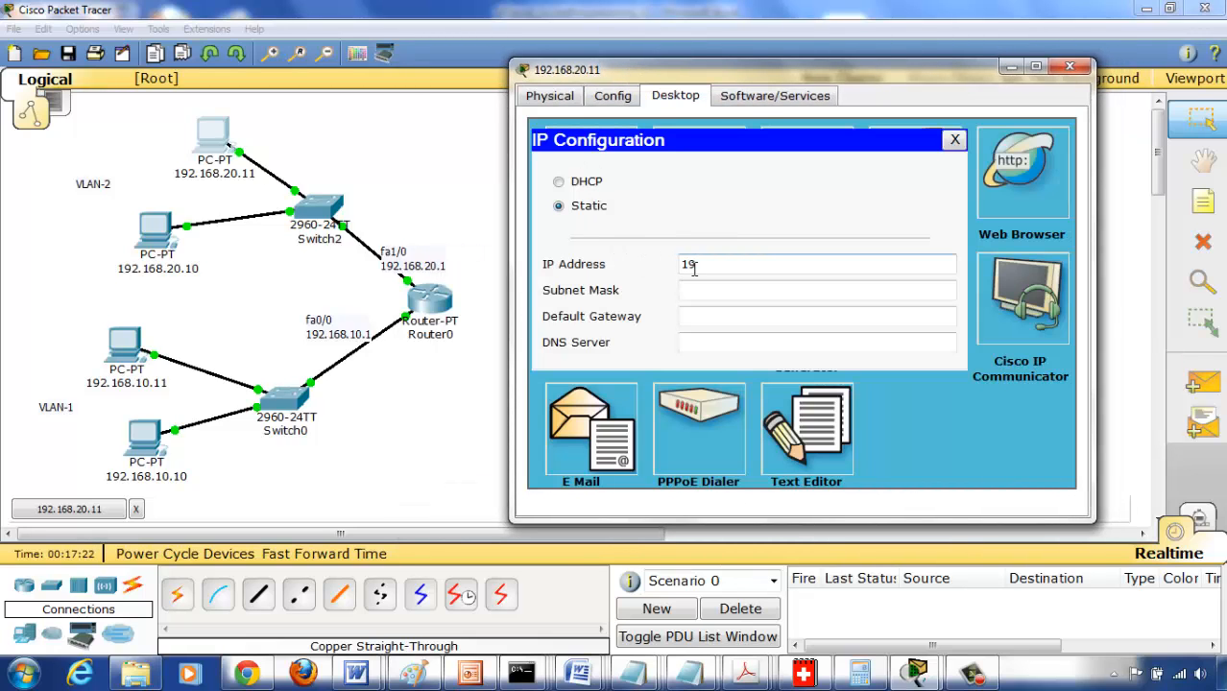
{"action": "type", "text": "2.168.20.11"}
{"action": "key", "text": "Tab"}
{"action": "key", "text": "Tab"}
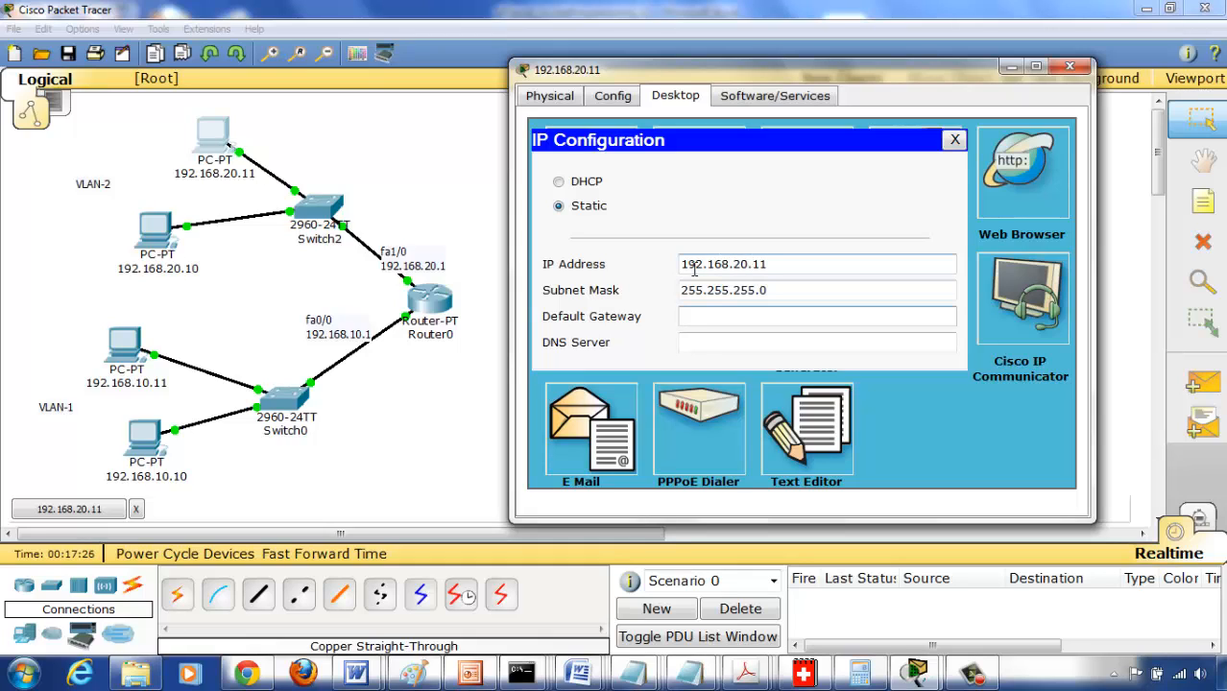
Set the default gateway of PC 192.168.20.11 to 192.168.20.1 and close its configuration window.
{"action": "type", "text": "192.168.200.1"}
{"action": "key", "text": "BackSpace"}
{"action": "key", "text": "BackSpace"}
{"action": "key", "text": "BackSpace"}
{"action": "type", "text": "0"}
{"action": "left_click", "coordinate": [1071, 71]}
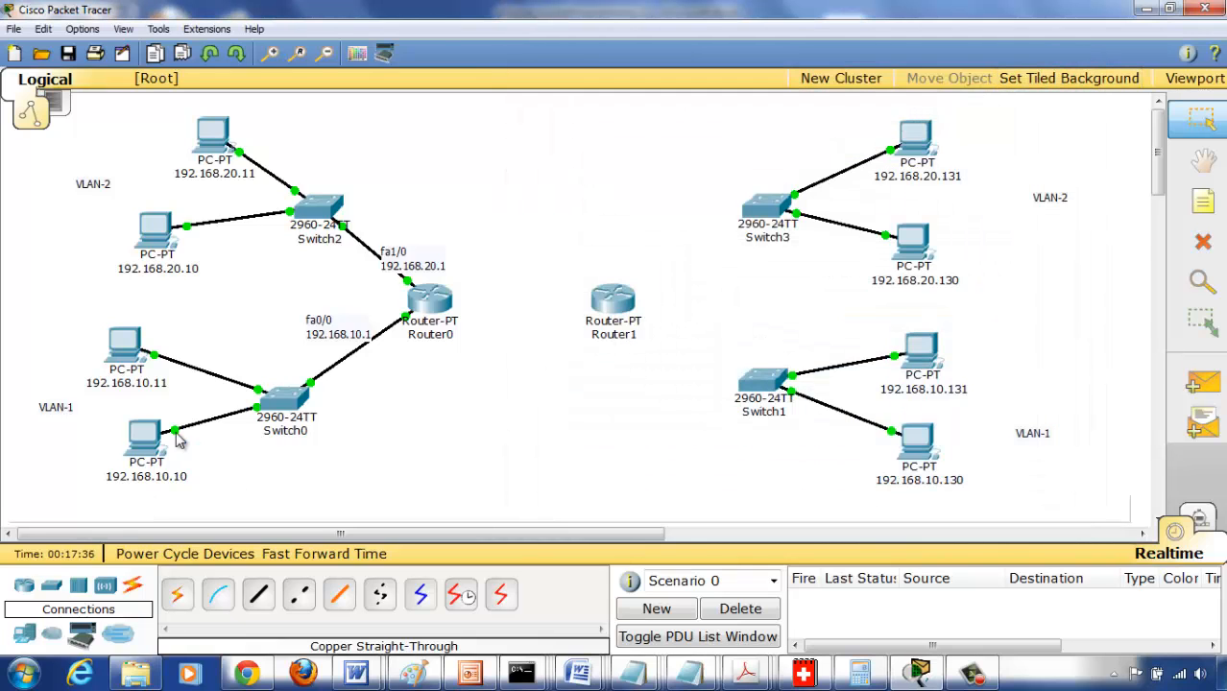
Ping 192.168.10.11 from the command prompt of PC 192.168.10.10 to test connectivity within VLAN-1.
{"action": "left_click", "coordinate": [152, 446]}
{"action": "left_click", "coordinate": [165, 413]}
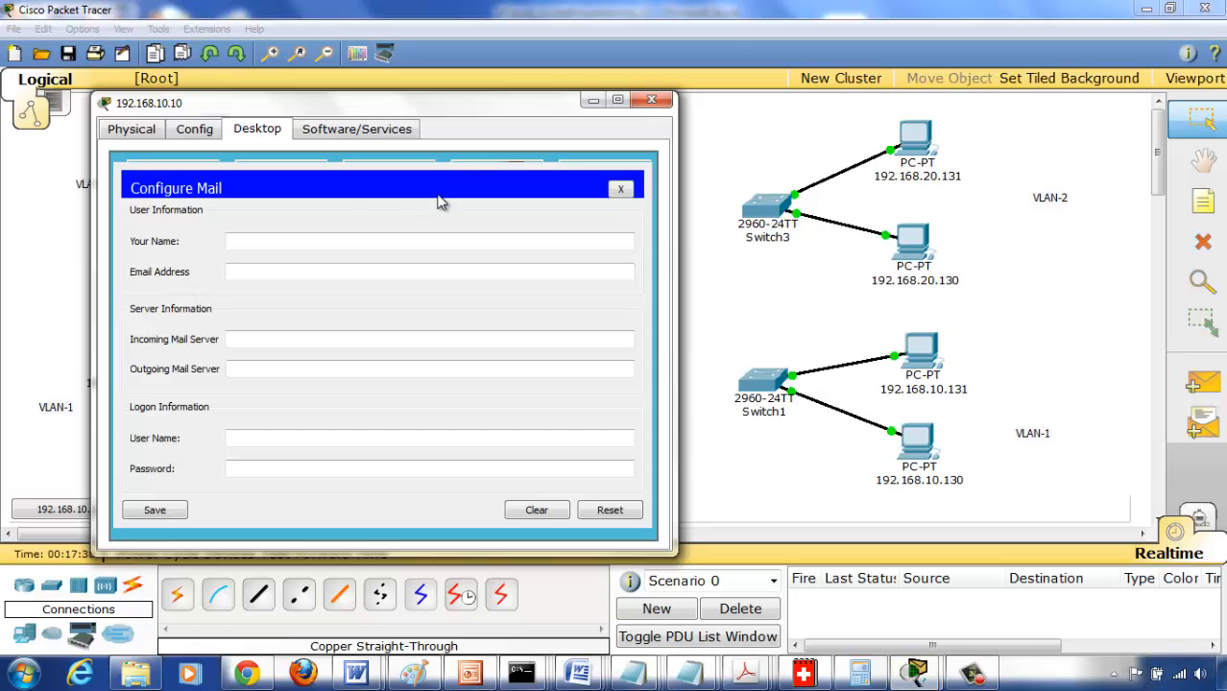
{"action": "left_click", "coordinate": [620, 188]}
{"action": "left_click", "coordinate": [620, 188]}
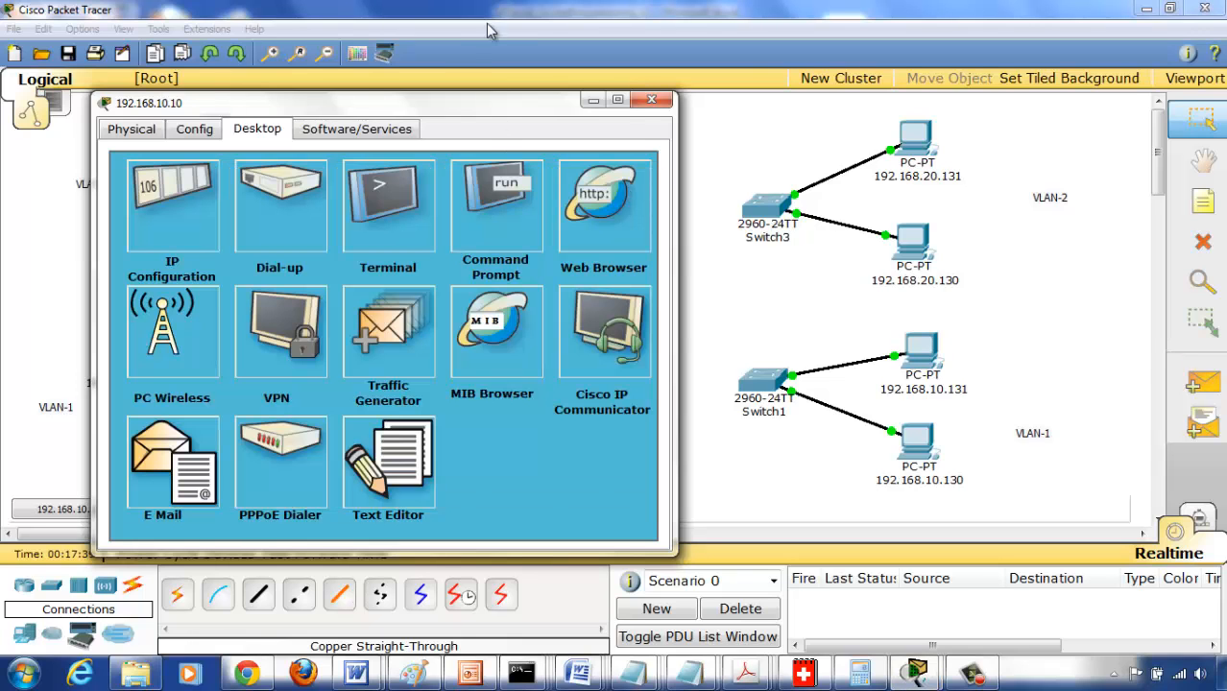
{"action": "left_click_drag", "start_coordinate": [410, 114], "coordinate": [810, 61]}
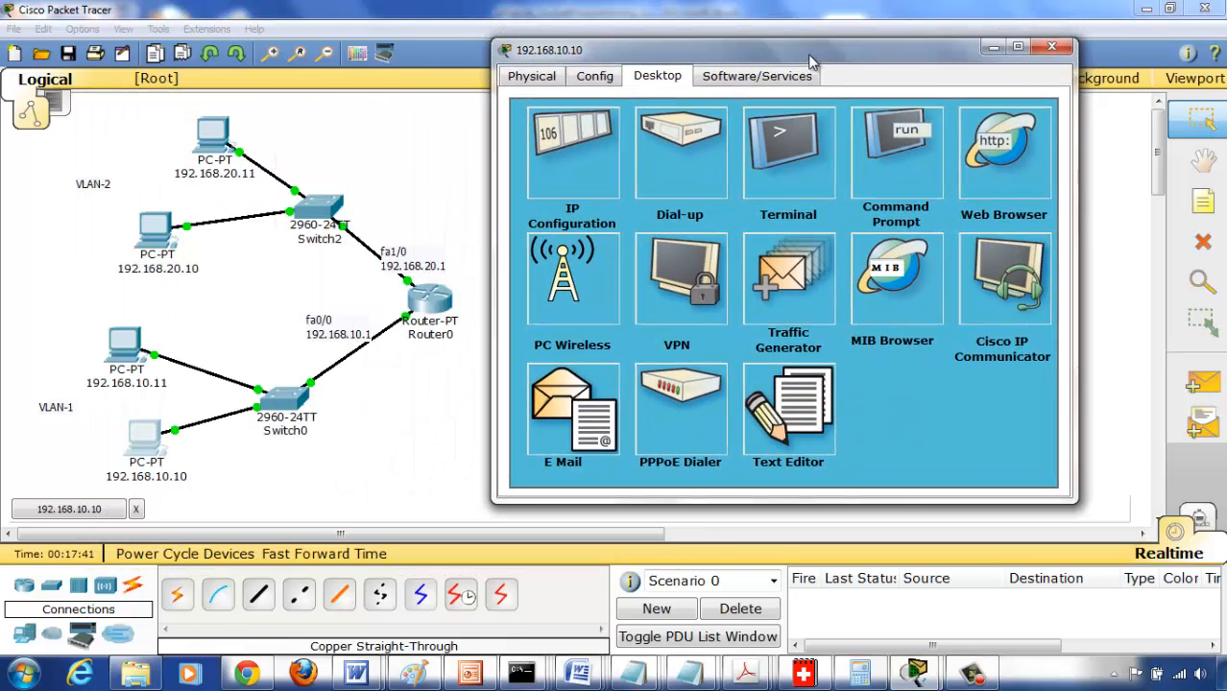
{"action": "left_click", "coordinate": [902, 154]}
{"action": "type", "text": "p"}
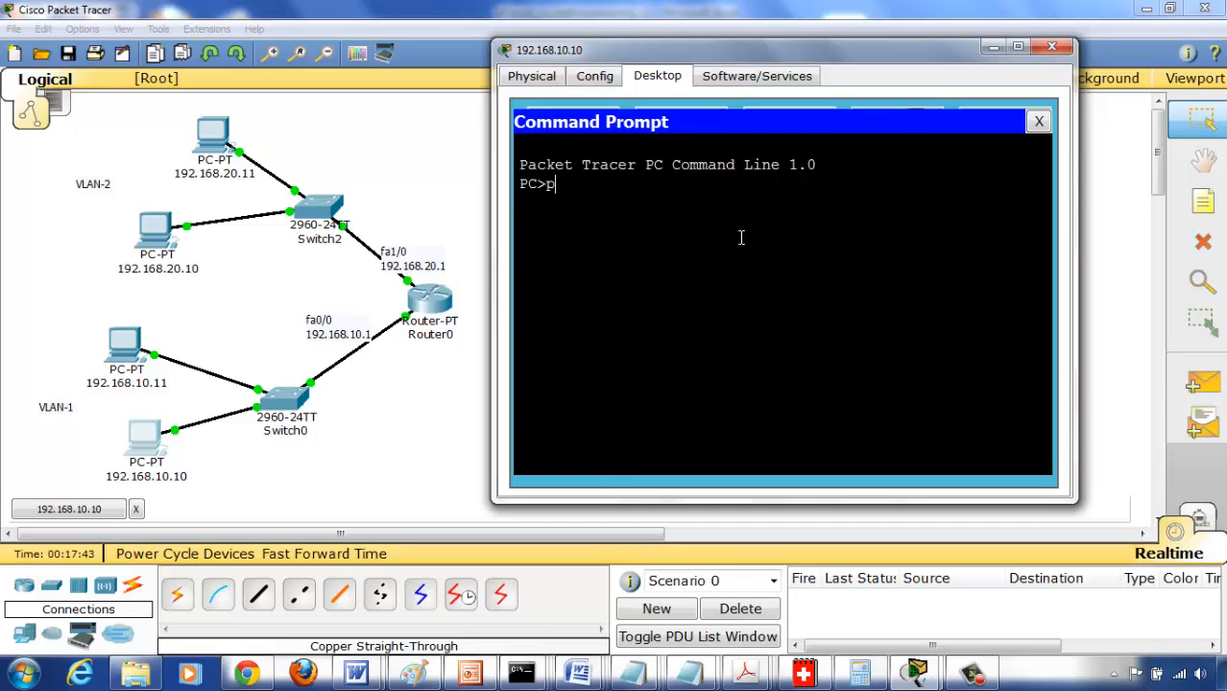
{"action": "type", "text": "ing 192.16"}
{"action": "type", "text": "8."}
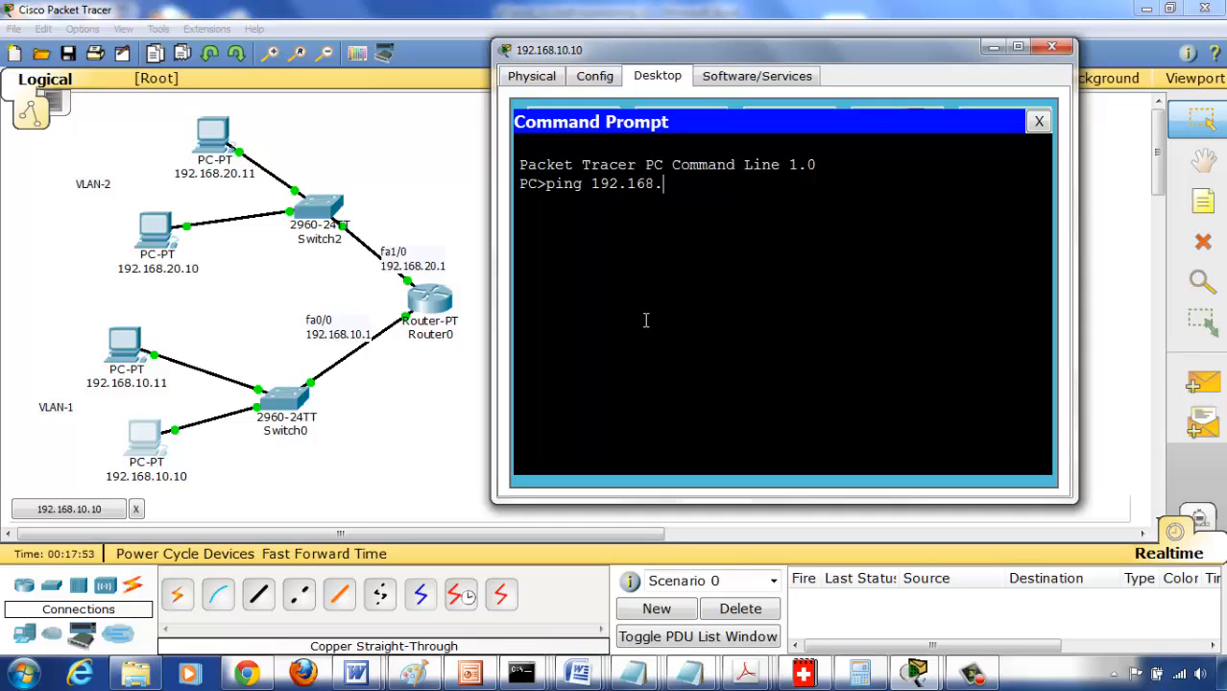
{"action": "type", "text": "10.11"}
{"action": "key", "text": "Return"}
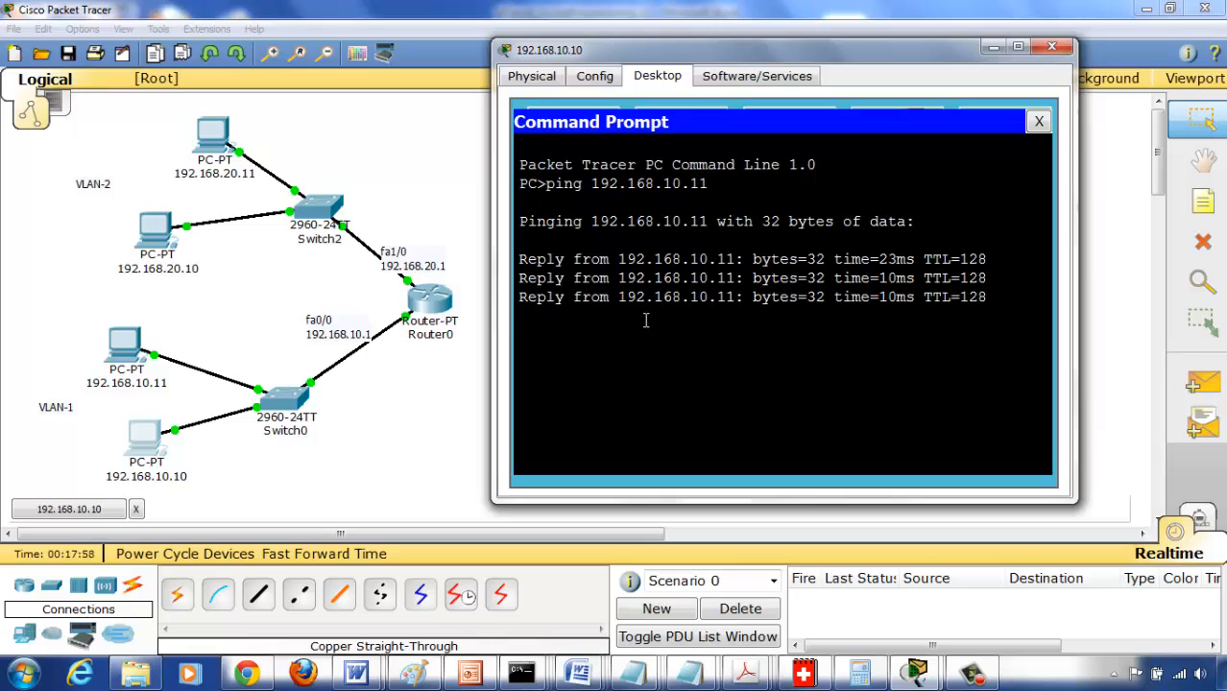
Ping 192.168.20.11 twice from PC 192.168.10.10 to test connectivity to VLAN-2.
{"action": "key", "text": "Up"}
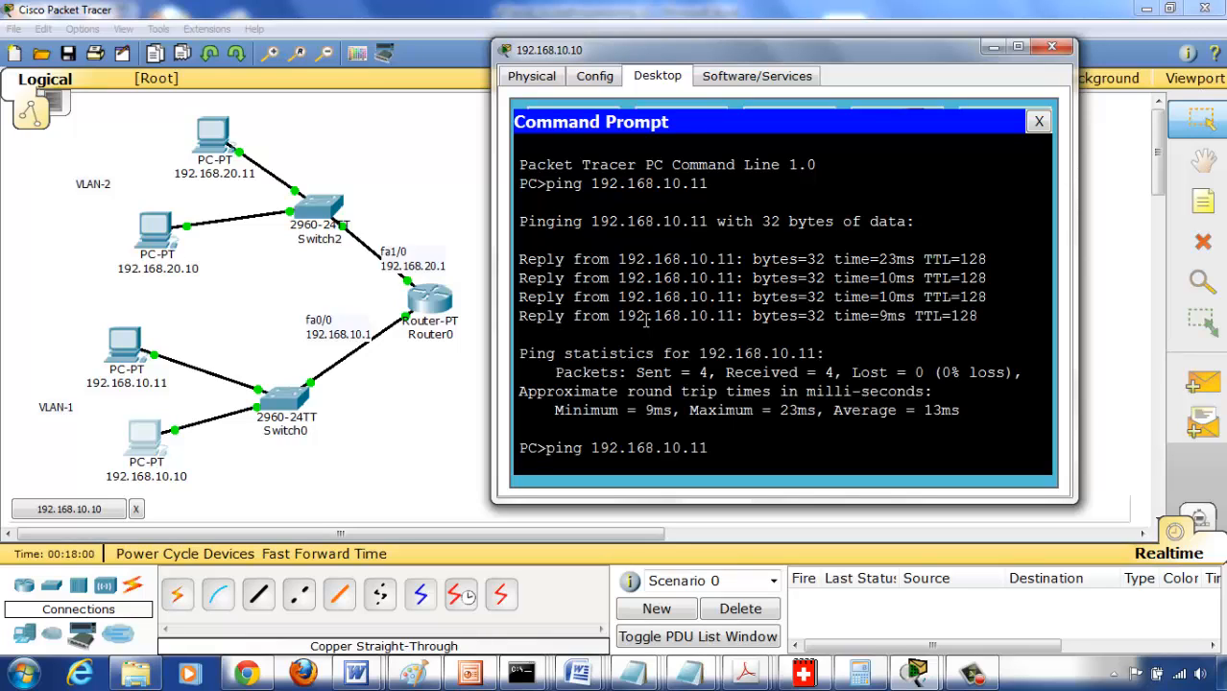
{"action": "key", "text": "BackSpace"}
{"action": "key", "text": "BackSpace"}
{"action": "key", "text": "BackSpace"}
{"action": "key", "text": "BackSpace"}
{"action": "key", "text": "BackSpace"}
{"action": "type", "text": "20.11"}
{"action": "key", "text": "Return"}
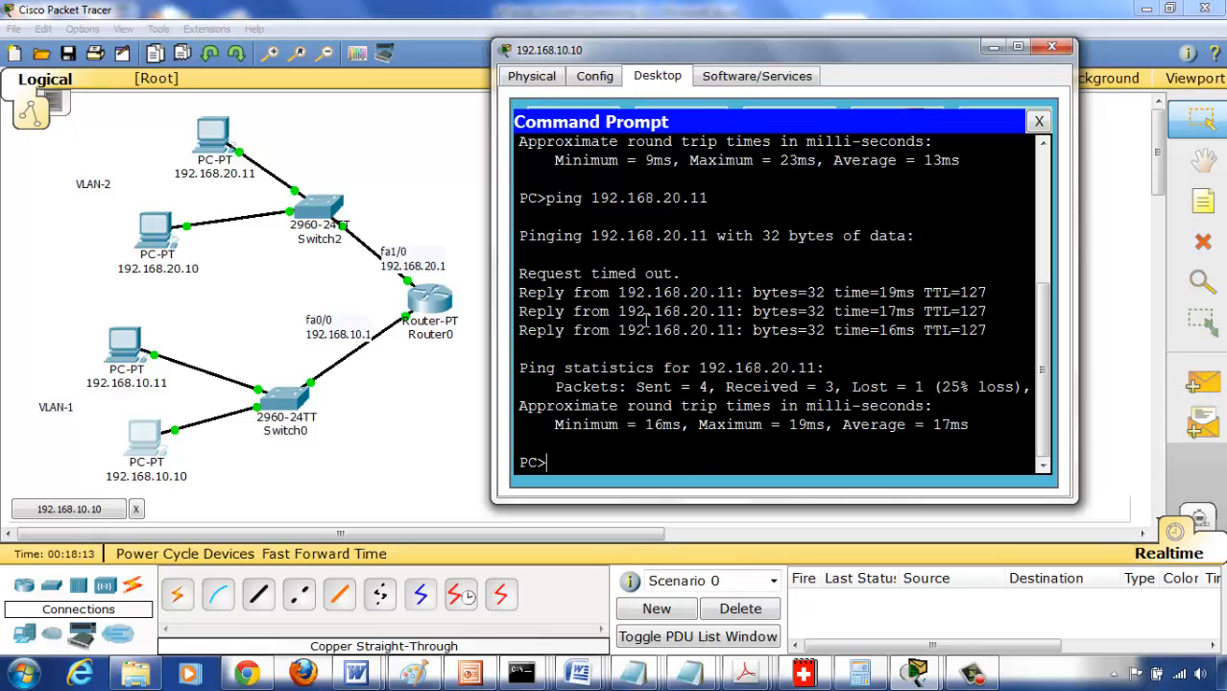
{"action": "key", "text": "Up"}
{"action": "key", "text": "Return"}
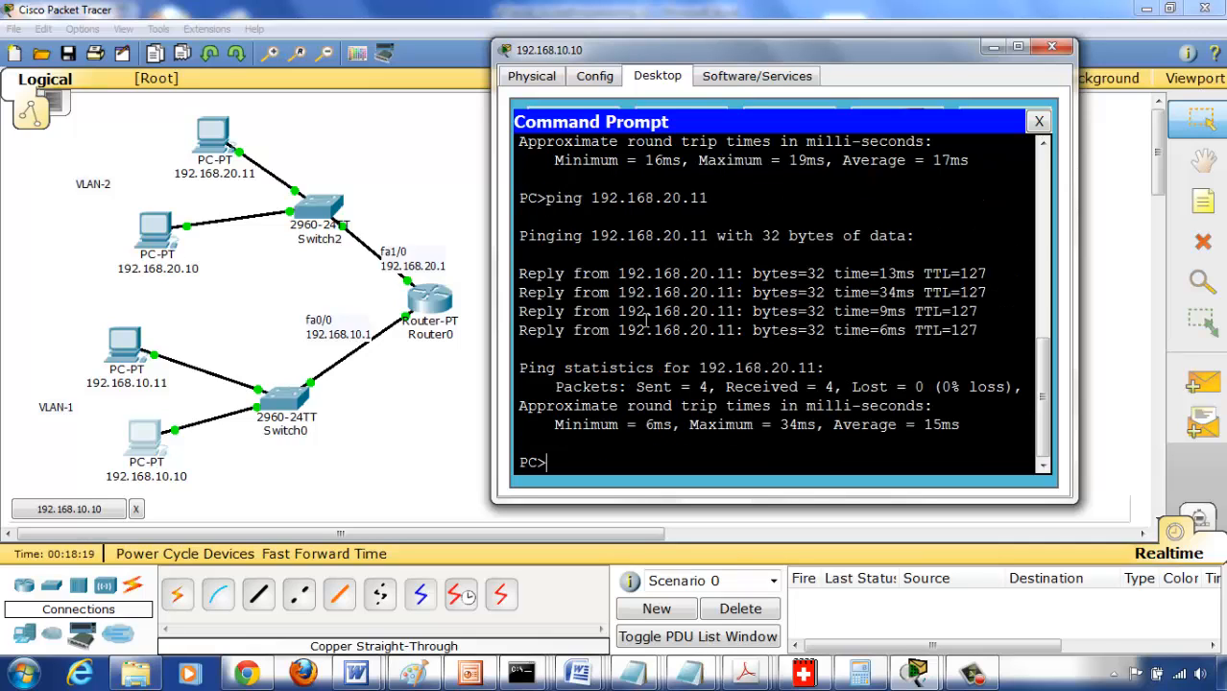
Ping 192.168.20.10 twice from PC 192.168.10.10, and close the PC's window.
{"action": "key", "text": "Up"}
{"action": "type", "text": "0"}
{"action": "key", "text": "Return"}
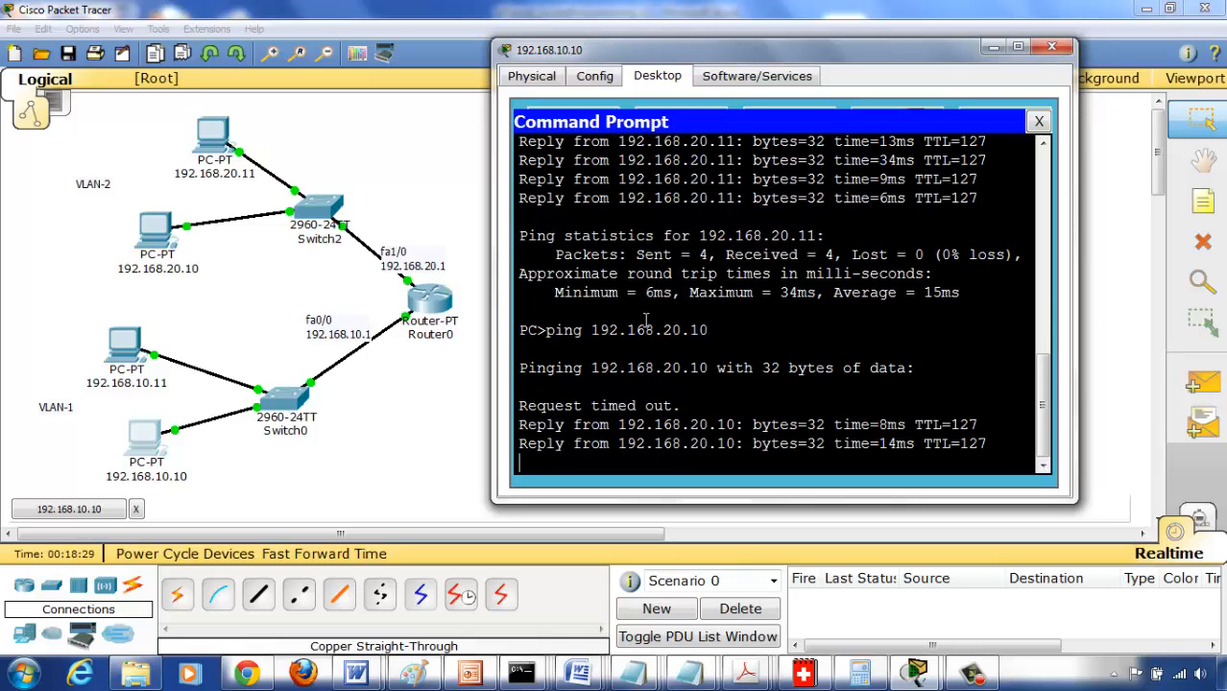
{"action": "key", "text": "Up"}
{"action": "key", "text": "Return"}
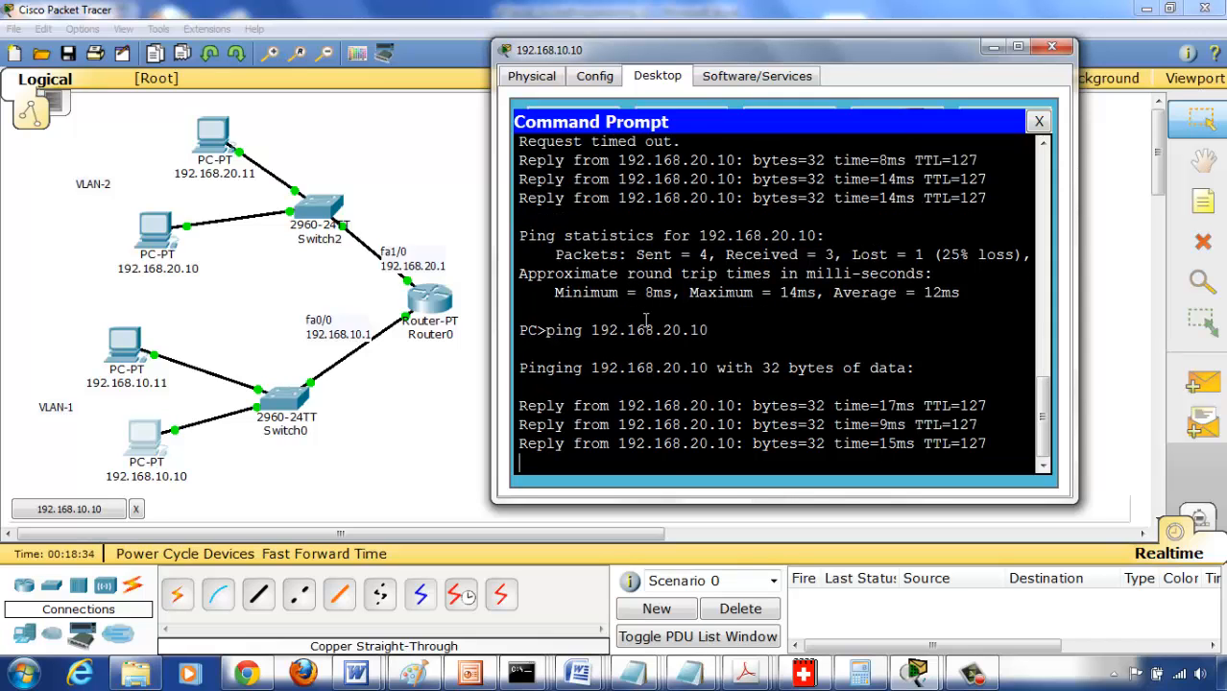
{"action": "left_click", "coordinate": [1050, 48]}
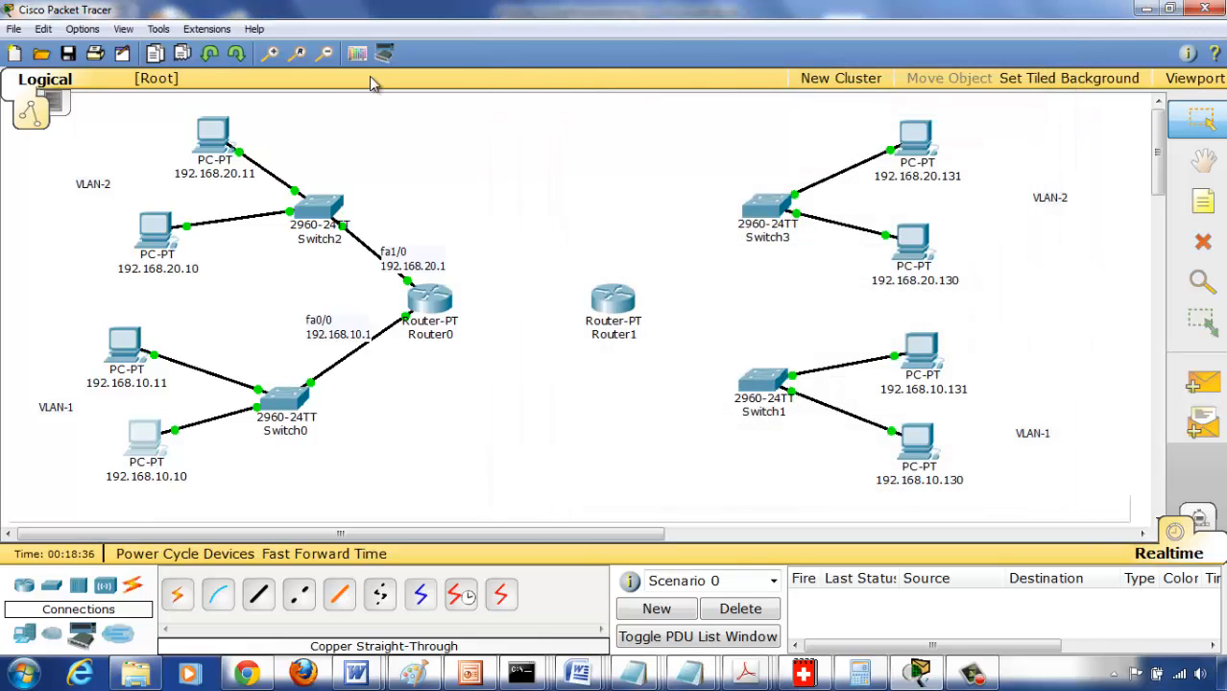
Check the IP configuration of PC 192.168.20.11, including its subnet mask and default gateway.
{"action": "left_click", "coordinate": [201, 149]}
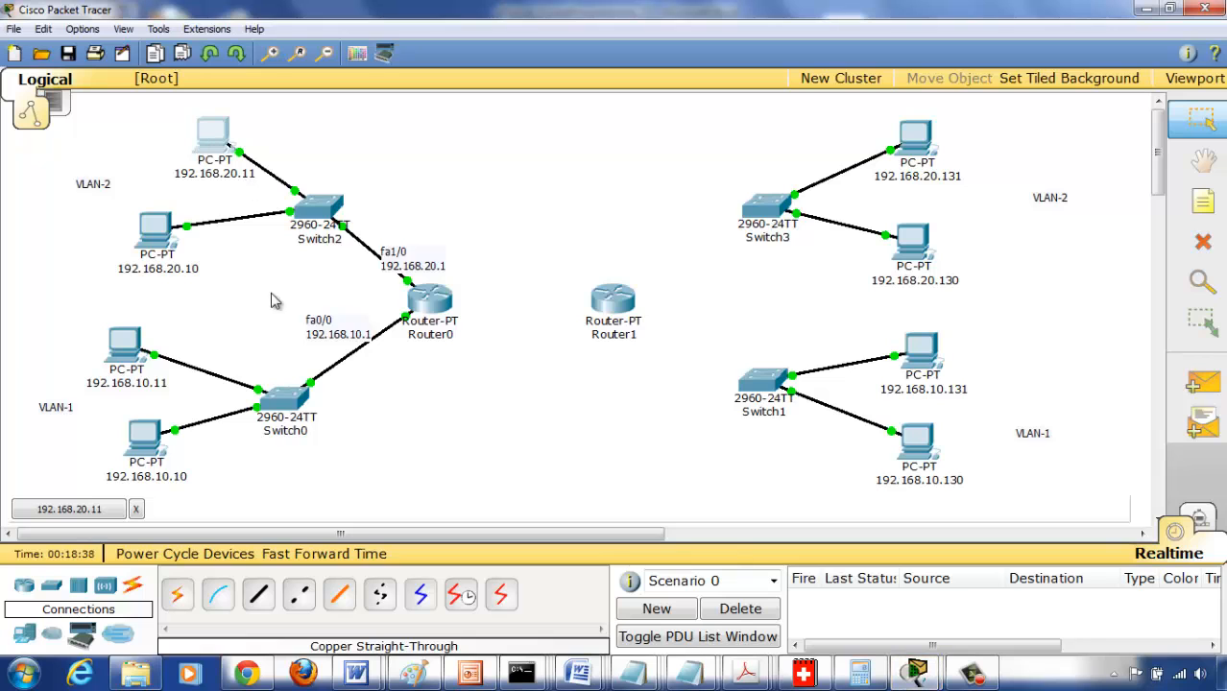
{"action": "left_click", "coordinate": [94, 509]}
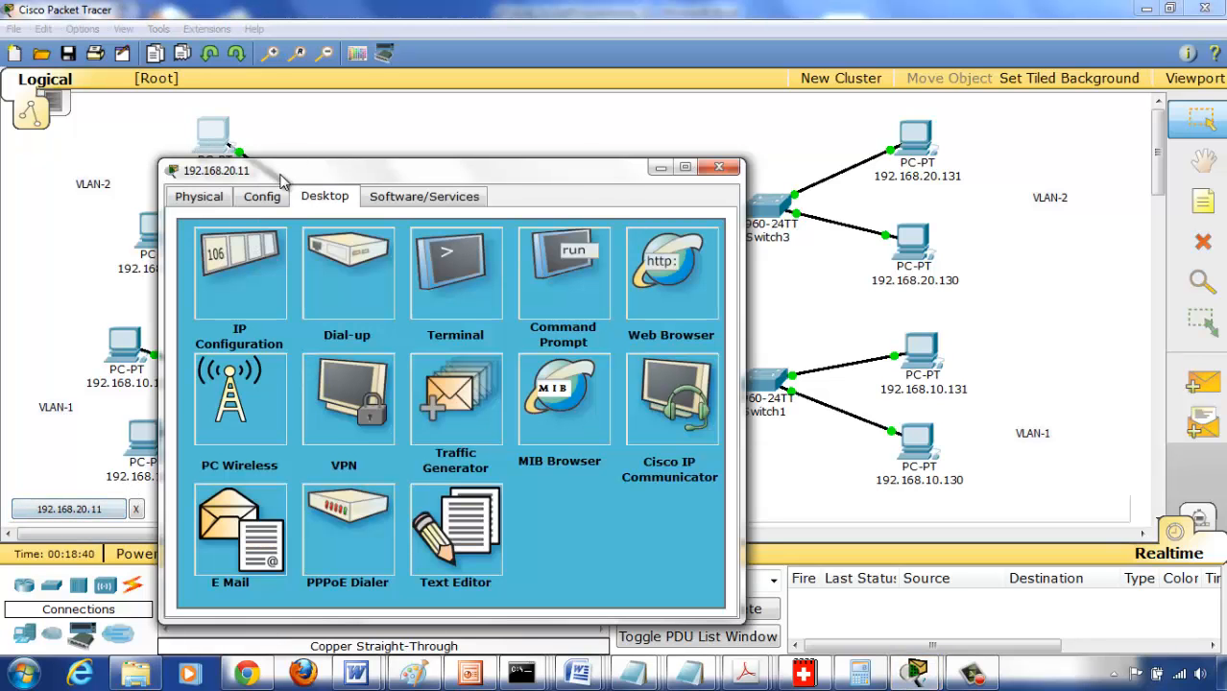
{"action": "left_click_drag", "start_coordinate": [281, 182], "coordinate": [605, 96]}
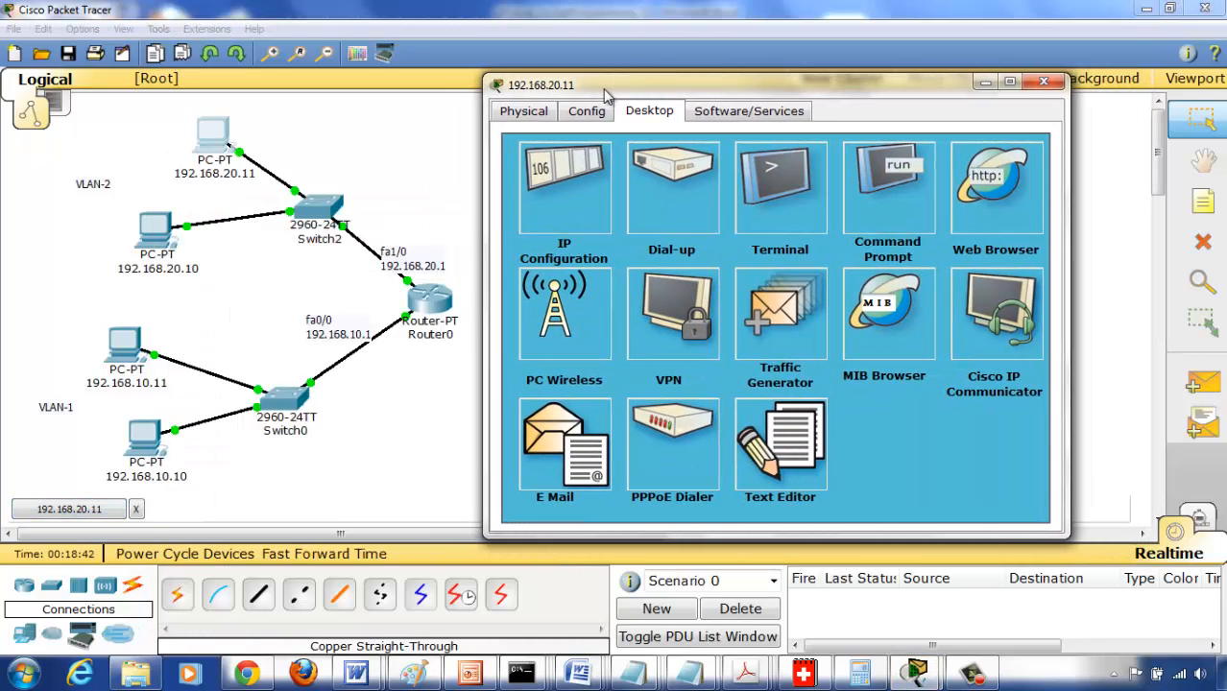
{"action": "left_click", "coordinate": [606, 189]}
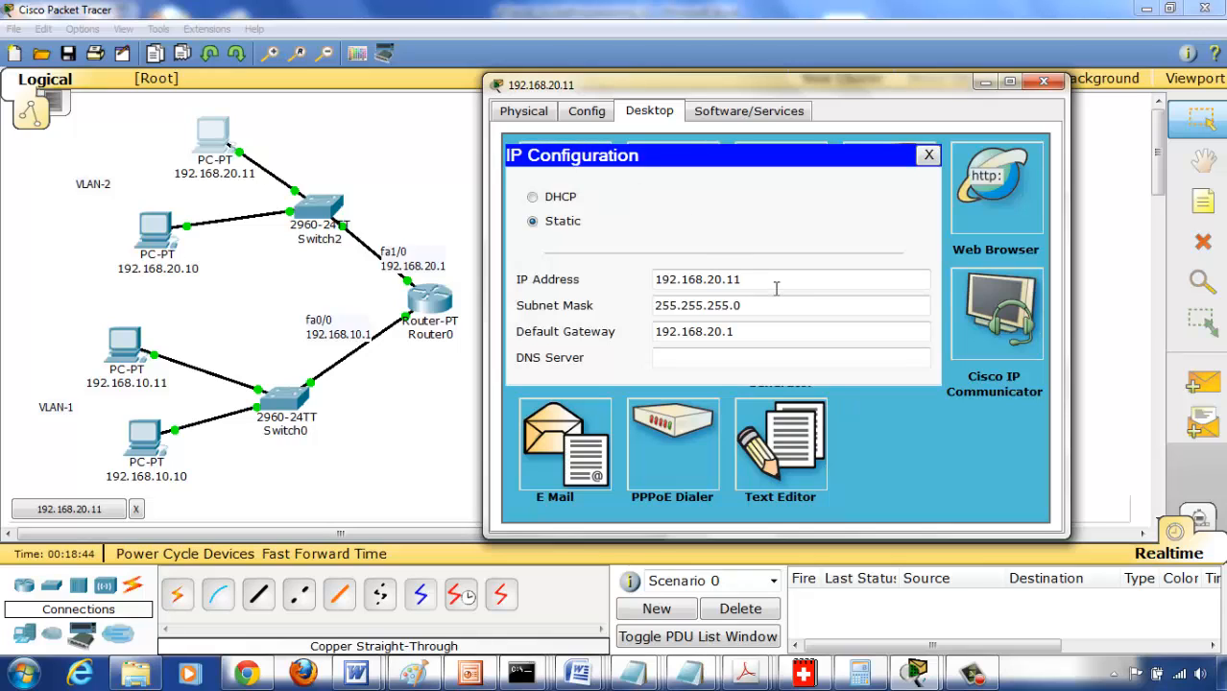
{"action": "left_click", "coordinate": [929, 156]}
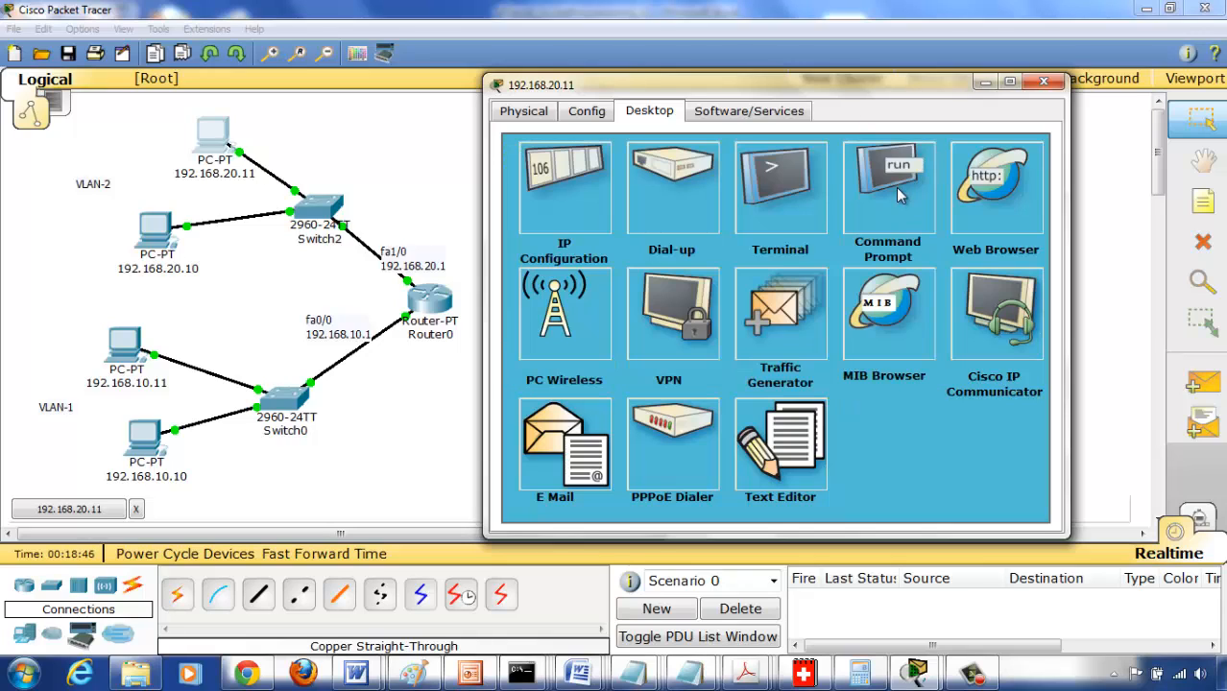
Ping 192.168.10.11 from the command prompt of PC 192.168.20.11, and close the PC's window.
{"action": "left_click", "coordinate": [900, 190]}
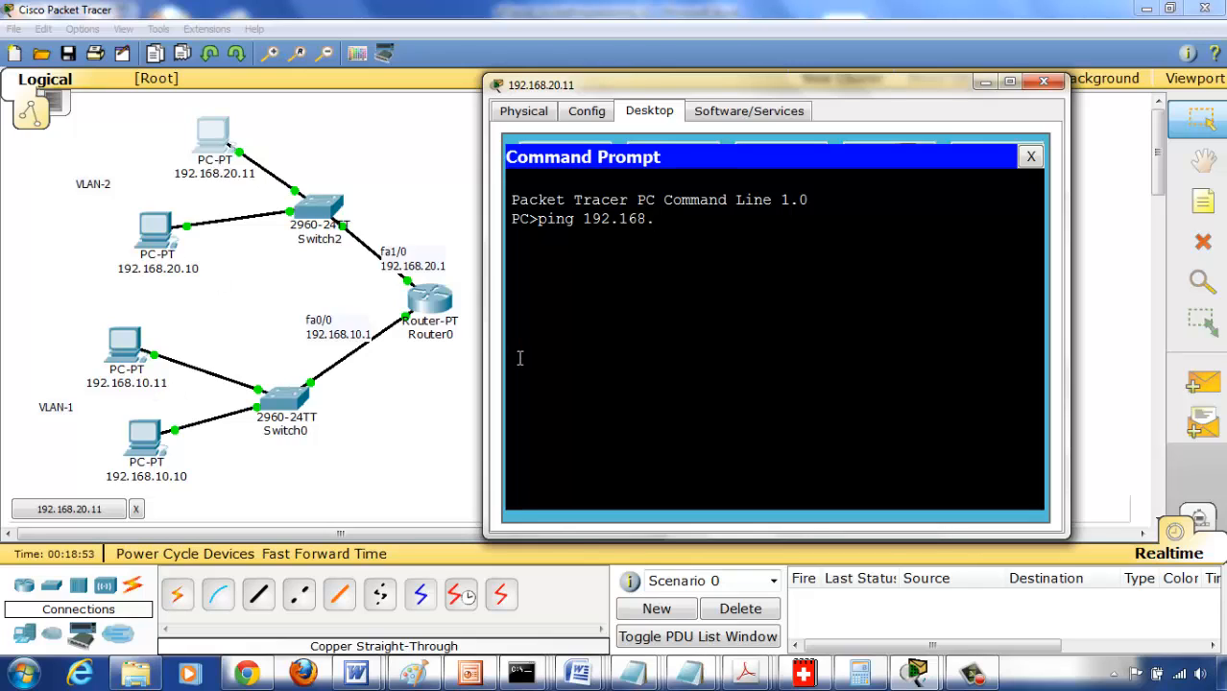
{"action": "key", "text": "Return"}
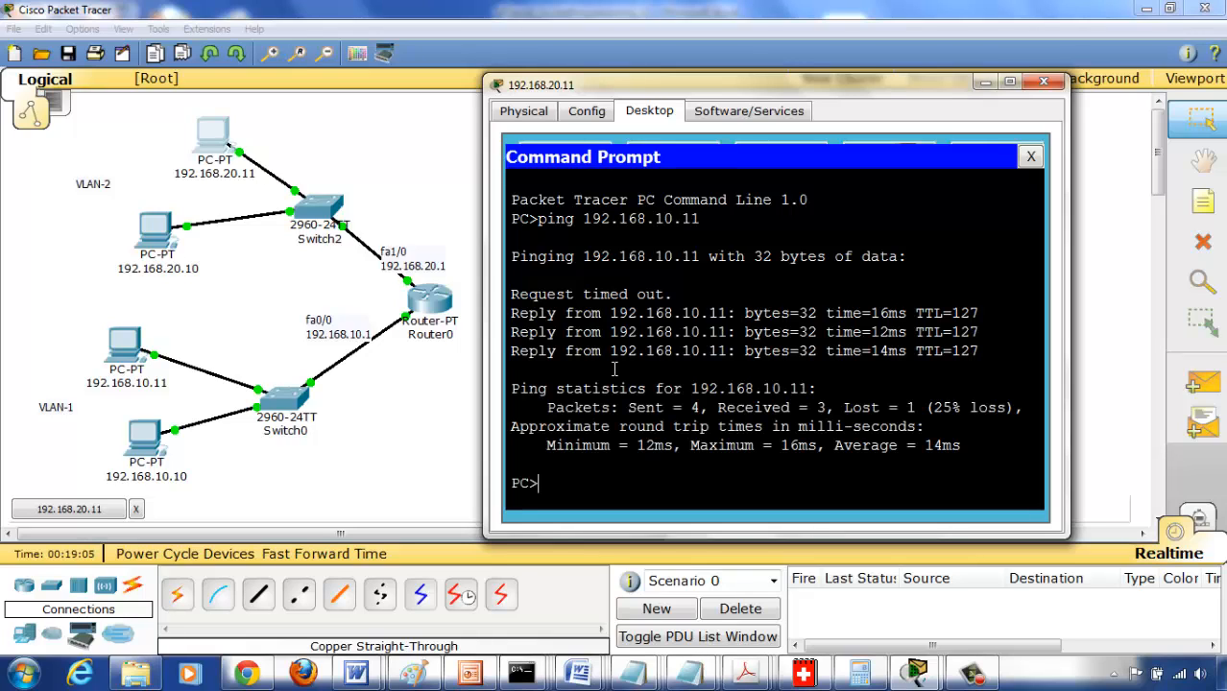
{"action": "left_click", "coordinate": [1044, 82]}
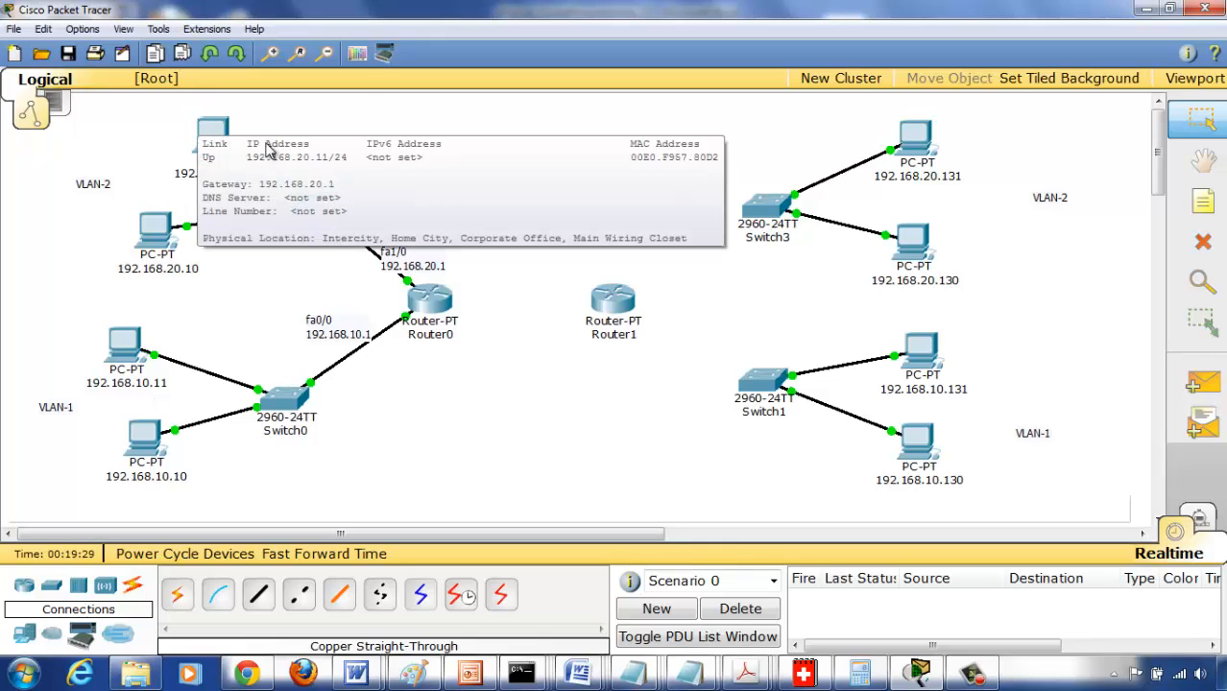
Open Router0's command line and widen its window to examine the connected routes in the routing table.
{"action": "mouse_move", "coordinate": [437, 314]}
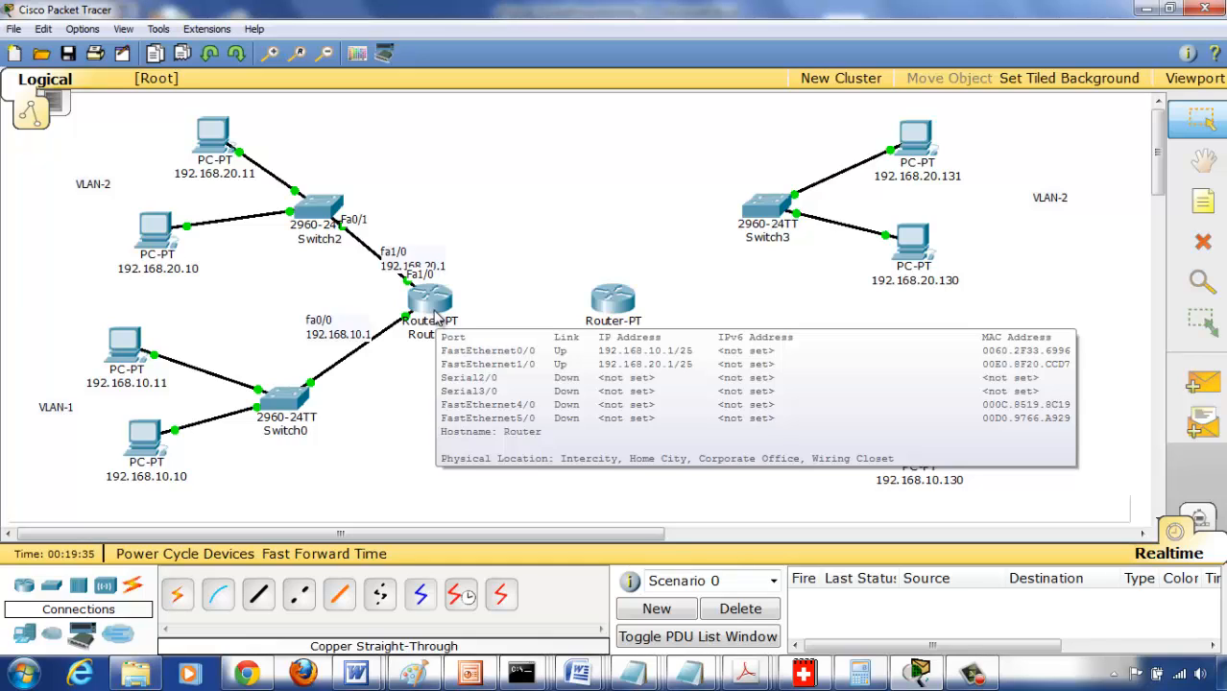
{"action": "left_click", "coordinate": [431, 305]}
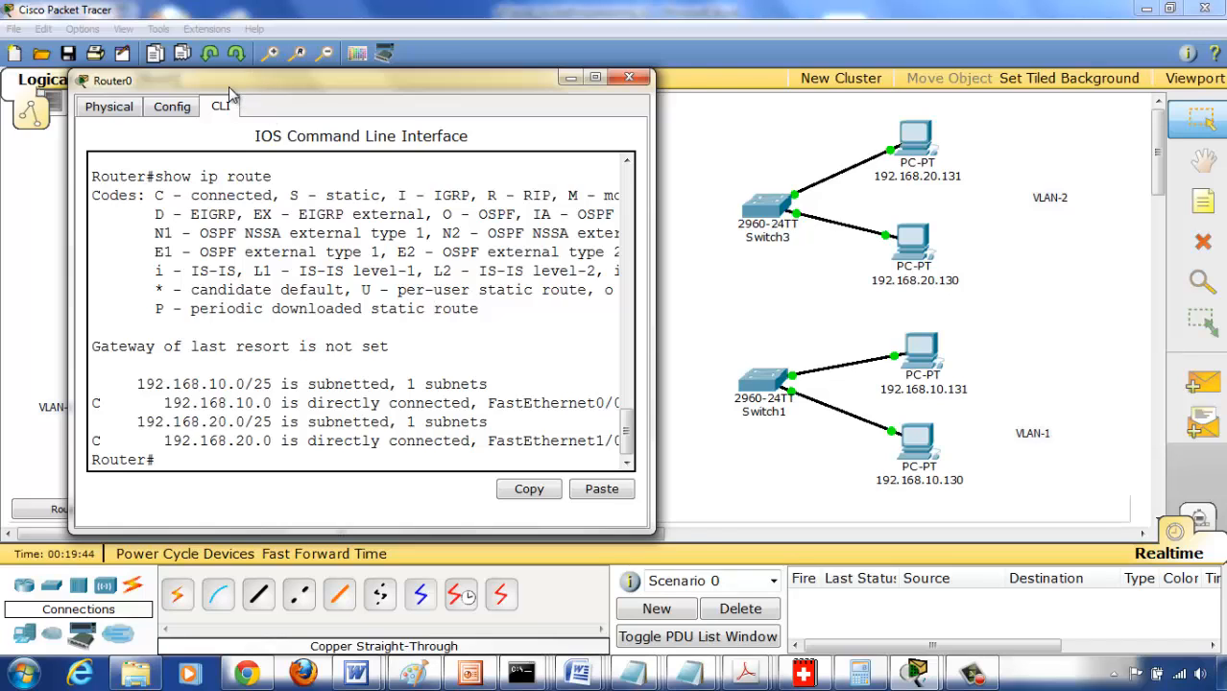
{"action": "left_click_drag", "start_coordinate": [228, 86], "coordinate": [271, 88]}
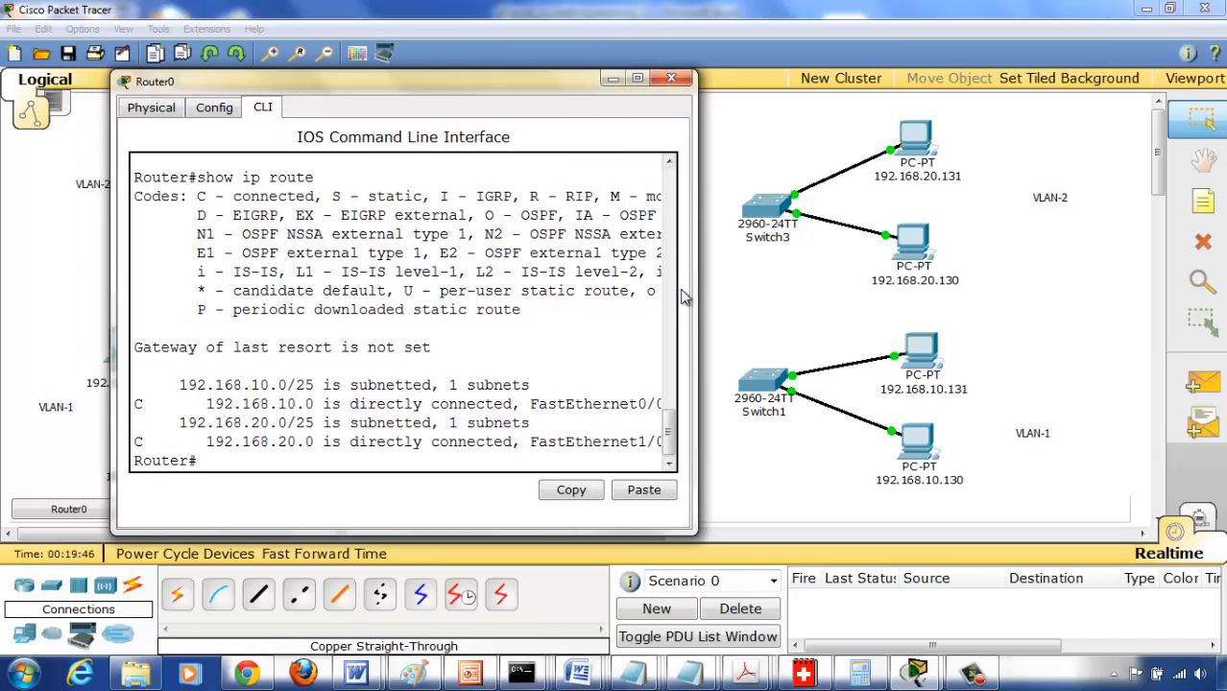
{"action": "left_click_drag", "start_coordinate": [694, 293], "coordinate": [822, 274]}
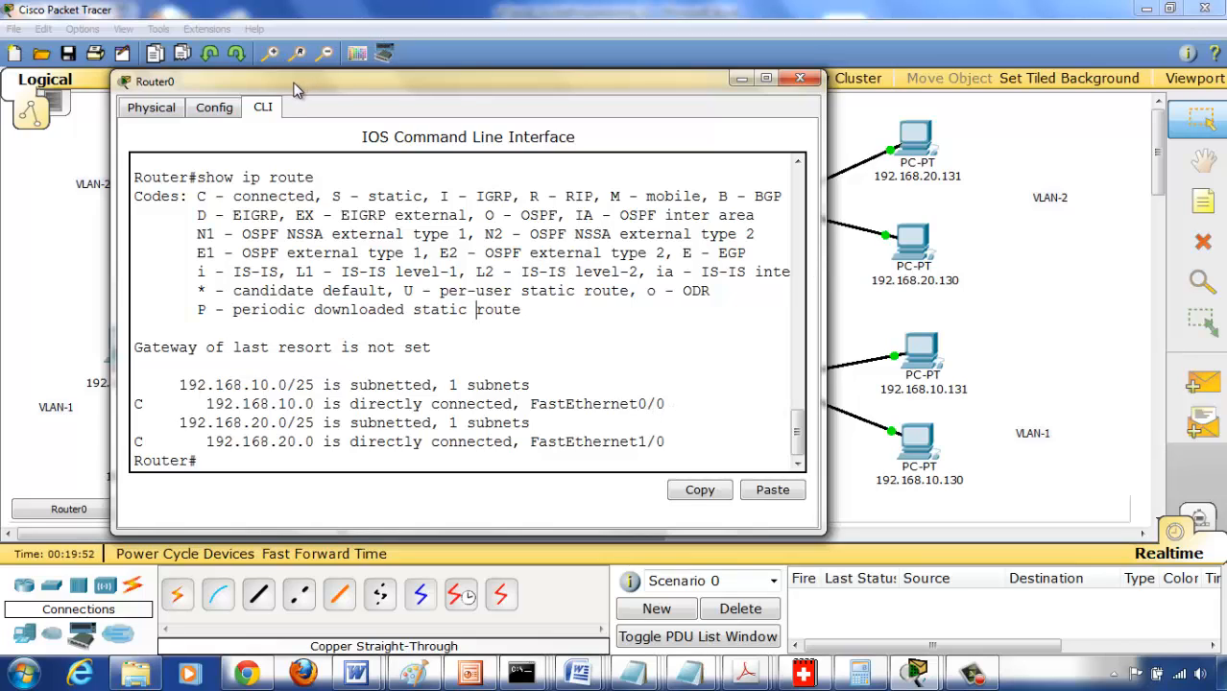
{"action": "left_click_drag", "start_coordinate": [296, 88], "coordinate": [571, 56]}
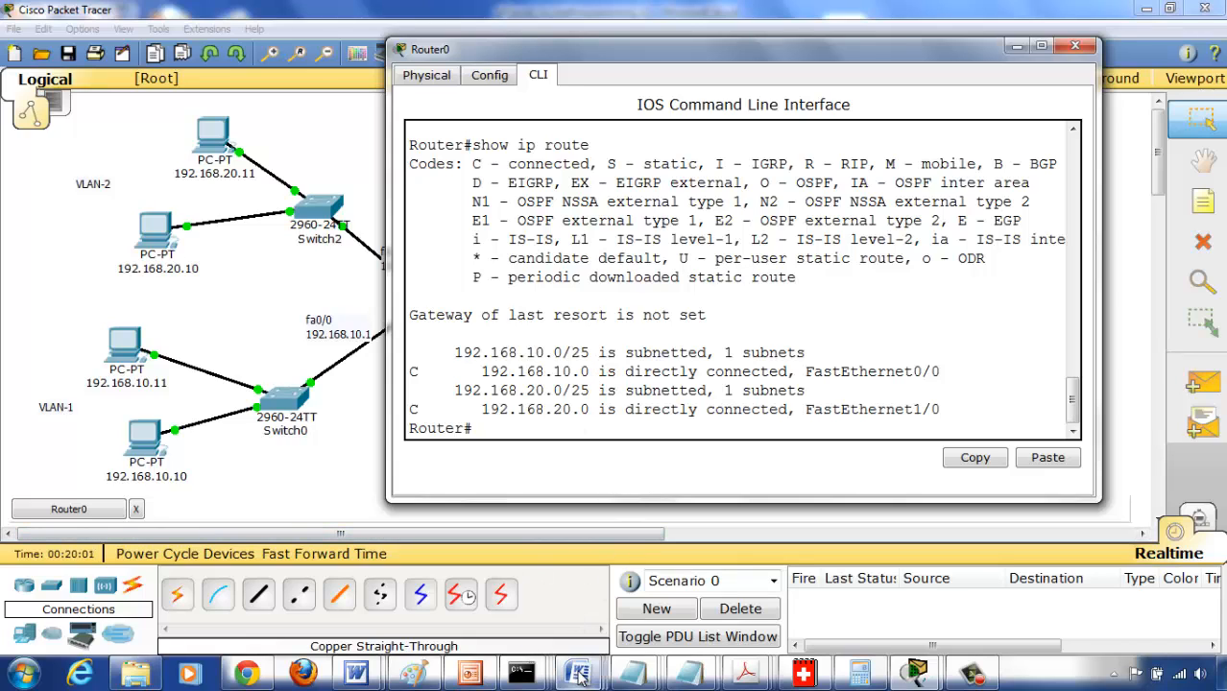
Switch to the Notepad addressing notes and change the host address above mask 255.255.255.128 to end in 11.
{"action": "mouse_move", "coordinate": [632, 672]}
{"action": "left_click", "coordinate": [621, 619]}
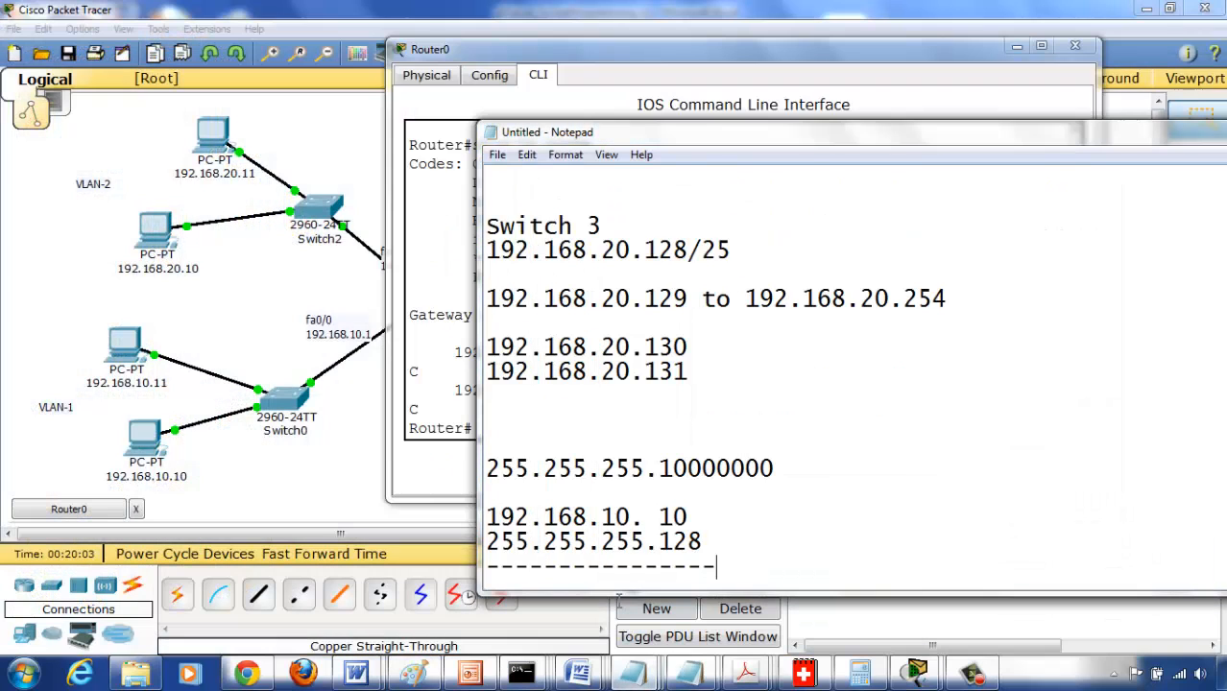
{"action": "left_click", "coordinate": [689, 517]}
{"action": "key", "text": "BackSpace"}
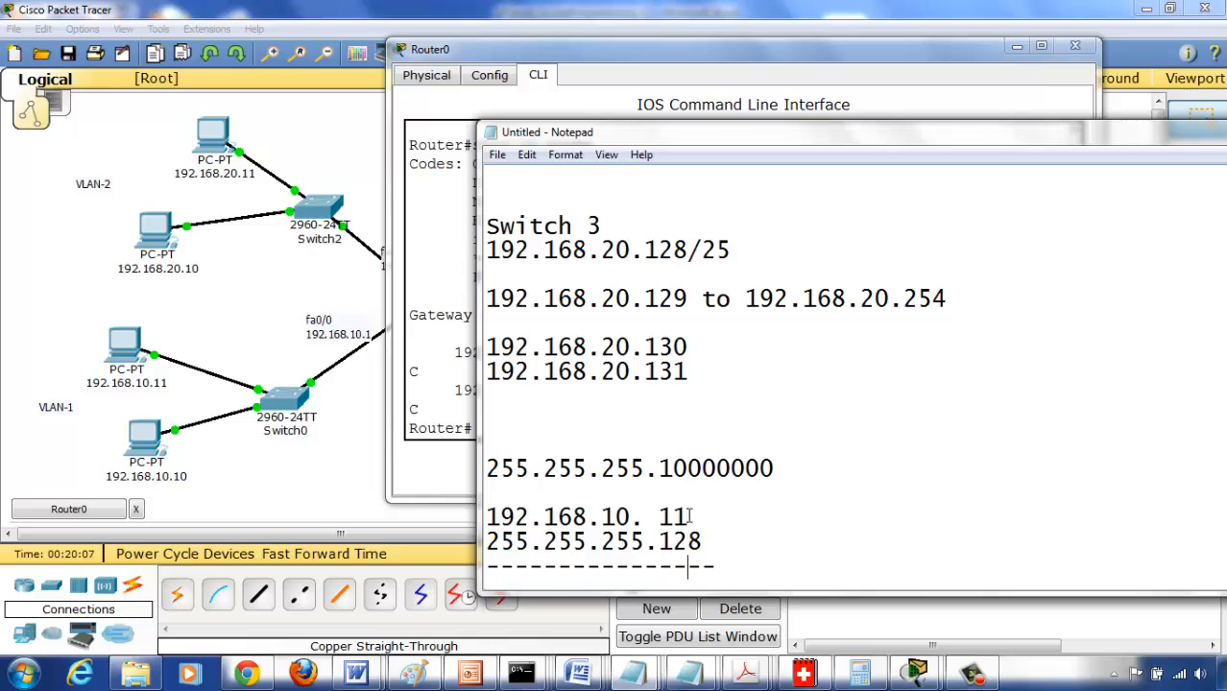
{"action": "key", "text": "Down"}
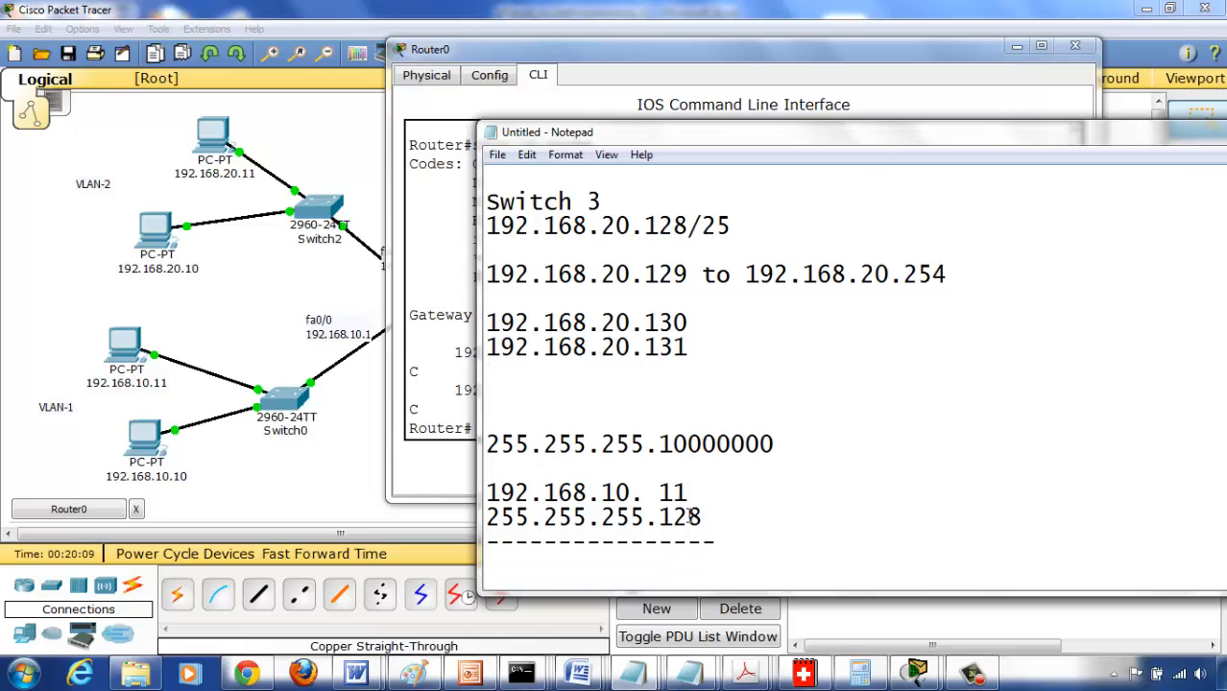
Write the network address 192.168.10.0 below the dashed line in the notes, and close Router0's window.
{"action": "type", "text": "192.168"}
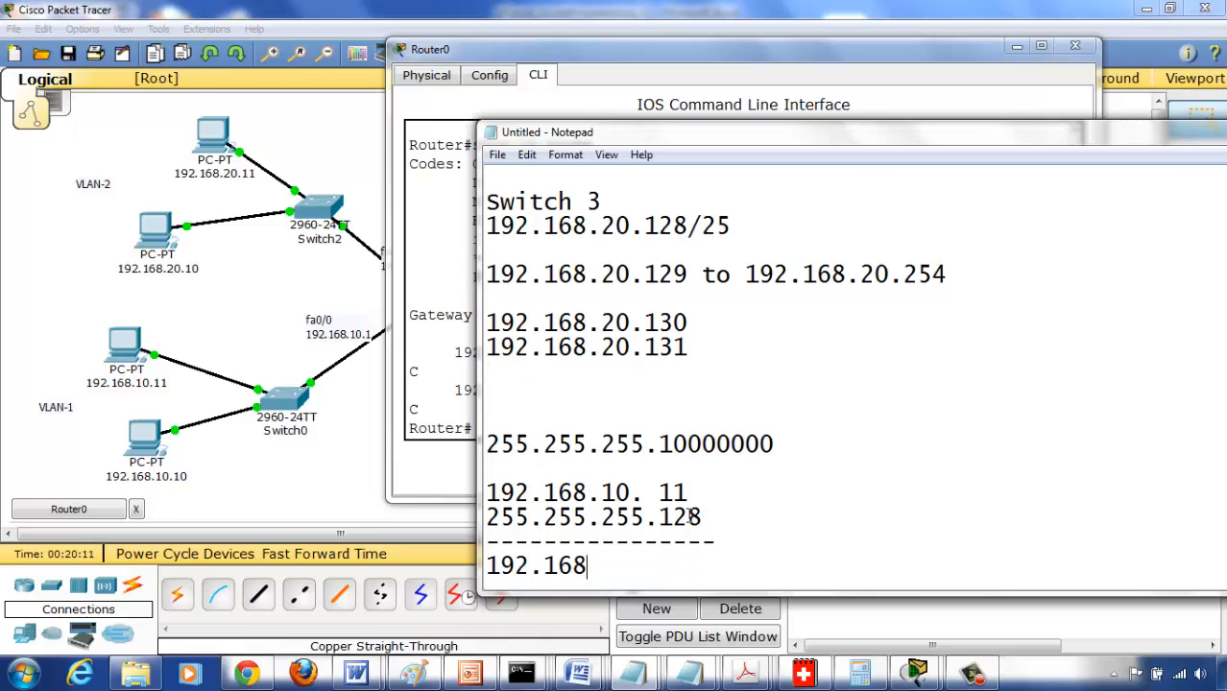
{"action": "type", "text": ".10.0"}
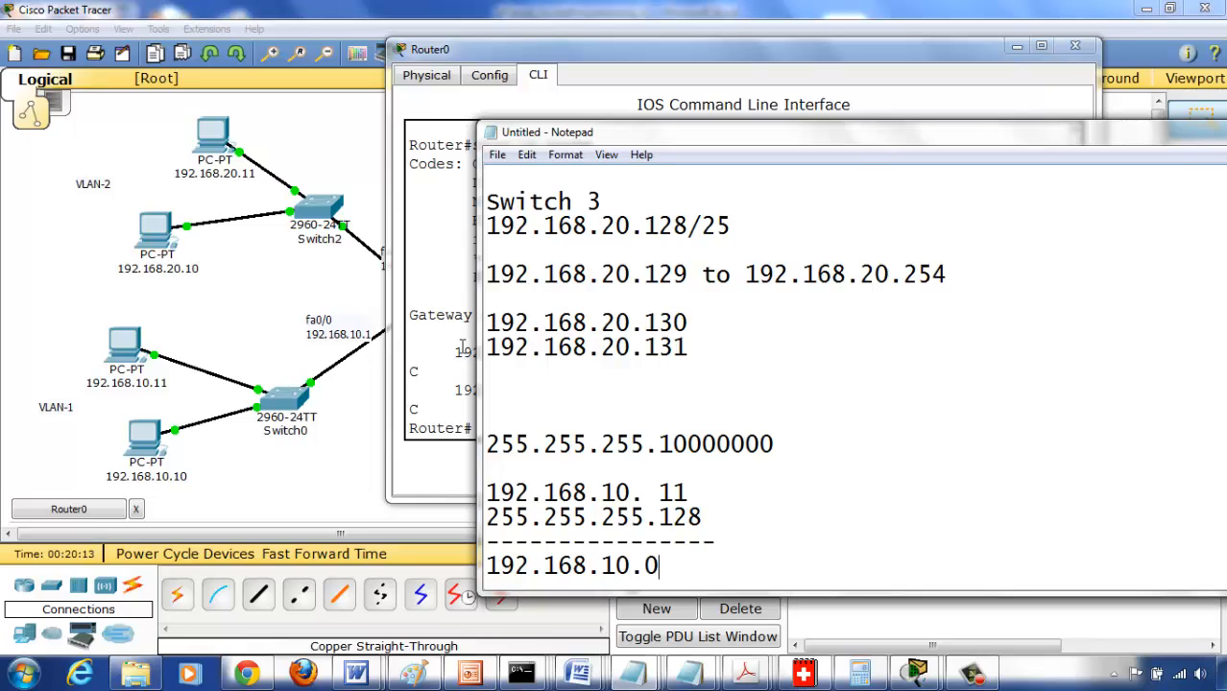
{"action": "left_click", "coordinate": [437, 343]}
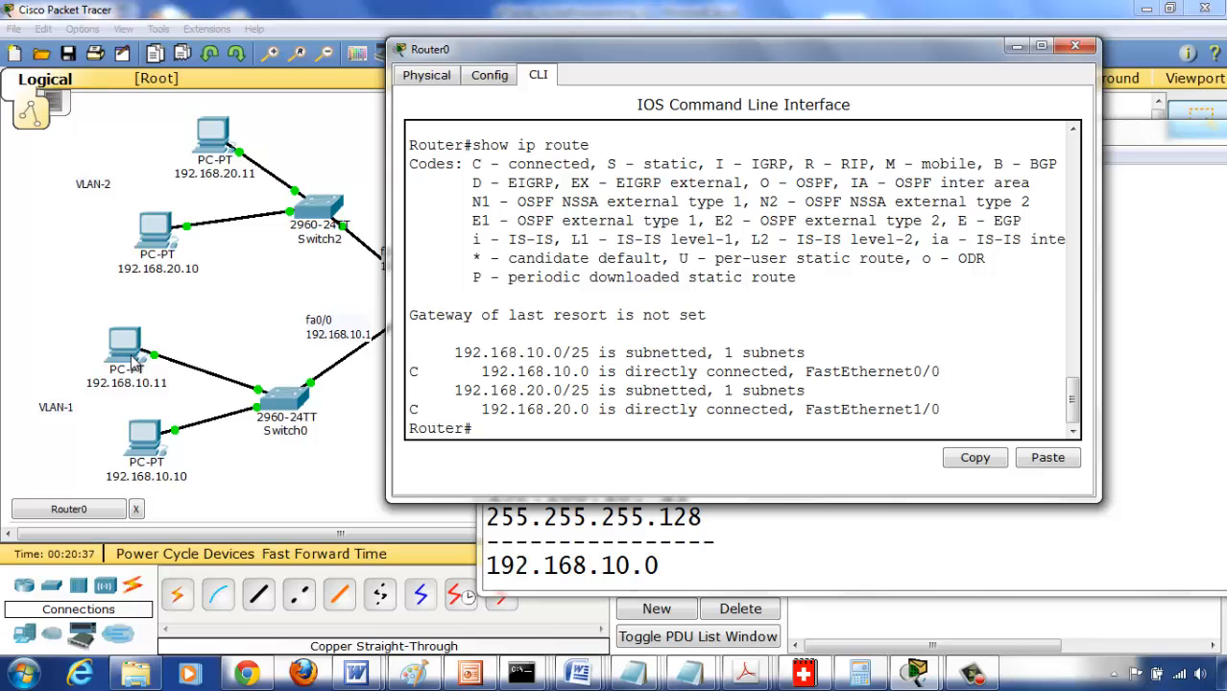
{"action": "left_click", "coordinate": [1075, 46]}
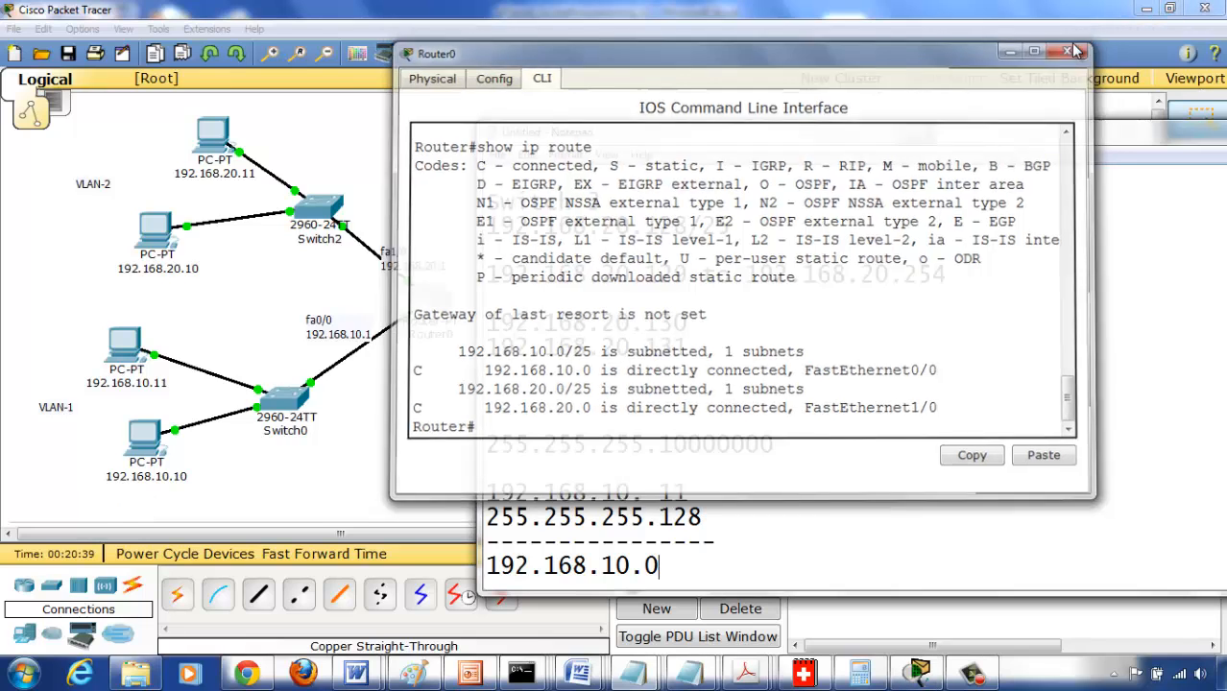
{"action": "left_click", "coordinate": [361, 444]}
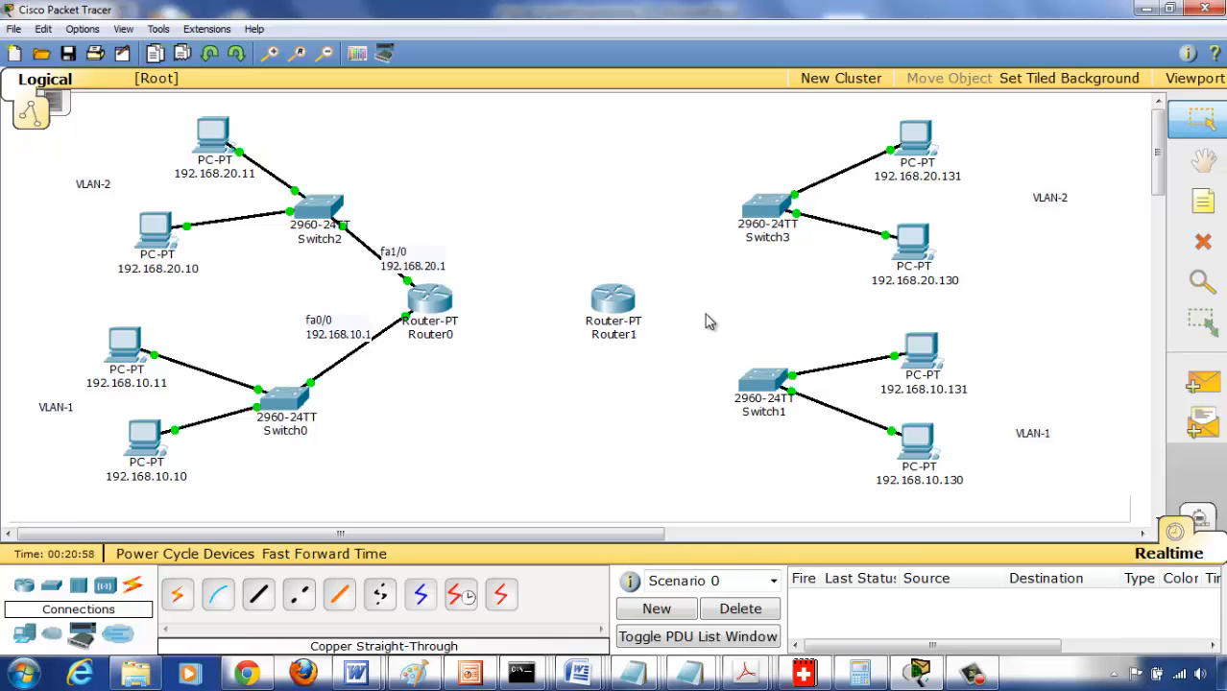
Connect Switch1's FastEthernet0/1 to Router1's FastEthernet0/0 with a copper straight-through cable.
{"action": "mouse_move", "coordinate": [634, 300]}
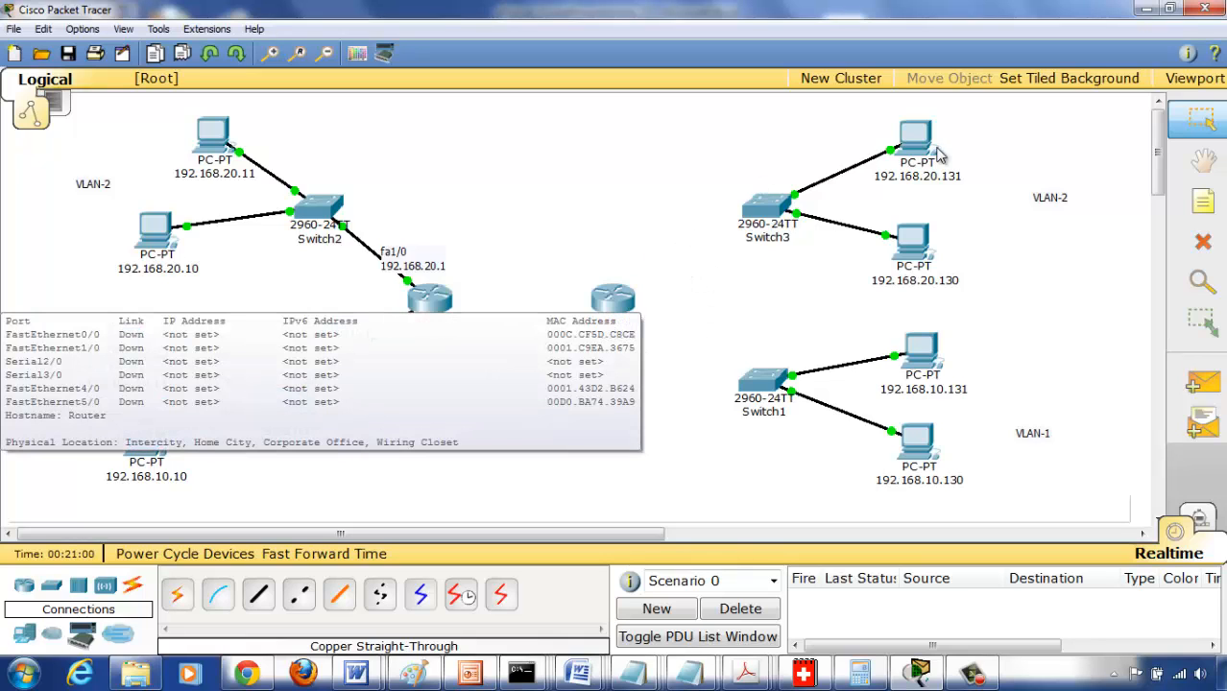
{"action": "mouse_move", "coordinate": [411, 301]}
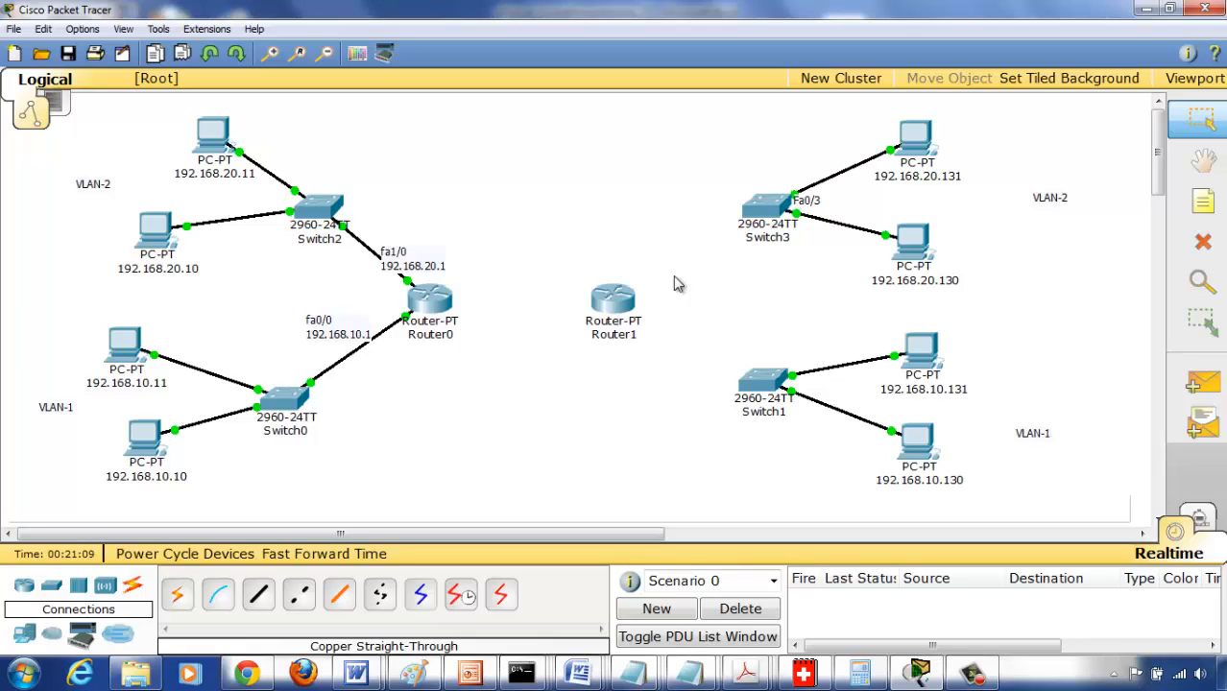
{"action": "left_click", "coordinate": [258, 595]}
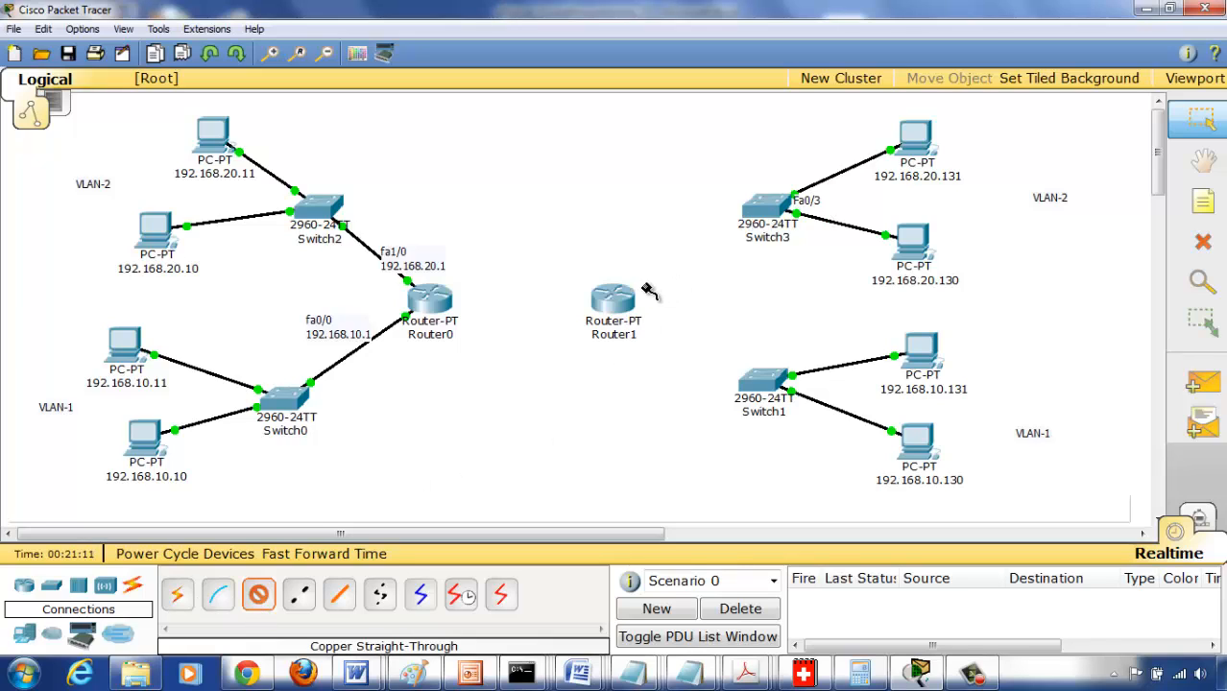
{"action": "left_click", "coordinate": [770, 202]}
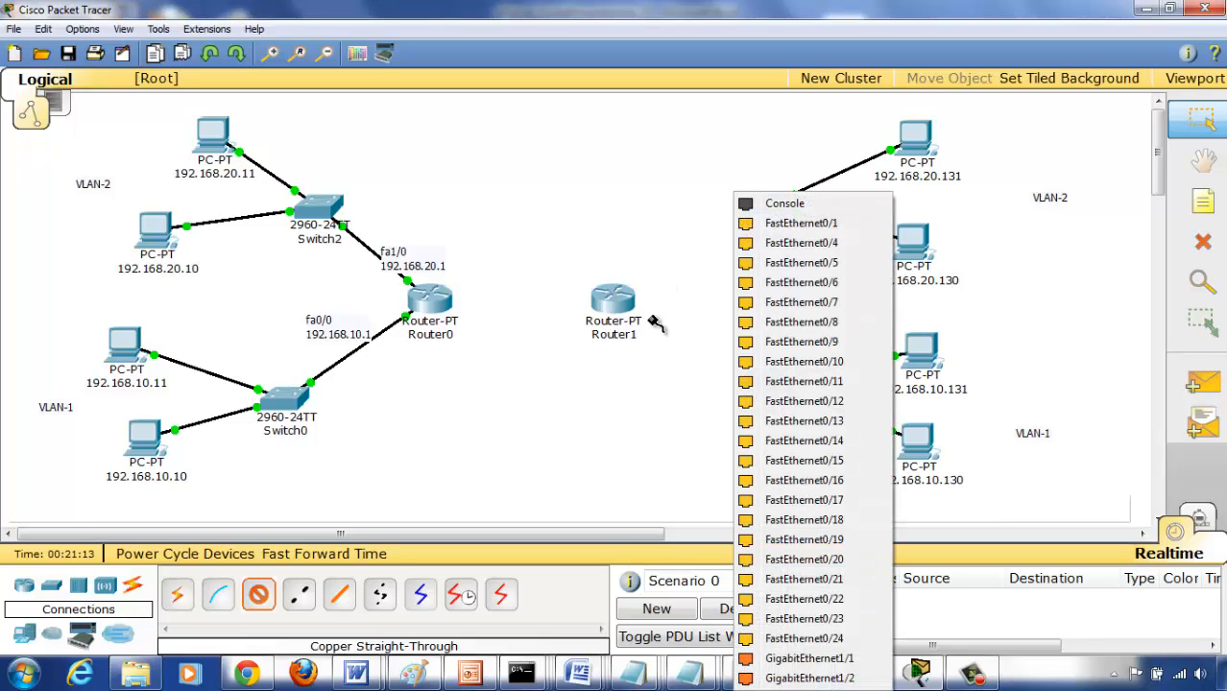
{"action": "left_click", "coordinate": [649, 428]}
{"action": "left_click", "coordinate": [764, 383]}
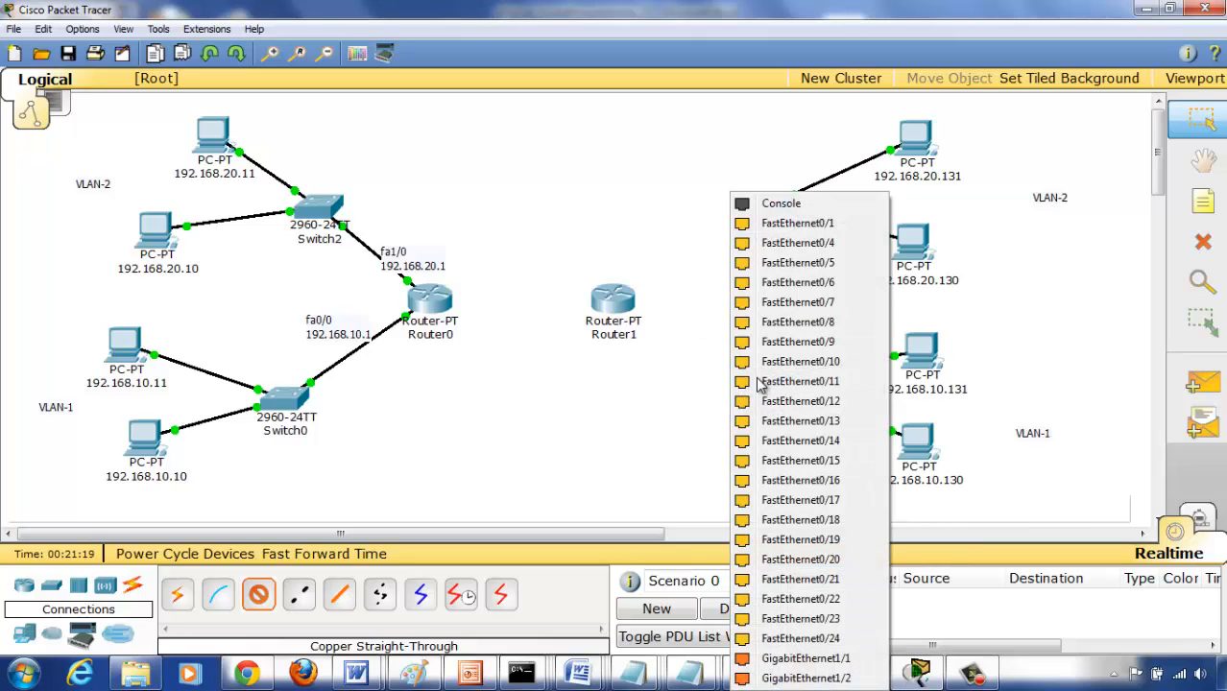
{"action": "left_click", "coordinate": [775, 222]}
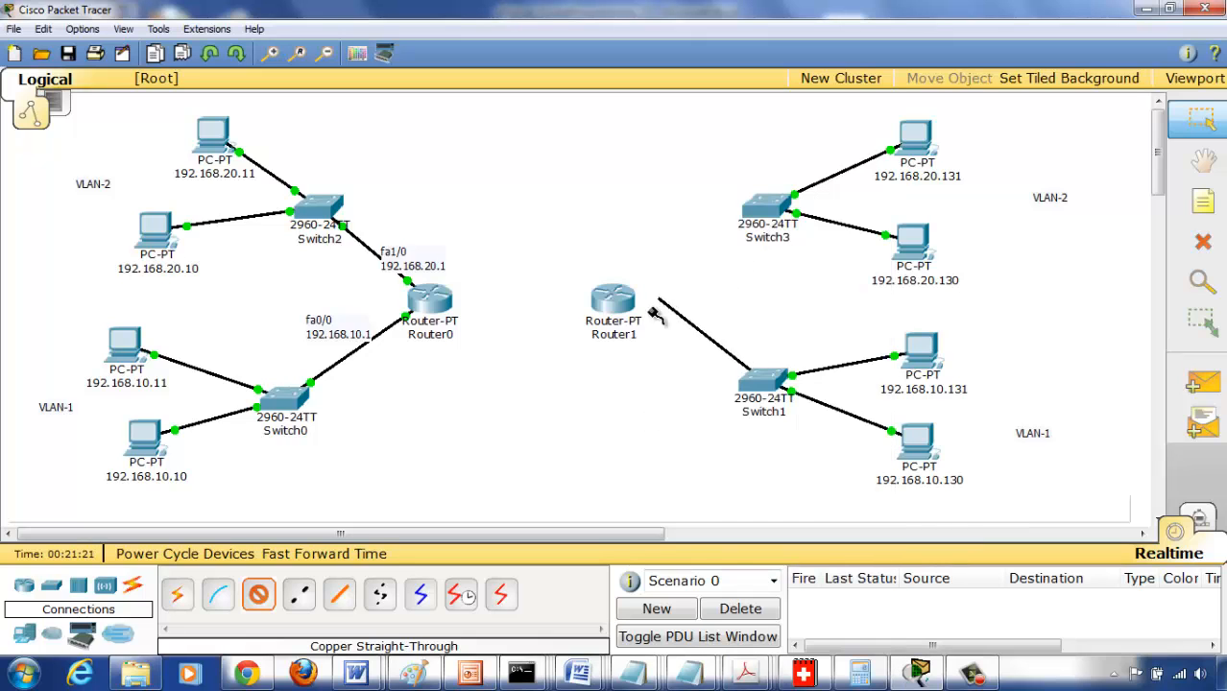
{"action": "left_click", "coordinate": [611, 312]}
{"action": "left_click", "coordinate": [618, 314]}
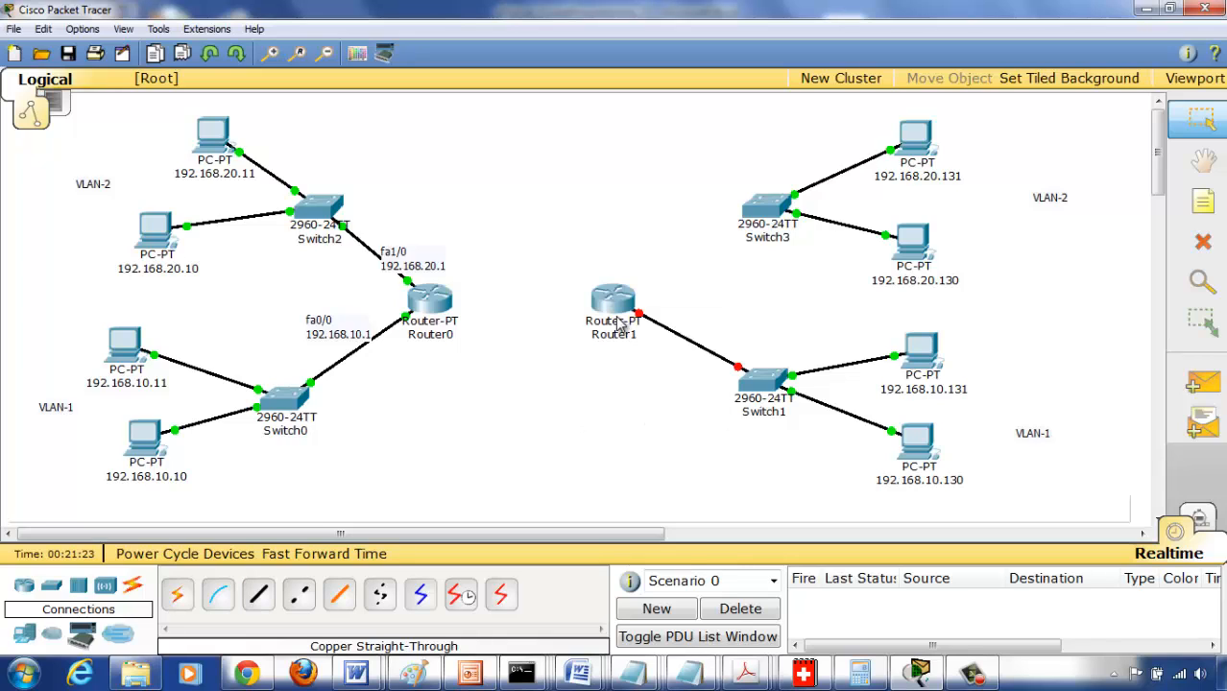
Connect Switch3's FastEthernet0/1 to Router1's FastEthernet1/0 with a copper straight-through cable.
{"action": "left_click", "coordinate": [259, 597]}
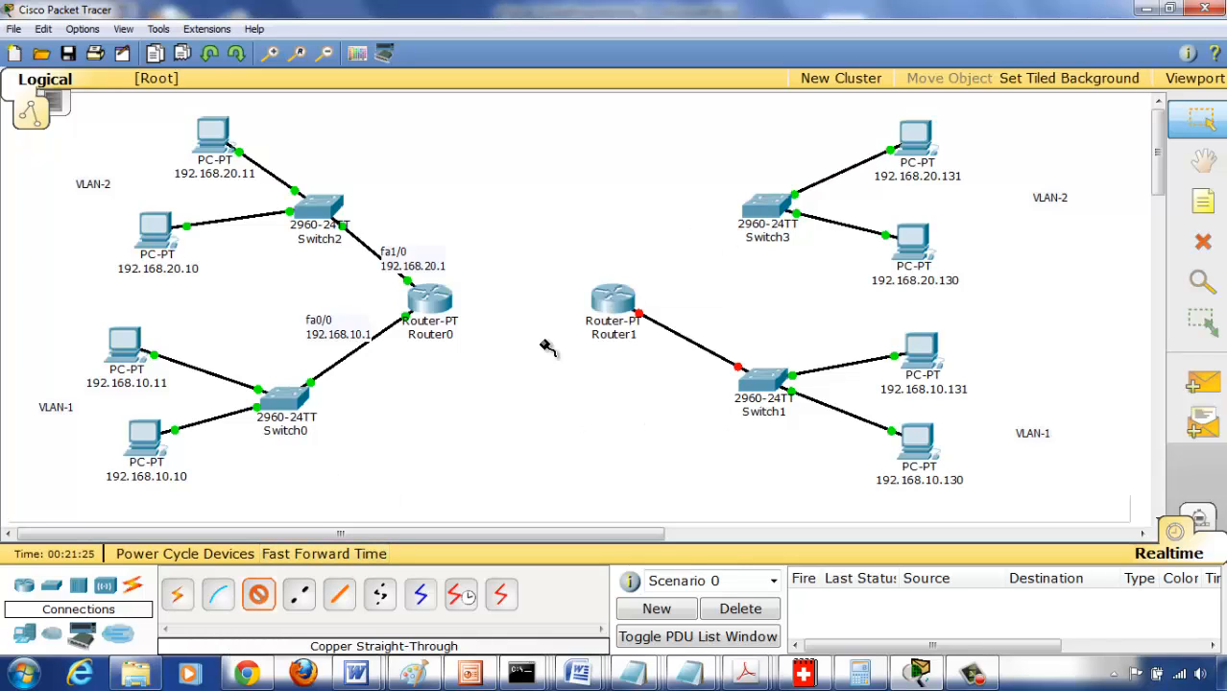
{"action": "left_click", "coordinate": [763, 217]}
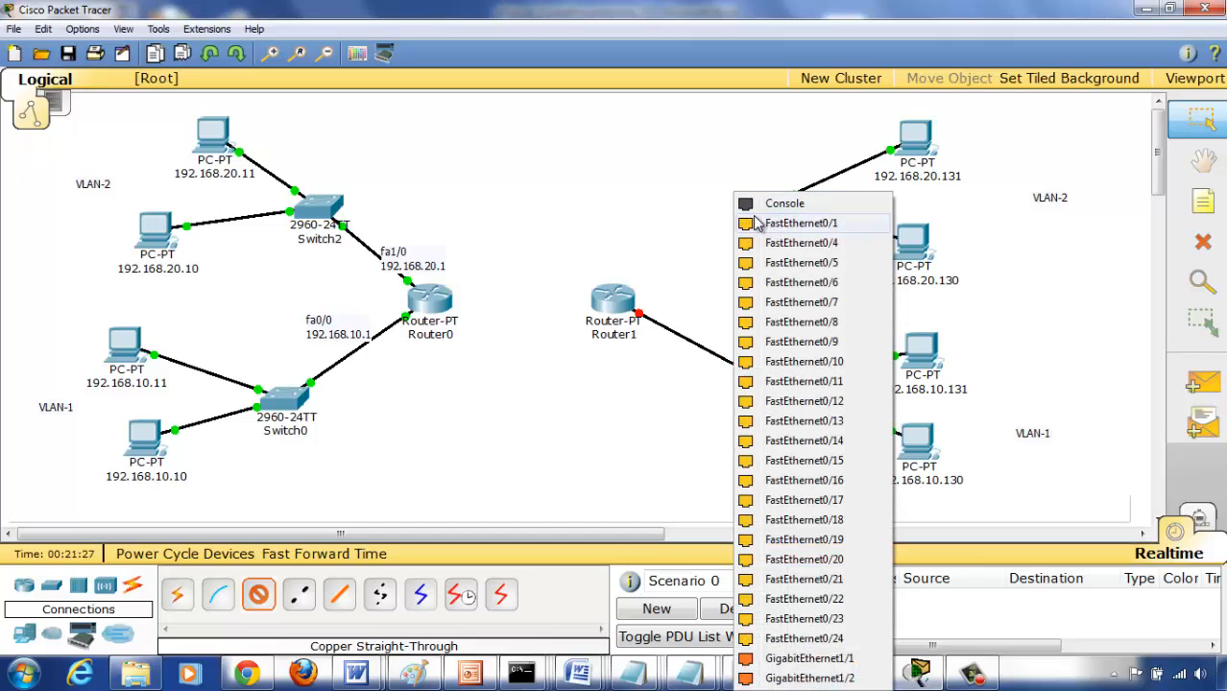
{"action": "left_click", "coordinate": [754, 223]}
{"action": "left_click", "coordinate": [613, 312]}
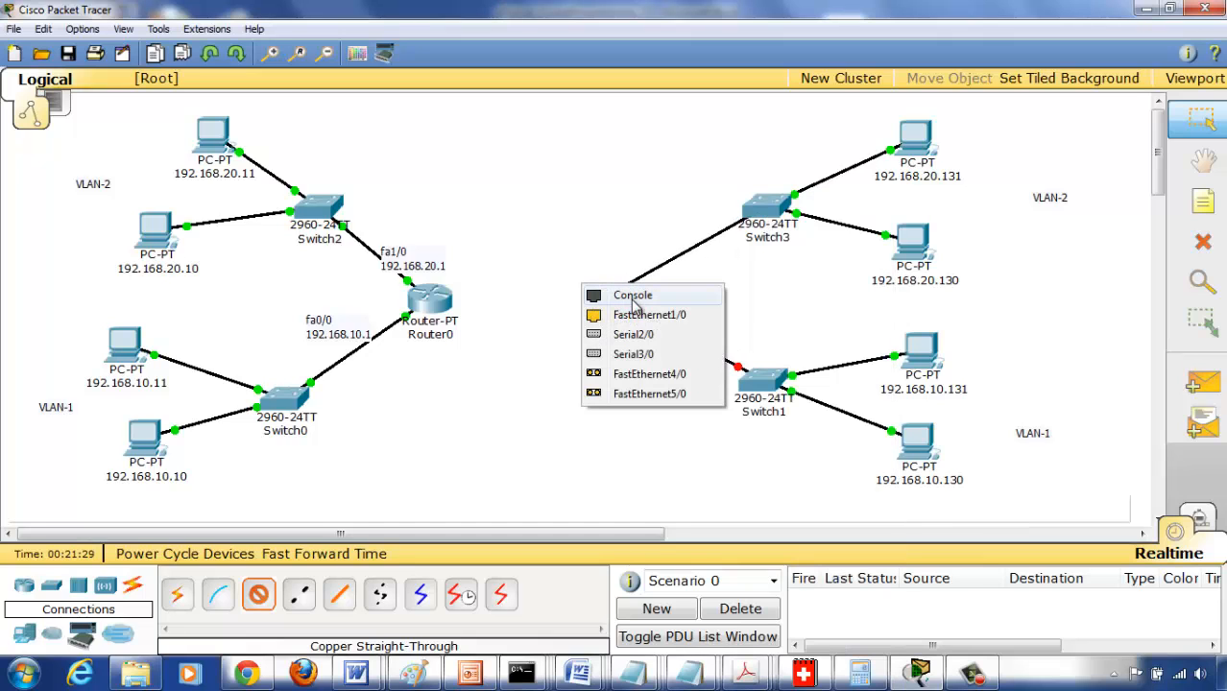
{"action": "left_click", "coordinate": [630, 318]}
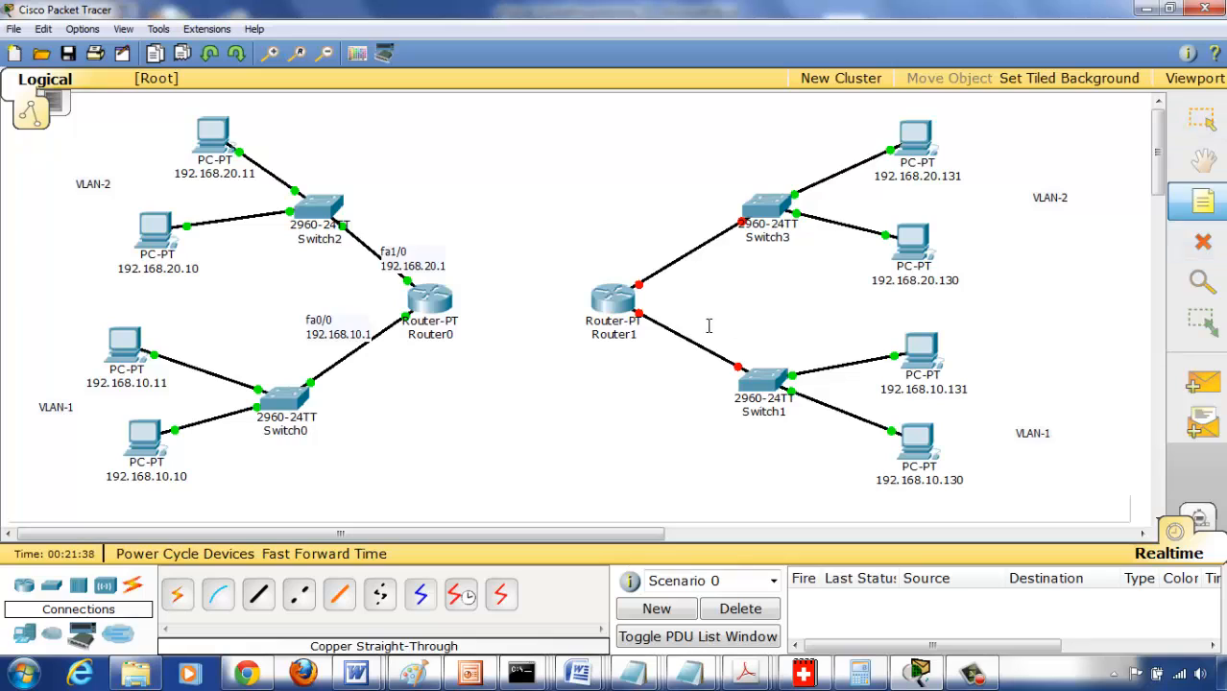
Start a note beside Router1's link to Switch1 with fa0/0 and the partial address 192.168 on a second line.
{"action": "left_click", "coordinate": [672, 313]}
{"action": "type", "text": "f"}
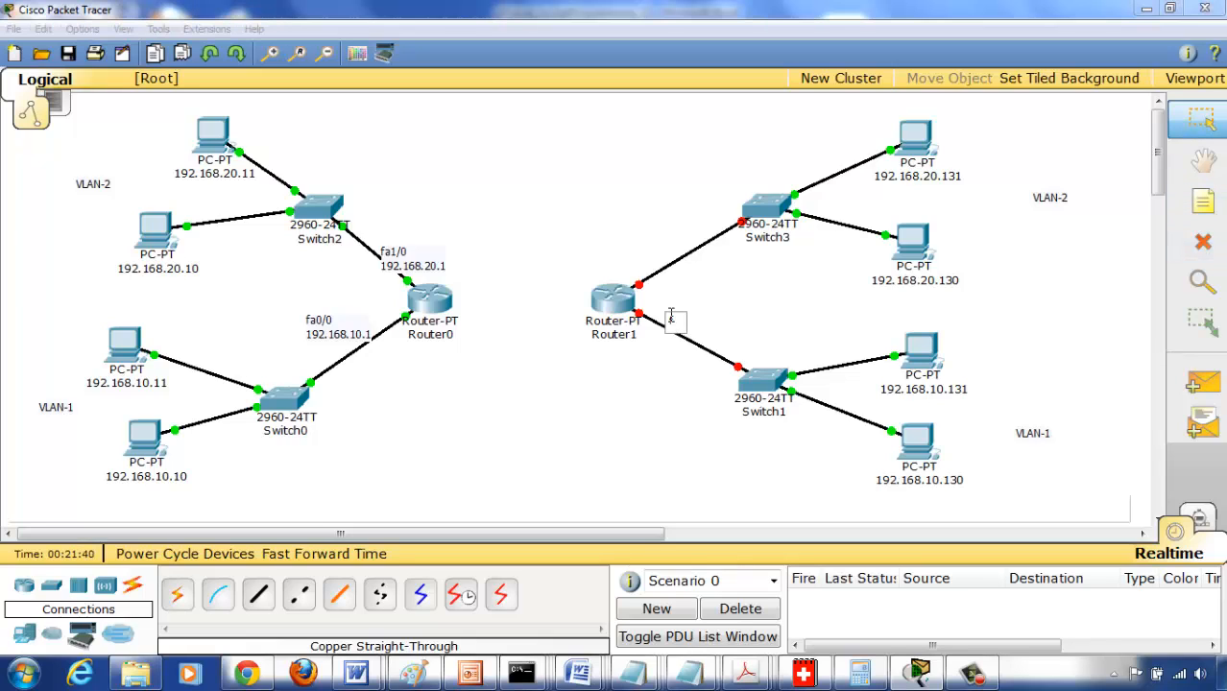
{"action": "type", "text": "a0/0"}
{"action": "key", "text": "Return"}
{"action": "type", "text": "192.168"}
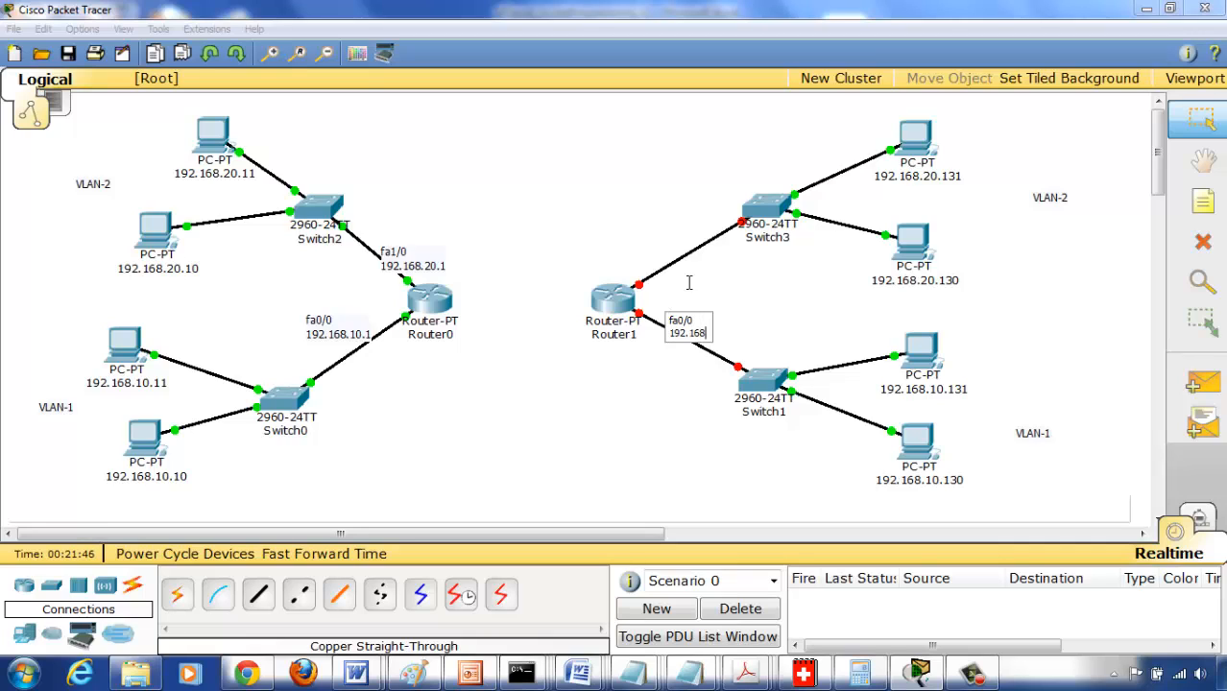
Look through the Notepad addressing notes for Switch 1's subnet and host address range, and return to the topology.
{"action": "left_click", "coordinate": [632, 672]}
{"action": "left_click", "coordinate": [611, 619]}
{"action": "key", "text": "Page_Up"}
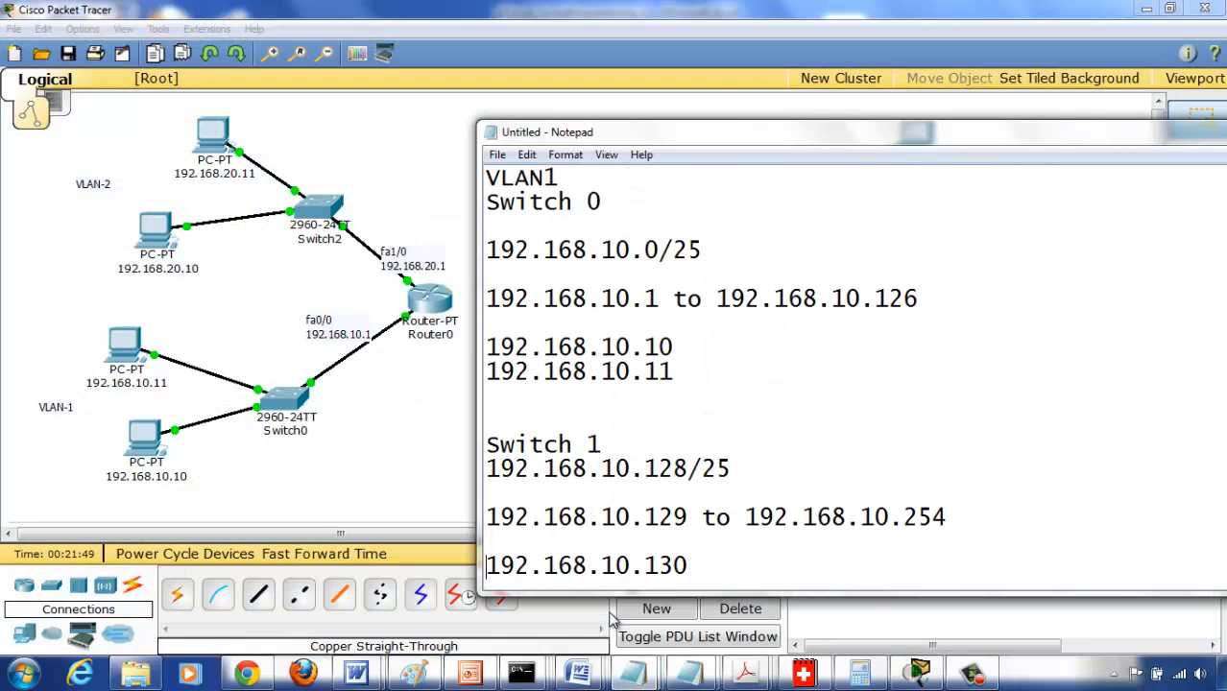
{"action": "key", "text": "Down"}
{"action": "key", "text": "Down"}
{"action": "key", "text": "Down"}
{"action": "key", "text": "Down"}
{"action": "key", "text": "Down"}
{"action": "key", "text": "Down"}
{"action": "key", "text": "Down"}
{"action": "key", "text": "Down"}
{"action": "key", "text": "Down"}
{"action": "key", "text": "Down"}
{"action": "key", "text": "Down"}
{"action": "key", "text": "Down"}
{"action": "key", "text": "Down"}
{"action": "key", "text": "Down"}
{"action": "key", "text": "Down"}
{"action": "key", "text": "Down"}
{"action": "key", "text": "Down"}
{"action": "key", "text": "Down"}
{"action": "key", "text": "Down"}
{"action": "key", "text": "Down"}
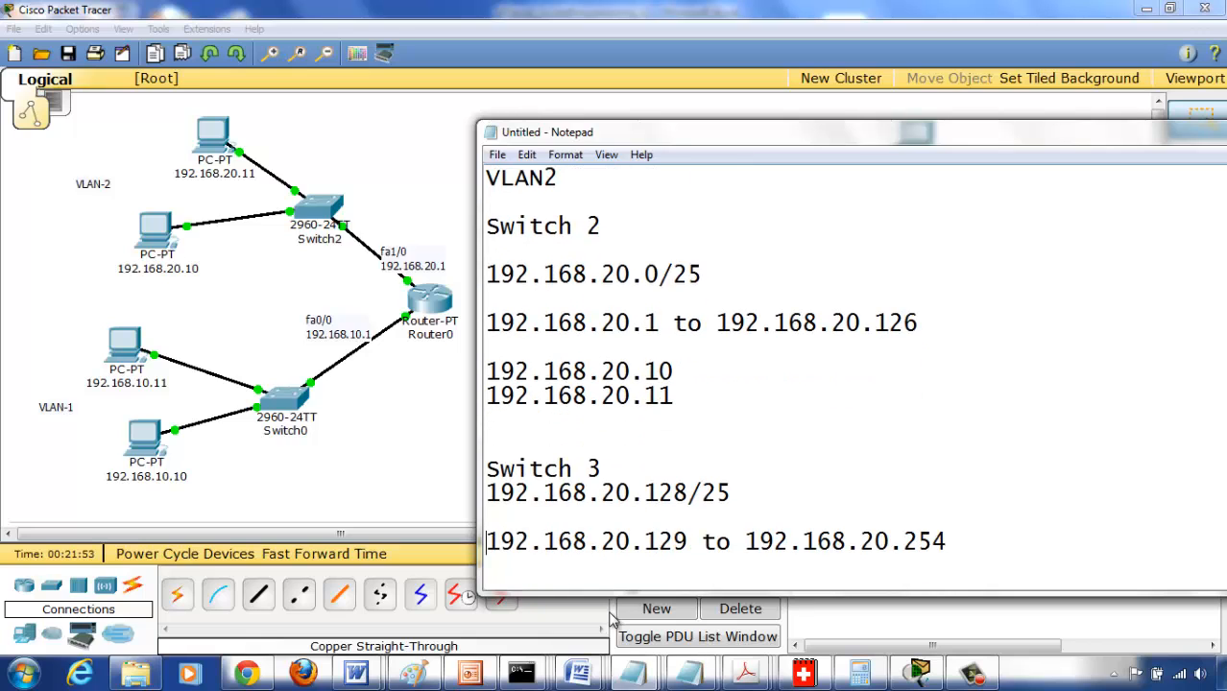
{"action": "key", "text": "Up"}
{"action": "key", "text": "Up"}
{"action": "key", "text": "Up"}
{"action": "key", "text": "Up"}
{"action": "key", "text": "Up"}
{"action": "key", "text": "Up"}
{"action": "key", "text": "Up"}
{"action": "key", "text": "Up"}
{"action": "key", "text": "Up"}
{"action": "key", "text": "Up"}
{"action": "key", "text": "Up"}
{"action": "key", "text": "Up"}
{"action": "key", "text": "Up"}
{"action": "key", "text": "Up"}
{"action": "key", "text": "Up"}
{"action": "key", "text": "Up"}
{"action": "key", "text": "Up"}
{"action": "key", "text": "Up"}
{"action": "key", "text": "Up"}
{"action": "key", "text": "Up"}
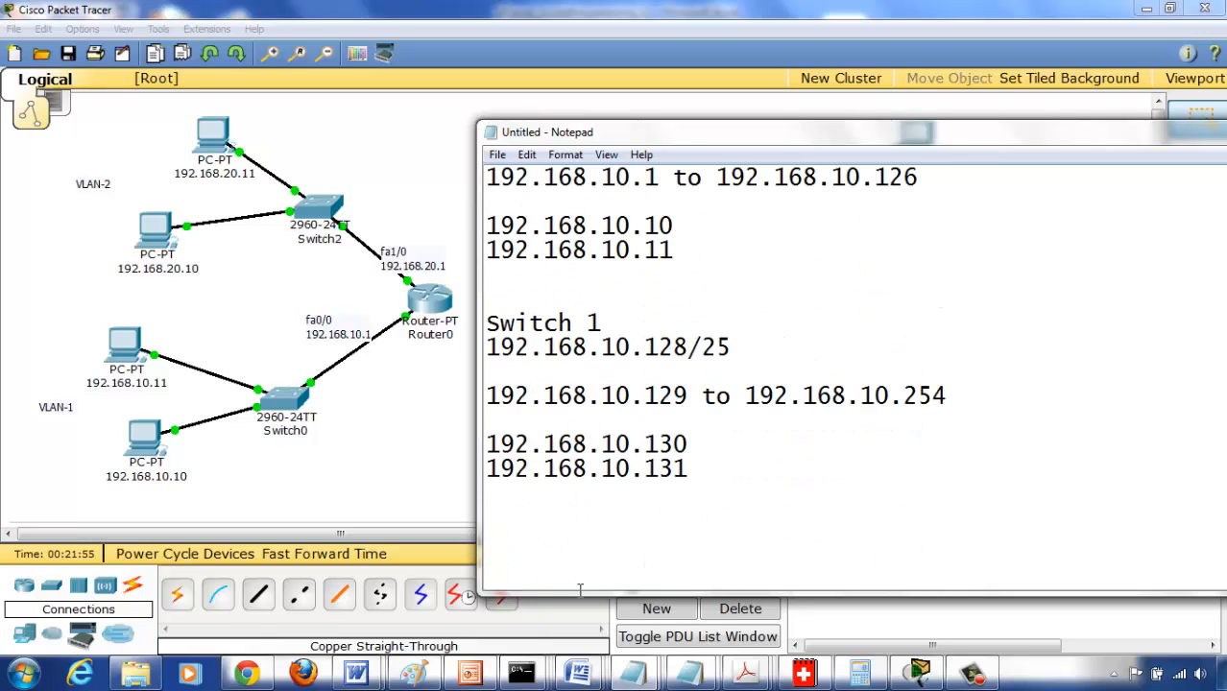
{"action": "left_click_drag", "start_coordinate": [732, 348], "coordinate": [478, 347]}
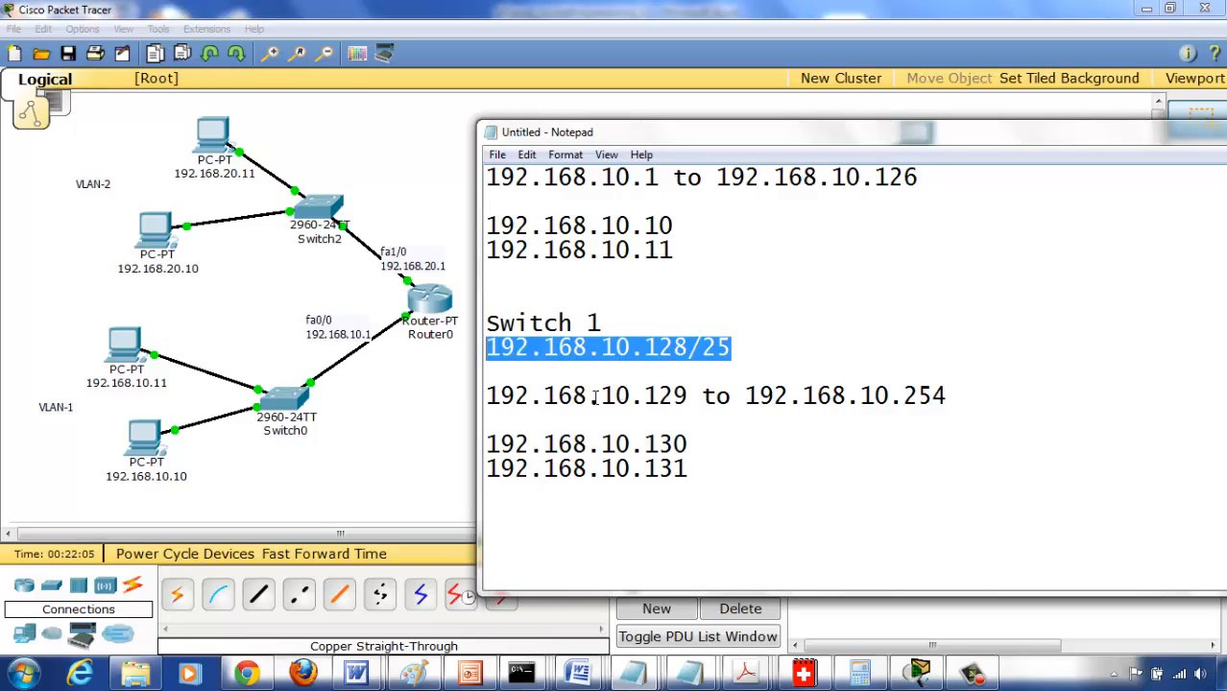
{"action": "left_click", "coordinate": [442, 403]}
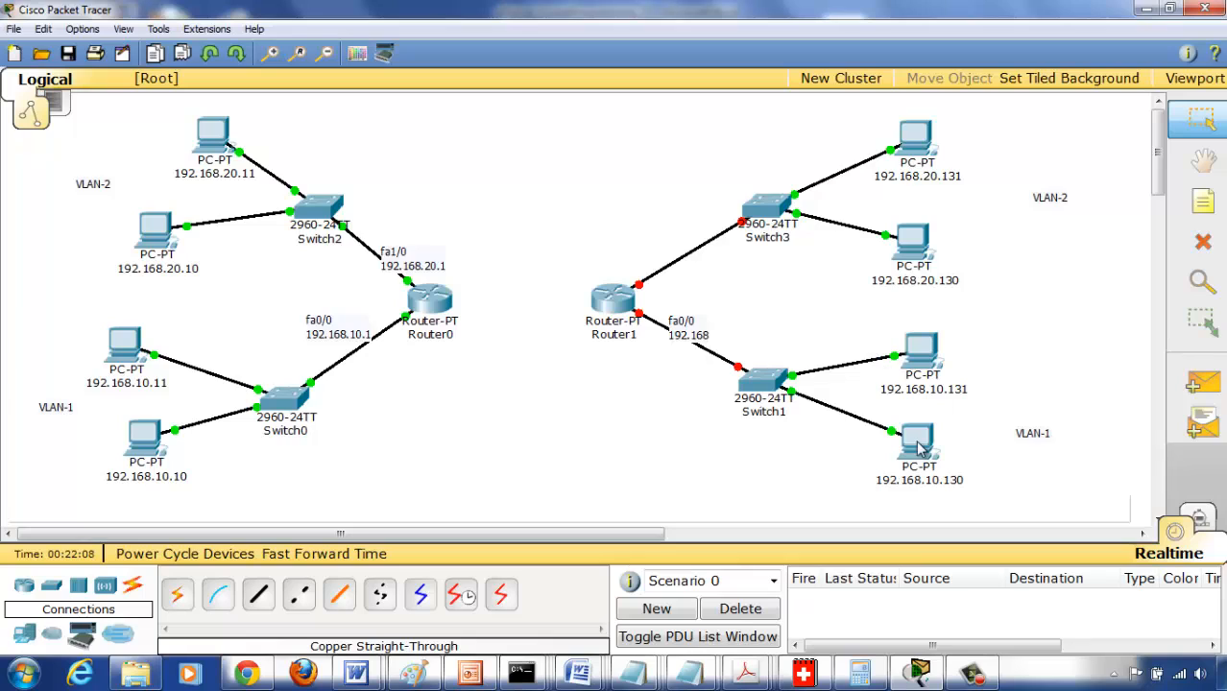
Complete the fa0/0 note's address as 192.168.10.129 and move the note just below Router1.
{"action": "double_click", "coordinate": [708, 334]}
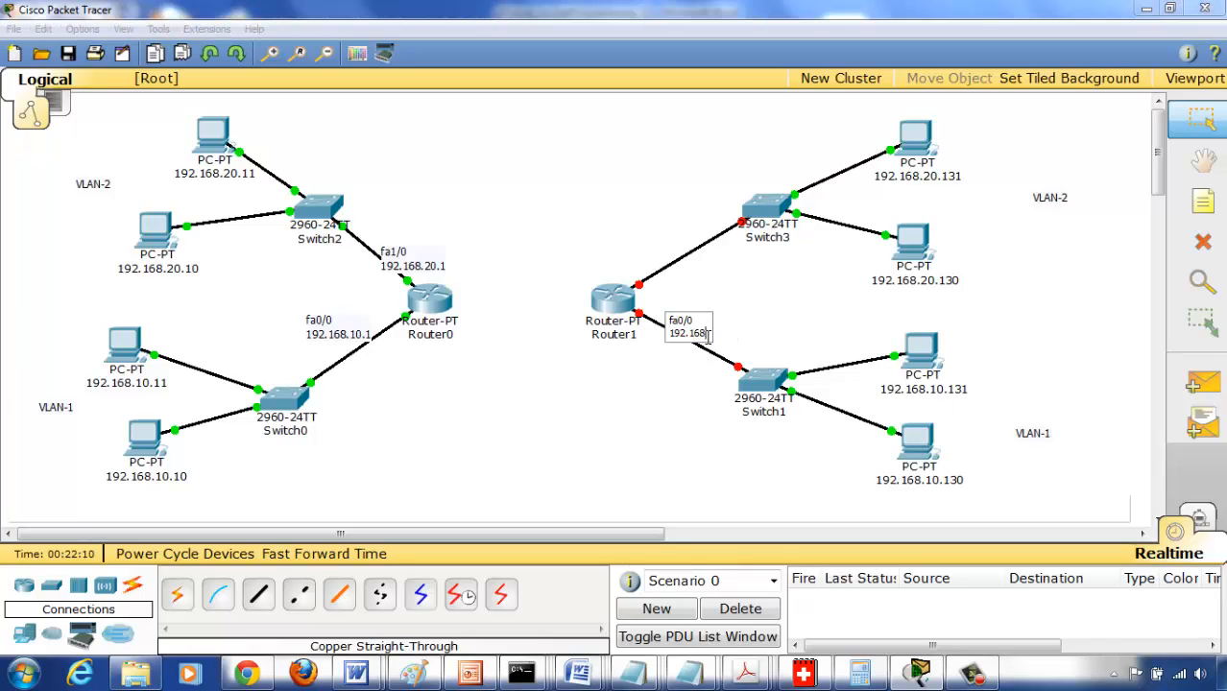
{"action": "type", "text": ".10.129"}
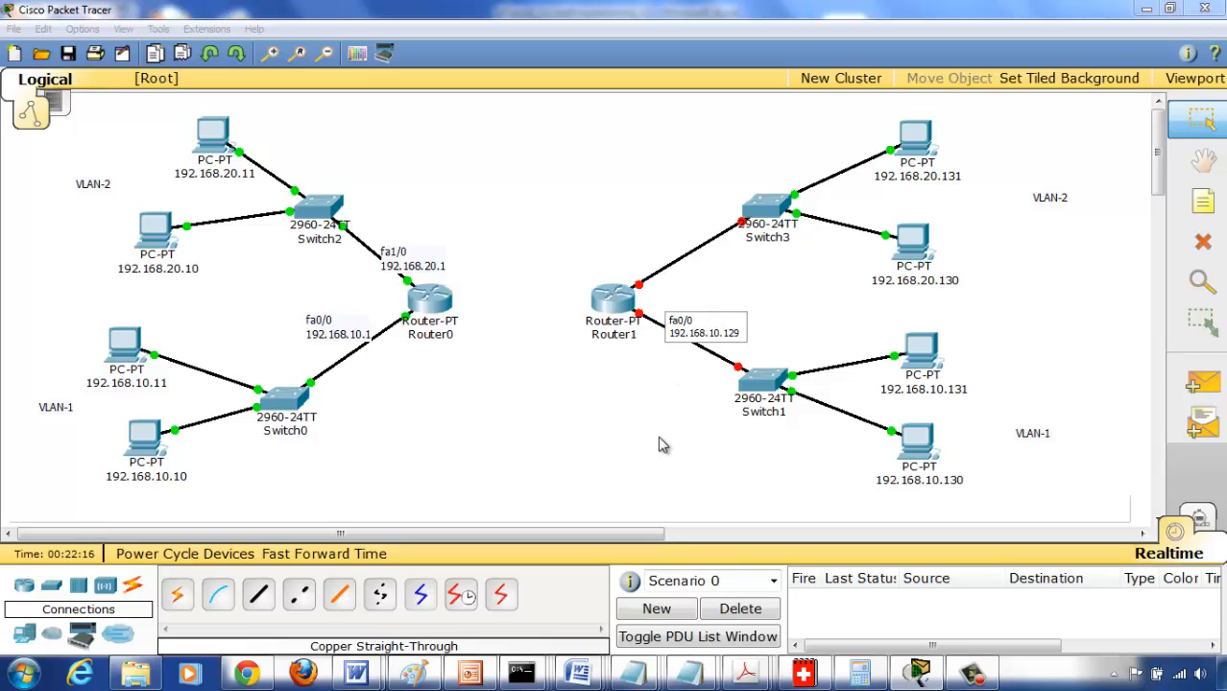
{"action": "left_click_drag", "start_coordinate": [702, 334], "coordinate": [637, 367]}
{"action": "left_click", "coordinate": [619, 417]}
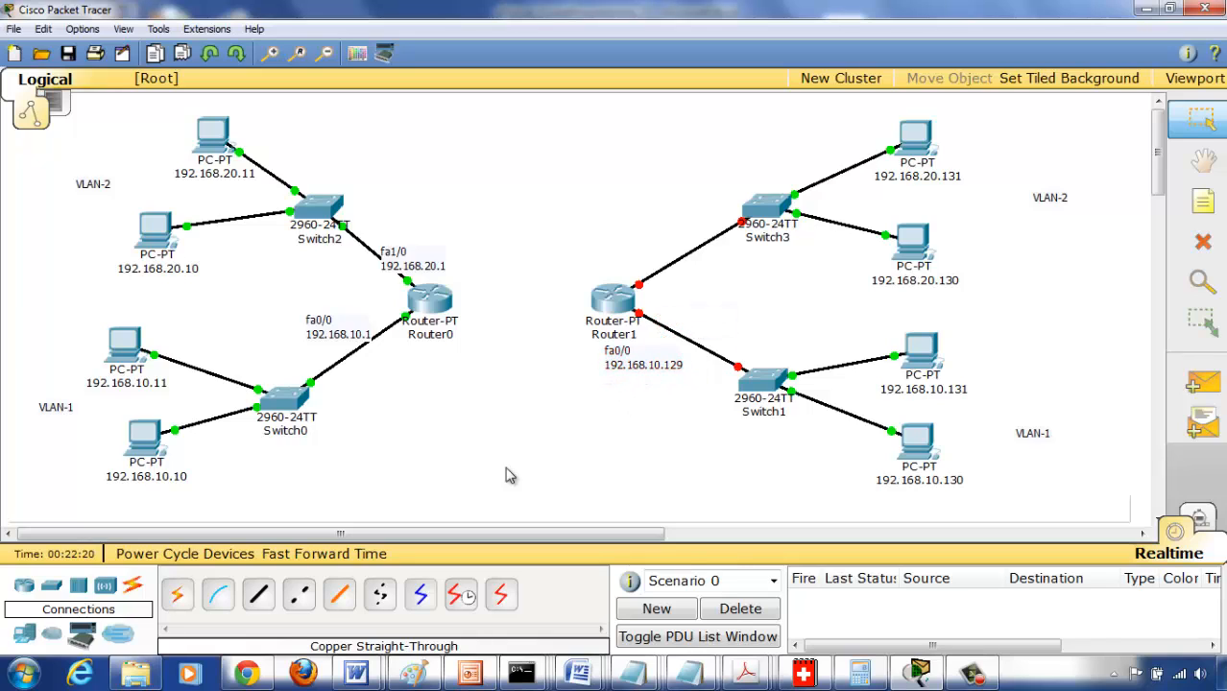
Add a note above Router1 reading fa1/0 and 192.168.20.129, and shift it clear of the link to Switch3.
{"action": "left_click", "coordinate": [258, 595]}
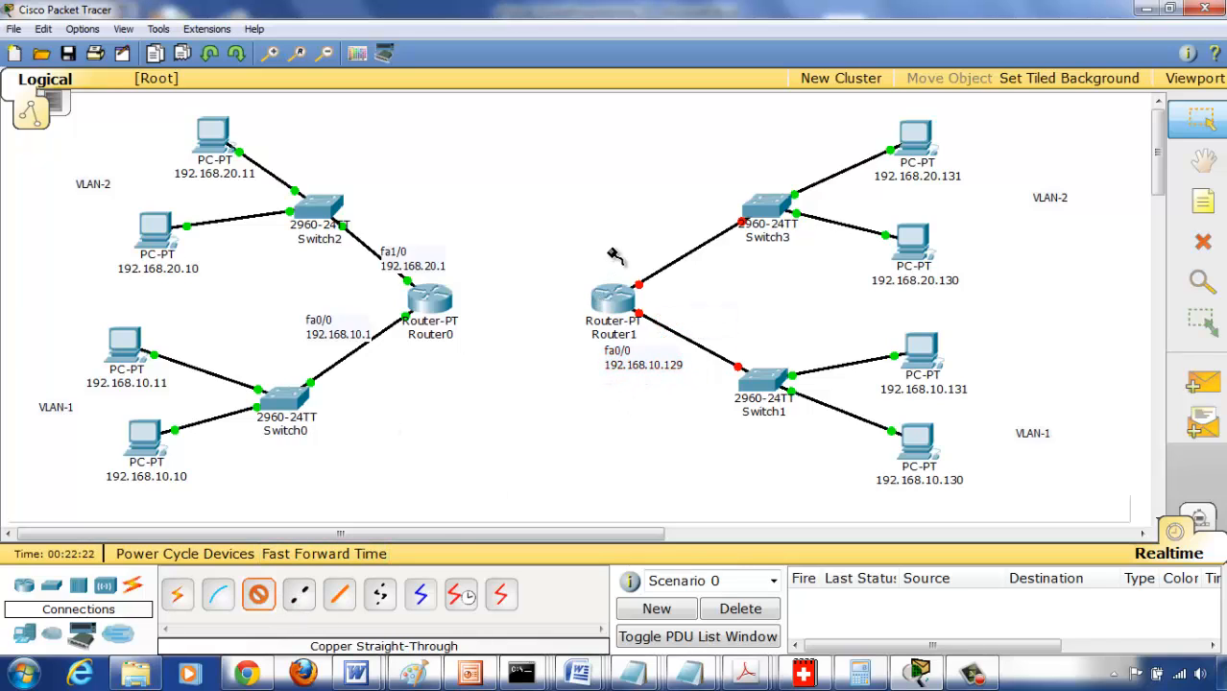
{"action": "key", "text": "Escape"}
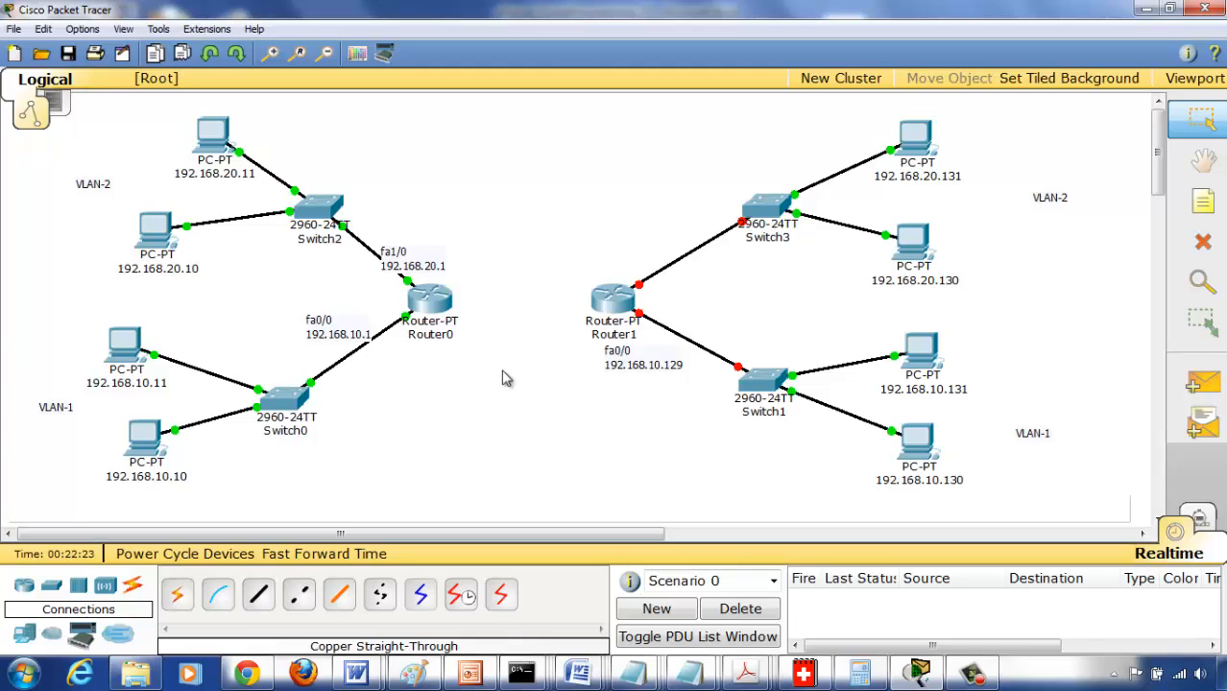
{"action": "left_click", "coordinate": [1203, 203]}
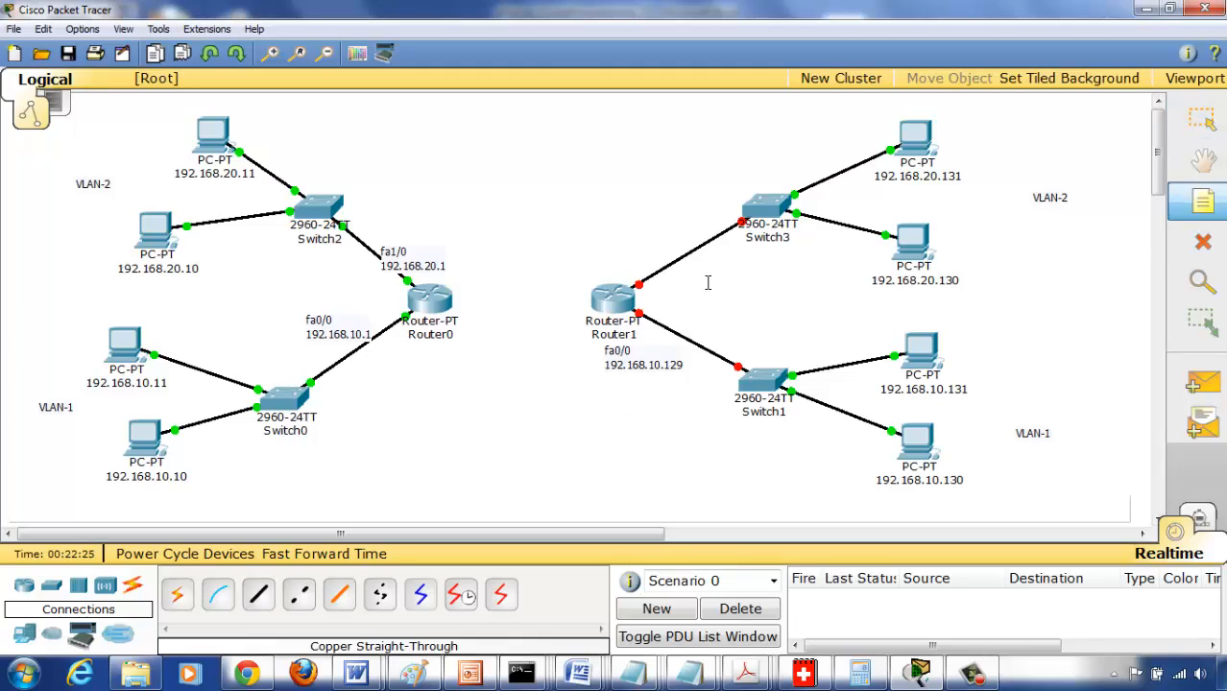
{"action": "left_click", "coordinate": [602, 240]}
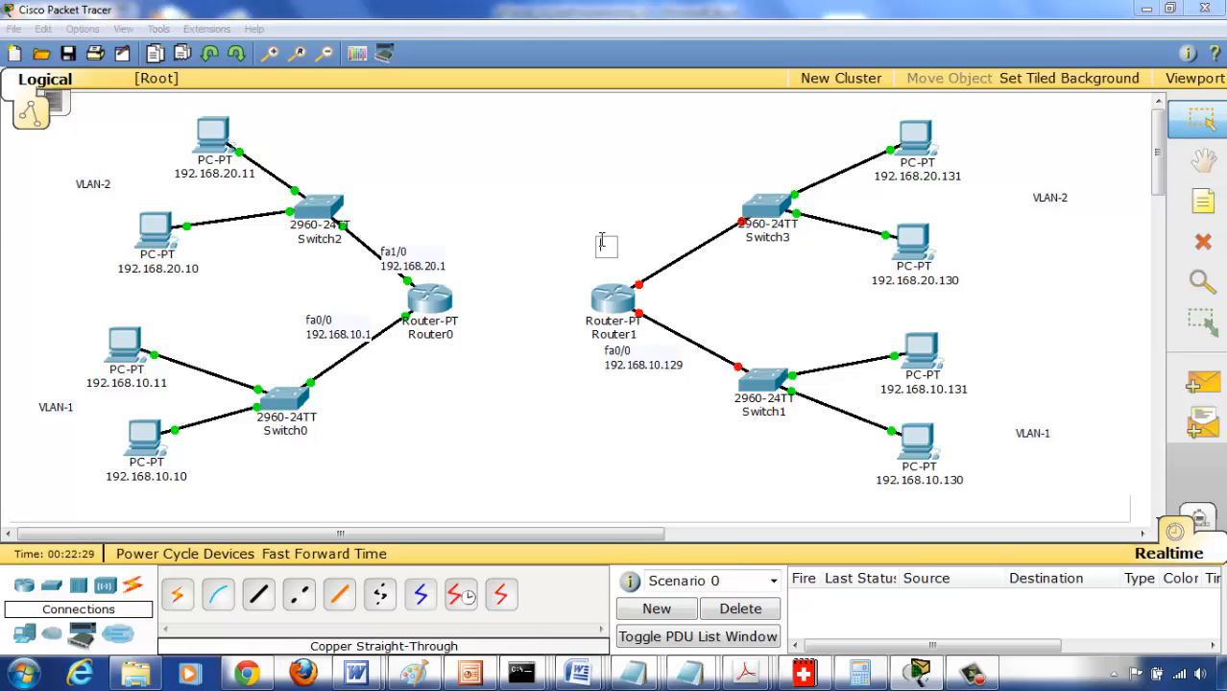
{"action": "type", "text": "fa1/0"}
{"action": "key", "text": "Return"}
{"action": "type", "text": "192.168.20.129"}
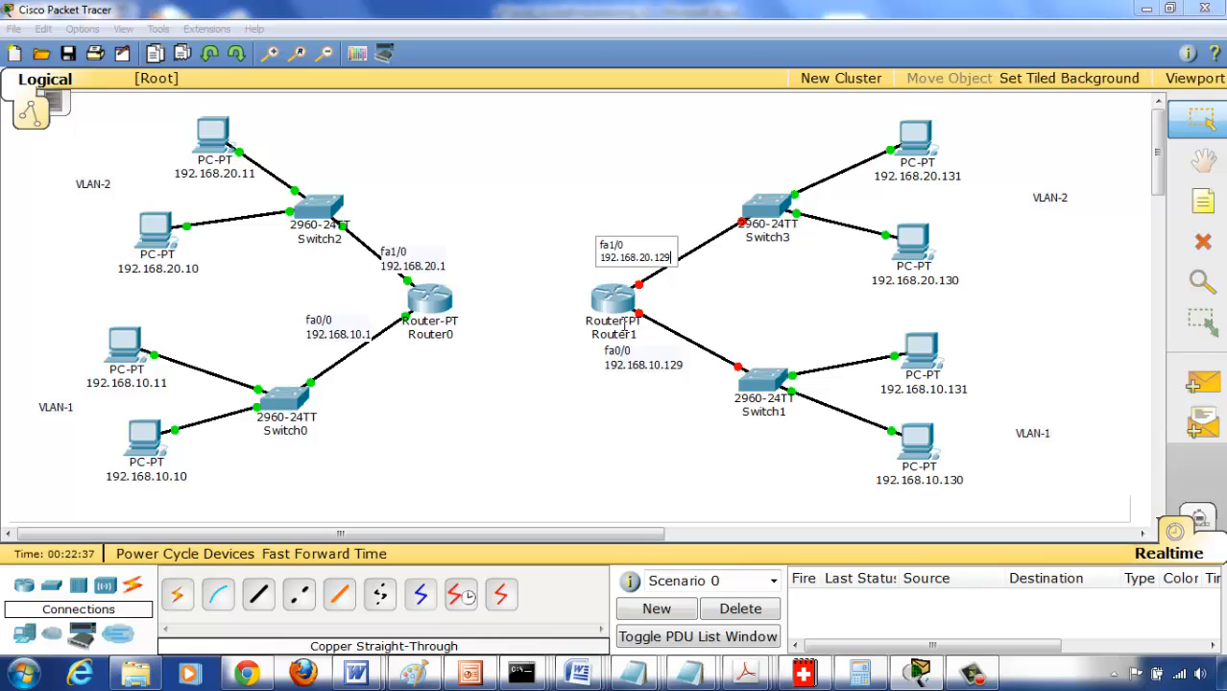
{"action": "left_click", "coordinate": [615, 461]}
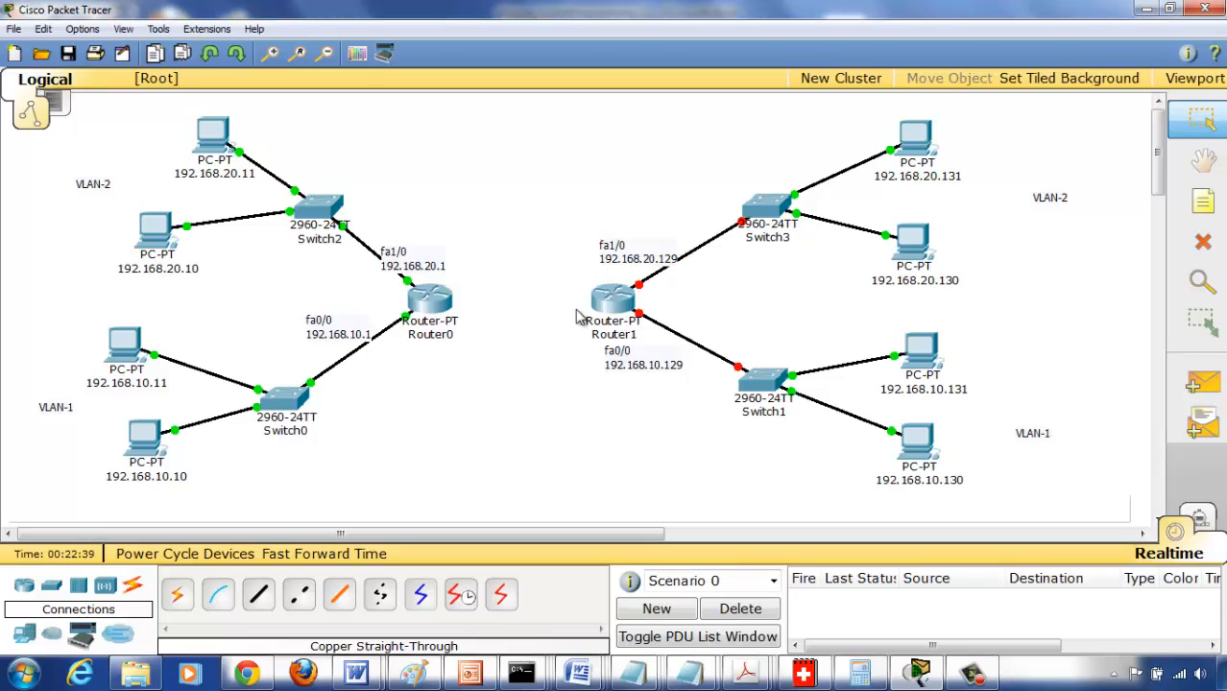
{"action": "left_click_drag", "start_coordinate": [630, 254], "coordinate": [609, 253]}
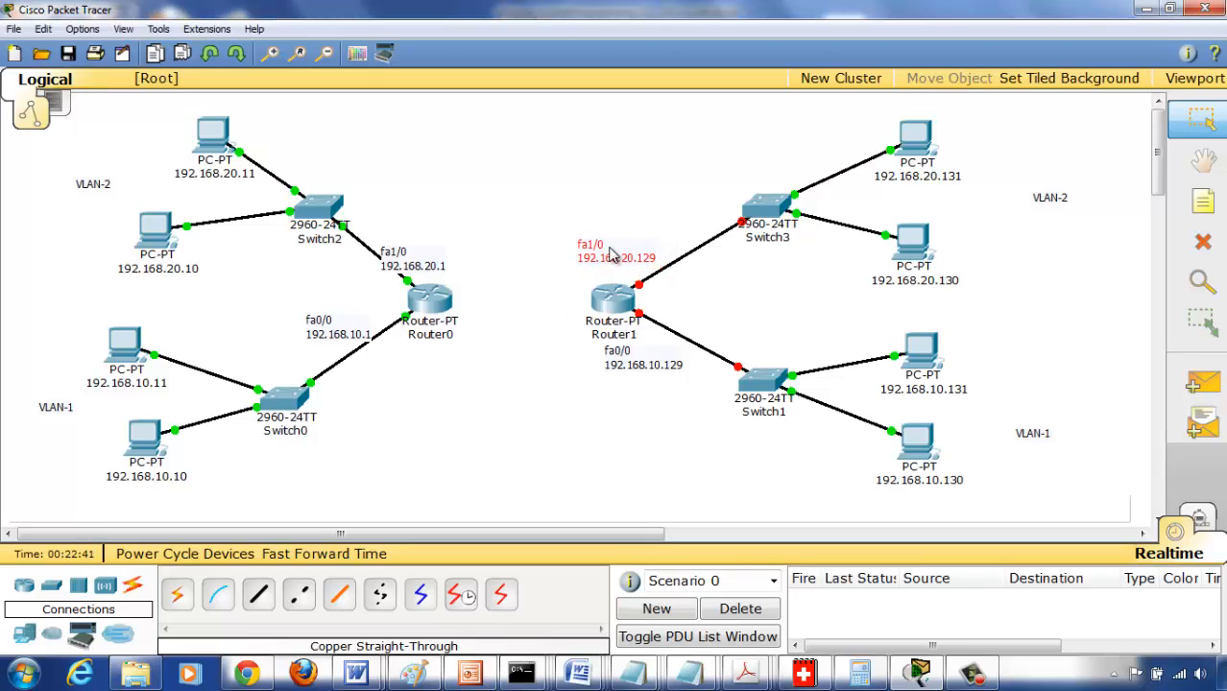
{"action": "left_click", "coordinate": [557, 434]}
Decline the initial configuration dialog in Router1's command line and enter privileged mode with enable.
{"action": "left_click", "coordinate": [610, 301]}
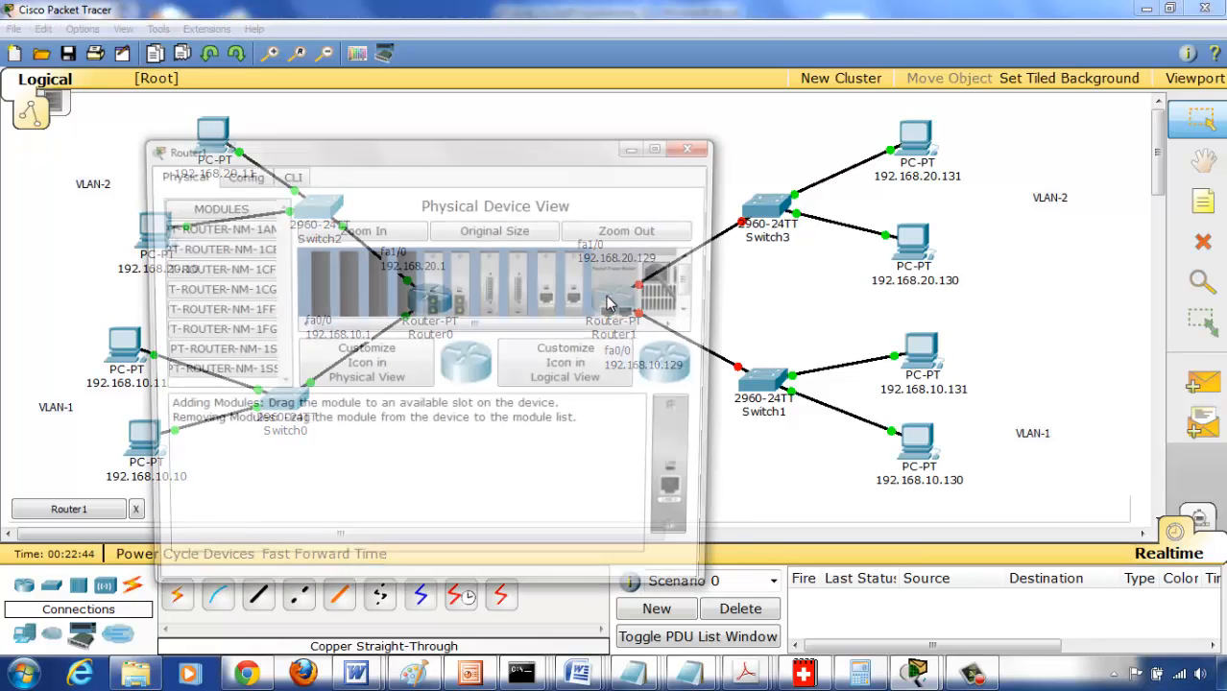
{"action": "left_click", "coordinate": [286, 179]}
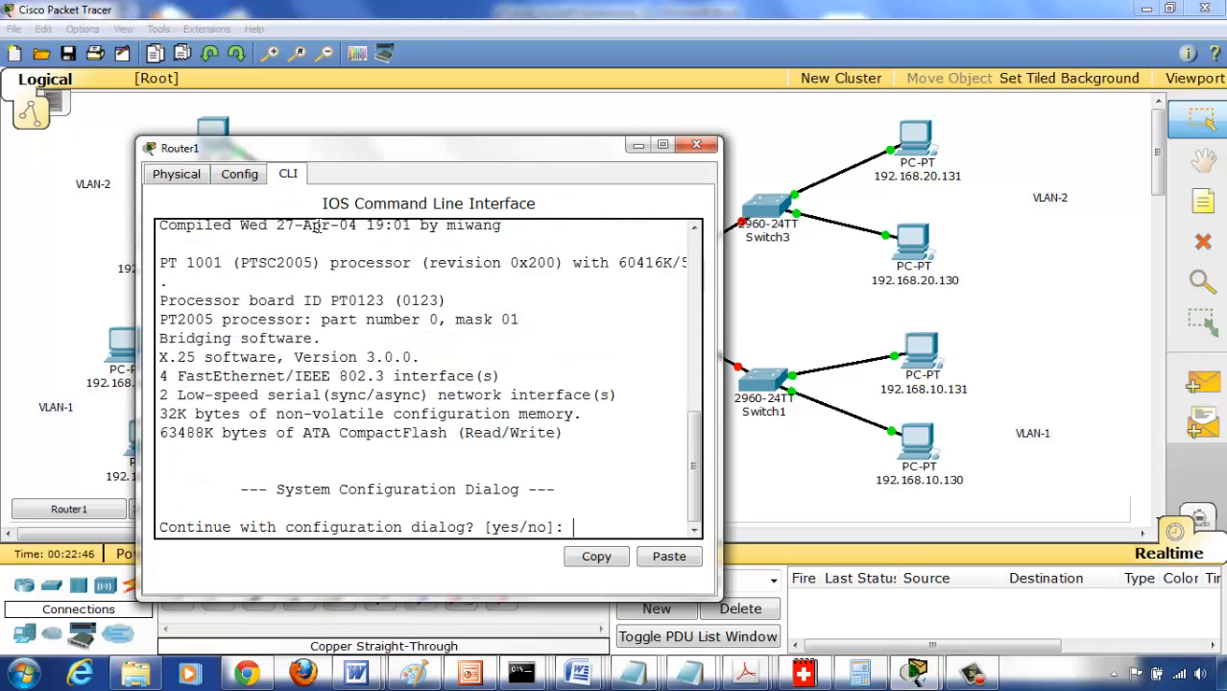
{"action": "type", "text": "no"}
{"action": "key", "text": "Return"}
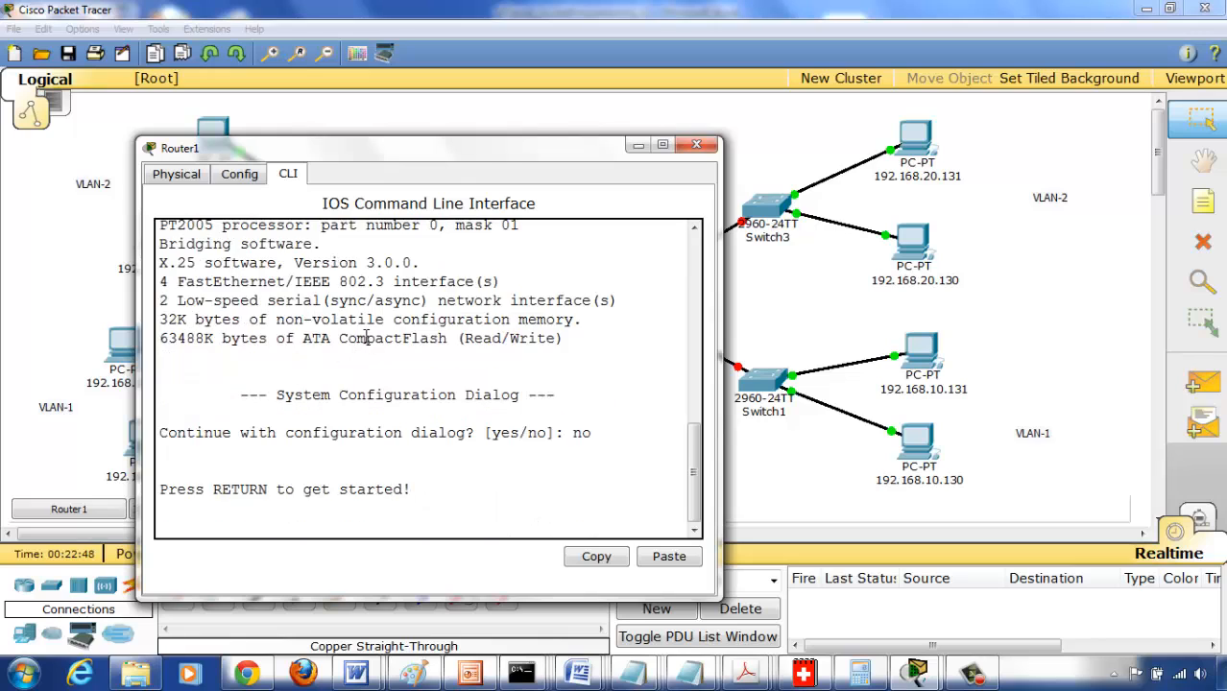
{"action": "key", "text": "Return"}
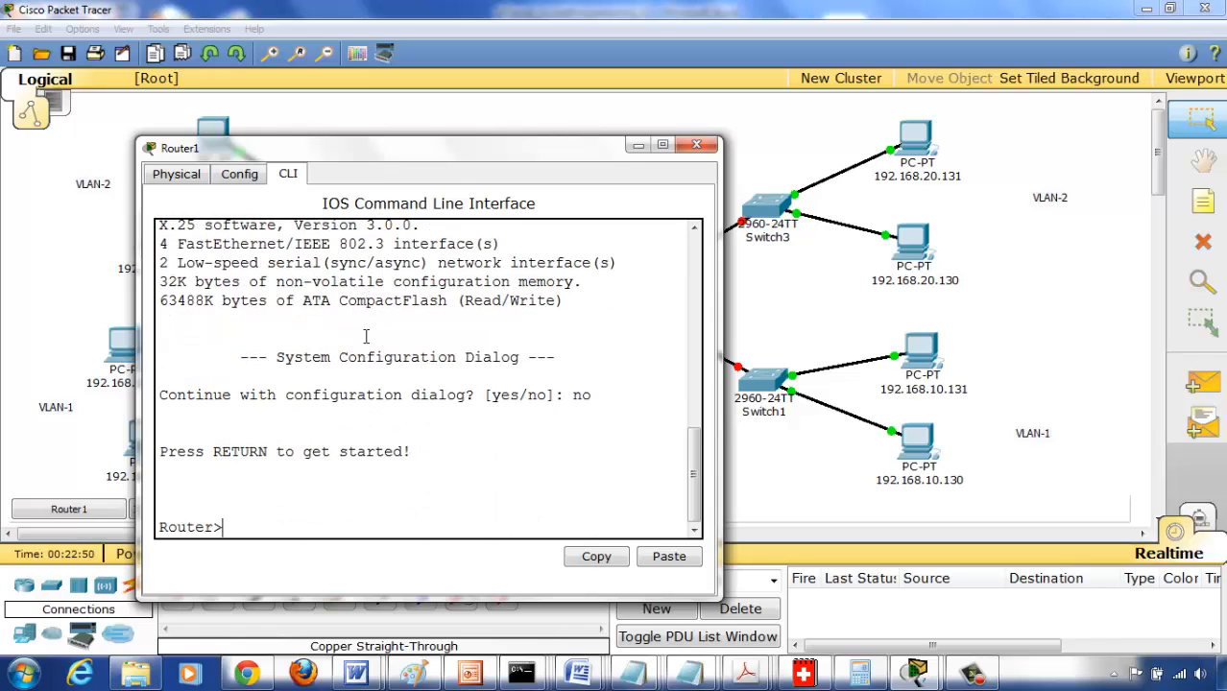
{"action": "type", "text": "enable"}
{"action": "key", "text": "Return"}
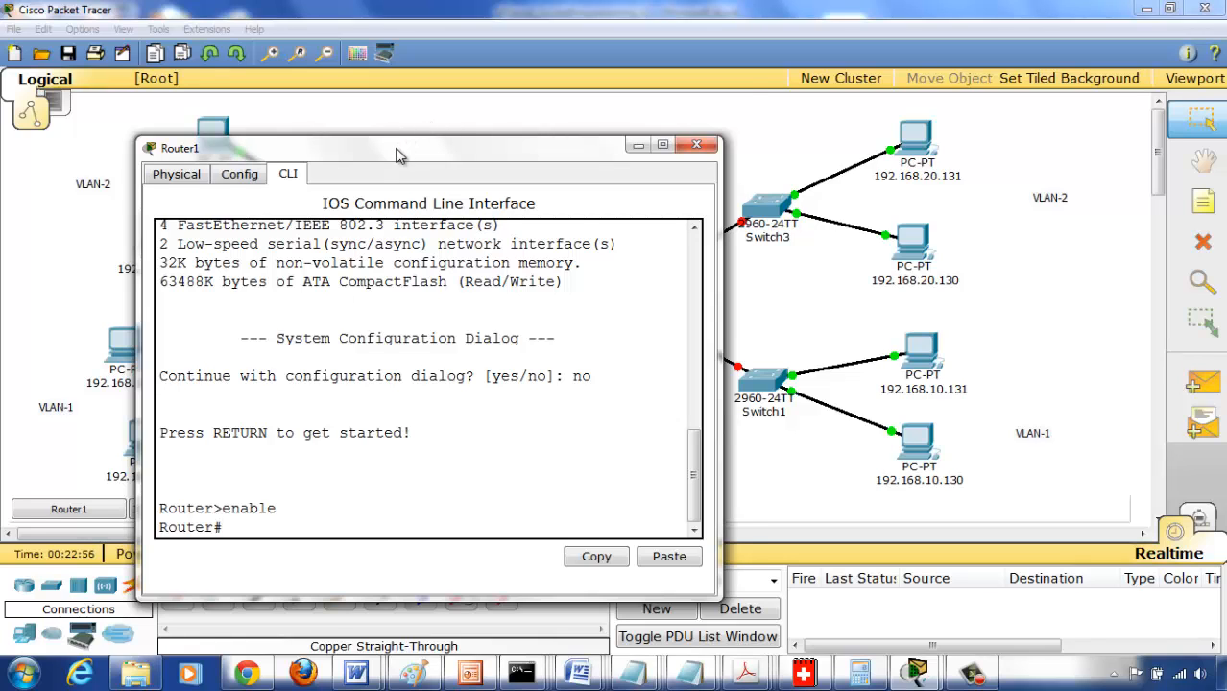
Enter global configuration mode on Router1 with config t.
{"action": "left_click_drag", "start_coordinate": [401, 156], "coordinate": [415, 100]}
{"action": "type", "text": "onfig t"}
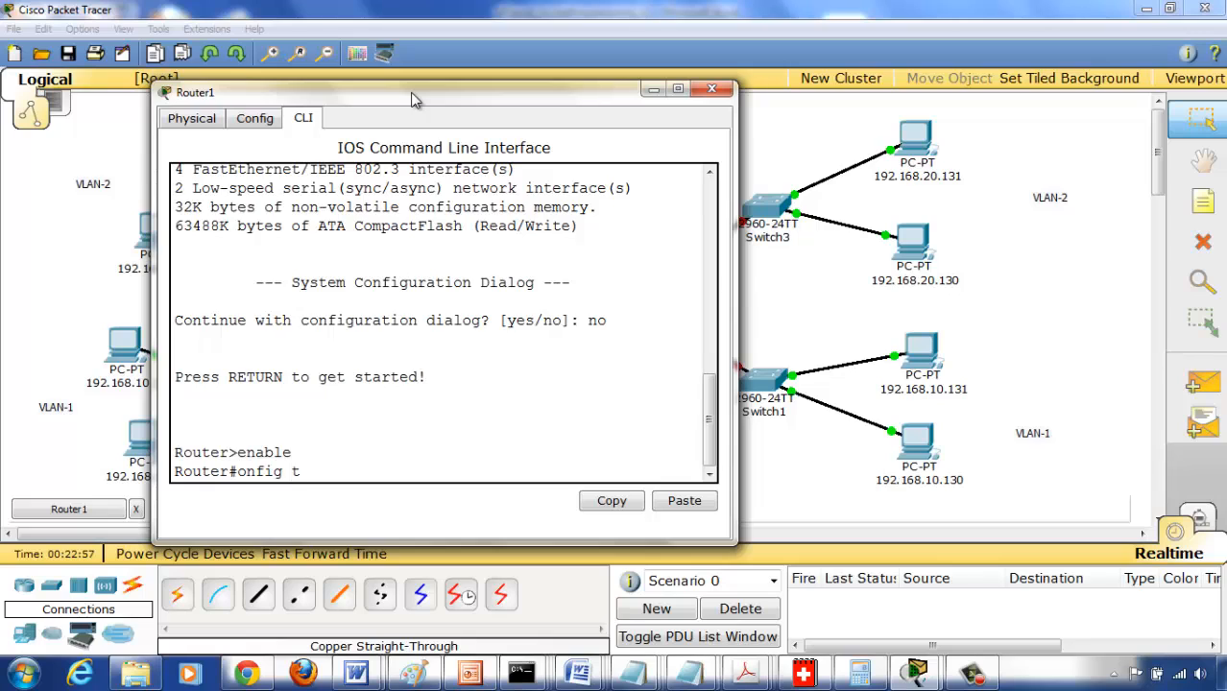
{"action": "key", "text": "Return"}
{"action": "type", "text": "cofnig t"}
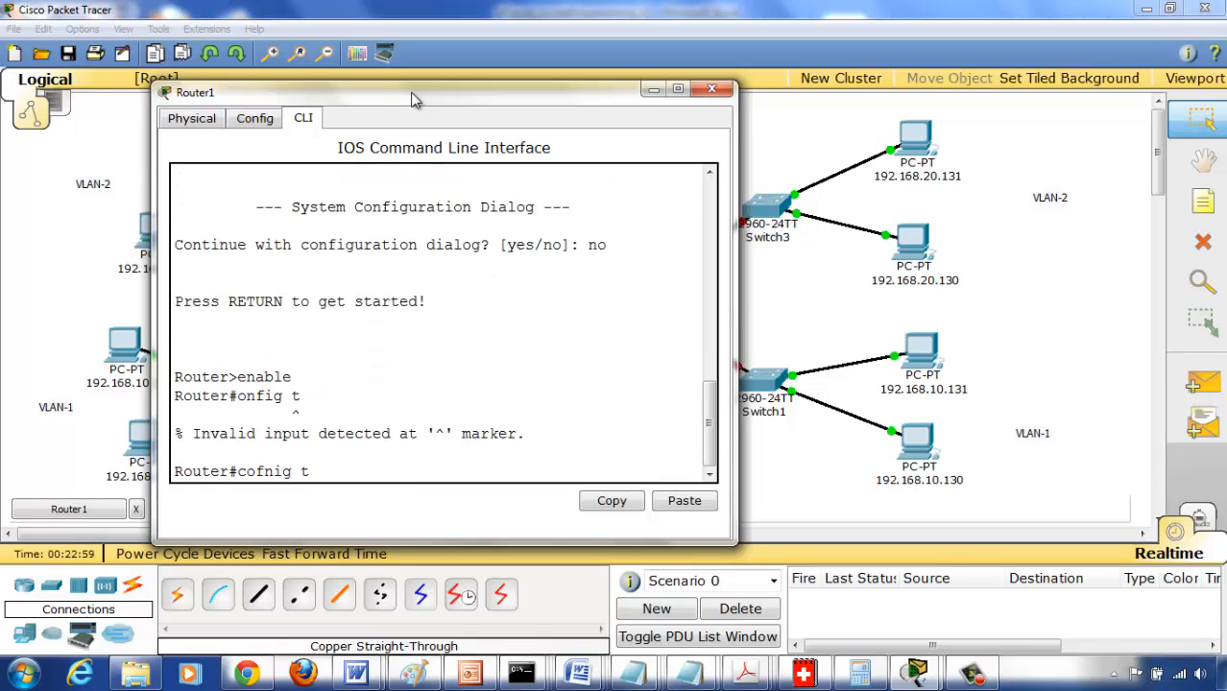
{"action": "key", "text": "BackSpace"}
{"action": "key", "text": "BackSpace"}
{"action": "key", "text": "BackSpace"}
{"action": "type", "text": "nfig t"}
{"action": "key", "text": "Return"}
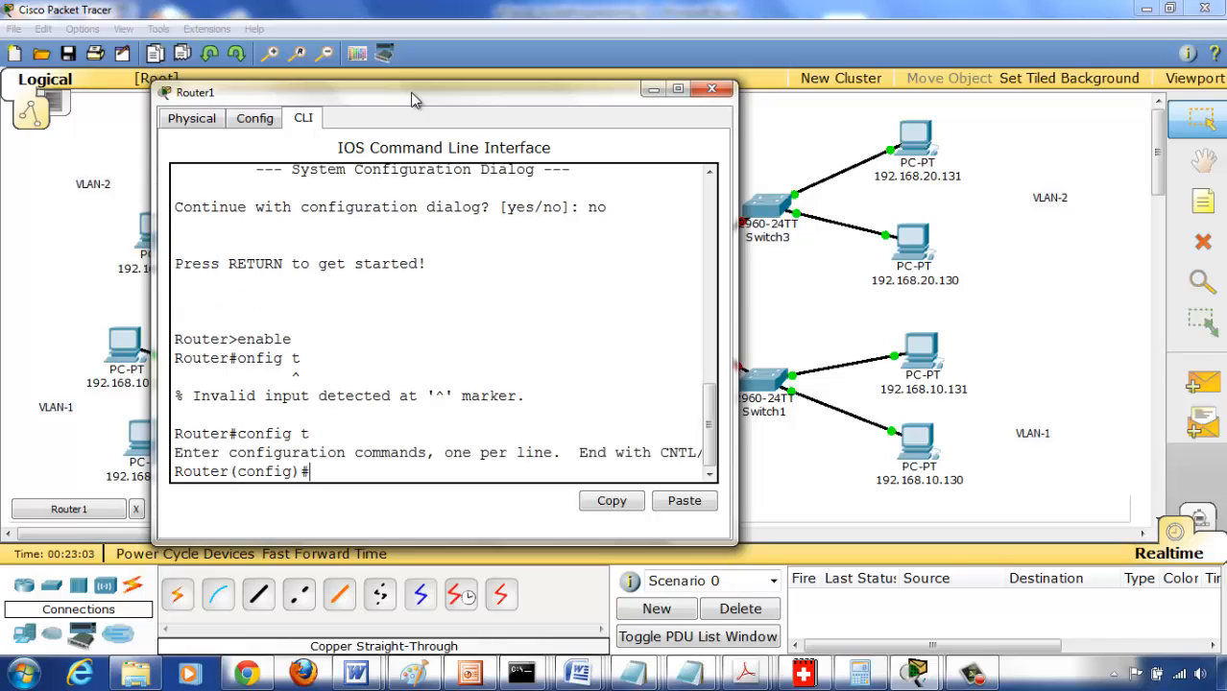
Assign interface fa0/0 of Router1 the IP address 192.168.10.129 with subnet mask 255.255.255.128.
{"action": "type", "text": "int fa0/0"}
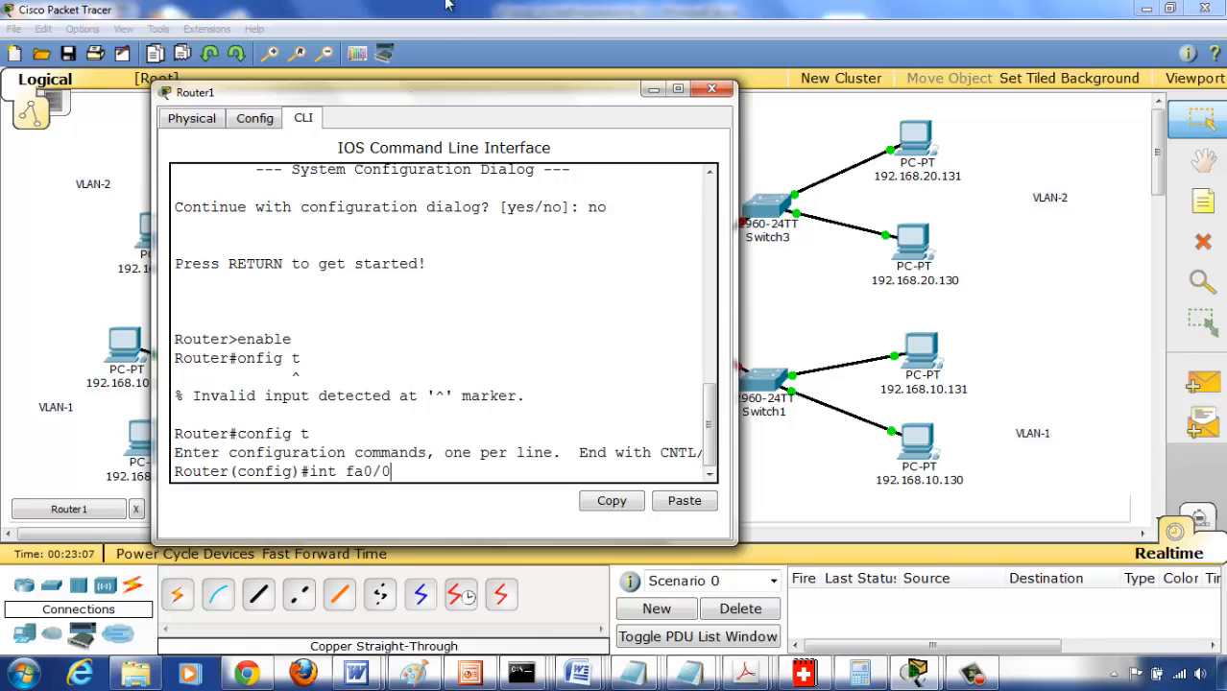
{"action": "left_click_drag", "start_coordinate": [415, 96], "coordinate": [259, 77]}
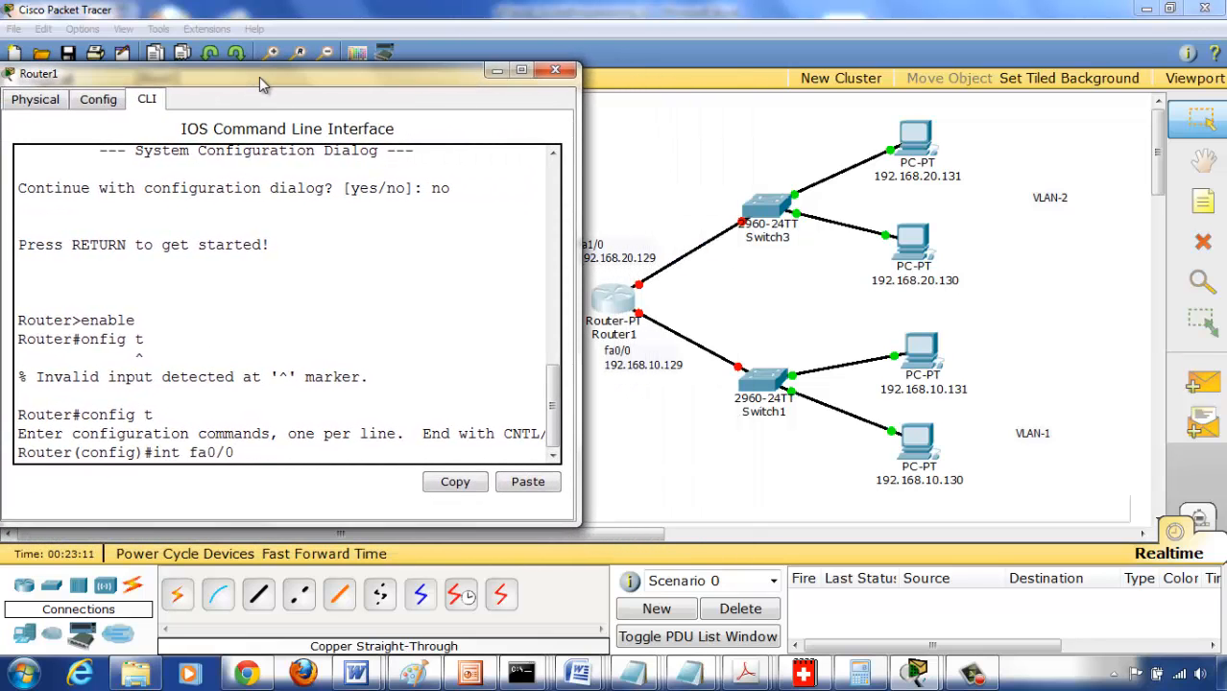
{"action": "key", "text": "Return"}
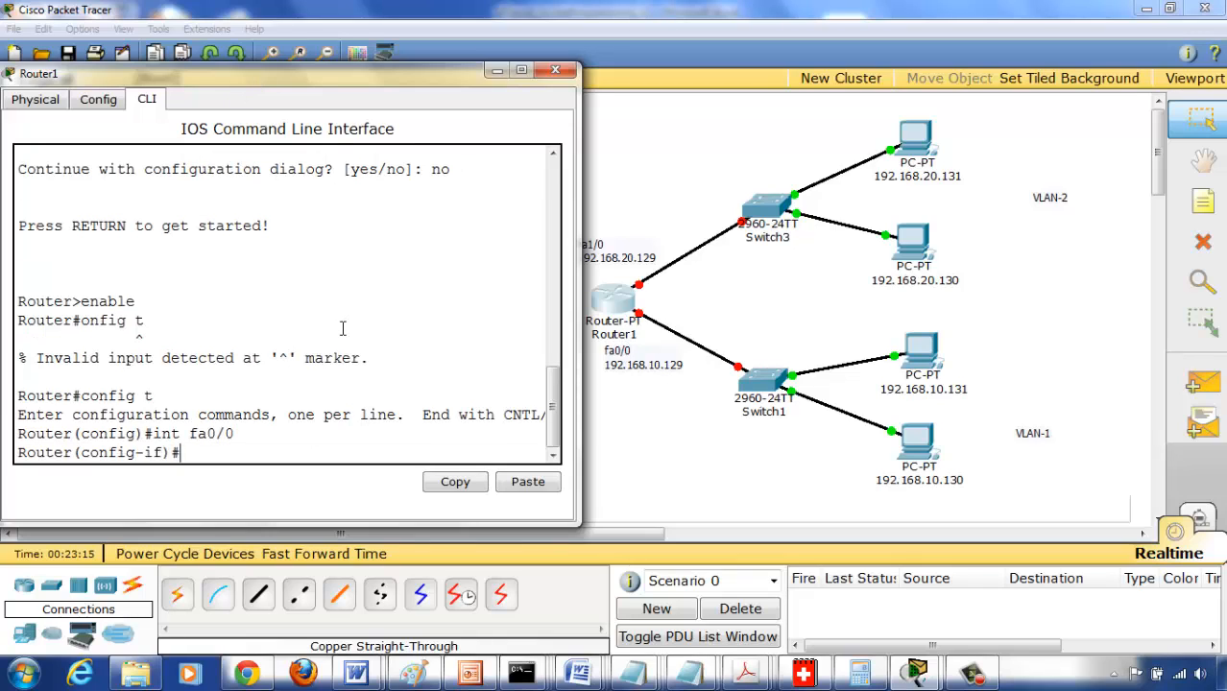
{"action": "type", "text": "ip address"}
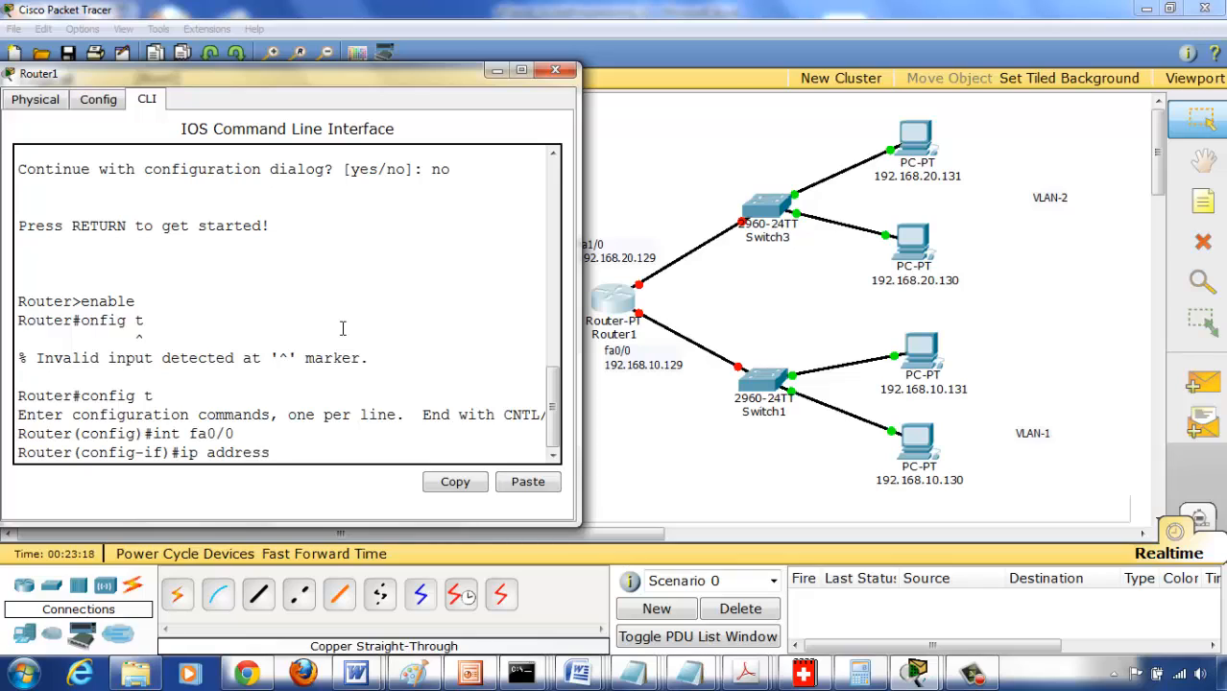
{"action": "type", "text": " 192.168.10.129"}
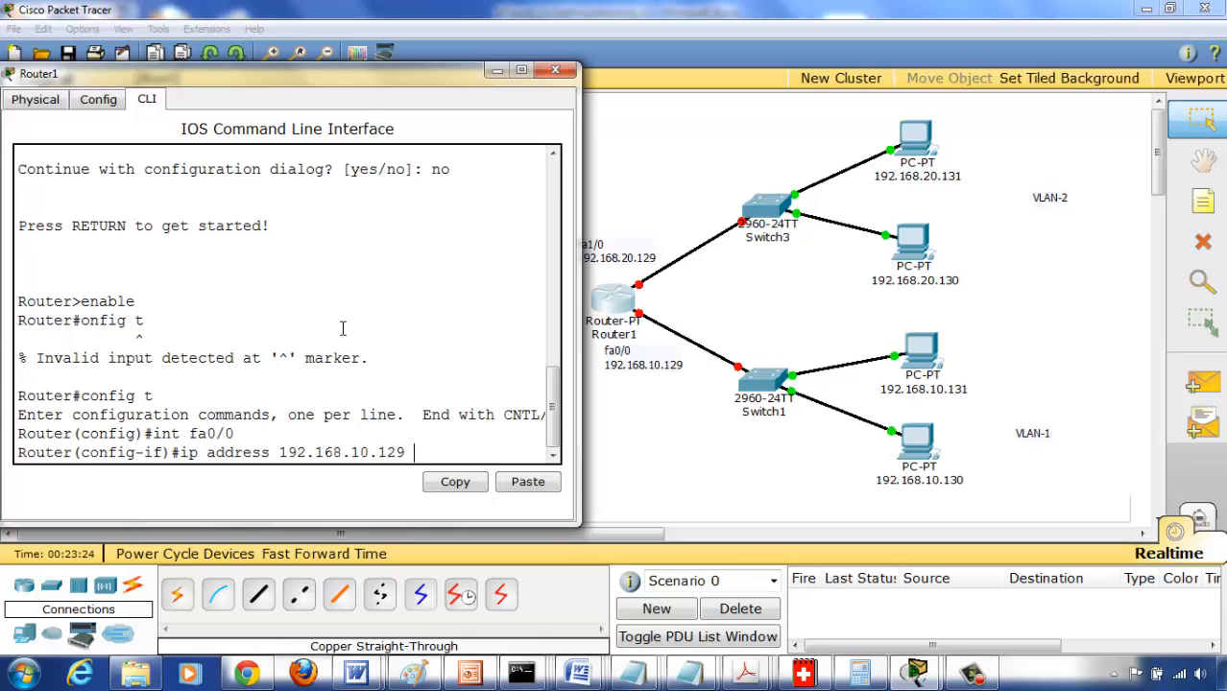
{"action": "type", "text": " 255.255.255.128"}
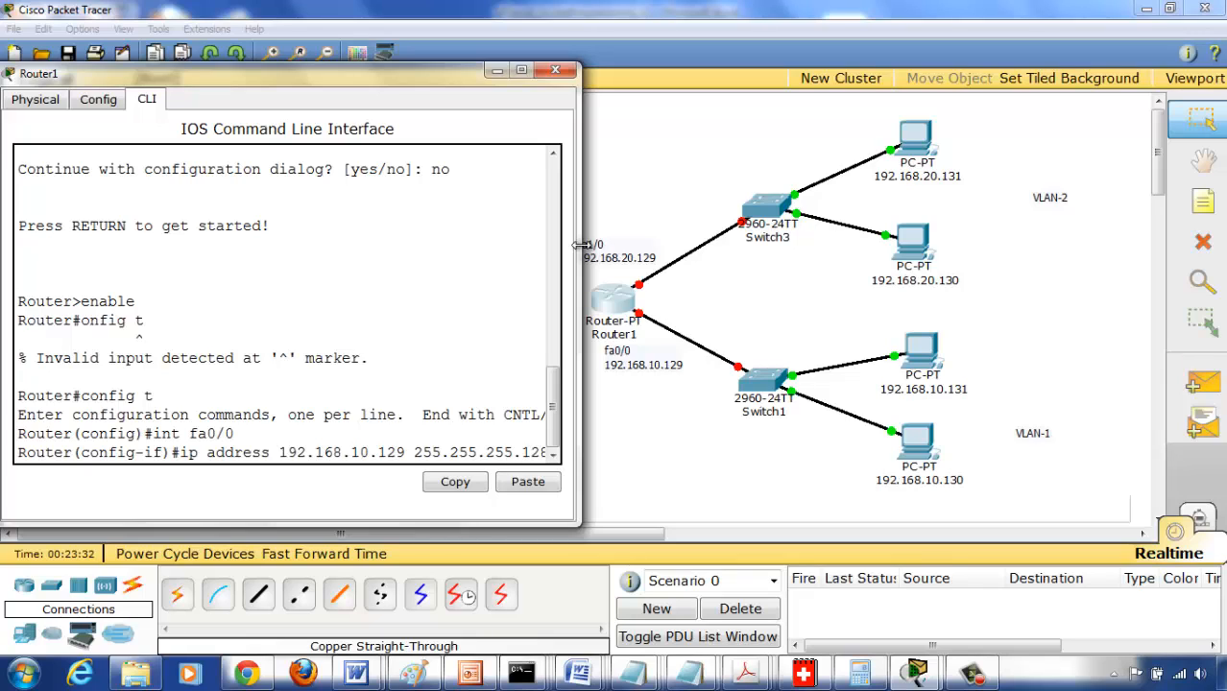
{"action": "left_click_drag", "start_coordinate": [580, 246], "coordinate": [615, 247]}
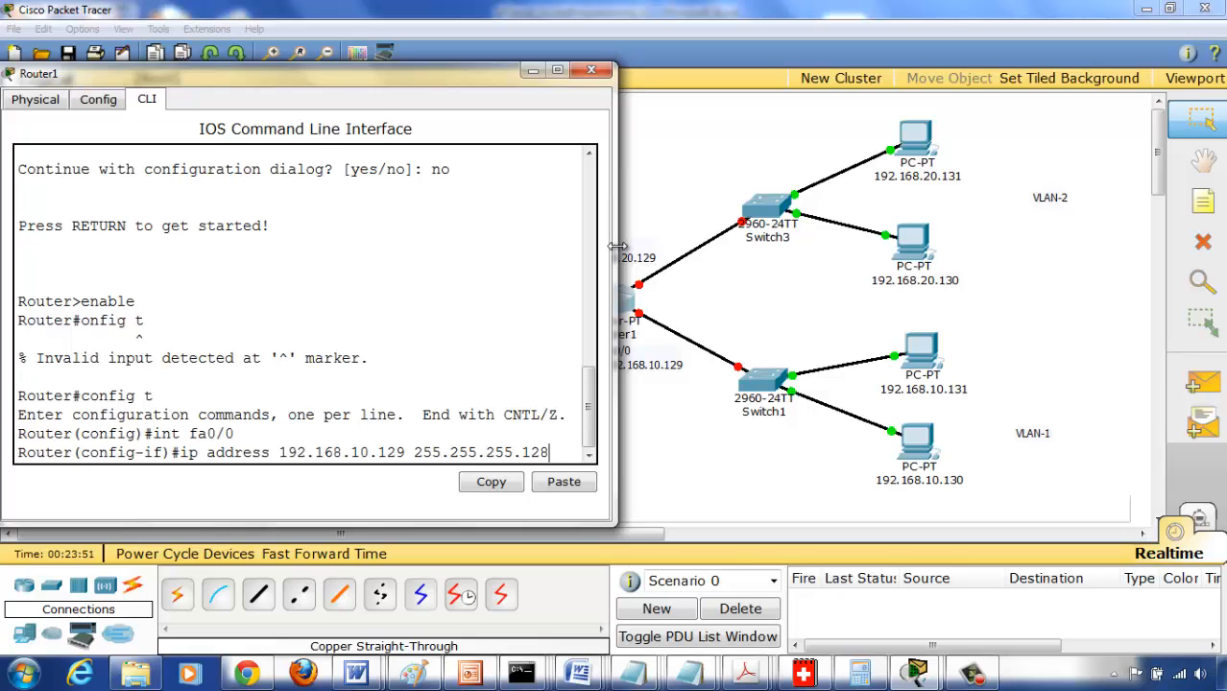
{"action": "key", "text": "Return"}
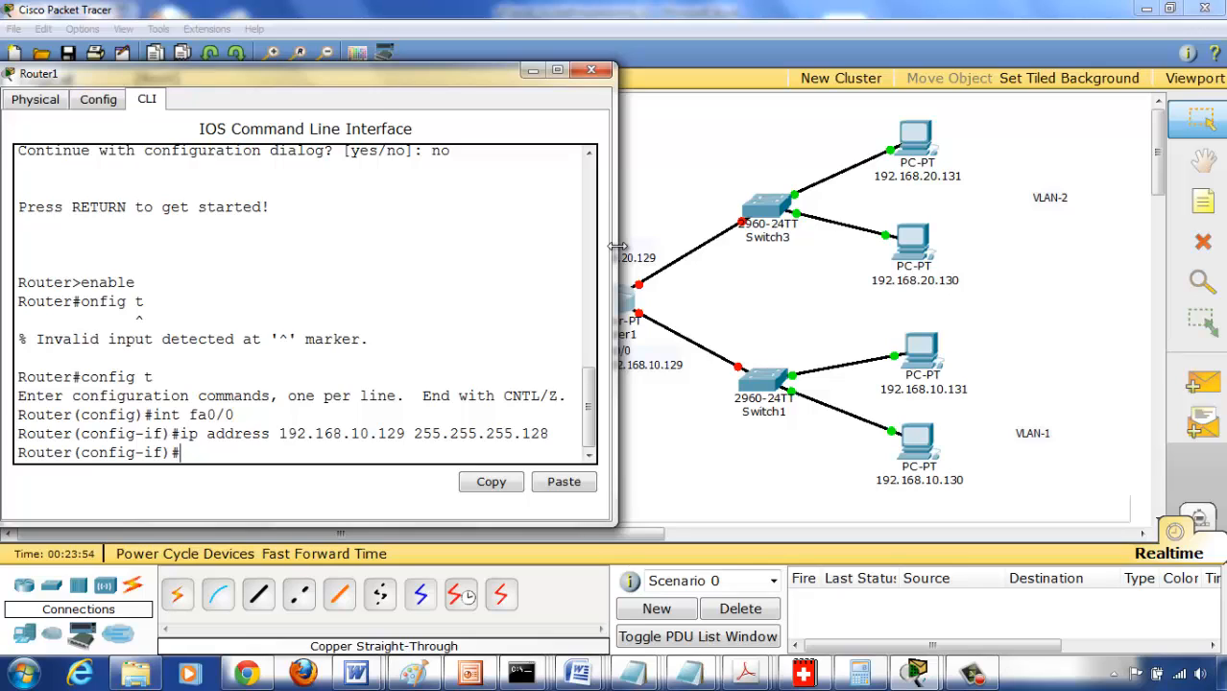
Enable Router1's fa0/0 with no shutdown and exit its interface configuration.
{"action": "type", "text": "no shutdow"}
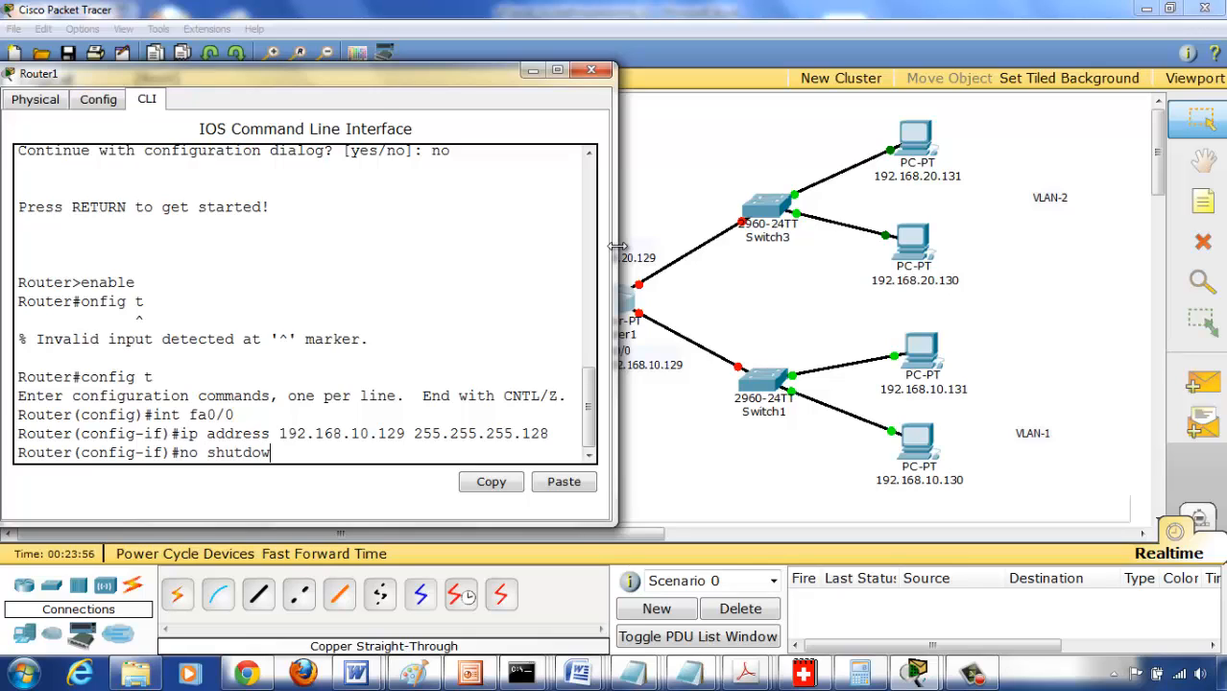
{"action": "type", "text": "n"}
{"action": "key", "text": "Return"}
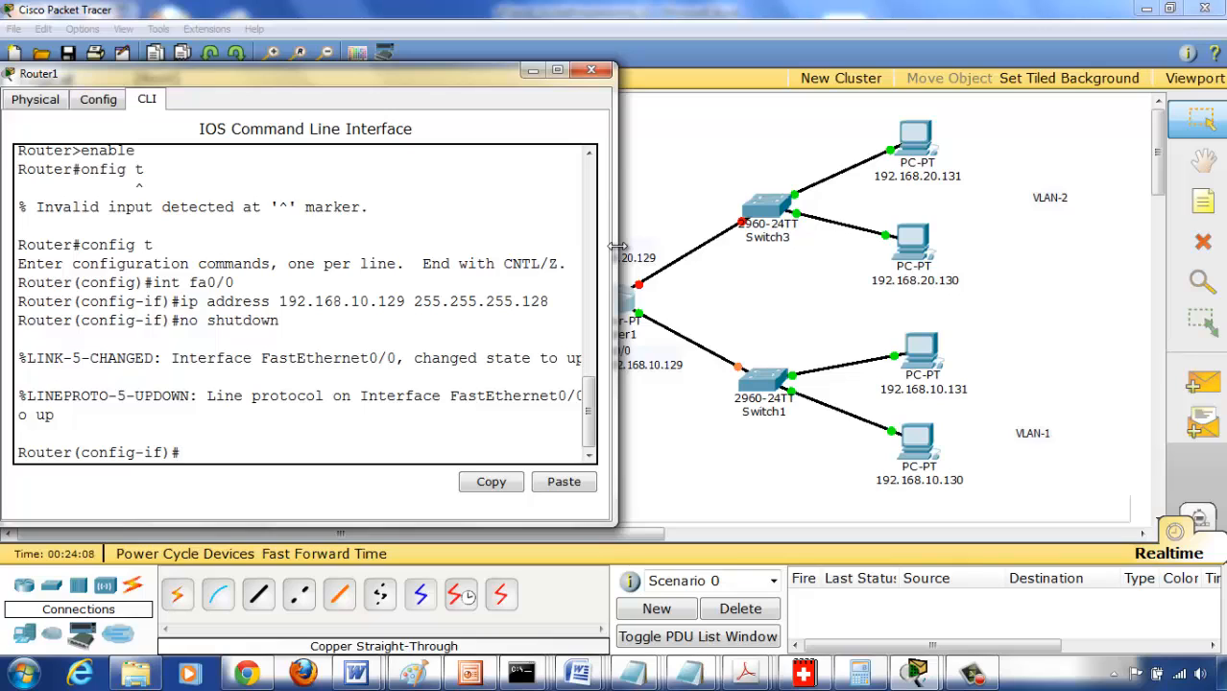
{"action": "type", "text": "exit"}
{"action": "key", "text": "Return"}
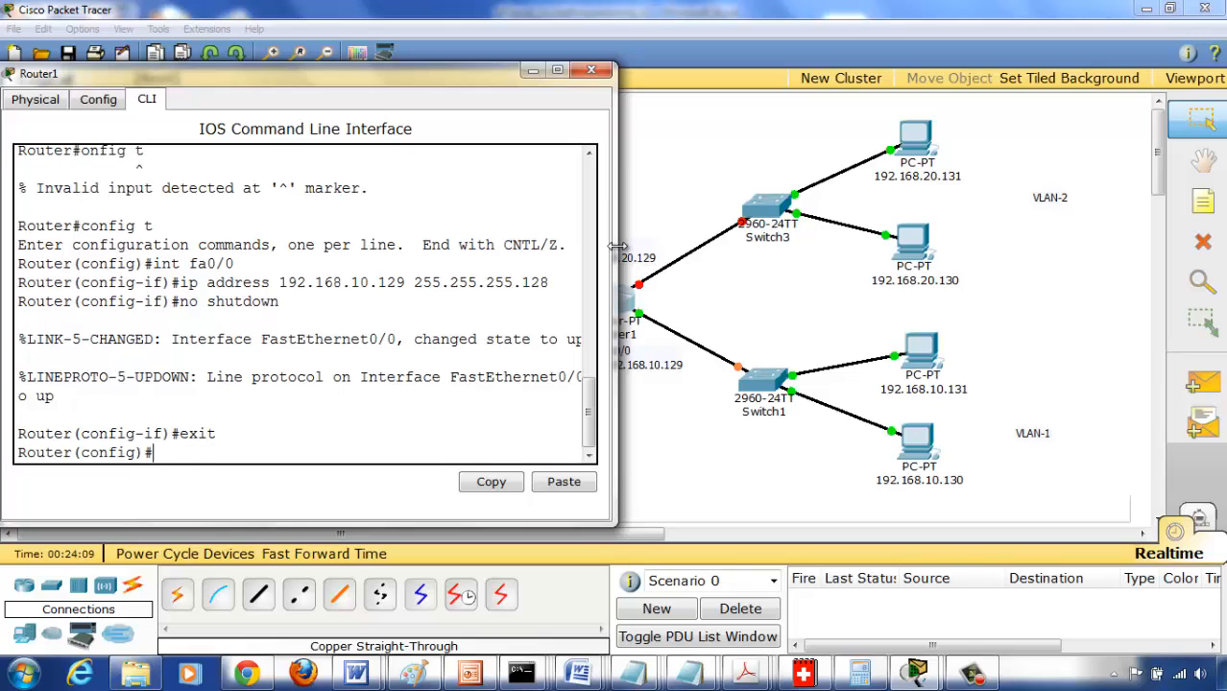
Assign interface fa1/0 of Router1 the IP address 192.168.20.129 with subnet mask 255.255.255.128.
{"action": "type", "text": "int fa1/0"}
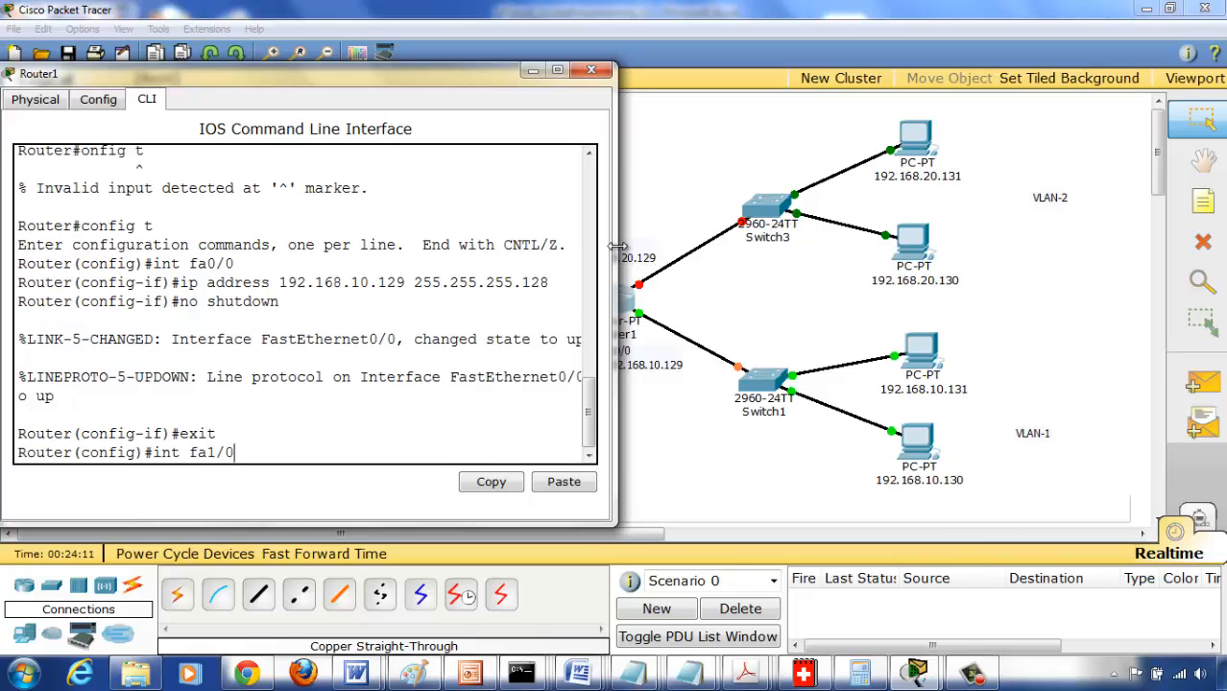
{"action": "key", "text": "Return"}
{"action": "type", "text": "ip"}
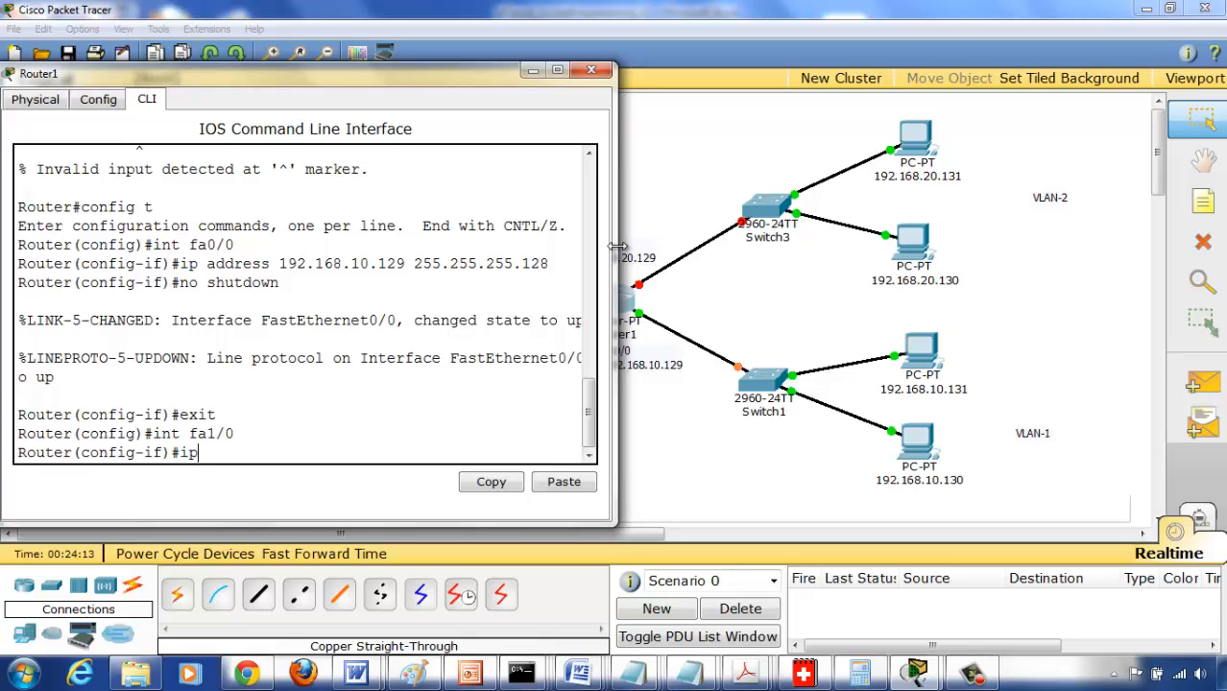
{"action": "type", "text": " address"}
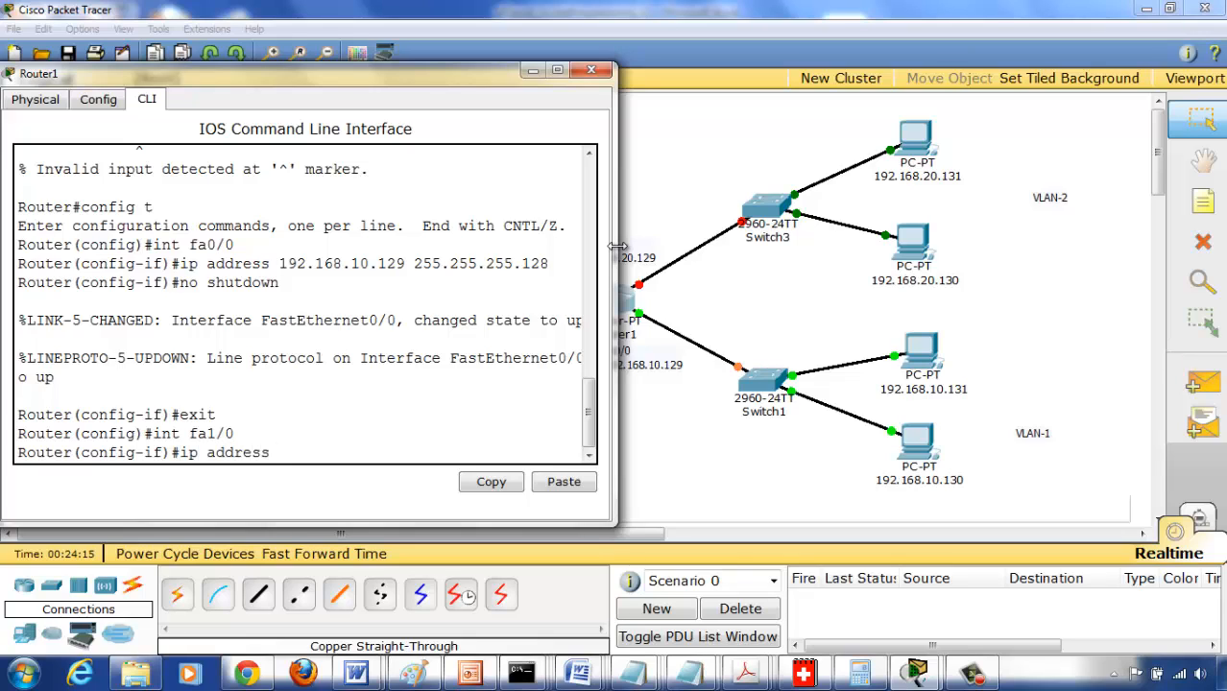
{"action": "type", "text": " 192.168."}
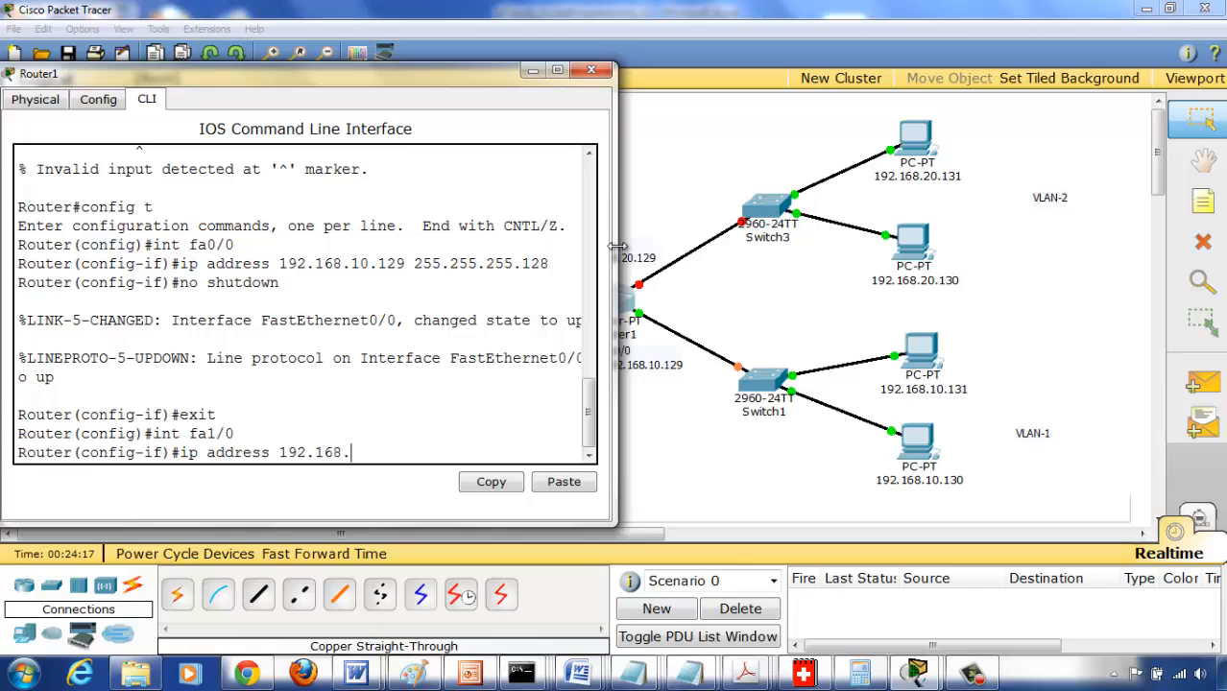
{"action": "type", "text": "20.129 255.255."}
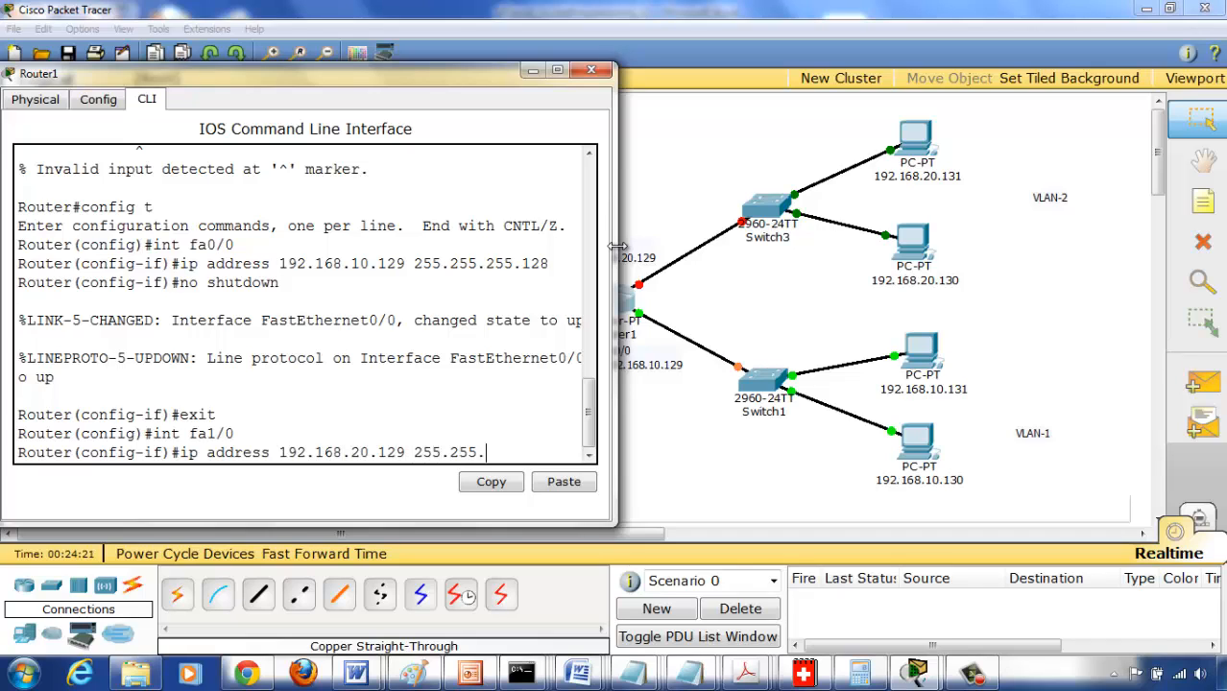
{"action": "type", "text": "255.128"}
{"action": "key", "text": "Return"}
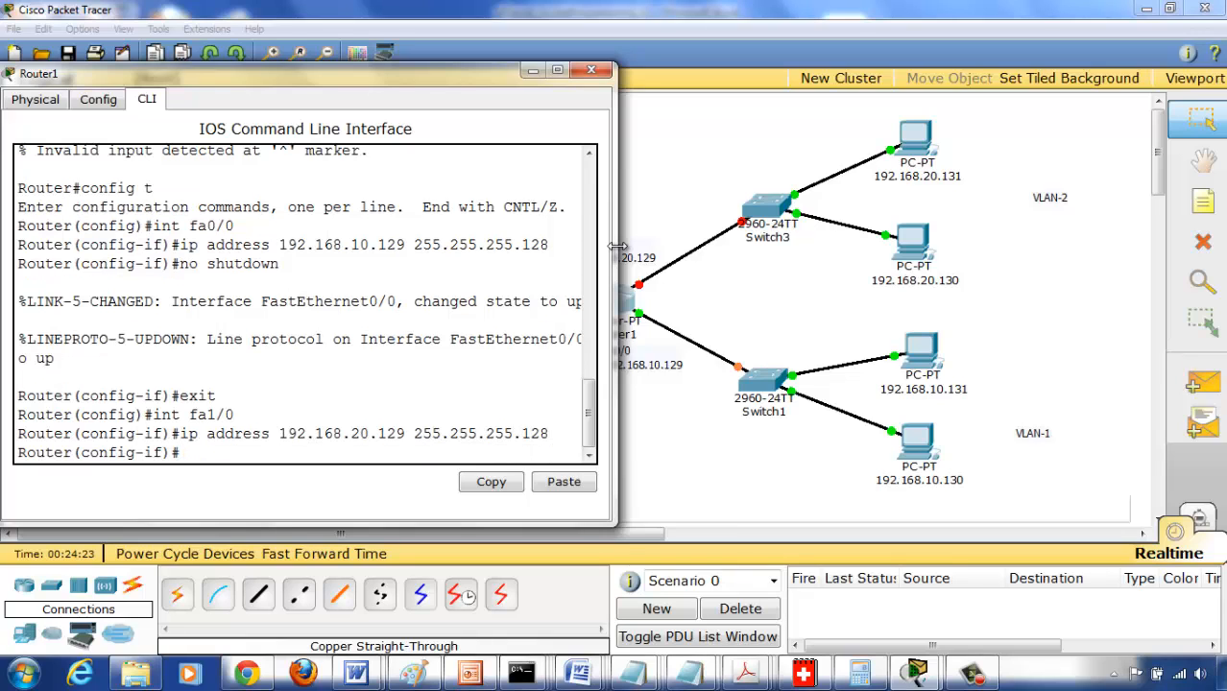
Enable Router1's fa1/0 with no shutdown and exit back to privileged mode.
{"action": "type", "text": "no shutd"}
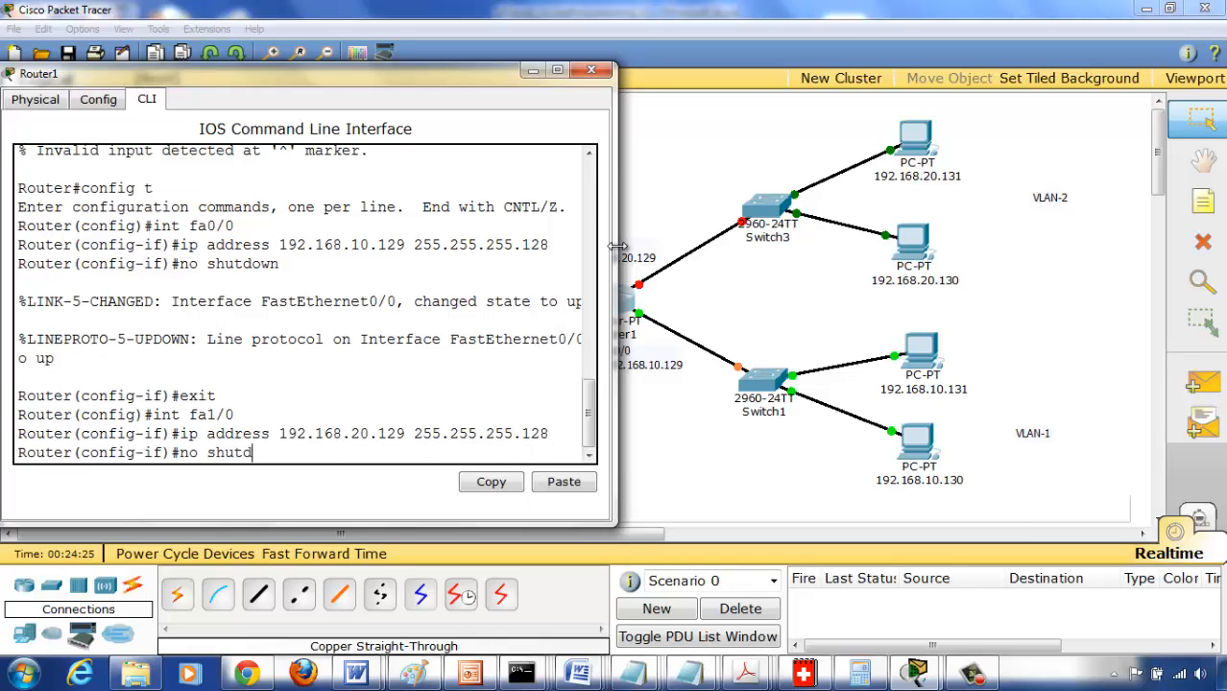
{"action": "type", "text": "own"}
{"action": "key", "text": "Return"}
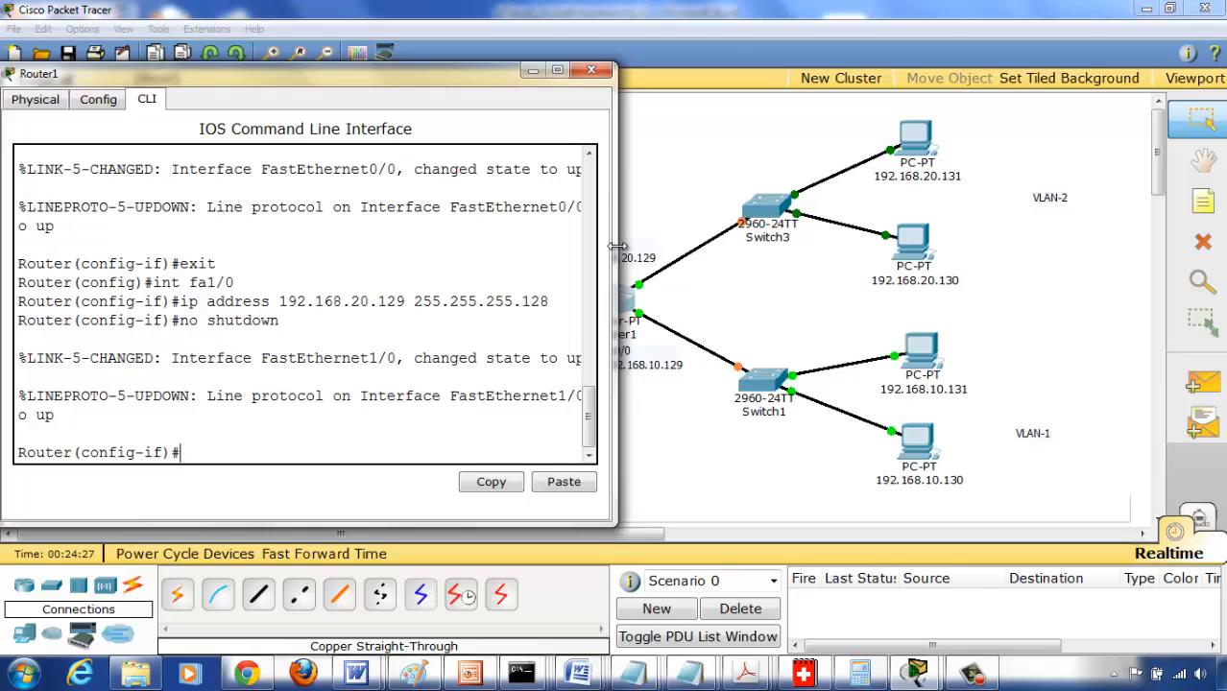
{"action": "type", "text": "exit"}
{"action": "key", "text": "Return"}
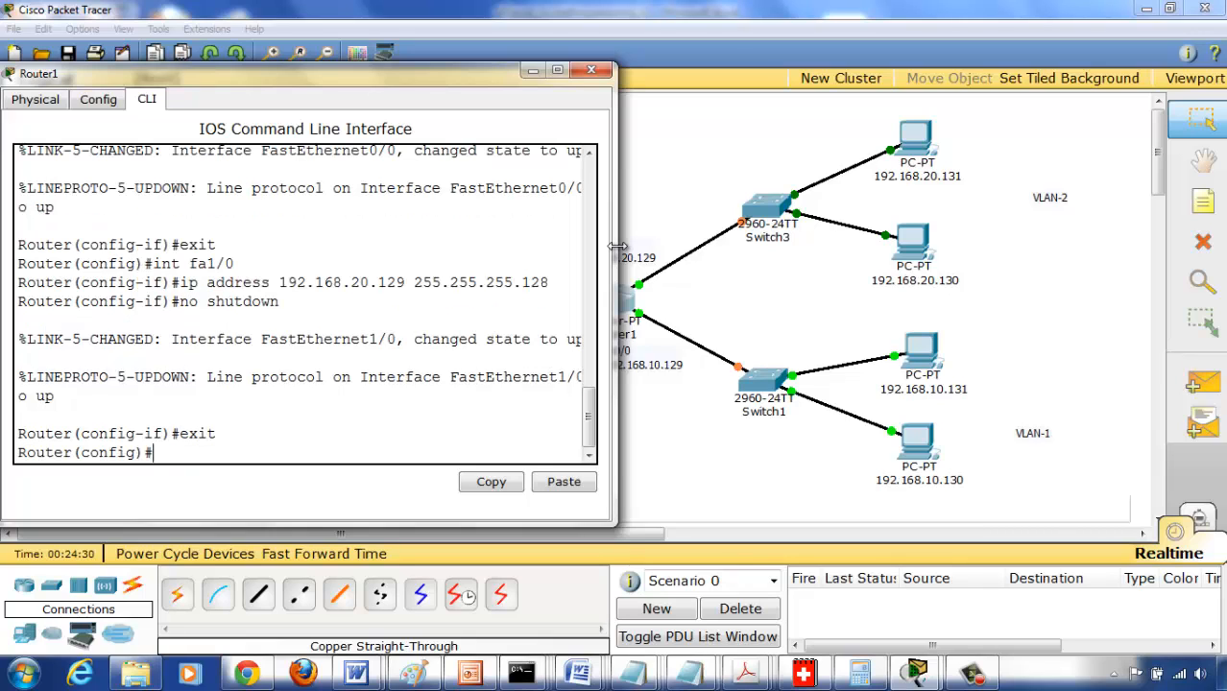
{"action": "type", "text": "exit"}
{"action": "key", "text": "Return"}
Examine Router1's routing table with show ip route and close the router window.
{"action": "type", "text": "sh"}
{"action": "key", "text": "BackSpace"}
{"action": "key", "text": "BackSpace"}
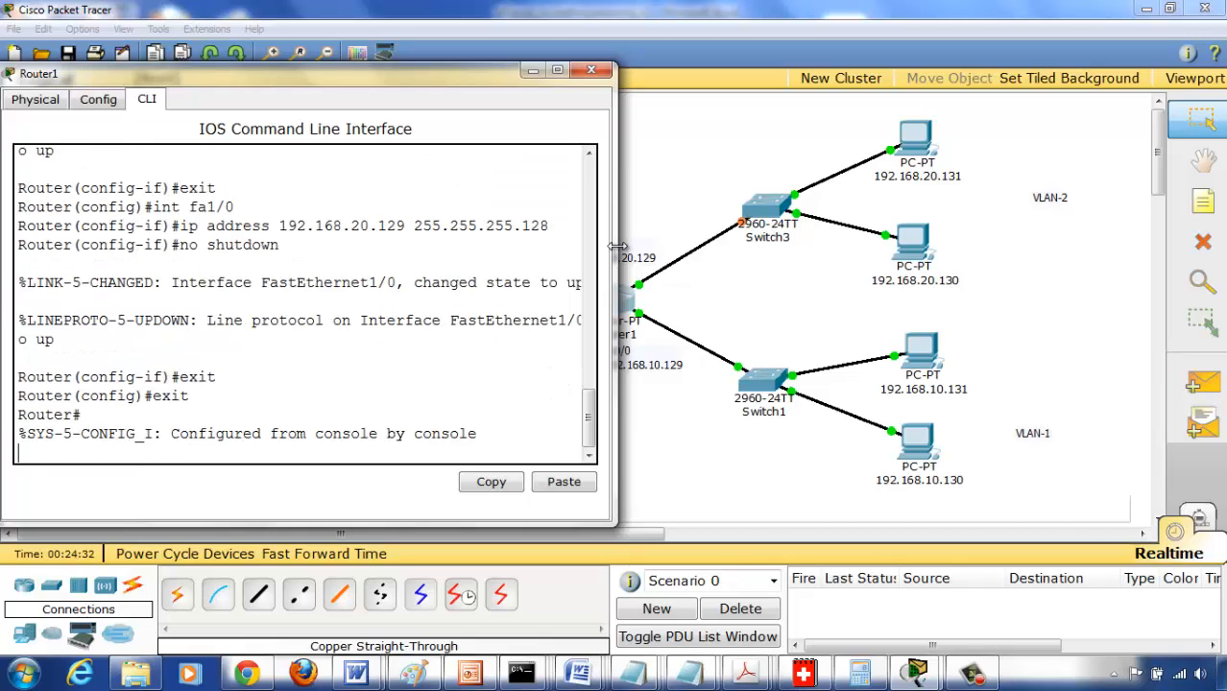
{"action": "key", "text": "Return"}
{"action": "type", "text": "show i"}
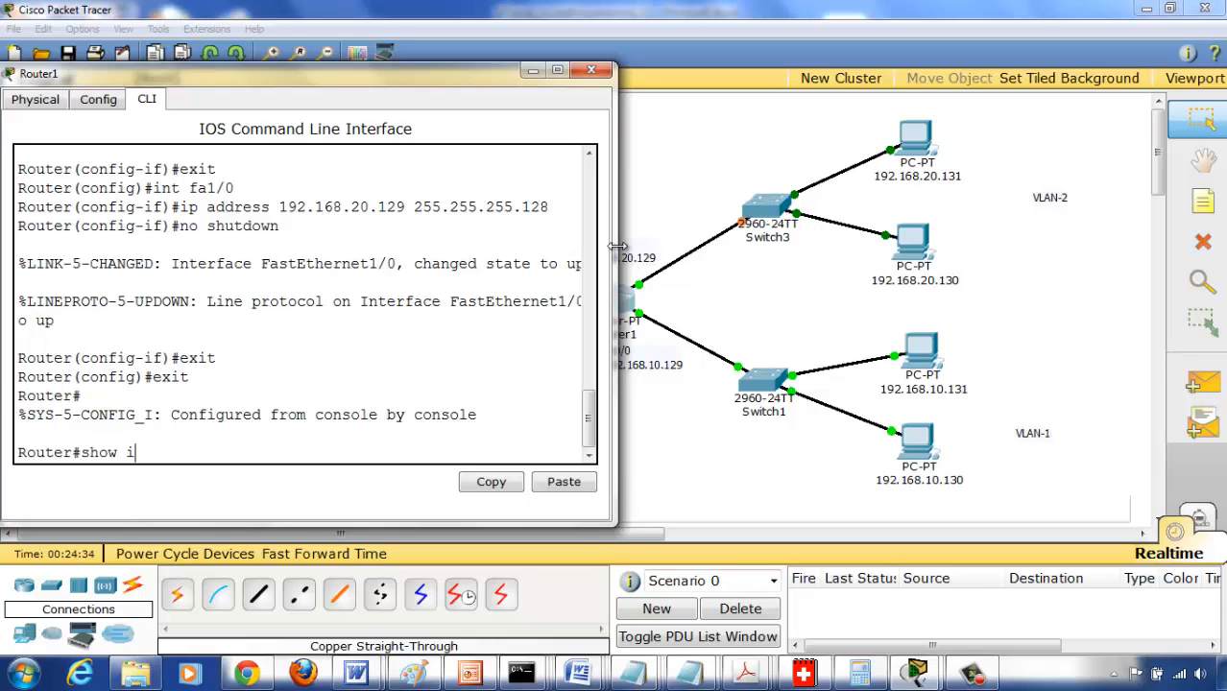
{"action": "type", "text": "p route"}
{"action": "key", "text": "Return"}
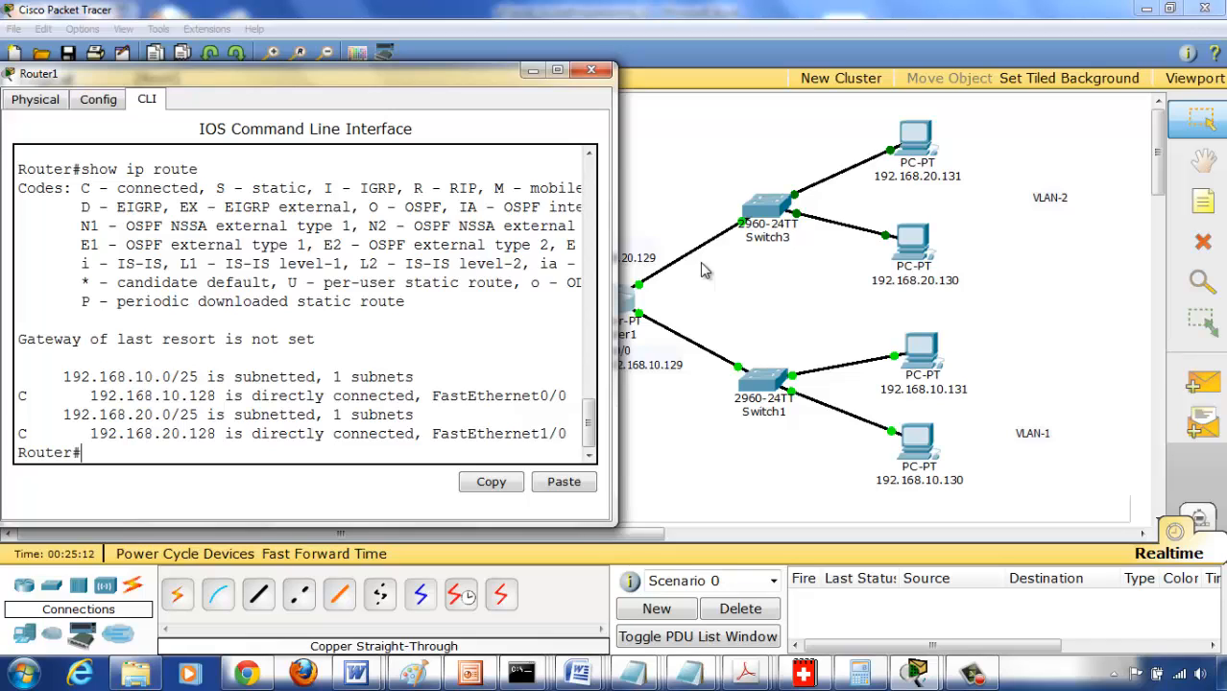
{"action": "left_click", "coordinate": [591, 69]}
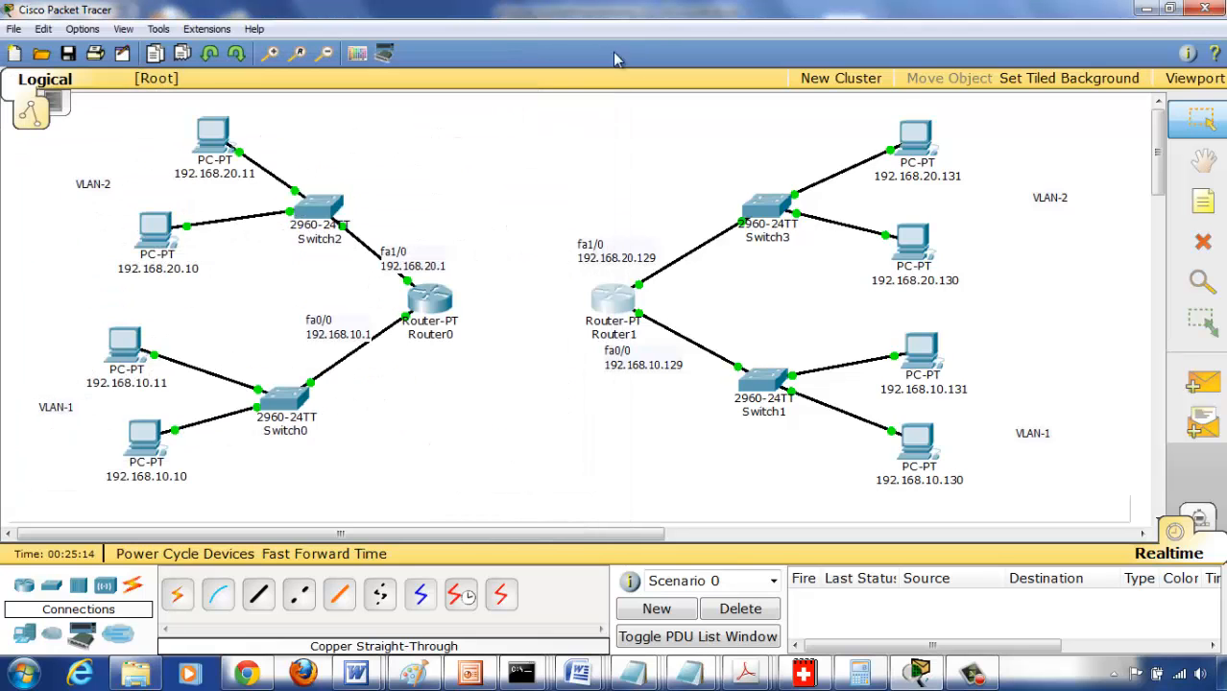
Open the IP configuration of the PC labelled 192.168.10.130 and assign it the static IP address 192.168.10.130.
{"action": "left_click", "coordinate": [917, 441]}
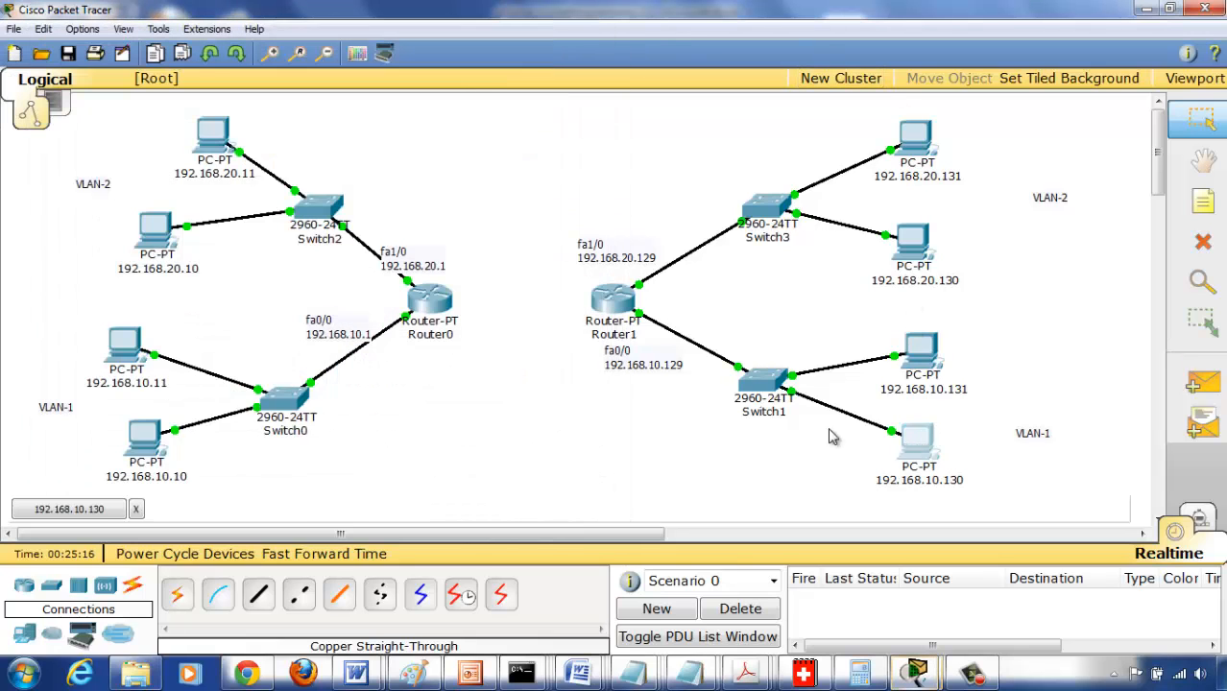
{"action": "left_click", "coordinate": [67, 510]}
{"action": "left_click", "coordinate": [191, 64]}
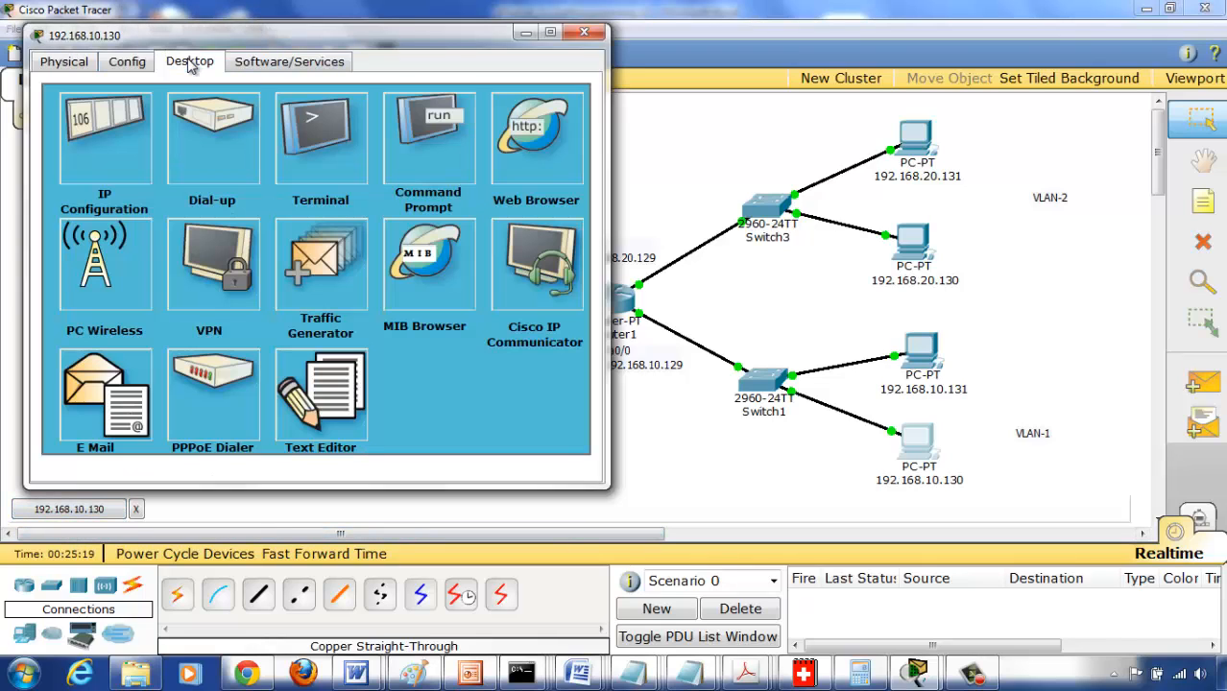
{"action": "left_click", "coordinate": [133, 176]}
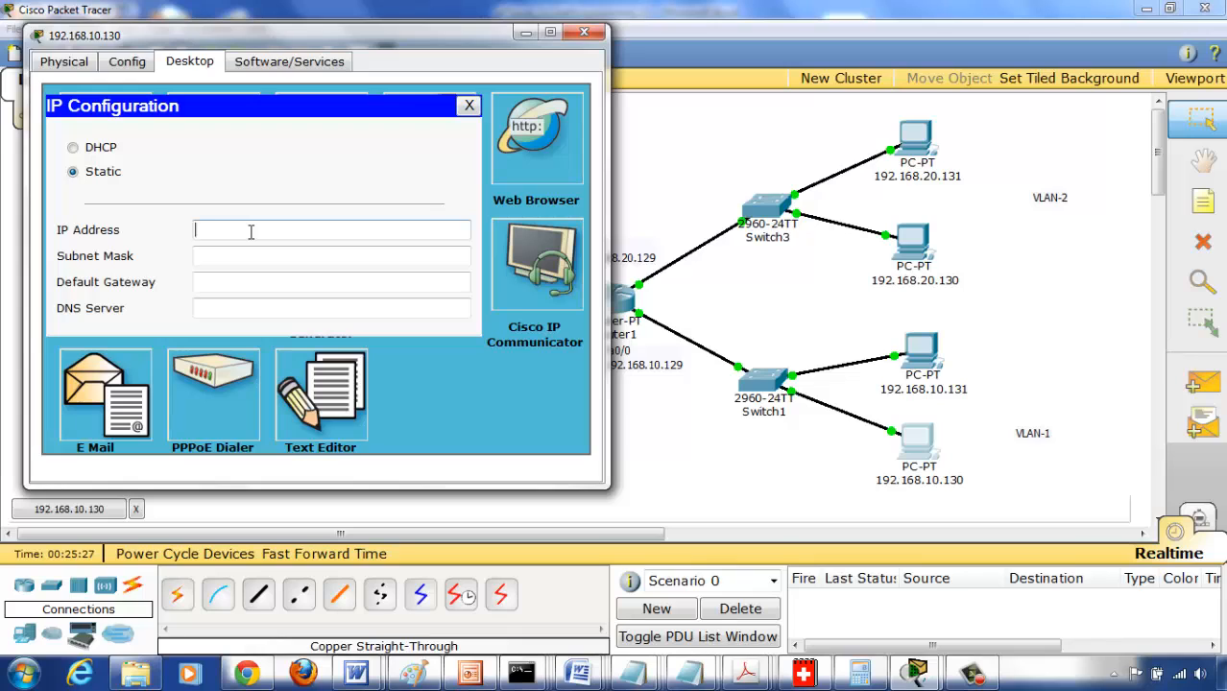
{"action": "type", "text": "192.168.10.130"}
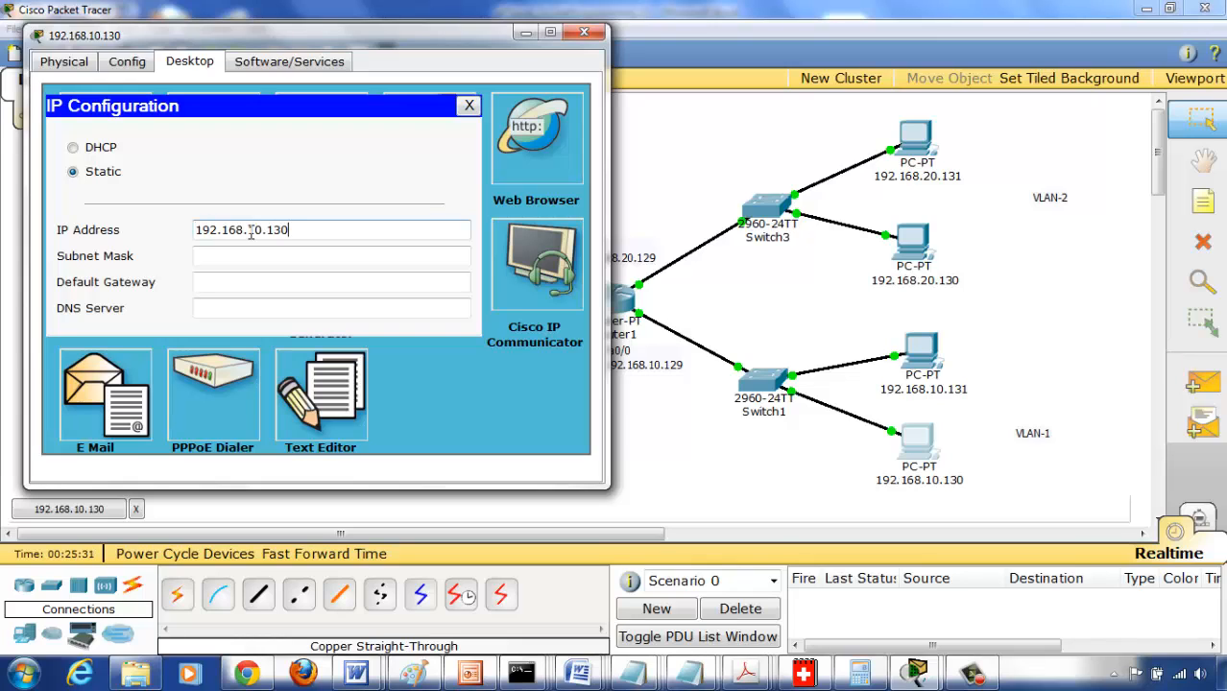
Set this PC's subnet mask to 255.255.255.128 and default gateway to 192.168.10.129, and close its window.
{"action": "key", "text": "Tab"}
{"action": "key", "text": "Tab"}
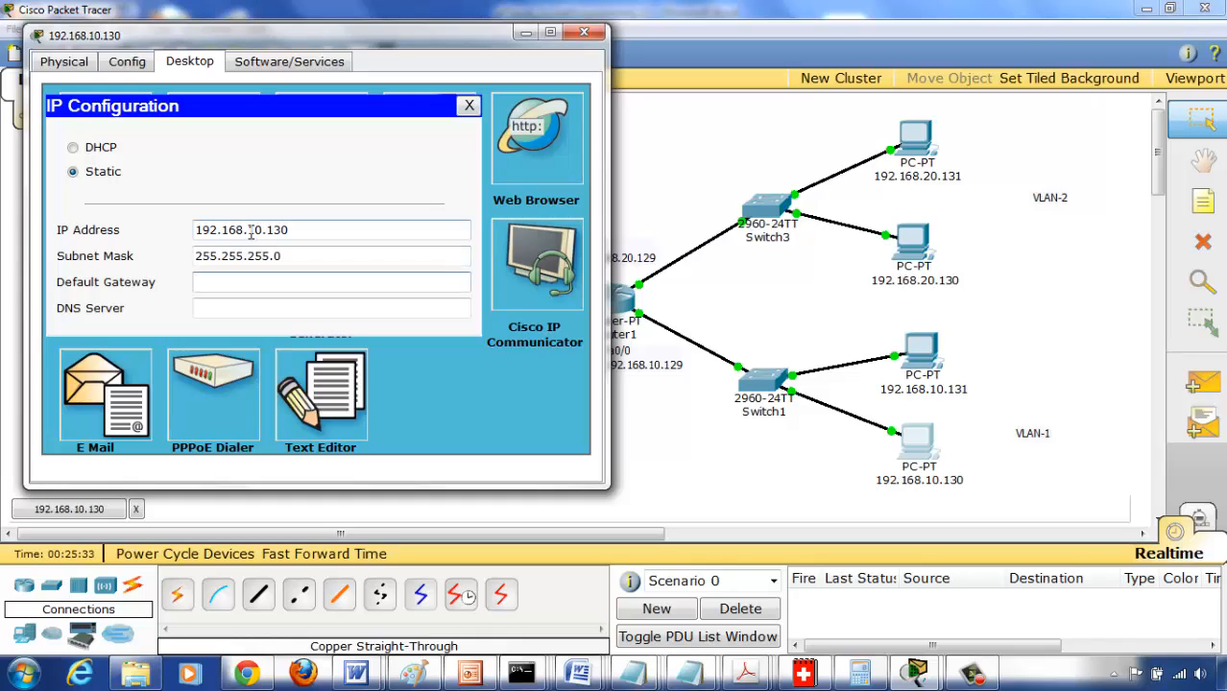
{"action": "left_click", "coordinate": [300, 260]}
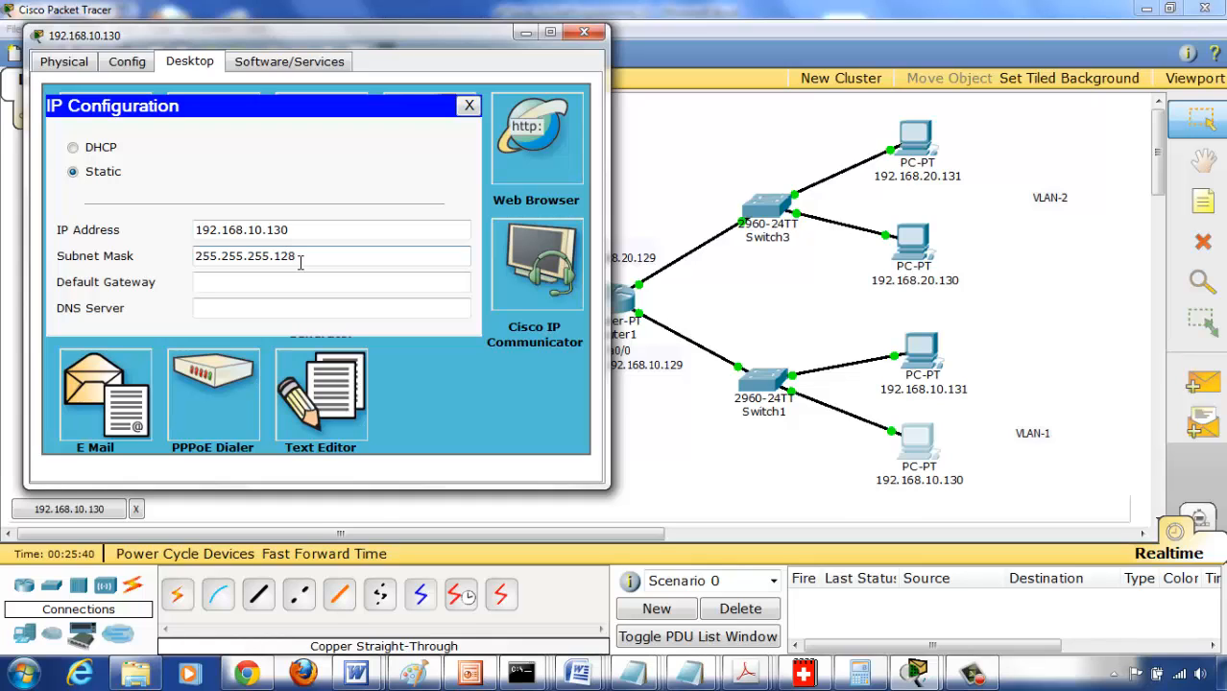
{"action": "left_click", "coordinate": [243, 283]}
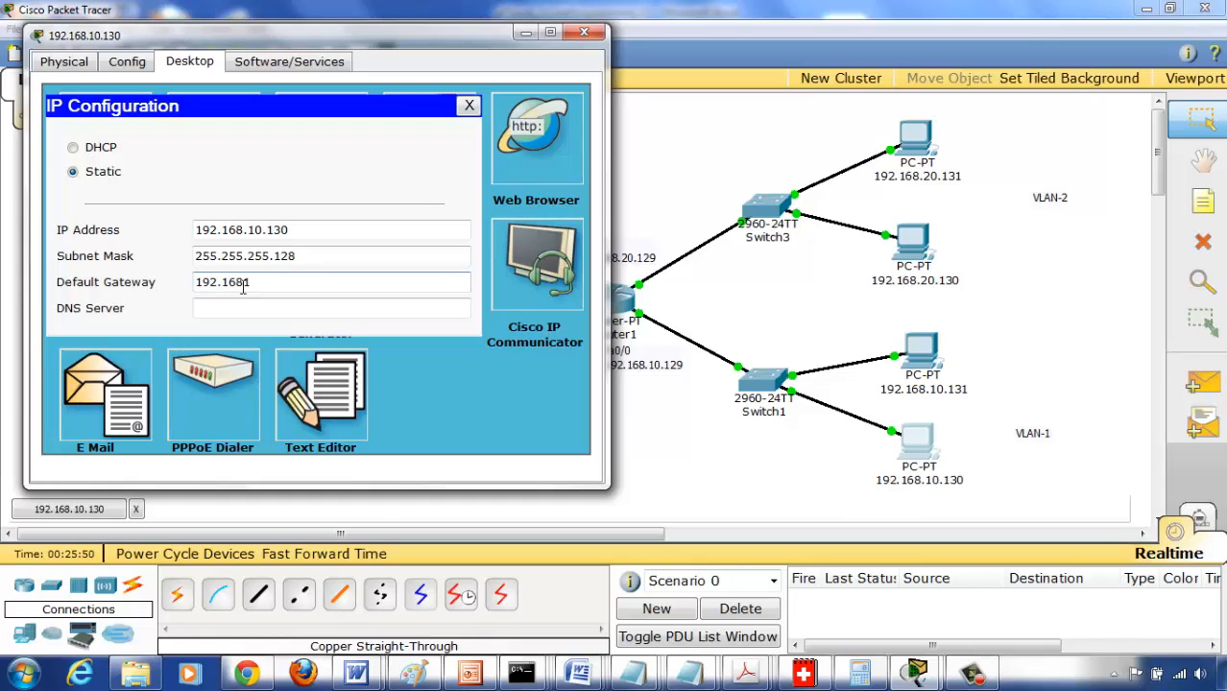
{"action": "type", "text": ".10.129"}
{"action": "left_click", "coordinate": [584, 32]}
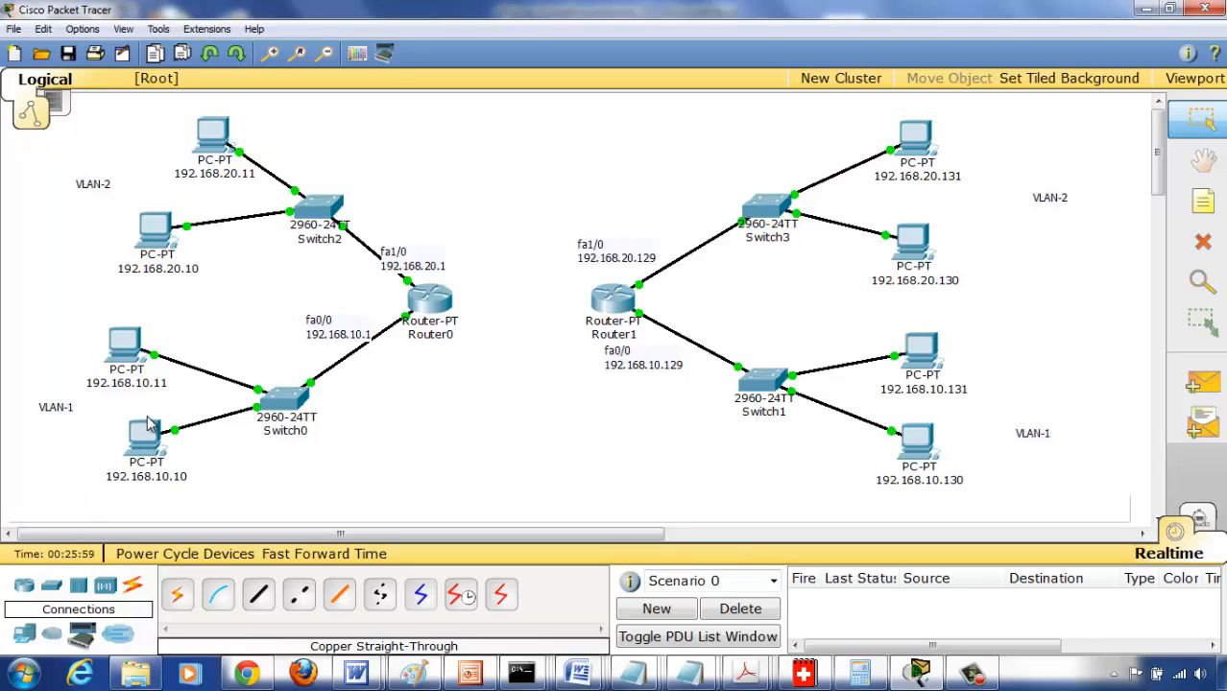
Set the subnet mask of PC 192.168.10.10 on Switch0 to 255.255.255.128 and close its window.
{"action": "left_click", "coordinate": [144, 440]}
{"action": "left_click", "coordinate": [182, 213]}
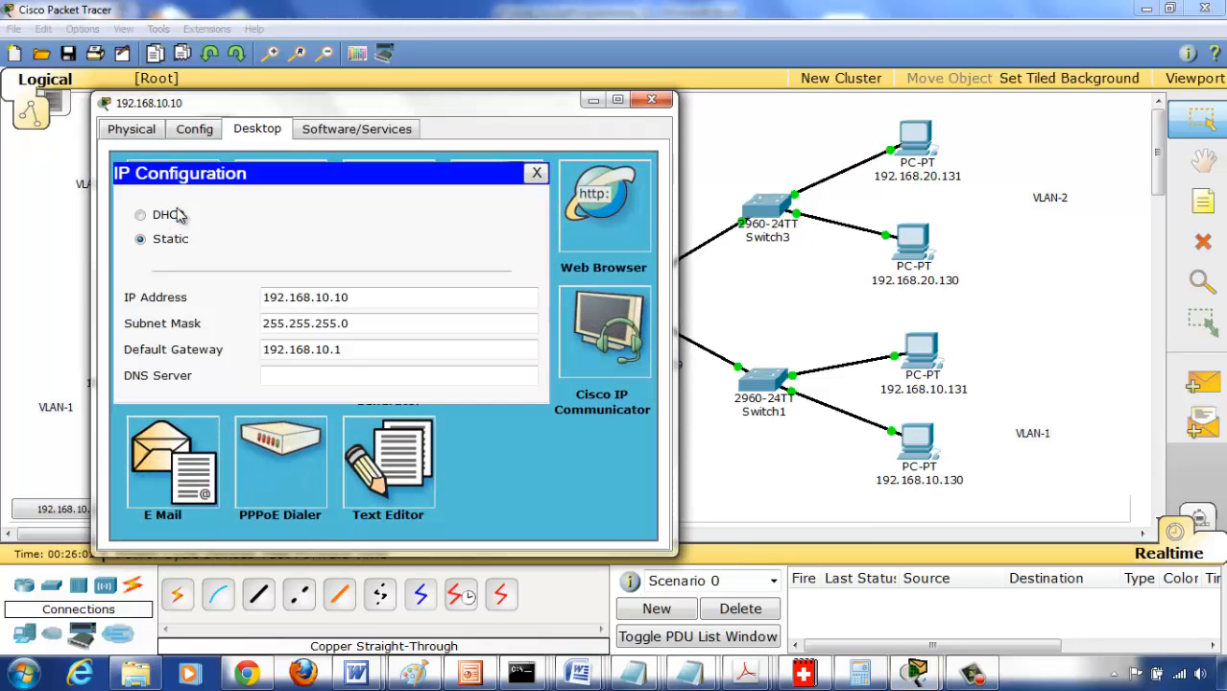
{"action": "left_click", "coordinate": [351, 329]}
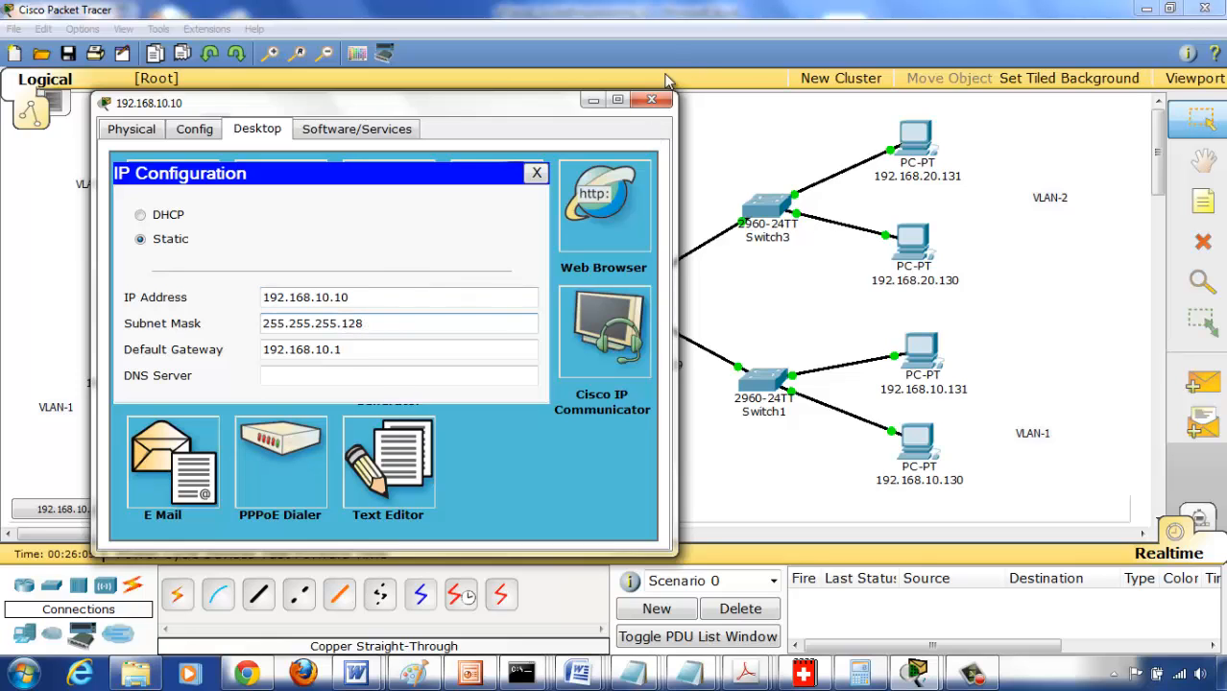
{"action": "left_click", "coordinate": [652, 100]}
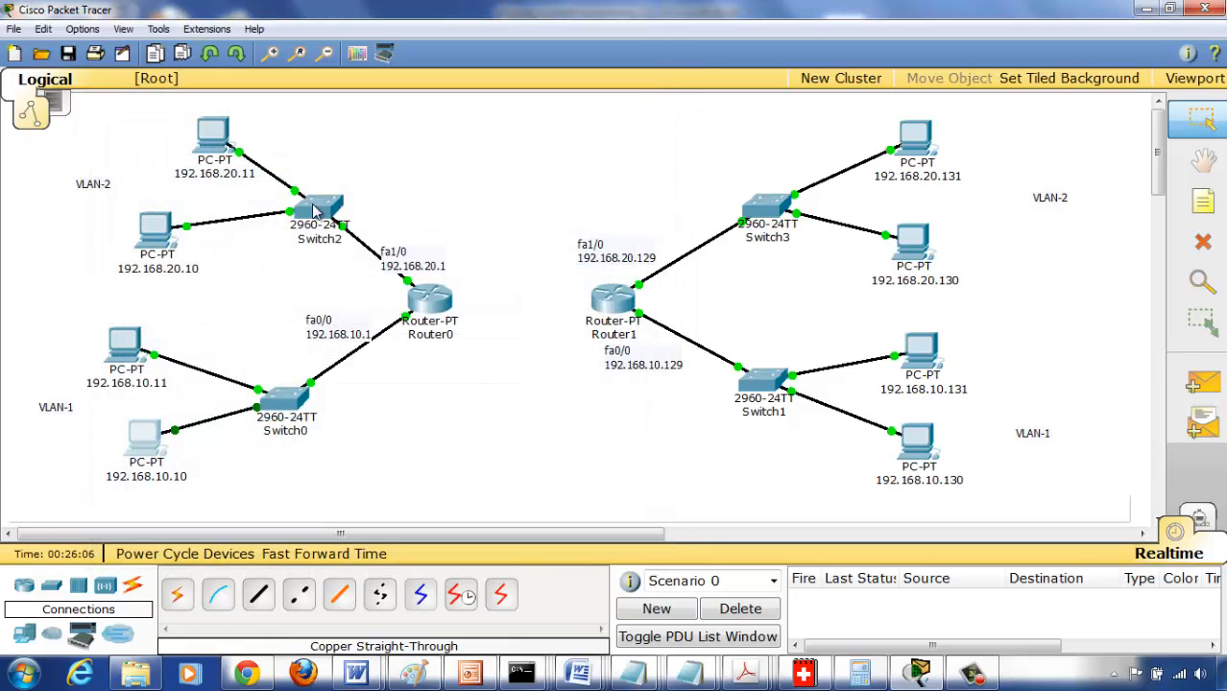
Set the subnet mask of PC 192.168.10.11 on Switch0 to 255.255.255.128 and close its window.
{"action": "left_click", "coordinate": [126, 341]}
{"action": "left_click", "coordinate": [50, 511]}
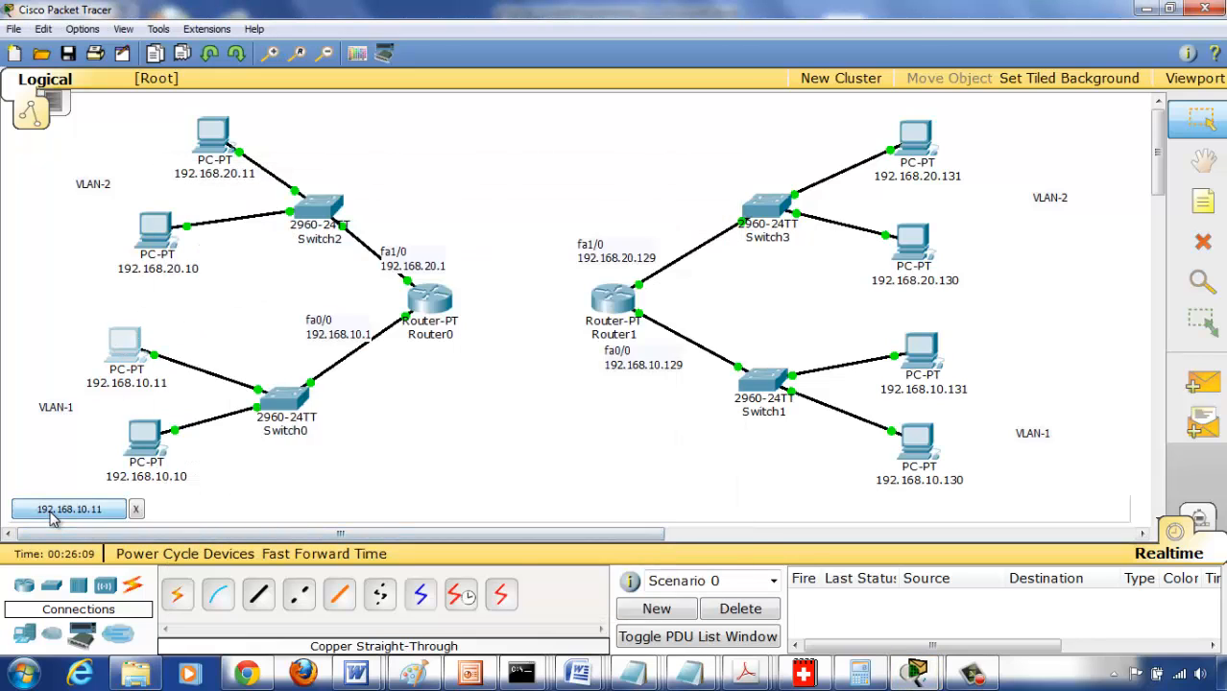
{"action": "left_click", "coordinate": [232, 293]}
{"action": "left_click", "coordinate": [444, 394]}
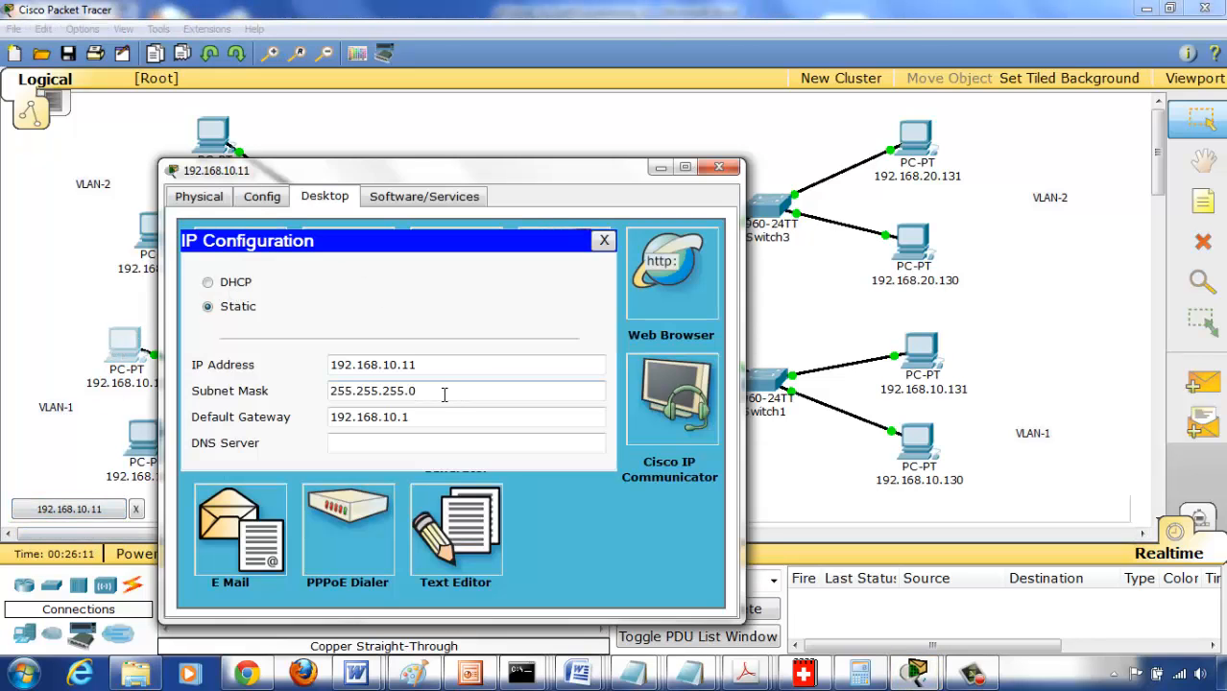
{"action": "type", "text": "128"}
{"action": "left_click", "coordinate": [718, 167]}
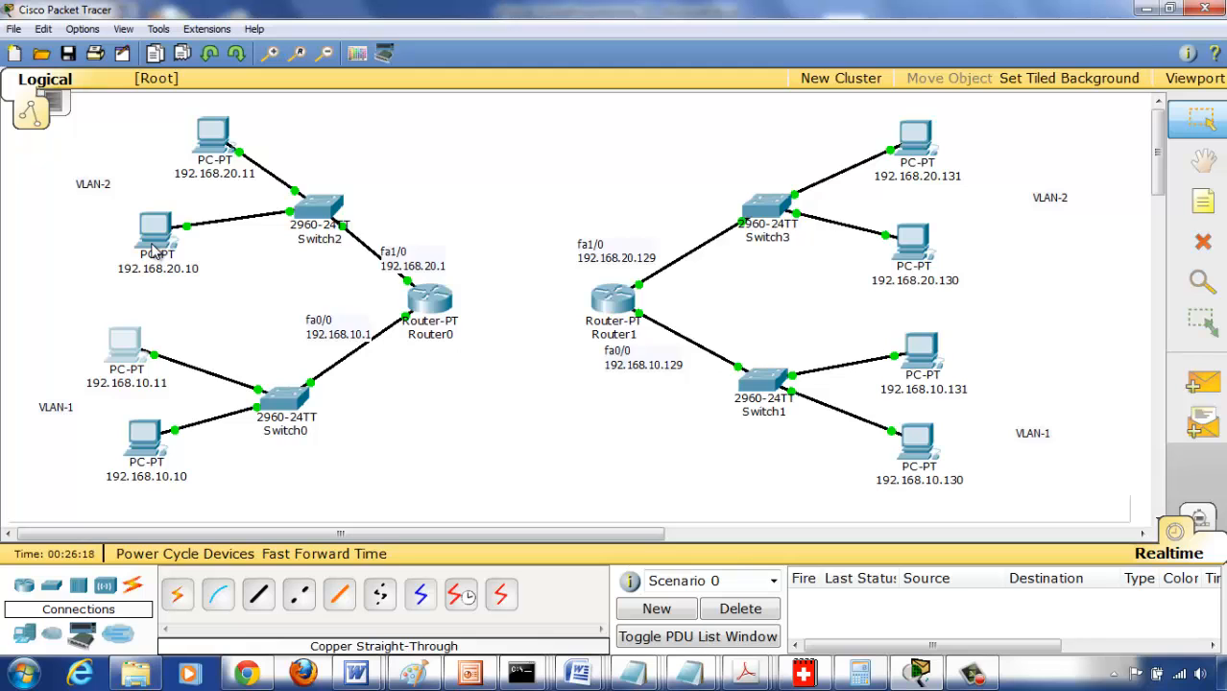
Set the subnet mask of PC 192.168.20.10 on Switch2 to 255.255.255.128 and close its window.
{"action": "mouse_move", "coordinate": [154, 251]}
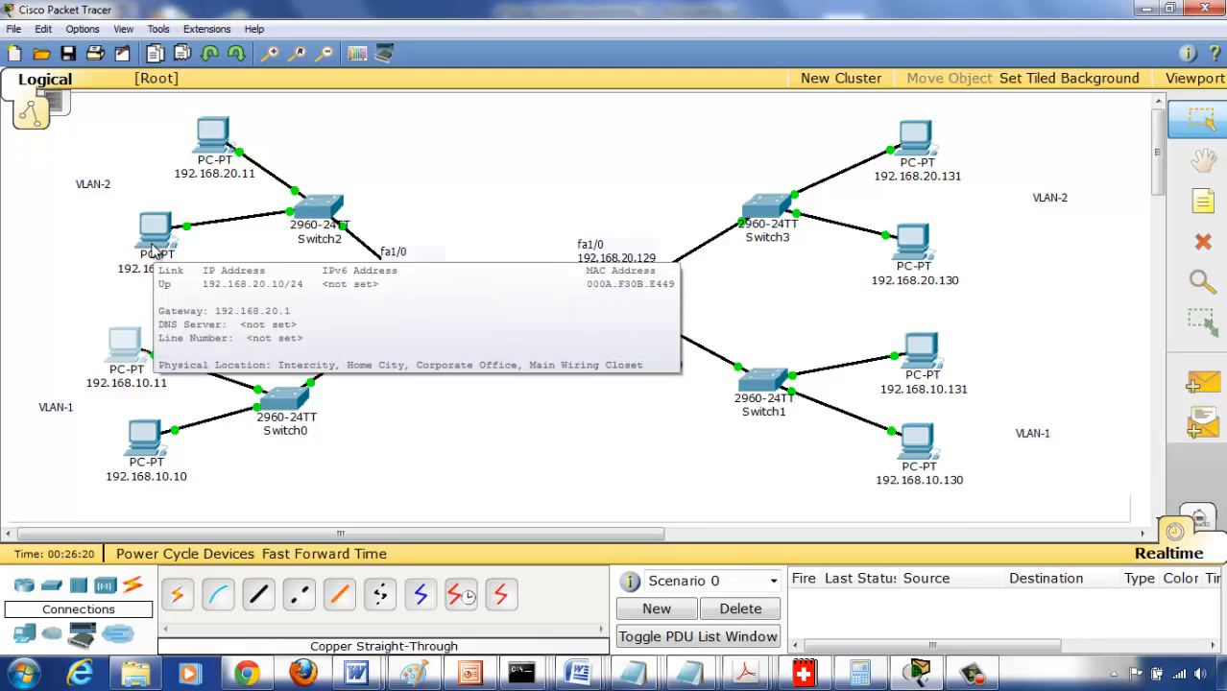
{"action": "left_click", "coordinate": [154, 252]}
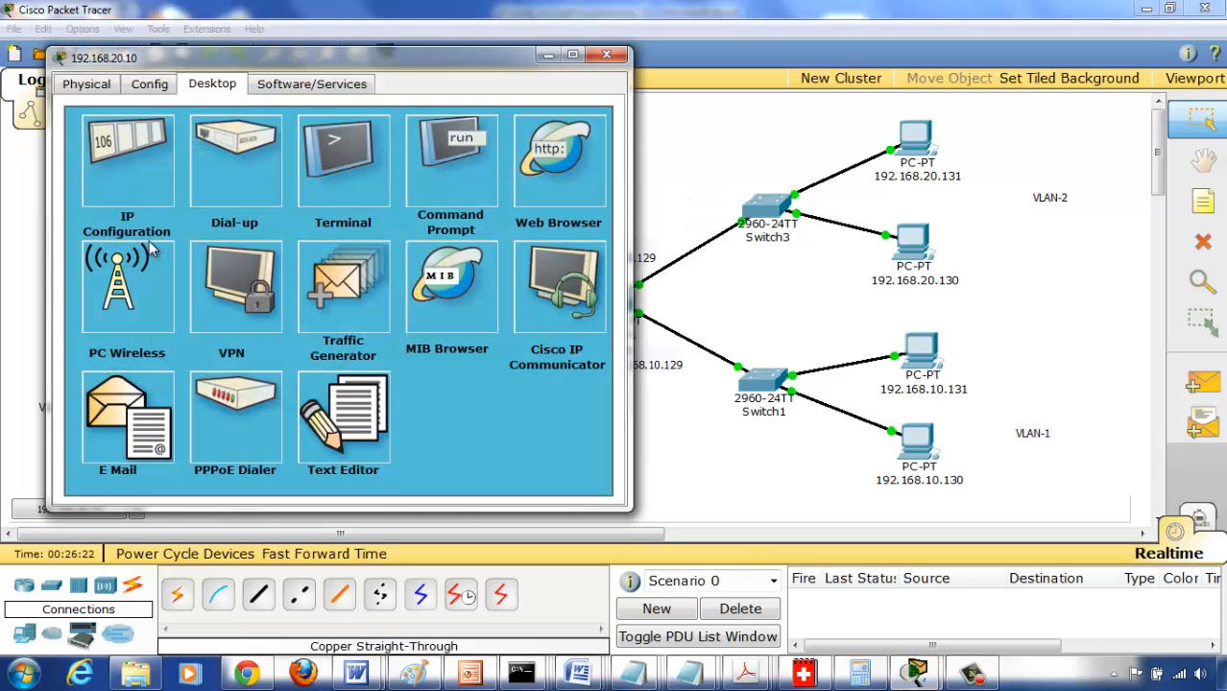
{"action": "left_click", "coordinate": [153, 158]}
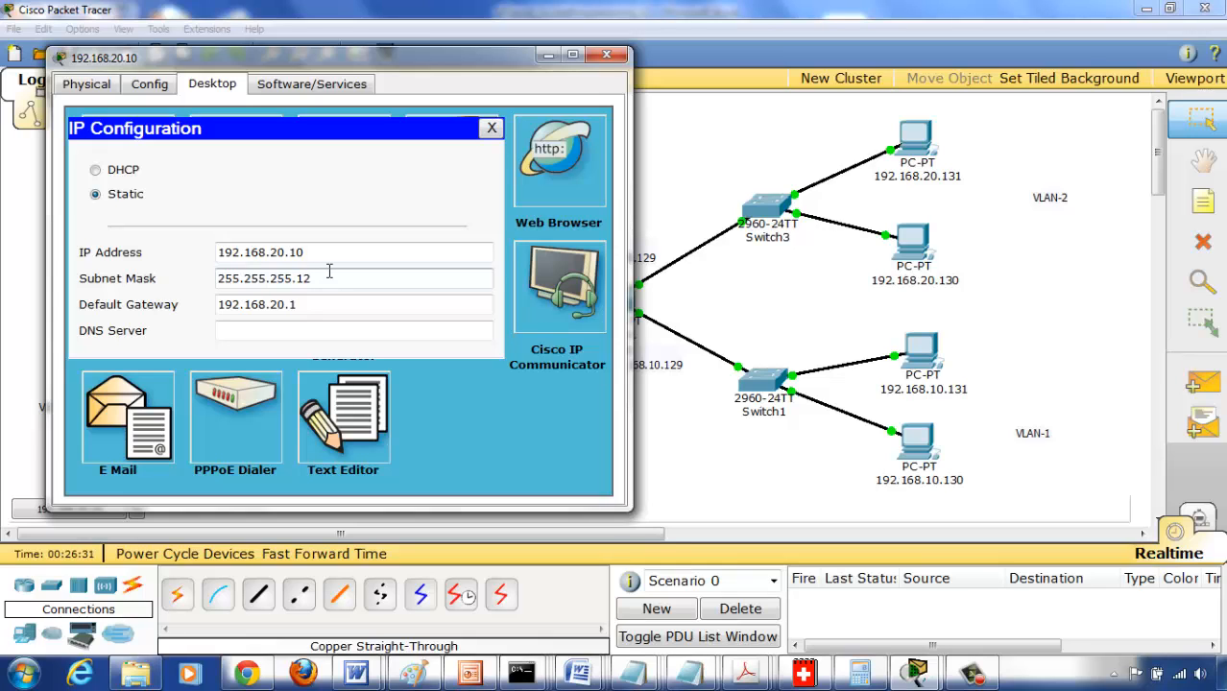
{"action": "type", "text": "8"}
{"action": "left_click", "coordinate": [605, 55]}
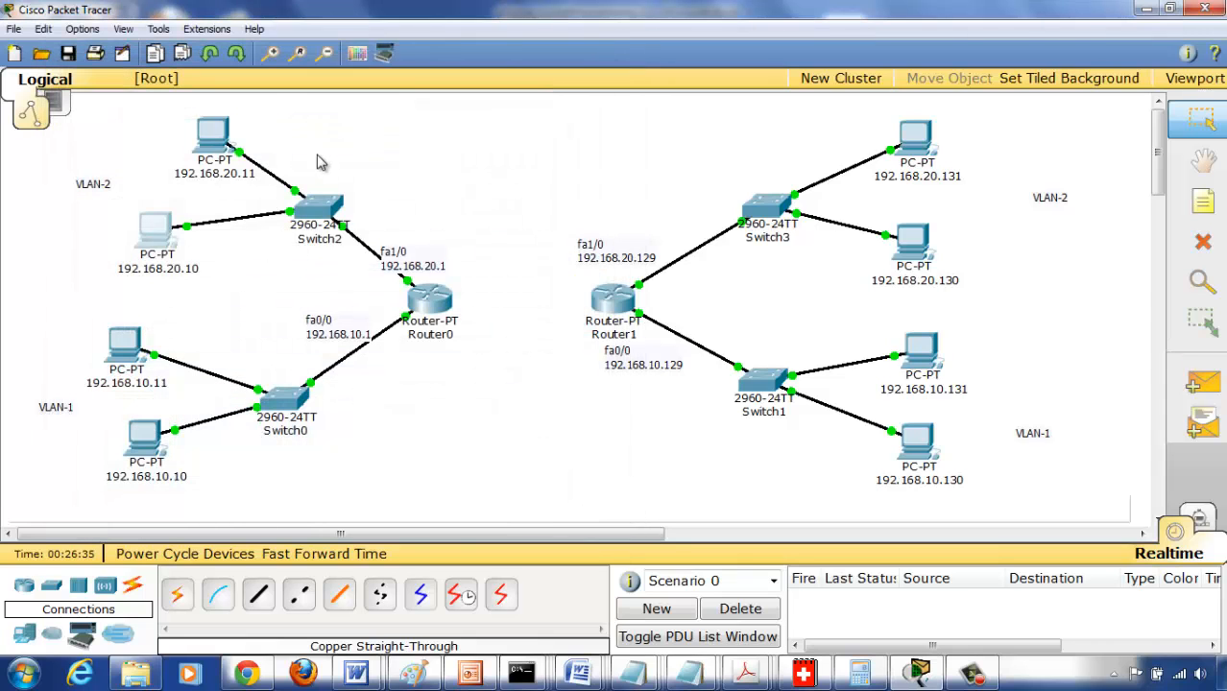
Set the subnet mask of PC 192.168.20.11 on Switch2 to 255.255.255.128 and close its window.
{"action": "left_click", "coordinate": [216, 144]}
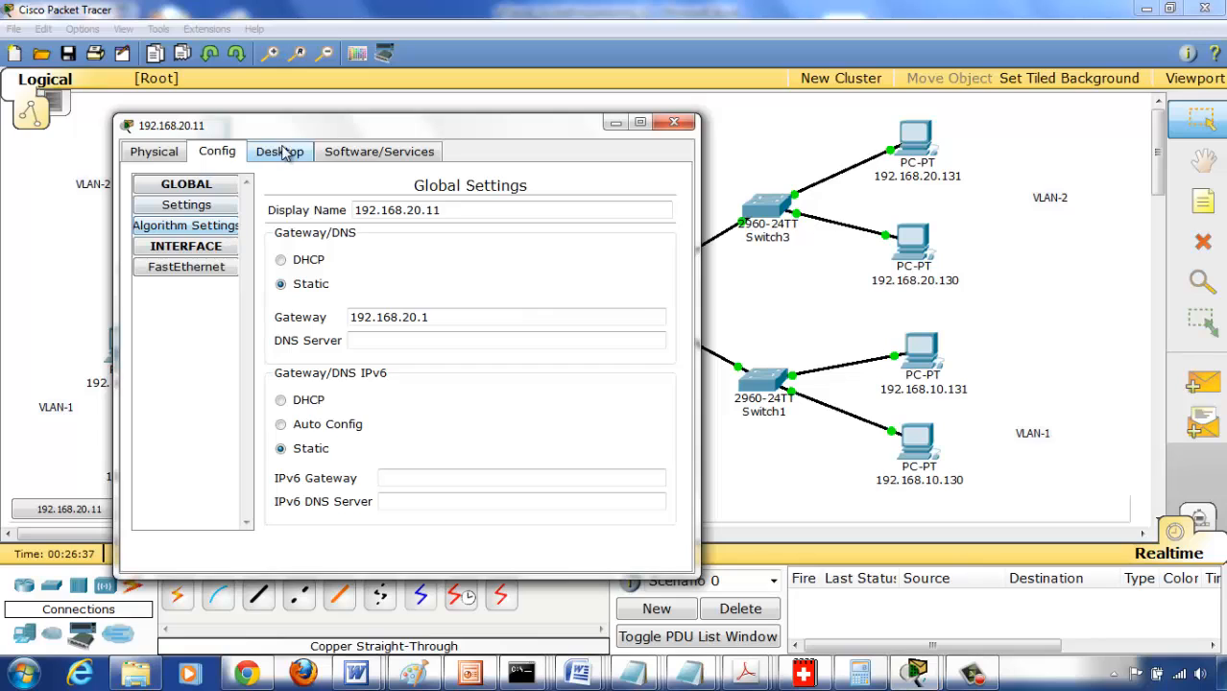
{"action": "left_click", "coordinate": [279, 154]}
{"action": "left_click", "coordinate": [168, 279]}
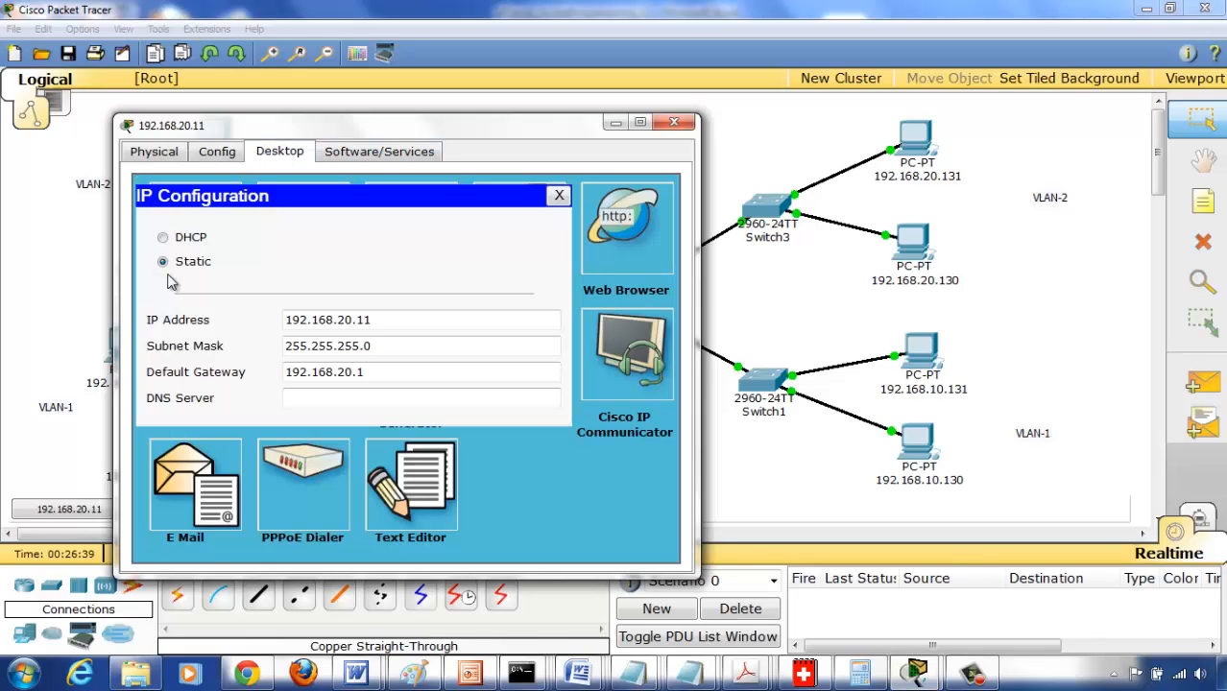
{"action": "left_click", "coordinate": [377, 345]}
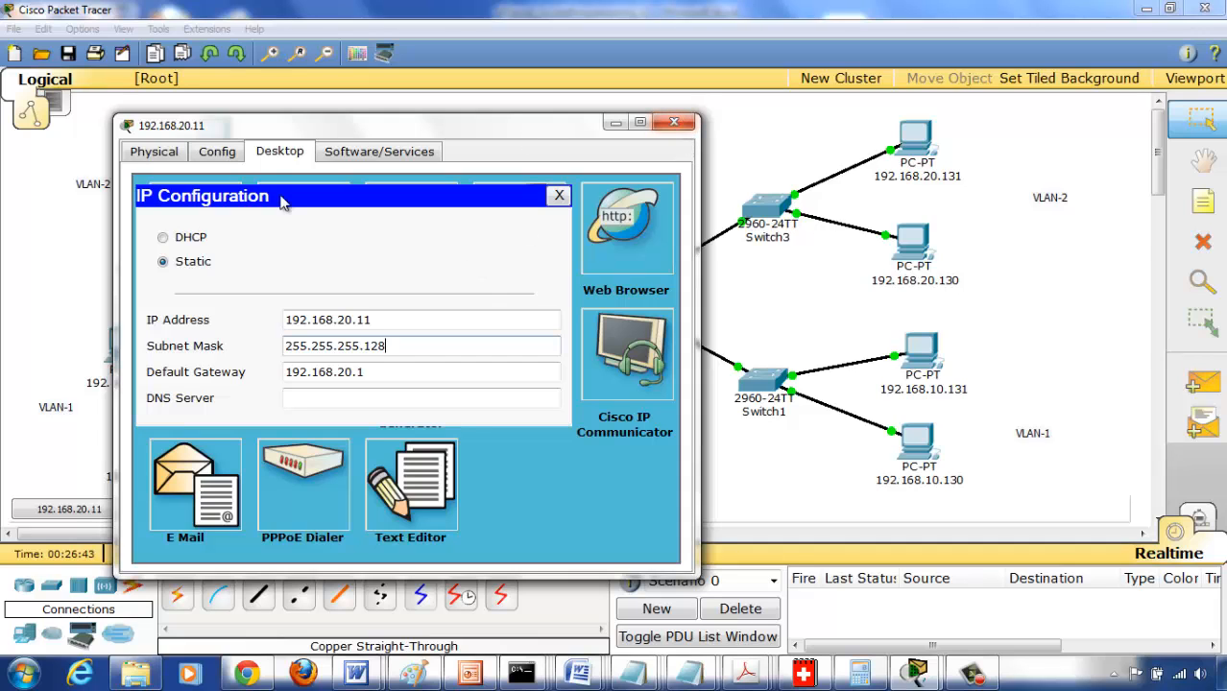
{"action": "left_click", "coordinate": [559, 195]}
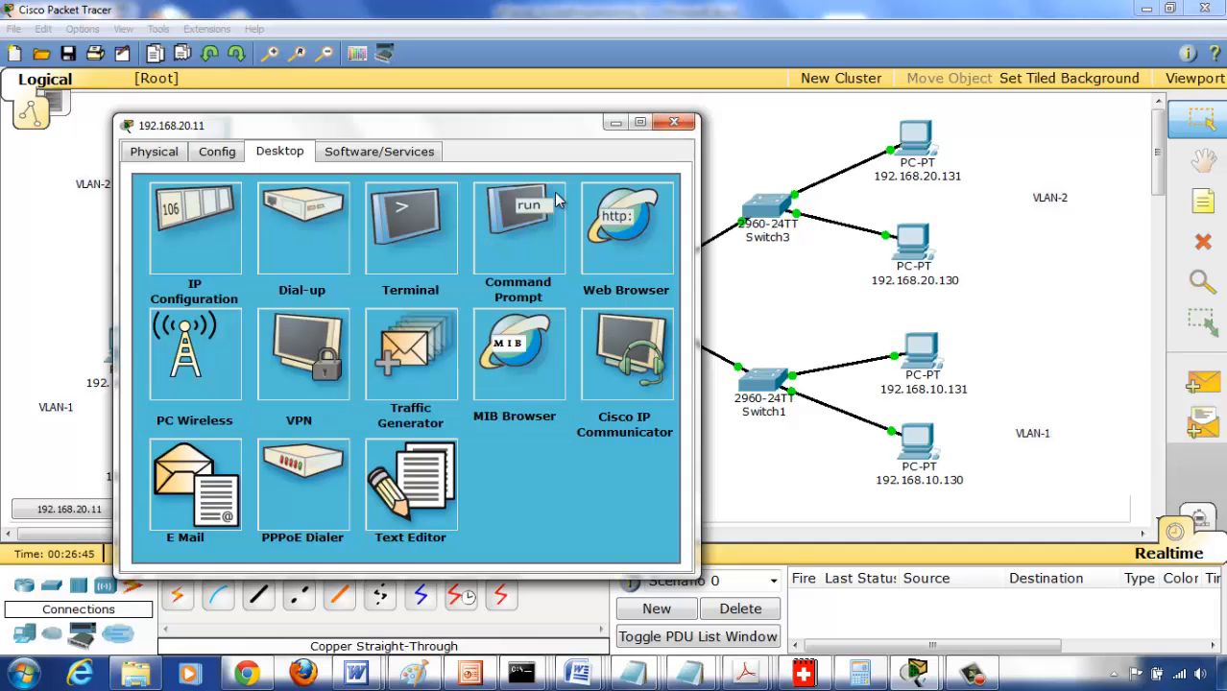
{"action": "left_click", "coordinate": [674, 122]}
Check the IP configuration of PC 192.168.20.10 on Switch2 and close its window.
{"action": "left_click", "coordinate": [152, 236]}
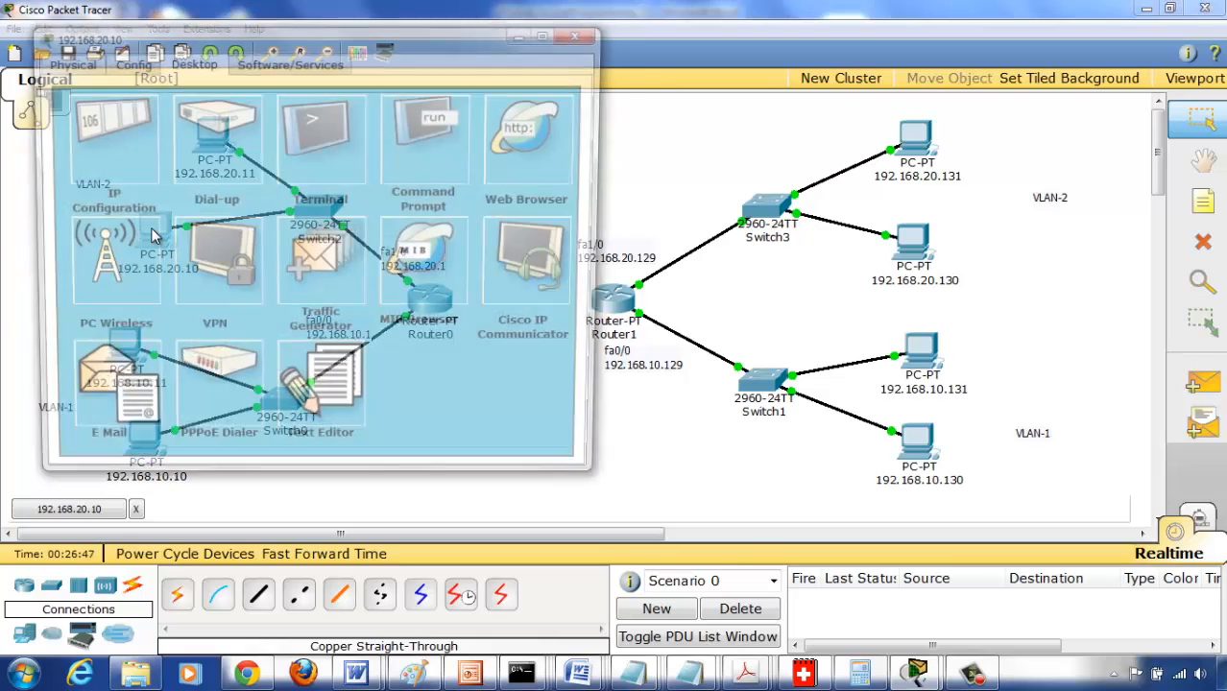
{"action": "left_click", "coordinate": [152, 235]}
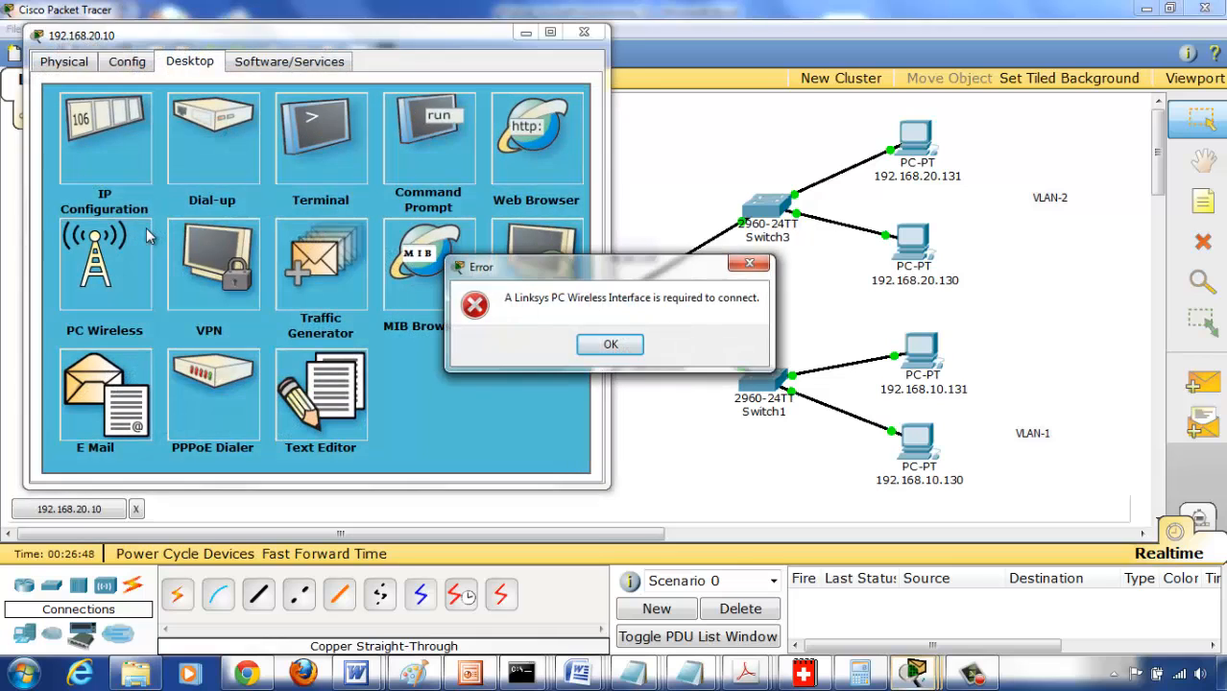
{"action": "left_click", "coordinate": [609, 346]}
{"action": "left_click", "coordinate": [82, 145]}
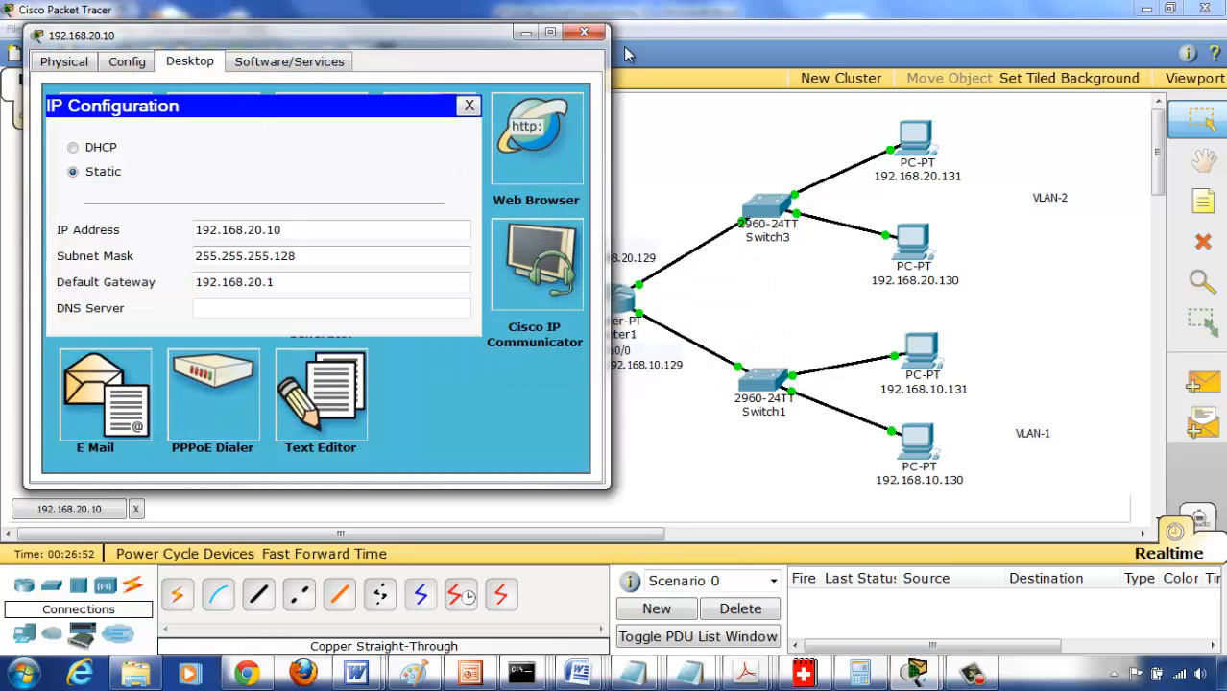
{"action": "left_click", "coordinate": [584, 31]}
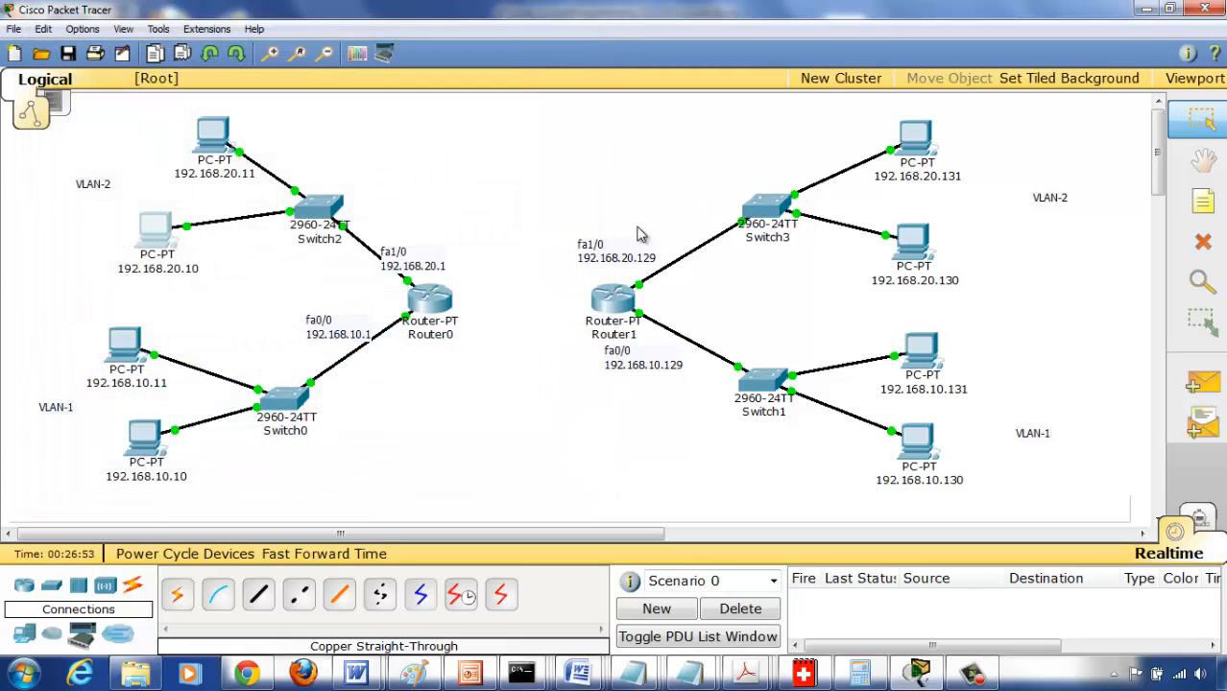
Open the IP configuration of the PC labelled 192.168.10.131 and assign it the static IP address 192.168.10.131.
{"action": "left_click", "coordinate": [910, 351]}
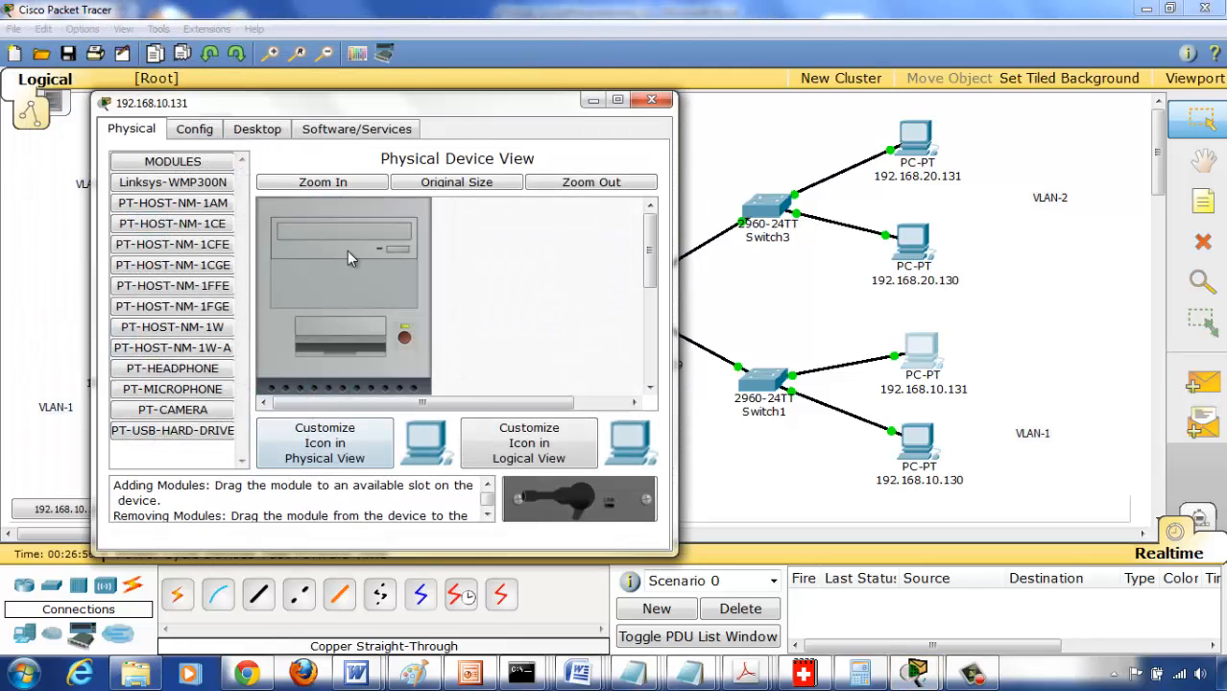
{"action": "left_click", "coordinate": [267, 140]}
{"action": "left_click", "coordinate": [197, 210]}
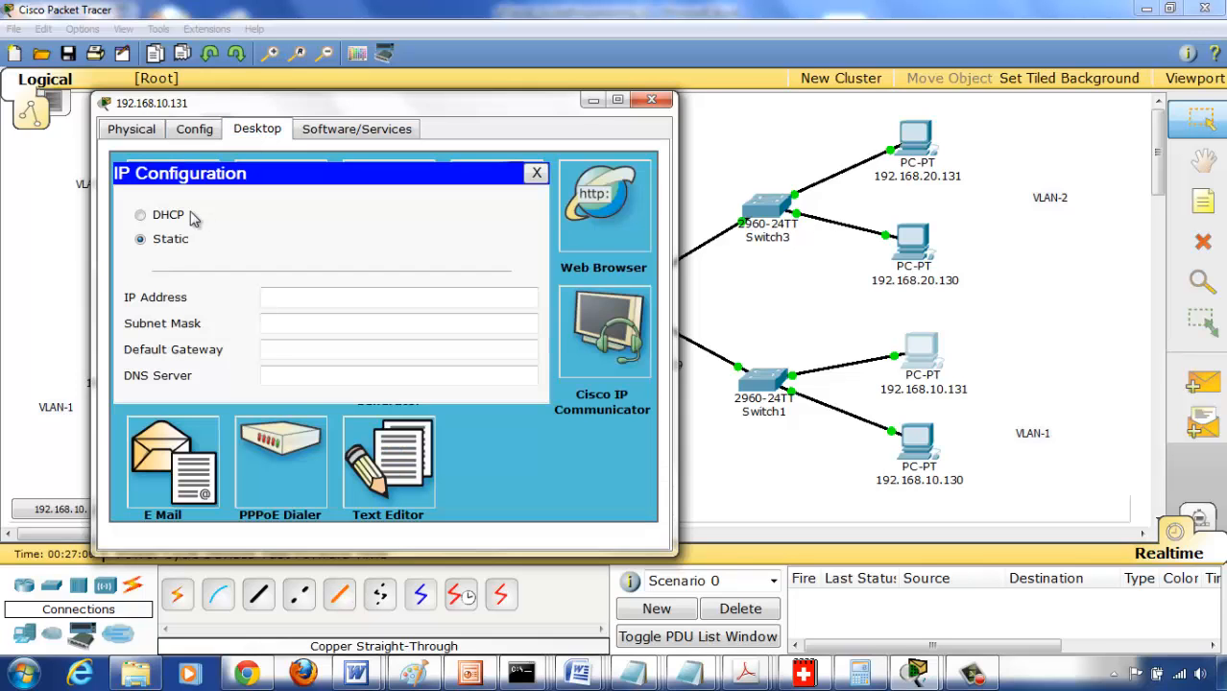
{"action": "left_click", "coordinate": [277, 299]}
{"action": "type", "text": "192"}
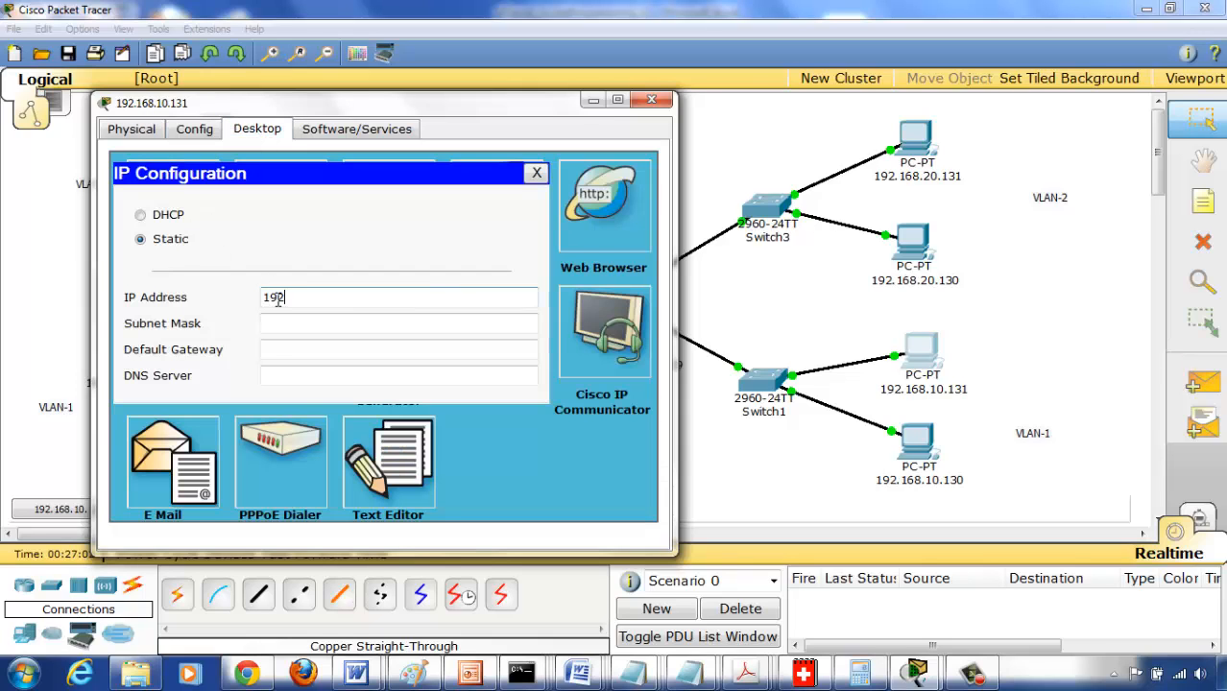
{"action": "type", "text": ".168.10.131"}
Give this PC the subnet mask 255.255.255.128 and default gateway 192.168.10.129, and close its window.
{"action": "key", "text": "Tab"}
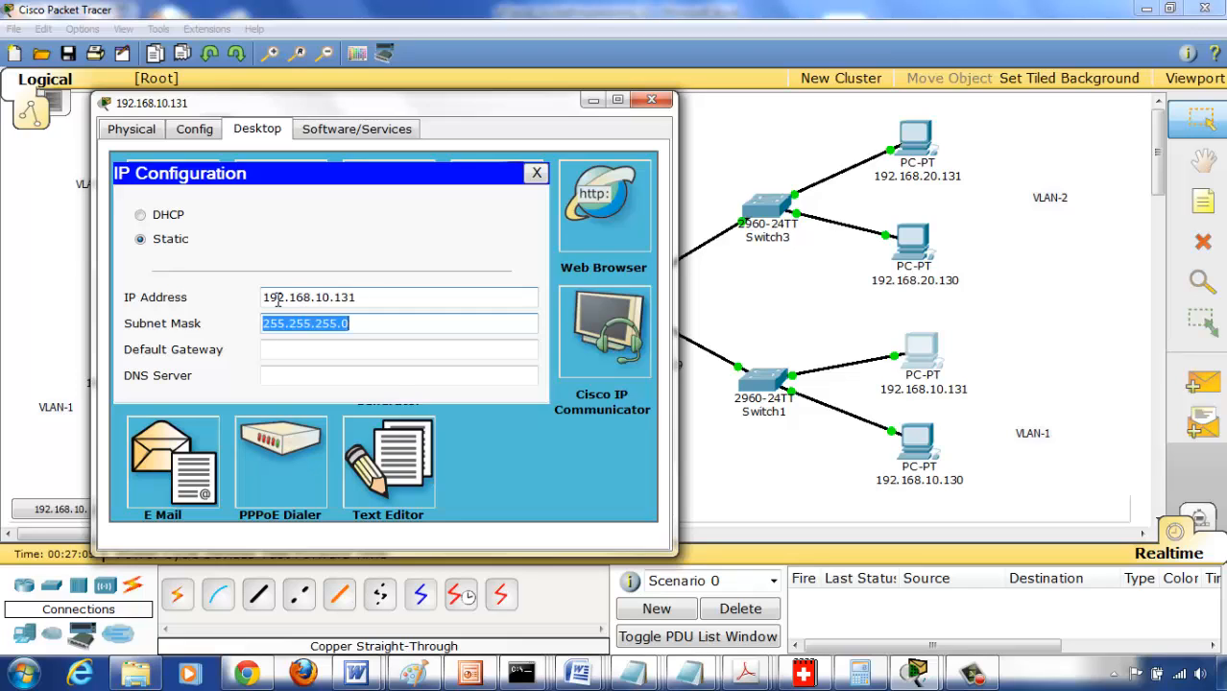
{"action": "key", "text": "End"}
{"action": "key", "text": "BackSpace"}
{"action": "type", "text": "128"}
{"action": "key", "text": "Tab"}
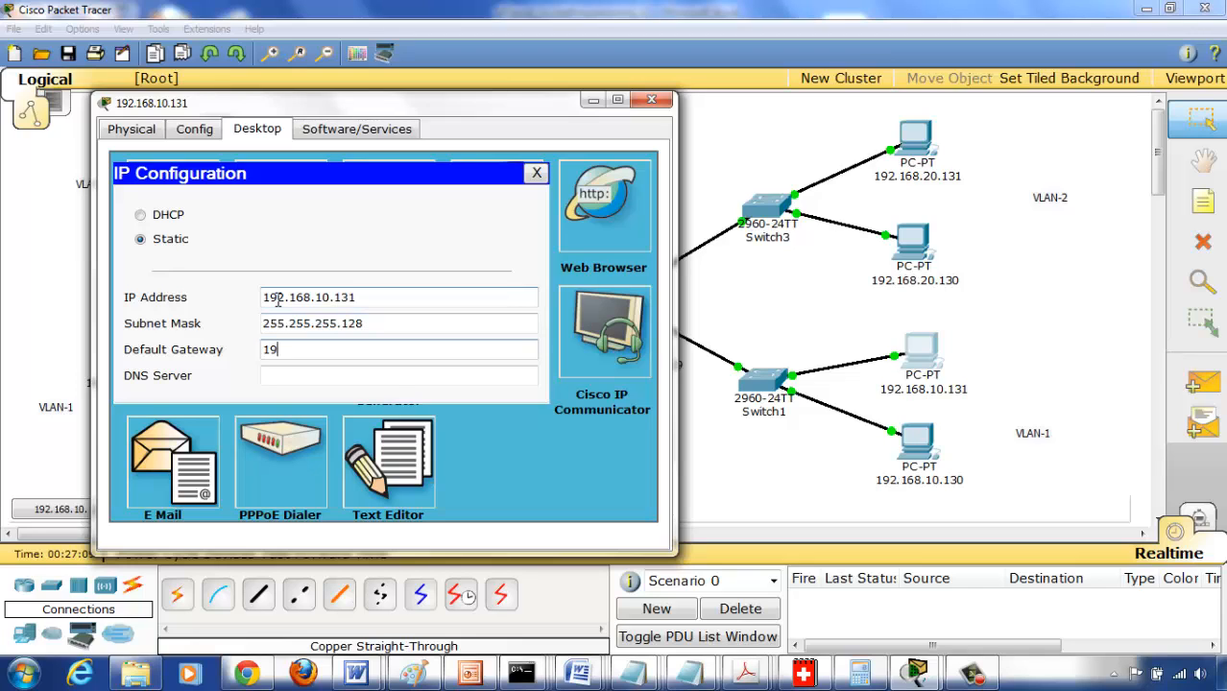
{"action": "type", "text": "192.168.10.129"}
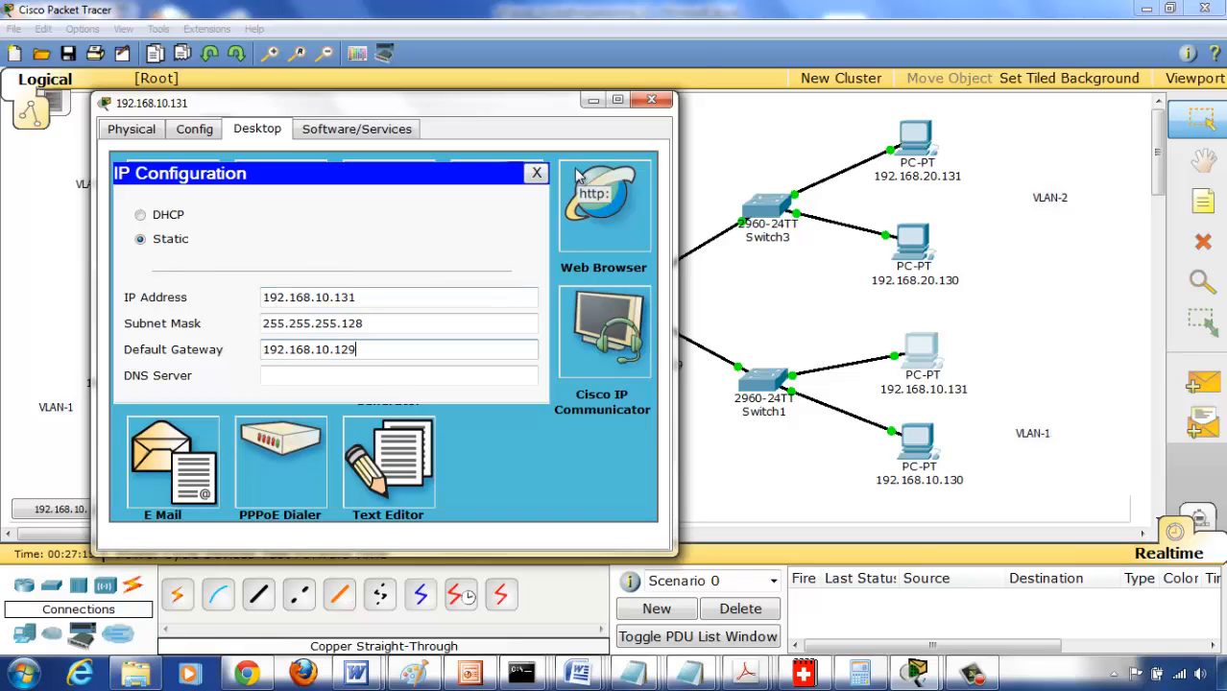
{"action": "left_click", "coordinate": [652, 102]}
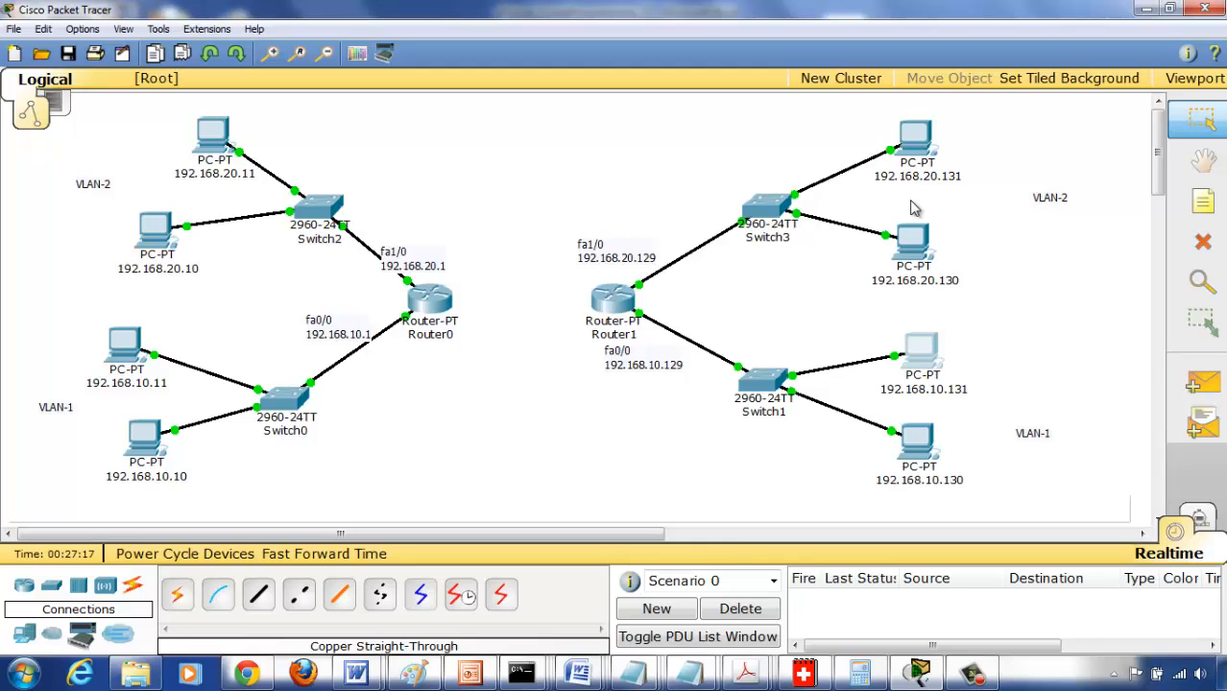
Open the IP configuration of the PC labelled 192.168.20.130 and assign it the static IP address 192.168.20.130.
{"action": "left_click", "coordinate": [911, 233]}
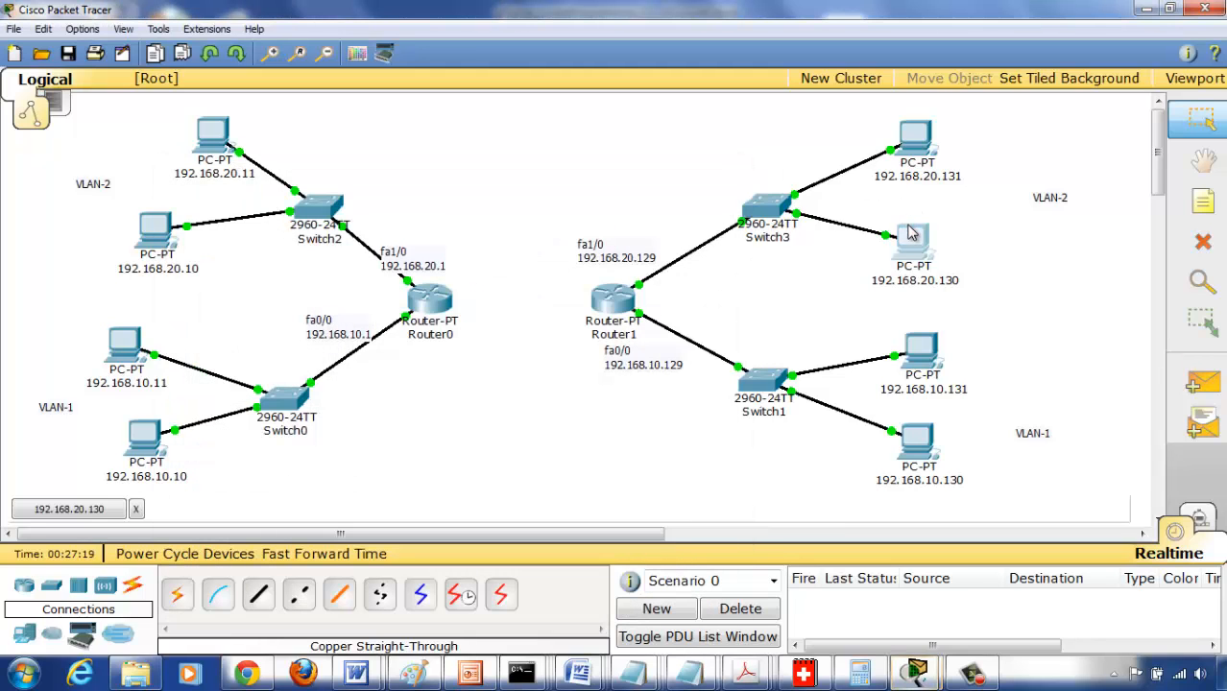
{"action": "left_click", "coordinate": [77, 509]}
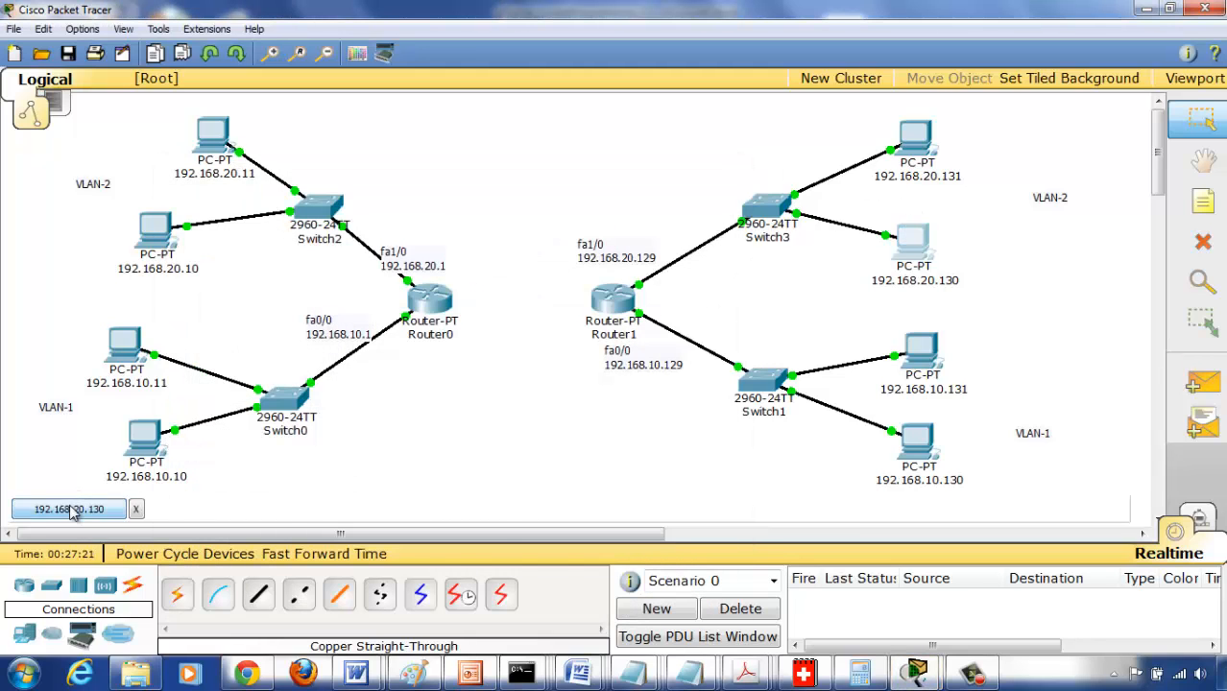
{"action": "left_click", "coordinate": [307, 200]}
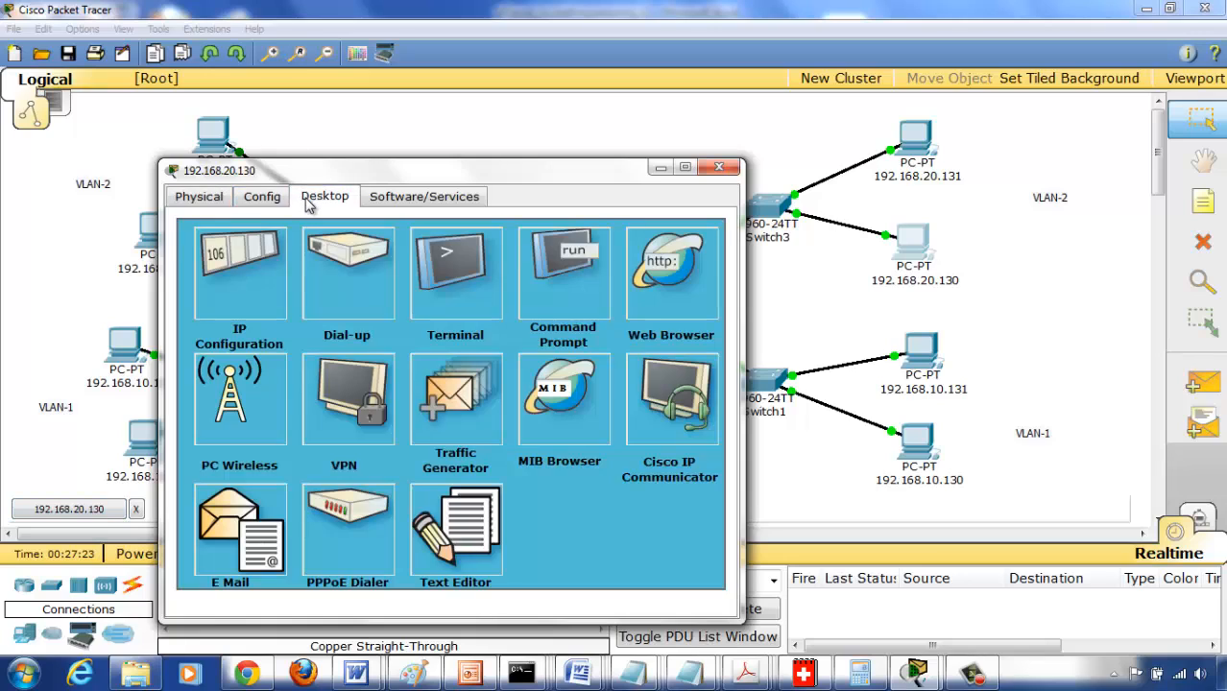
{"action": "left_click", "coordinate": [247, 288]}
{"action": "left_click", "coordinate": [343, 363]}
{"action": "type", "text": "19"}
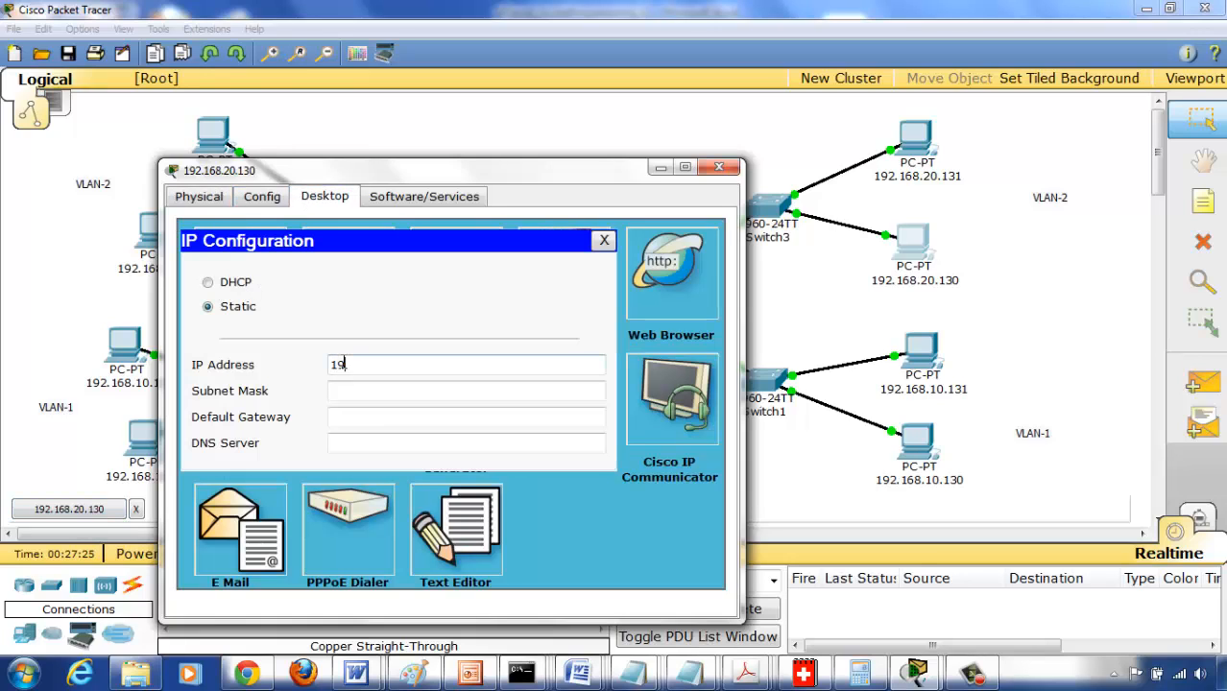
{"action": "type", "text": "2.168.20.130"}
{"action": "key", "text": "Tab"}
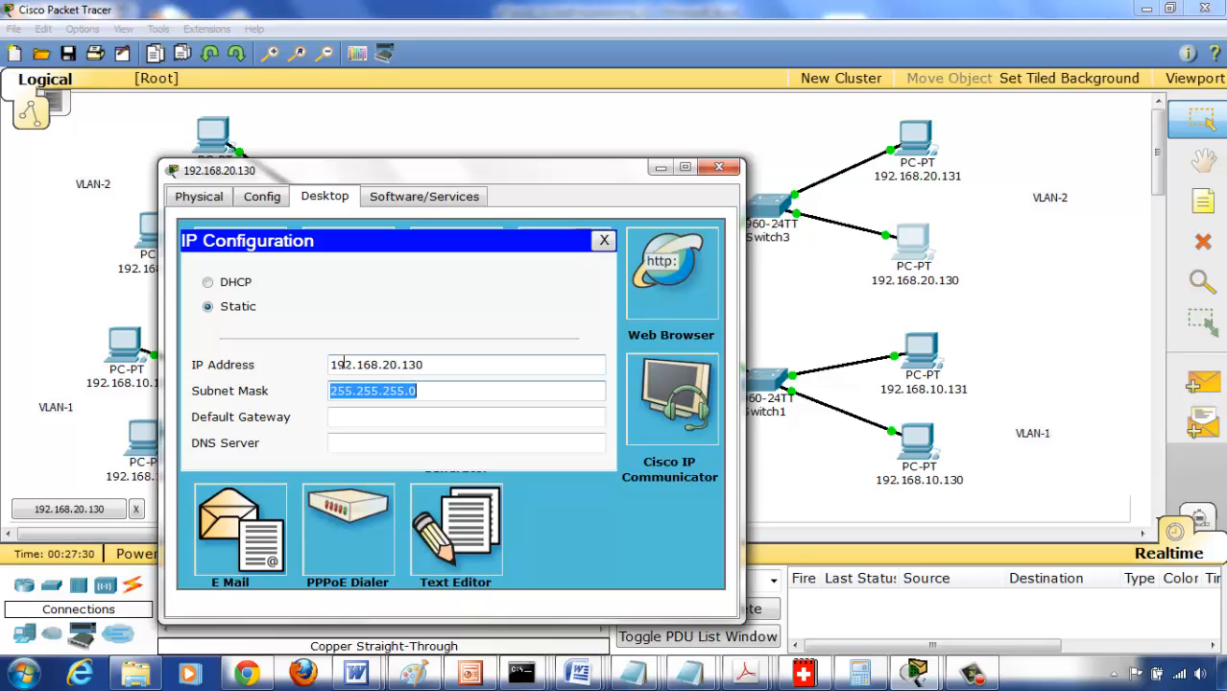
Give PC 192.168.20.130 the subnet mask 255.255.255.128 and default gateway 192.168.20.129, and close its window.
{"action": "key", "text": "End"}
{"action": "key", "text": "BackSpace"}
{"action": "type", "text": "12"}
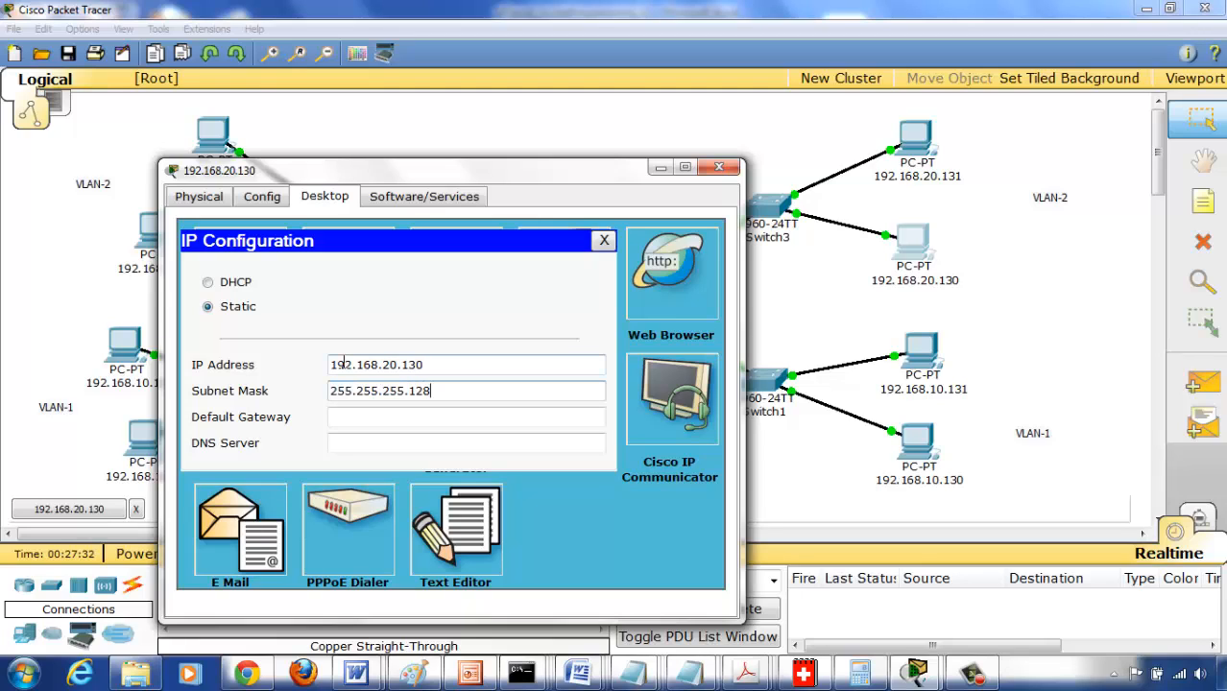
{"action": "key", "text": "Tab"}
{"action": "type", "text": "192."}
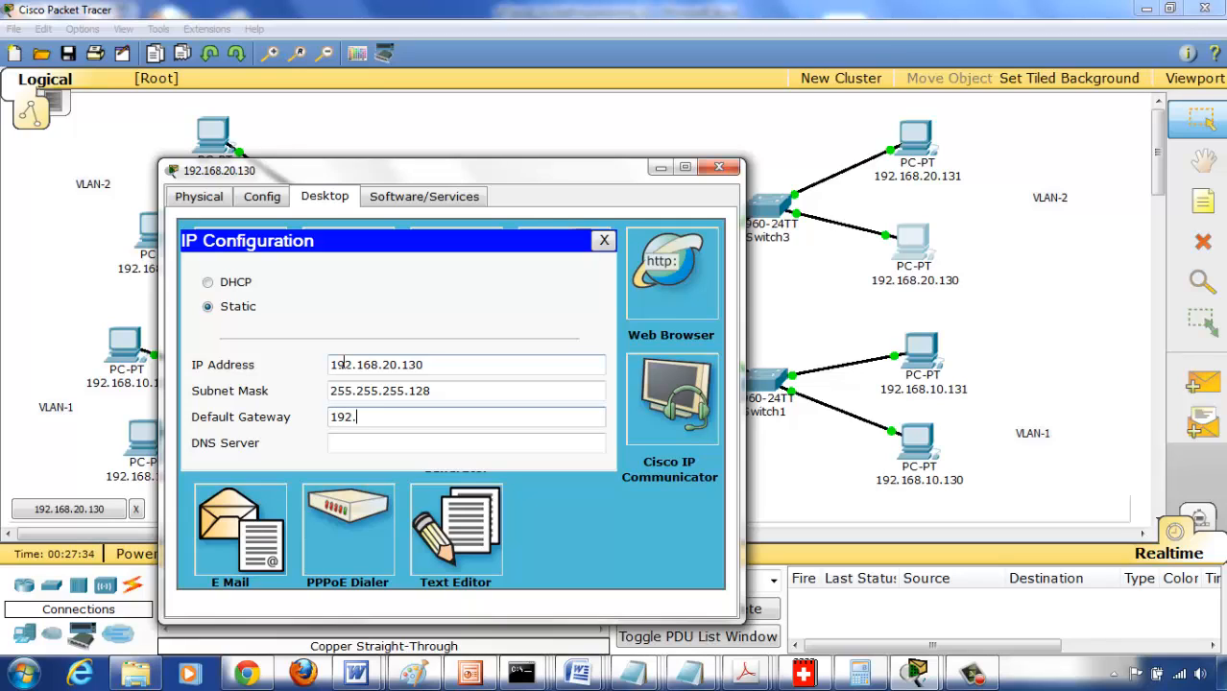
{"action": "type", "text": "168.20.129"}
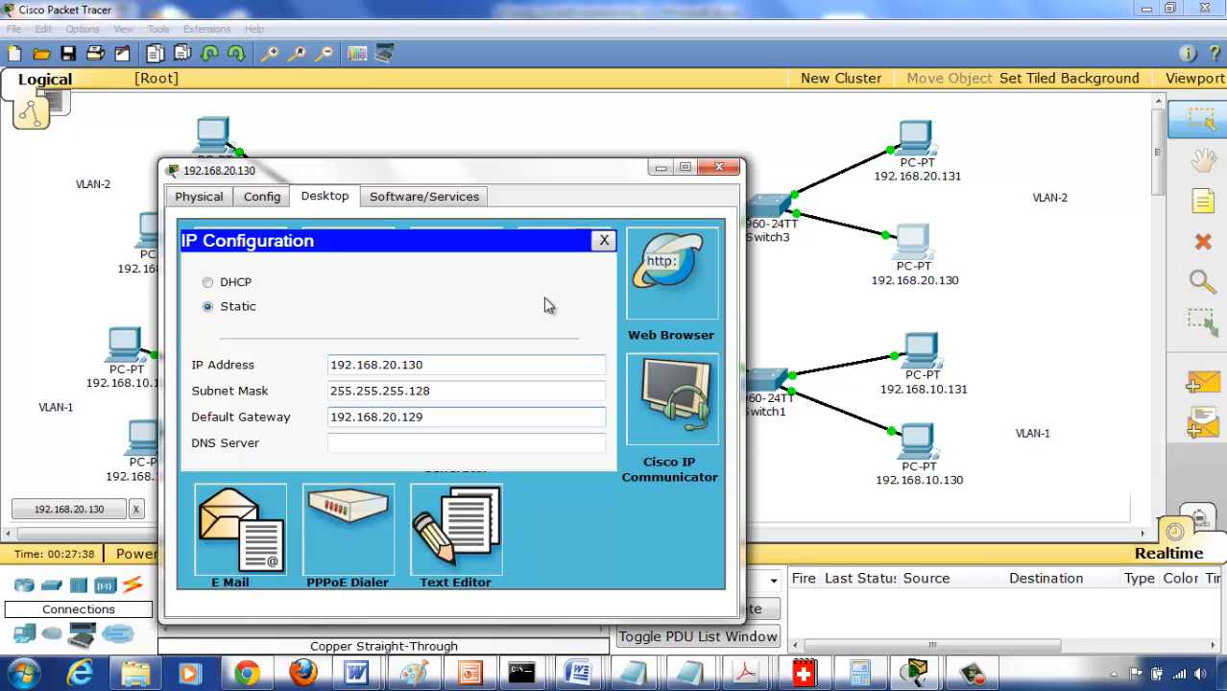
{"action": "left_click", "coordinate": [718, 170]}
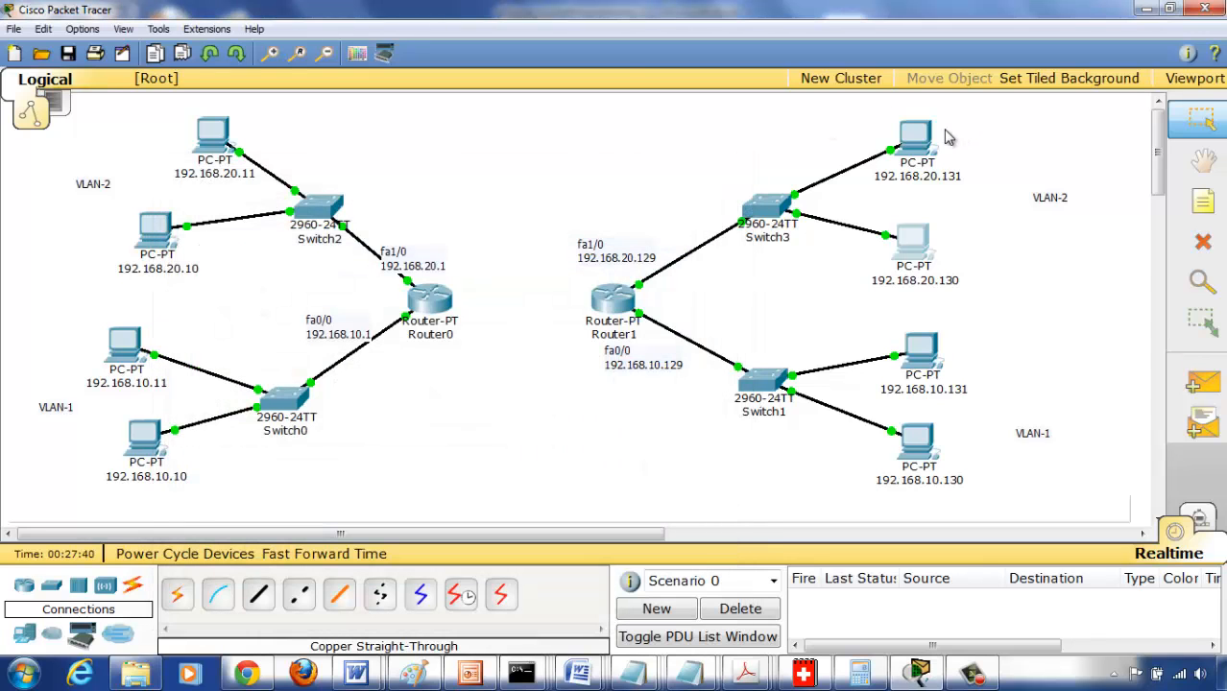
Open the IP configuration of the PC labelled 192.168.20.131 and assign it the static IP address 192.168.20.131.
{"action": "left_click", "coordinate": [915, 134]}
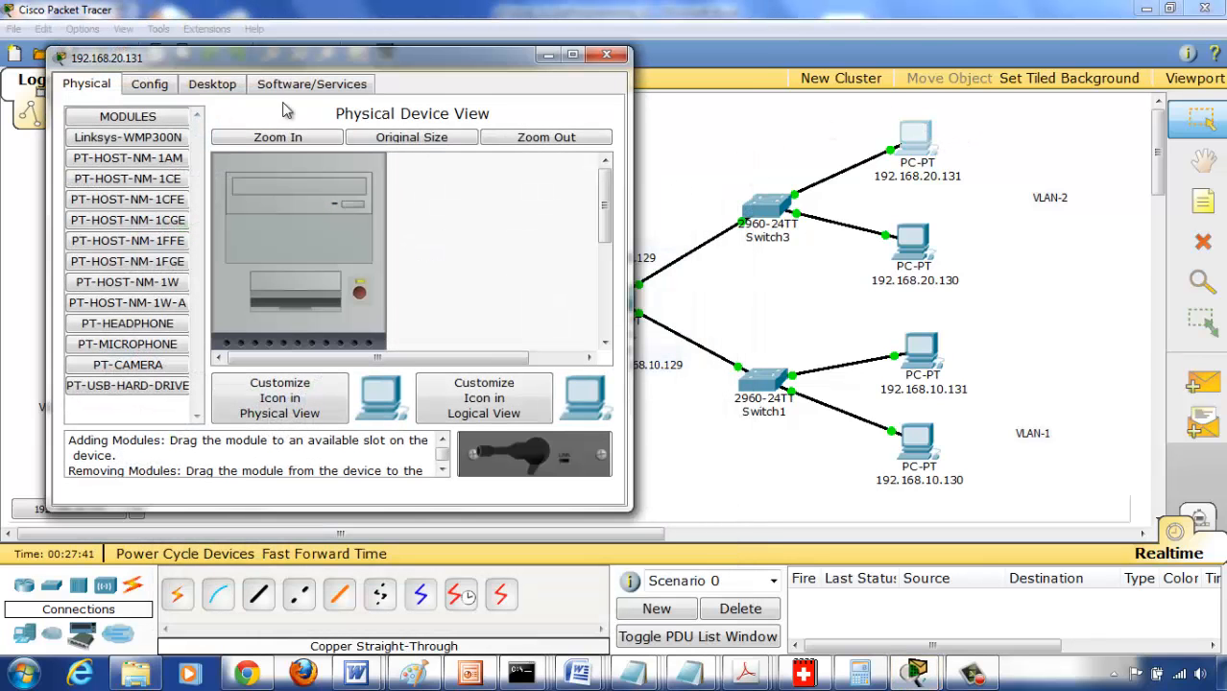
{"action": "left_click", "coordinate": [224, 89]}
{"action": "left_click", "coordinate": [116, 179]}
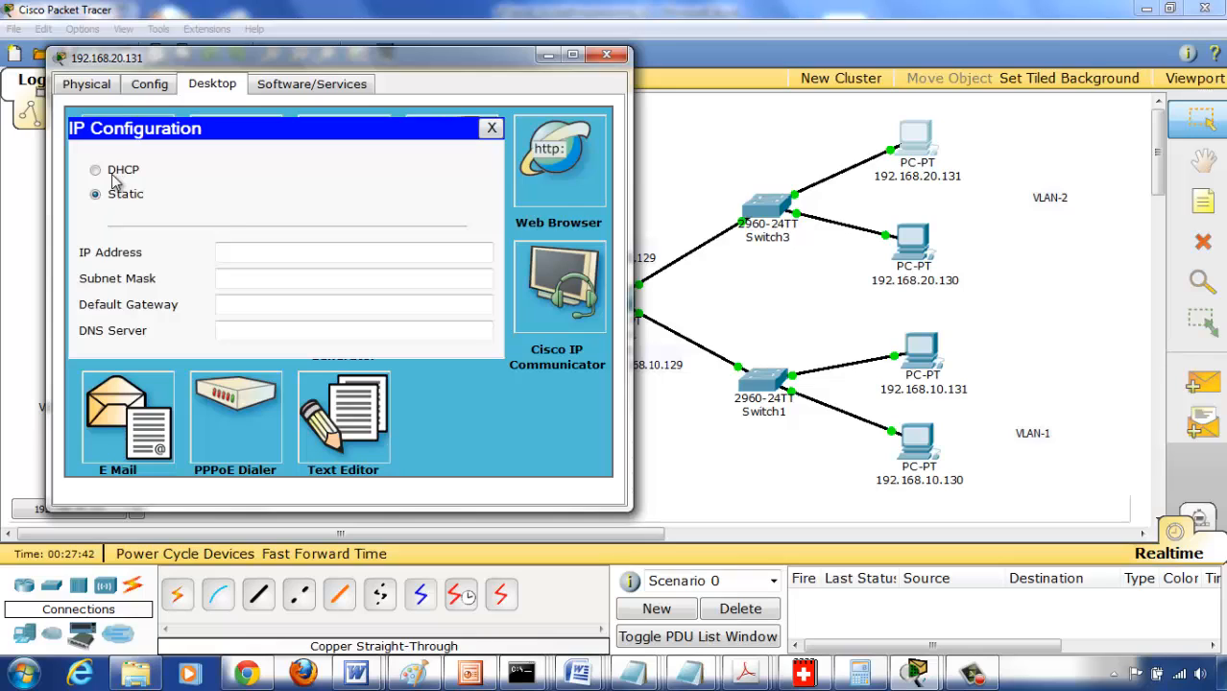
{"action": "left_click", "coordinate": [228, 252]}
{"action": "type", "text": "192.16"}
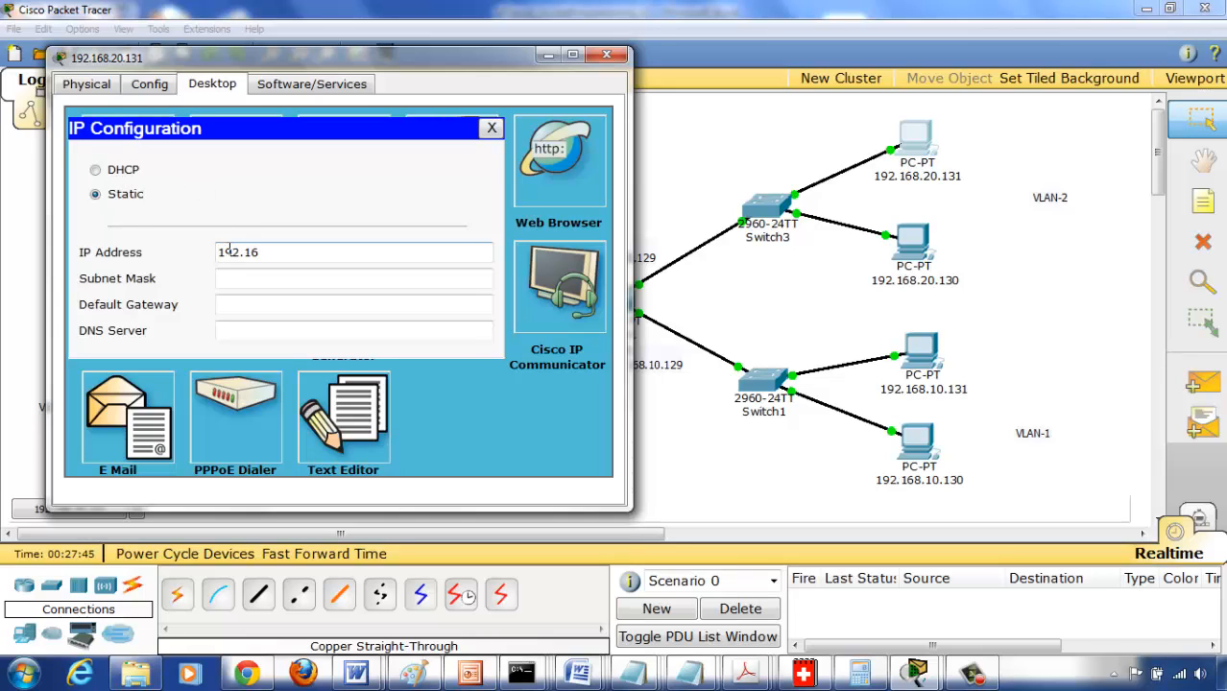
{"action": "type", "text": "8.20.131"}
{"action": "key", "text": "Tab"}
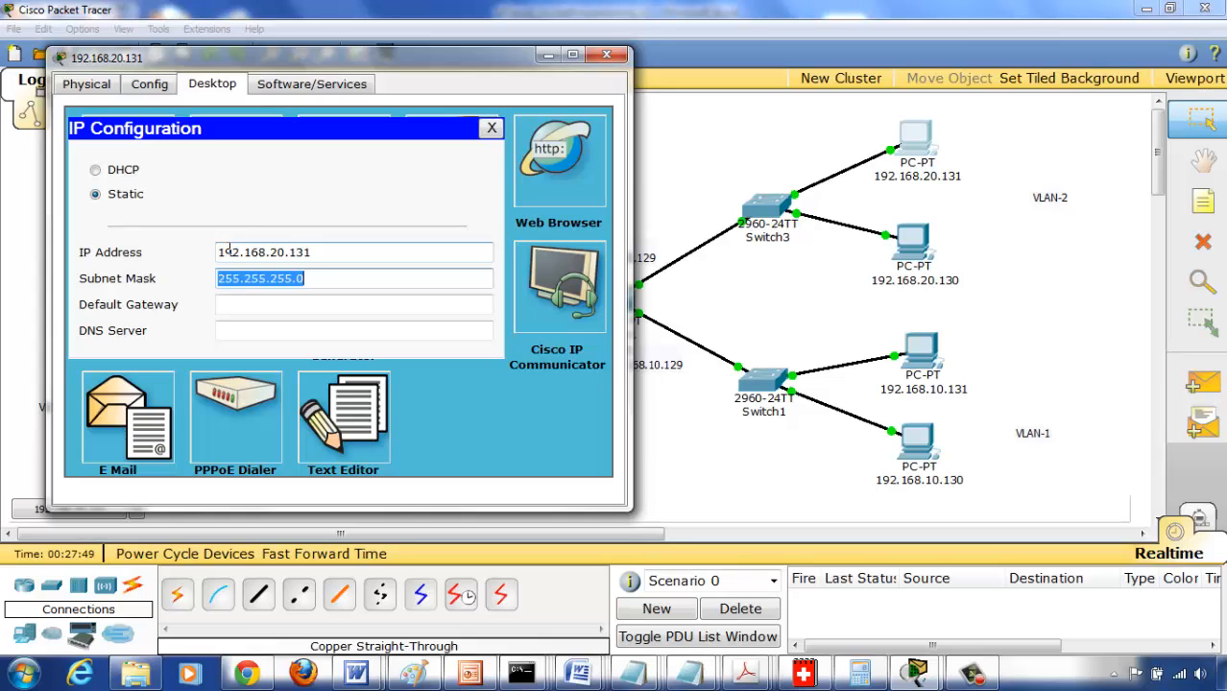
Give PC 192.168.20.131 the subnet mask 255.255.255.128 and default gateway 192.168.20.129, and close its window.
{"action": "key", "text": "End"}
{"action": "key", "text": "BackSpace"}
{"action": "type", "text": "128"}
{"action": "key", "text": "Tab"}
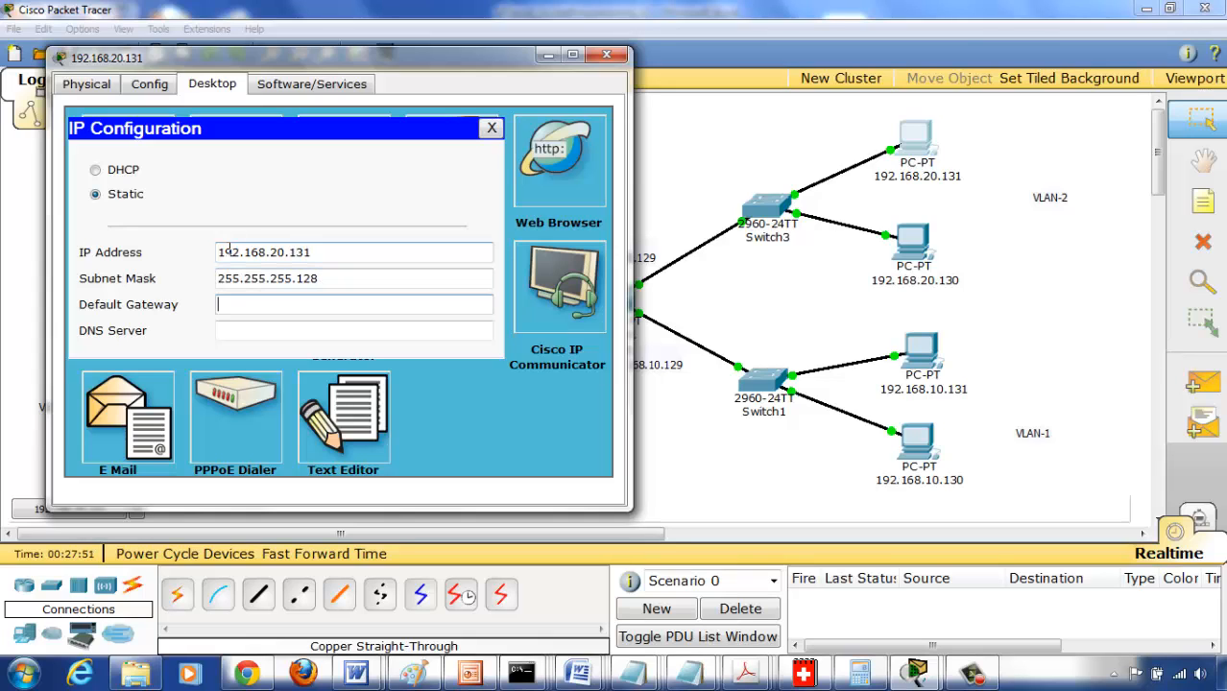
{"action": "type", "text": "192.168.20.129"}
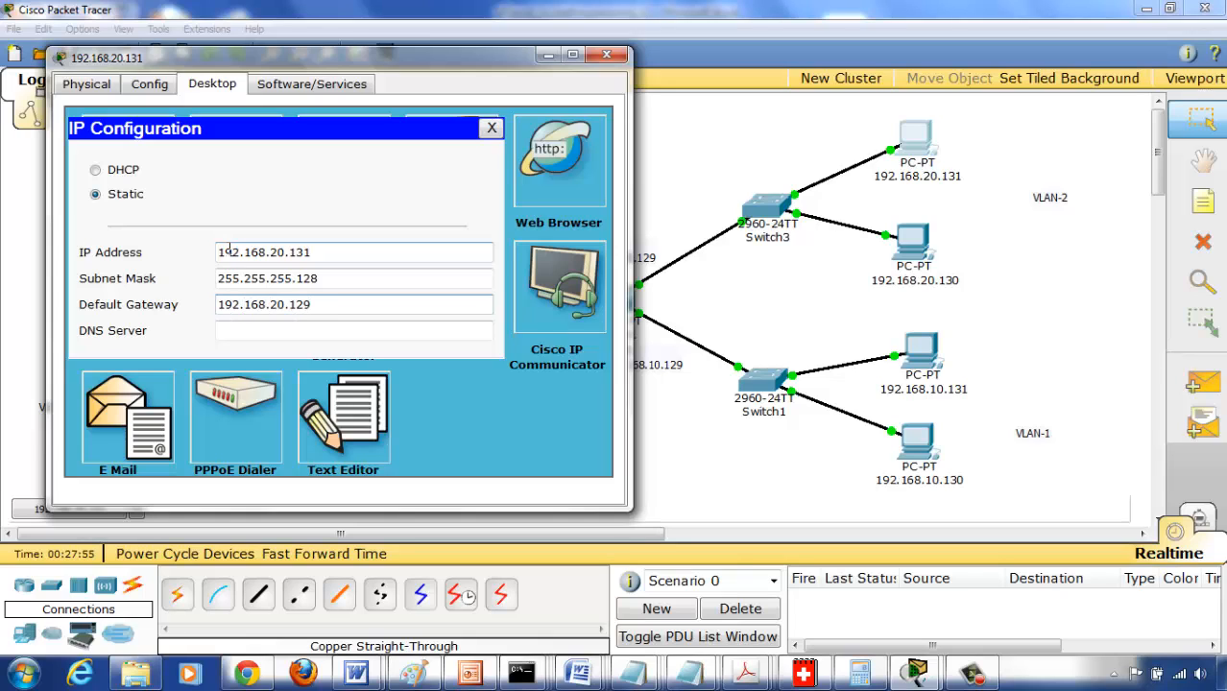
{"action": "left_click", "coordinate": [605, 55]}
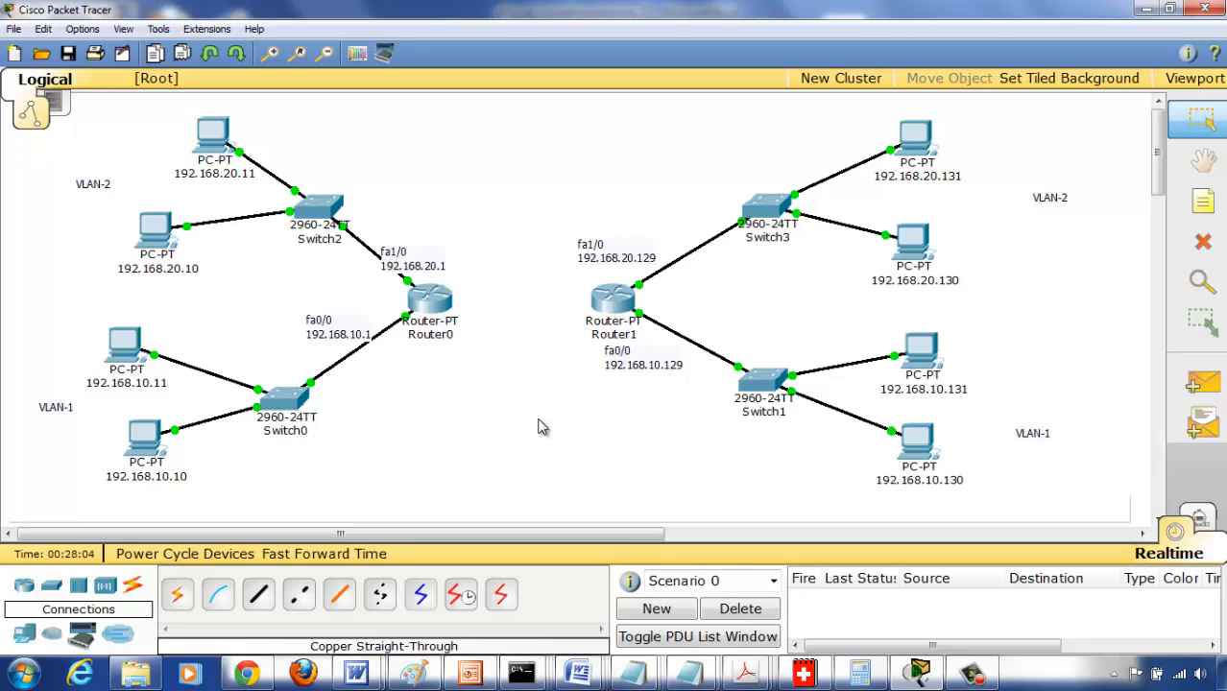
View the global configuration settings of Router1 and close its window.
{"action": "mouse_move", "coordinate": [611, 302]}
{"action": "left_click", "coordinate": [614, 298]}
{"action": "left_click", "coordinate": [221, 154]}
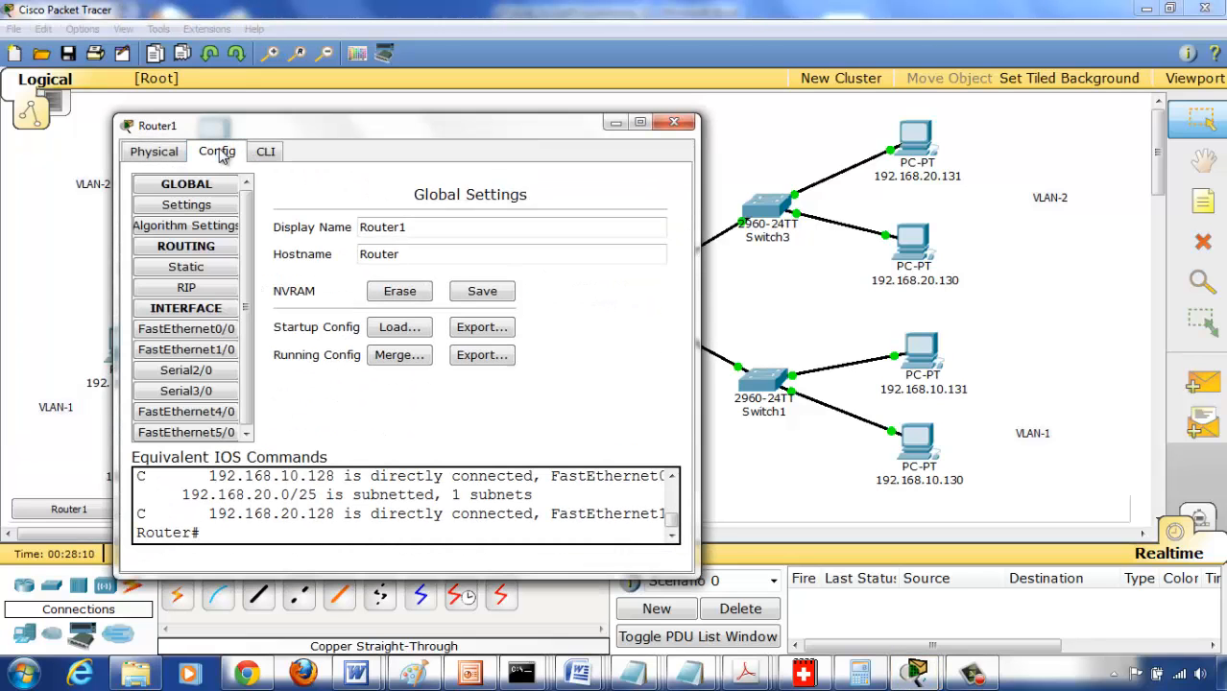
{"action": "left_click", "coordinate": [673, 124]}
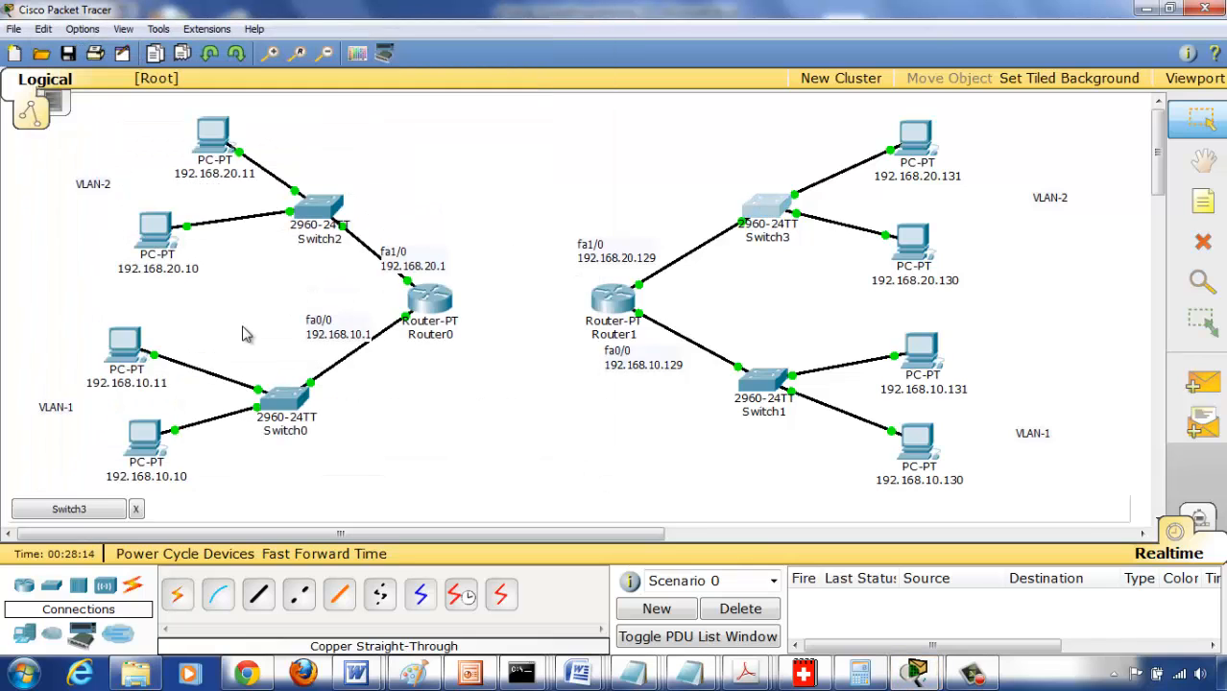
Assign port FastEthernet0/1 of Switch3 to VLAN 2 and check the switch's VLAN database before closing its window.
{"action": "left_click", "coordinate": [68, 509]}
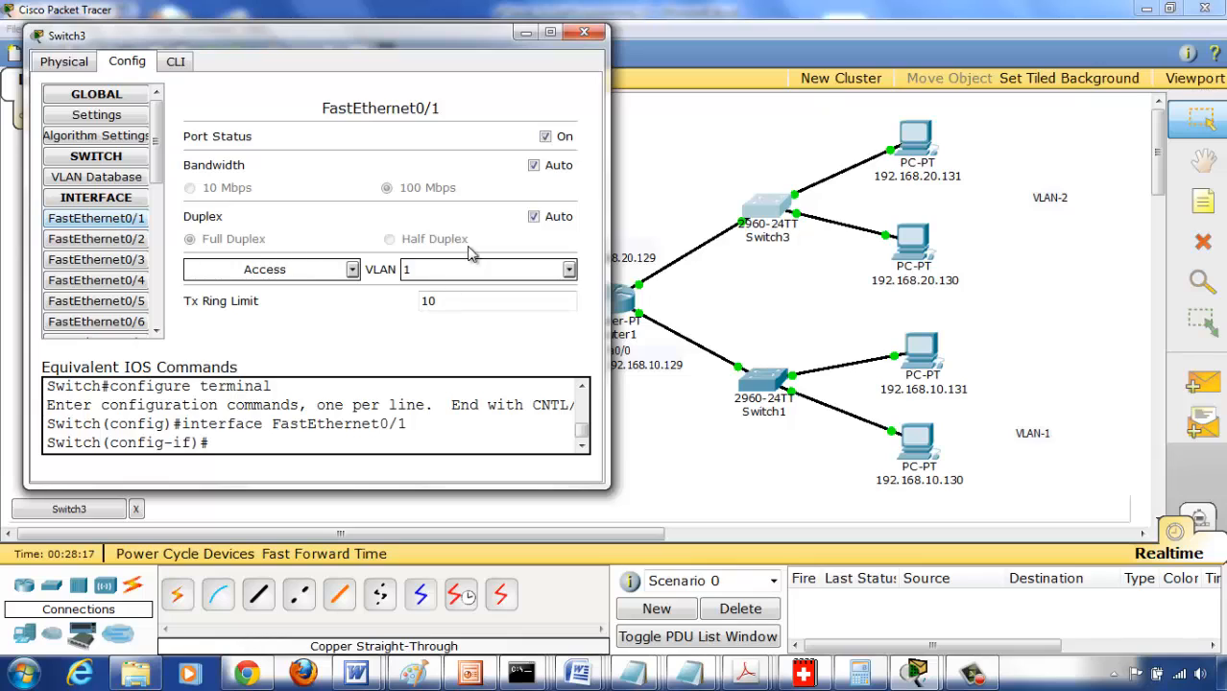
{"action": "left_click", "coordinate": [568, 270]}
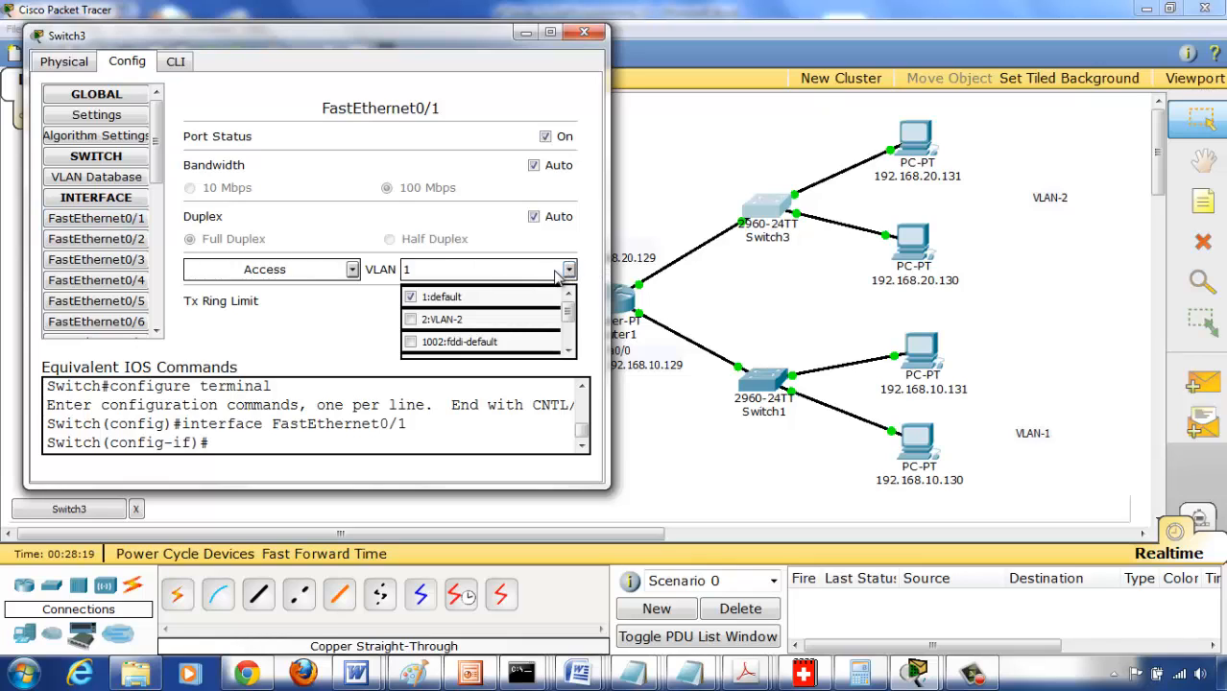
{"action": "left_click", "coordinate": [425, 322]}
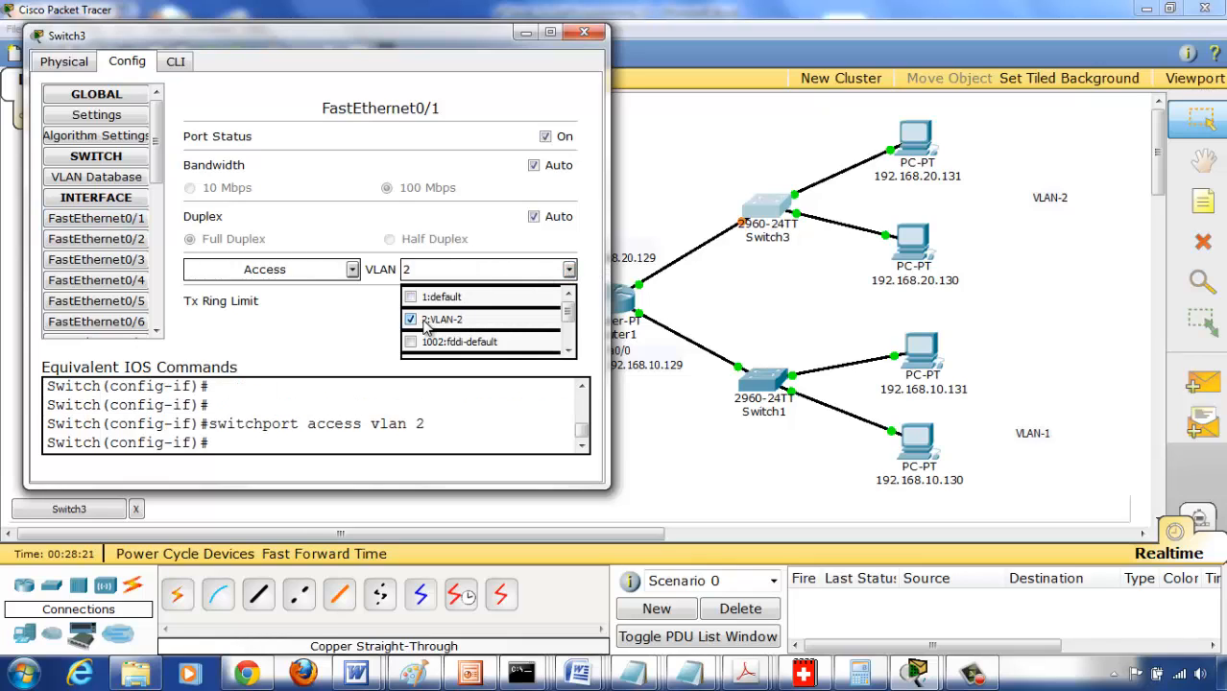
{"action": "left_click", "coordinate": [346, 332]}
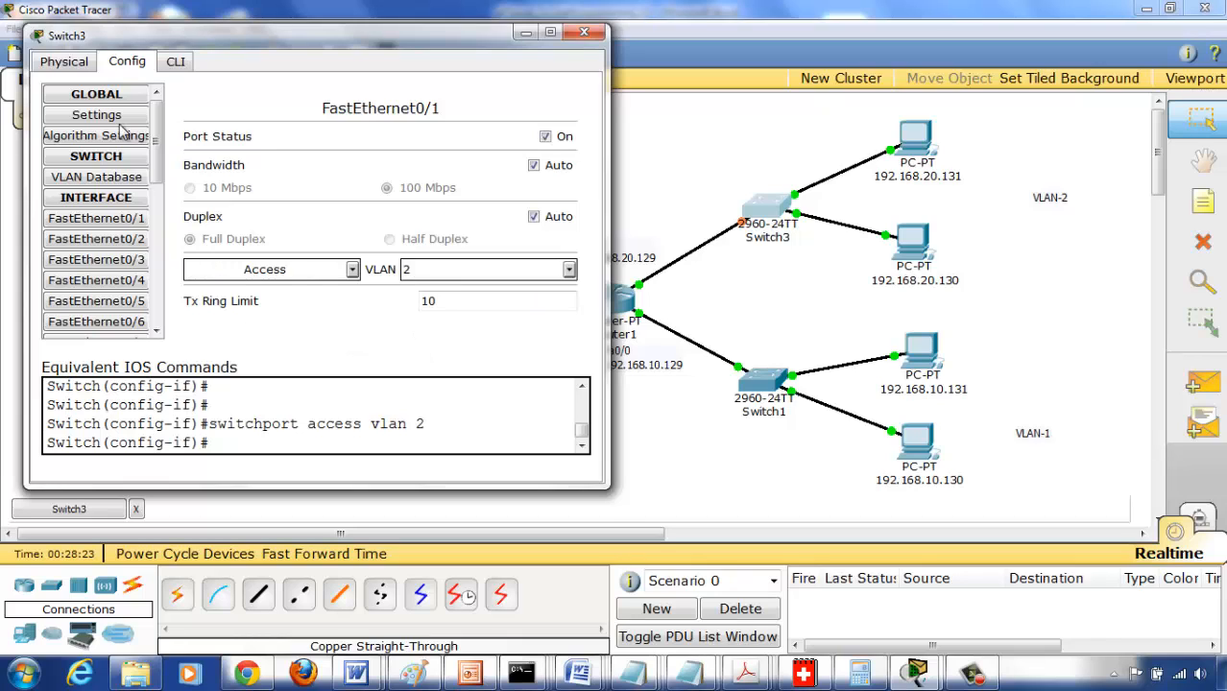
{"action": "left_click", "coordinate": [93, 179]}
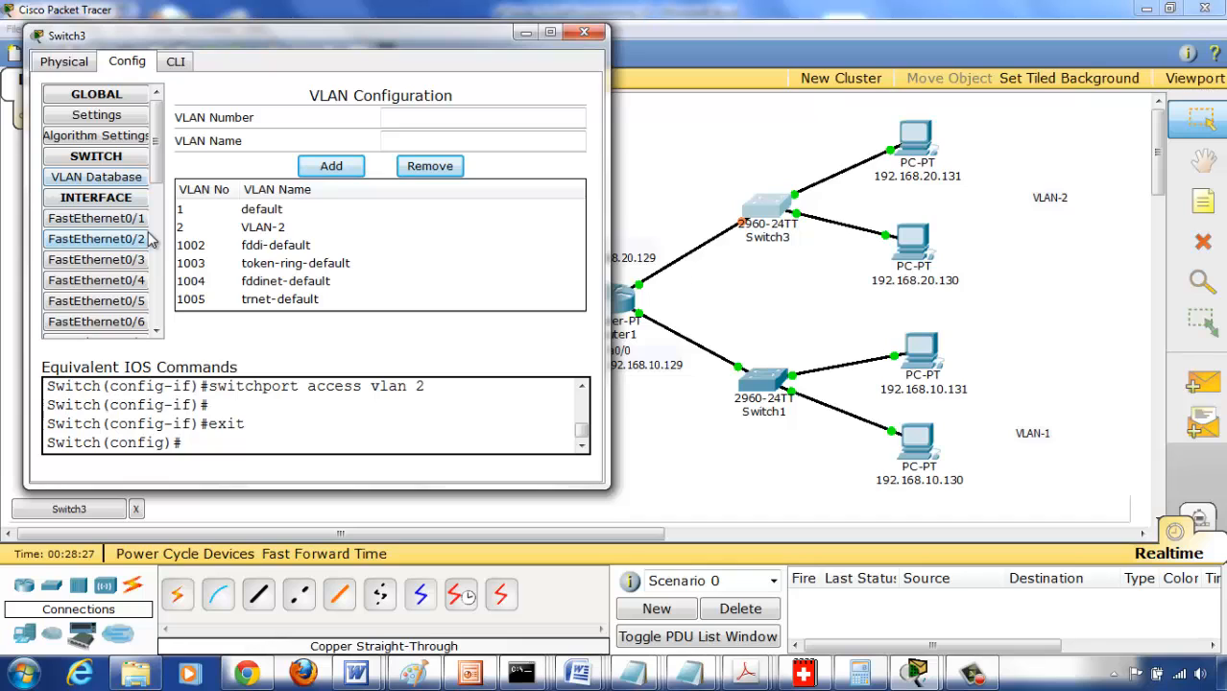
{"action": "left_click", "coordinate": [582, 35]}
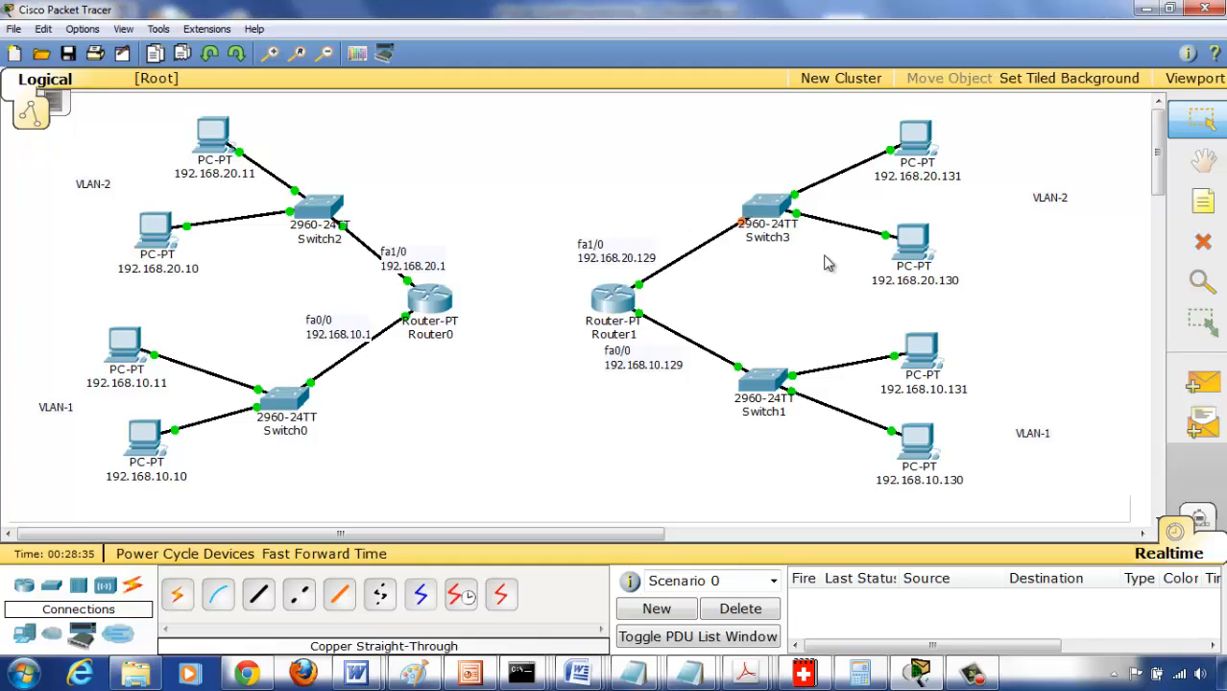
Open the command prompt of PC 192.168.10.130 on Switch1 and ping 192.168.10.131.
{"action": "left_click", "coordinate": [914, 435]}
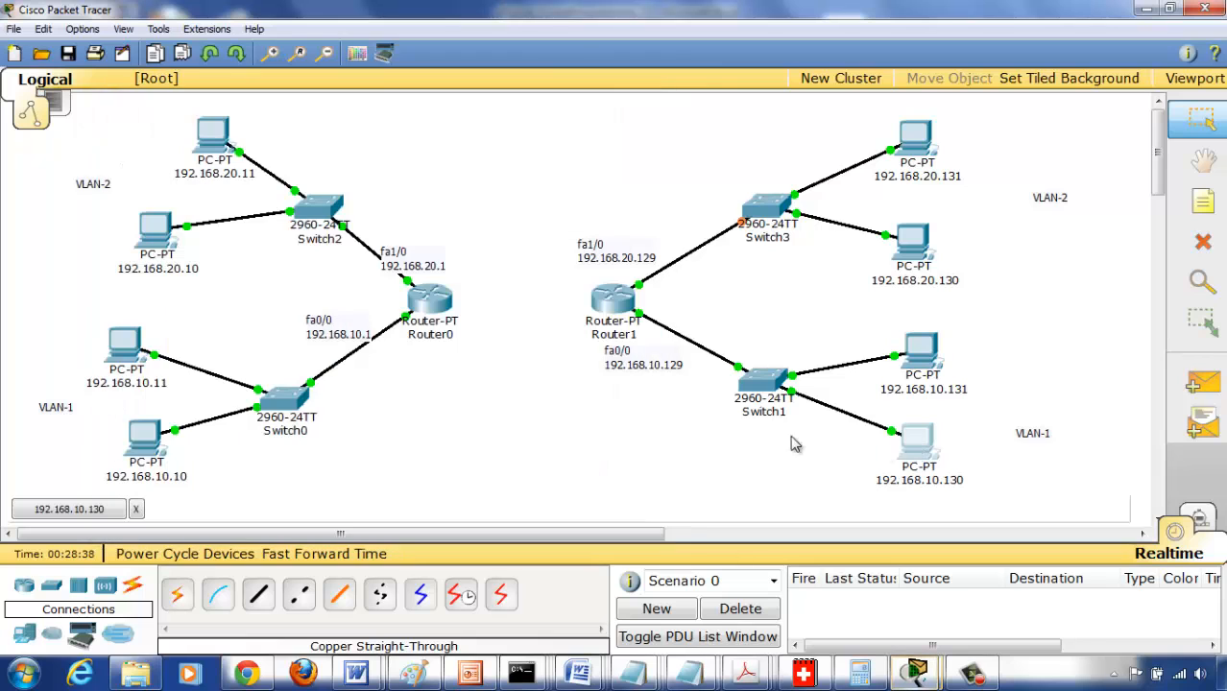
{"action": "left_click", "coordinate": [74, 513]}
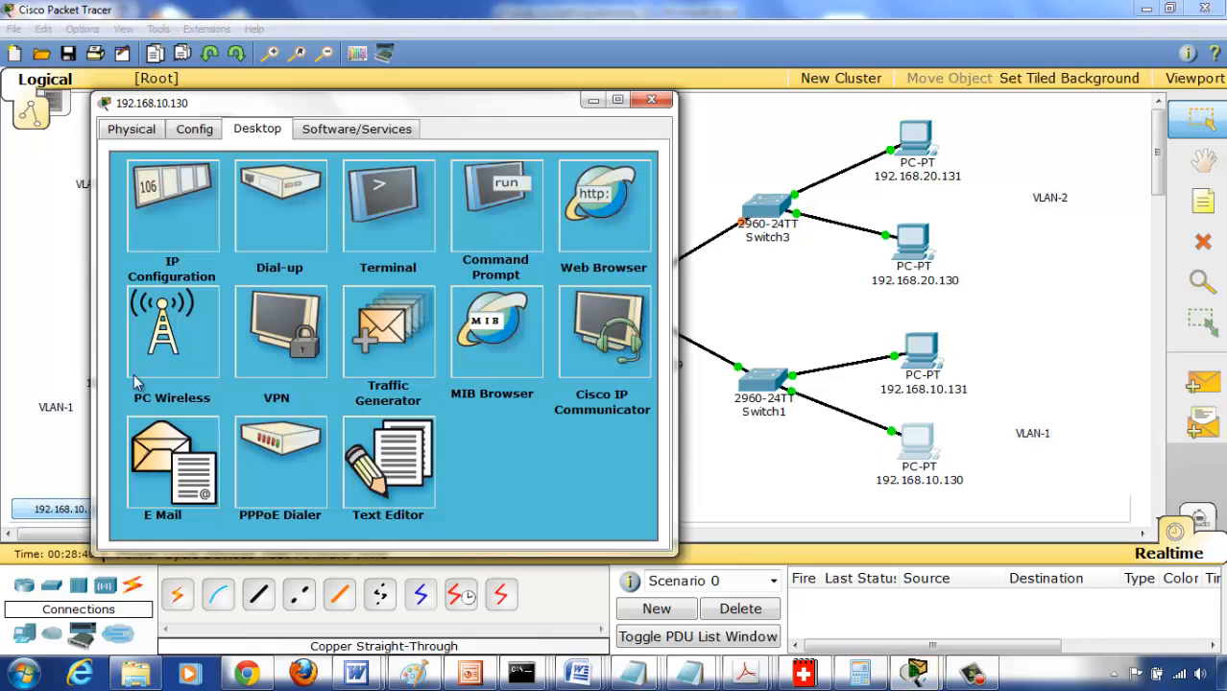
{"action": "left_click", "coordinate": [515, 216]}
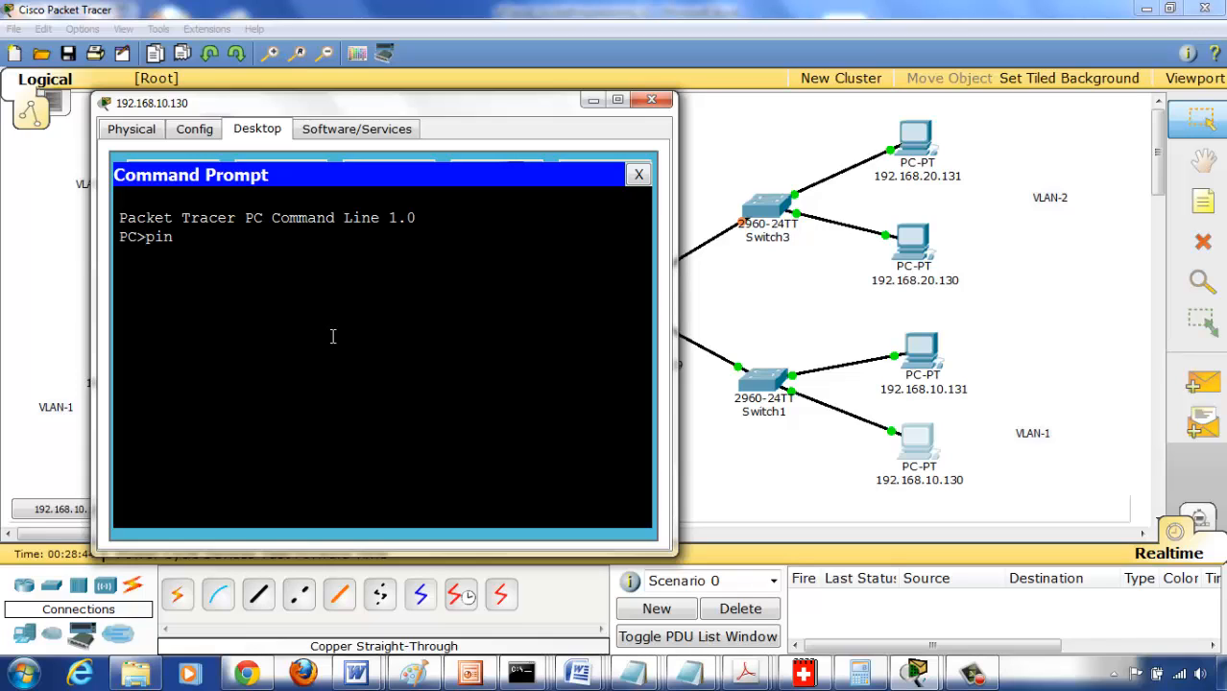
{"action": "type", "text": "ping 192.168.10.131"}
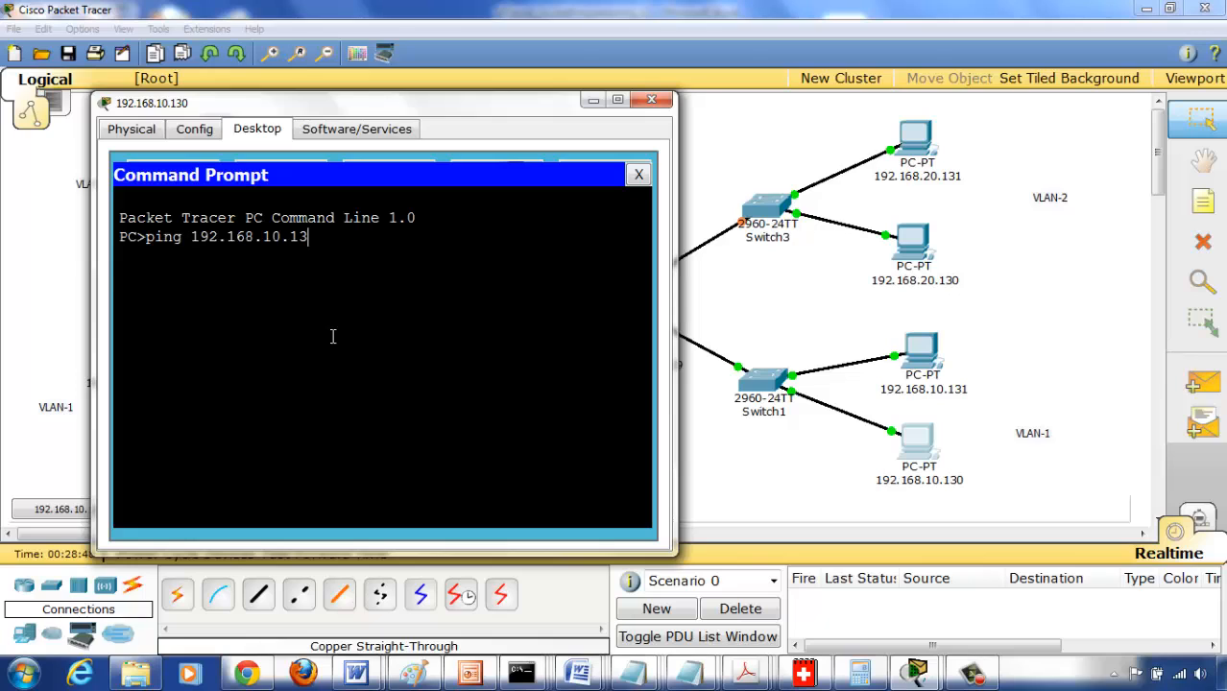
{"action": "key", "text": "Return"}
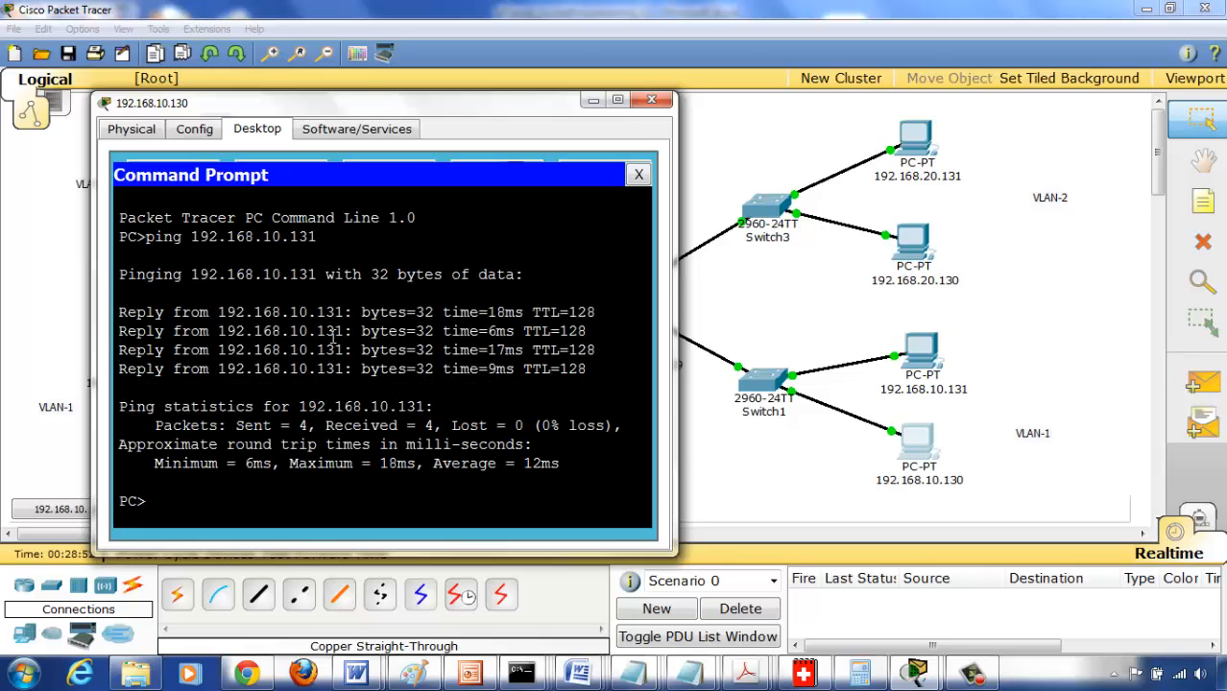
Ping 192.168.20.131 in VLAN-2 from PC 192.168.10.130, and repeat the same ping once.
{"action": "key", "text": "Up"}
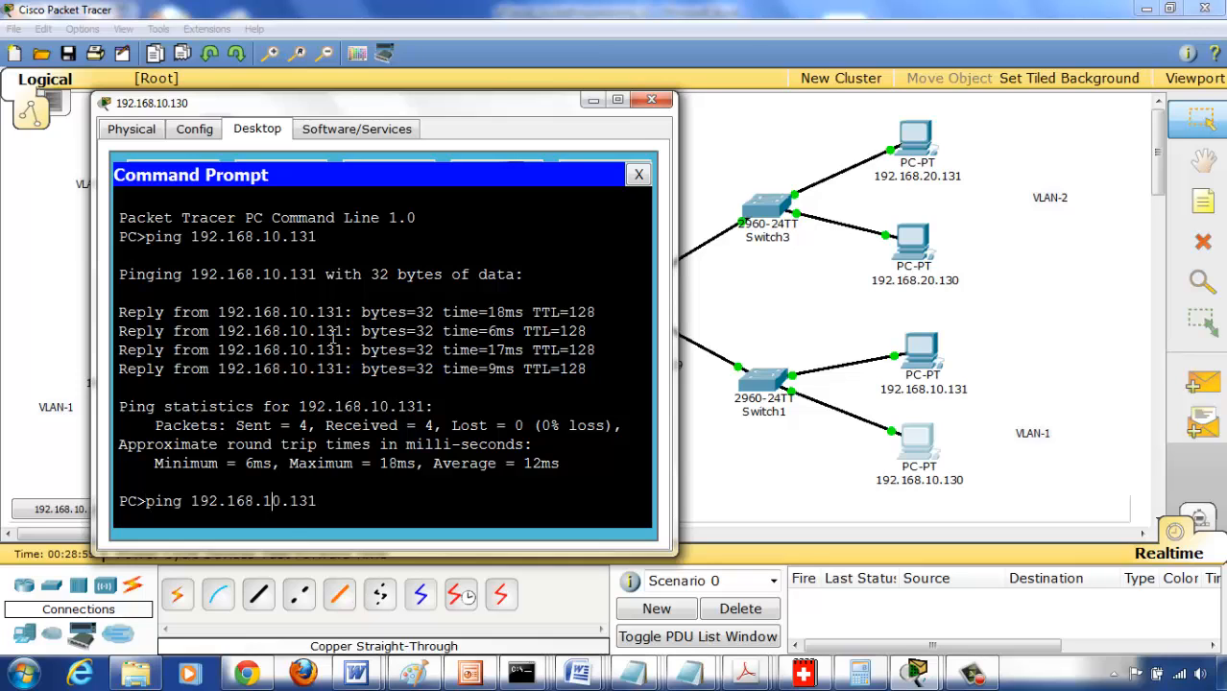
{"action": "key", "text": "BackSpace"}
{"action": "type", "text": "2"}
{"action": "key", "text": "Return"}
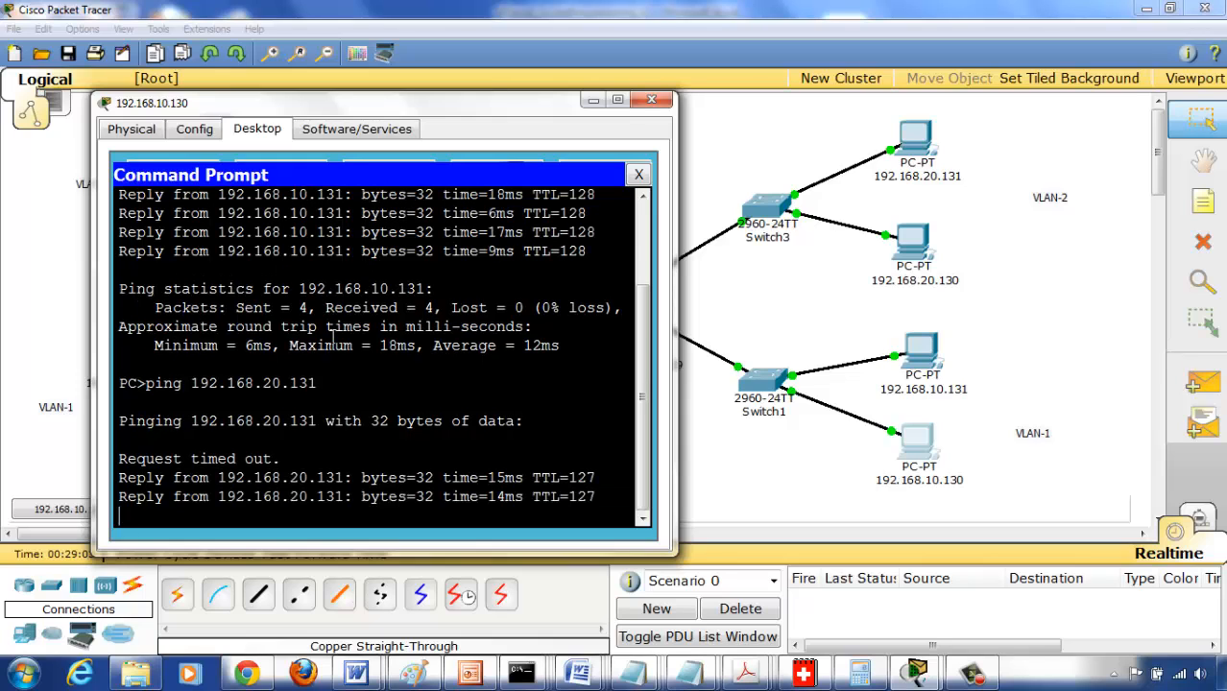
{"action": "key", "text": "Up"}
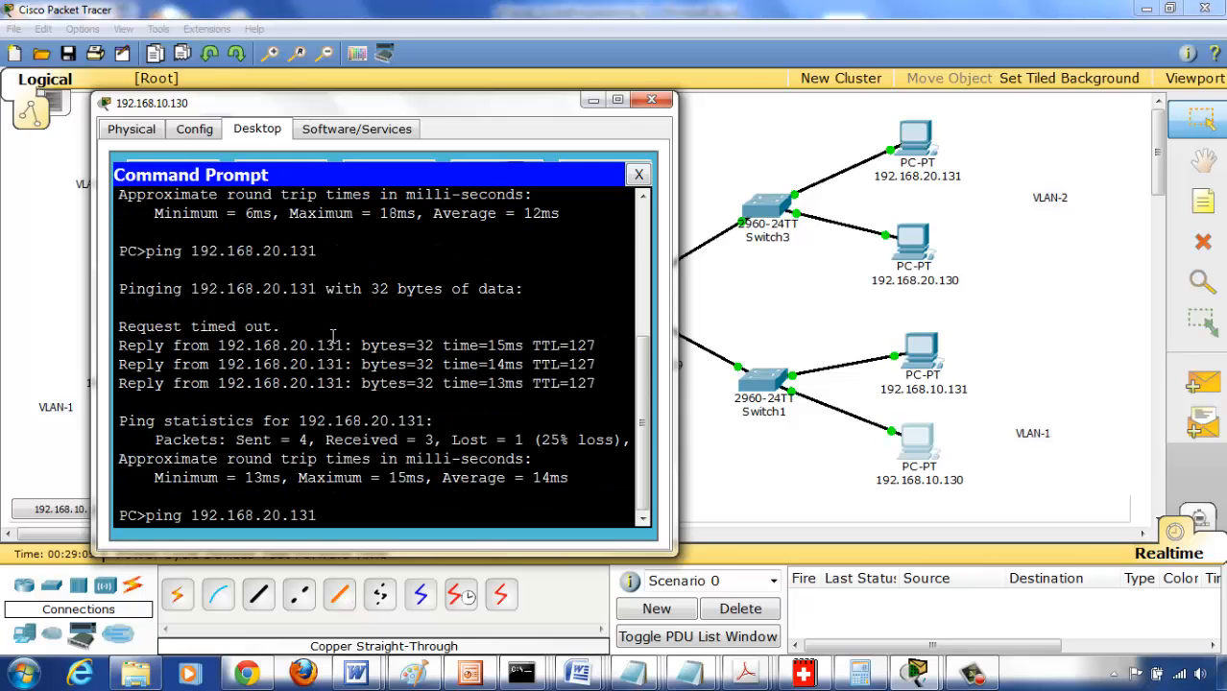
{"action": "key", "text": "Return"}
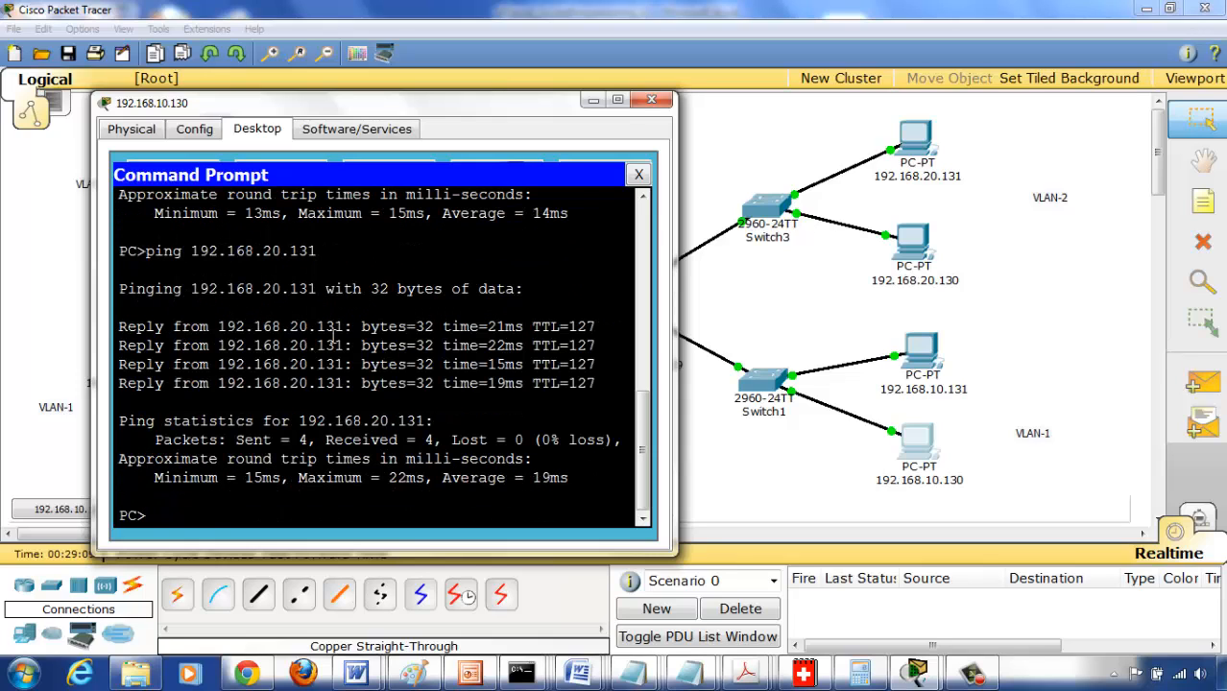
Ping 192.168.20.130 in VLAN-2 from the command prompt of PC 192.168.10.130.
{"action": "key", "text": "Up"}
{"action": "type", "text": "0"}
{"action": "key", "text": "Return"}
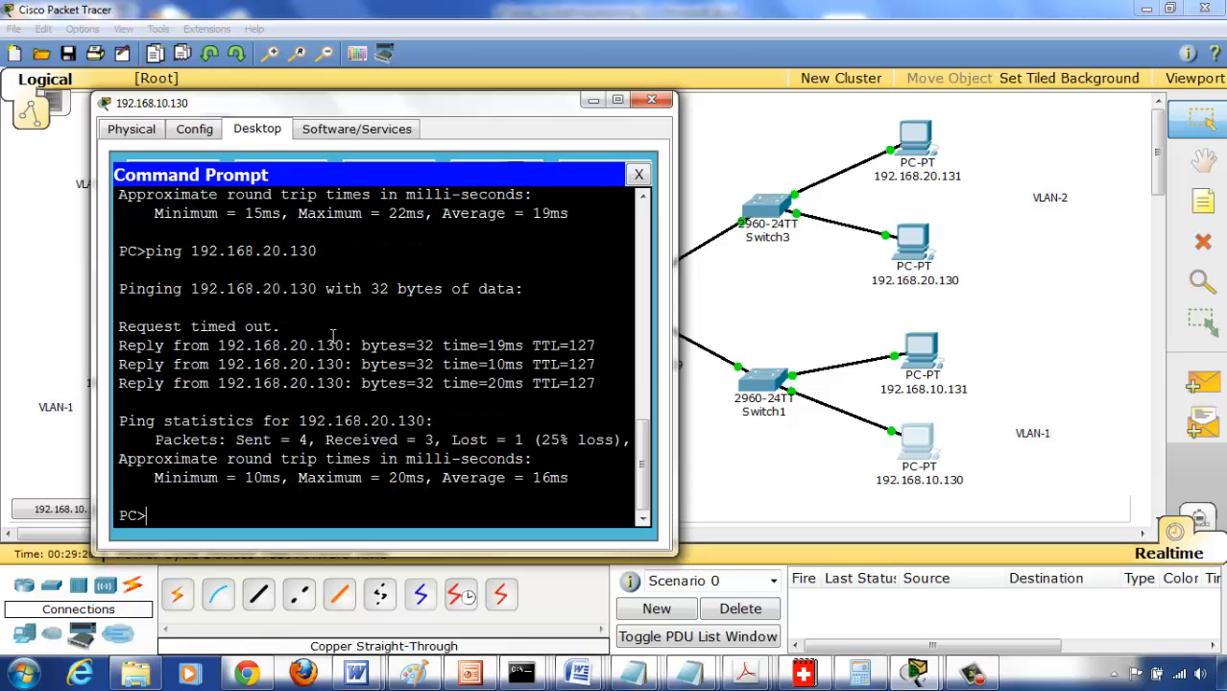
{"action": "key", "text": "Up"}
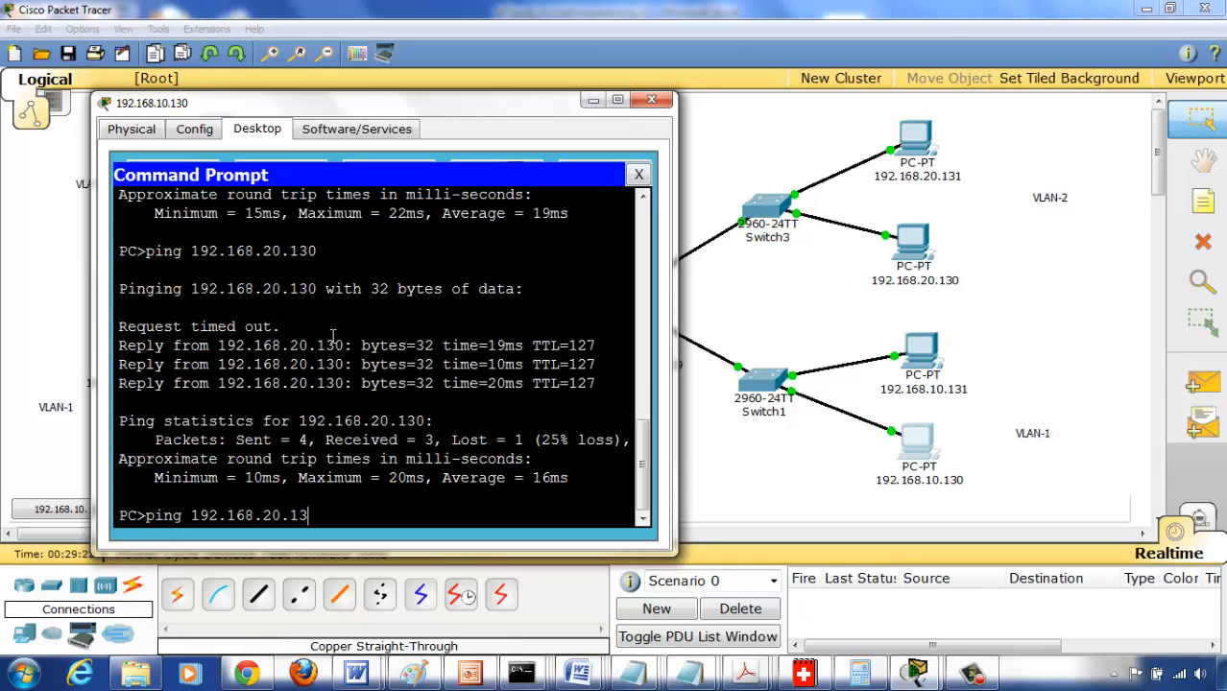
{"action": "key", "text": "BackSpace"}
{"action": "key", "text": "BackSpace"}
{"action": "key", "text": "BackSpace"}
{"action": "key", "text": "BackSpace"}
{"action": "key", "text": "BackSpace"}
{"action": "key", "text": "BackSpace"}
{"action": "key", "text": "BackSpace"}
{"action": "key", "text": "BackSpace"}
{"action": "key", "text": "BackSpace"}
{"action": "key", "text": "BackSpace"}
{"action": "key", "text": "BackSpace"}
{"action": "key", "text": "BackSpace"}
{"action": "key", "text": "BackSpace"}
{"action": "key", "text": "BackSpace"}
{"action": "key", "text": "BackSpace"}
{"action": "key", "text": "BackSpace"}
{"action": "key", "text": "BackSpace"}
{"action": "key", "text": "BackSpace"}
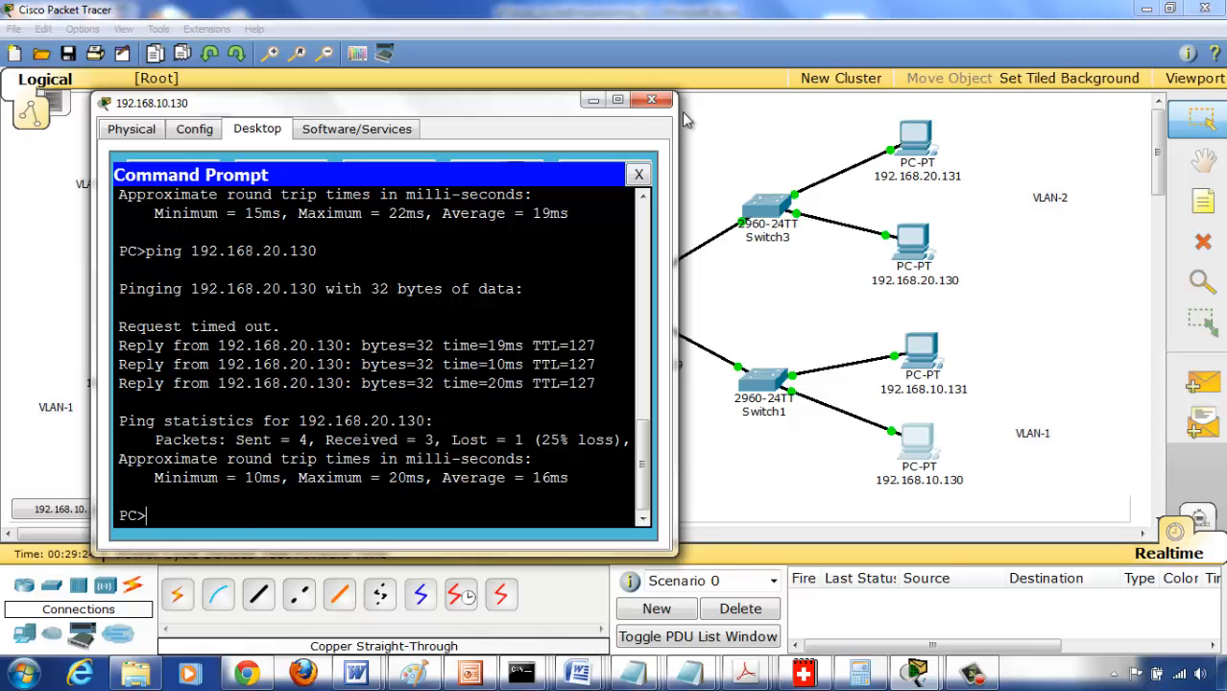
Close the window of PC 192.168.10.130, check the IP configuration of PC 192.168.20.131 on Switch3, and open its command prompt.
{"action": "left_click", "coordinate": [652, 100]}
{"action": "left_click", "coordinate": [916, 161]}
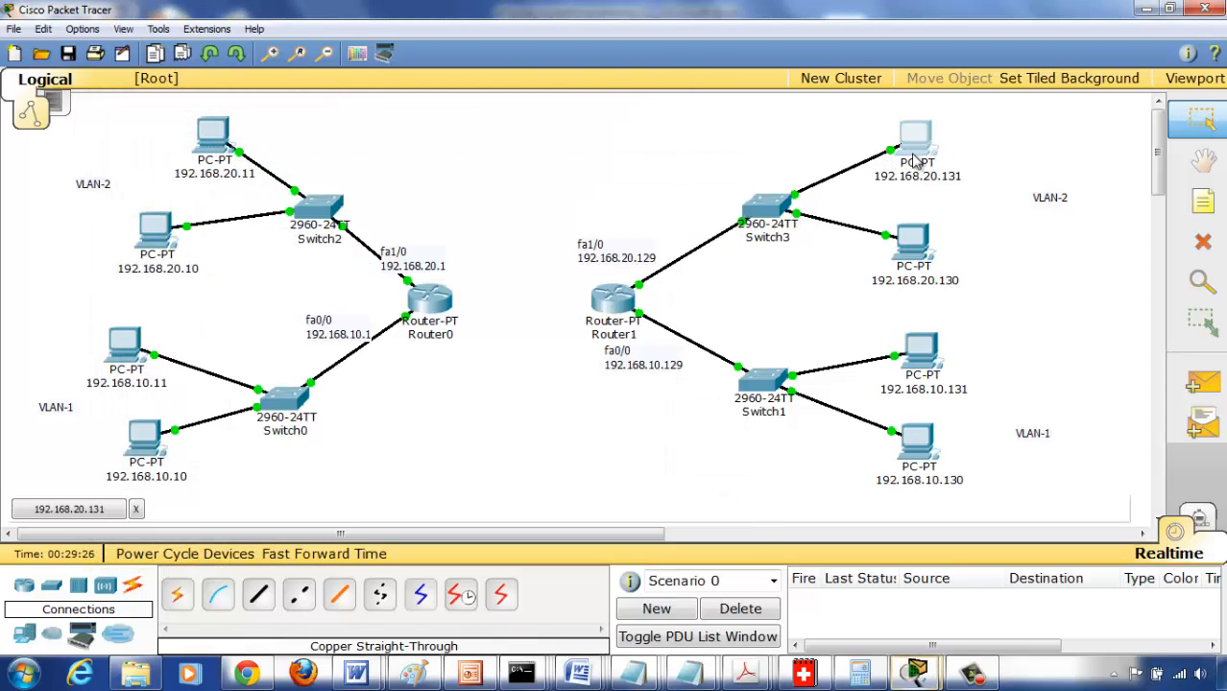
{"action": "left_click", "coordinate": [86, 509]}
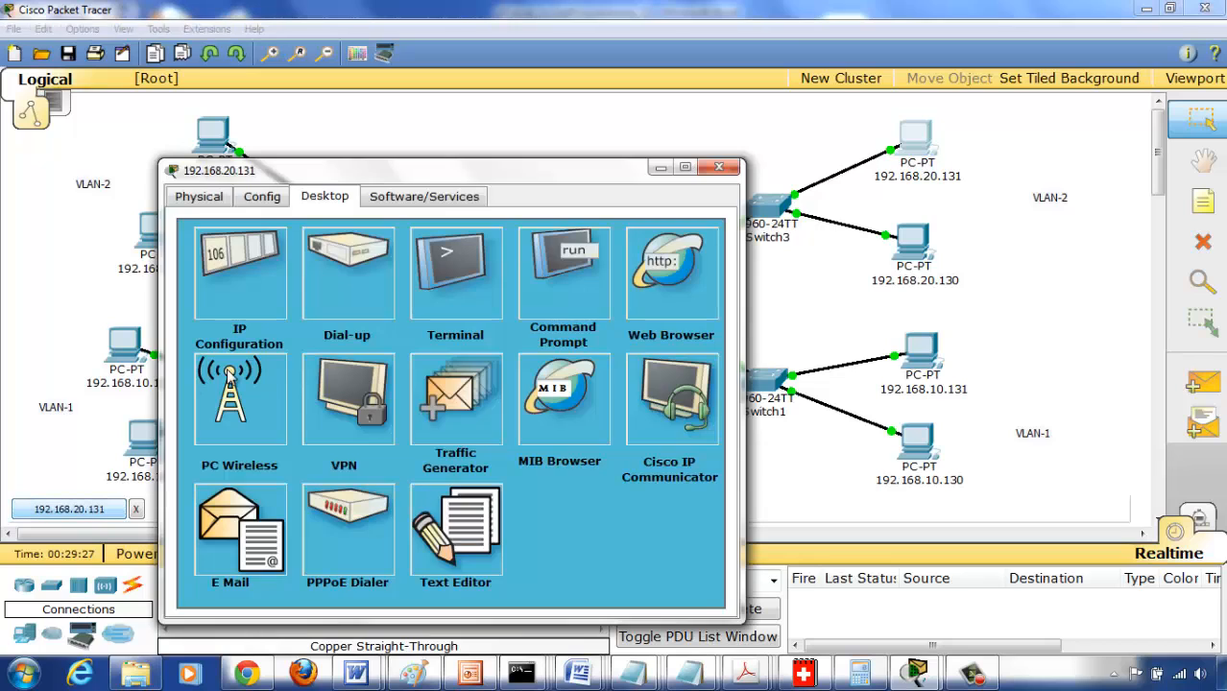
{"action": "left_click", "coordinate": [207, 298]}
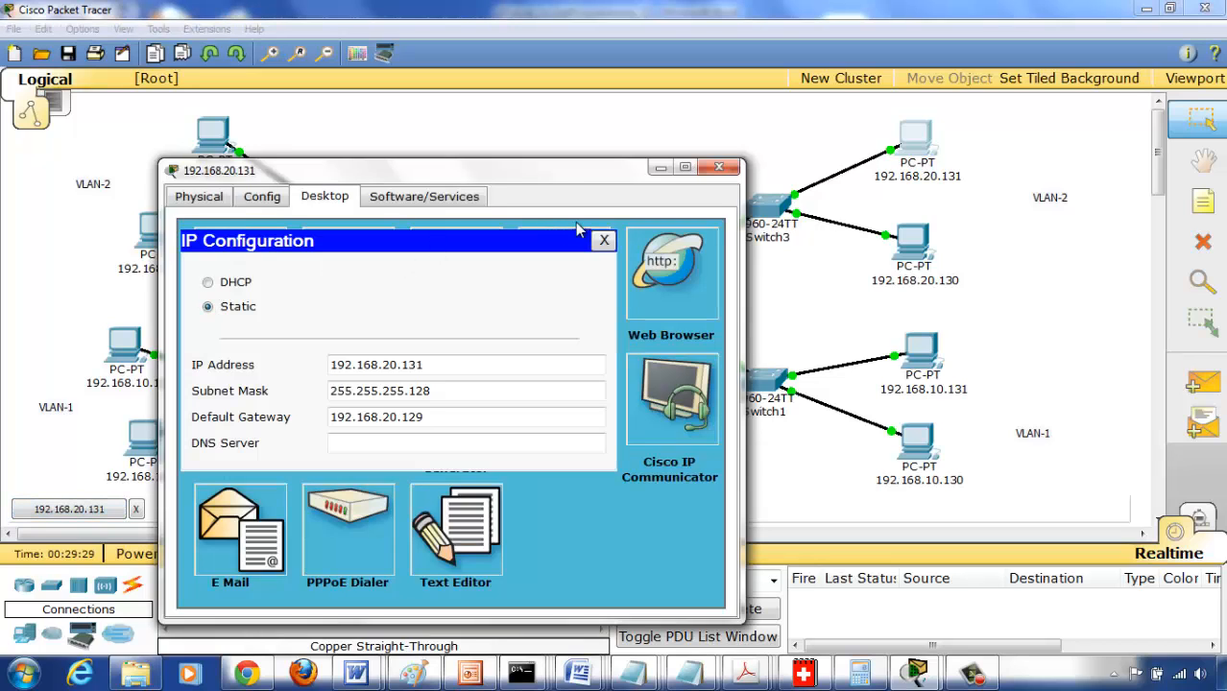
{"action": "left_click", "coordinate": [604, 240]}
{"action": "left_click", "coordinate": [563, 278]}
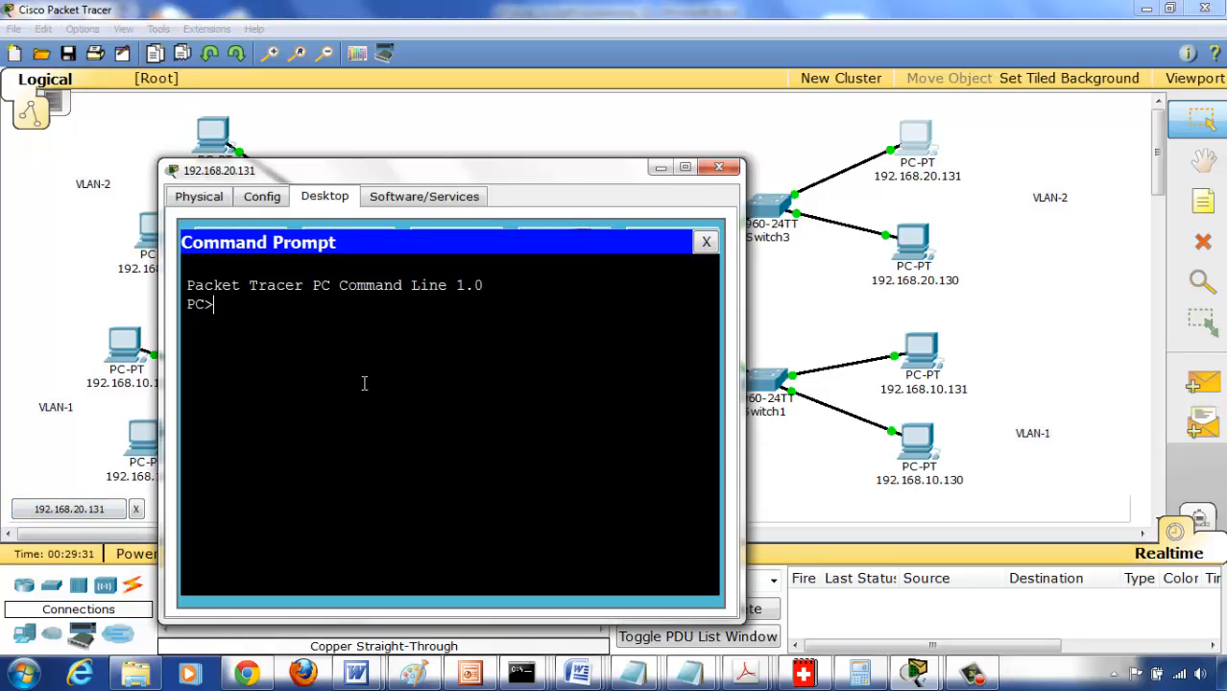
Ping 192.168.10.131 in VLAN-1 from PC 192.168.20.131, and close the PC's window.
{"action": "type", "text": "ping 192.168.1"}
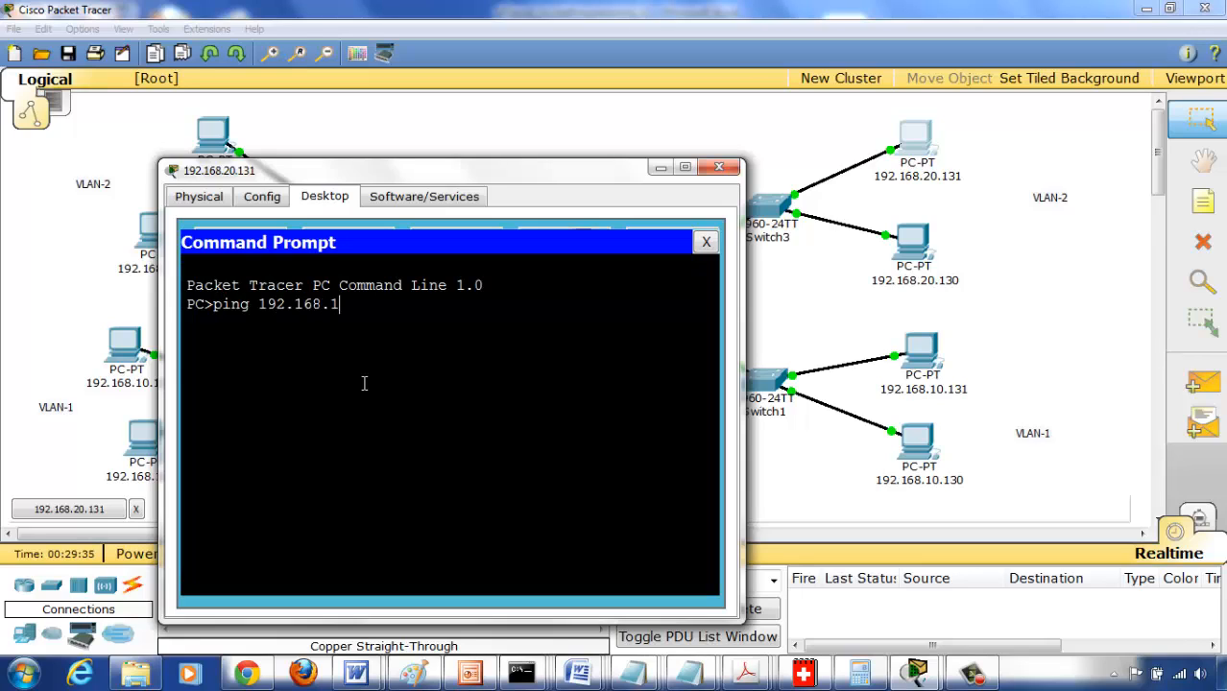
{"action": "type", "text": "0.131"}
{"action": "key", "text": "Return"}
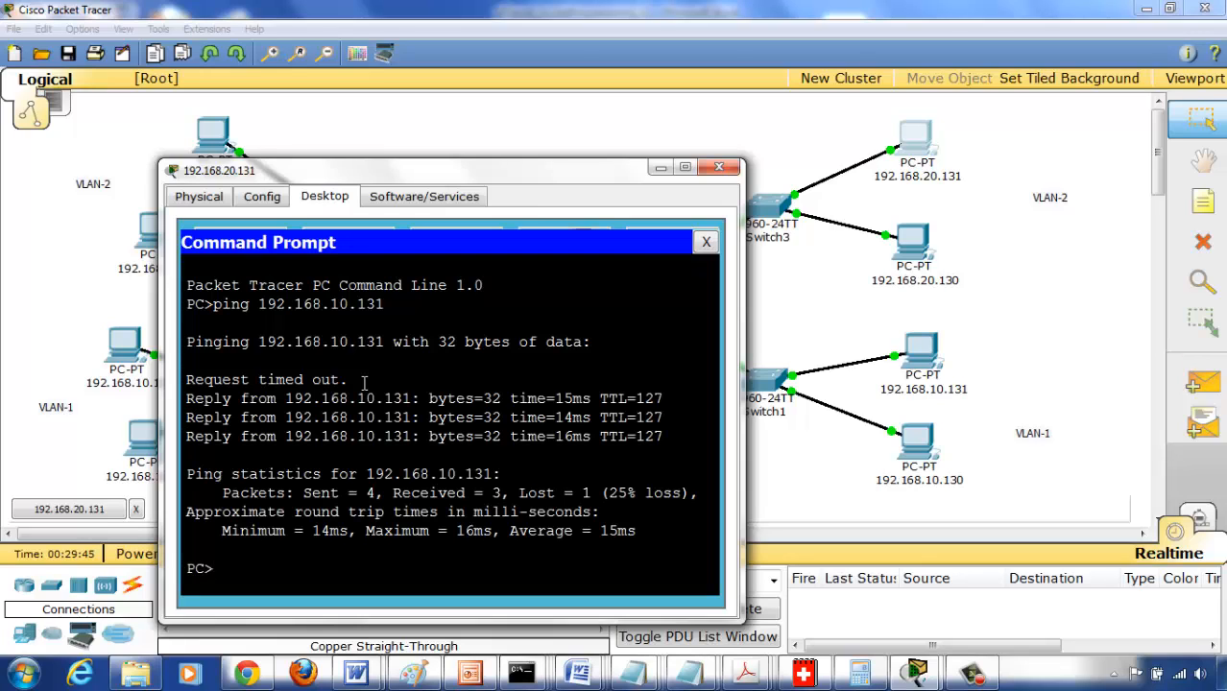
{"action": "left_click", "coordinate": [719, 167]}
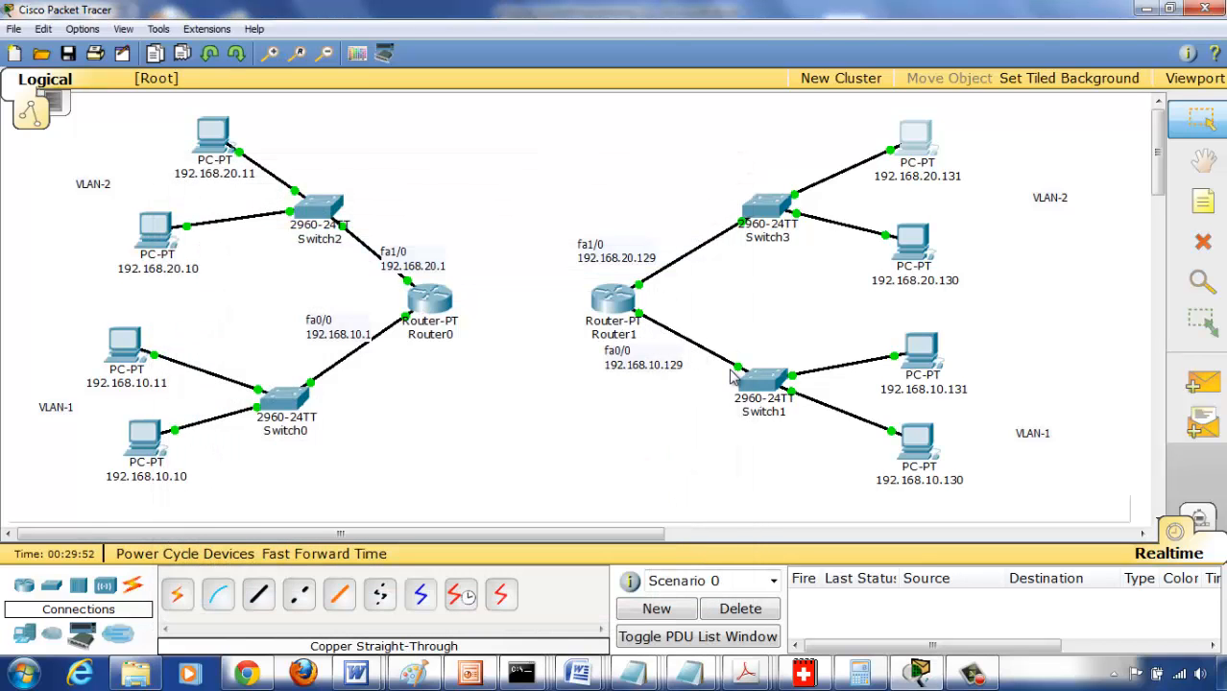
Switch to the Notepad window with the Switch 1 subnet notes and move it farther away from the Router0 network.
{"action": "mouse_move", "coordinate": [732, 377]}
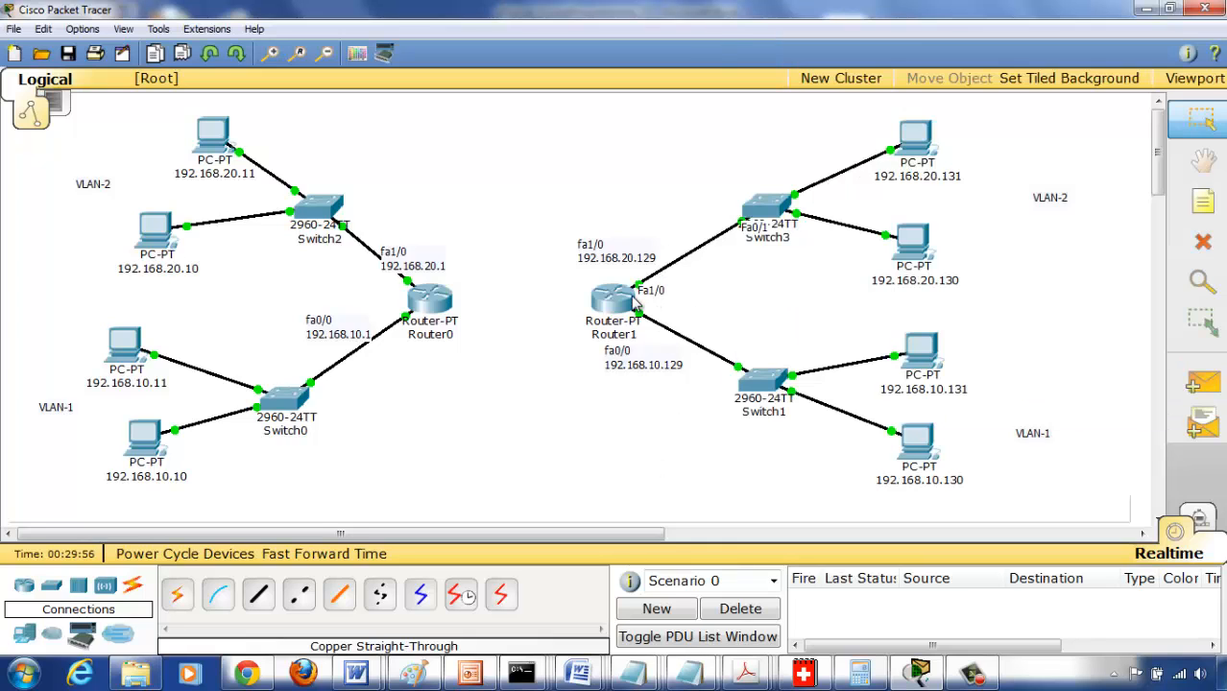
{"action": "mouse_move", "coordinate": [623, 305]}
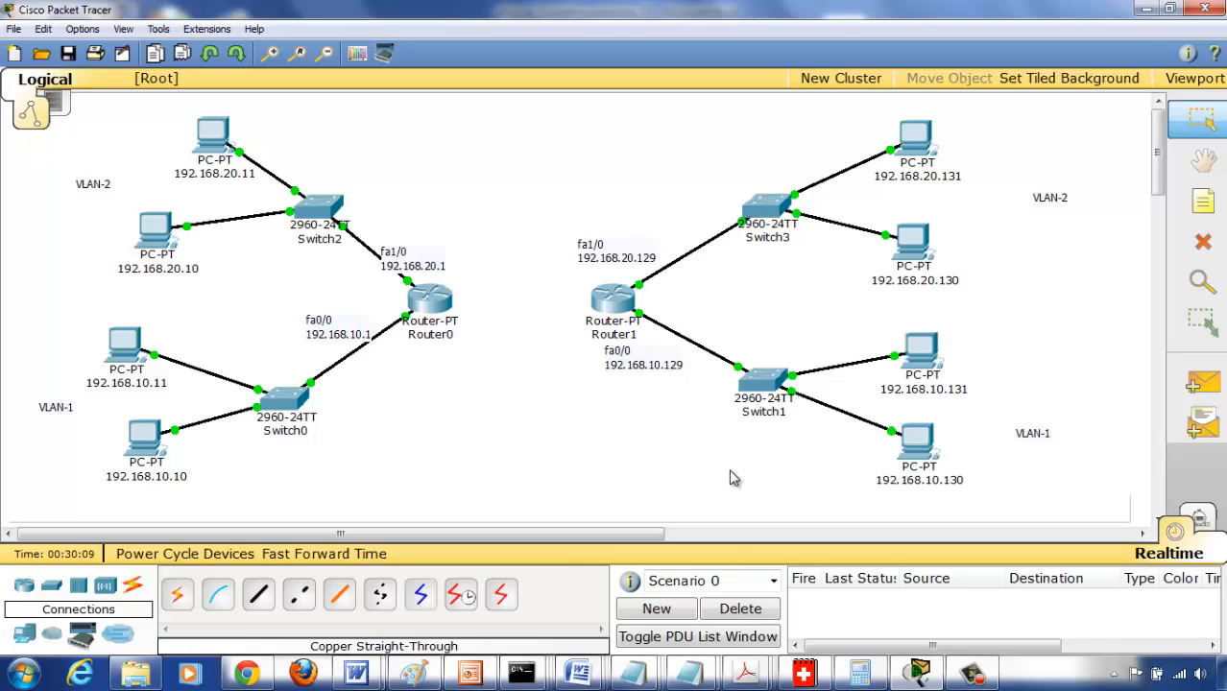
{"action": "left_click", "coordinate": [634, 676]}
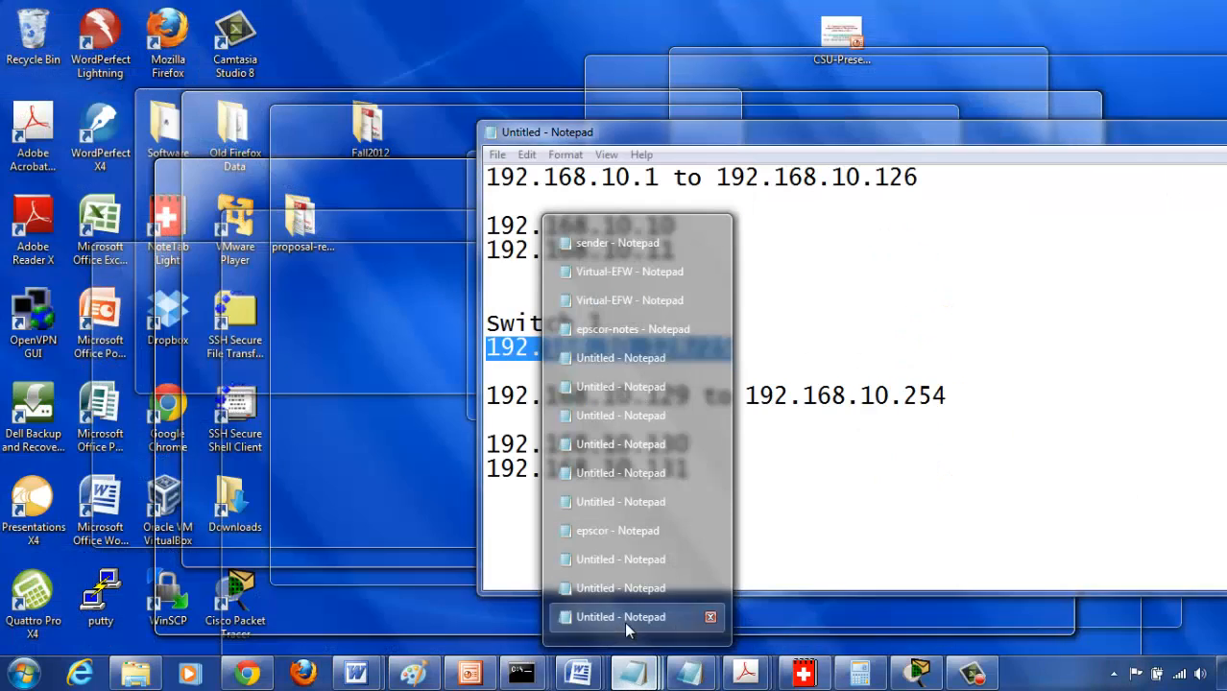
{"action": "left_click", "coordinate": [624, 622]}
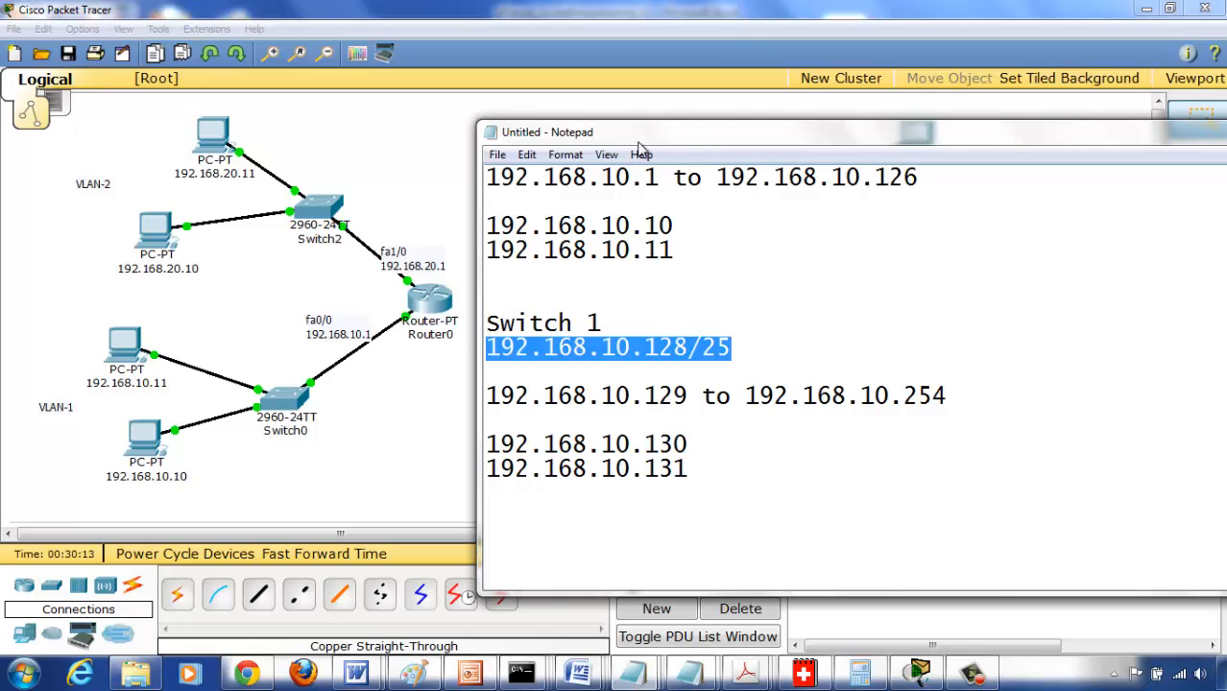
{"action": "left_click_drag", "start_coordinate": [692, 136], "coordinate": [883, 182]}
Add a run of blank lines below the last address, 192.168.10.131, in the Notepad notes.
{"action": "key", "text": "Down"}
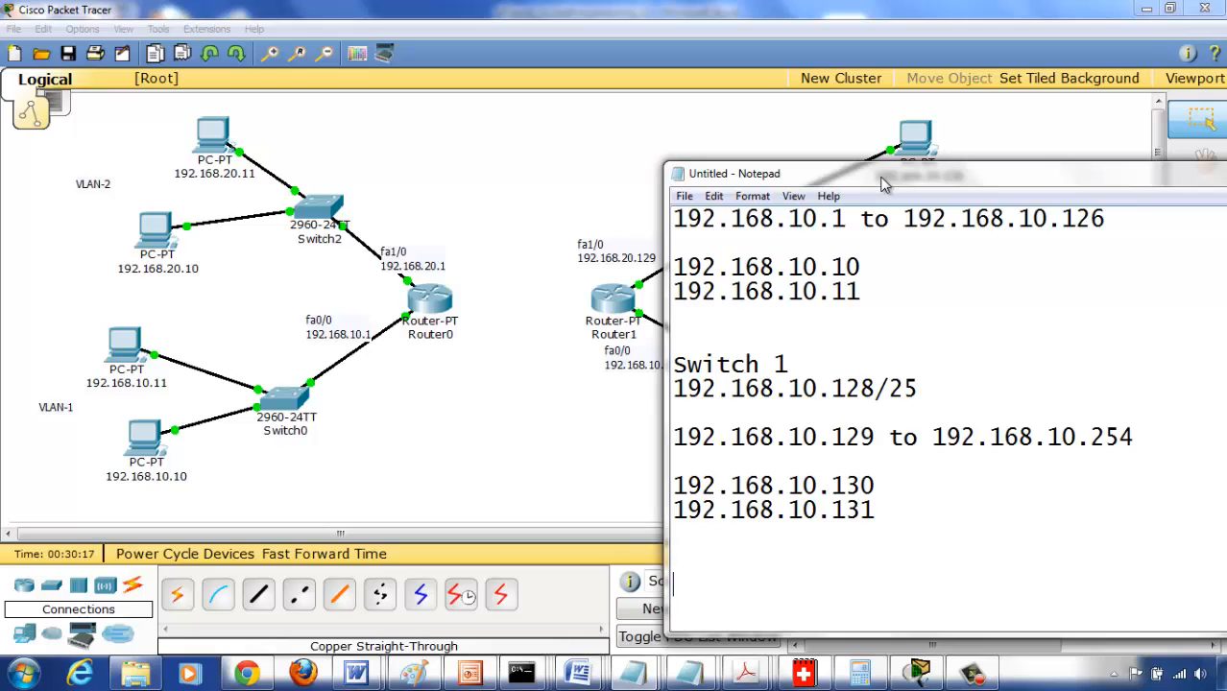
{"action": "key", "text": "Return"}
{"action": "key", "text": "Return"}
{"action": "type", "text": "192"}
{"action": "key", "text": "BackSpace"}
{"action": "key", "text": "BackSpace"}
{"action": "key", "text": "BackSpace"}
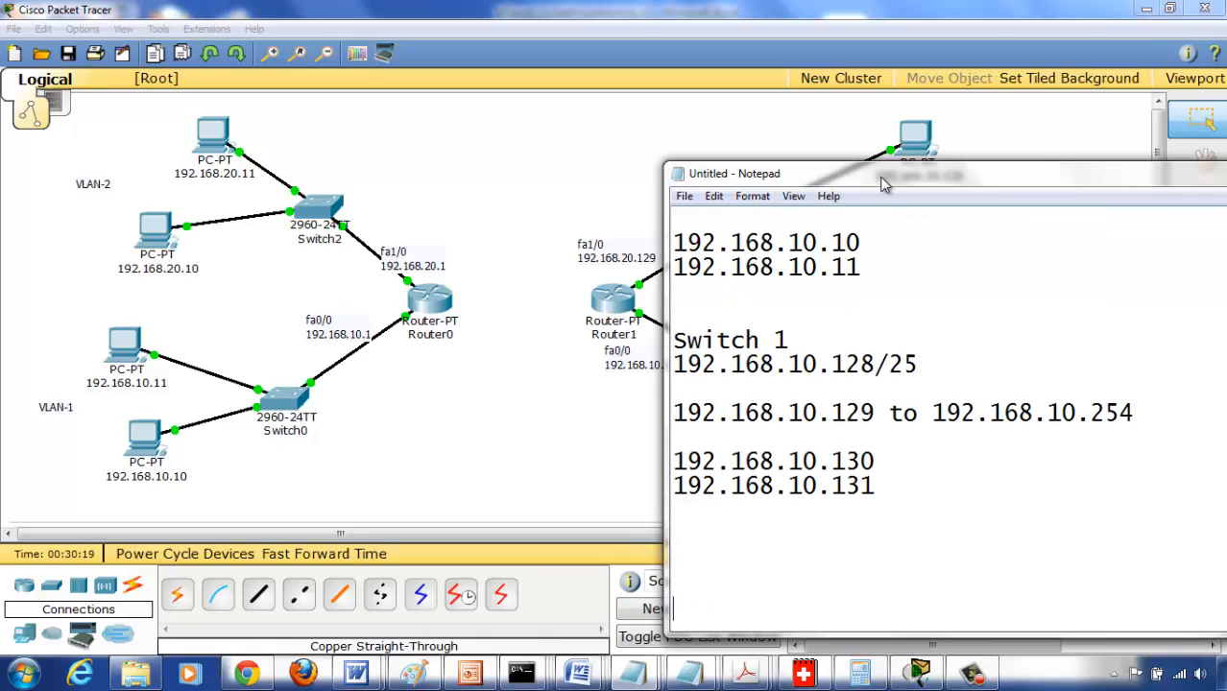
{"action": "key", "text": "Return"}
{"action": "key", "text": "Return"}
{"action": "key", "text": "Return"}
{"action": "key", "text": "Return"}
{"action": "key", "text": "Return"}
{"action": "key", "text": "Return"}
{"action": "key", "text": "Return"}
{"action": "key", "text": "Return"}
{"action": "key", "text": "Return"}
{"action": "key", "text": "Return"}
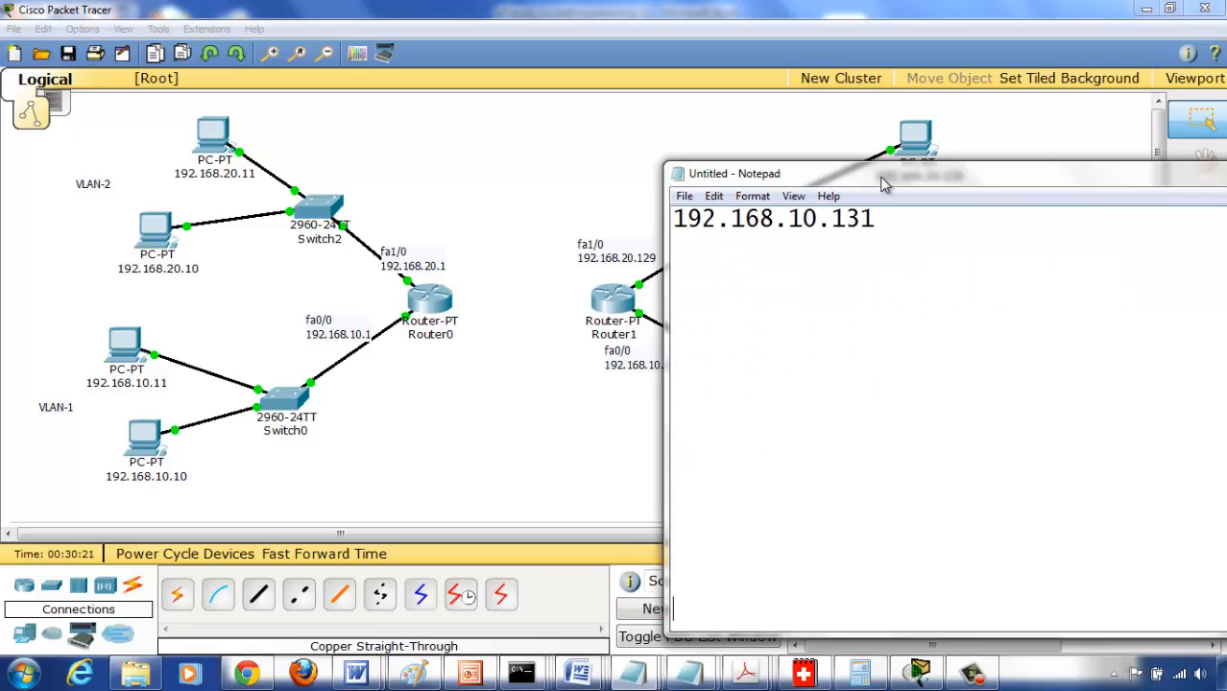
Write the host address 192.168.10.130 with the subnet mask 255.255.255.128 on the line beneath it, a few lines below 192.168.10.131.
{"action": "key", "text": "Up"}
{"action": "key", "text": "Up"}
{"action": "key", "text": "Up"}
{"action": "key", "text": "Up"}
{"action": "key", "text": "Up"}
{"action": "key", "text": "Up"}
{"action": "key", "text": "Up"}
{"action": "key", "text": "Up"}
{"action": "type", "text": "192.168.10.1"}
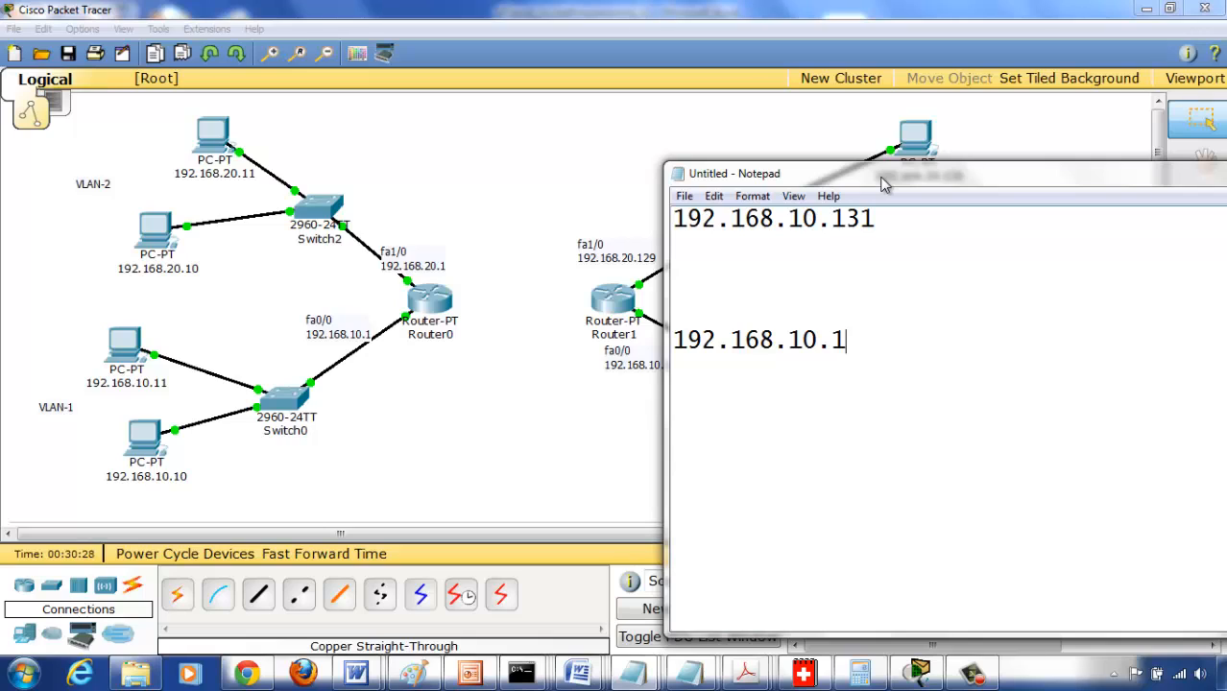
{"action": "type", "text": "30"}
{"action": "key", "text": "Return"}
{"action": "type", "text": "255.255.255.128"}
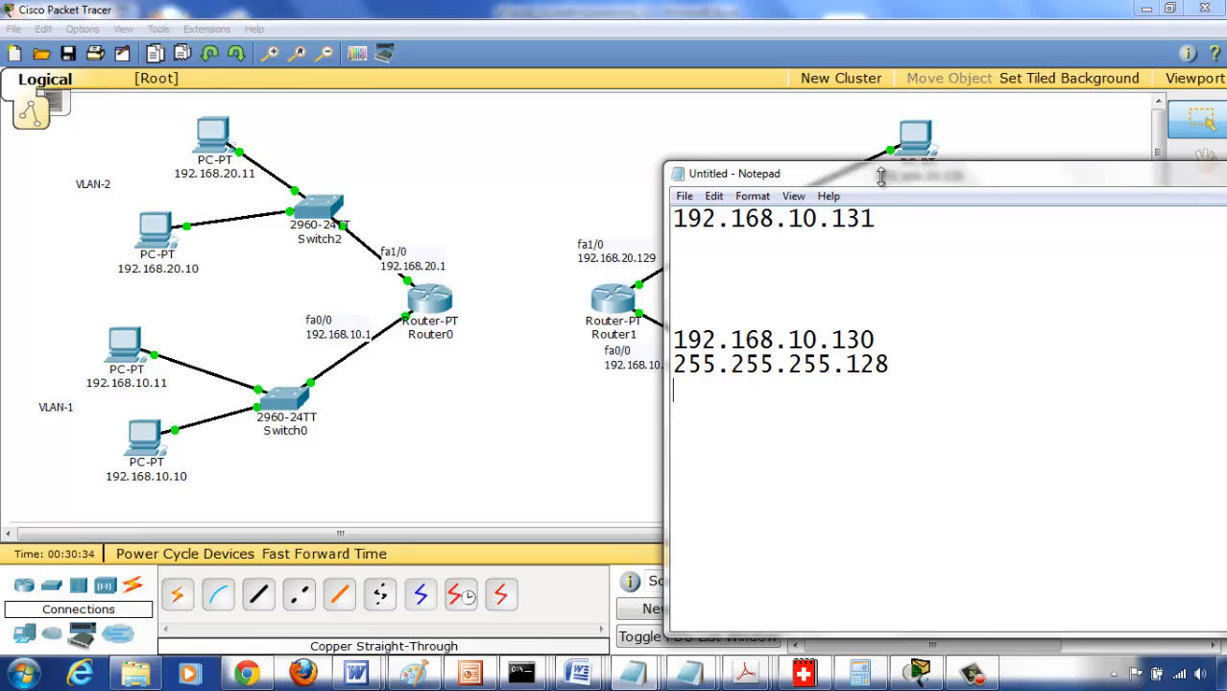
Add a dashed separator line under the subnet mask and write the network address 192.168.10.128 beneath it.
{"action": "left_click_drag", "start_coordinate": [899, 184], "coordinate": [857, 240]}
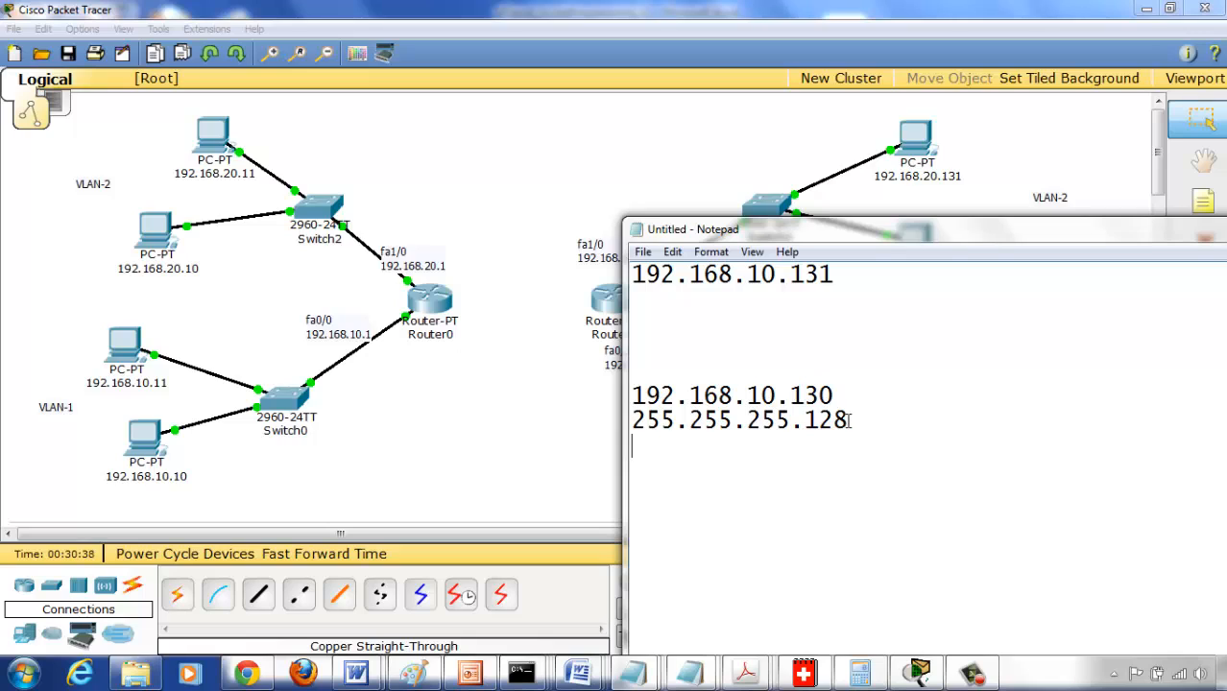
{"action": "key", "text": "Return"}
{"action": "type", "text": "----------------"}
{"action": "key", "text": "Return"}
{"action": "type", "text": "192."}
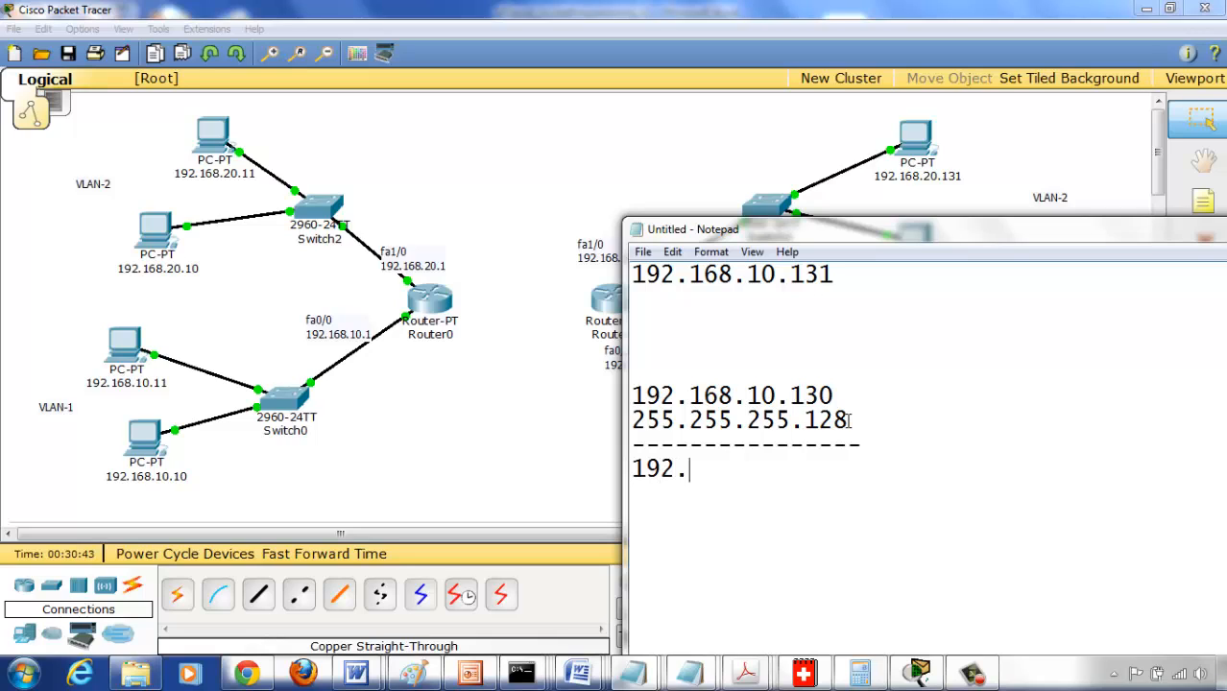
{"action": "type", "text": "168.10.12"}
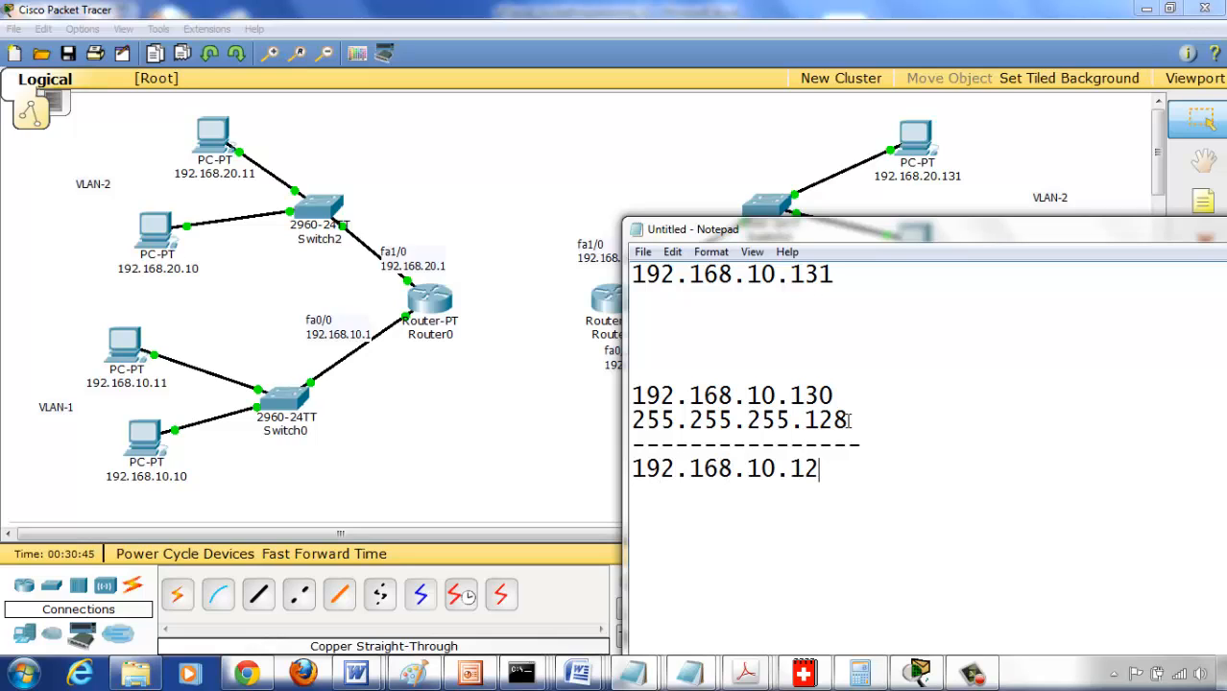
{"action": "type", "text": "8"}
{"action": "key", "text": "Return"}
Highlight the whole network address 192.168.10.128 in the notes and reposition the Notepad window so that Router1 stays in view.
{"action": "left_click_drag", "start_coordinate": [833, 468], "coordinate": [641, 470]}
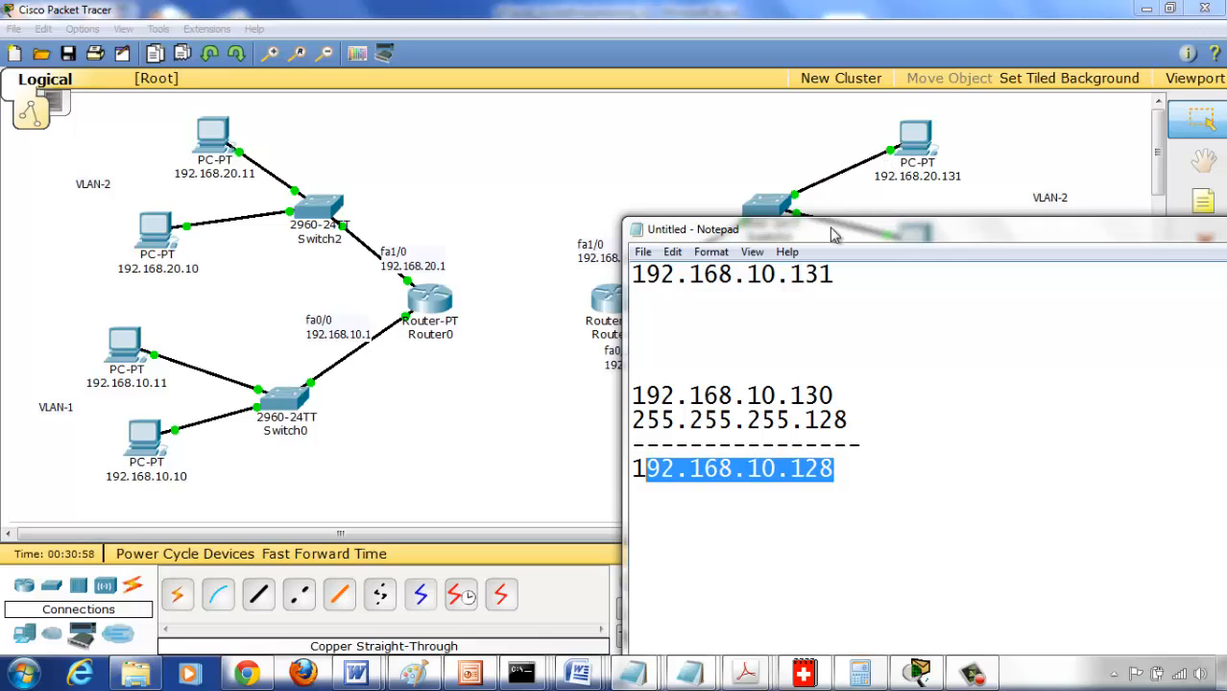
{"action": "left_click_drag", "start_coordinate": [833, 237], "coordinate": [904, 380]}
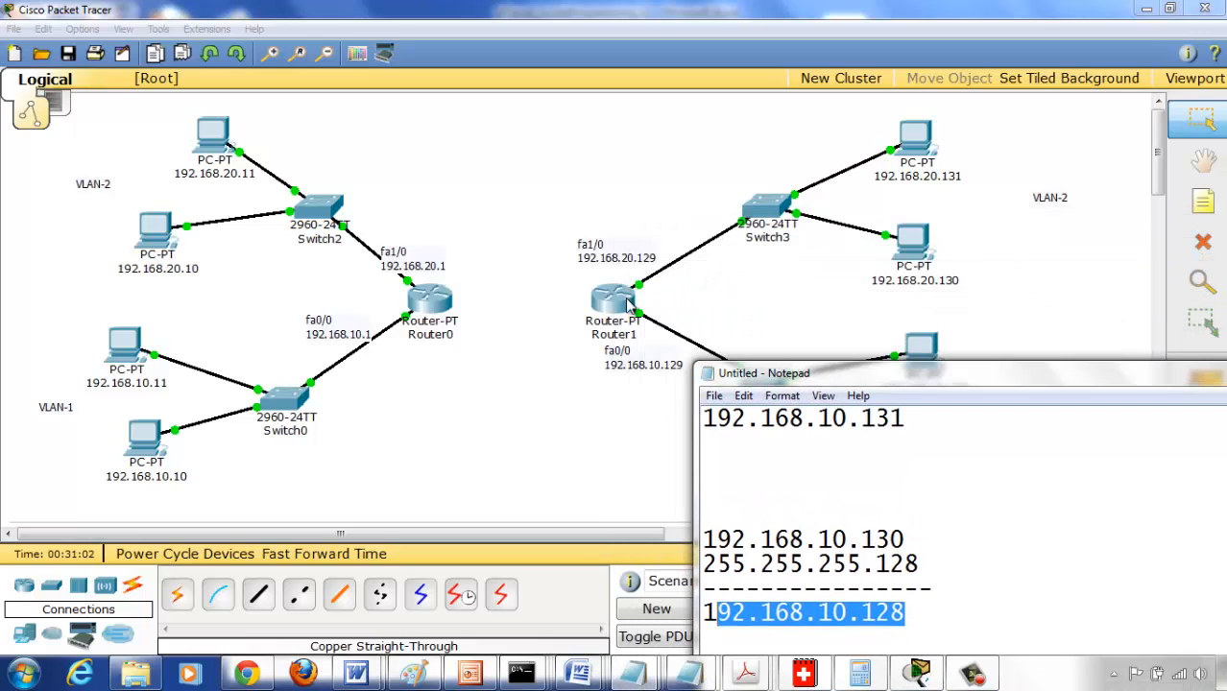
{"action": "left_click_drag", "start_coordinate": [771, 382], "coordinate": [754, 146]}
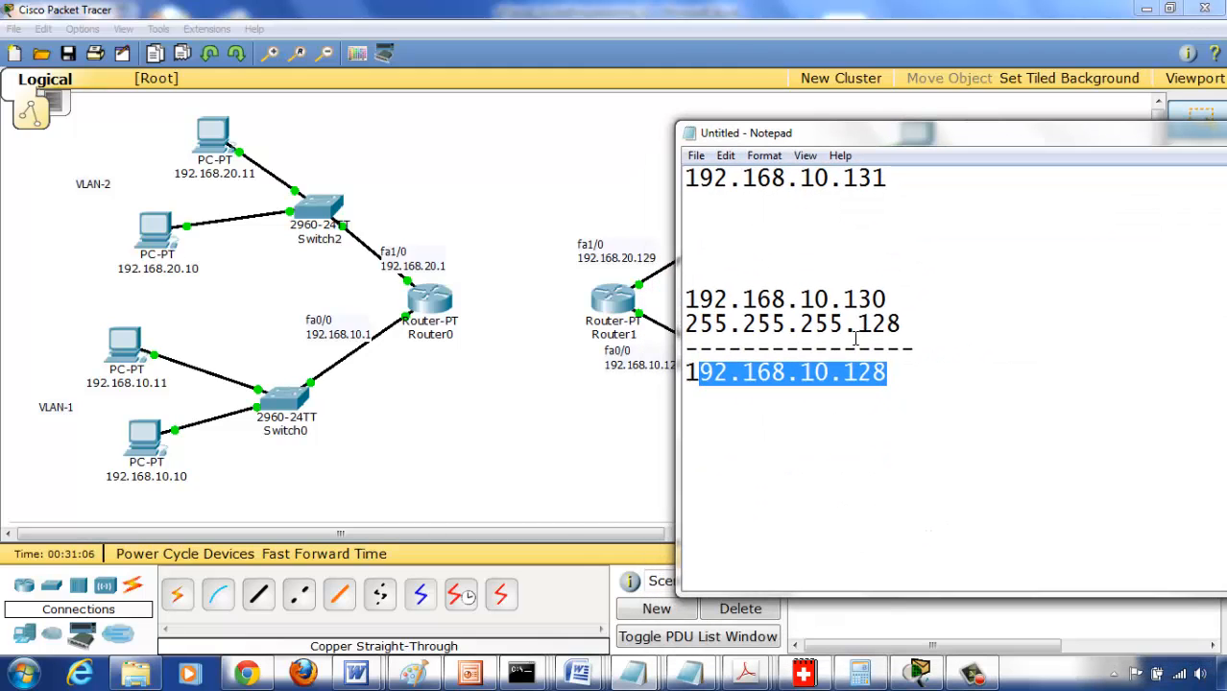
{"action": "left_click_drag", "start_coordinate": [887, 373], "coordinate": [688, 370]}
{"action": "left_click_drag", "start_coordinate": [825, 142], "coordinate": [933, 87]}
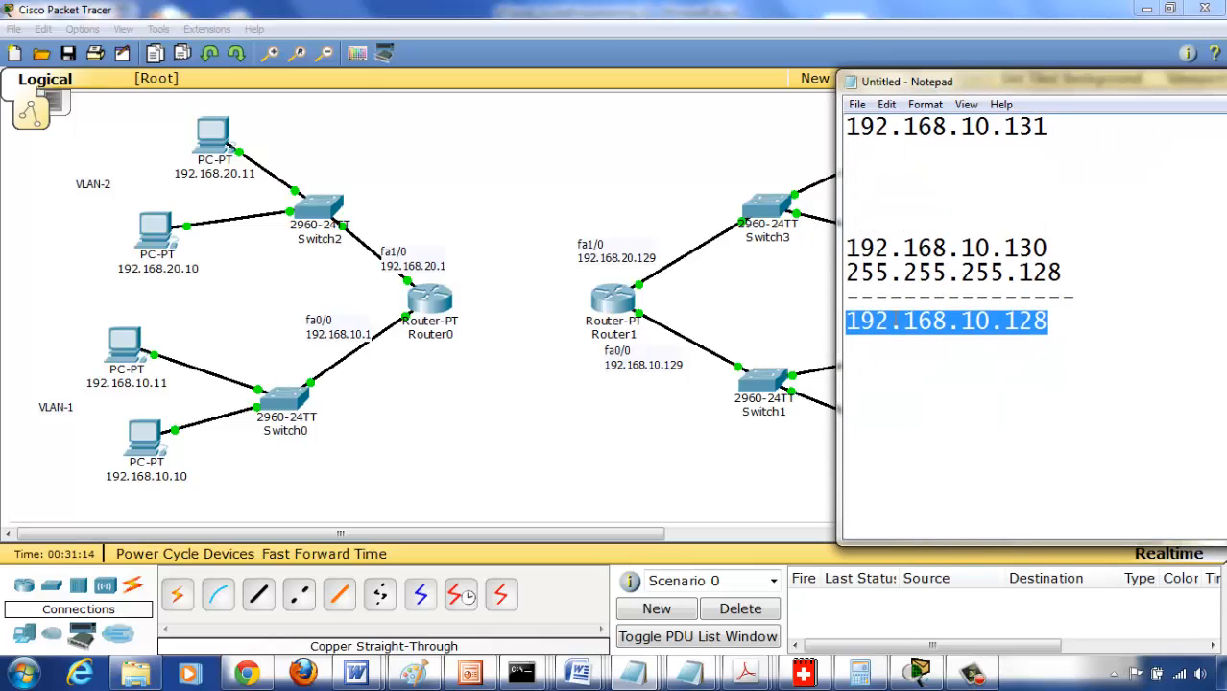
Examine the routing table output in Router1's command line at a wider window size, and close the router's window.
{"action": "left_click", "coordinate": [614, 315]}
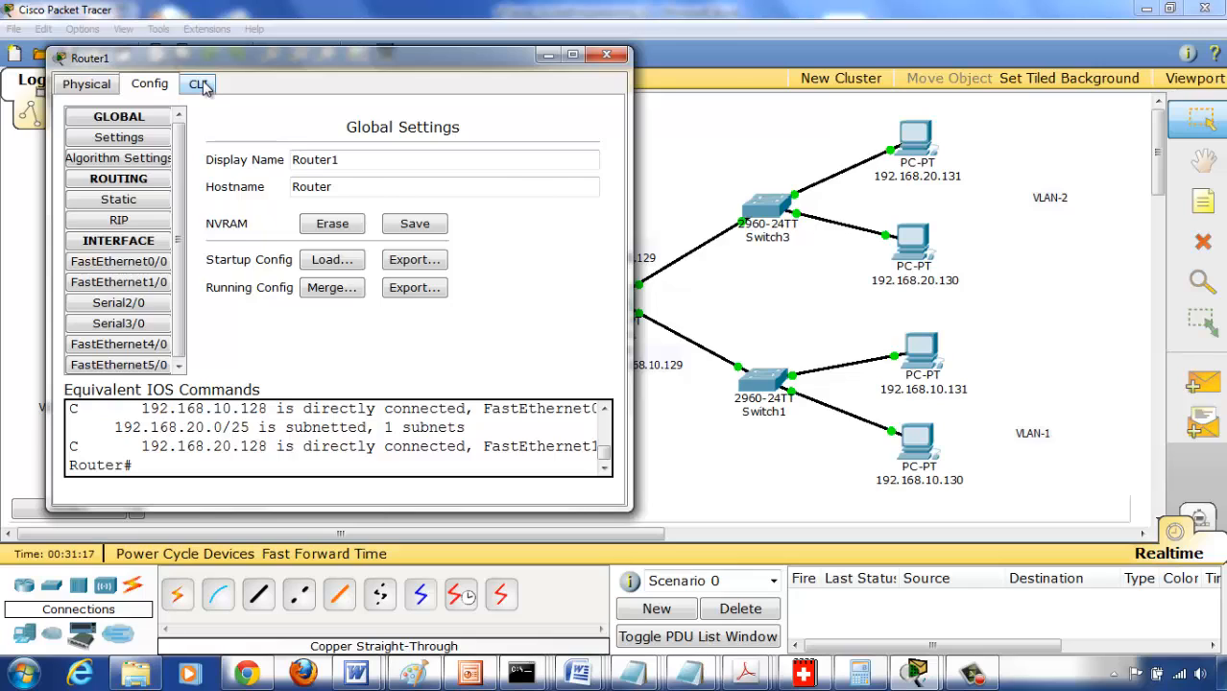
{"action": "left_click", "coordinate": [198, 84]}
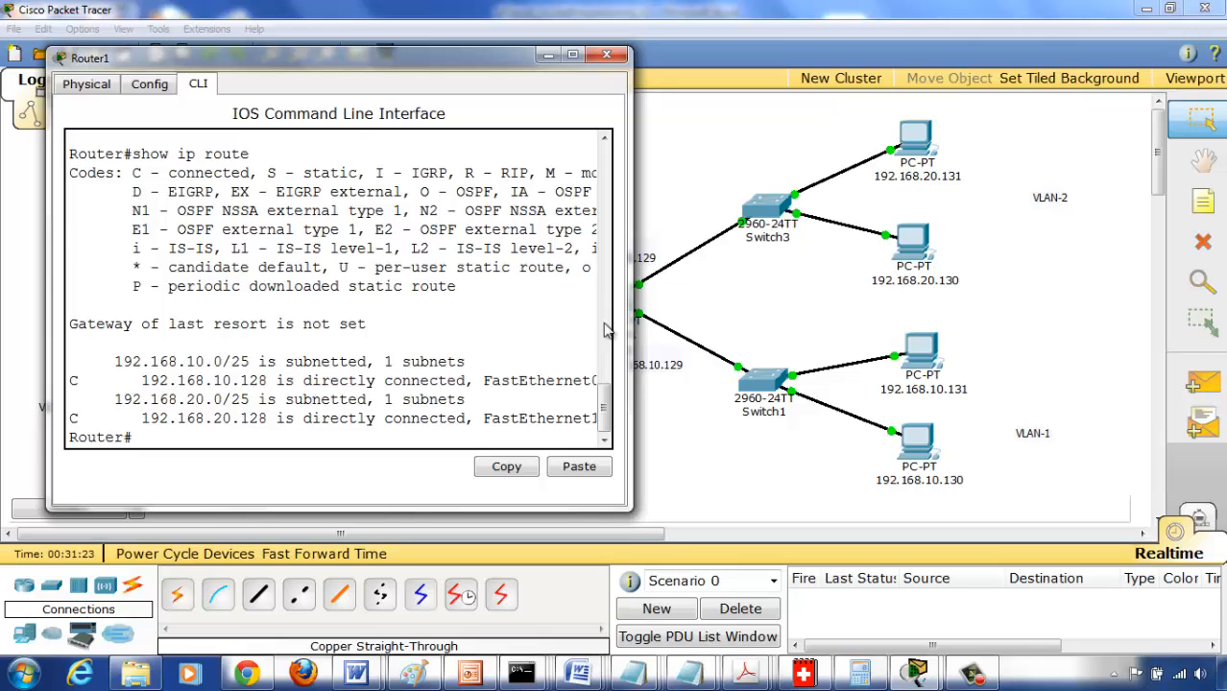
{"action": "left_click_drag", "start_coordinate": [629, 310], "coordinate": [695, 309]}
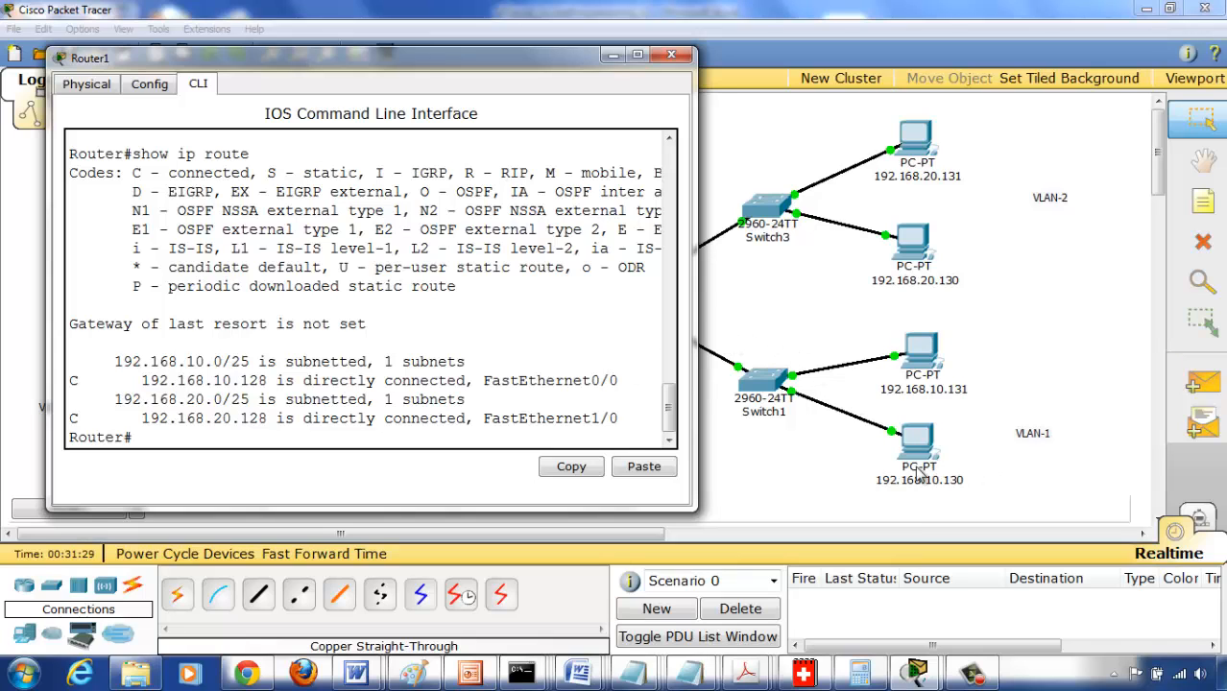
{"action": "left_click", "coordinate": [675, 58]}
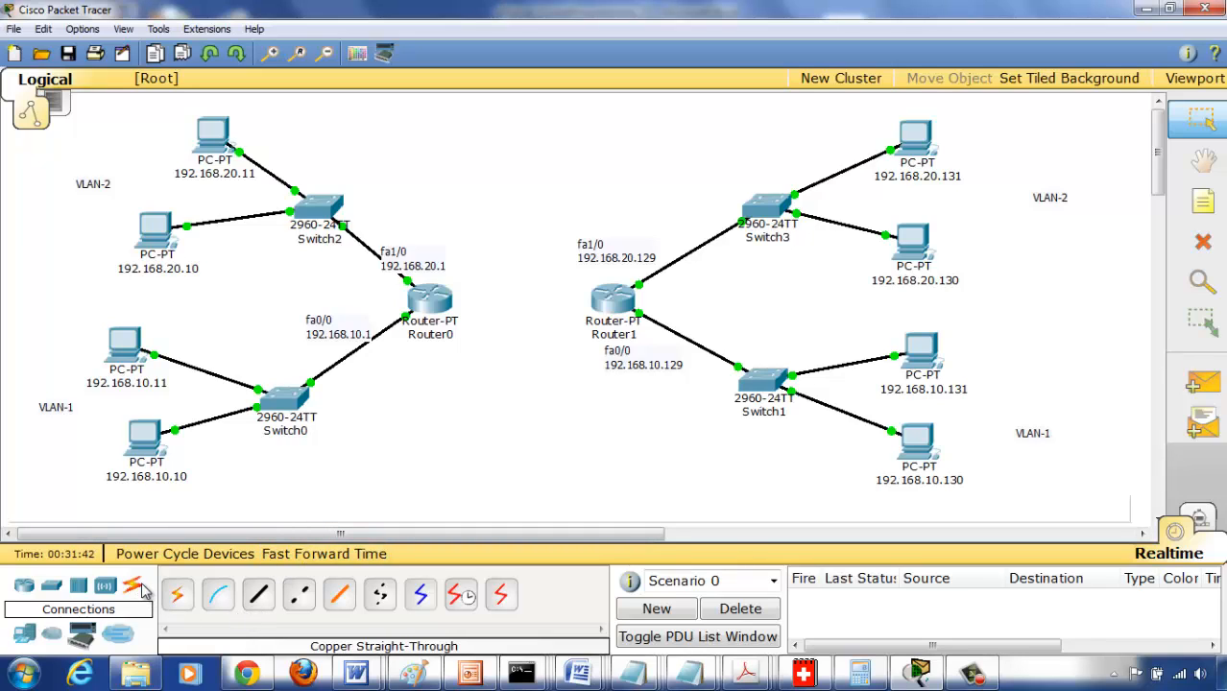
Connect Router0's Serial2/0 port to Router1's Serial2/0 port with a Serial DCE cable.
{"action": "left_click", "coordinate": [462, 599]}
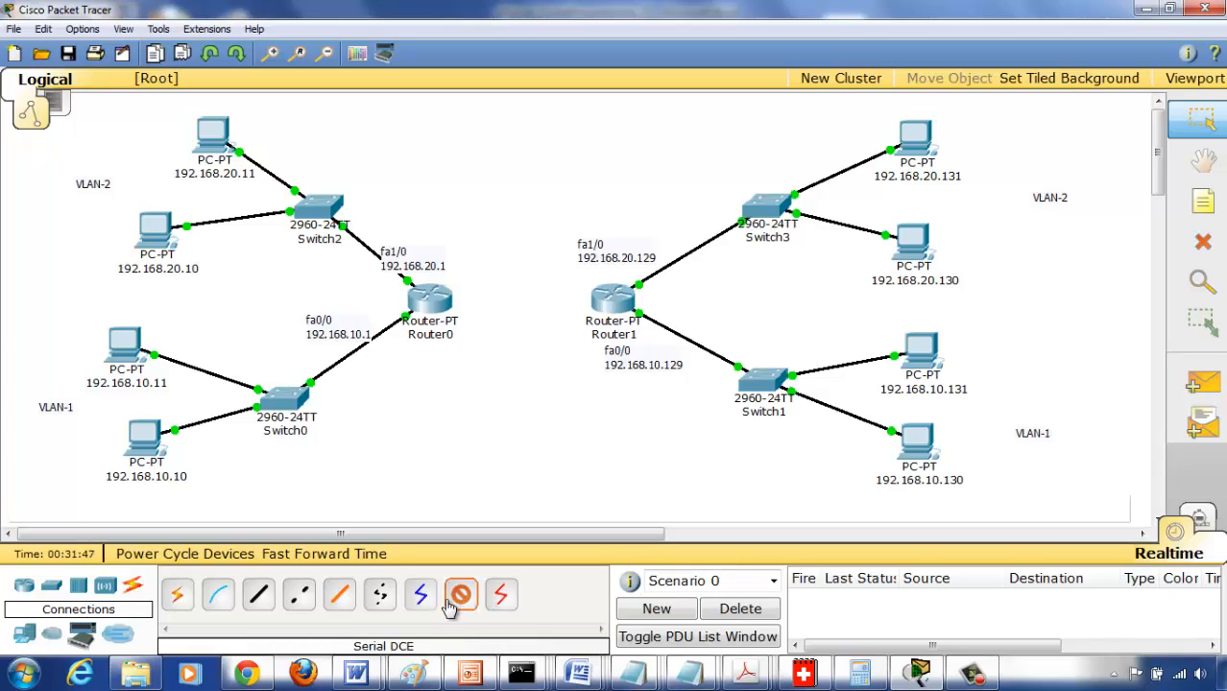
{"action": "left_click", "coordinate": [437, 306]}
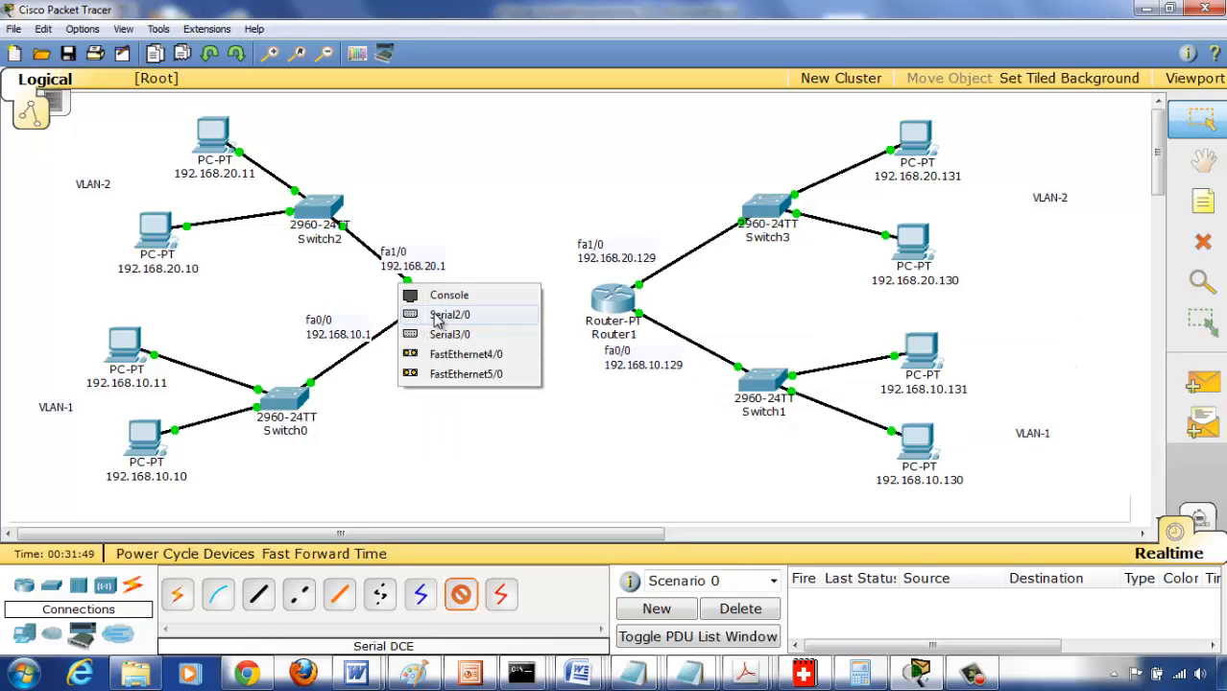
{"action": "left_click", "coordinate": [447, 315]}
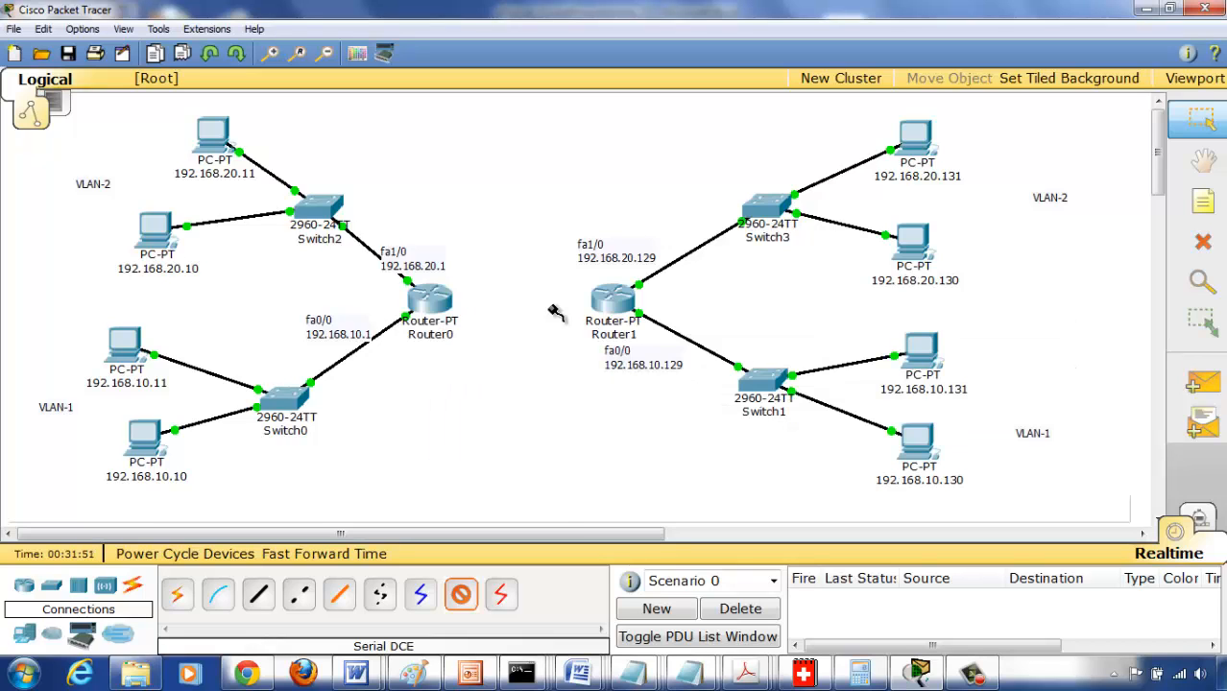
{"action": "left_click", "coordinate": [610, 301]}
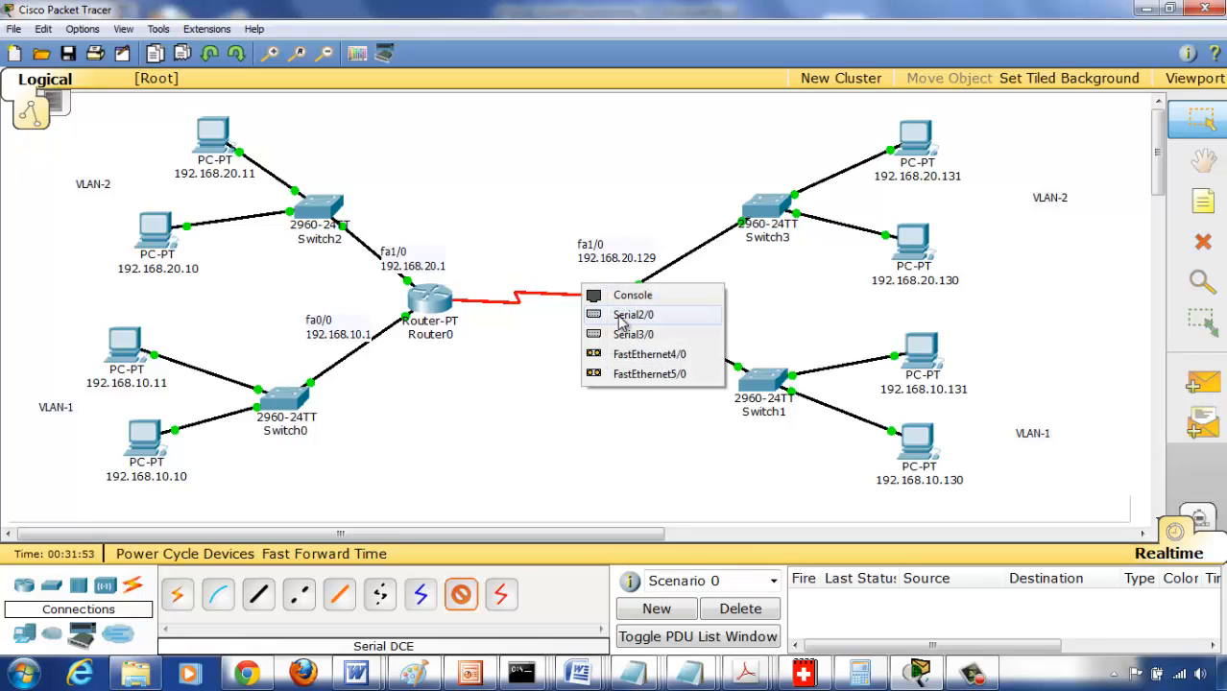
{"action": "left_click", "coordinate": [620, 312]}
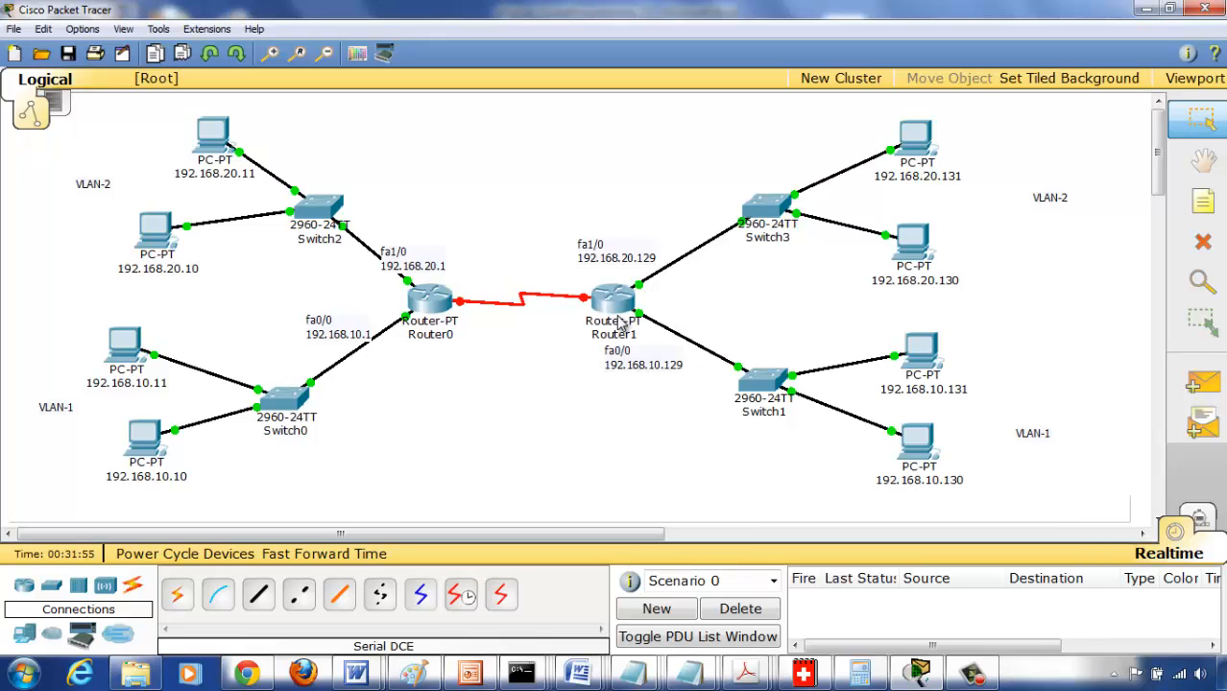
Enter privileged mode and global configuration mode in Router0's command line with enable and config t.
{"action": "left_click", "coordinate": [429, 299]}
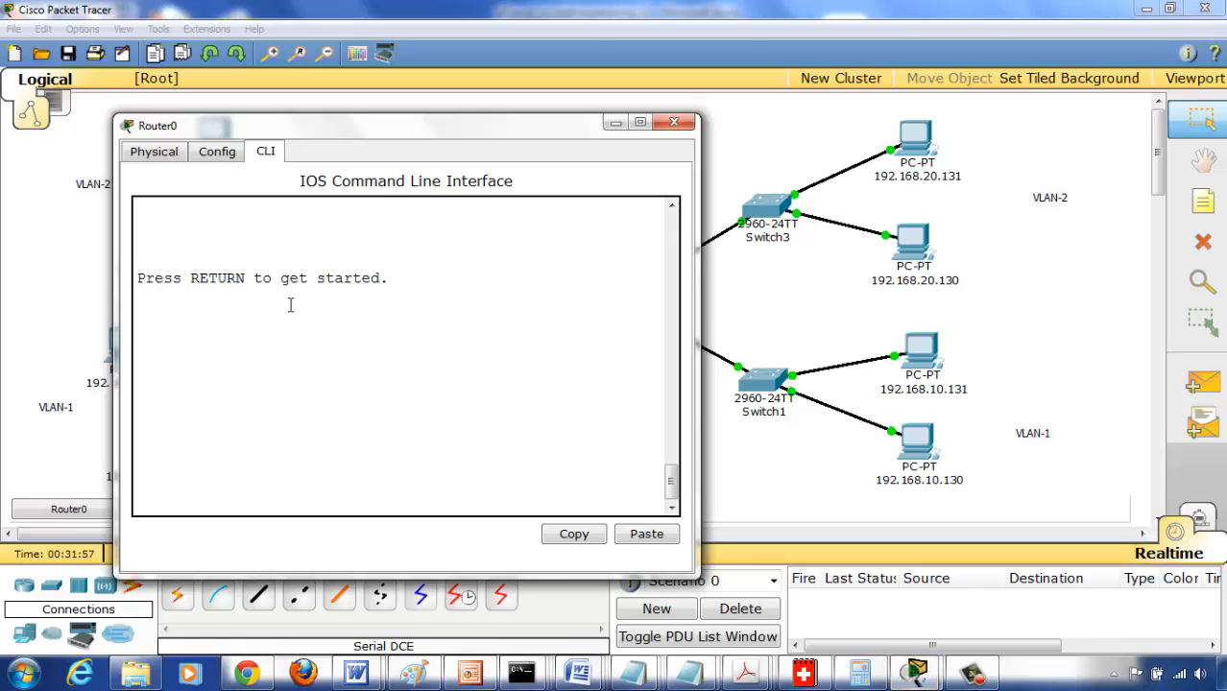
{"action": "key", "text": "Return"}
{"action": "type", "text": "er>e"}
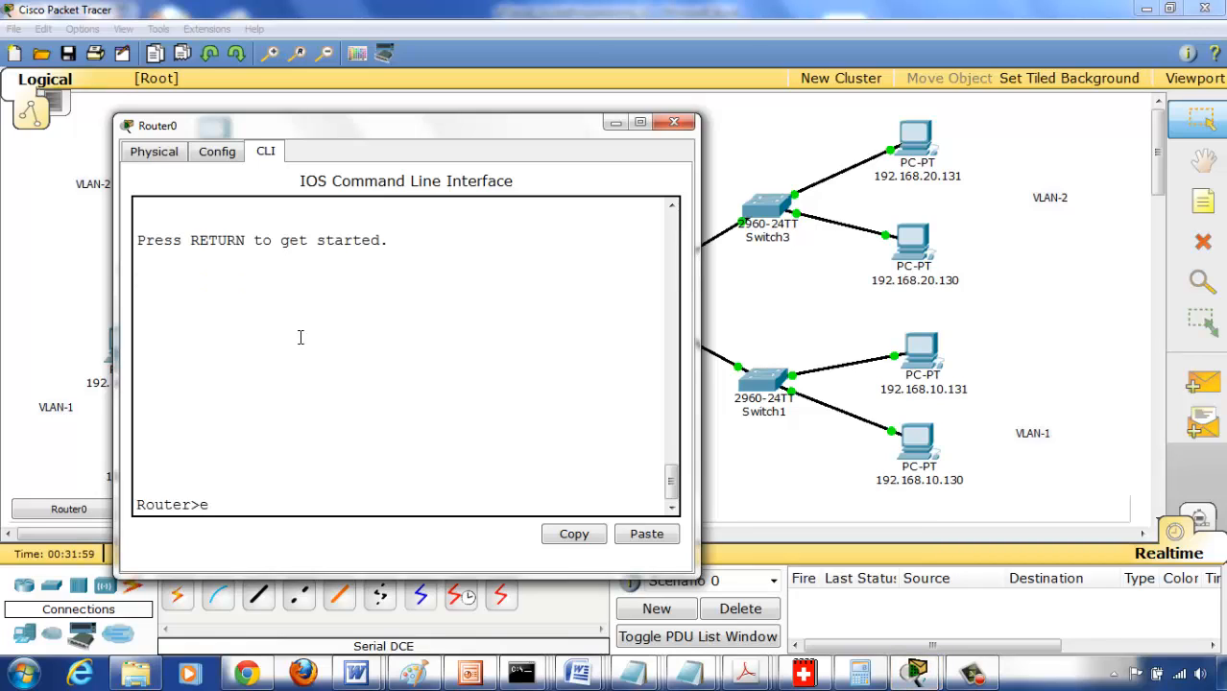
{"action": "type", "text": "nable"}
{"action": "key", "text": "Return"}
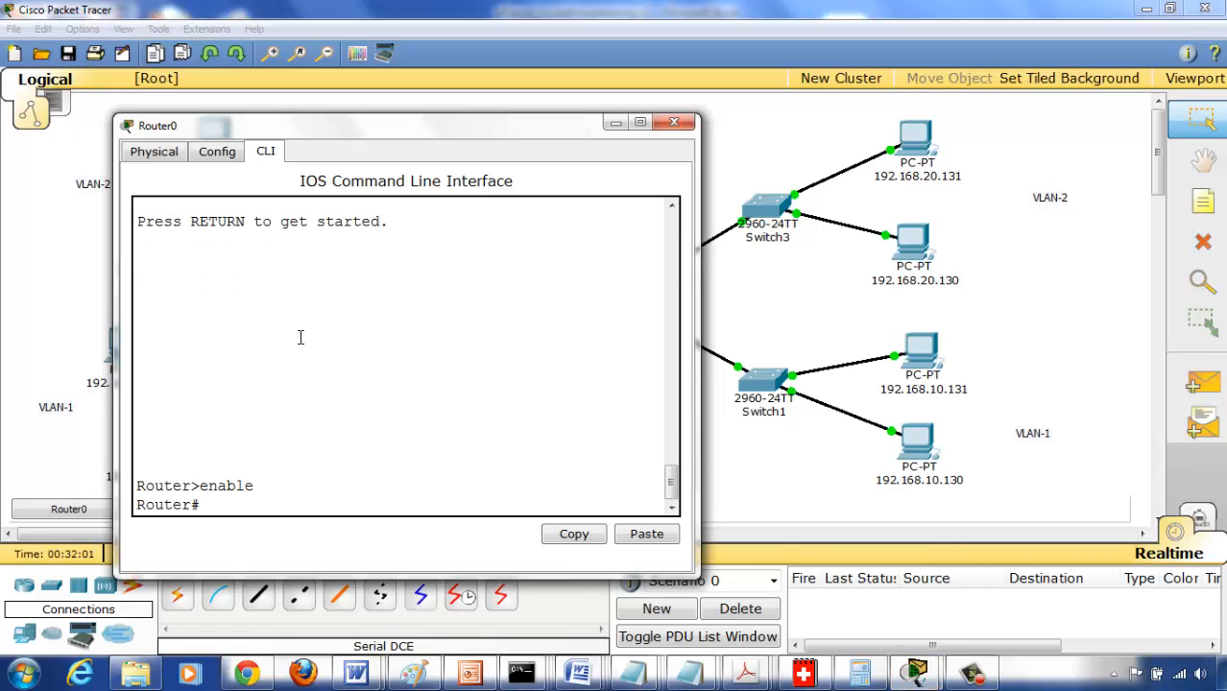
{"action": "type", "text": "config t"}
{"action": "key", "text": "Return"}
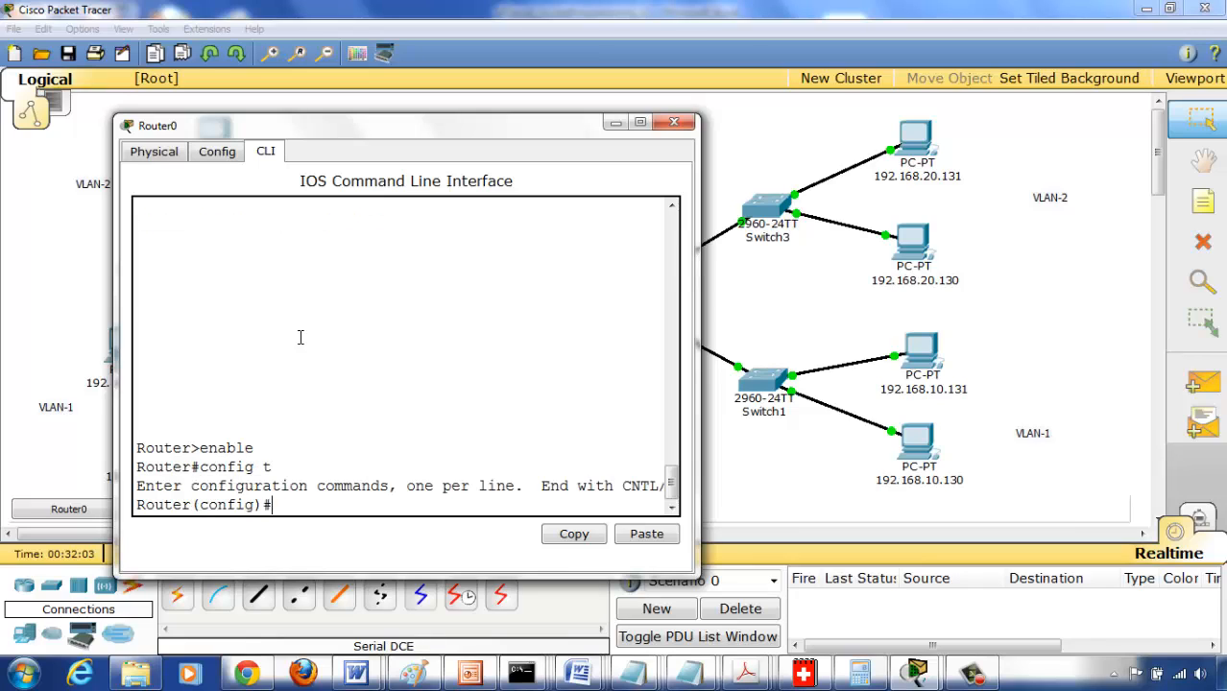
Enter interface configuration mode for serial 2/0 on Router0.
{"action": "type", "text": "int"}
{"action": "type", "text": " s2/0"}
{"action": "key", "text": "BackSpace"}
{"action": "key", "text": "BackSpace"}
{"action": "key", "text": "BackSpace"}
{"action": "key", "text": "BackSpace"}
{"action": "key", "text": "Tab"}
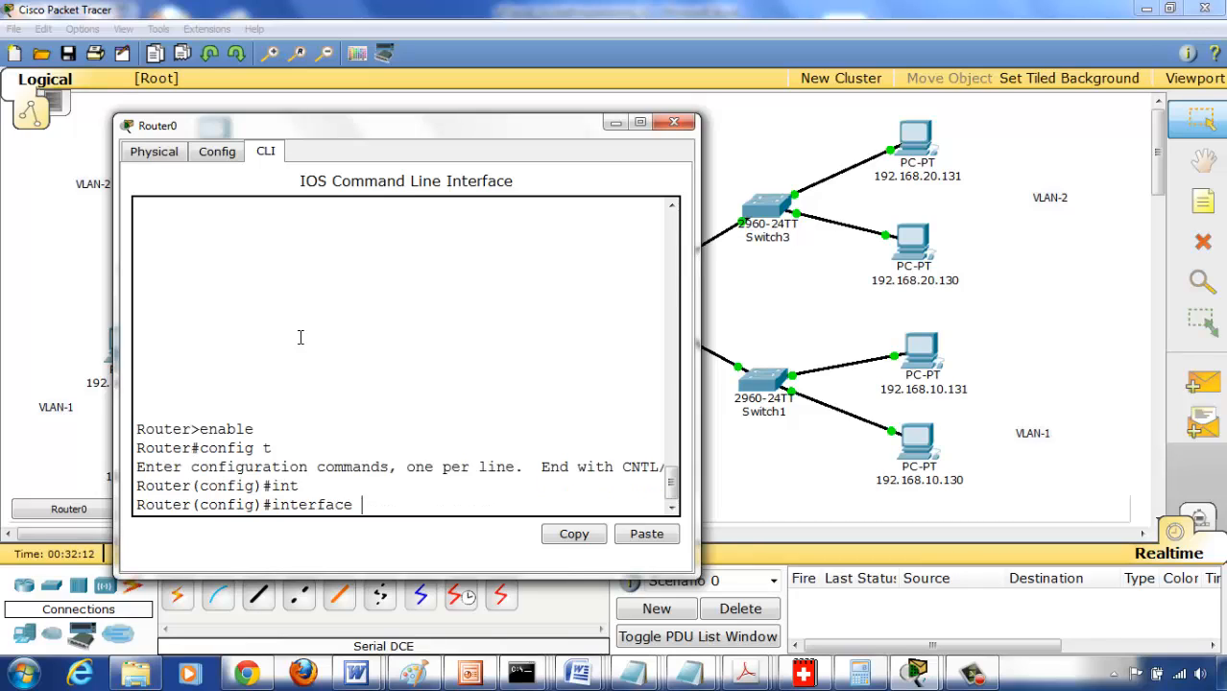
{"action": "type", "text": "serial"}
{"action": "type", "text": "l"}
{"action": "type", "text": " 2/0"}
{"action": "key", "text": "Return"}
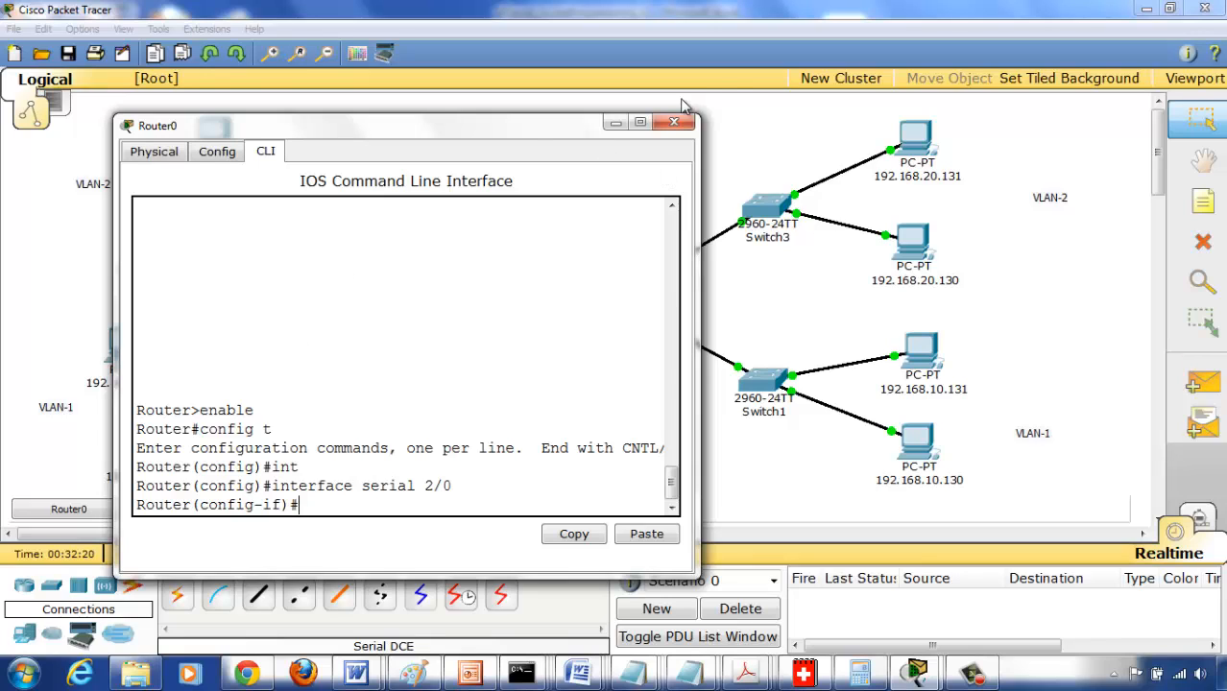
Add a note reading 10.0.0.1 to the workspace and position it just below Router0's label.
{"action": "left_click", "coordinate": [748, 141]}
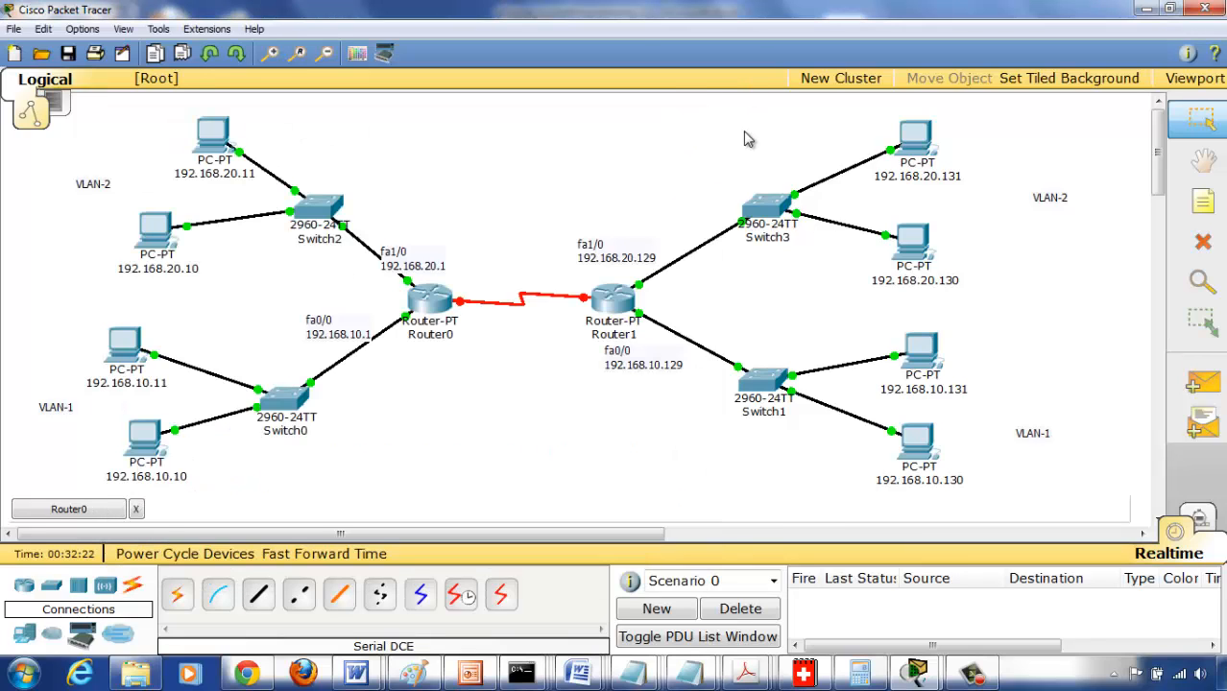
{"action": "left_click", "coordinate": [1213, 204]}
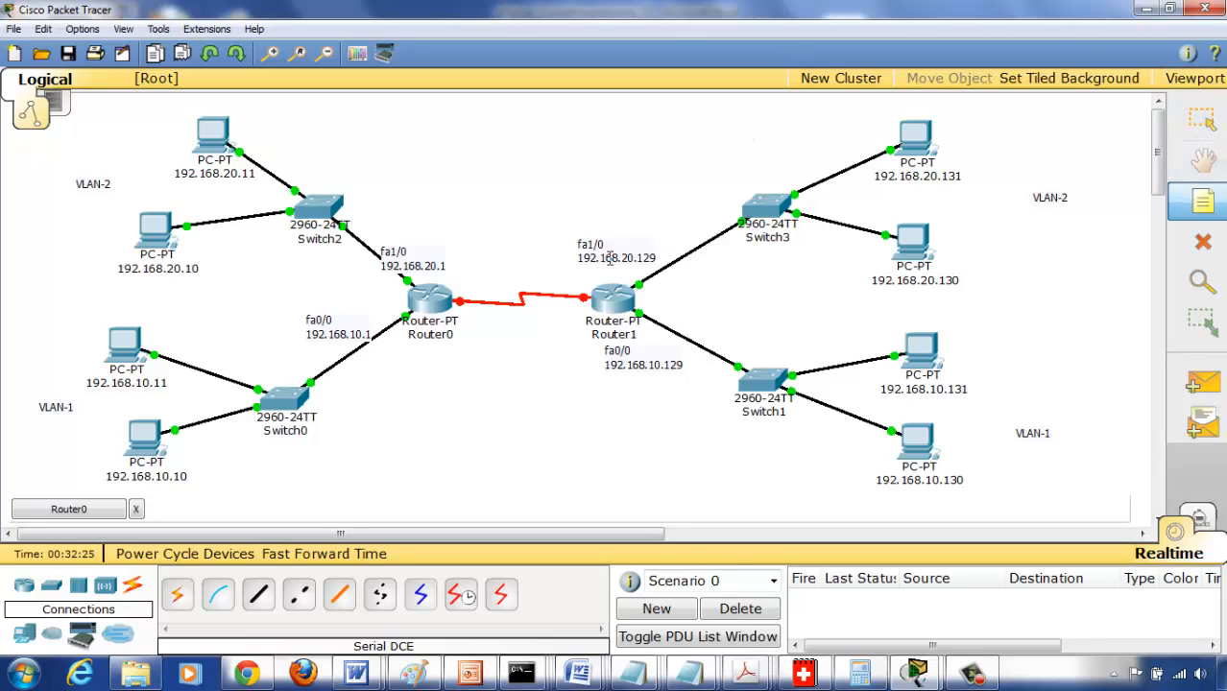
{"action": "left_click", "coordinate": [456, 288]}
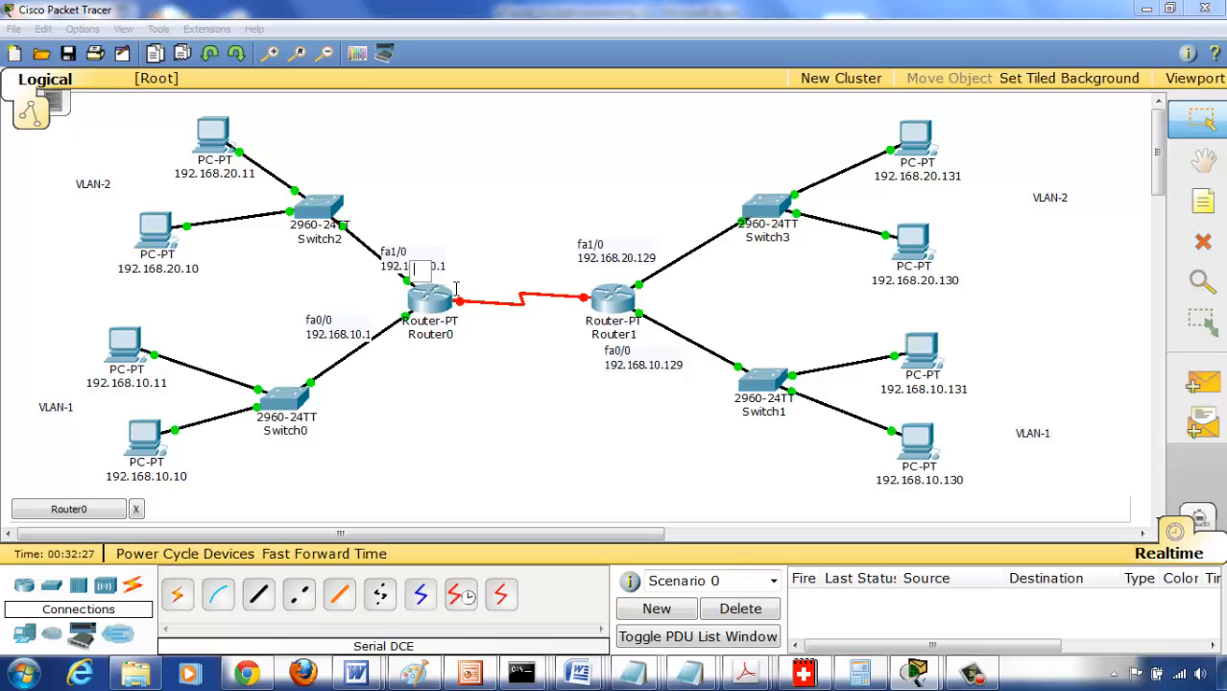
{"action": "type", "text": "10.0.0."}
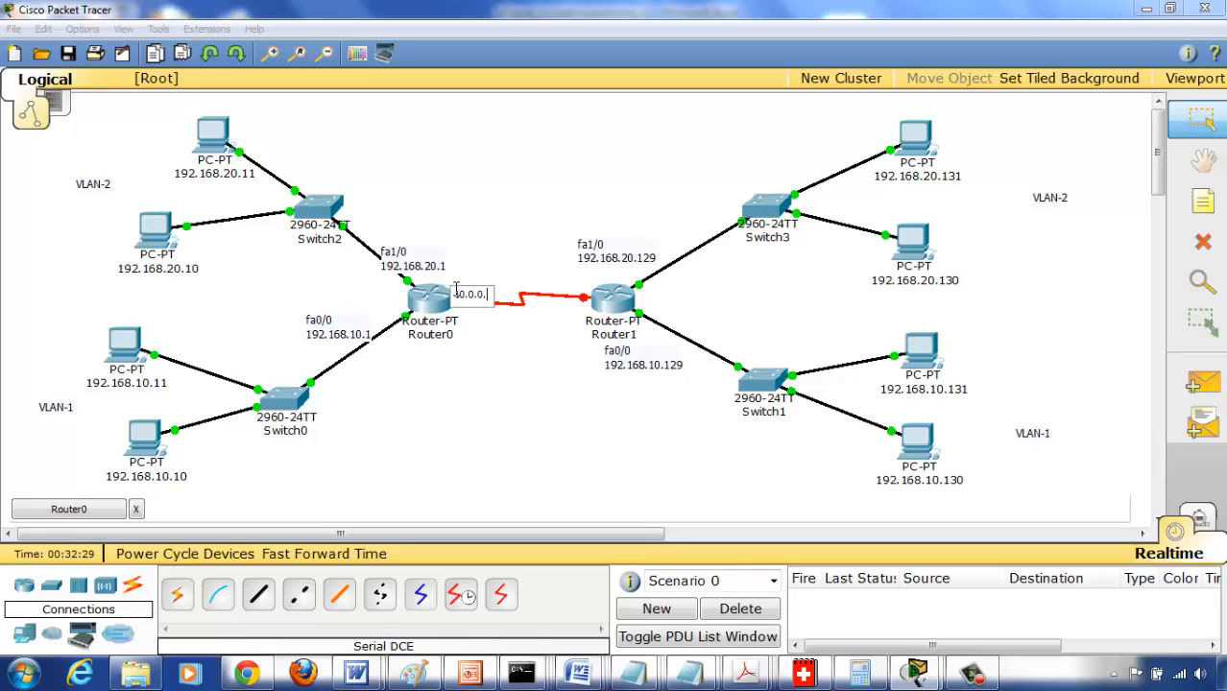
{"action": "type", "text": "1"}
{"action": "left_click", "coordinate": [488, 459]}
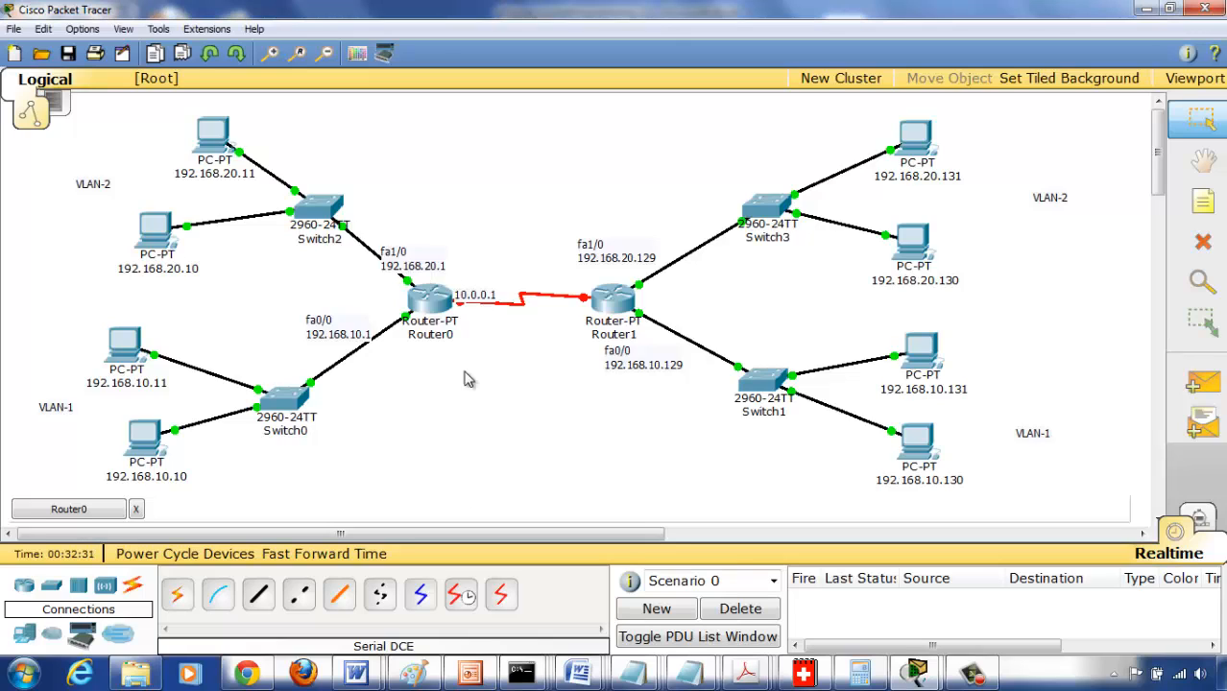
{"action": "left_click_drag", "start_coordinate": [474, 300], "coordinate": [452, 354]}
{"action": "left_click", "coordinate": [457, 381]}
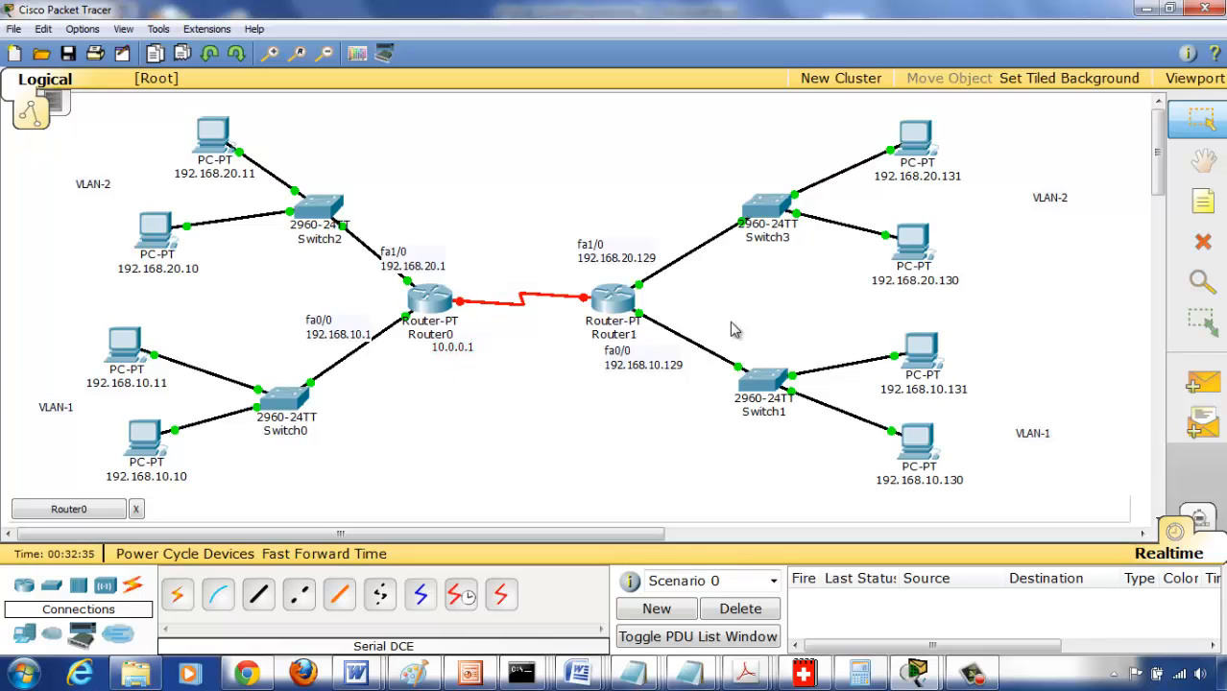
Add a note reading 10.0.0.2 beside Router1 and move the fa0/0 192.168.10.129 note above its link to Switch1.
{"action": "left_click", "coordinate": [1204, 202]}
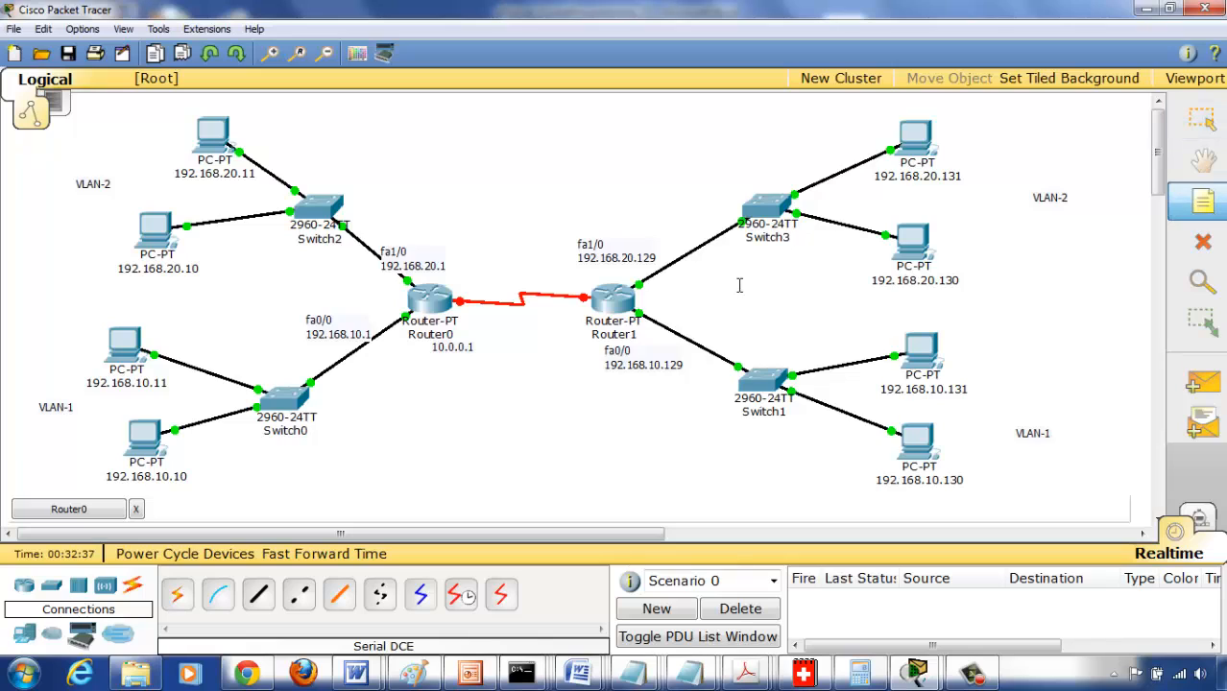
{"action": "left_click", "coordinate": [545, 324]}
{"action": "type", "text": "10.0"}
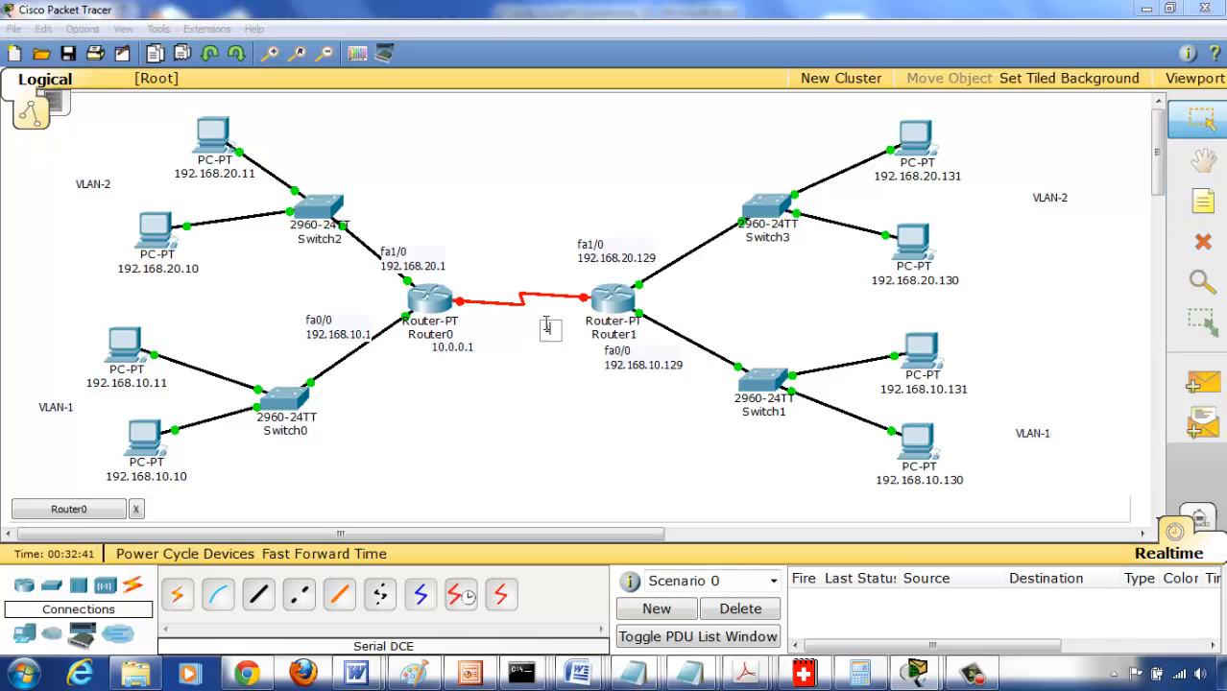
{"action": "type", "text": ".0.2"}
{"action": "left_click", "coordinate": [469, 397]}
{"action": "left_click_drag", "start_coordinate": [628, 359], "coordinate": [690, 316]}
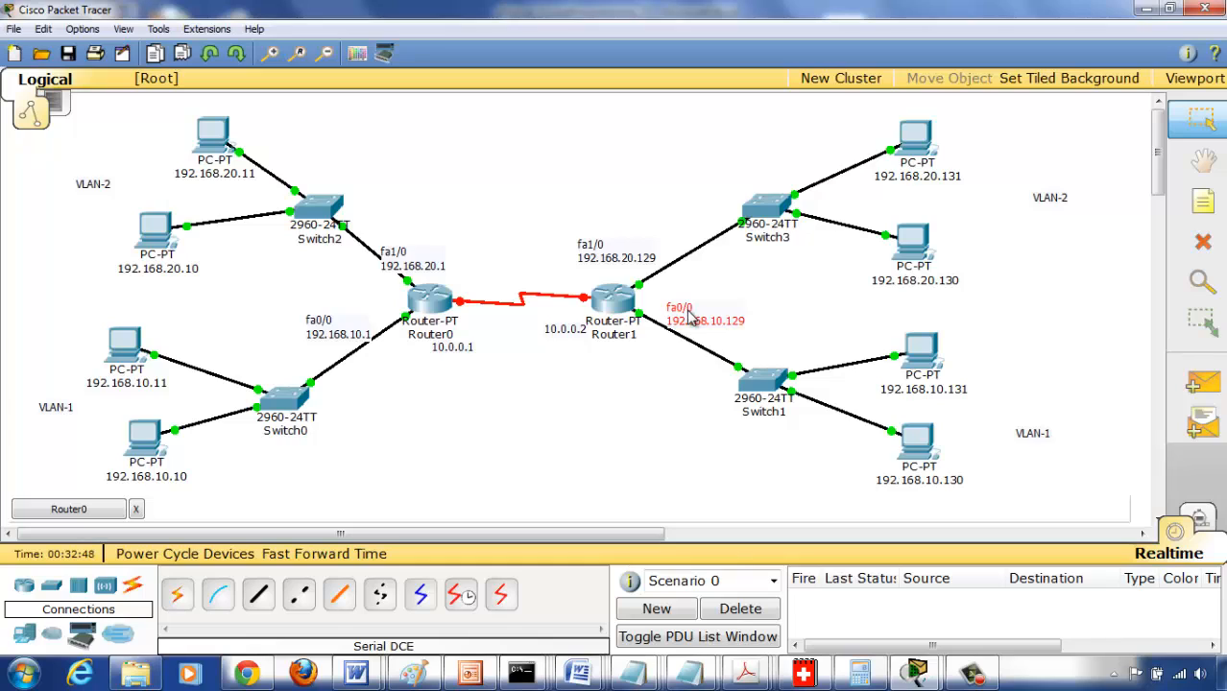
{"action": "left_click", "coordinate": [628, 408]}
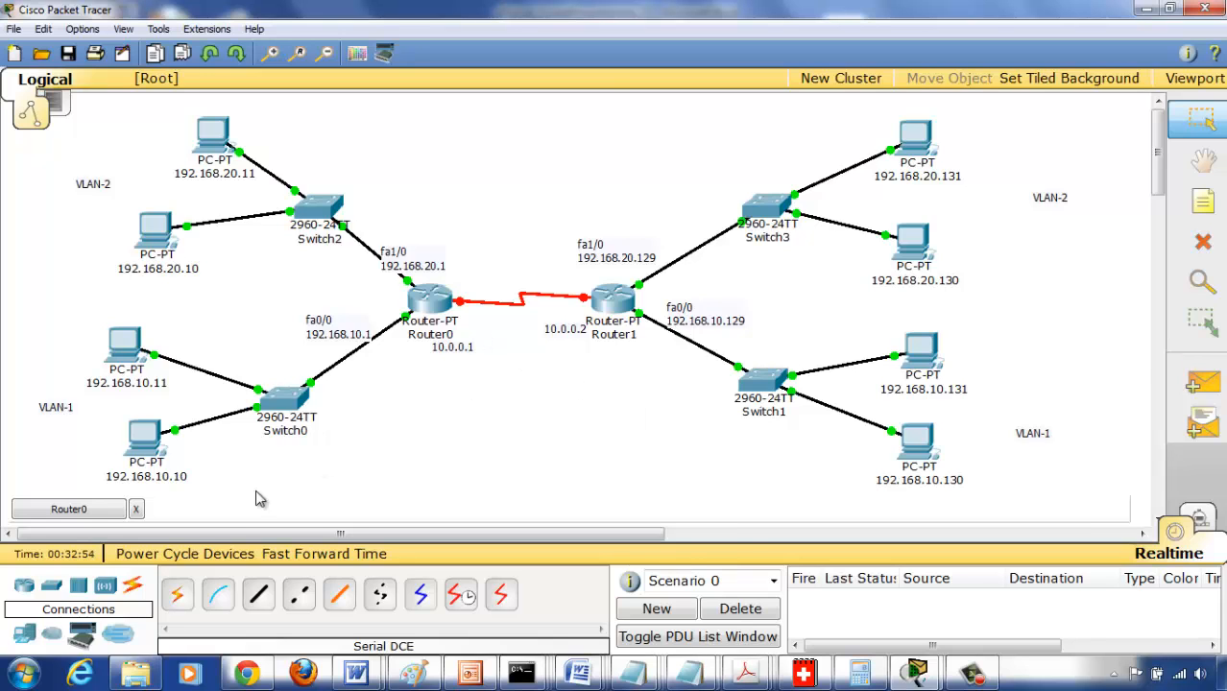
Assign IP address 10.0.0.1 with mask 255.0.0.0 to Router0's serial 2/0 interface, keeping the router's note in view.
{"action": "left_click", "coordinate": [77, 512]}
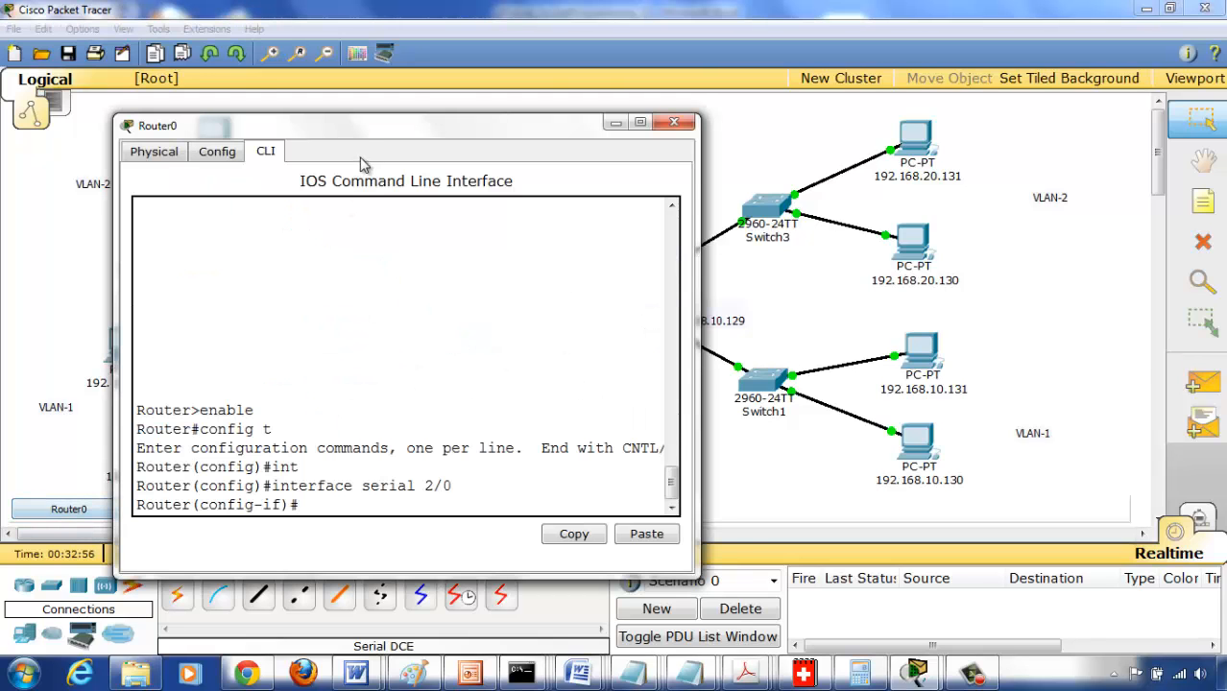
{"action": "left_click_drag", "start_coordinate": [345, 127], "coordinate": [753, 90]}
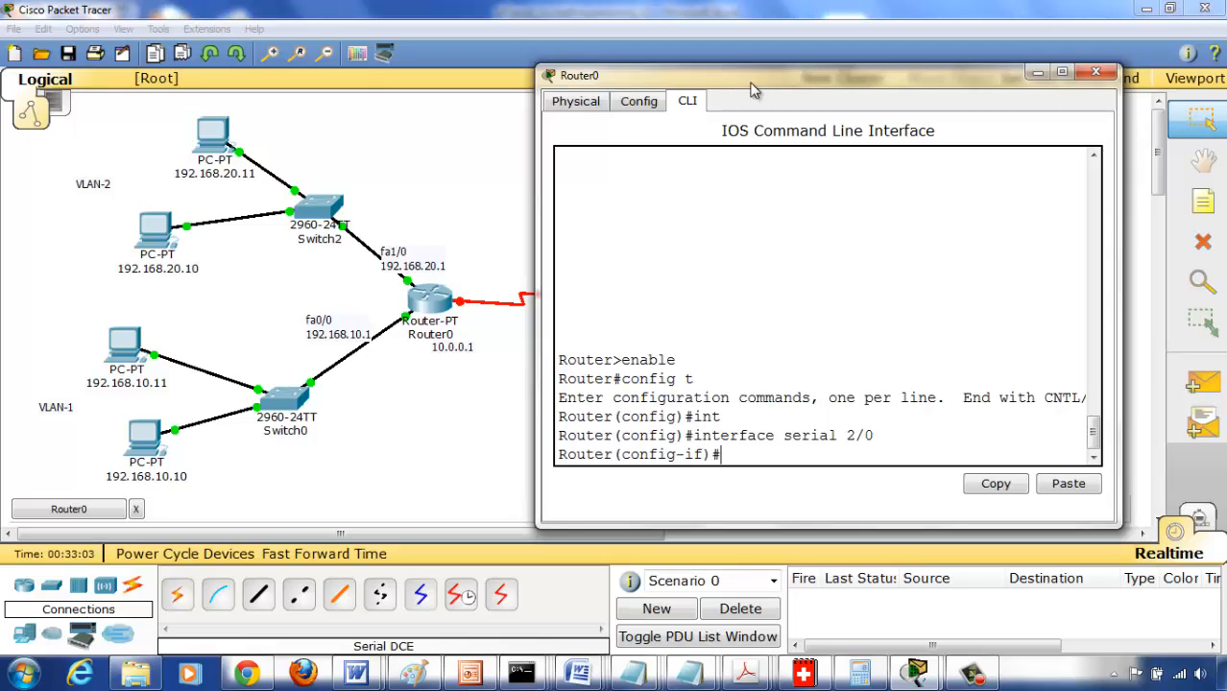
{"action": "type", "text": "p address "}
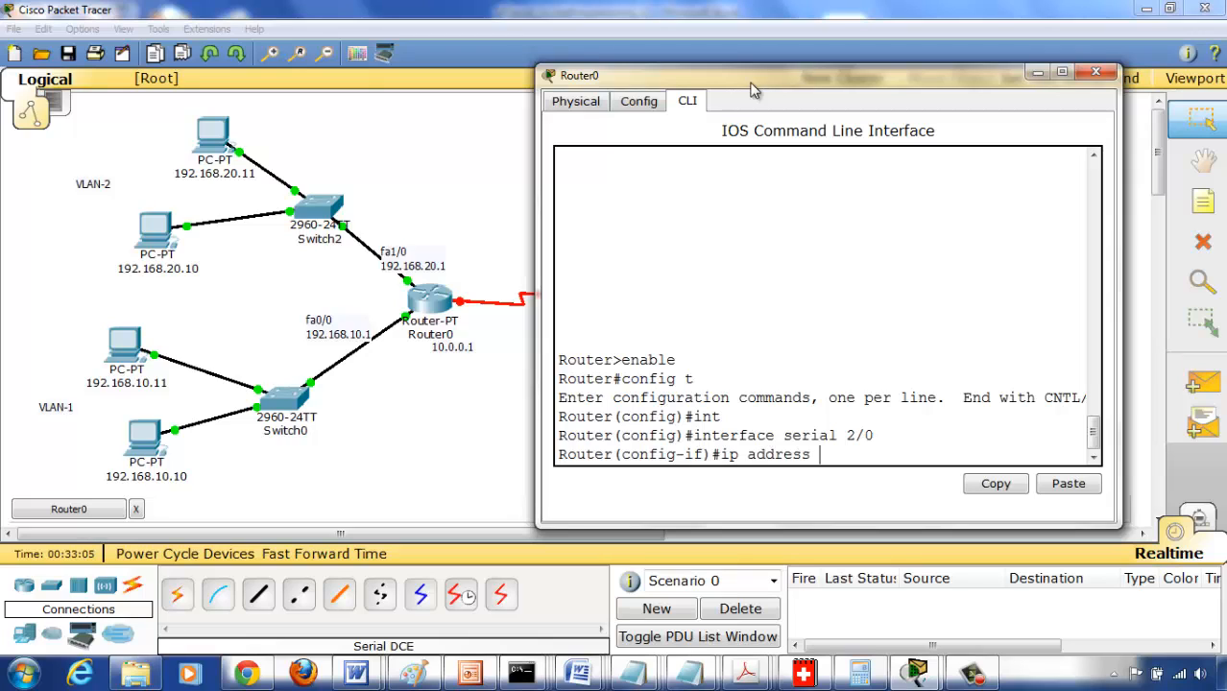
{"action": "type", "text": "10.0.0.1 255.0.0.0"}
{"action": "key", "text": "Return"}
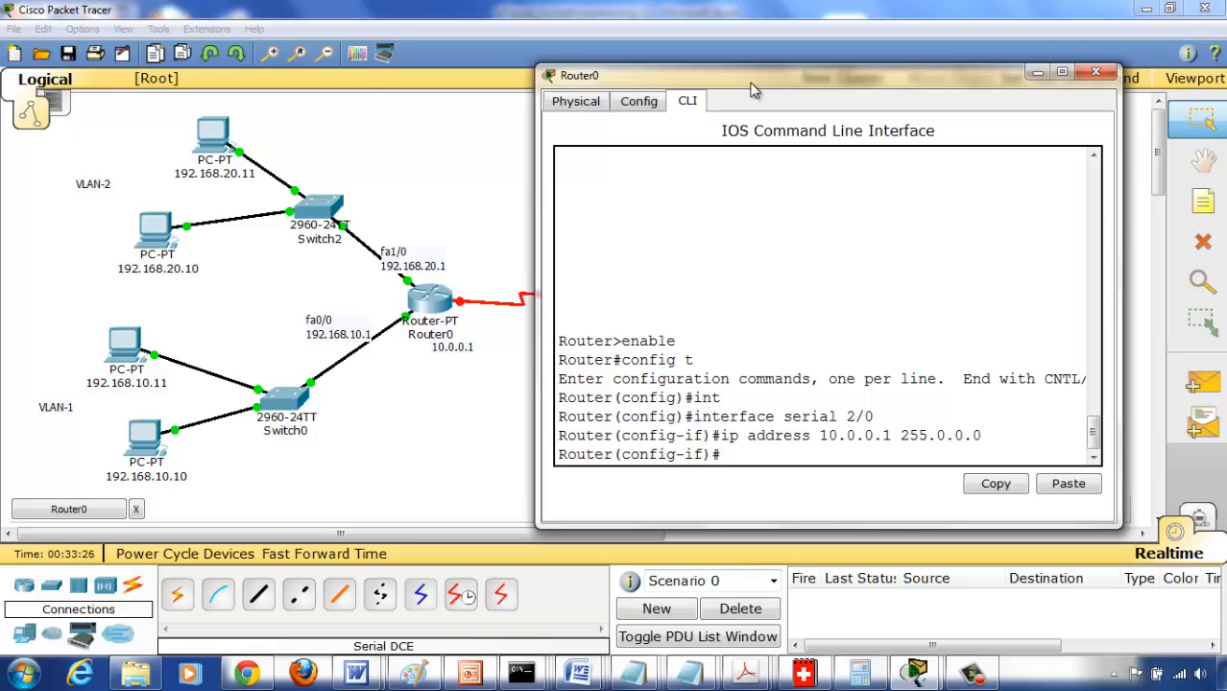
Enable Router0's serial interface with no shutdown, exit interface configuration, and close the router's window.
{"action": "type", "text": "no shutdow"}
{"action": "type", "text": "n"}
{"action": "key", "text": "Return"}
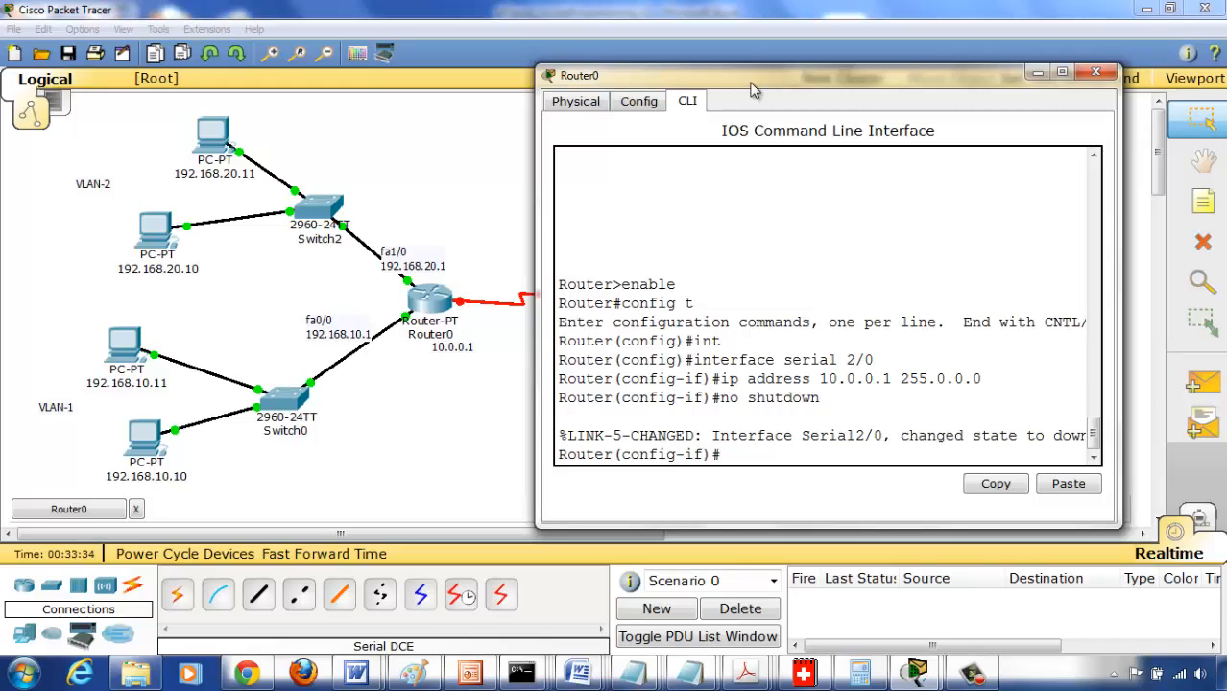
{"action": "type", "text": "exit"}
{"action": "key", "text": "Return"}
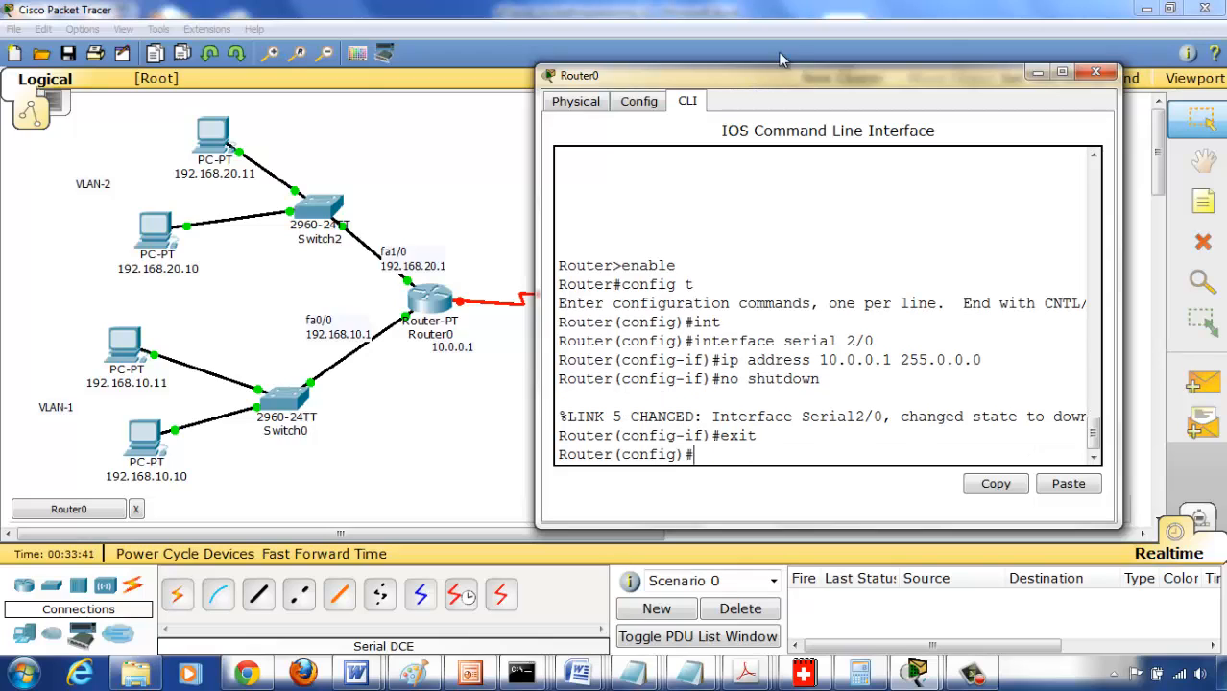
{"action": "left_click", "coordinate": [1100, 74]}
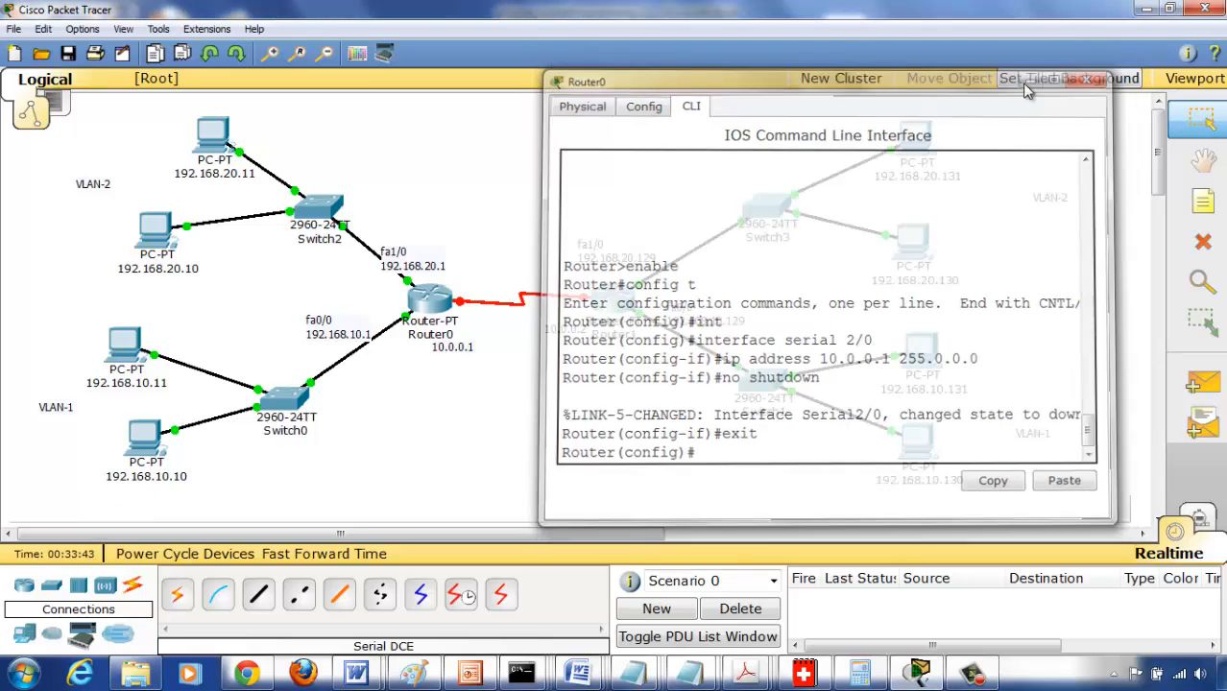
Configure Router1's s2/0 interface with IP address 10.0.0.2 and mask 255.0.0.0.
{"action": "left_click", "coordinate": [605, 305]}
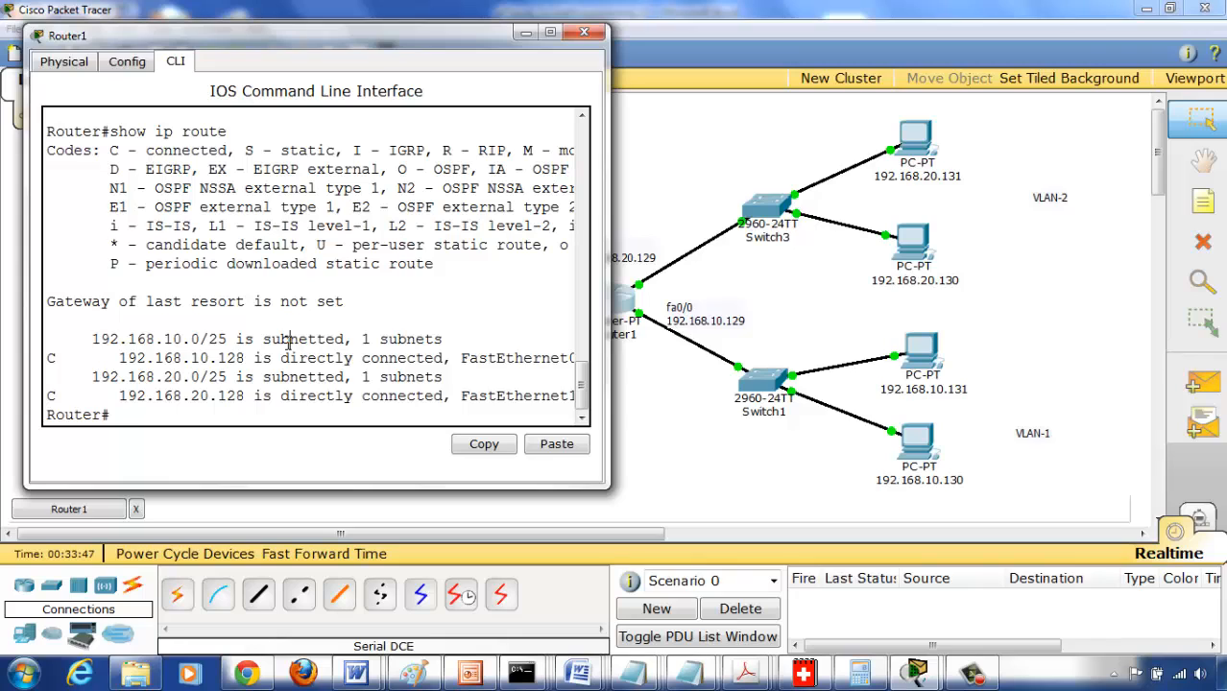
{"action": "type", "text": "config t"}
{"action": "key", "text": "Return"}
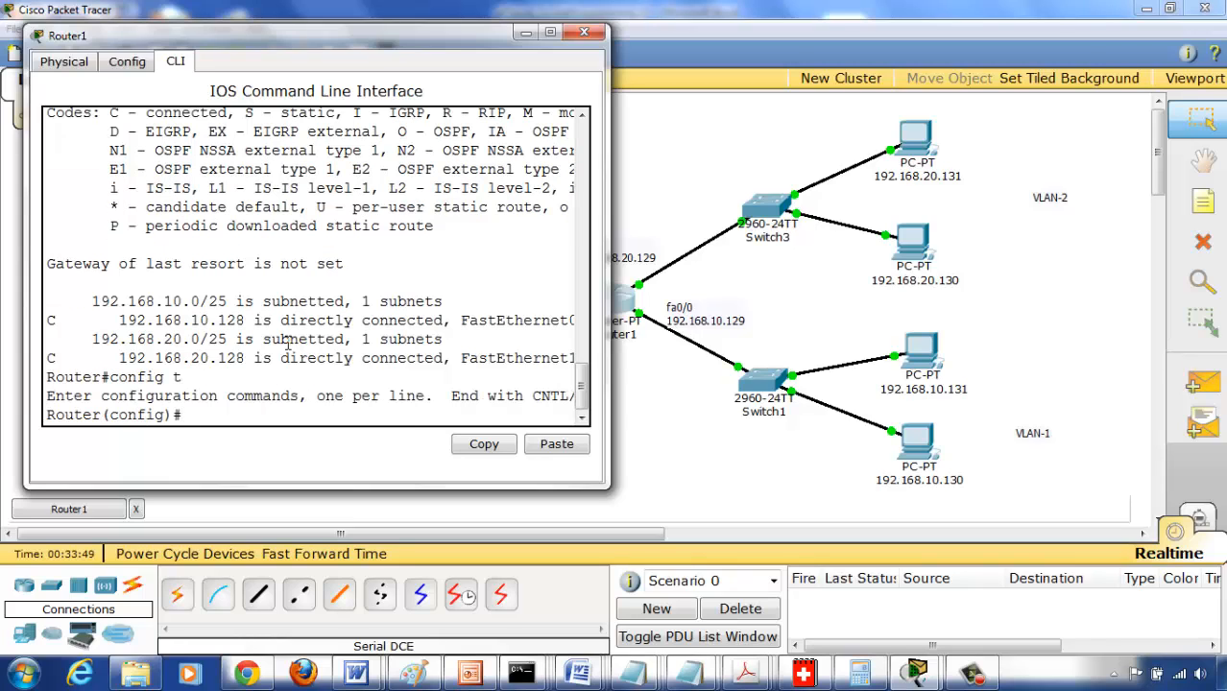
{"action": "type", "text": "int s2/0"}
{"action": "key", "text": "Return"}
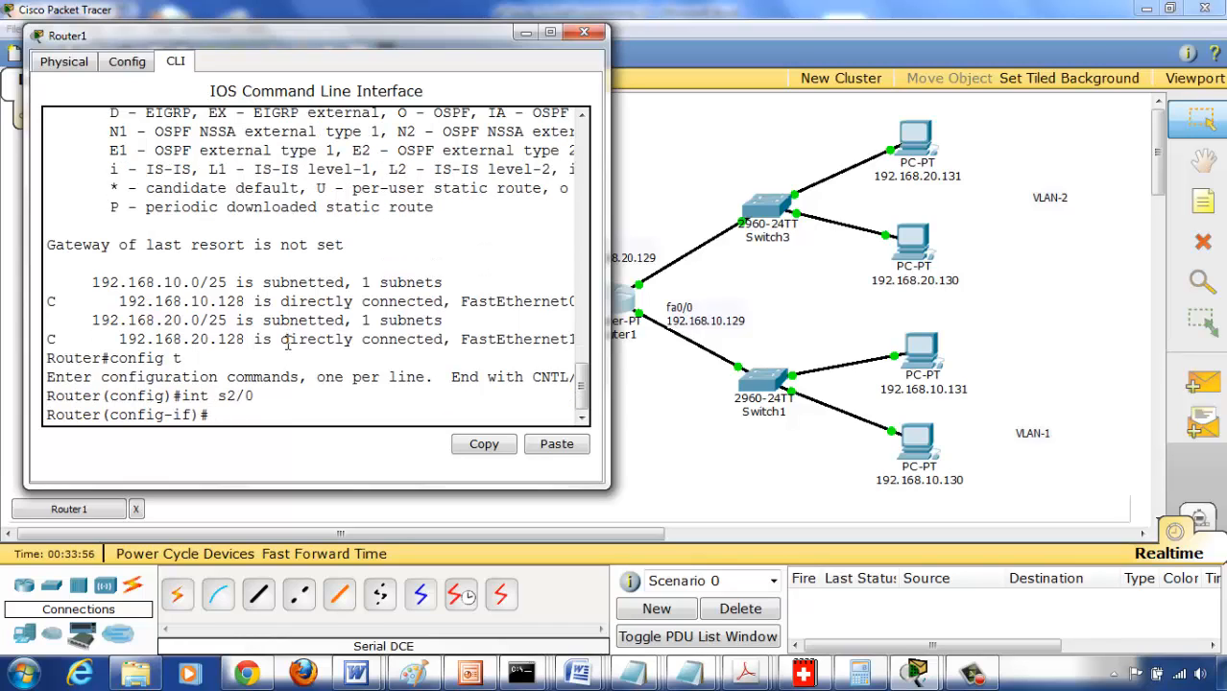
{"action": "type", "text": "ip address 10.0"}
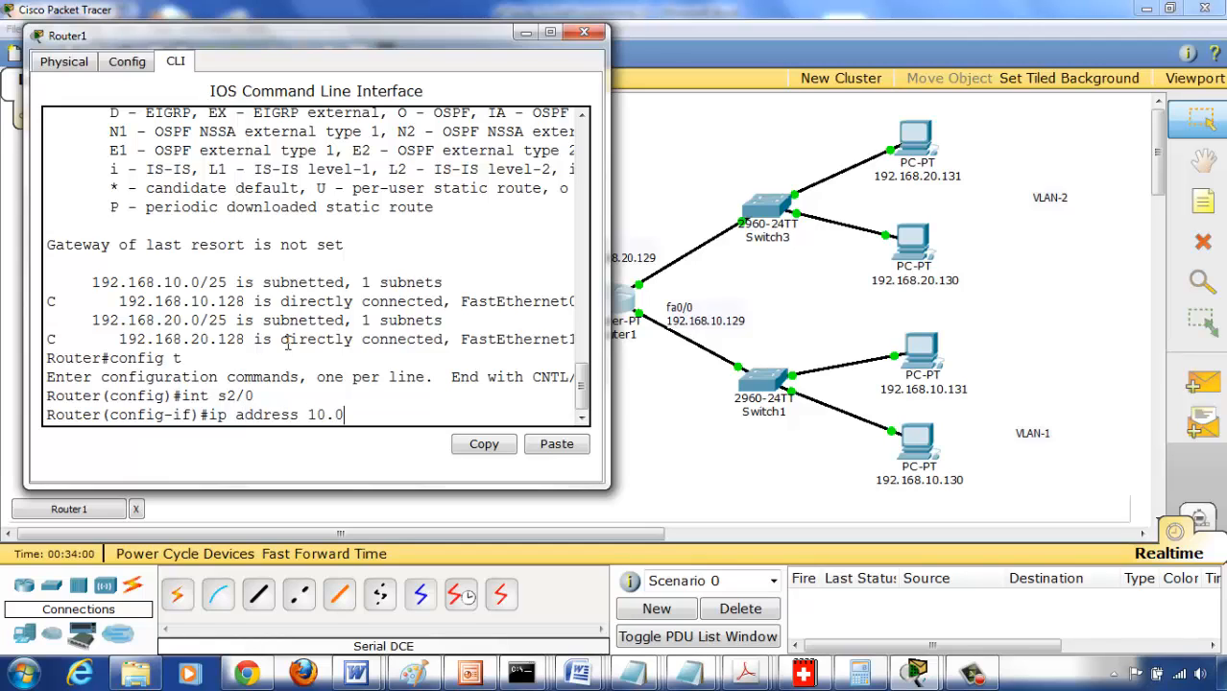
{"action": "type", "text": ".0.2 255.0.0.0"}
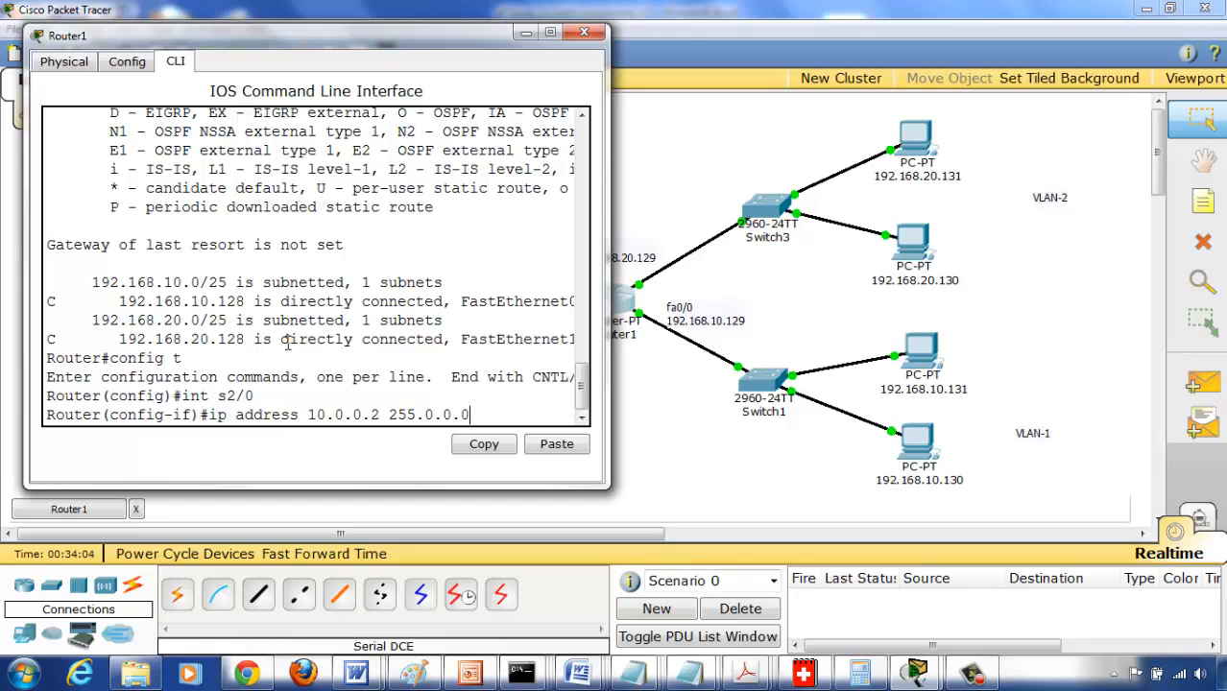
{"action": "key", "text": "Return"}
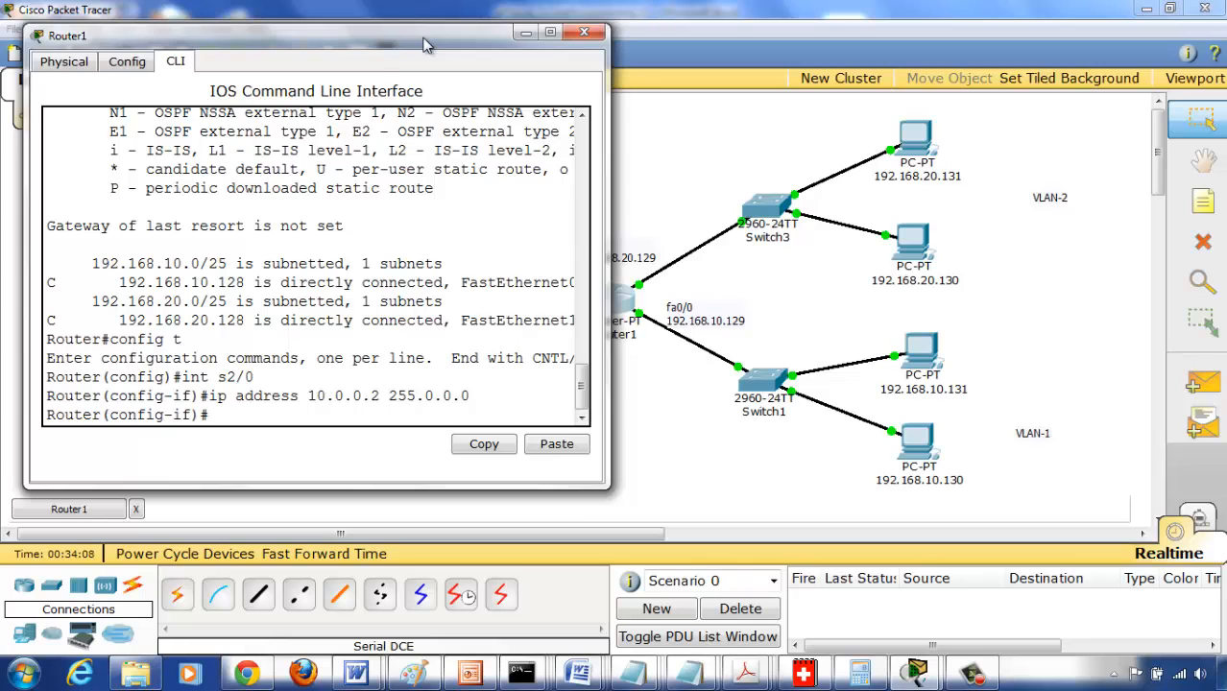
Enable Router1's serial interface with no shutdown and close the router's window.
{"action": "left_click_drag", "start_coordinate": [426, 45], "coordinate": [338, 62]}
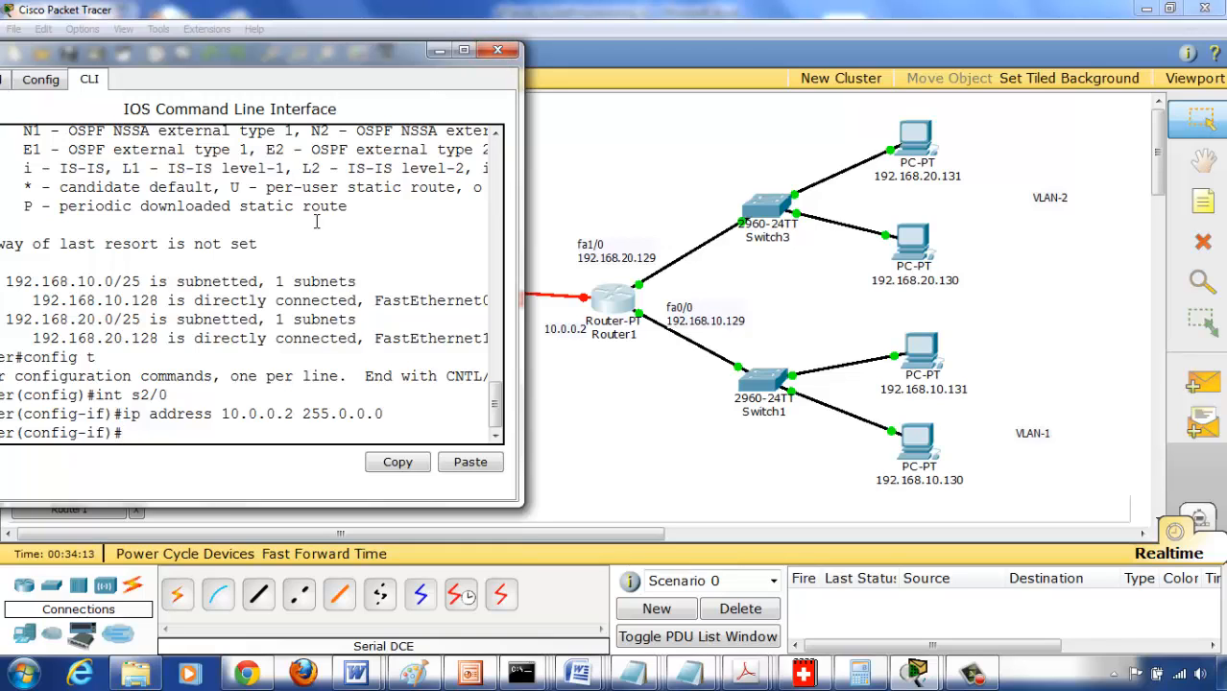
{"action": "type", "text": "no shutdown"}
{"action": "key", "text": "Return"}
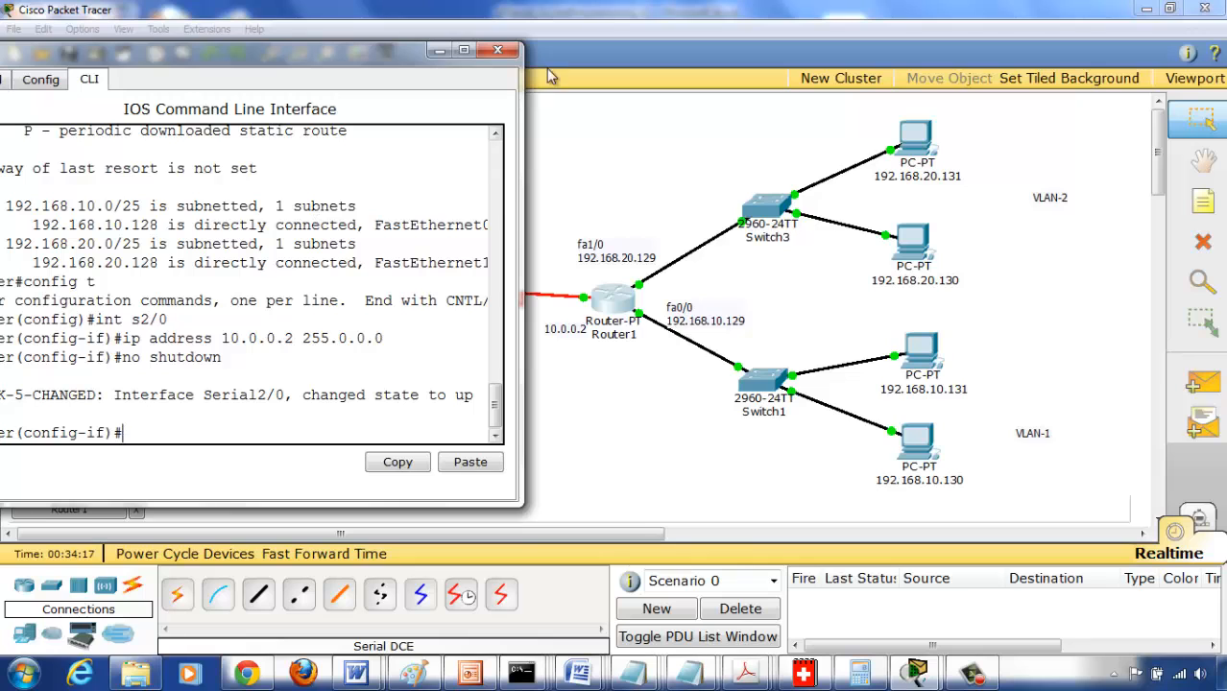
{"action": "left_click", "coordinate": [496, 51]}
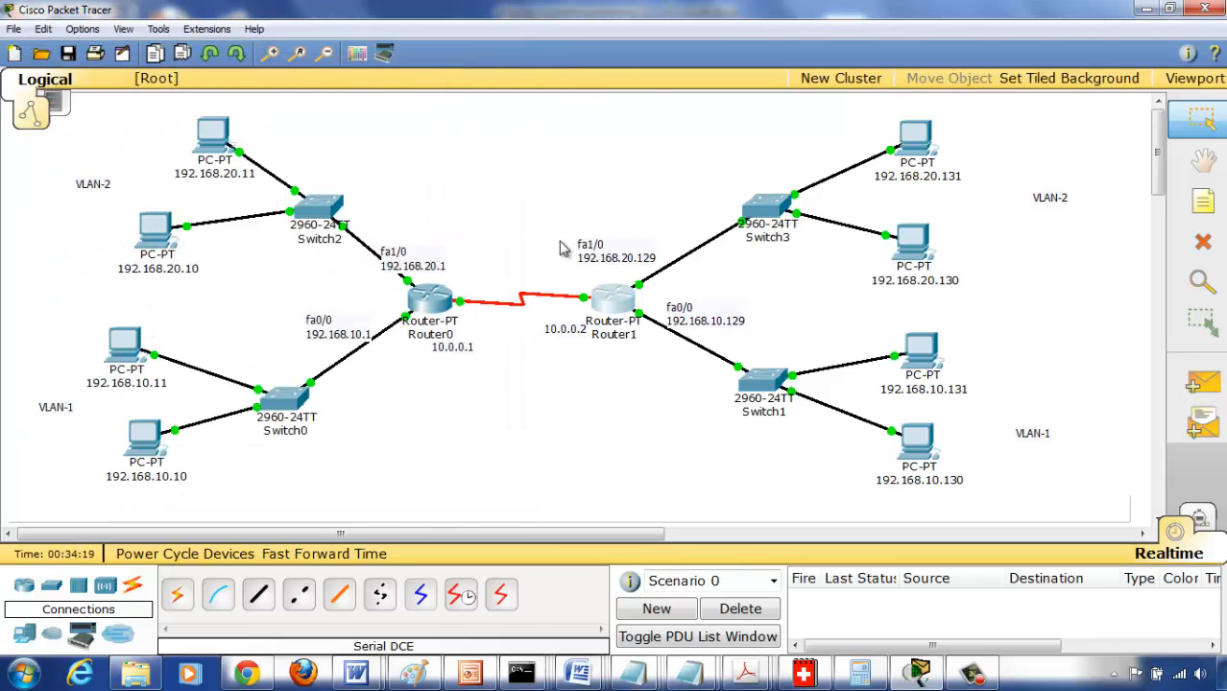
Reopen Router0's command line at the global configuration prompt and move its window clear of both routers.
{"action": "left_click", "coordinate": [438, 328]}
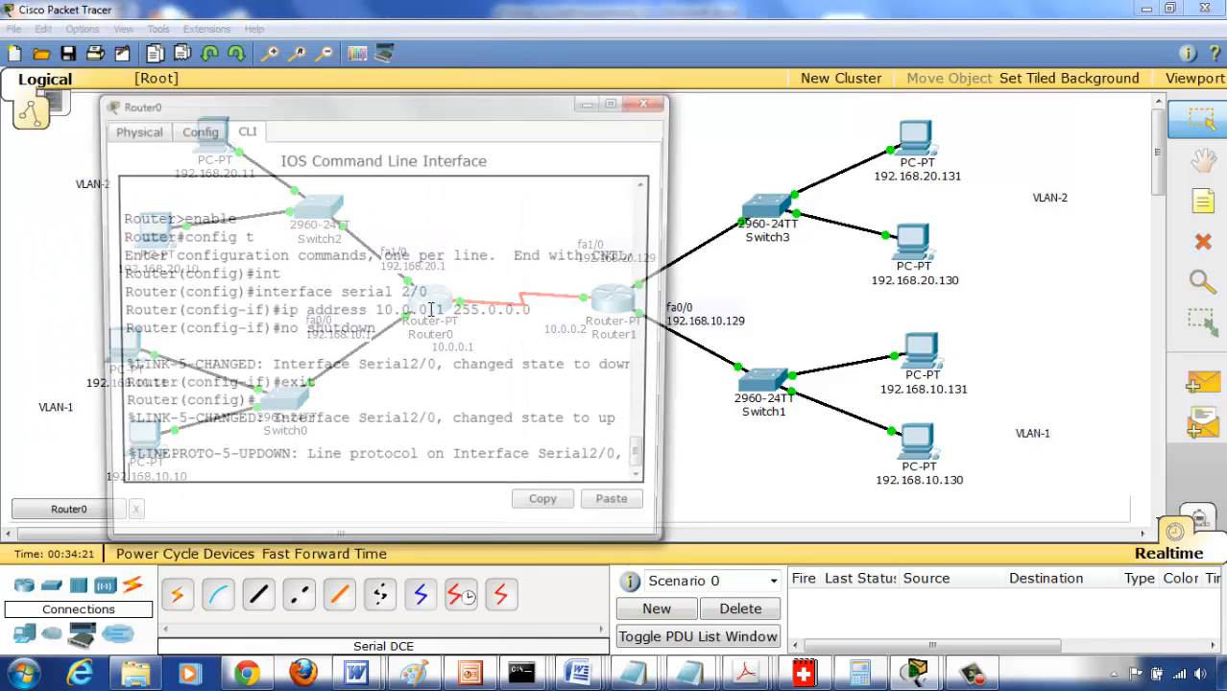
{"action": "left_click_drag", "start_coordinate": [324, 103], "coordinate": [808, 42]}
{"action": "key", "text": "Return"}
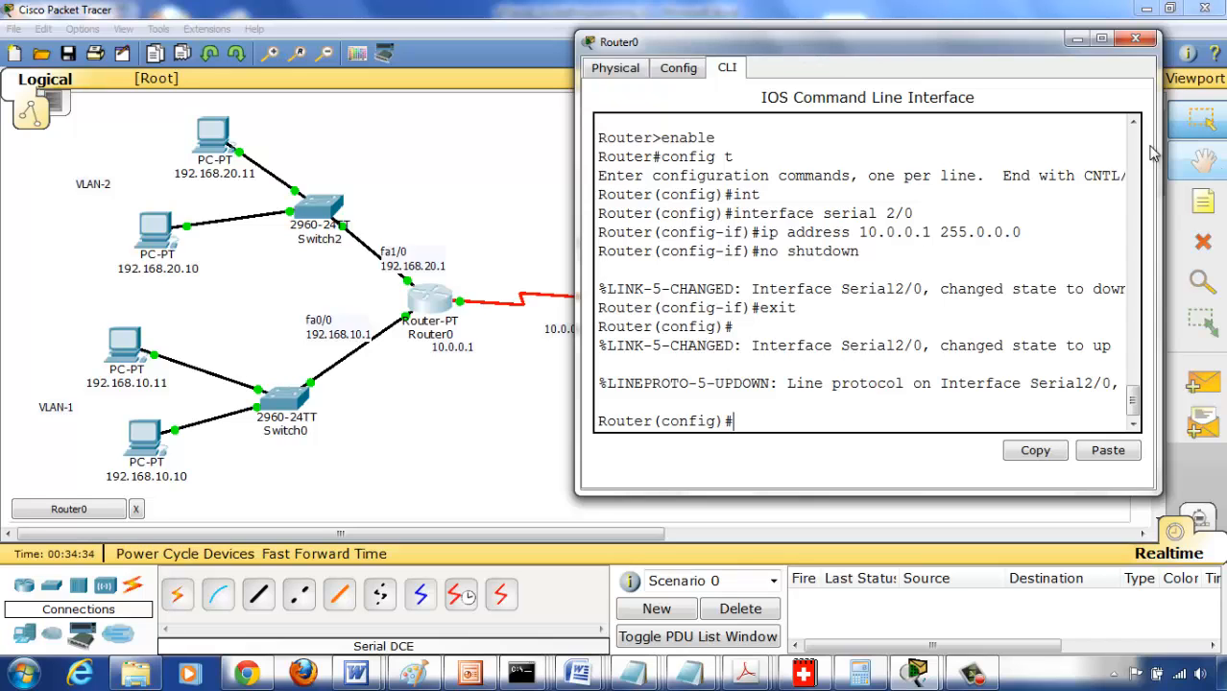
{"action": "left_click_drag", "start_coordinate": [815, 37], "coordinate": [1024, 69]}
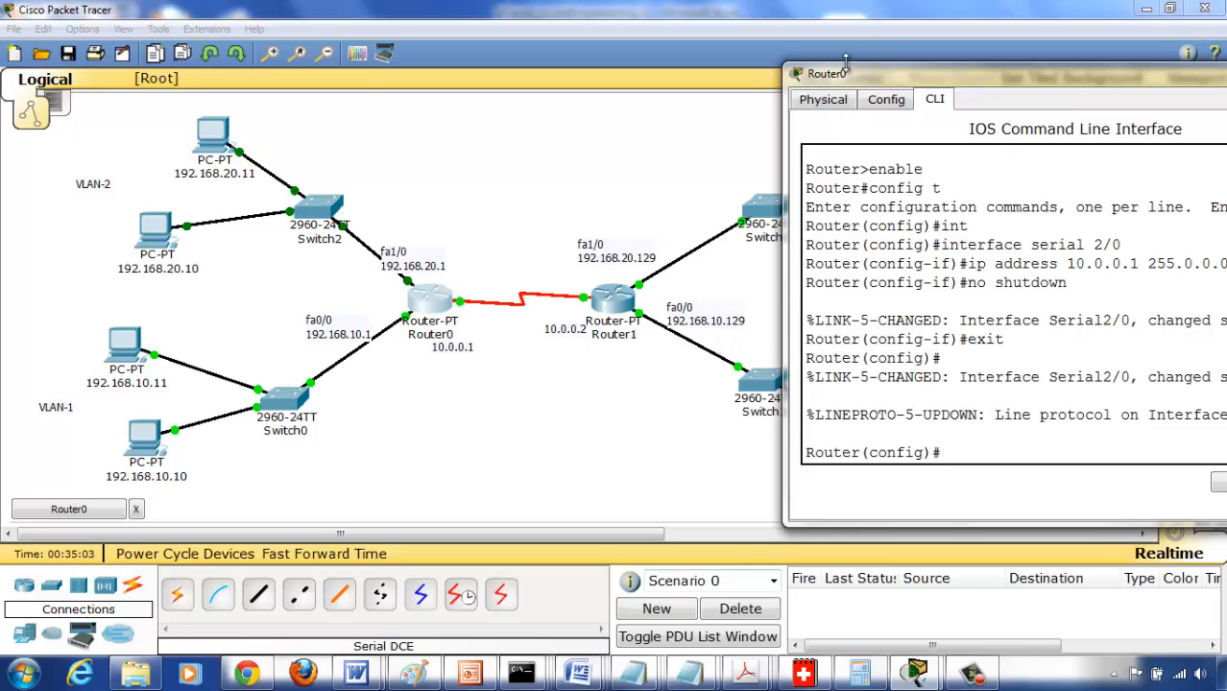
Add a static route on Router0 to network 192.168.10.128 with mask 255.255.255.128 and next hop 10.0.0.2.
{"action": "left_click_drag", "start_coordinate": [841, 77], "coordinate": [939, 94]}
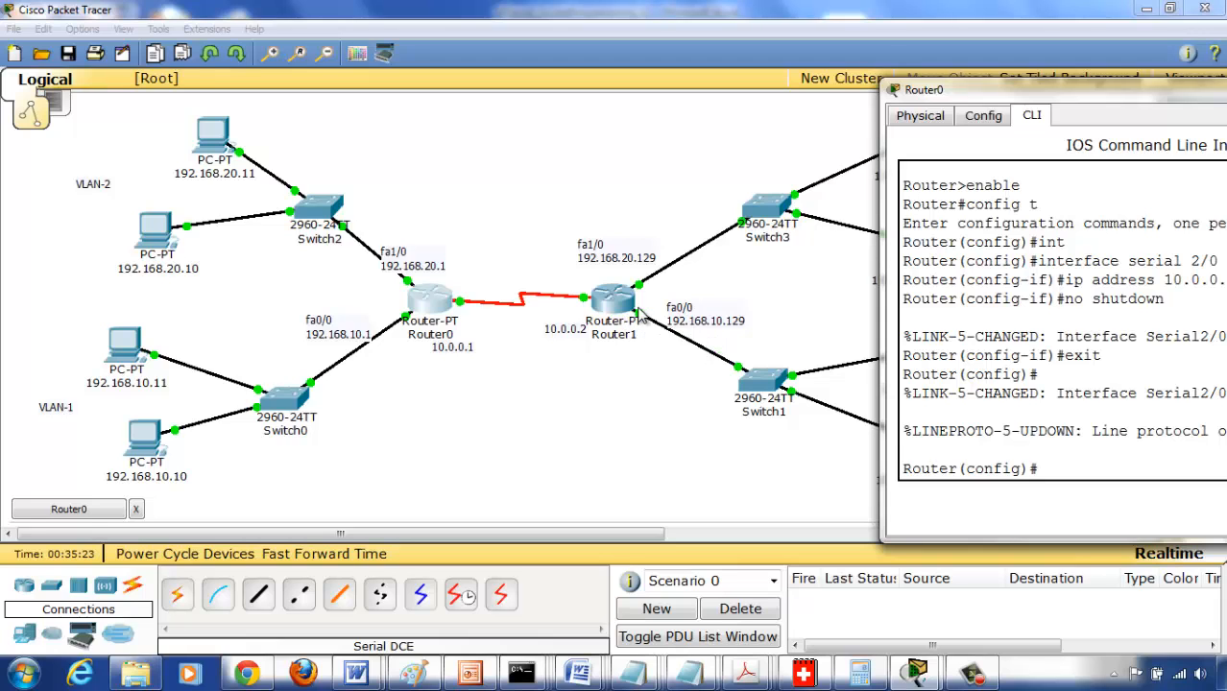
{"action": "left_click_drag", "start_coordinate": [985, 93], "coordinate": [654, 72]}
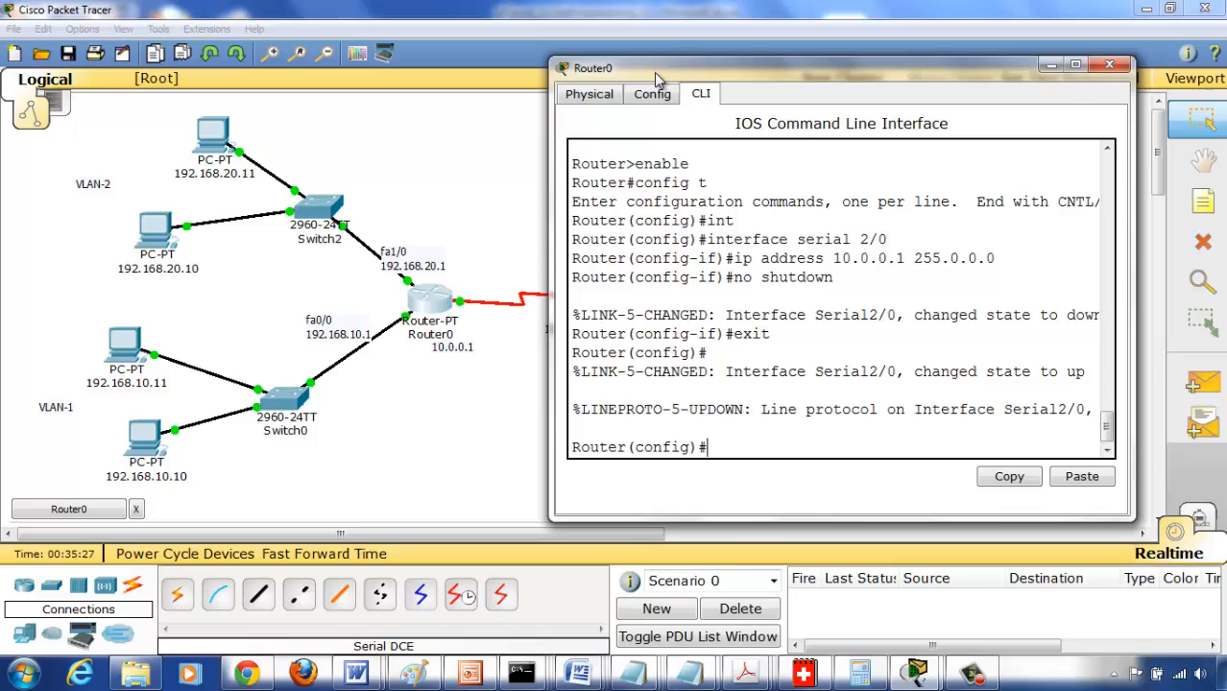
{"action": "type", "text": "ip route"}
{"action": "type", "text": "192.1"}
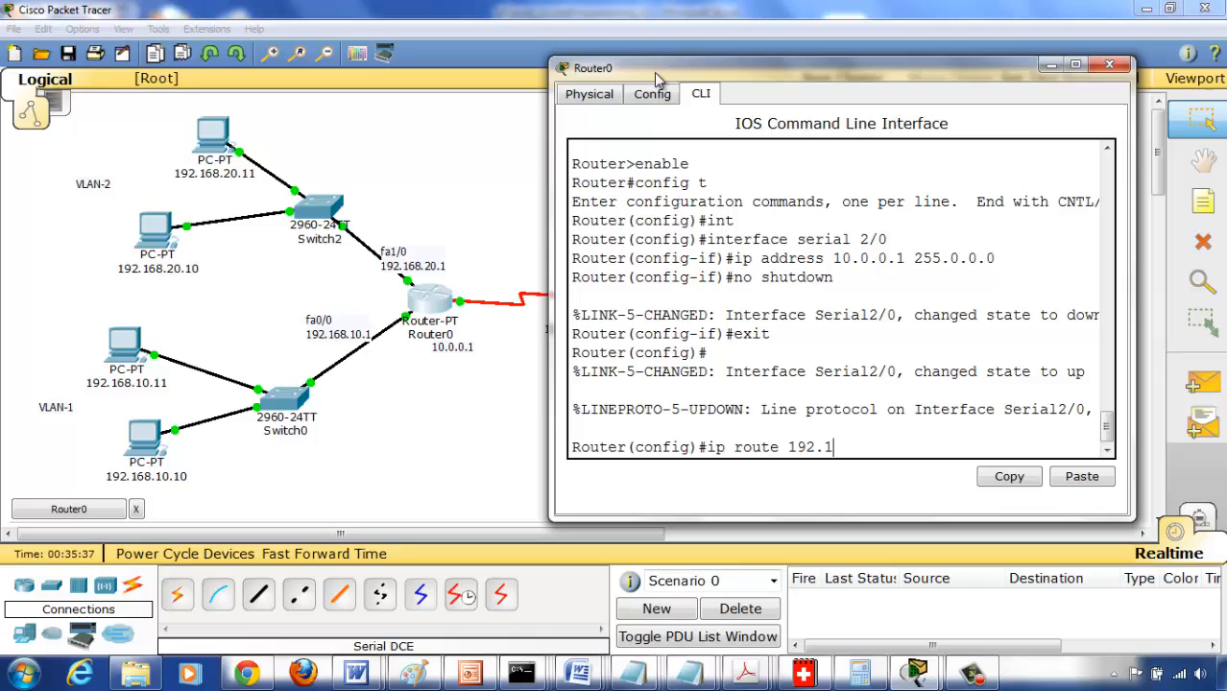
{"action": "type", "text": "68.10.128"}
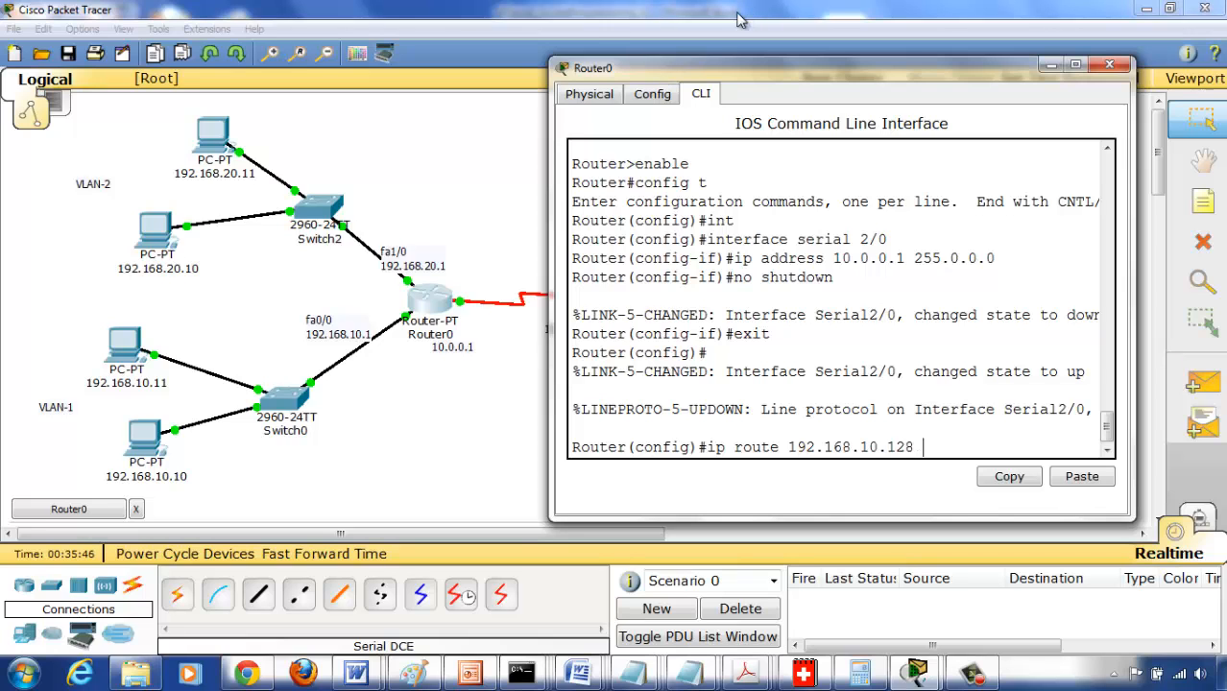
{"action": "left_click_drag", "start_coordinate": [673, 71], "coordinate": [100, 113]}
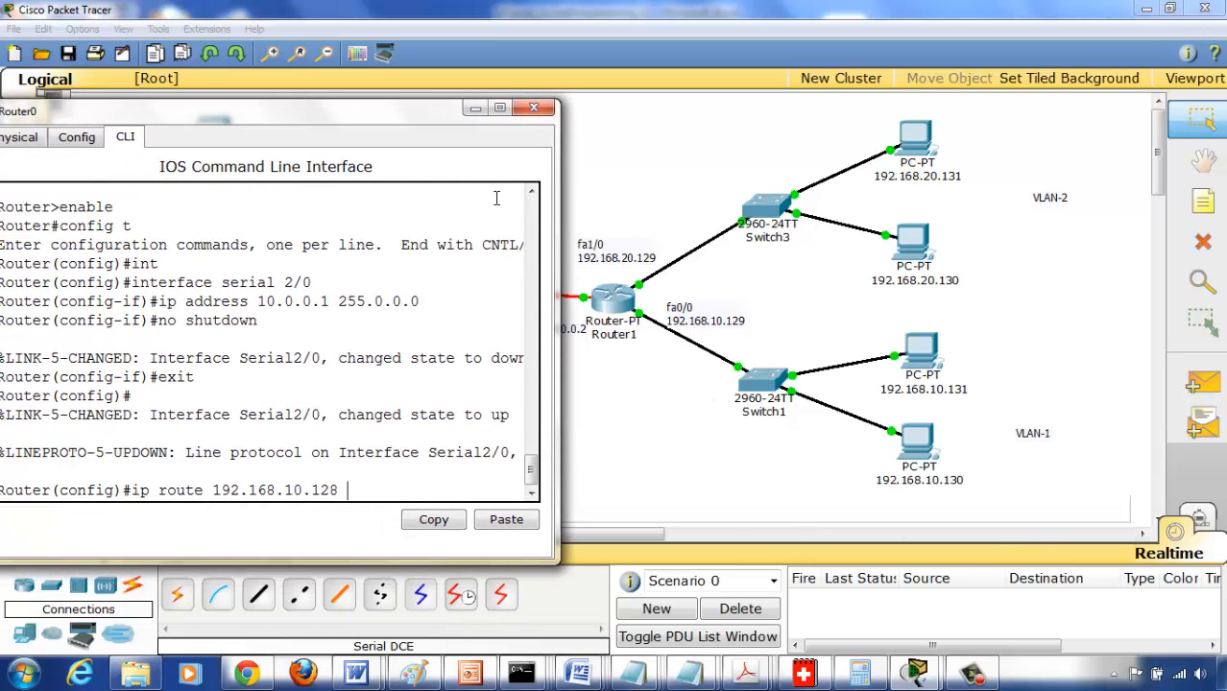
{"action": "left_click_drag", "start_coordinate": [354, 118], "coordinate": [485, 101]}
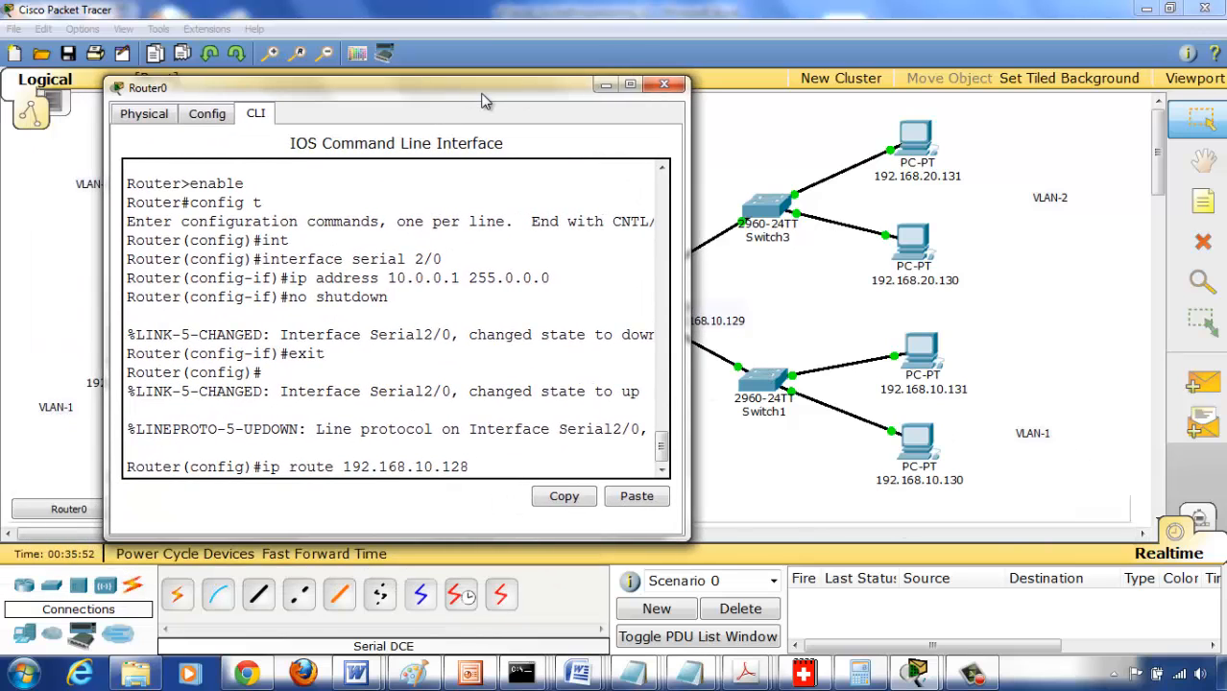
{"action": "type", "text": "255.255.255.128"}
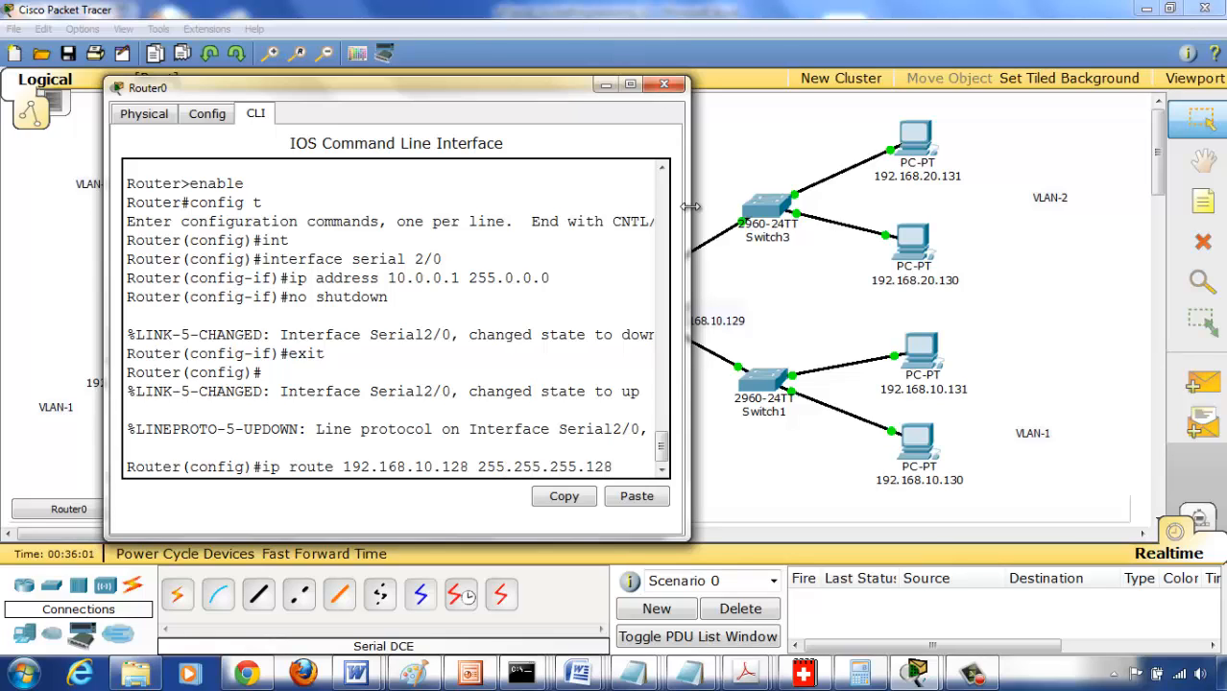
{"action": "left_click_drag", "start_coordinate": [689, 210], "coordinate": [935, 211]}
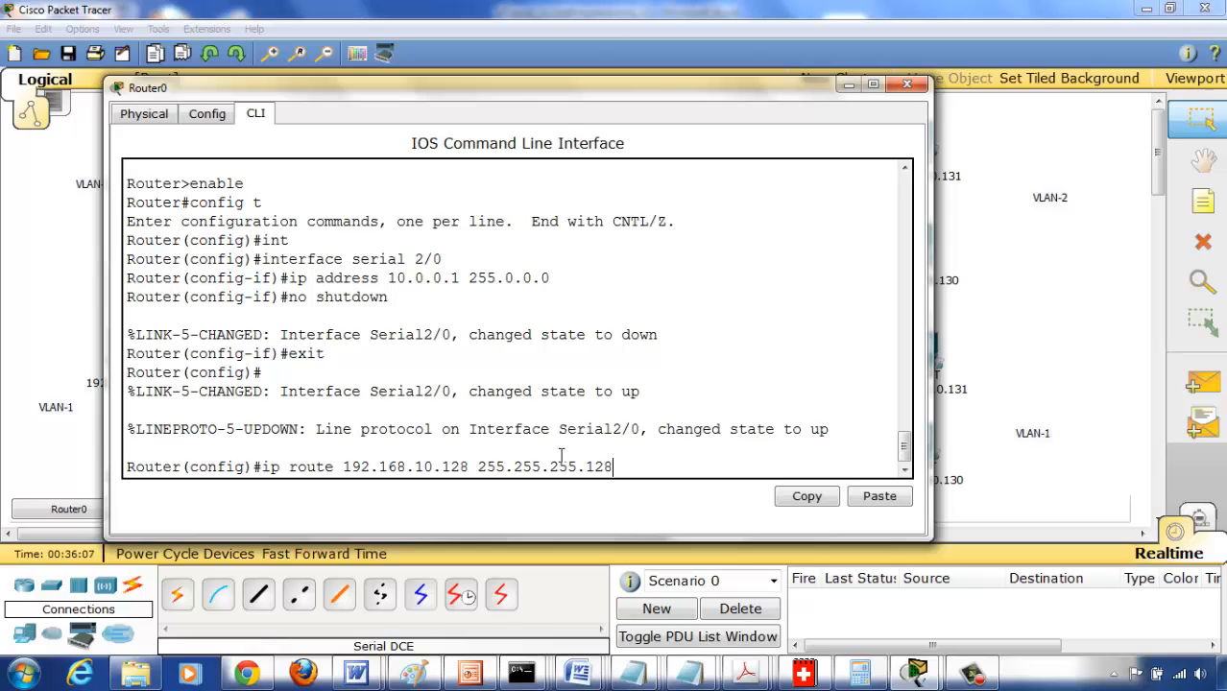
{"action": "left_click_drag", "start_coordinate": [477, 467], "coordinate": [341, 464]}
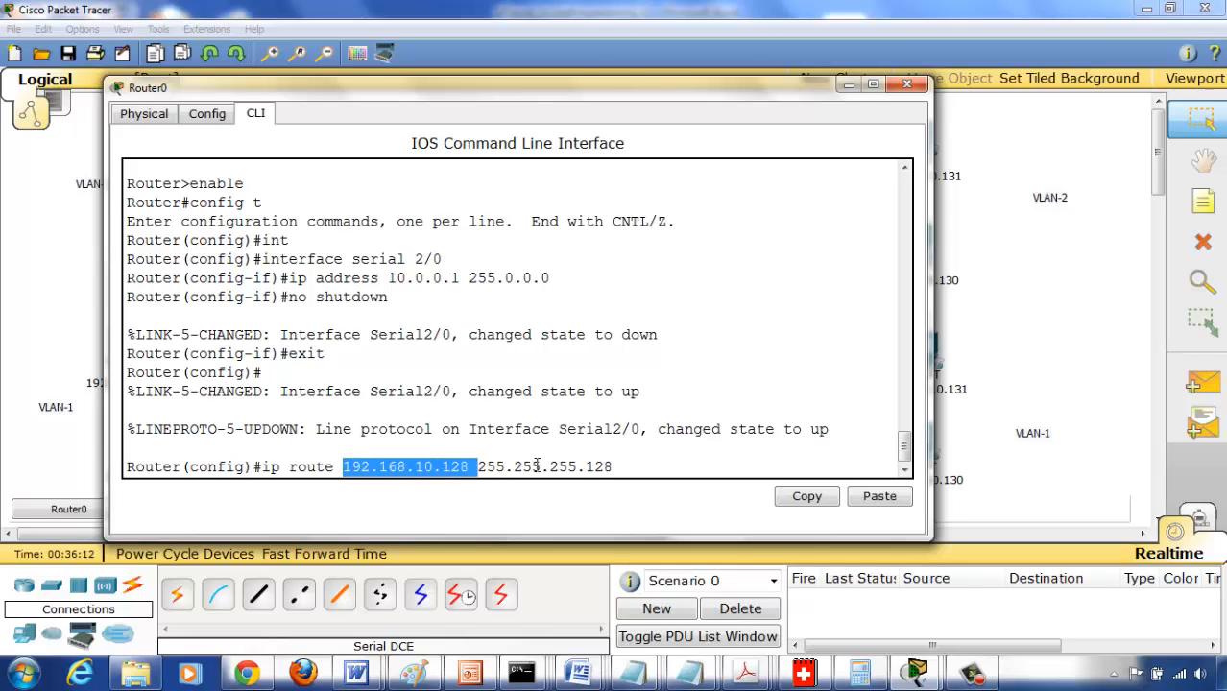
{"action": "left_click", "coordinate": [636, 466]}
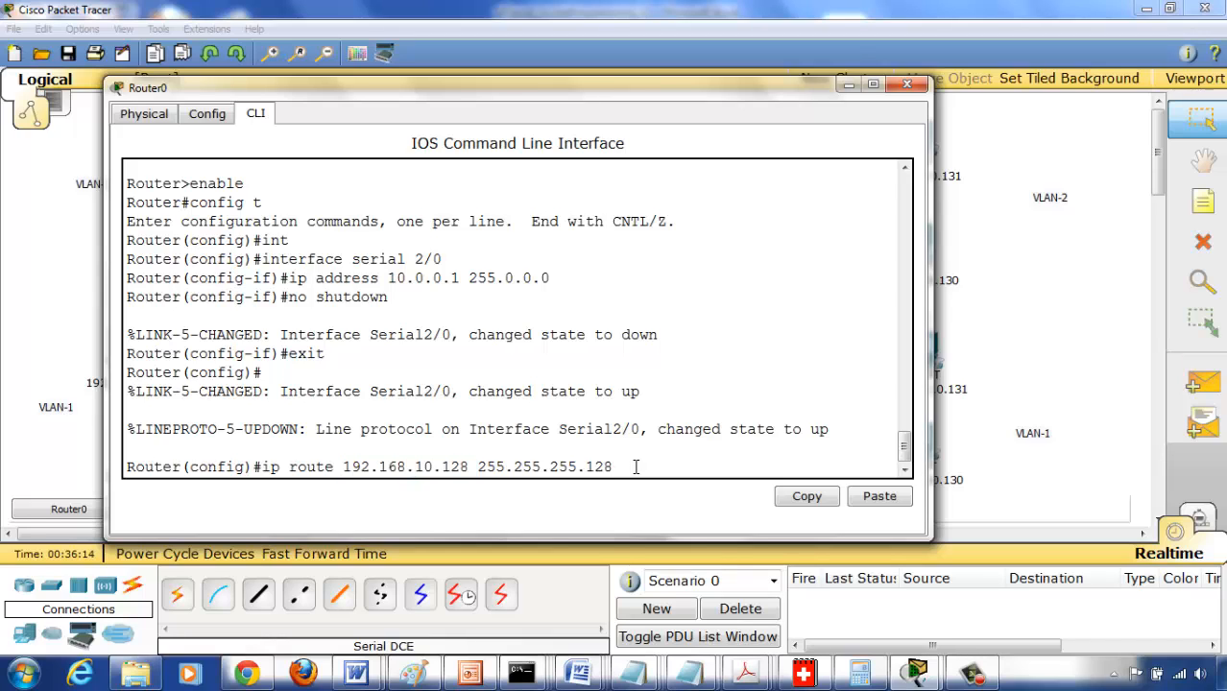
{"action": "type", "text": "10.0.0.2"}
{"action": "left_click_drag", "start_coordinate": [341, 472], "coordinate": [715, 471]}
{"action": "key", "text": "Return"}
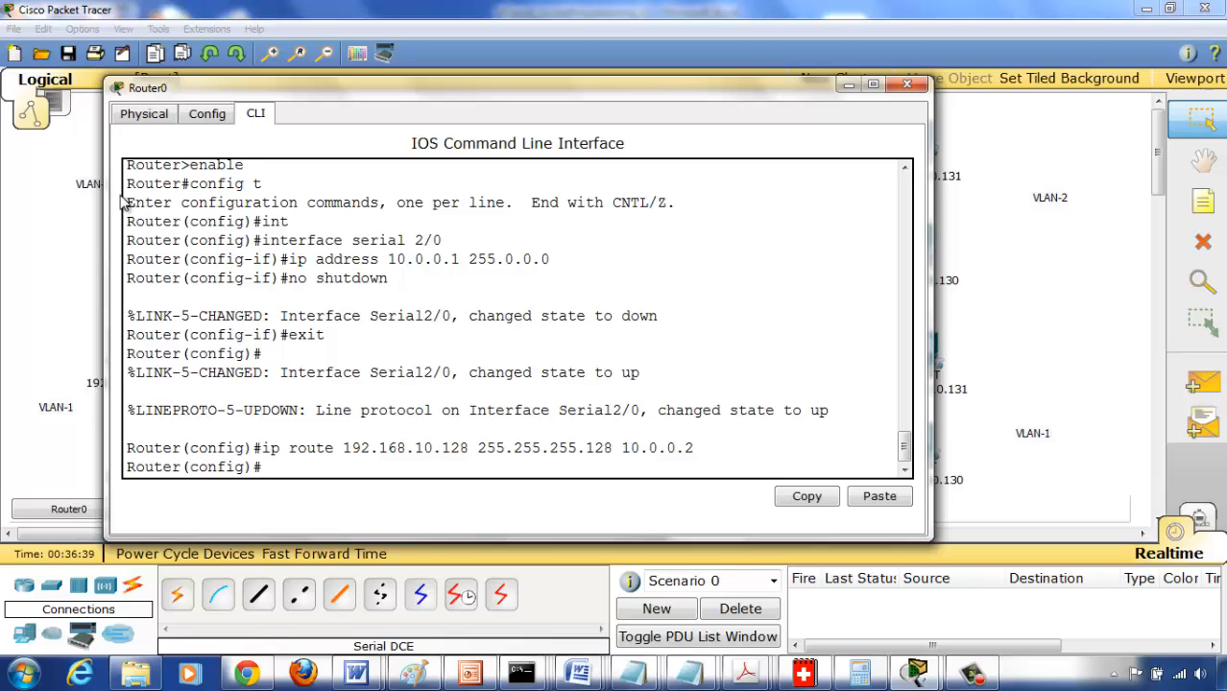
Check Router0's list of static routes for the new entry and return to its command line.
{"action": "left_click", "coordinate": [205, 115]}
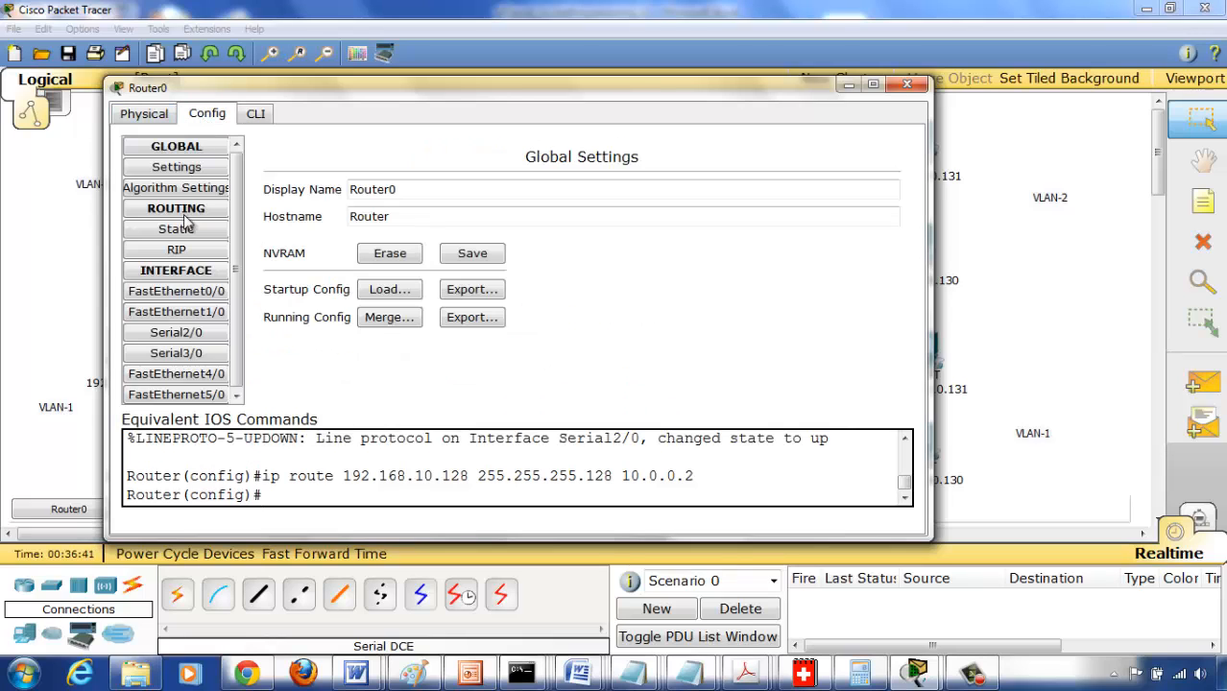
{"action": "left_click", "coordinate": [176, 232]}
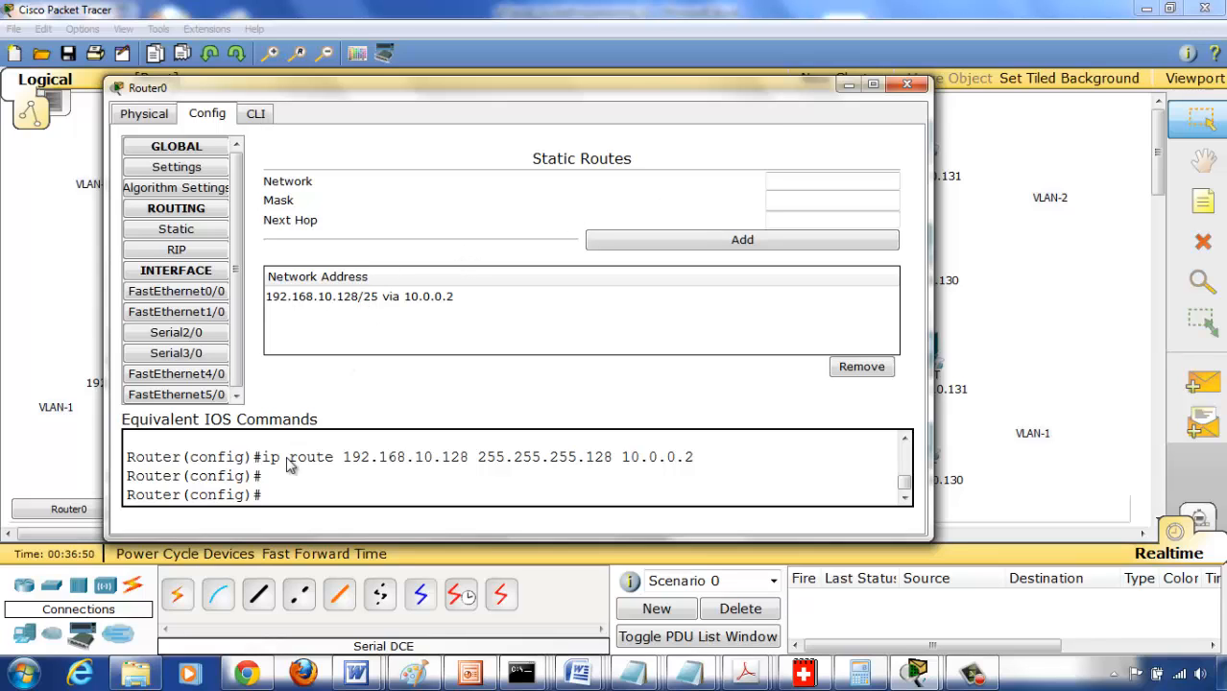
{"action": "left_click", "coordinate": [256, 113]}
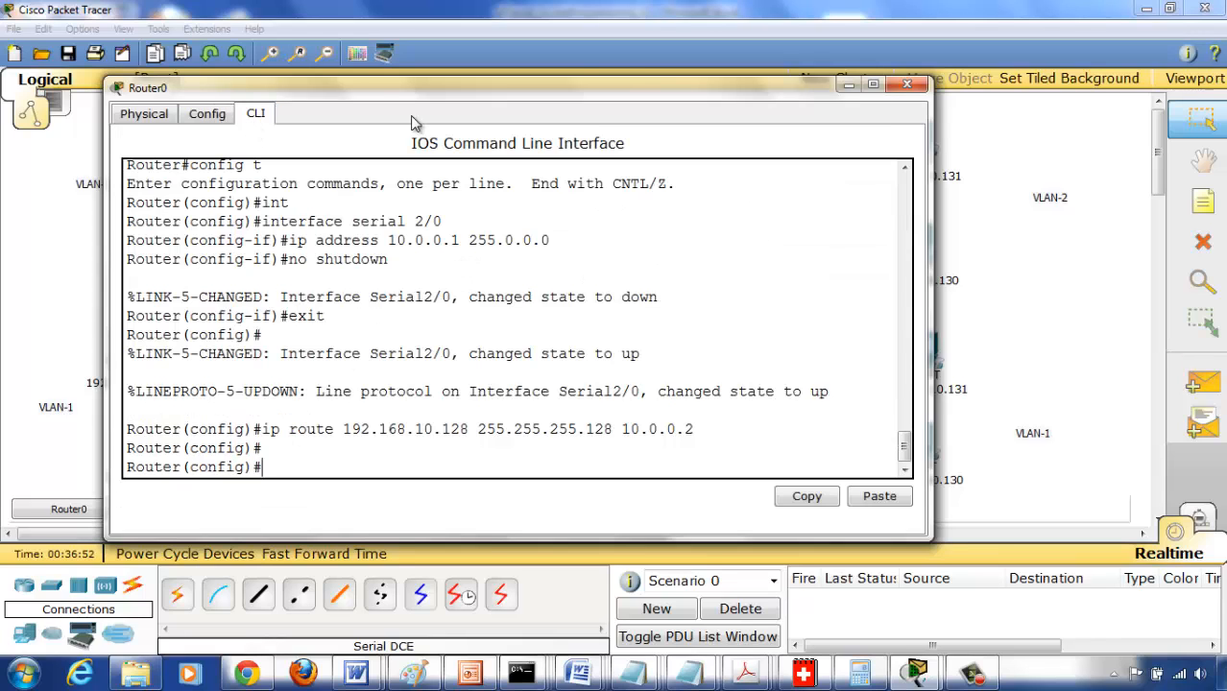
Add a static route on Router0 to network 192.168.20.128 with mask 255.255.255.128 and next hop 10.0.0.2.
{"action": "left_click_drag", "start_coordinate": [698, 108], "coordinate": [352, 183]}
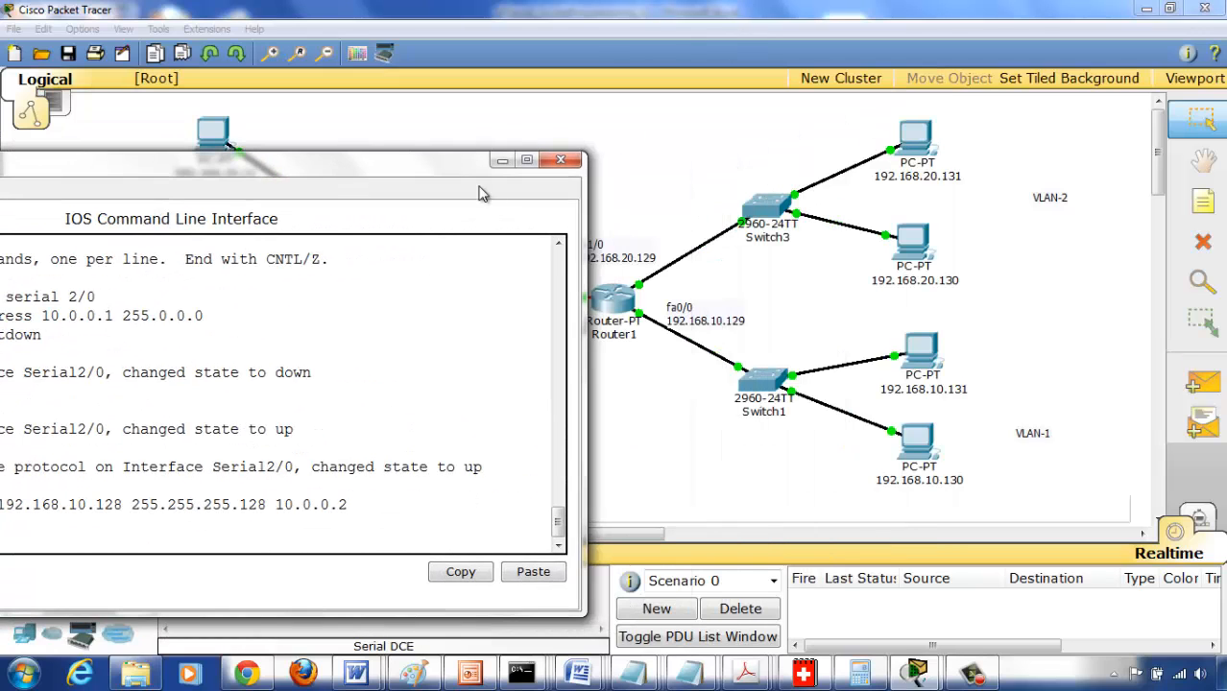
{"action": "left_click_drag", "start_coordinate": [420, 163], "coordinate": [842, 108]}
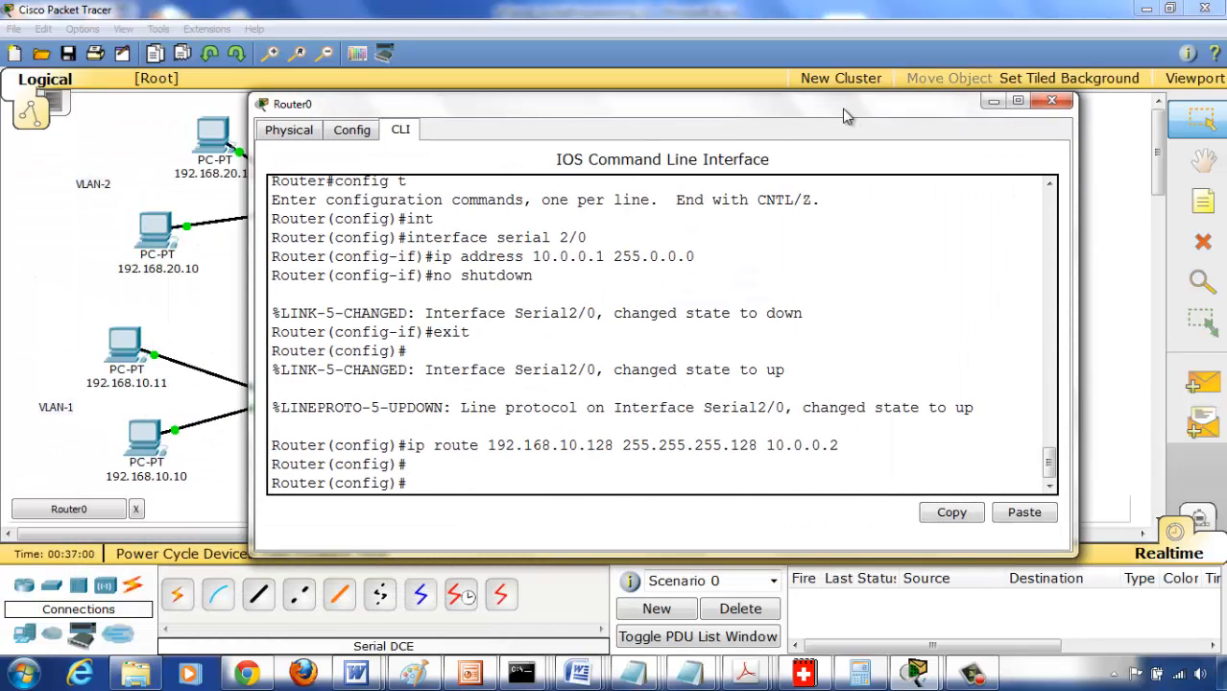
{"action": "type", "text": "ip route 192.168.20.128"}
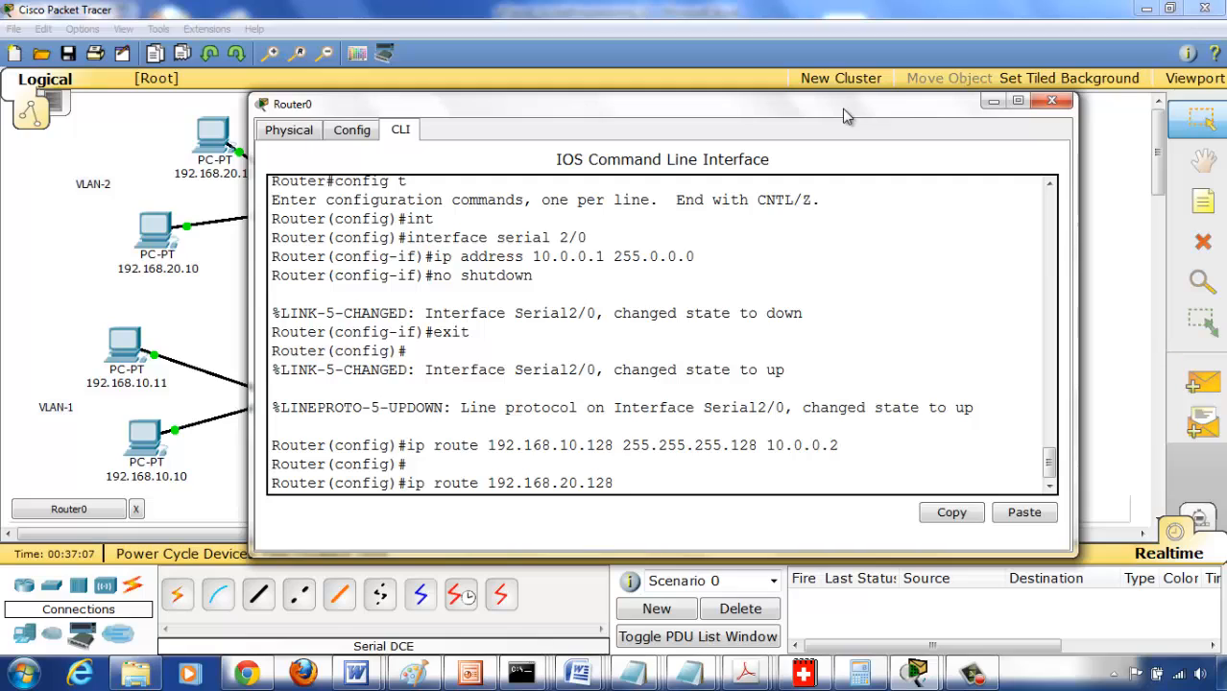
{"action": "type", "text": "255.255.255.255"}
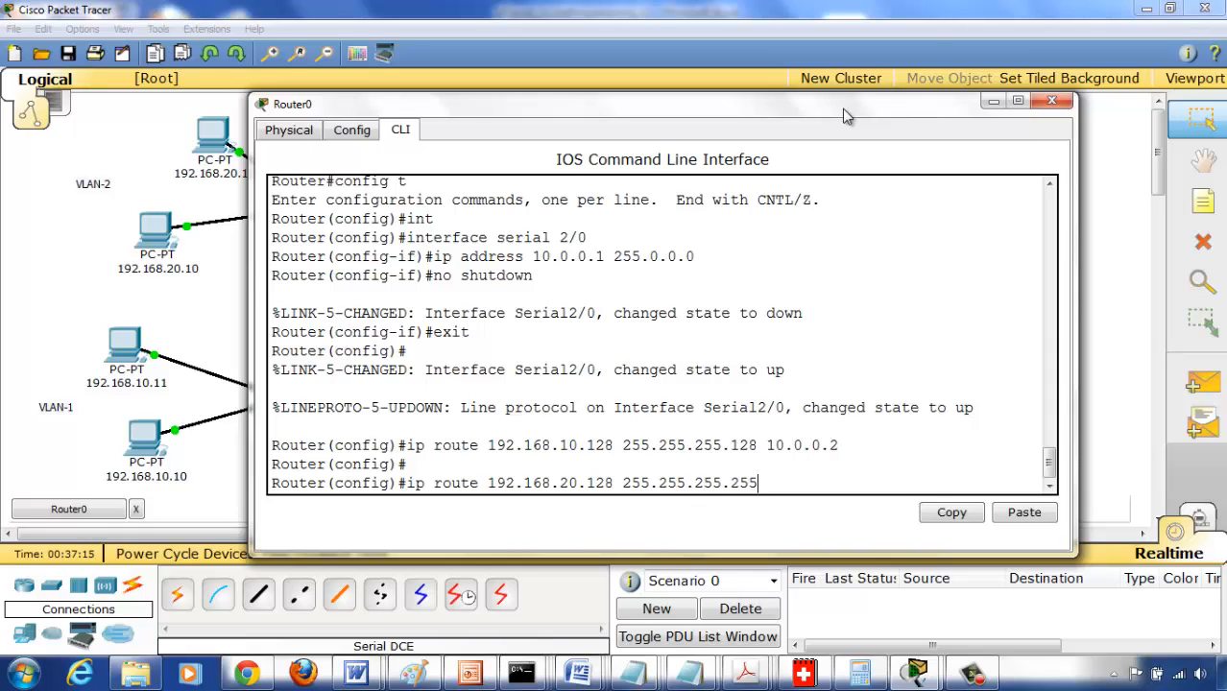
{"action": "key", "text": "BackSpace"}
{"action": "key", "text": "BackSpace"}
{"action": "key", "text": "BackSpace"}
{"action": "type", "text": "128 10.0.0"}
{"action": "key", "text": "Return"}
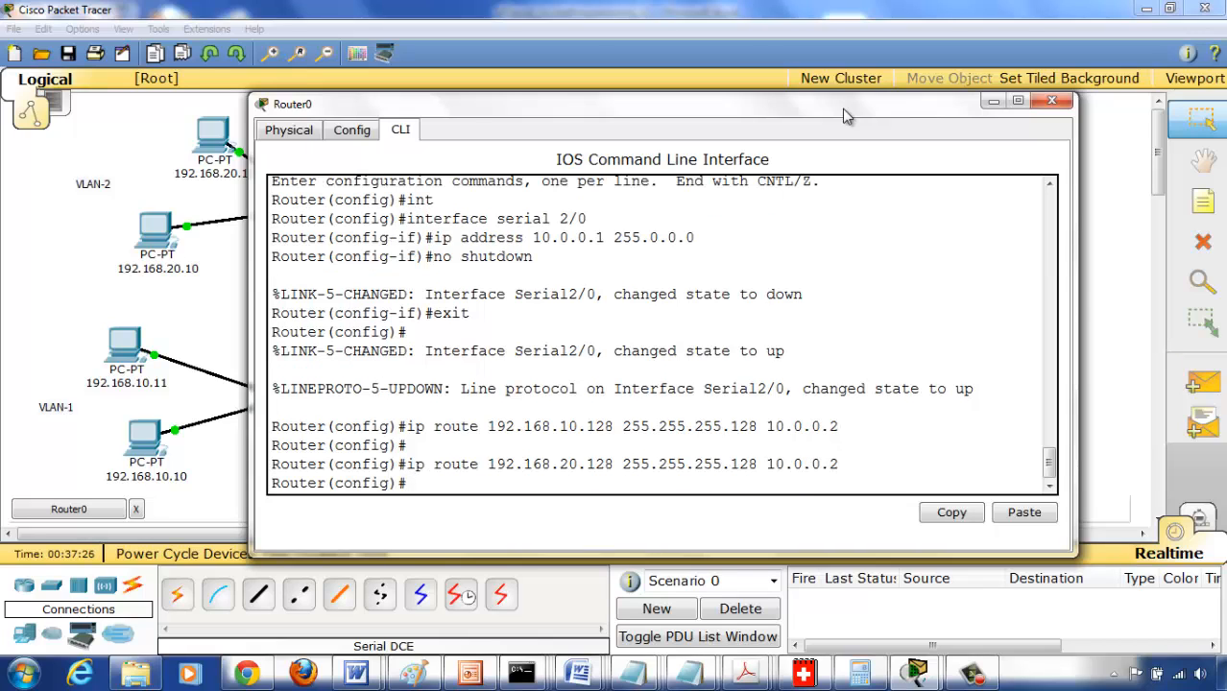
Review both entries in Router0's static route list and close the router's window.
{"action": "left_click", "coordinate": [352, 130]}
{"action": "left_click", "coordinate": [321, 245]}
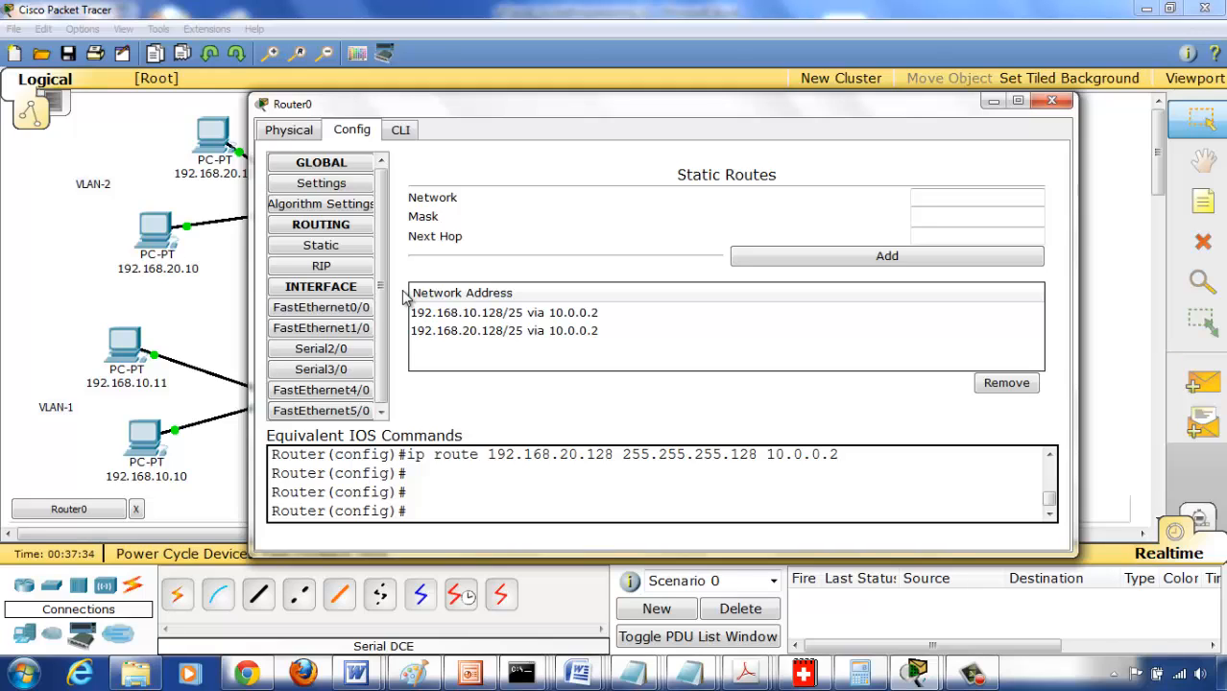
{"action": "left_click", "coordinate": [403, 132]}
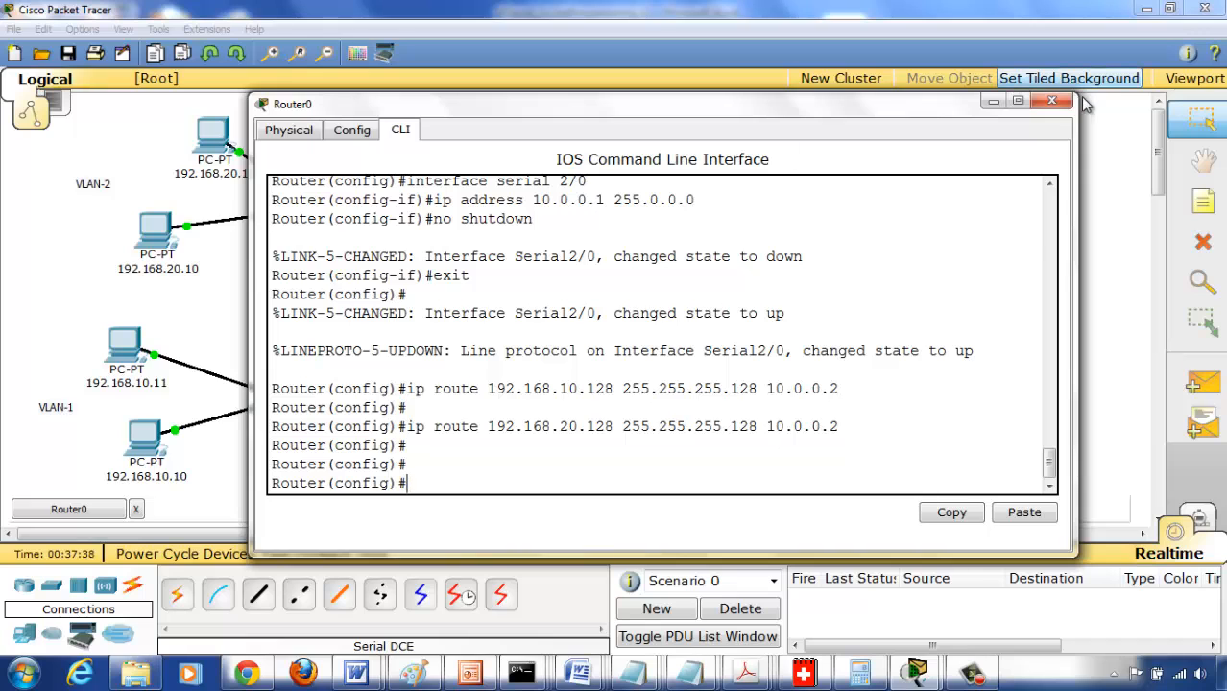
{"action": "left_click", "coordinate": [1052, 104]}
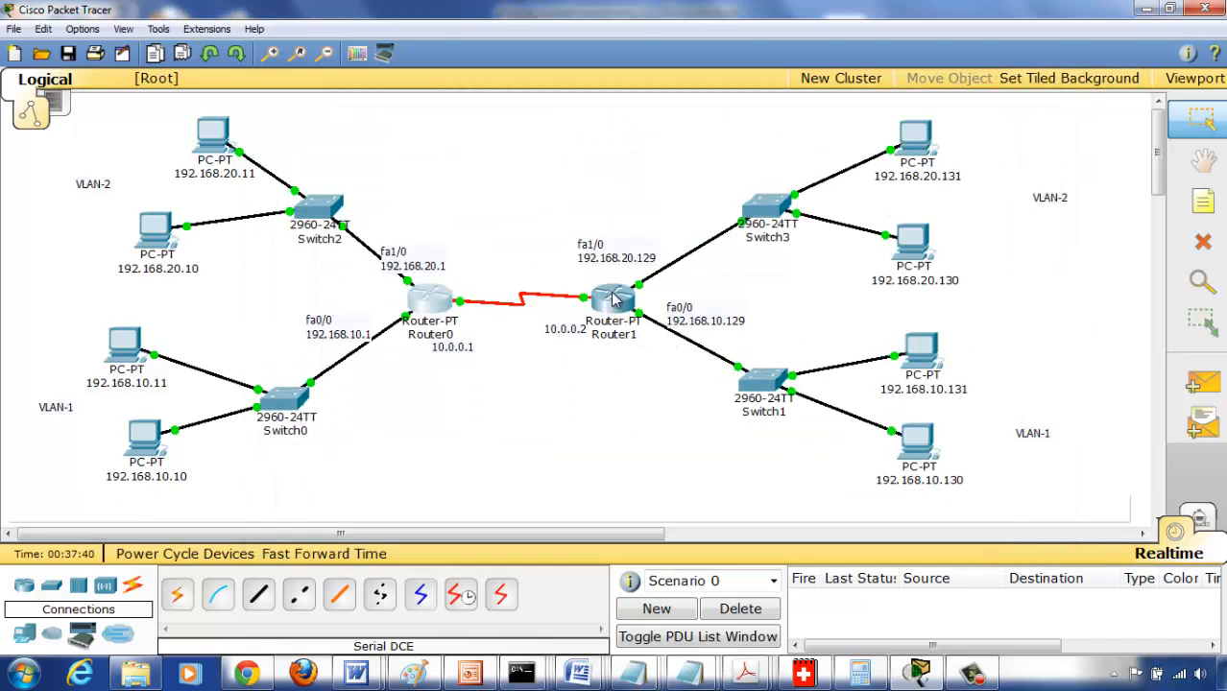
Open Router1's command line and exit interface configuration to global configuration mode.
{"action": "left_click", "coordinate": [615, 294]}
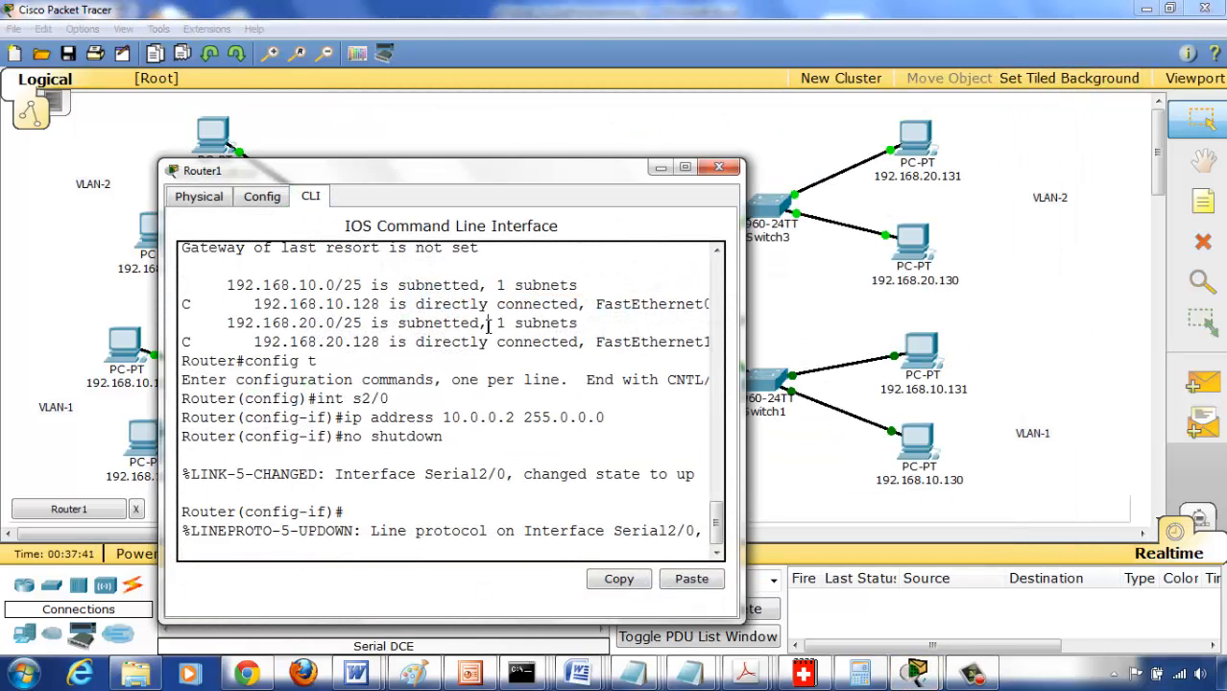
{"action": "key", "text": "Return"}
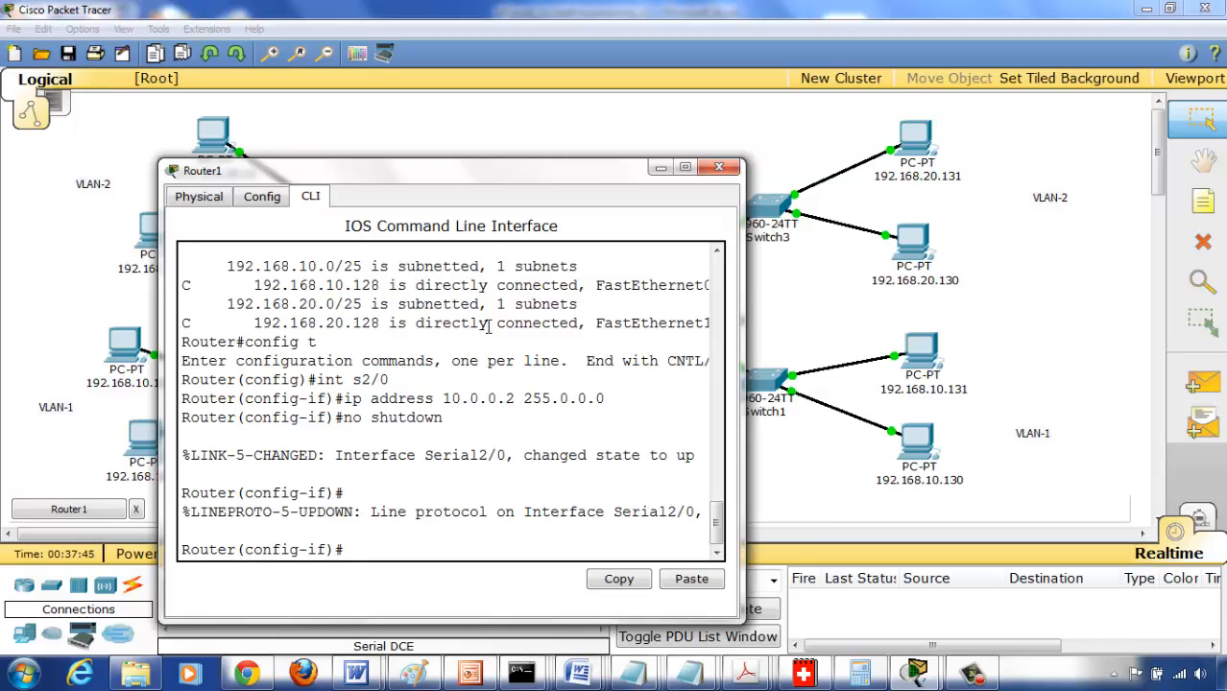
{"action": "type", "text": "exit"}
{"action": "key", "text": "Return"}
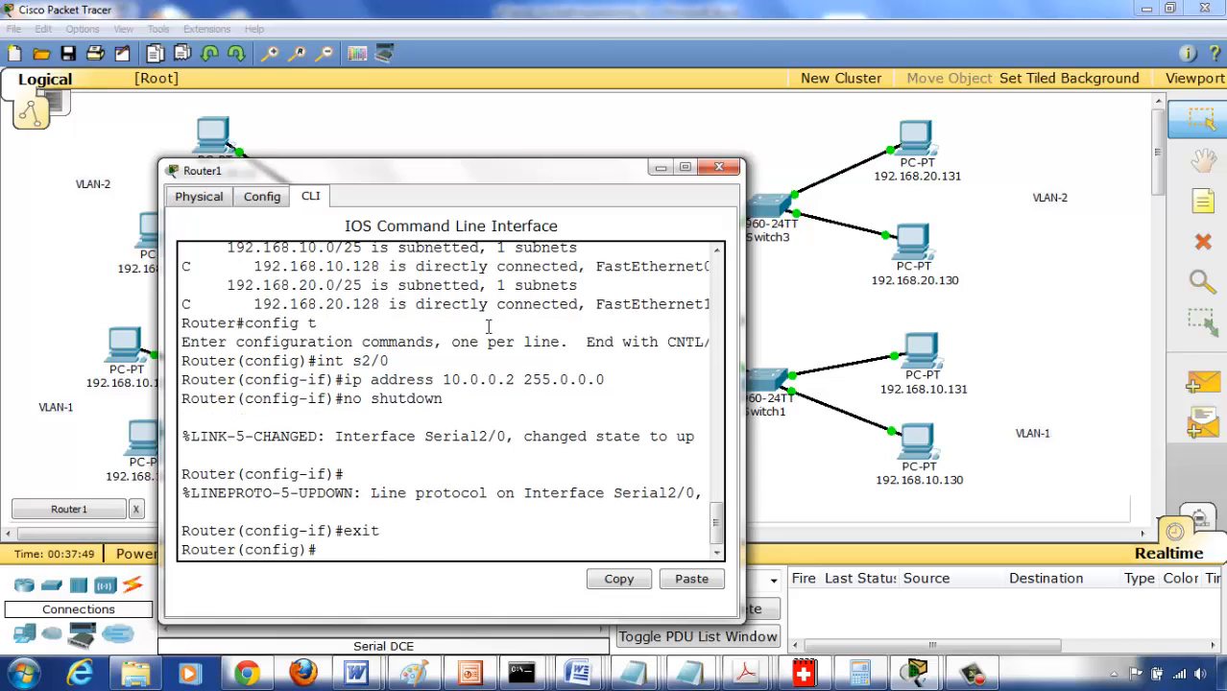
Add a static route on Router1 to network 192.168.10.0 with mask 255.255.255.128 and next hop 10.0.0.1.
{"action": "type", "text": "ip route"}
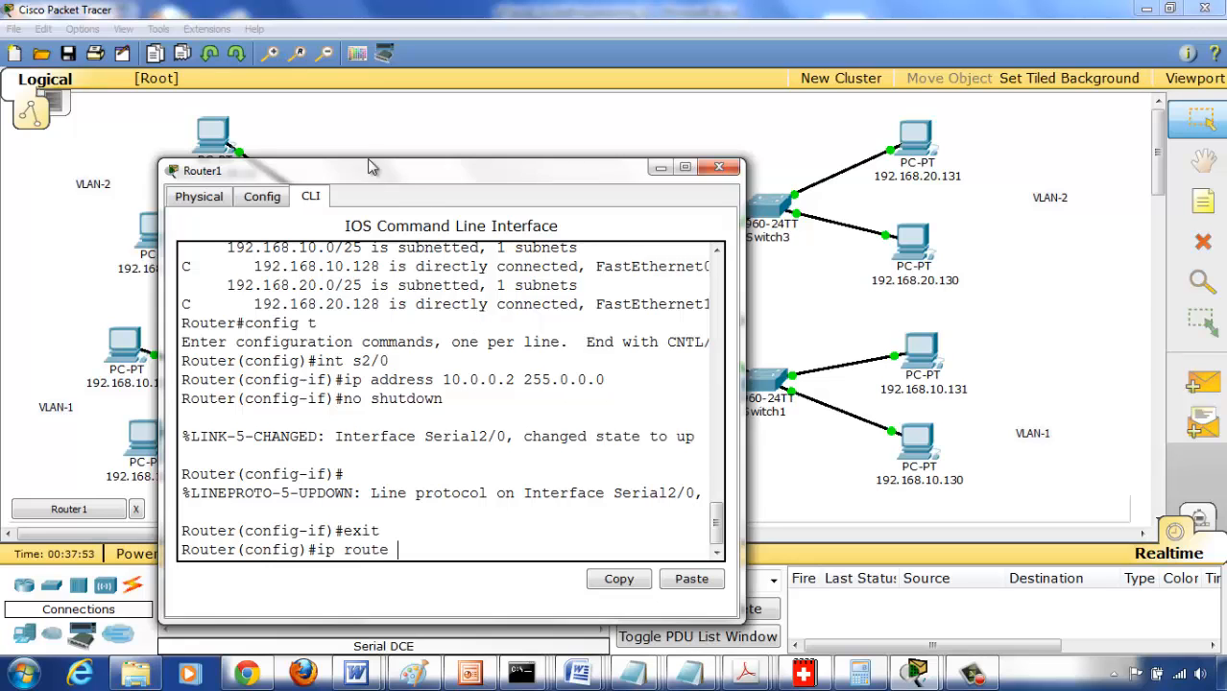
{"action": "left_click_drag", "start_coordinate": [352, 170], "coordinate": [693, 102]}
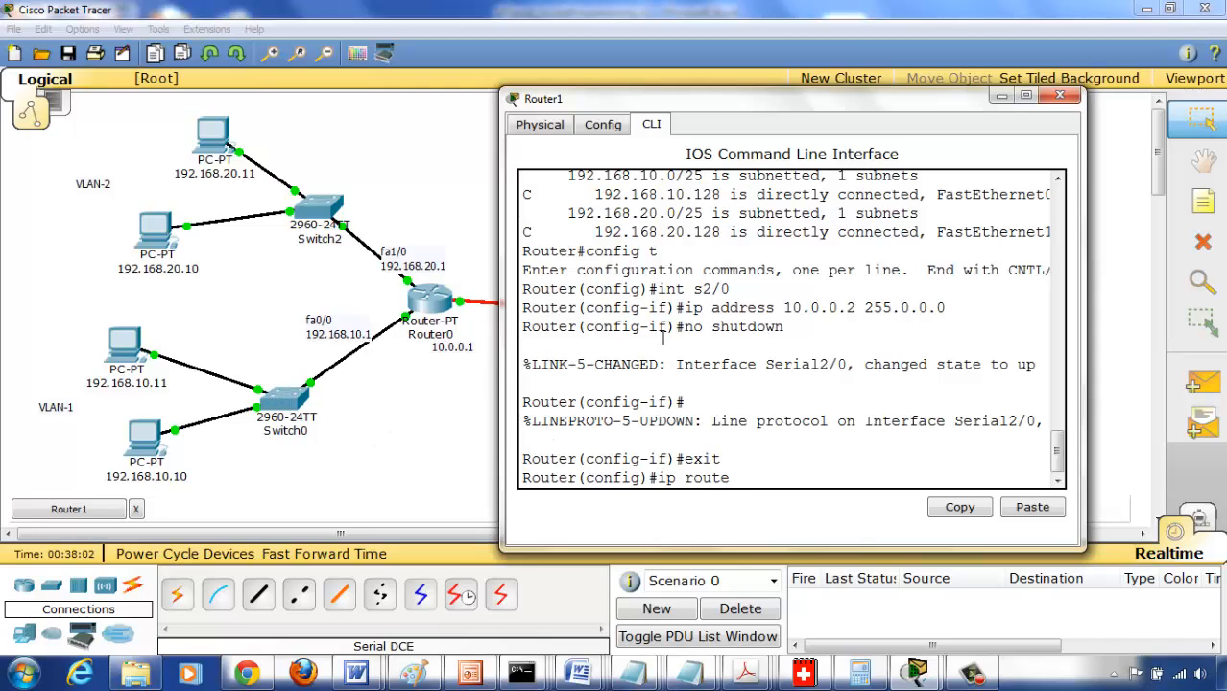
{"action": "type", "text": "192.168.10.0 255.255.25"}
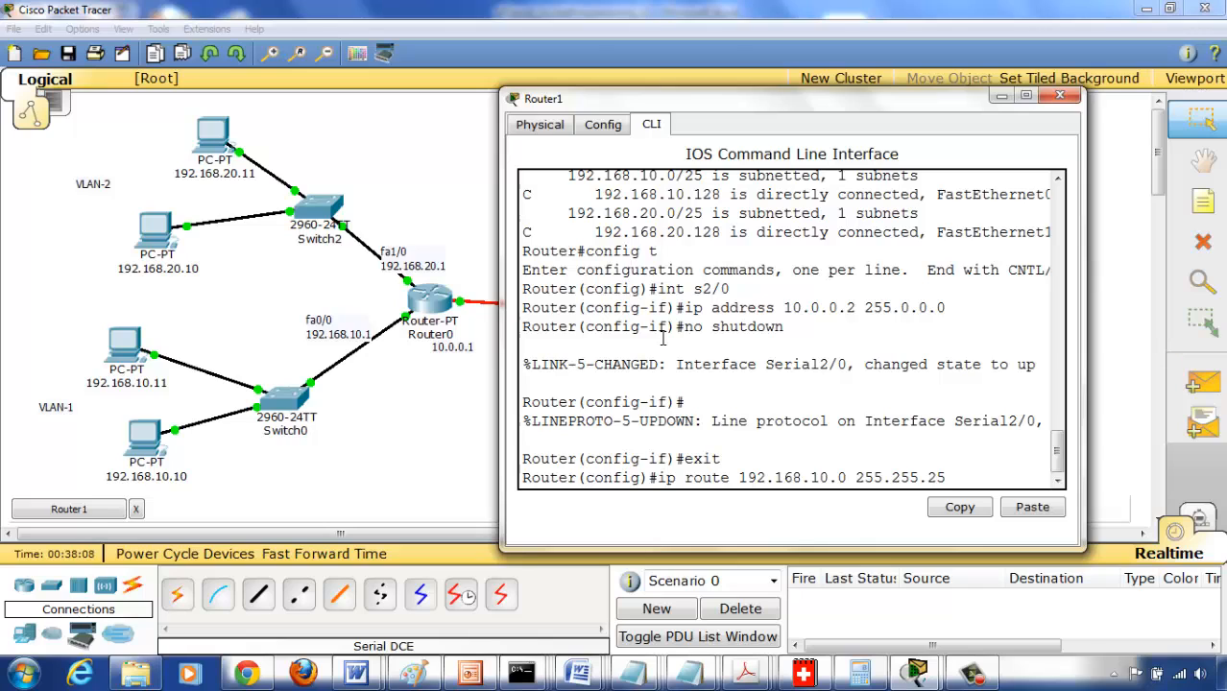
{"action": "type", "text": "5.128"}
{"action": "left_click_drag", "start_coordinate": [1083, 305], "coordinate": [1204, 312]}
{"action": "type", "text": "10.0.0"}
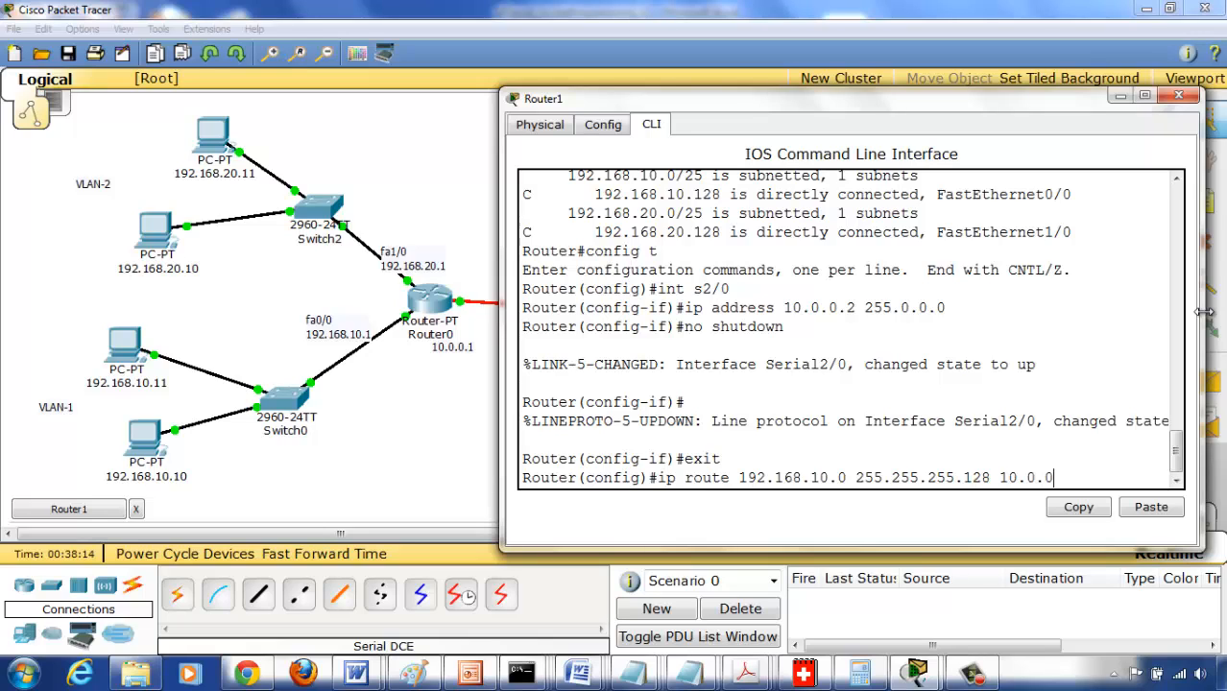
{"action": "type", "text": ".1"}
{"action": "key", "text": "Return"}
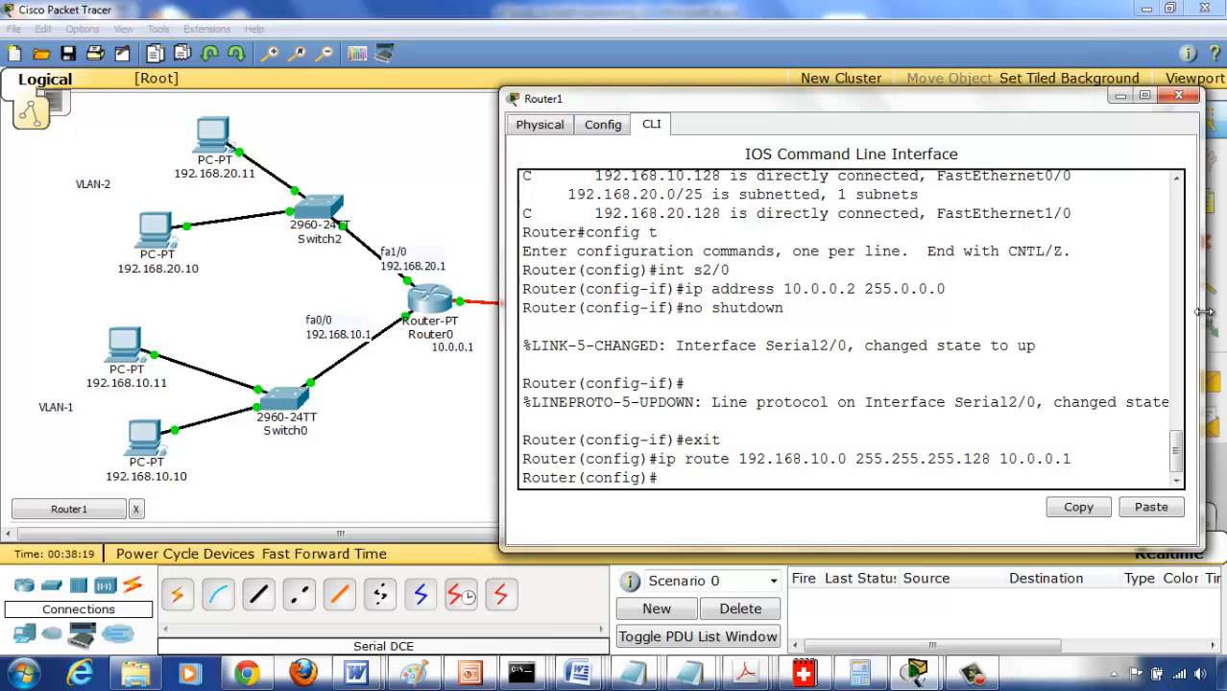
Add a static route on Router1 to network 192.168.20.0 with mask 255.255.255.128 and next hop 10.0.0.1.
{"action": "type", "text": "ip rooute 19"}
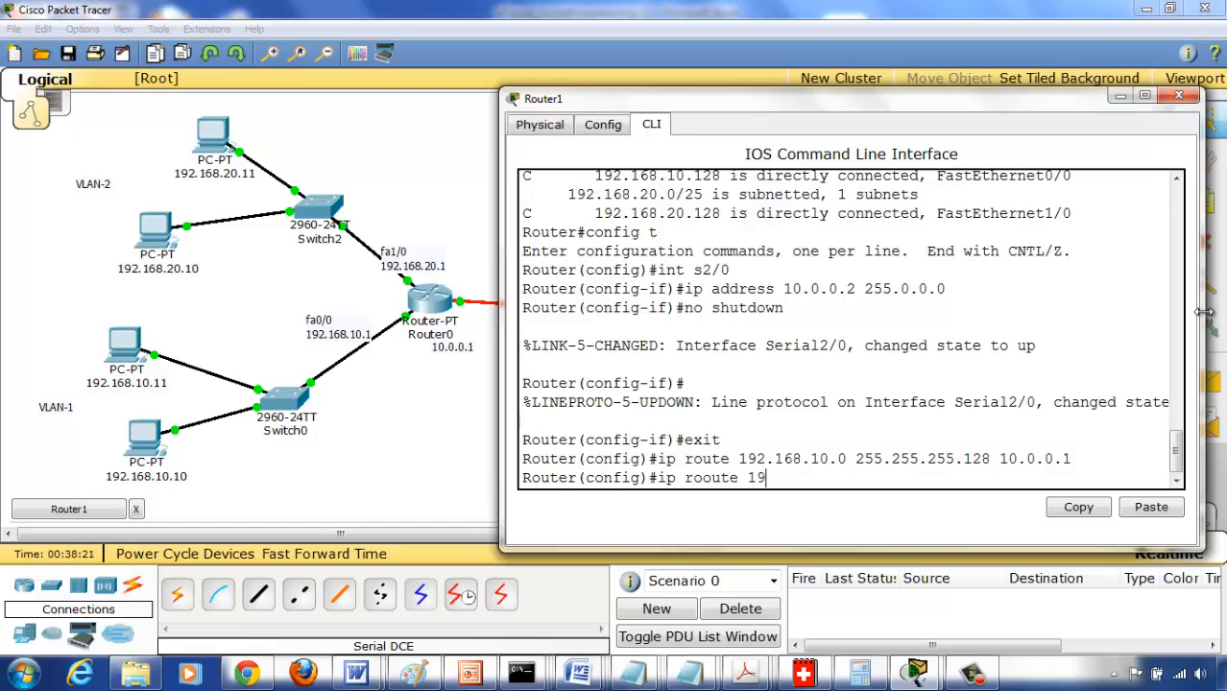
{"action": "type", "text": "2.168.20.0 255255"}
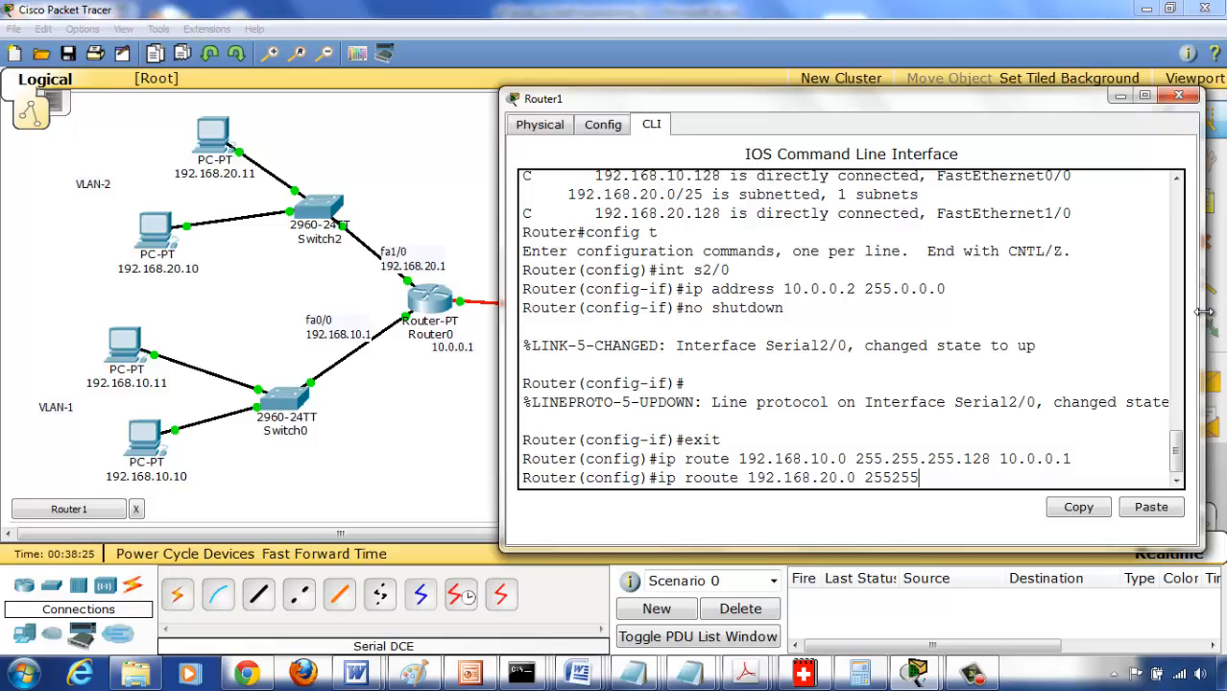
{"action": "key", "text": "BackSpace"}
{"action": "key", "text": "BackSpace"}
{"action": "key", "text": "Left"}
{"action": "key", "text": "Left"}
{"action": "key", "text": "Left"}
{"action": "key", "text": "Left"}
{"action": "key", "text": "Left"}
{"action": "key", "text": "Left"}
{"action": "key", "text": "Left"}
{"action": "key", "text": "Left"}
{"action": "key", "text": "Left"}
{"action": "key", "text": "Left"}
{"action": "key", "text": "Left"}
{"action": "key", "text": "Left"}
{"action": "key", "text": "Left"}
{"action": "key", "text": "Left"}
{"action": "key", "text": "Left"}
{"action": "key", "text": "Left"}
{"action": "key", "text": "Left"}
{"action": "key", "text": "Left"}
{"action": "key", "text": "Left"}
{"action": "key", "text": "Left"}
{"action": "key", "text": "Left"}
{"action": "key", "text": "BackSpace"}
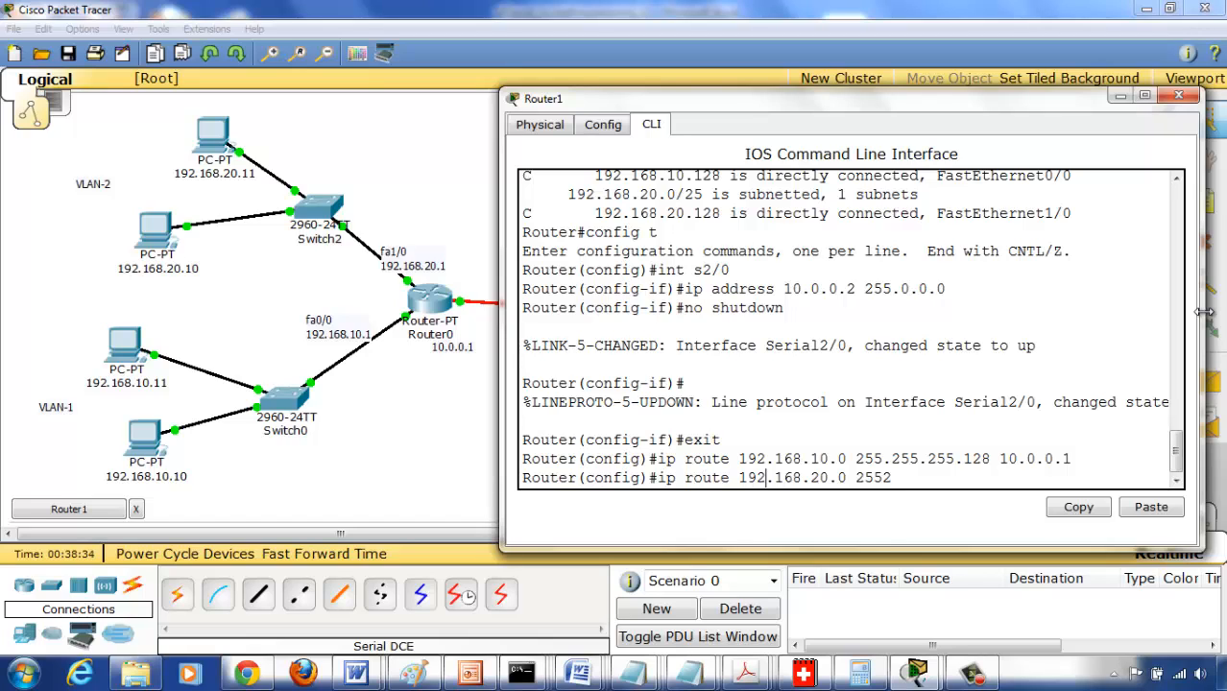
{"action": "key", "text": "Right"}
{"action": "key", "text": "Right"}
{"action": "key", "text": "Right"}
{"action": "key", "text": "Right"}
{"action": "key", "text": "Right"}
{"action": "key", "text": "Right"}
{"action": "key", "text": "Right"}
{"action": "key", "text": "Right"}
{"action": "key", "text": "Right"}
{"action": "key", "text": "Right"}
{"action": "key", "text": "Right"}
{"action": "key", "text": "Right"}
{"action": "key", "text": "BackSpace"}
{"action": "type", "text": ".255.255"}
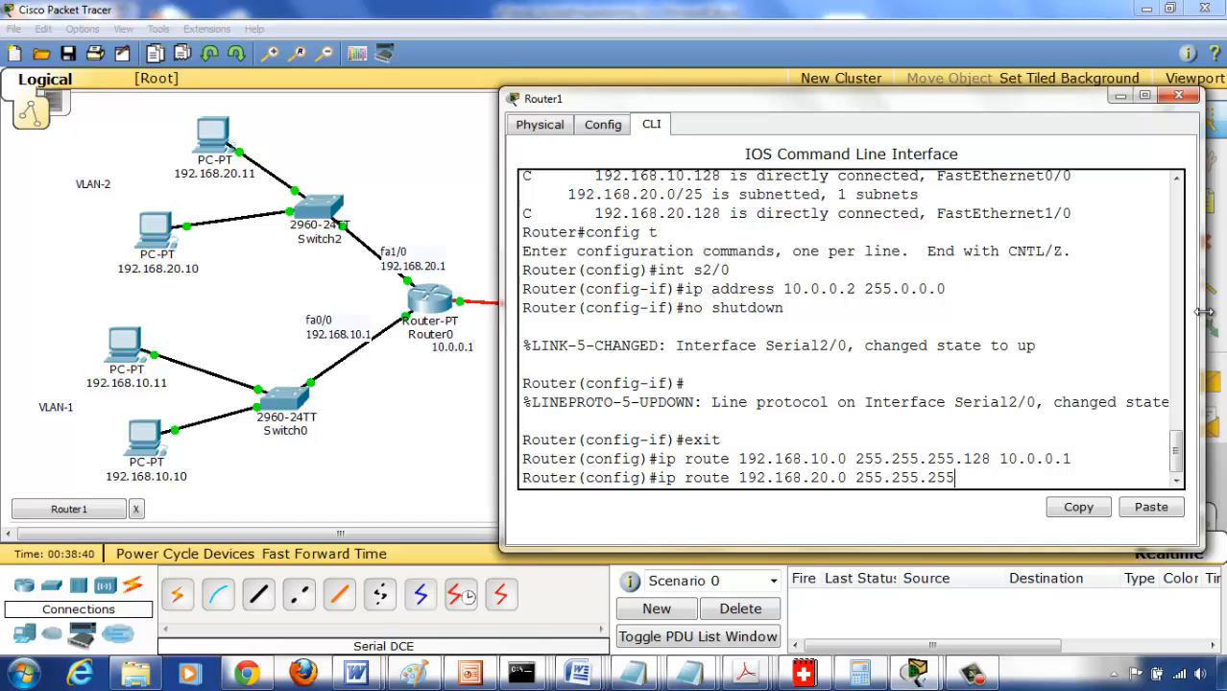
{"action": "type", "text": ".128 10.0.01"}
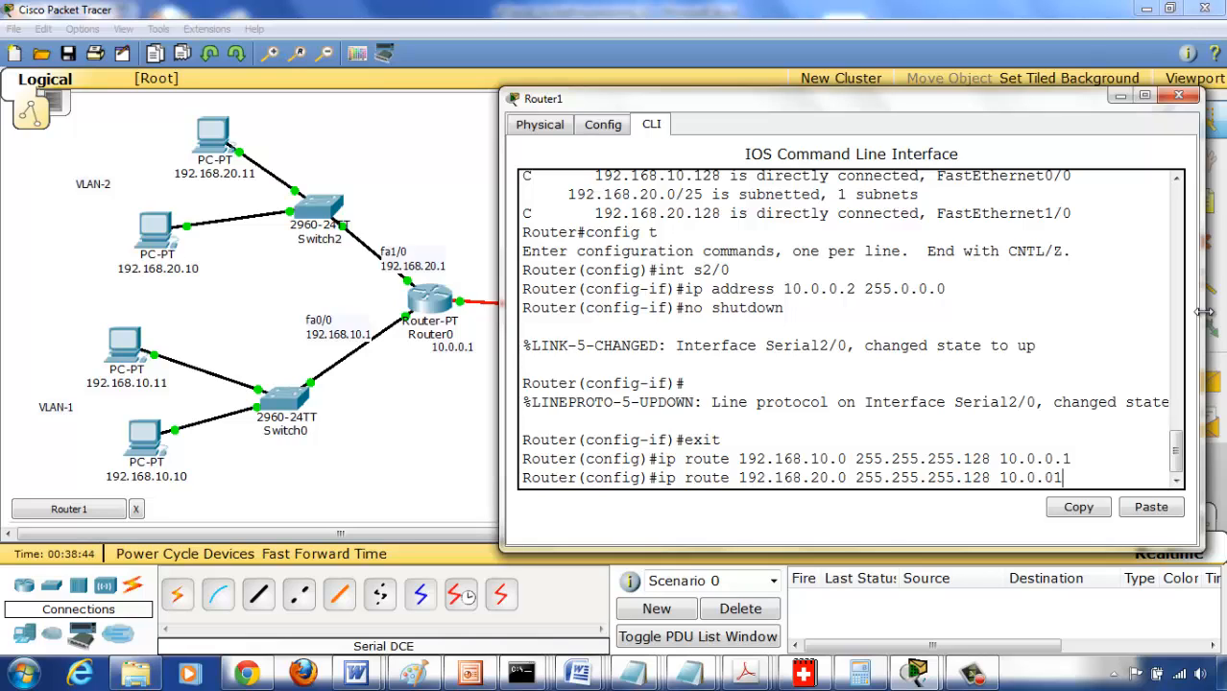
{"action": "key", "text": "BackSpace"}
{"action": "type", "text": ".1"}
{"action": "key", "text": "Return"}
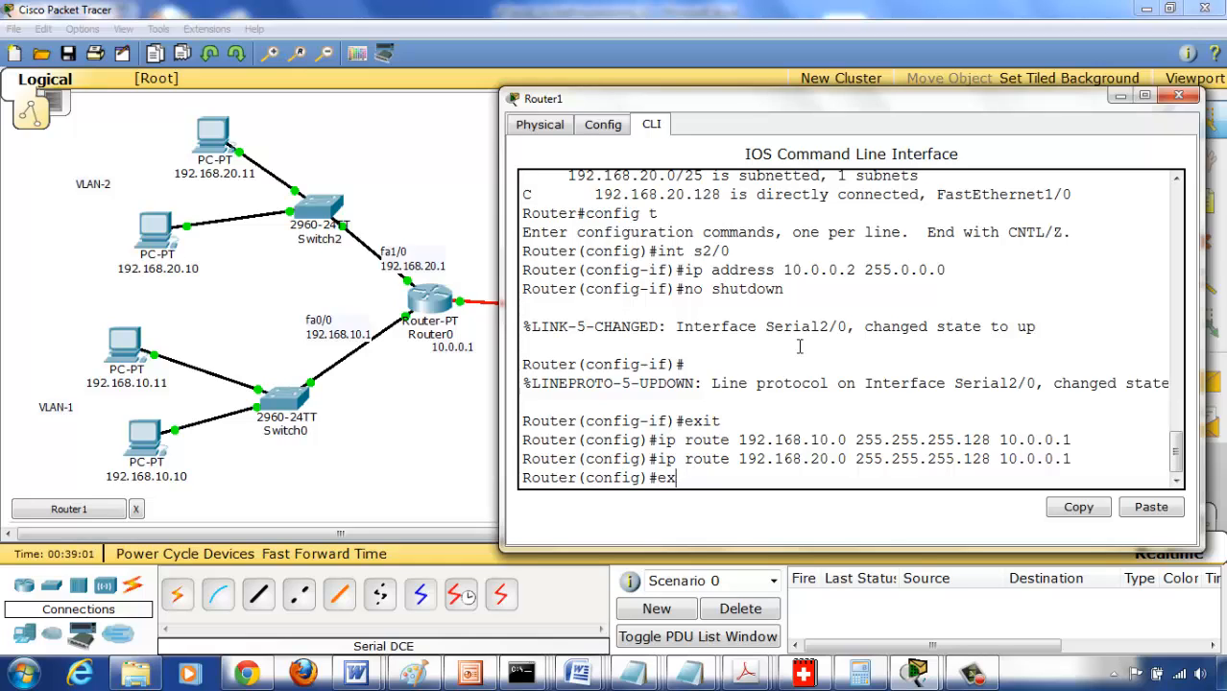
Exit Router1's global configuration mode to the privileged prompt.
{"action": "key", "text": "BackSpace"}
{"action": "key", "text": "BackSpace"}
{"action": "type", "text": "exit"}
{"action": "key", "text": "Return"}
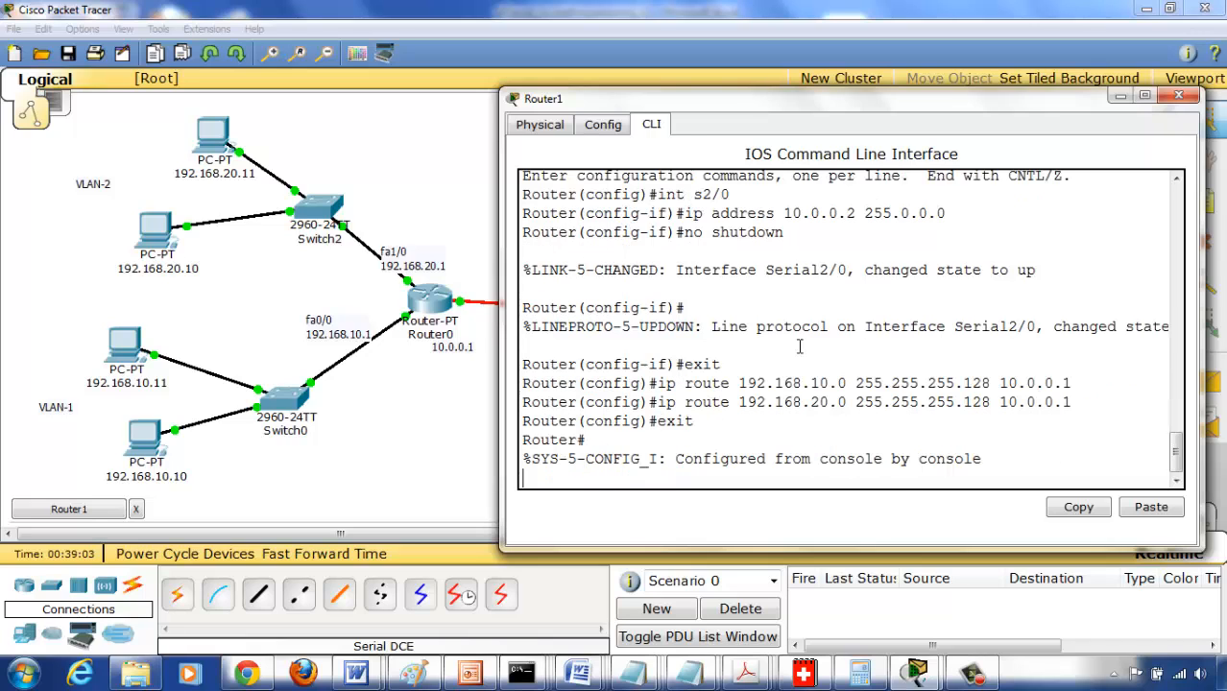
{"action": "key", "text": "Return"}
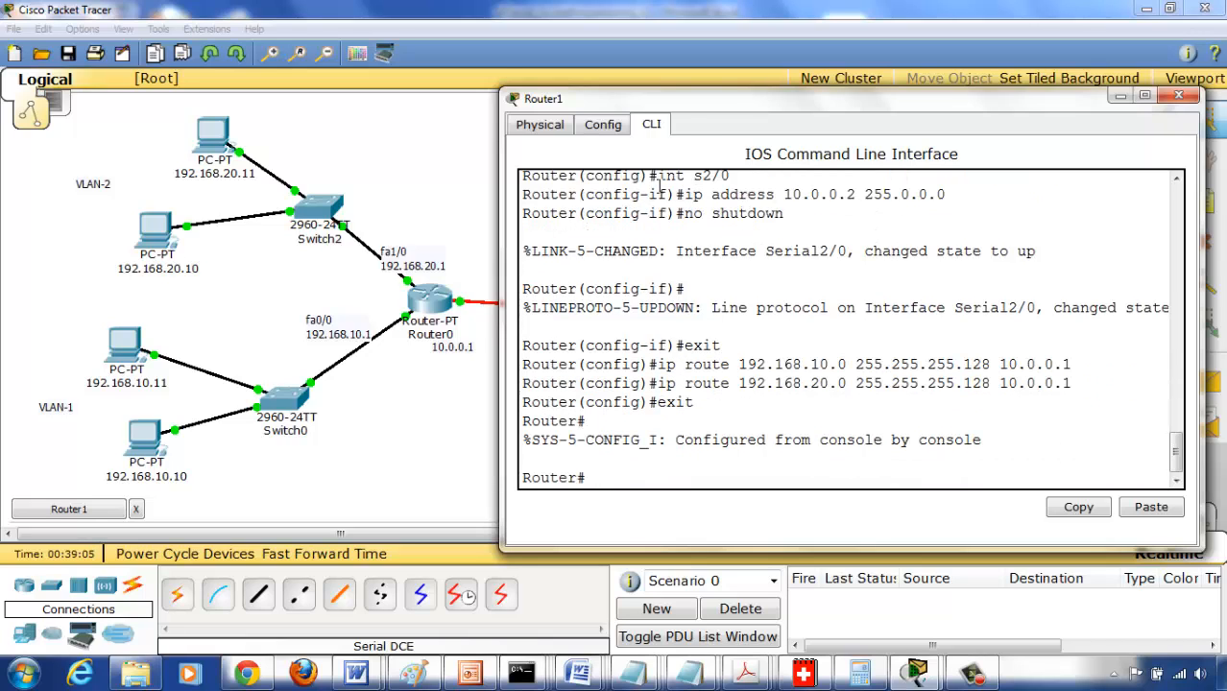
Review the entries in Router1's static route list and close the router's window.
{"action": "left_click", "coordinate": [603, 125]}
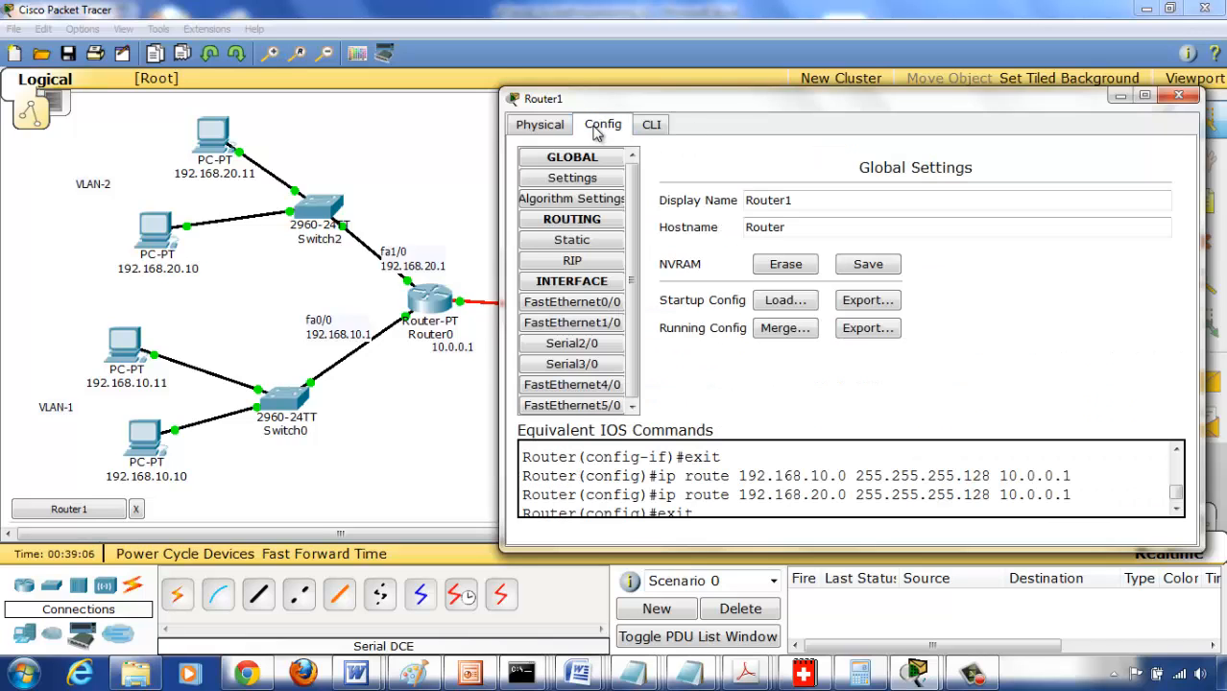
{"action": "left_click", "coordinate": [572, 251]}
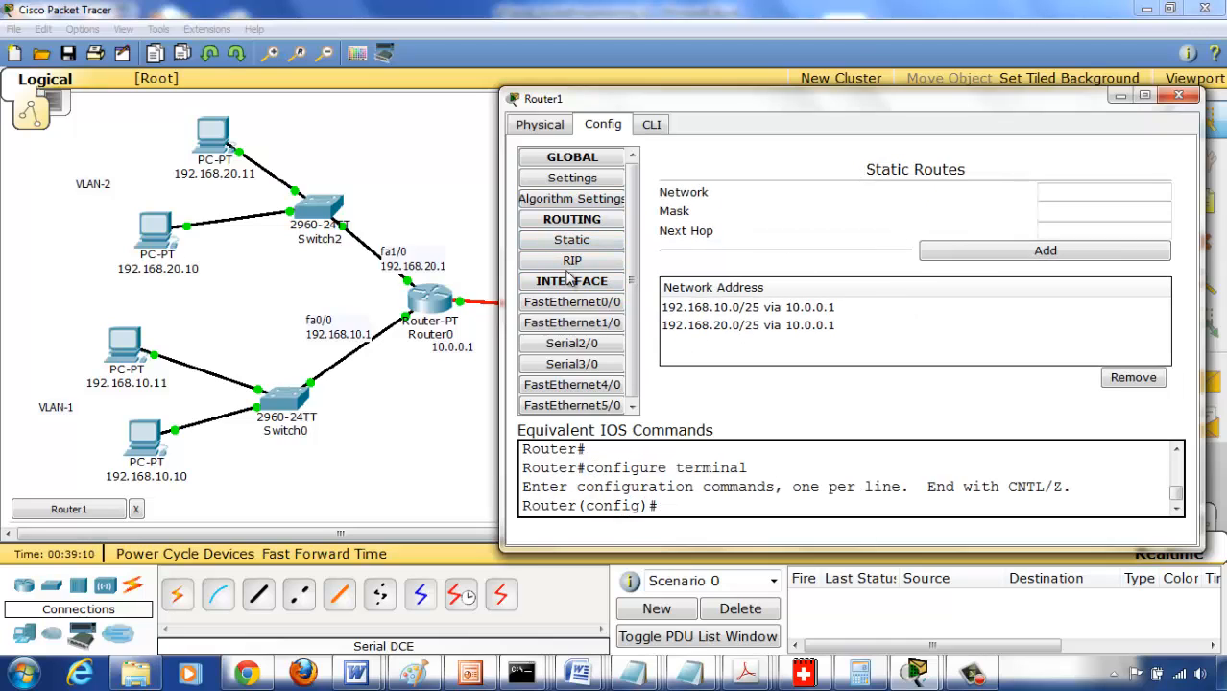
{"action": "left_click", "coordinate": [1187, 97]}
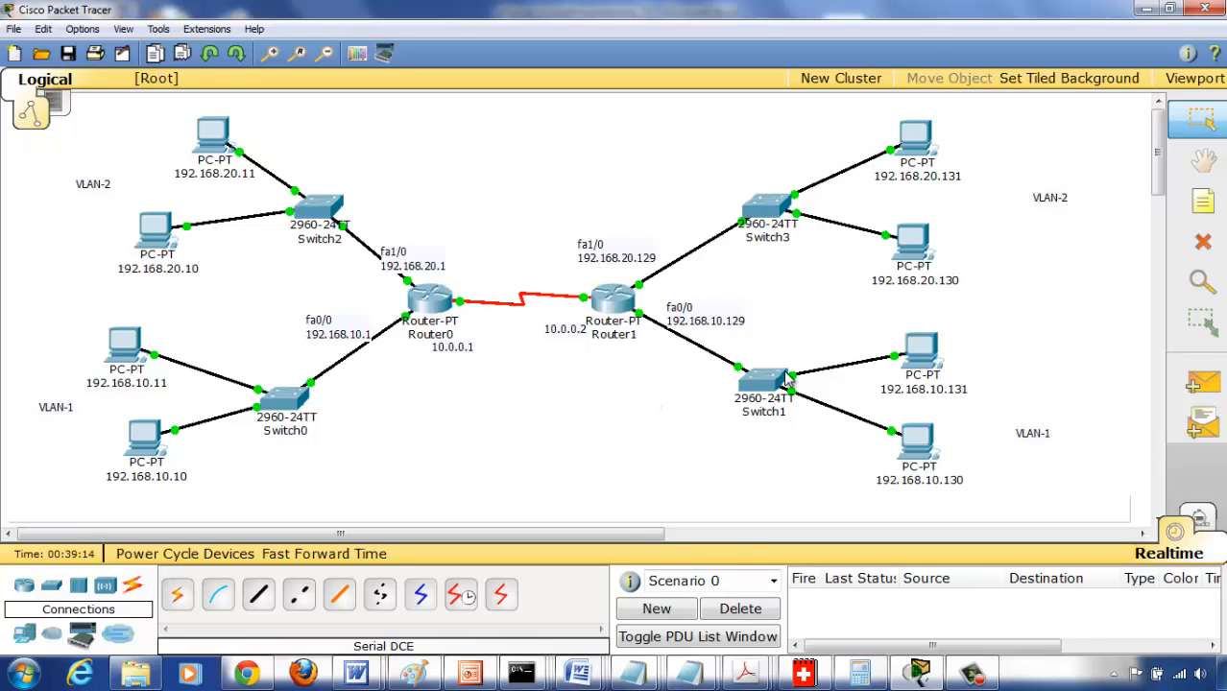
Ping 192.168.20.11 from the command prompt of the VLAN-1 PC 192.168.10.130.
{"action": "left_click", "coordinate": [922, 459]}
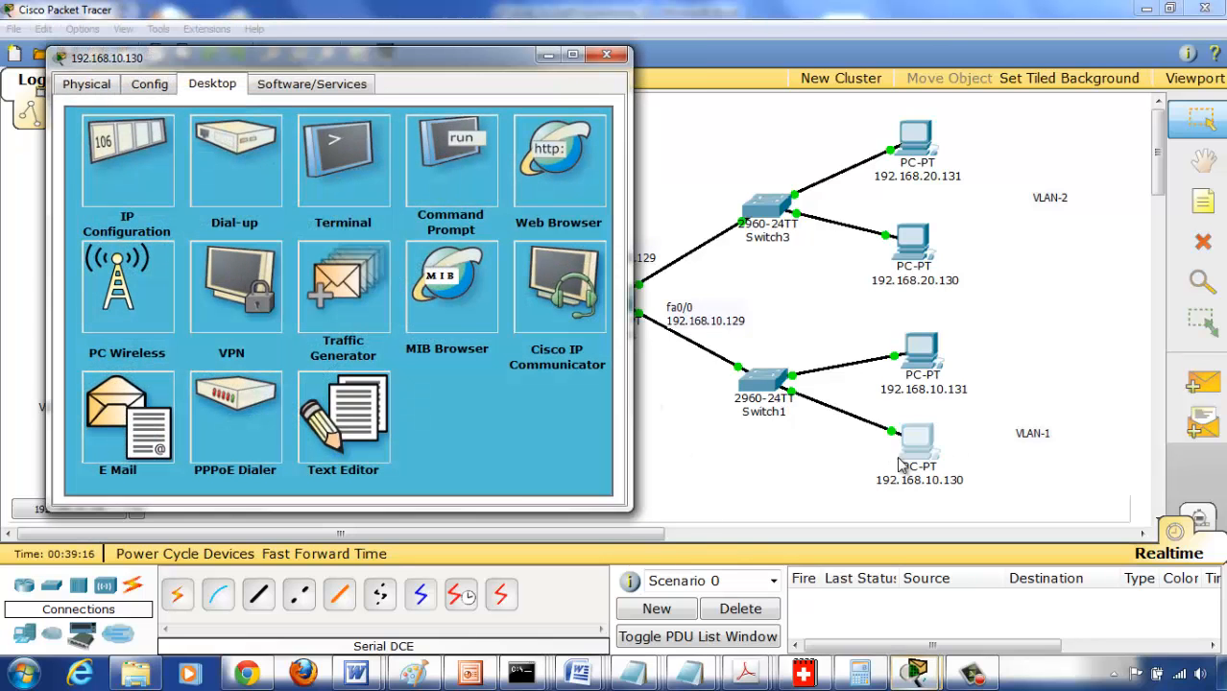
{"action": "left_click_drag", "start_coordinate": [333, 54], "coordinate": [753, 81]}
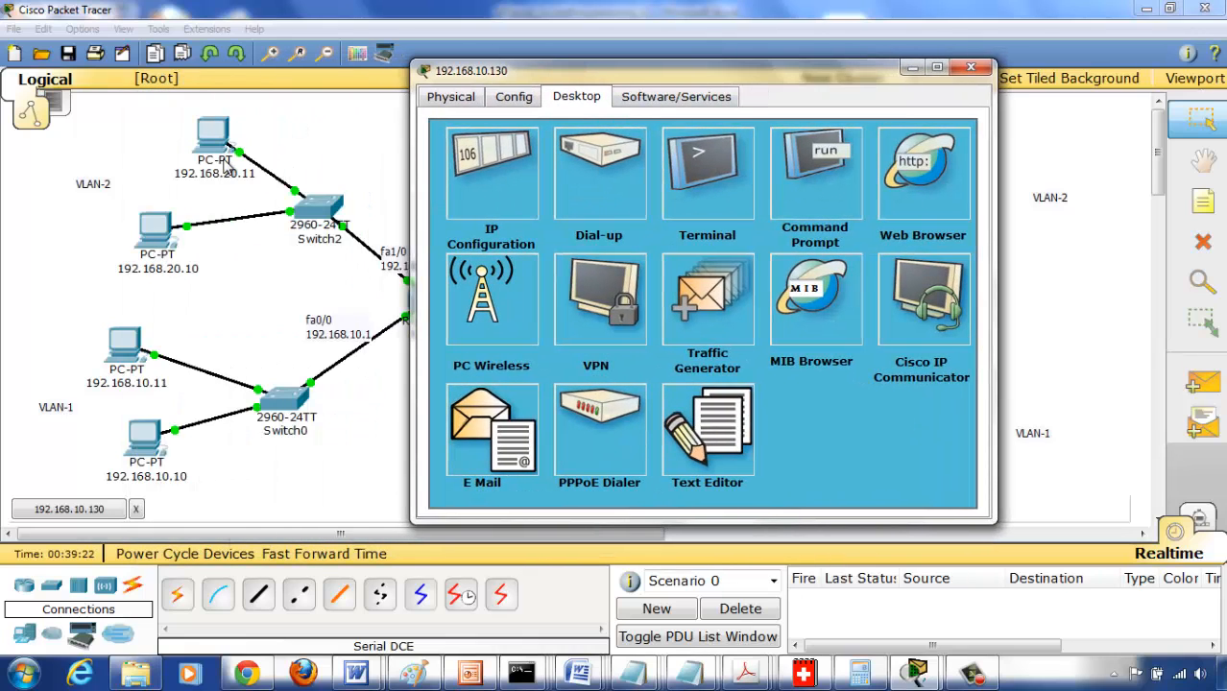
{"action": "left_click", "coordinate": [829, 182]}
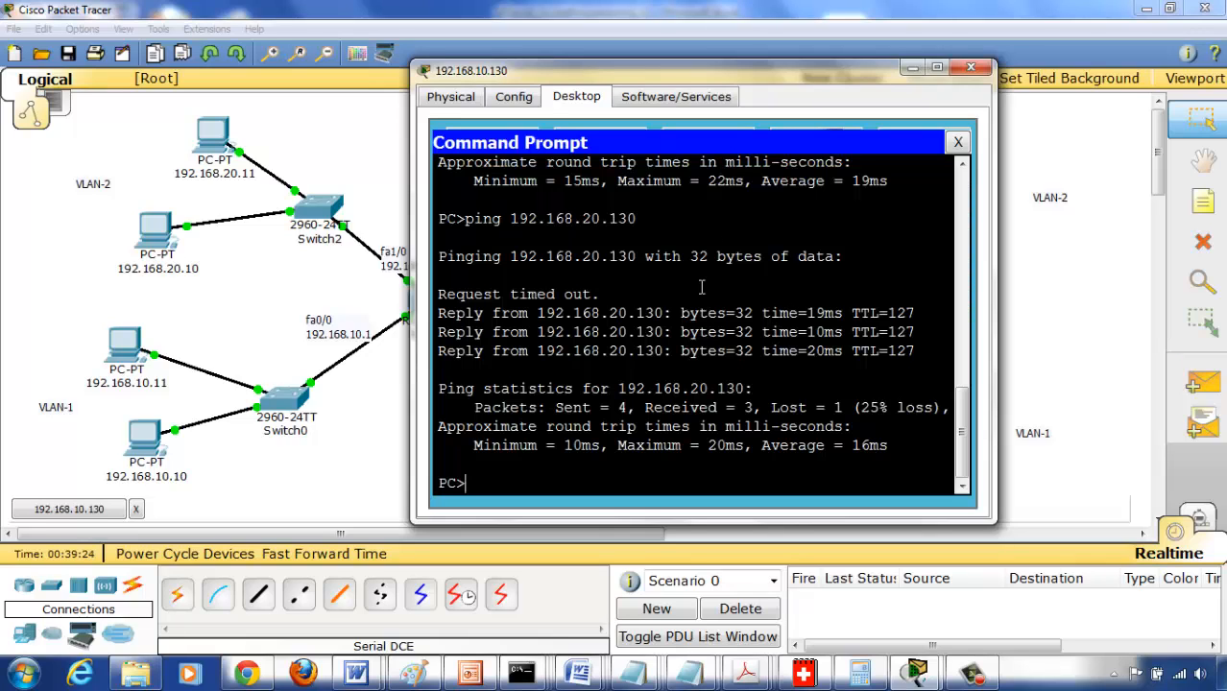
{"action": "type", "text": "ping 192.168"}
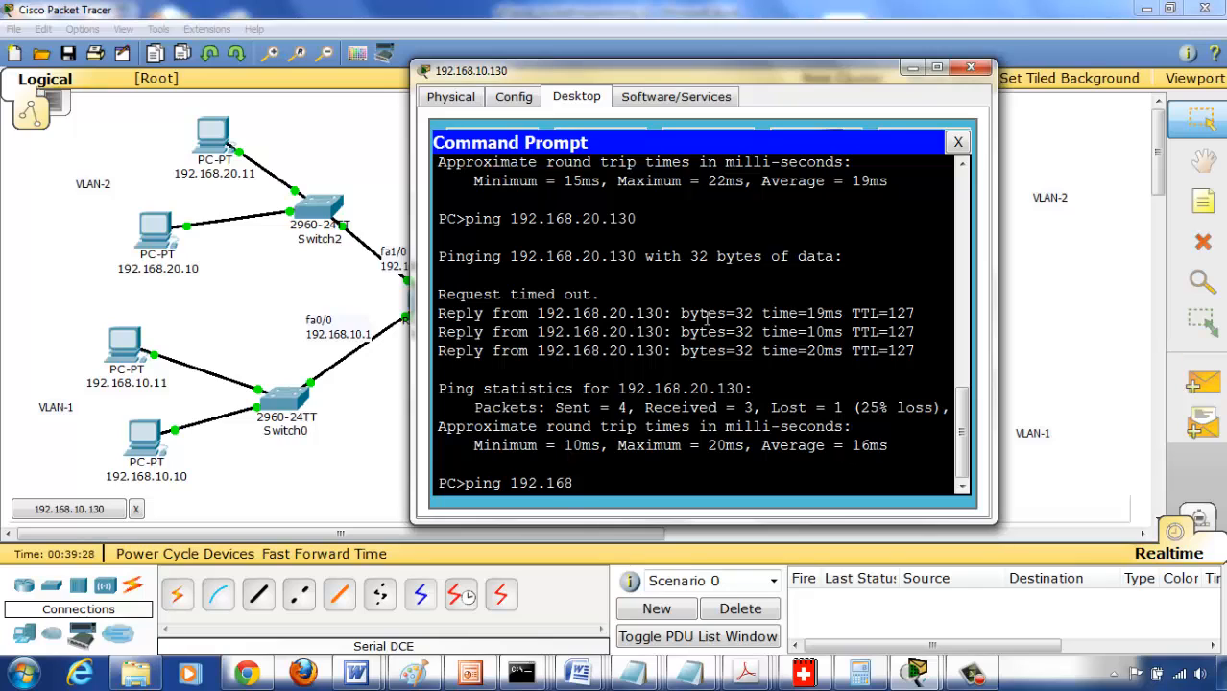
{"action": "type", "text": ".20.11"}
{"action": "key", "text": "Return"}
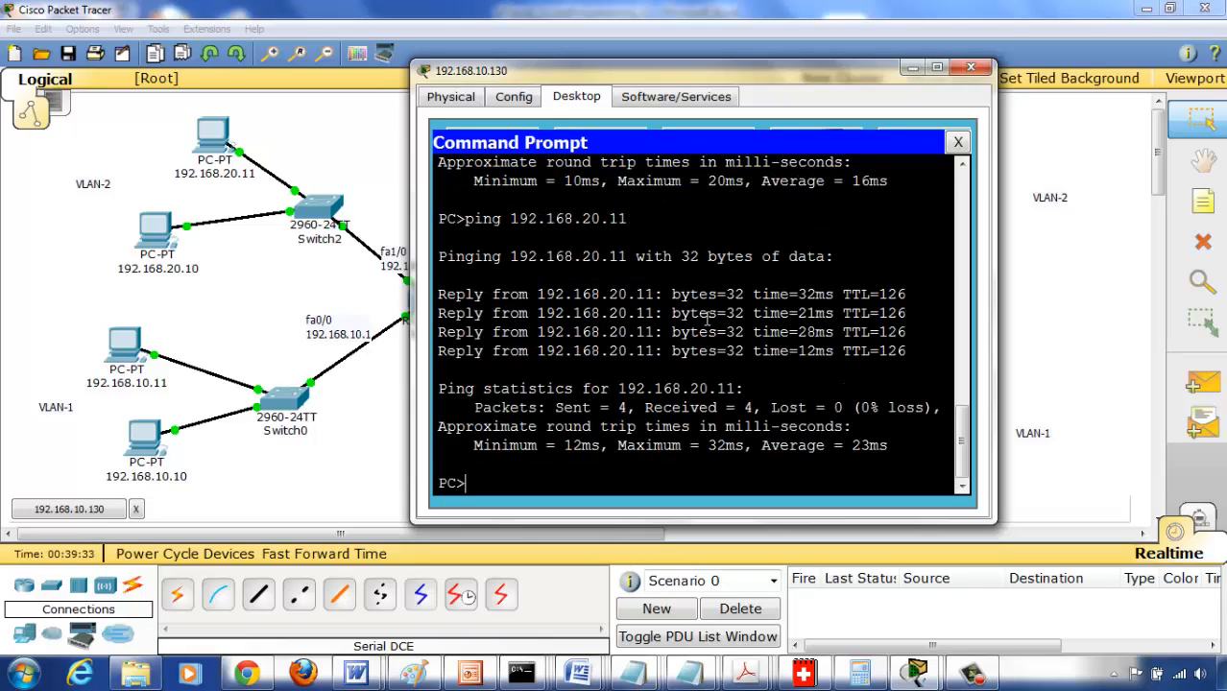
Ping 192.168.10.10 from PC 192.168.10.130 and close that PC's window.
{"action": "key", "text": "Up"}
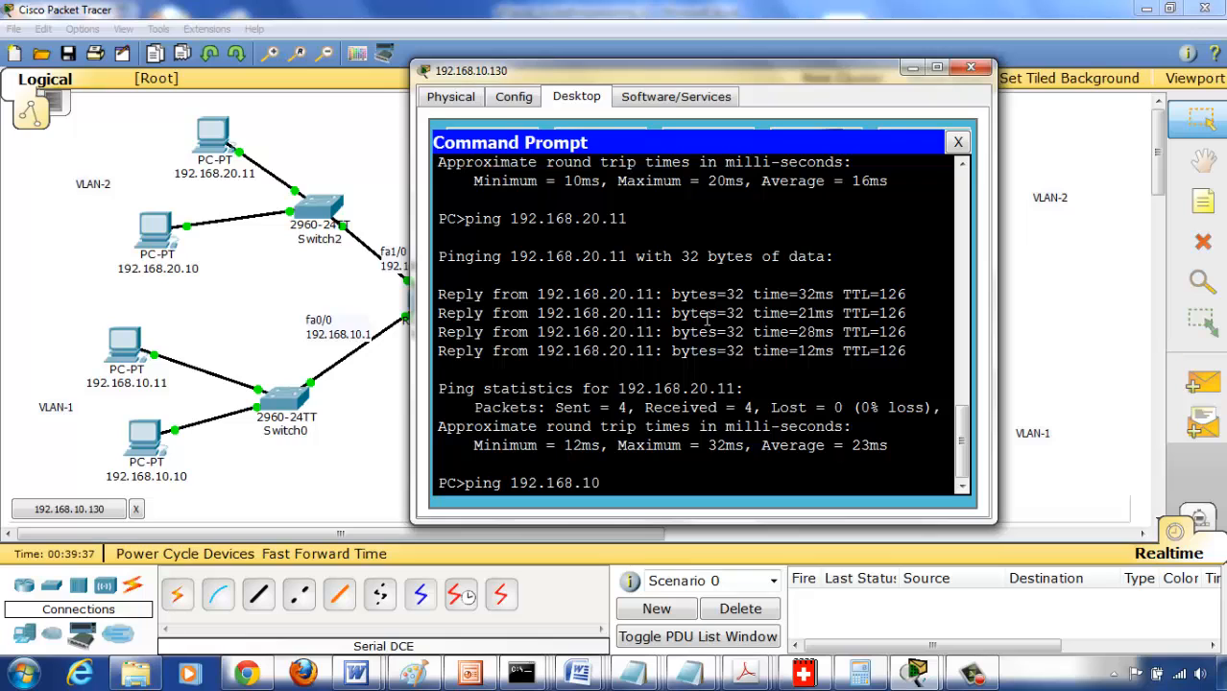
{"action": "type", "text": ".10"}
{"action": "key", "text": "Return"}
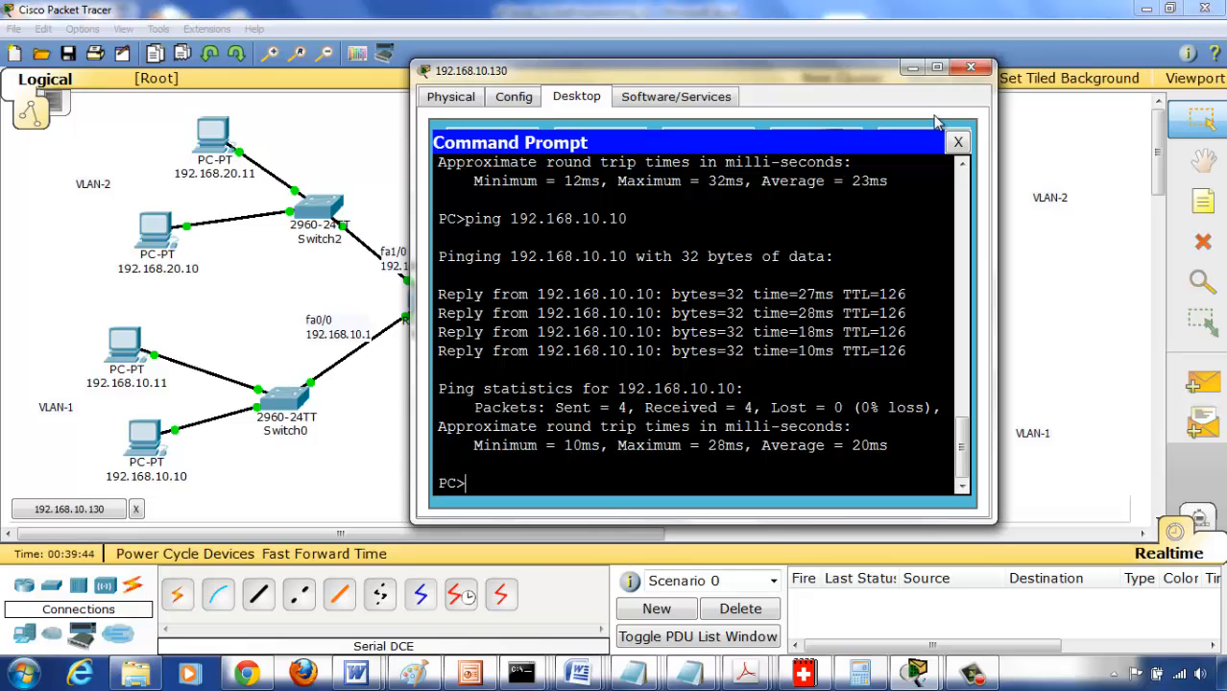
{"action": "left_click", "coordinate": [970, 67]}
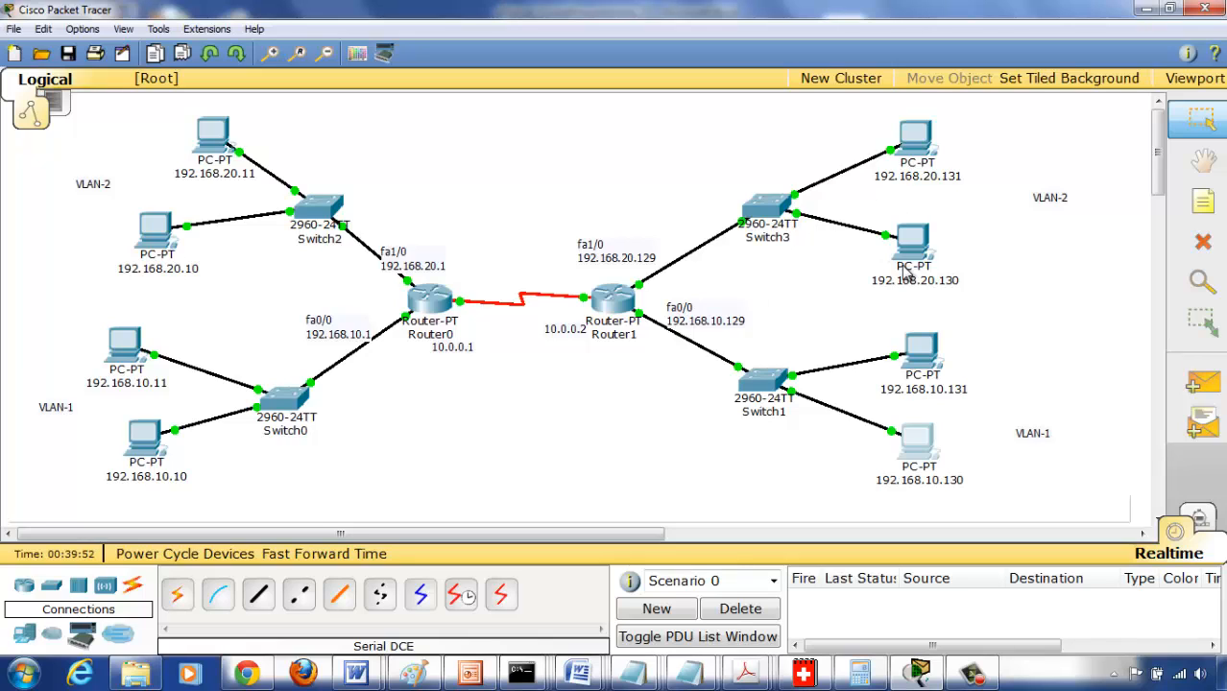
{"action": "mouse_move", "coordinate": [906, 273]}
{"action": "mouse_move", "coordinate": [303, 422]}
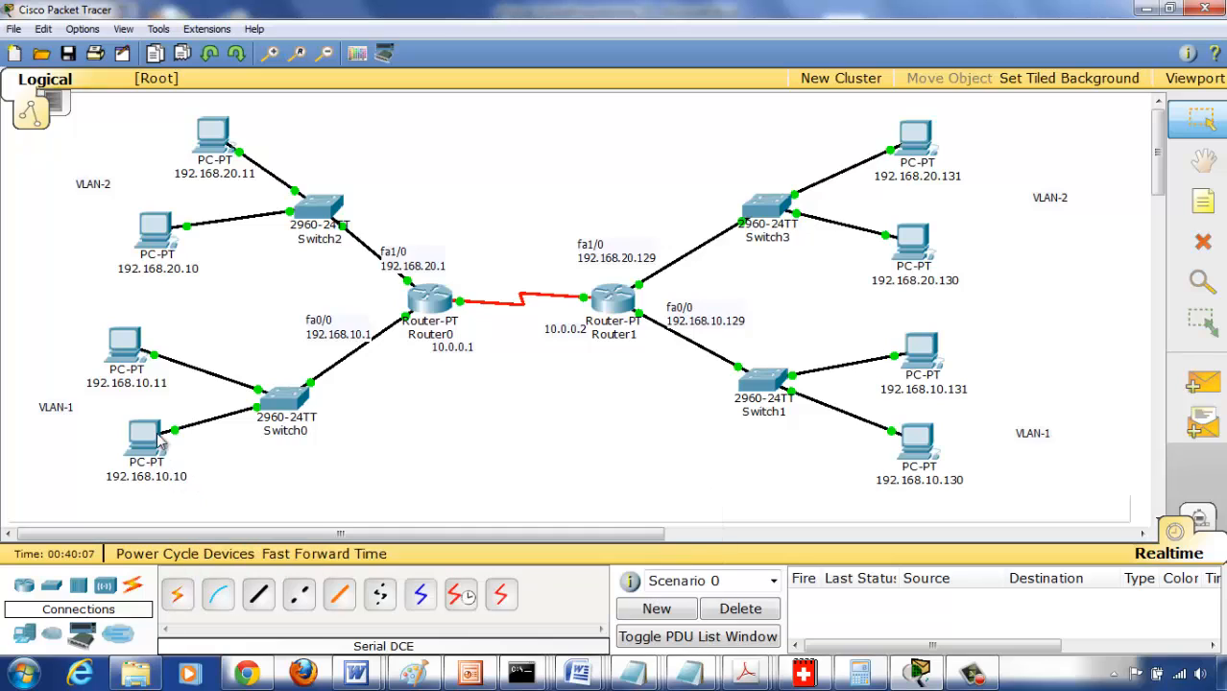
{"action": "mouse_move", "coordinate": [166, 384]}
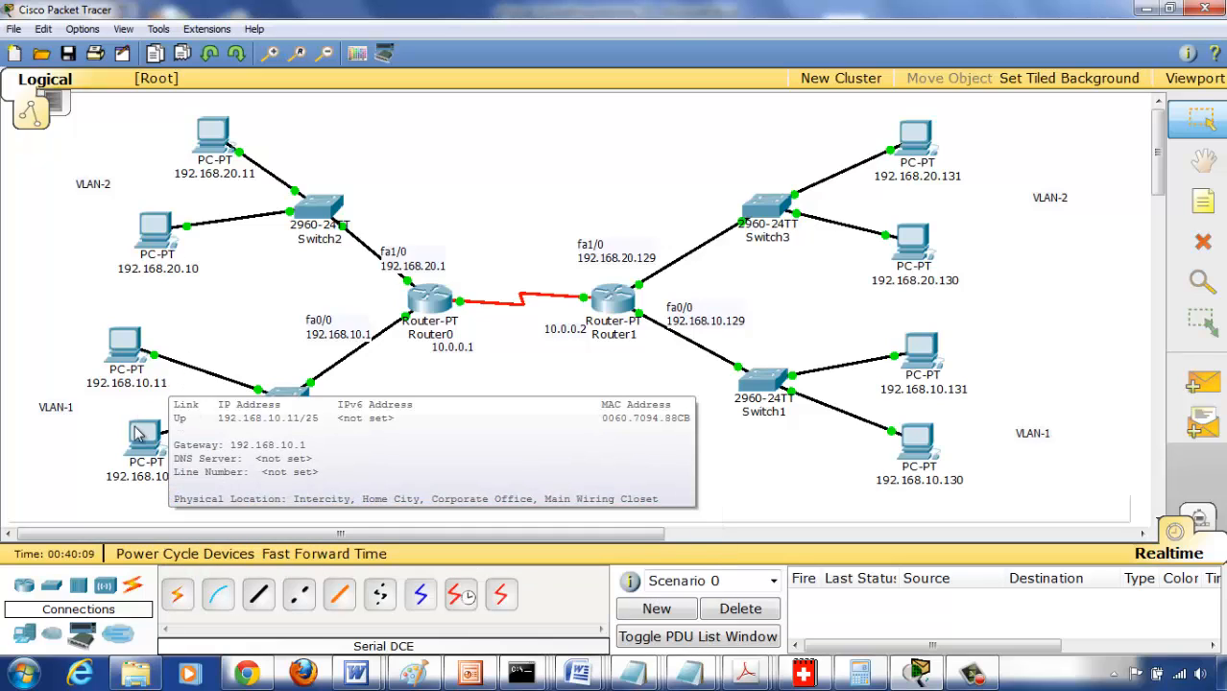
{"action": "mouse_move", "coordinate": [137, 432]}
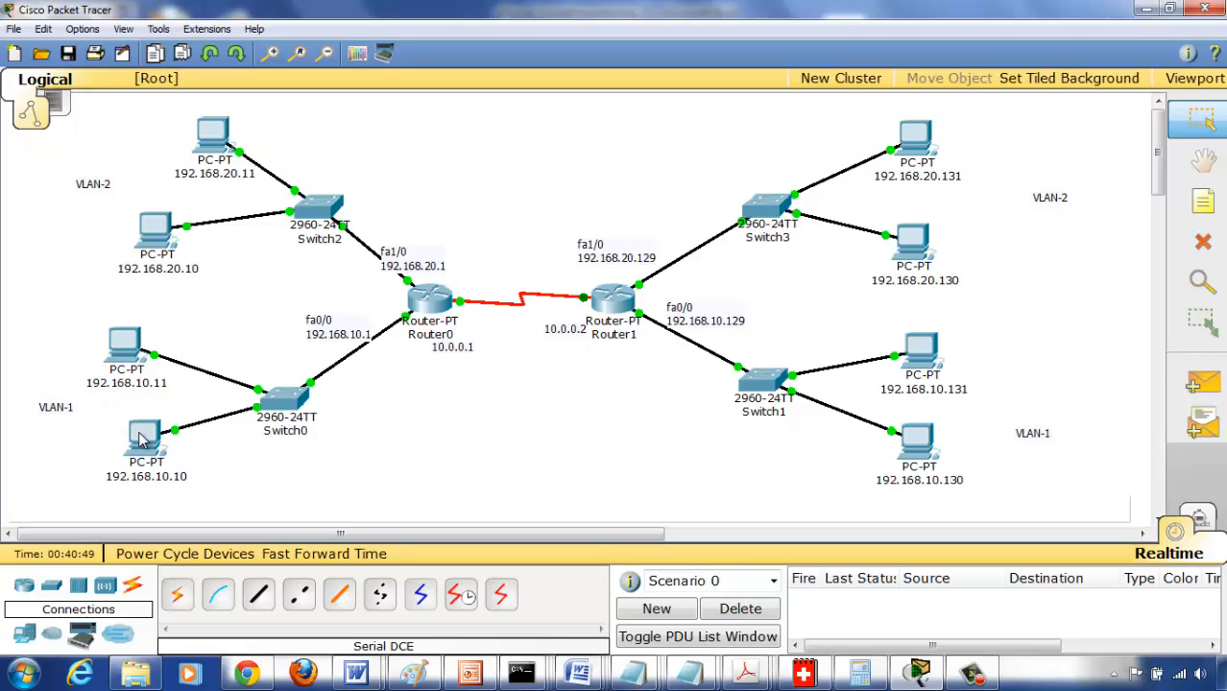
{"action": "mouse_move", "coordinate": [175, 455]}
{"action": "mouse_move", "coordinate": [953, 425]}
{"action": "mouse_move", "coordinate": [889, 444]}
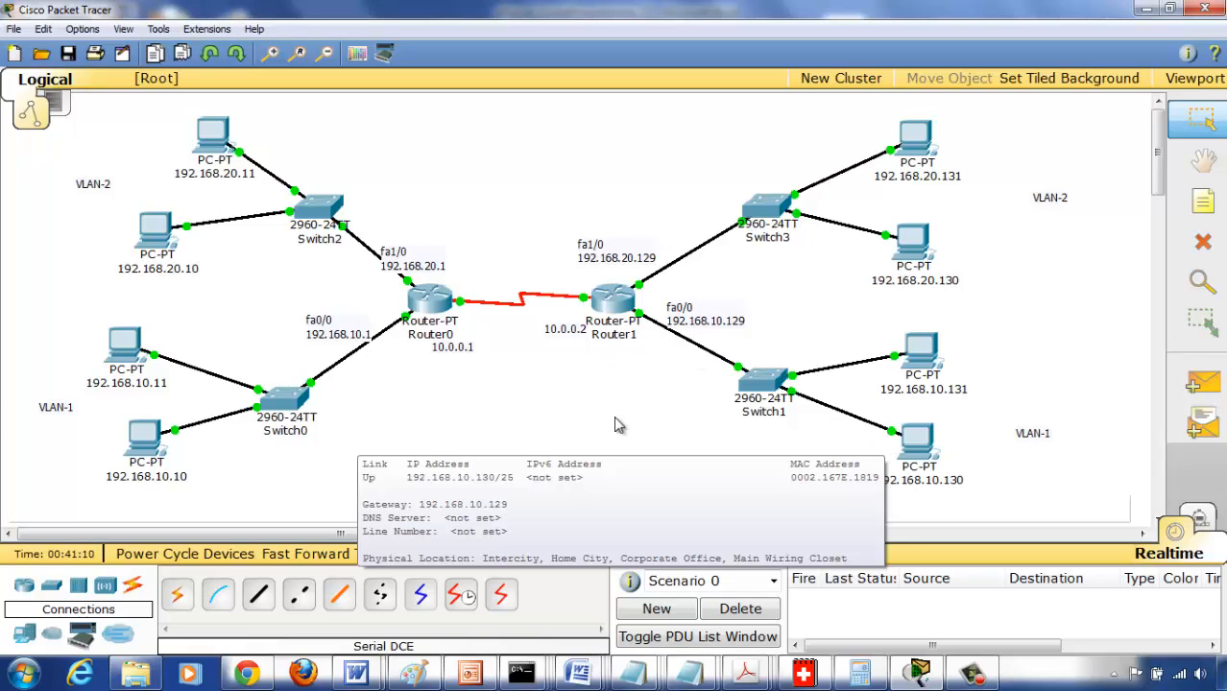
Ping 192.168.20.130 from the command prompt of the VLAN-2 PC 192.168.20.10.
{"action": "left_click", "coordinate": [154, 240]}
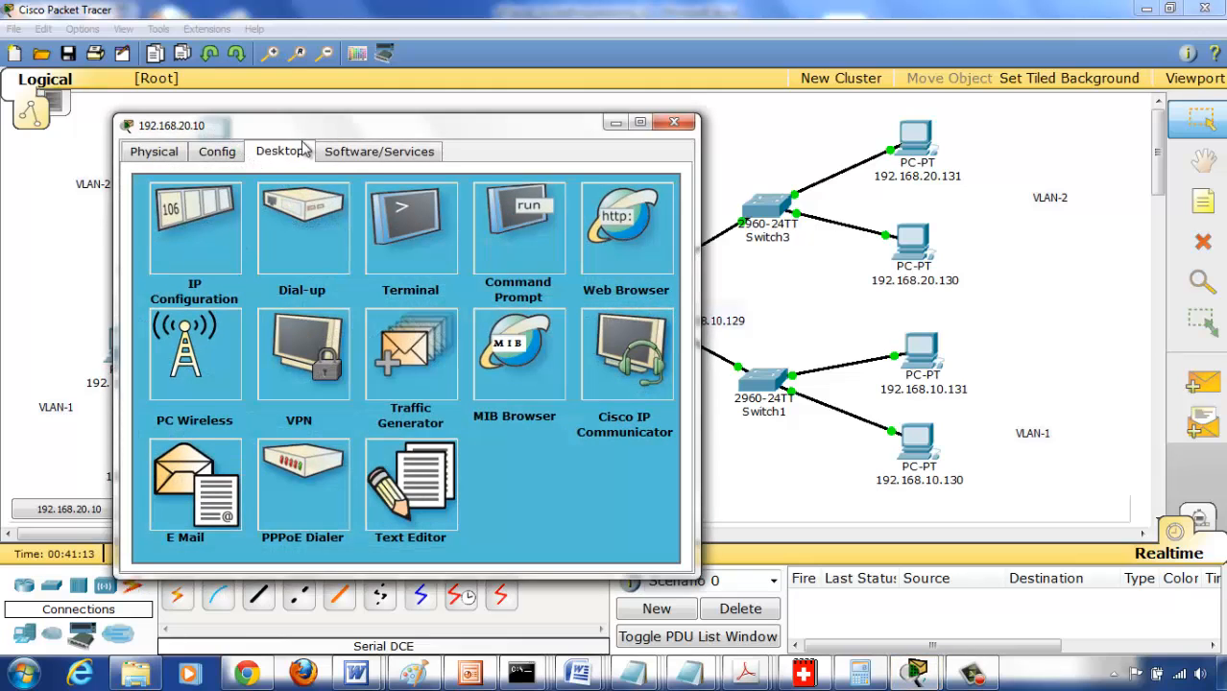
{"action": "left_click_drag", "start_coordinate": [275, 130], "coordinate": [490, 117]}
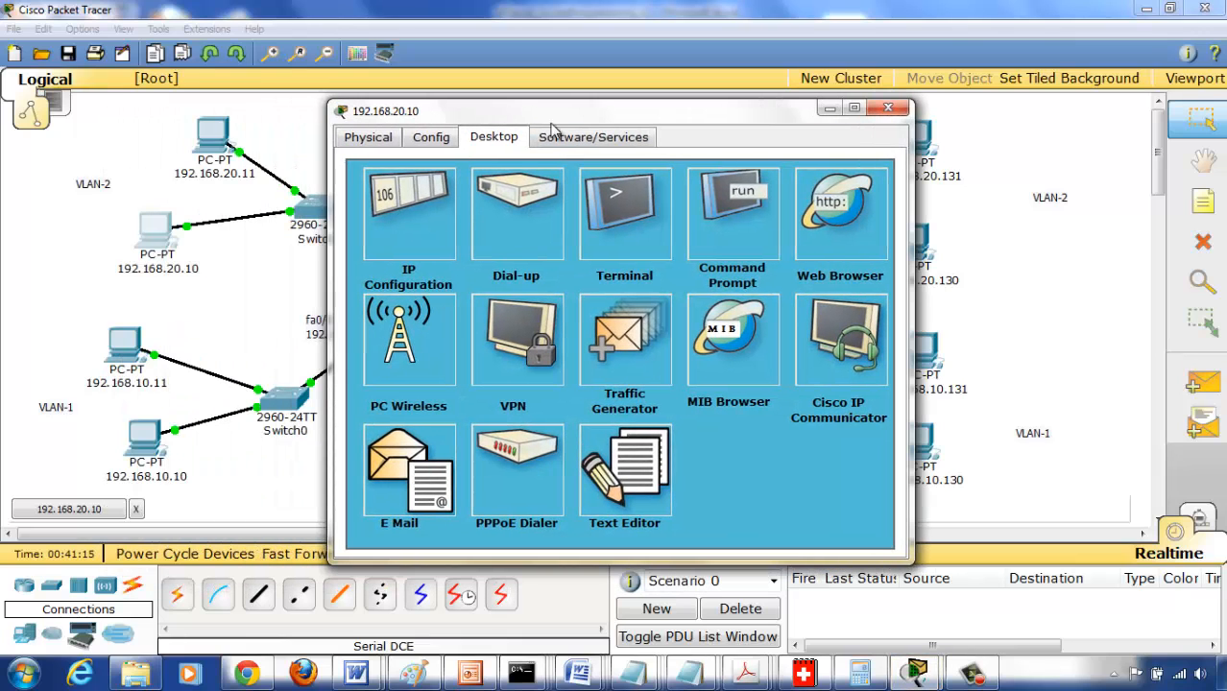
{"action": "left_click", "coordinate": [723, 229]}
{"action": "left_click_drag", "start_coordinate": [642, 117], "coordinate": [427, 115]}
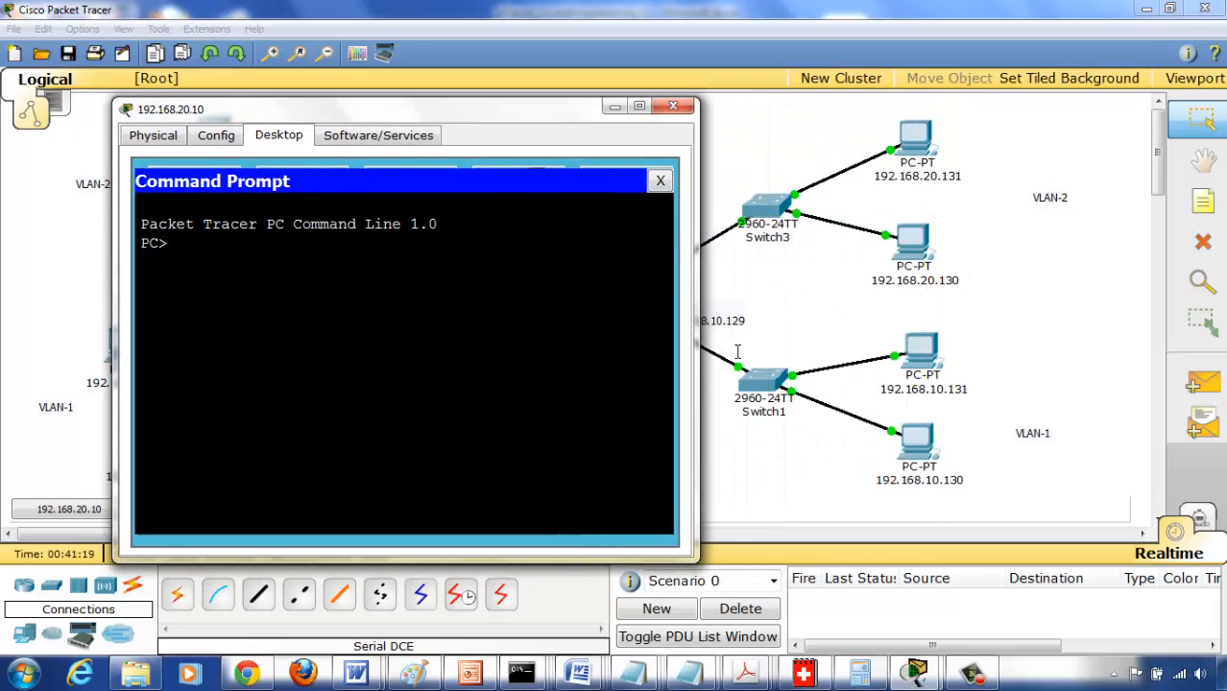
{"action": "type", "text": "ping 192.16"}
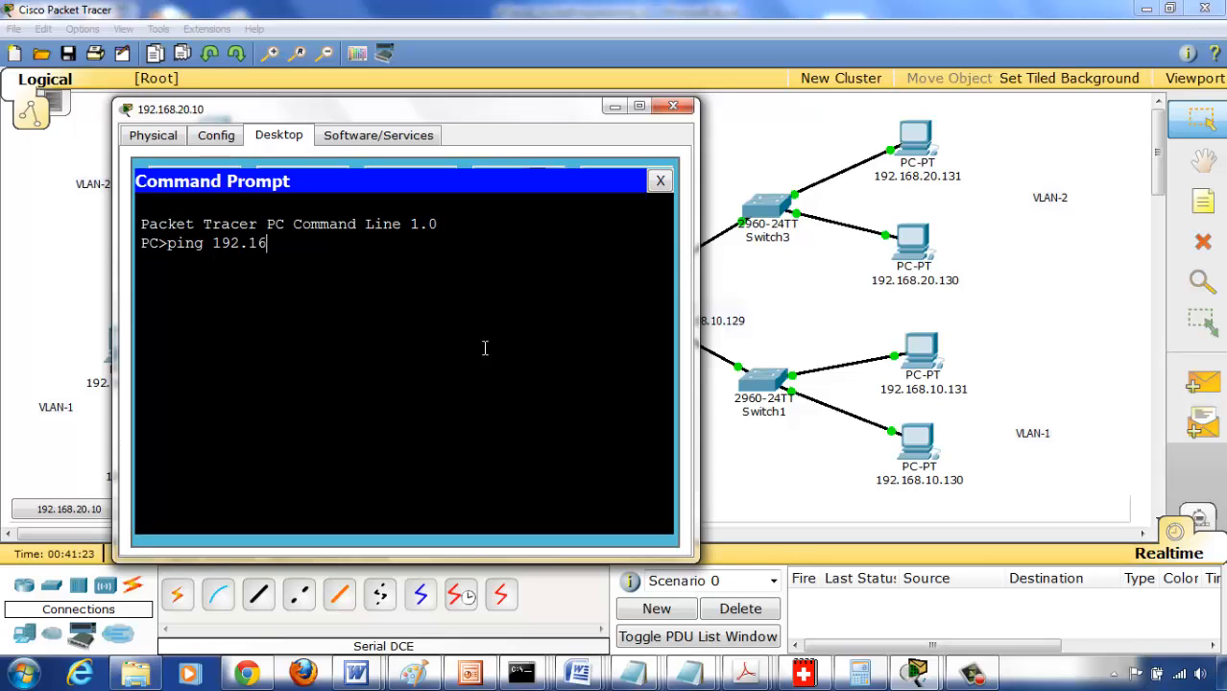
{"action": "type", "text": "8.20.130"}
{"action": "key", "text": "Return"}
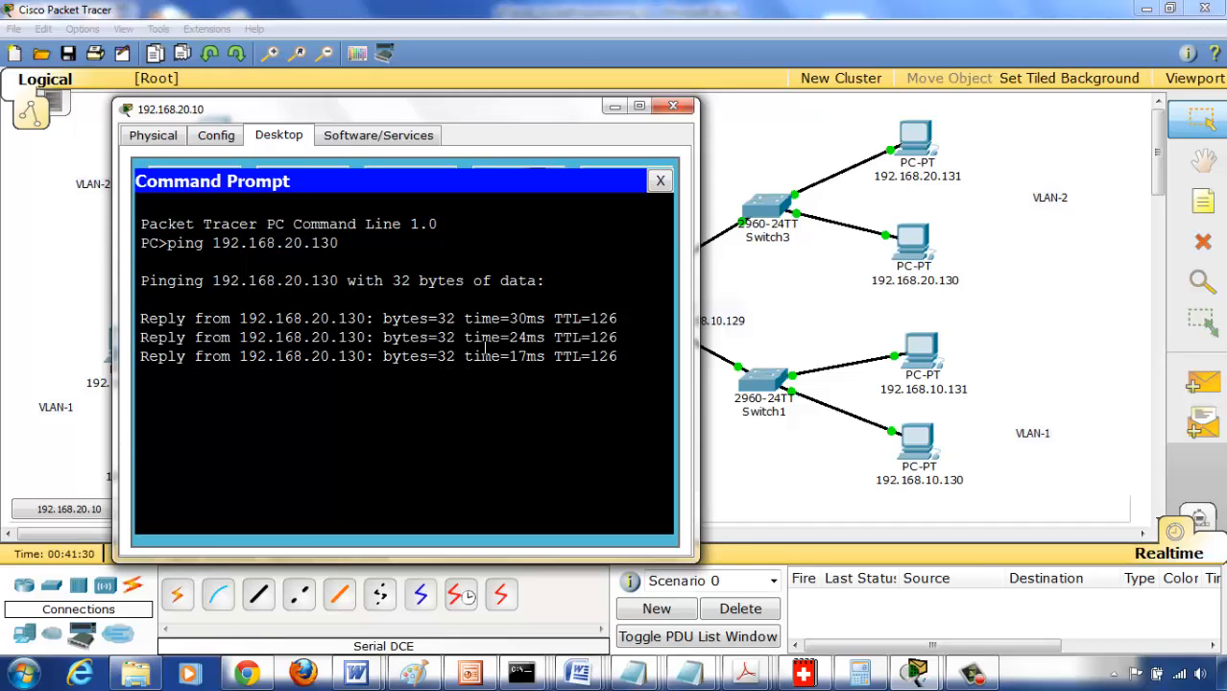
Ping 192.168.10.130 from PC 192.168.20.10 and close that PC's window.
{"action": "key", "text": "Up"}
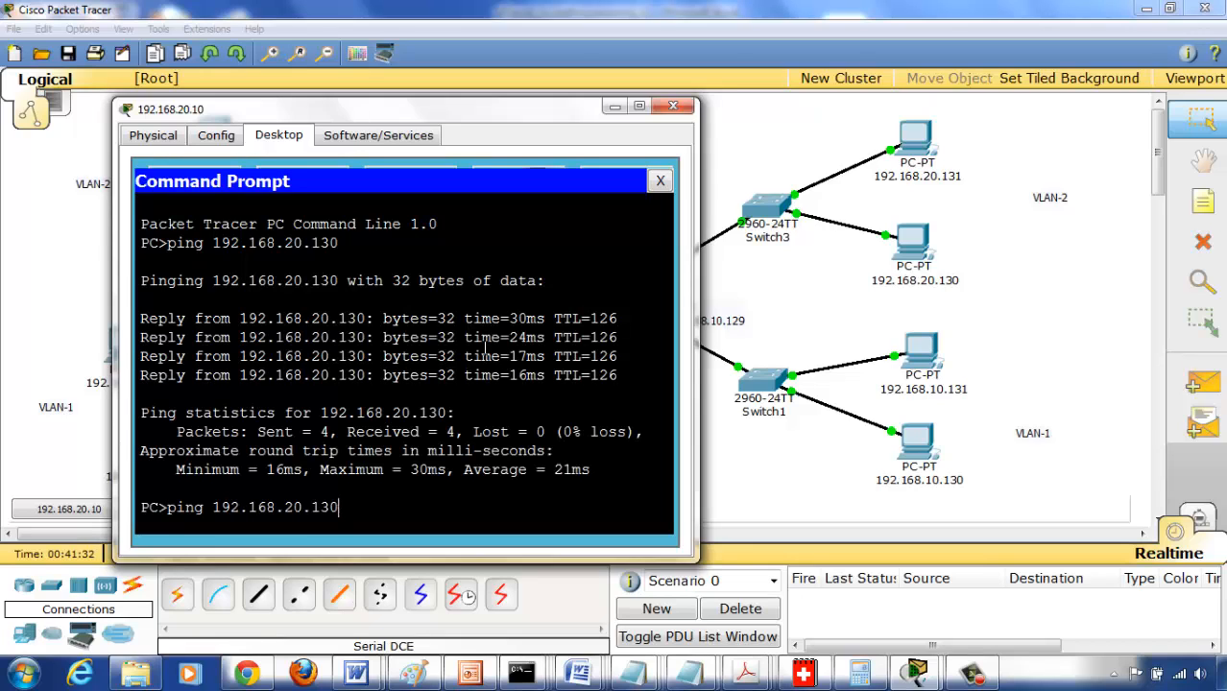
{"action": "key", "text": "Left"}
{"action": "key", "text": "Left"}
{"action": "key", "text": "Left"}
{"action": "key", "text": "BackSpace"}
{"action": "type", "text": "1"}
{"action": "key", "text": "Return"}
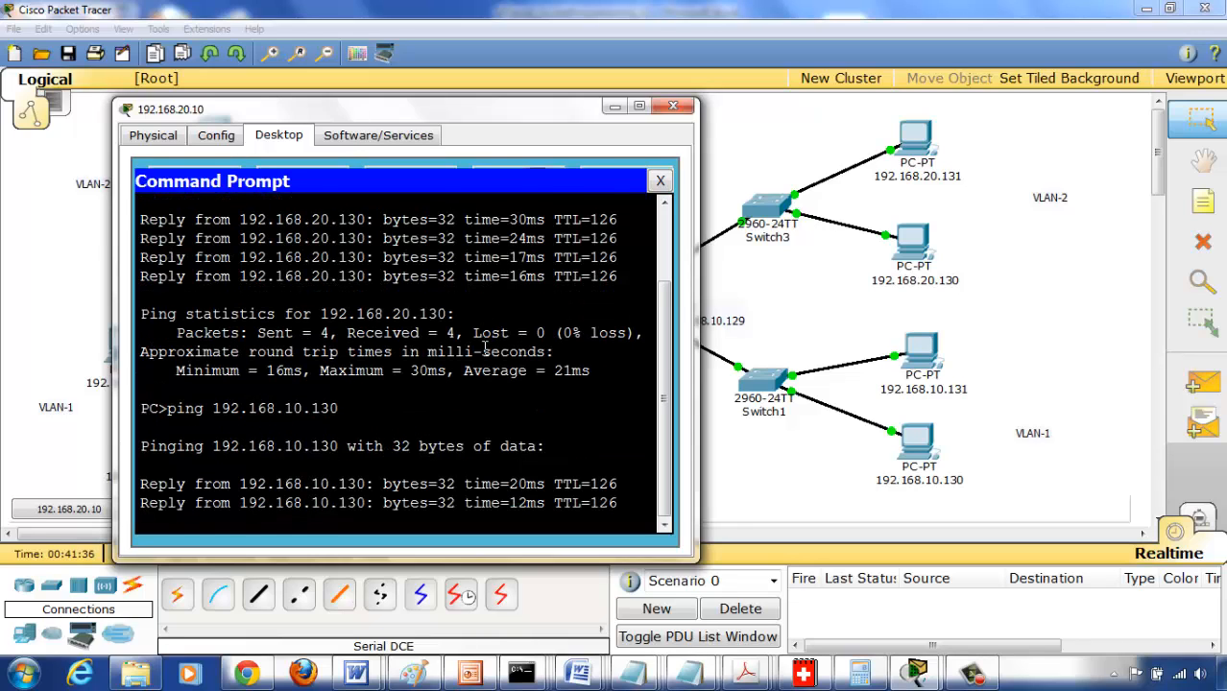
{"action": "left_click", "coordinate": [673, 105]}
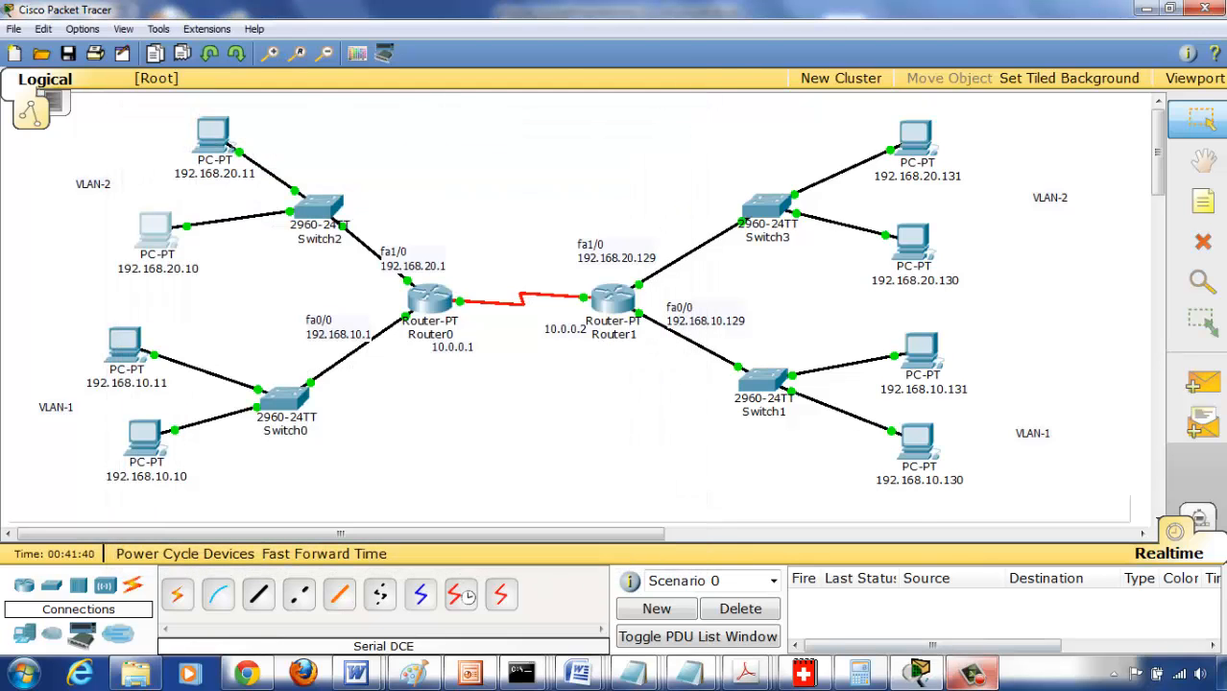